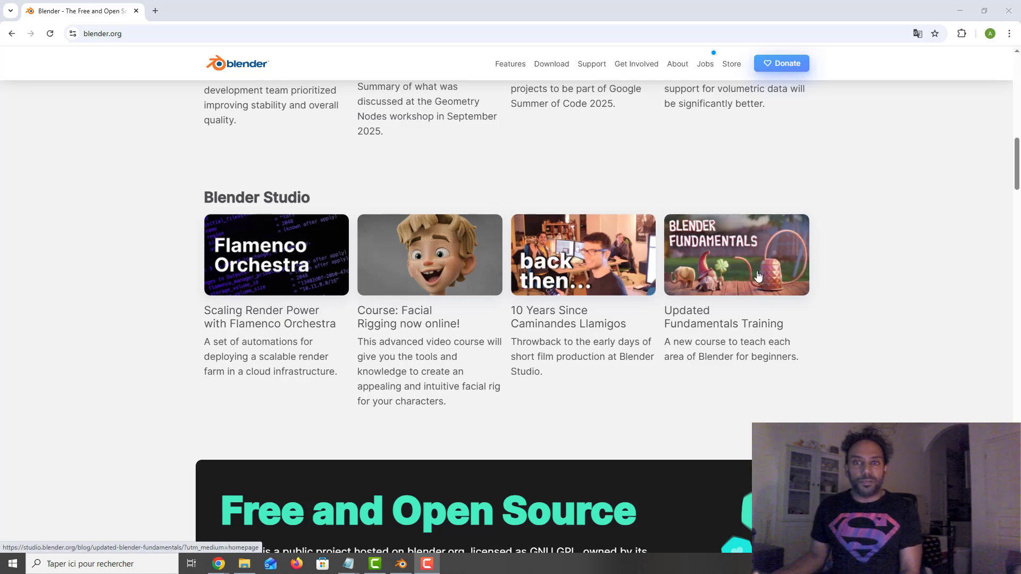
# Step: Open the Updated Fundamentals Training article and follow its link to the Blender Fundamentals 4.5 LTS course
pyautogui.click(734, 282)
pyautogui.click(734, 283)
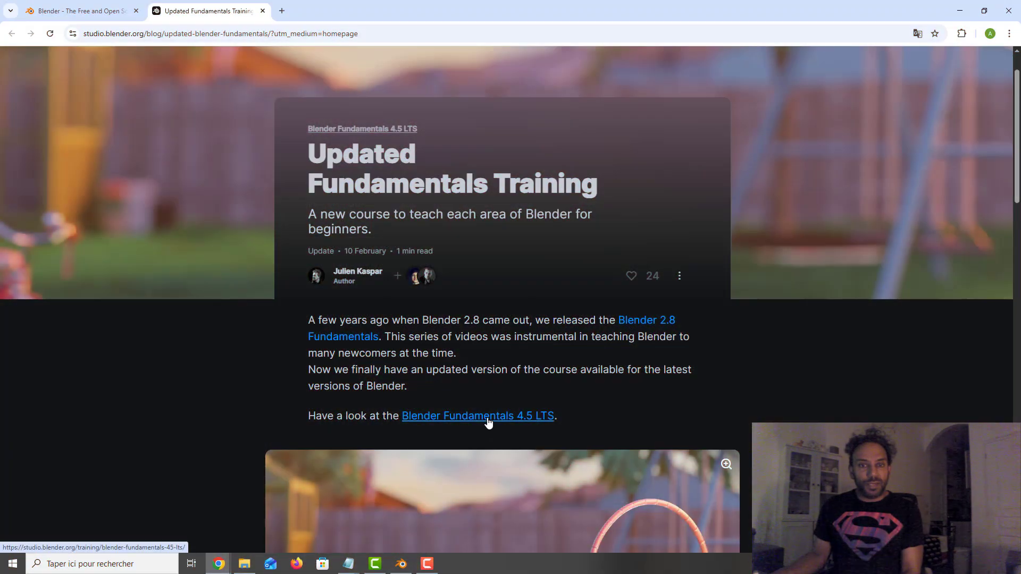
pyautogui.click(488, 418)
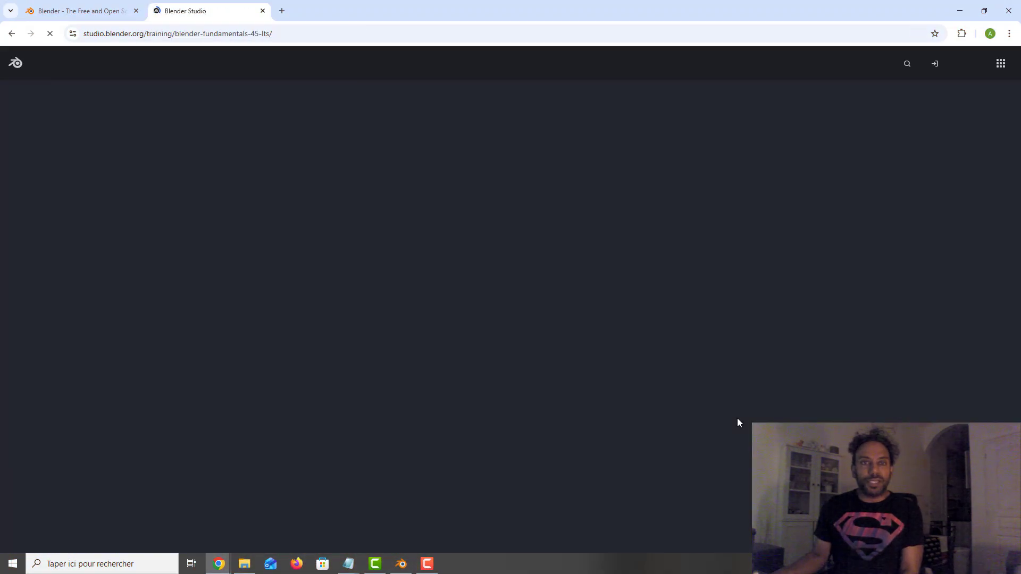
# Step: Expand the Modeling chapter in the course's content overview and open the lesson Modeling the Watering Can
pyautogui.scroll(-8, 854, 372)
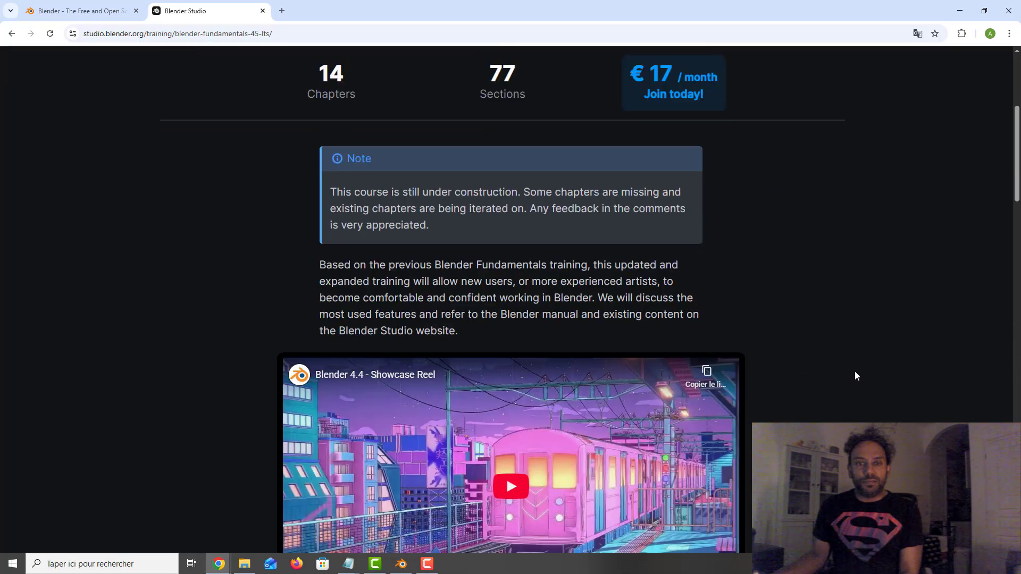
pyautogui.scroll(-5, 854, 376)
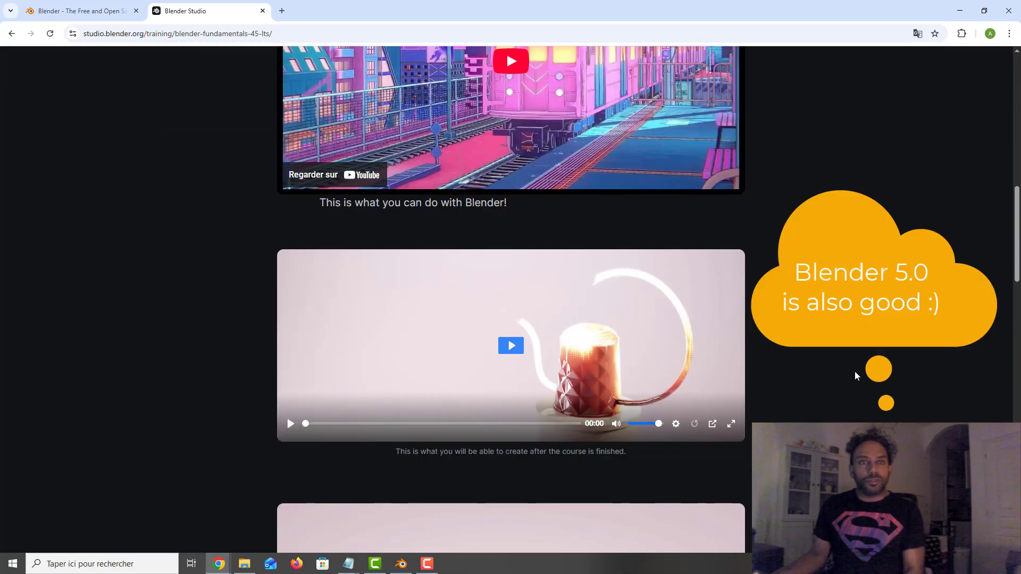
pyautogui.scroll(-7, 848, 356)
pyautogui.scroll(-18, 844, 347)
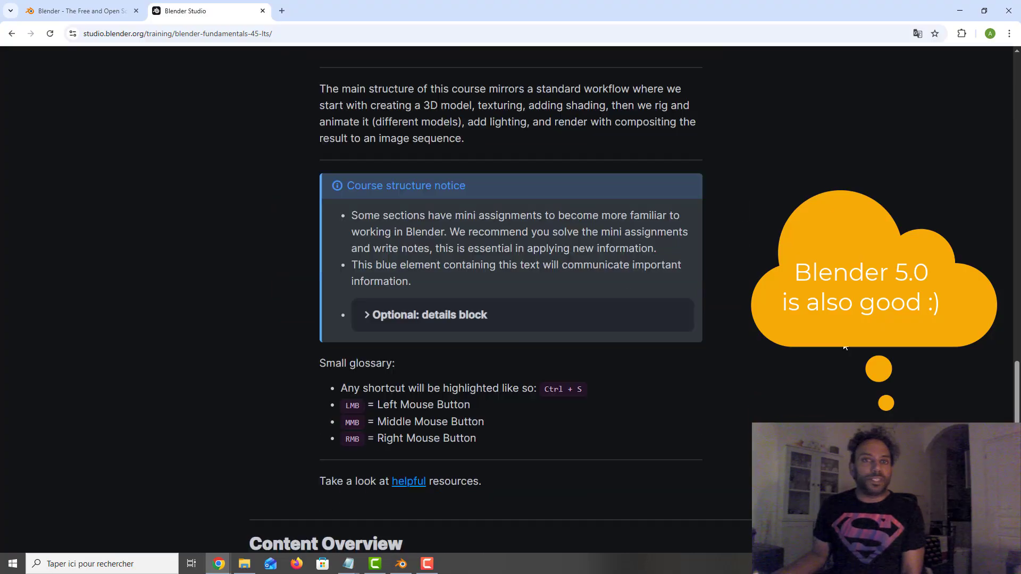
pyautogui.scroll(-2, 844, 346)
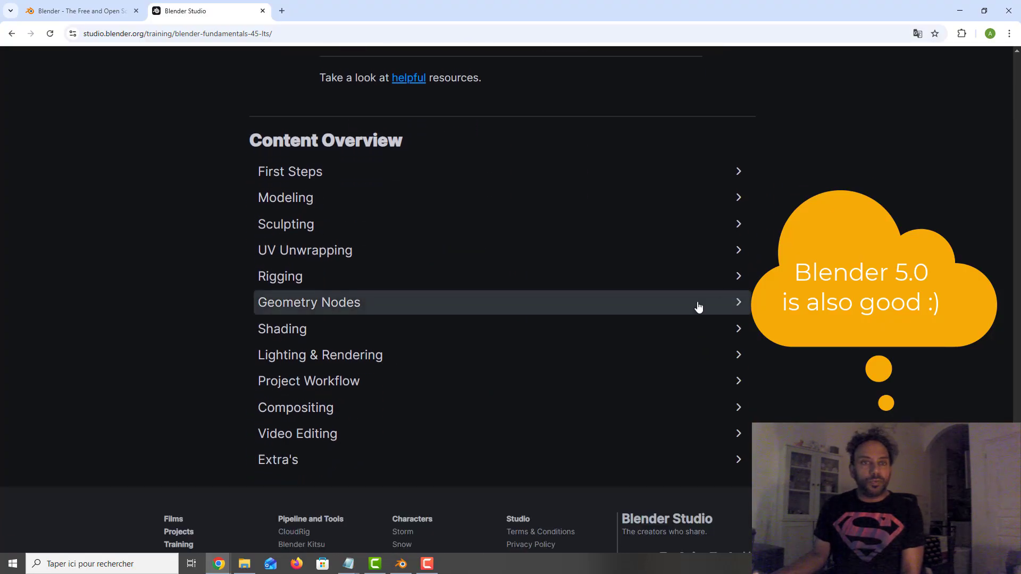
pyautogui.click(314, 200)
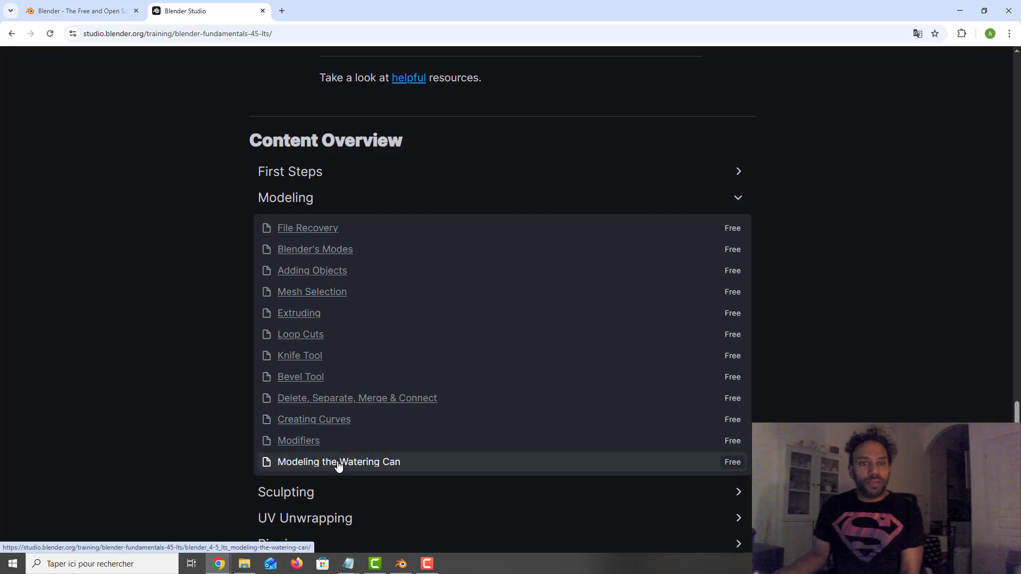
pyautogui.click(511, 461)
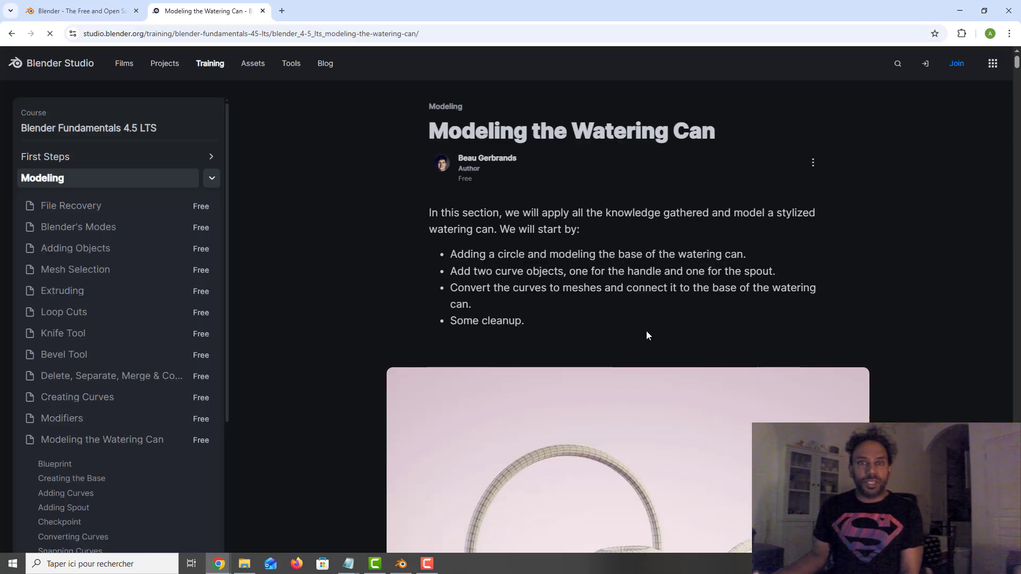
# Step: Examine the lesson's watering can preview, the blueprint views, the design details and the start of the Creating the Base section
pyautogui.scroll(-4, 659, 314)
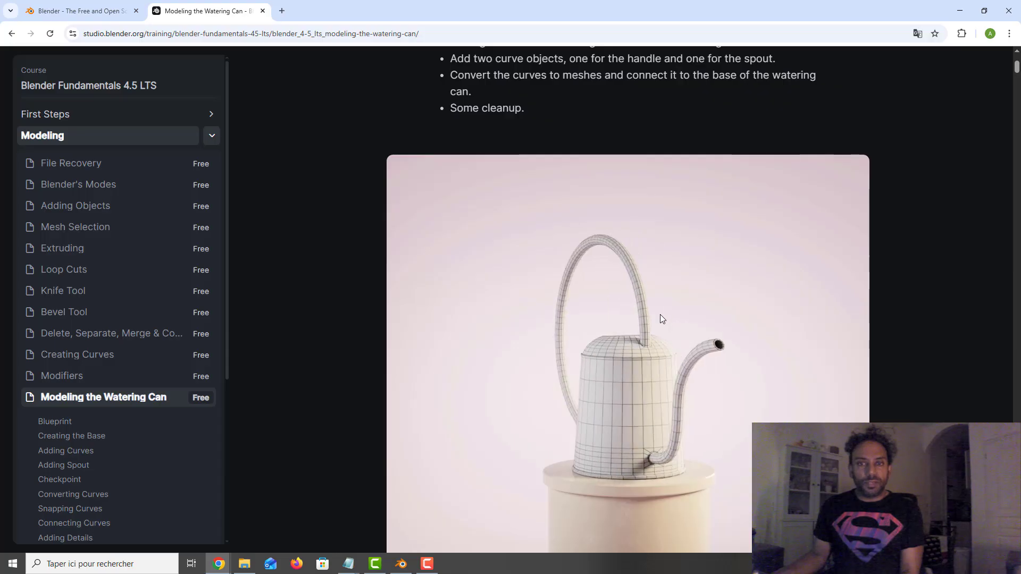
pyautogui.scroll(-2, 659, 314)
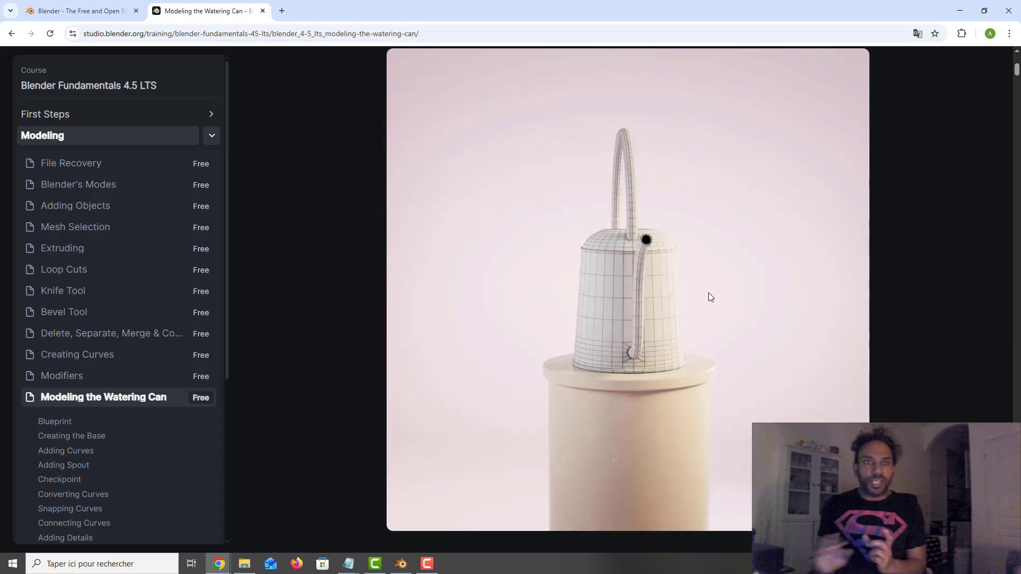
pyautogui.scroll(-1, 705, 255)
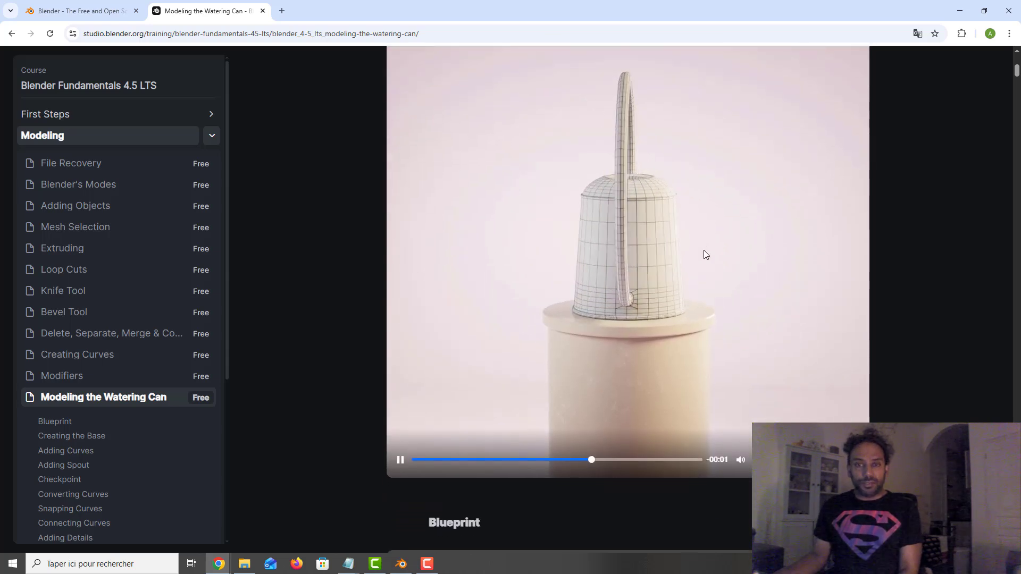
pyautogui.scroll(-10, 703, 251)
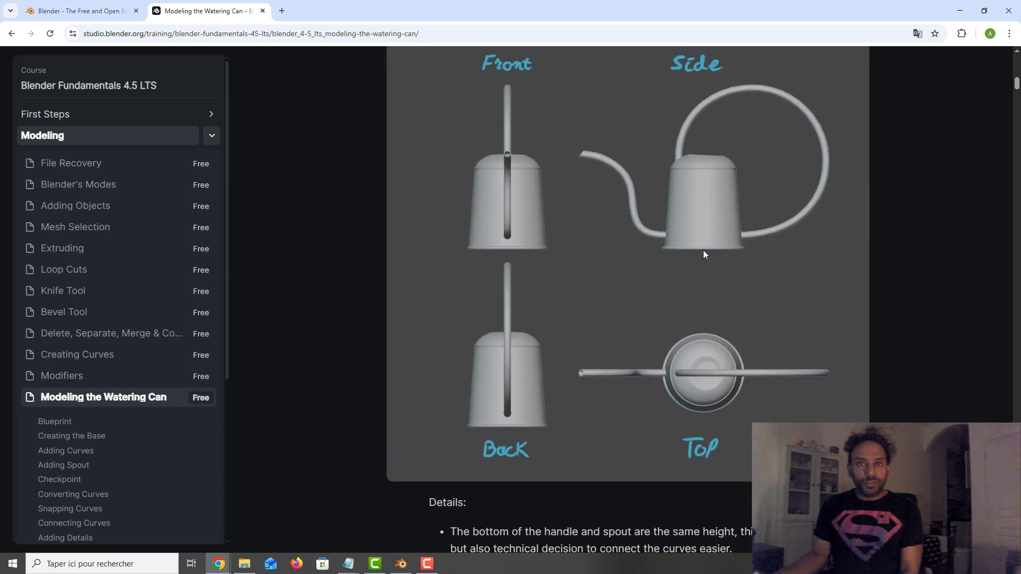
pyautogui.scroll(1, 703, 254)
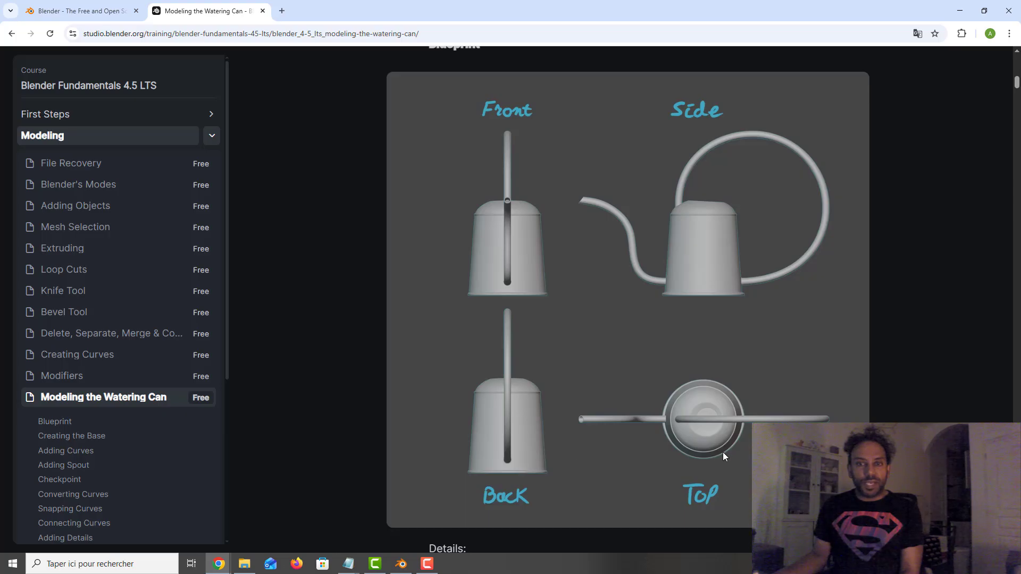
pyautogui.scroll(-1, 722, 441)
pyautogui.scroll(2, 720, 436)
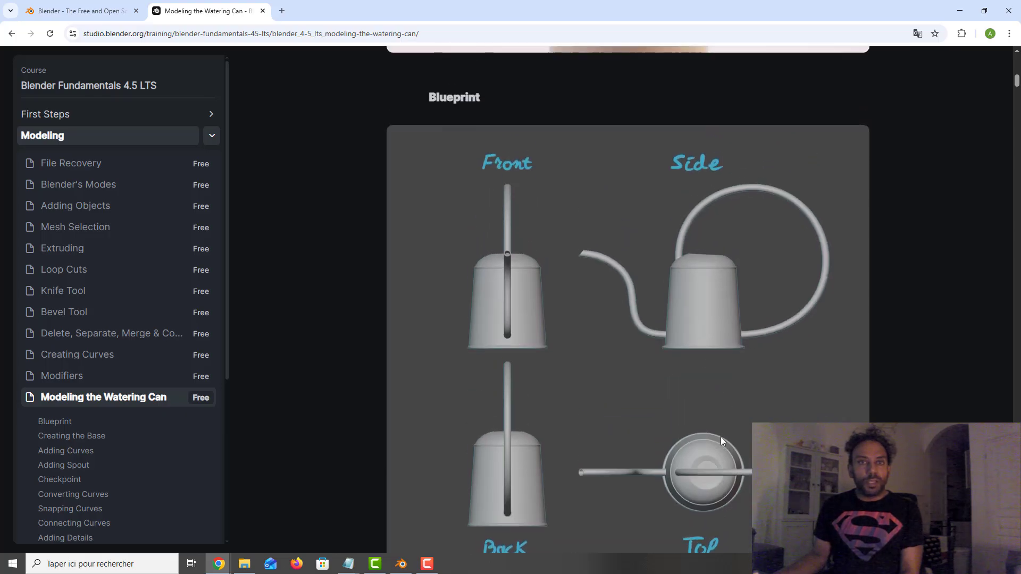
pyautogui.scroll(-4, 721, 438)
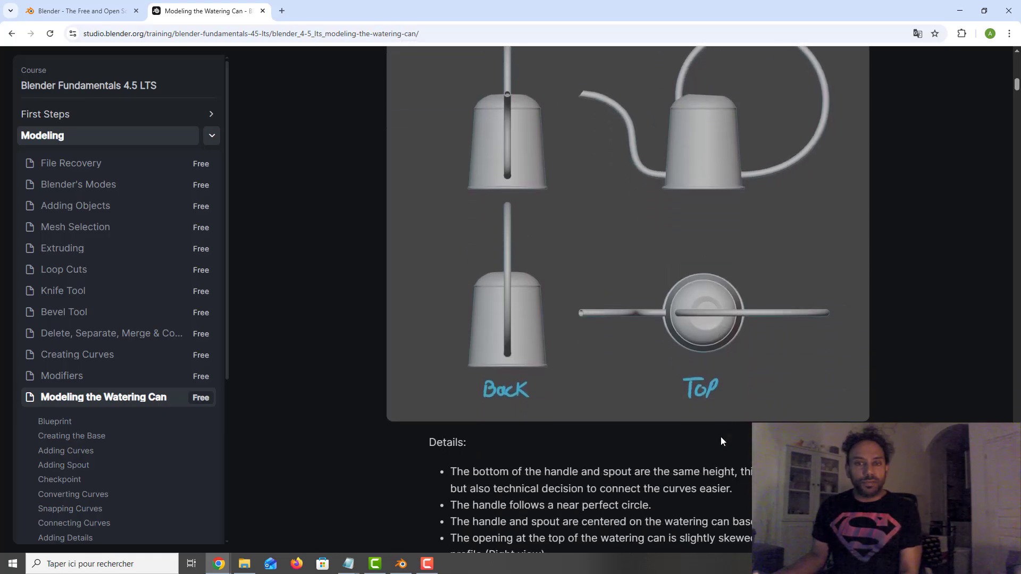
pyautogui.scroll(-1, 721, 438)
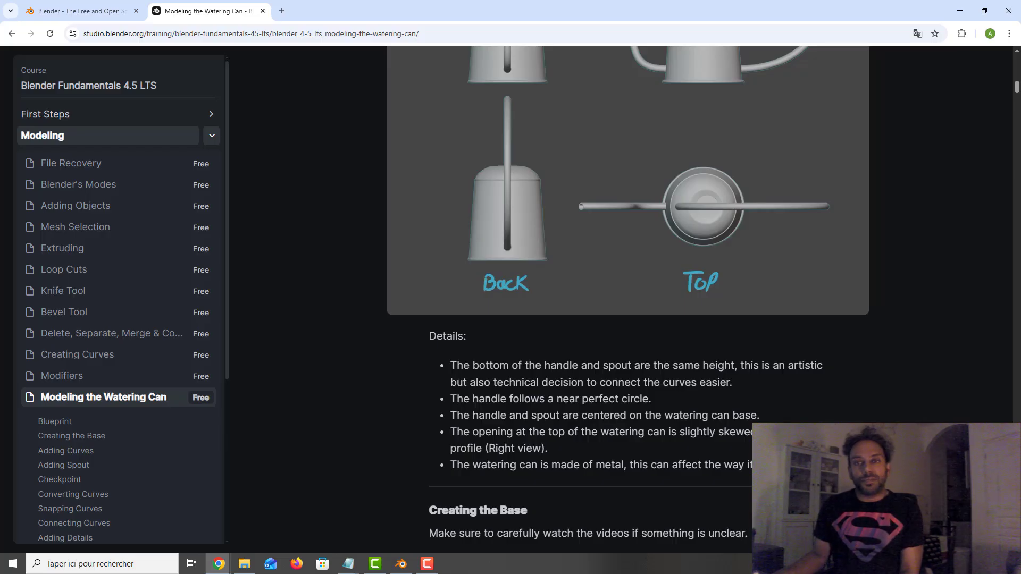
pyautogui.scroll(-4, 706, 407)
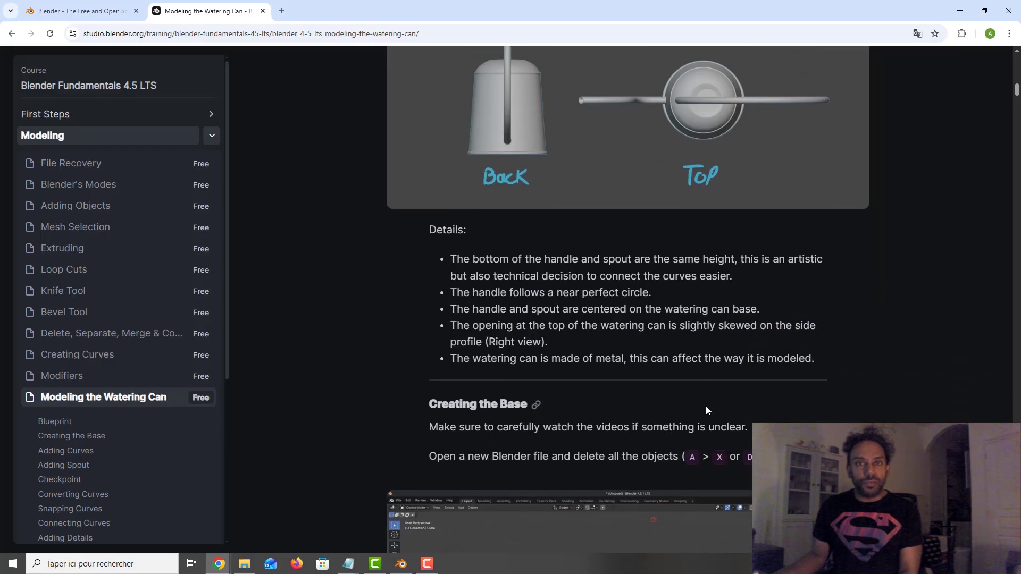
pyautogui.scroll(-3, 707, 407)
pyautogui.scroll(3, 706, 406)
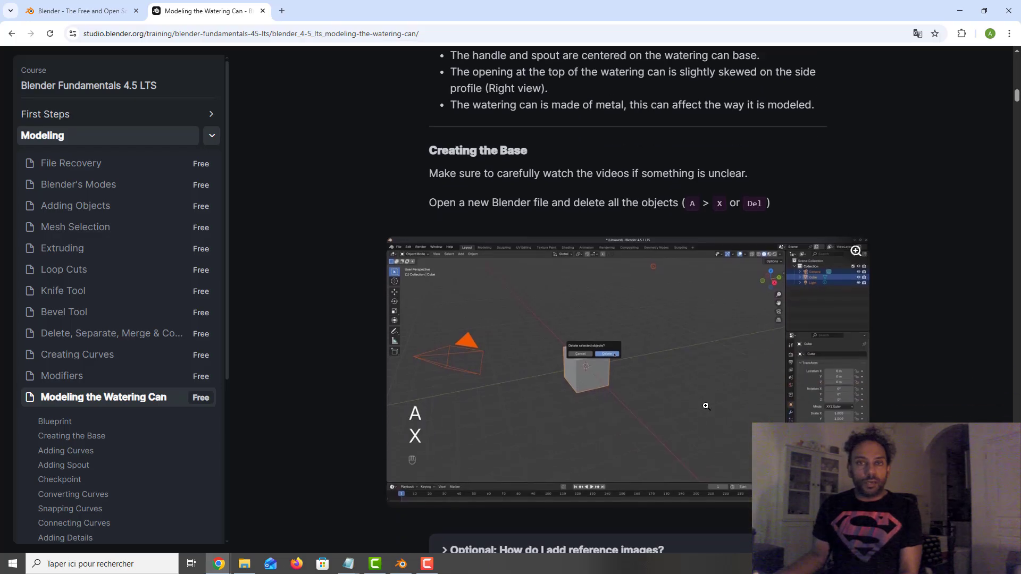
pyautogui.scroll(3, 706, 406)
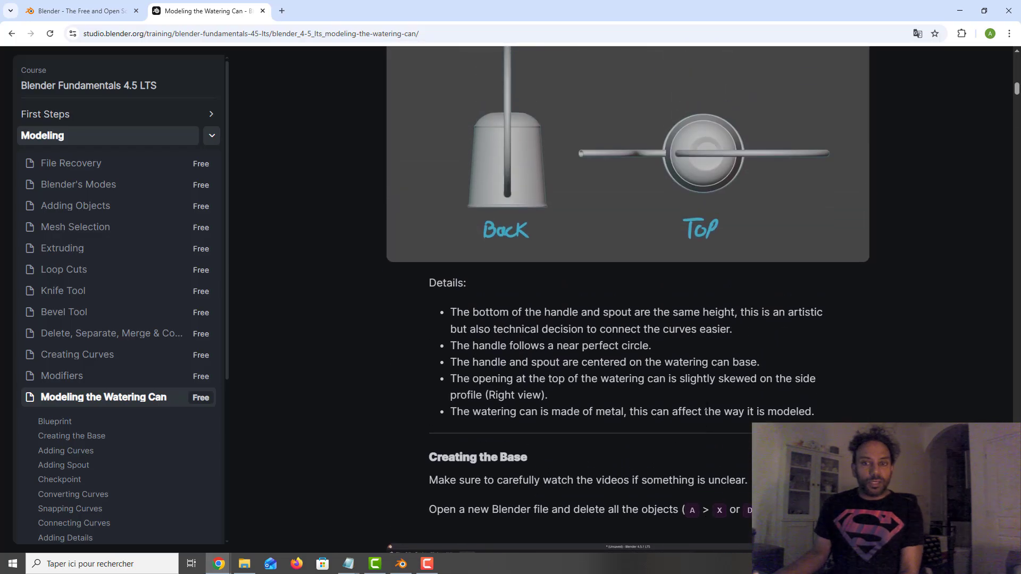
pyautogui.scroll(-5, 707, 407)
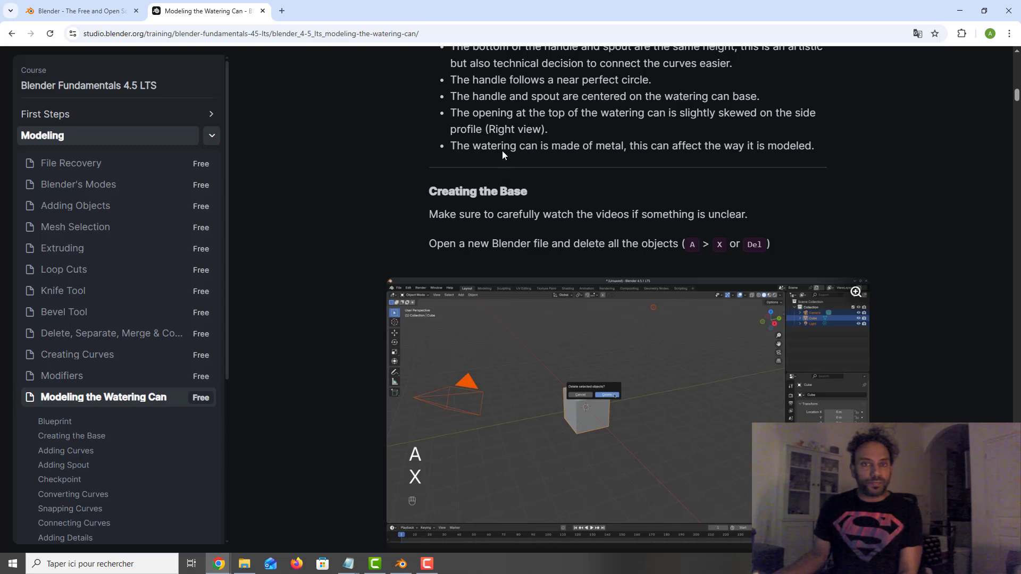
# Step: Switch to Blender and delete the default cube from the scene
pyautogui.hotkey('alt', 'Tab')
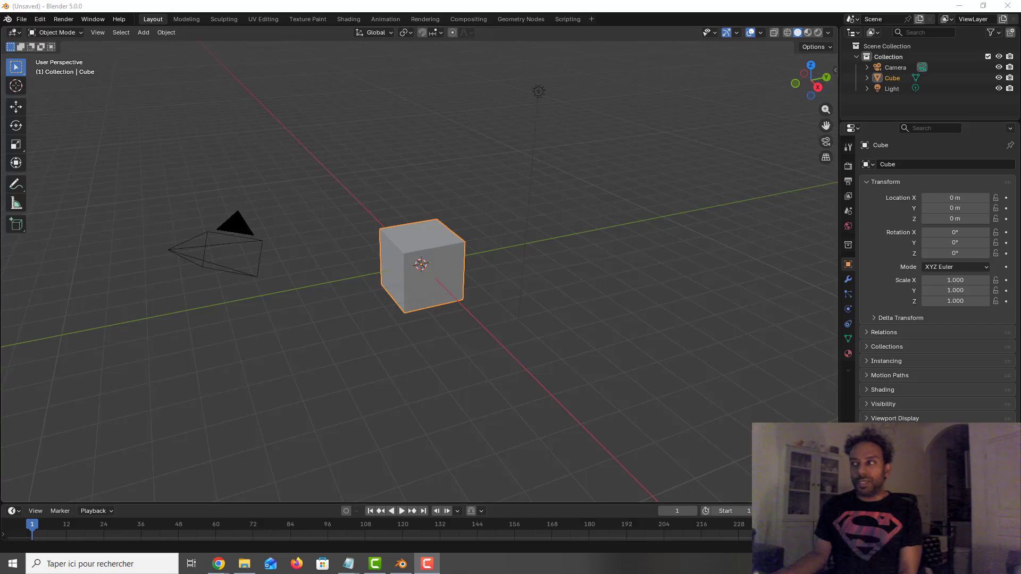
pyautogui.click(420, 245)
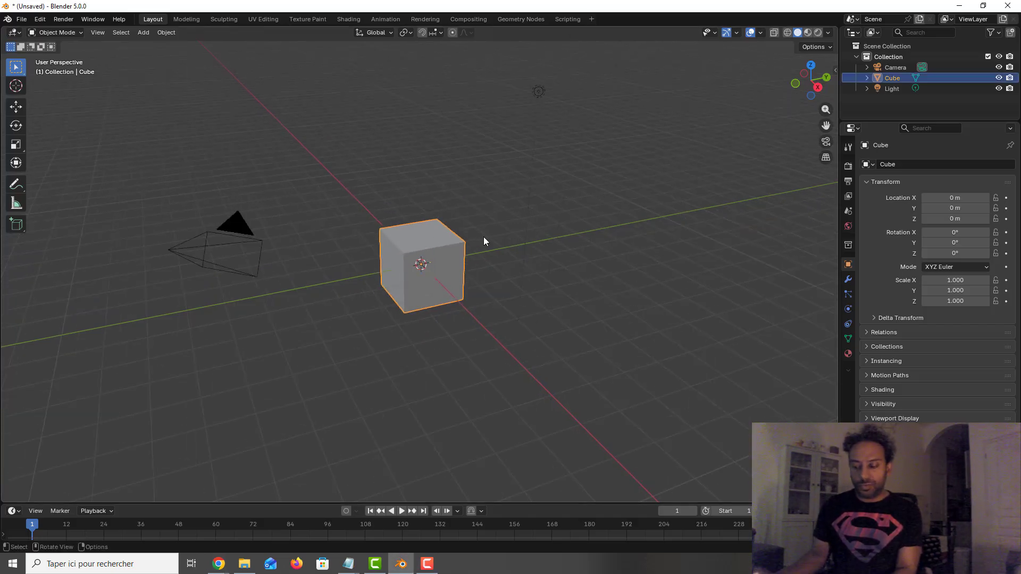
pyautogui.press('Delete')
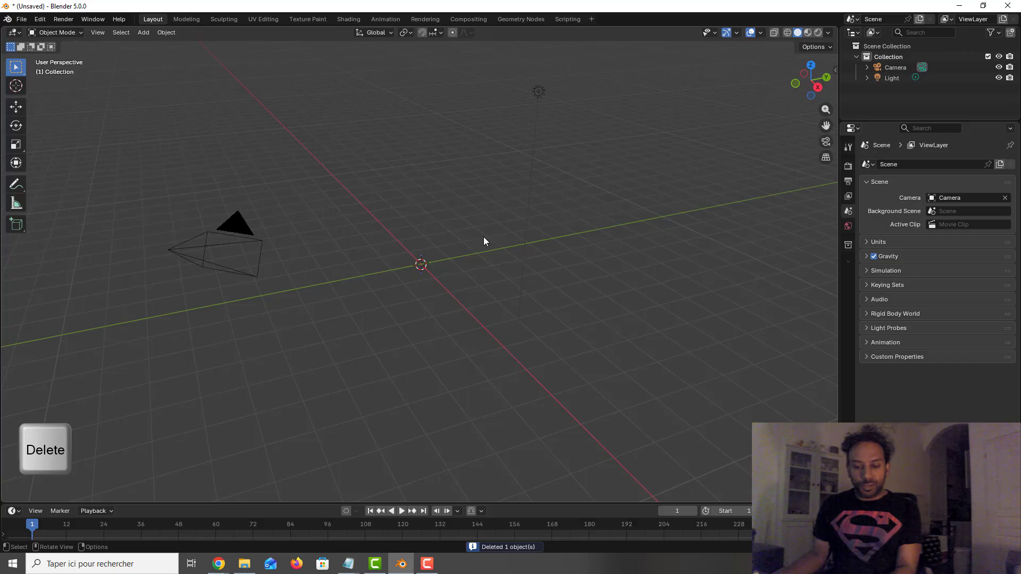
# Step: Add a mesh circle at the world origin and set its radius to 0.2 m
pyautogui.hotkey('shift', 'a')
pyautogui.moveTo(483, 237)
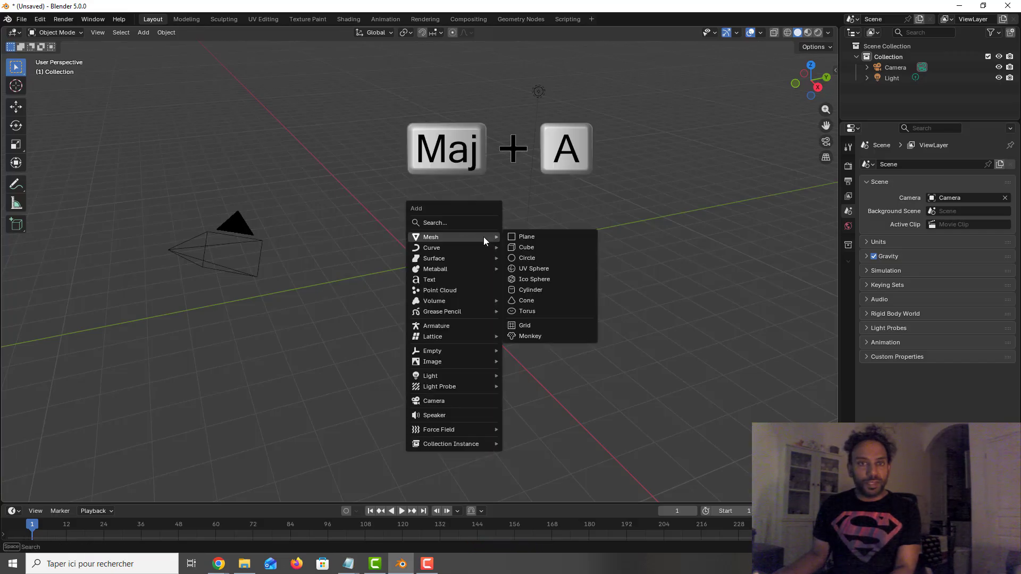
pyautogui.click(530, 256)
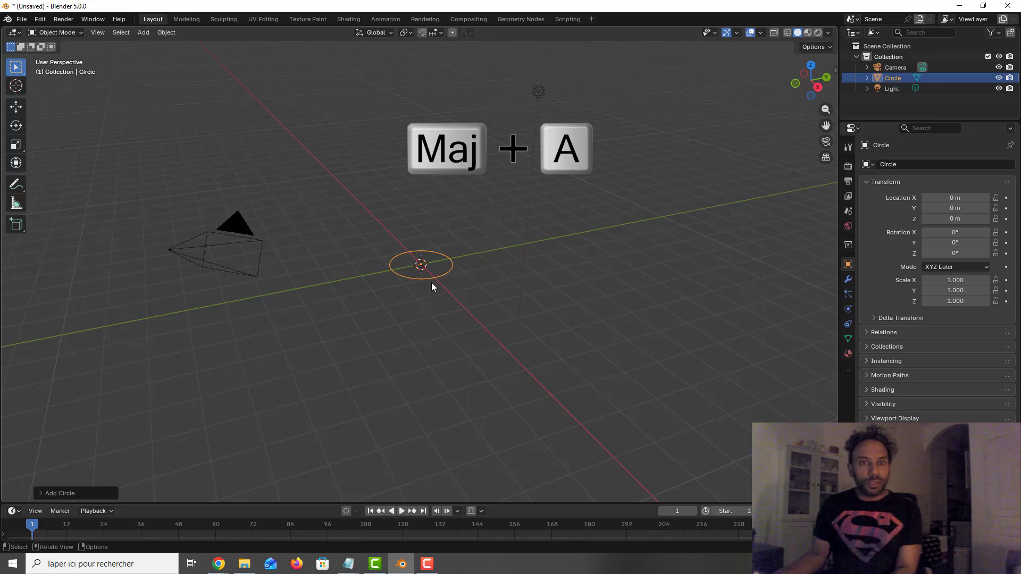
pyautogui.click(54, 494)
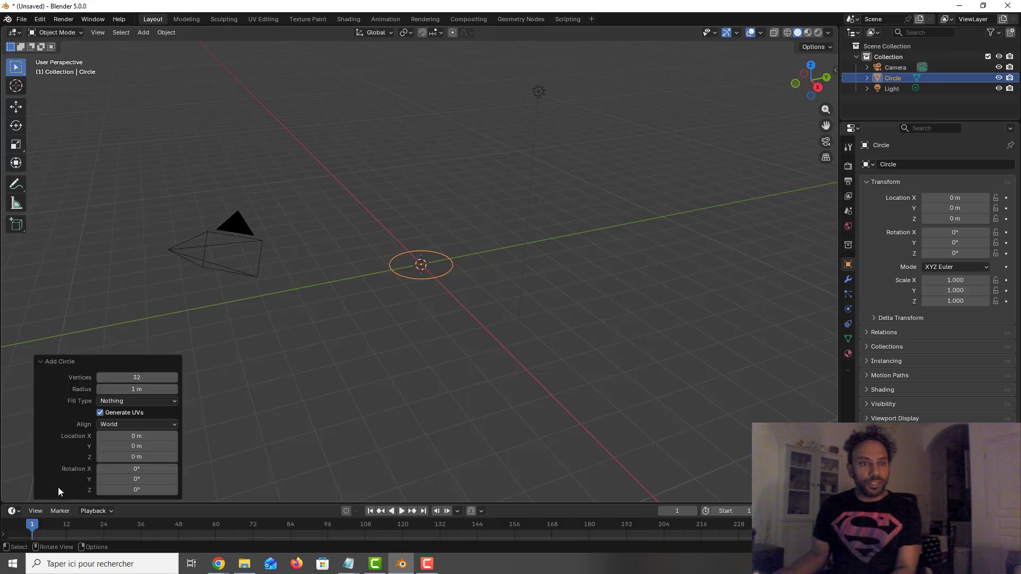
pyautogui.click(145, 390)
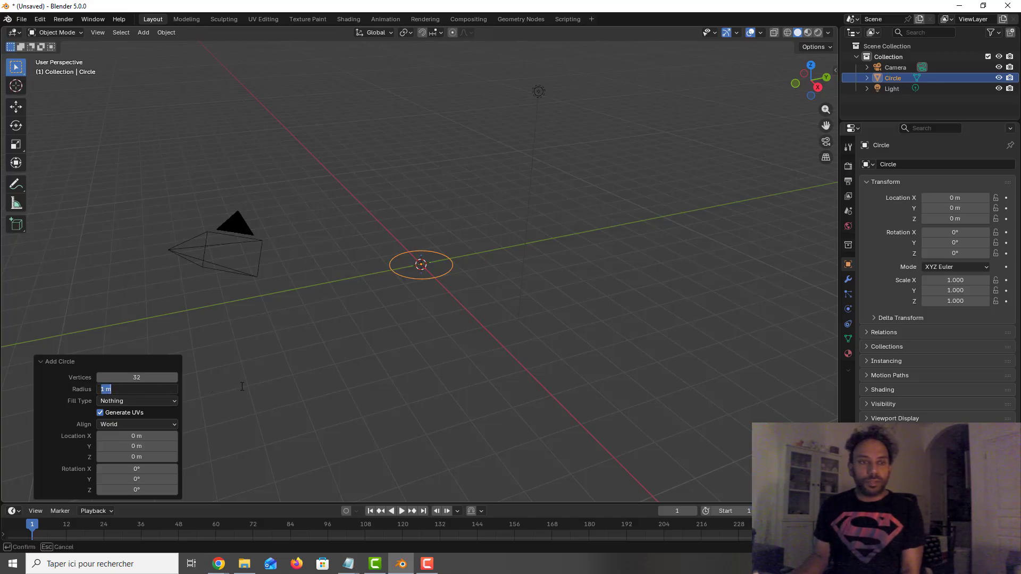
pyautogui.press('BackSpace')
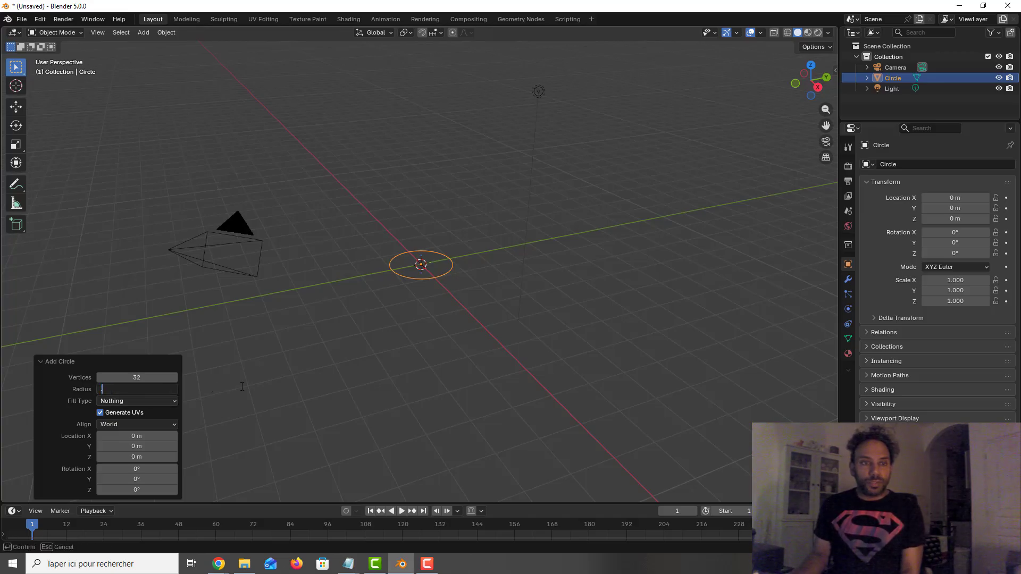
pyautogui.write('.2')
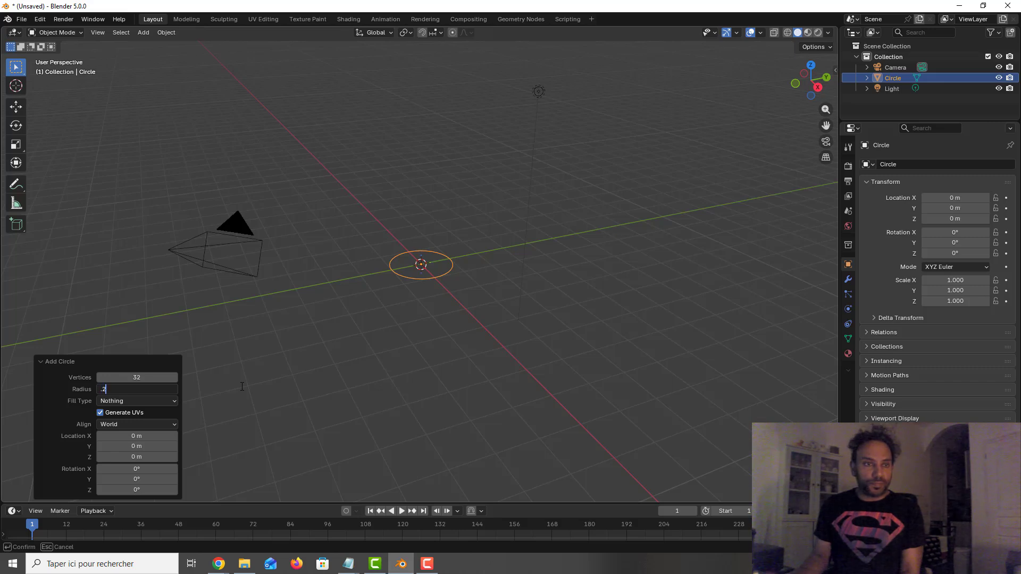
pyautogui.press('Return')
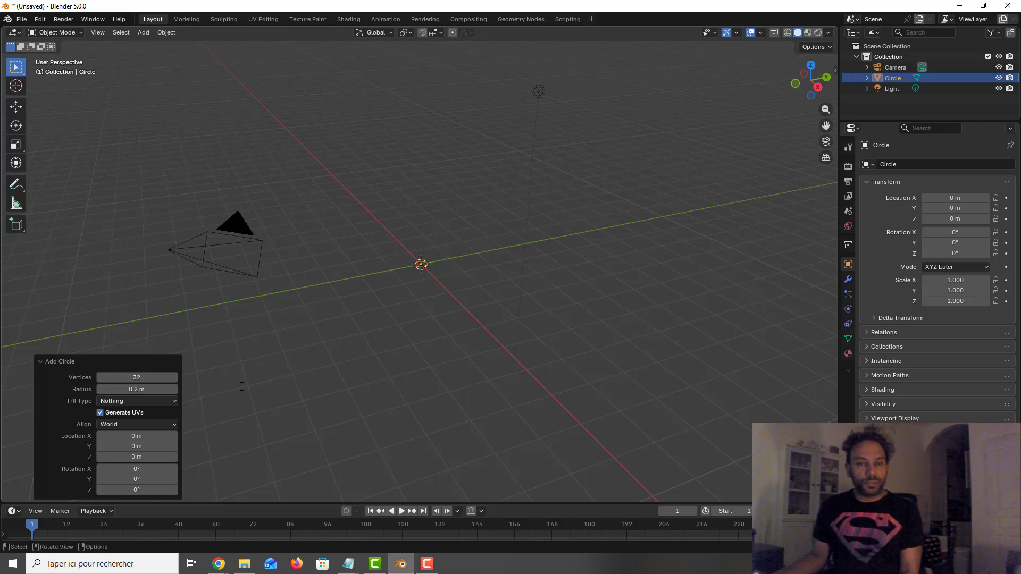
# Step: Frame the circle in the viewport, deselect it, and view it from the top and from the front in orthographic projection
pyautogui.scroll(3, 384, 282)
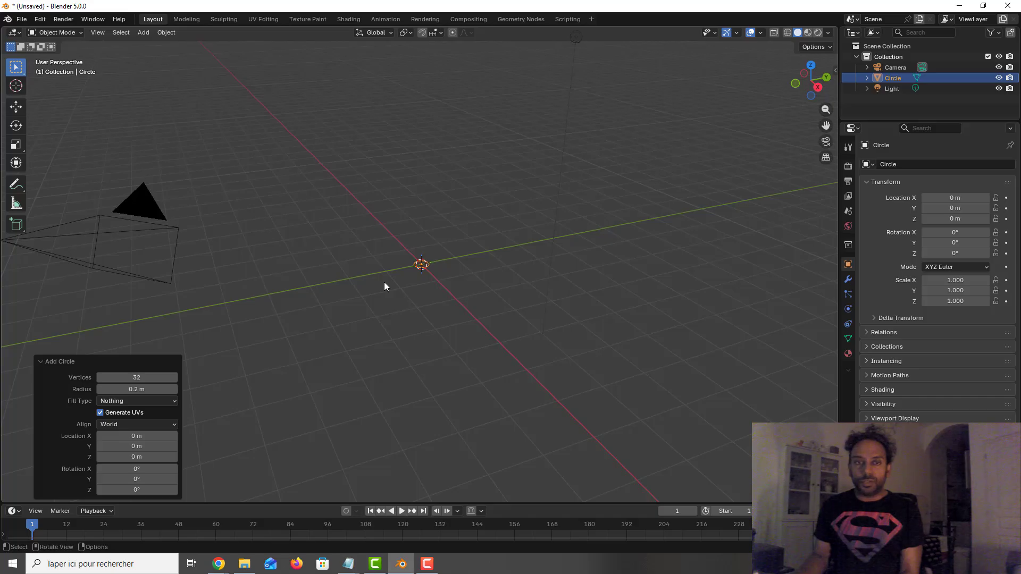
pyautogui.scroll(4, 384, 286)
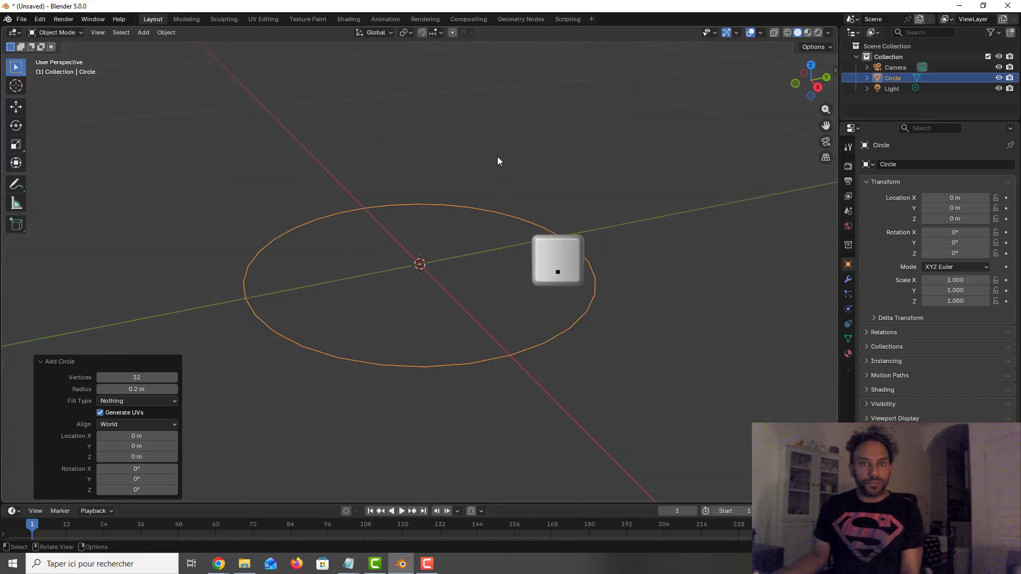
pyautogui.click(620, 209)
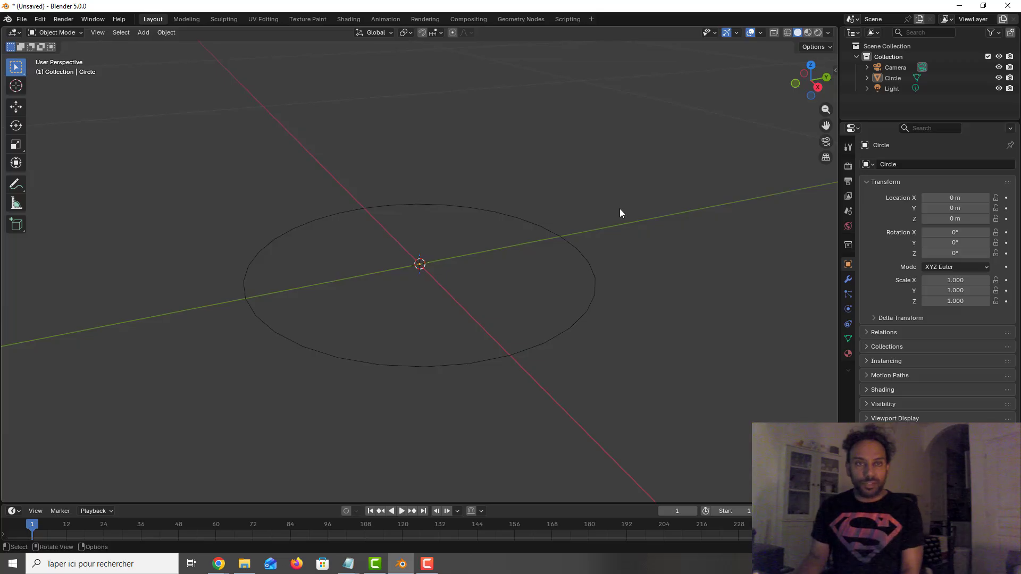
pyautogui.press('7')
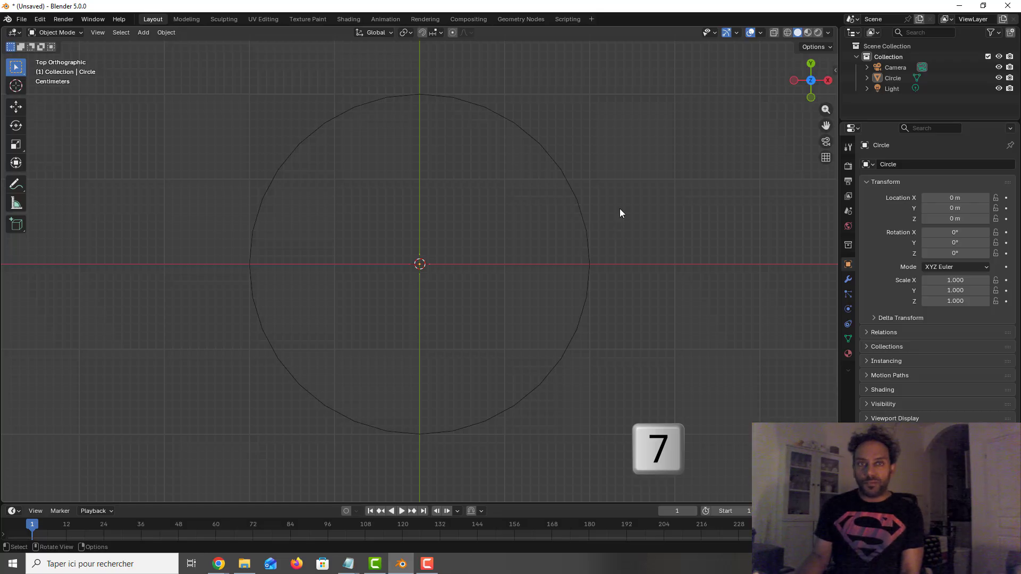
pyautogui.press('1')
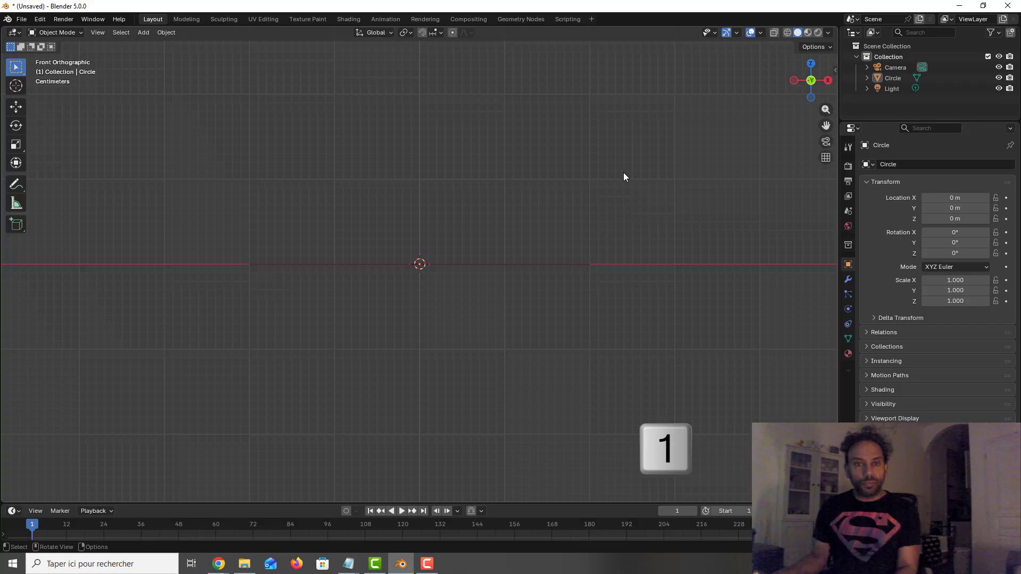
# Step: Enter Edit Mode on the circle, select all its vertices and extrude them 0.4 m along the global Z axis
pyautogui.keyDown('shift'); pyautogui.moveTo(623, 173); pyautogui.dragTo(614, 311, button='middle'); pyautogui.keyUp('shift')
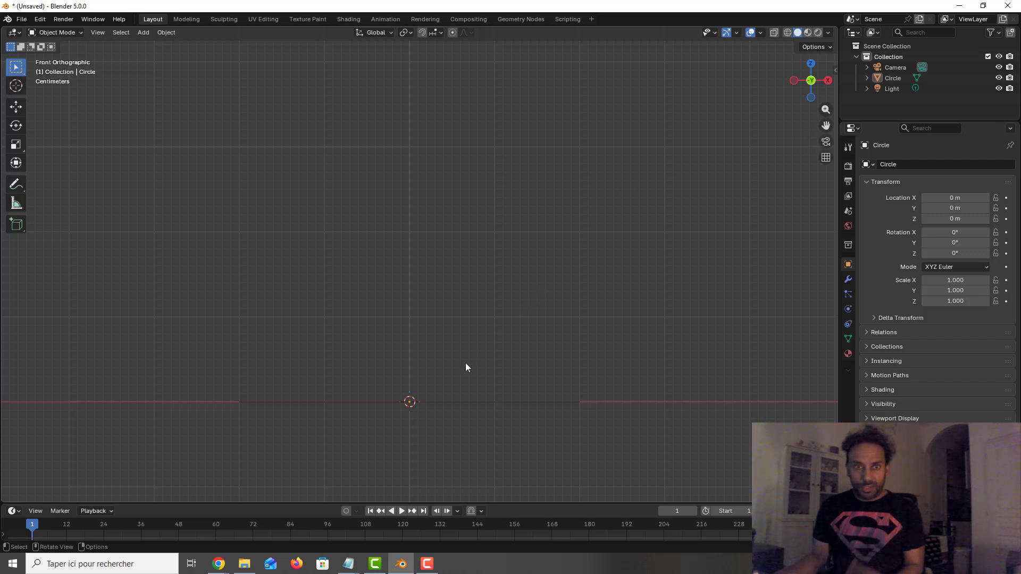
pyautogui.press('Tab')
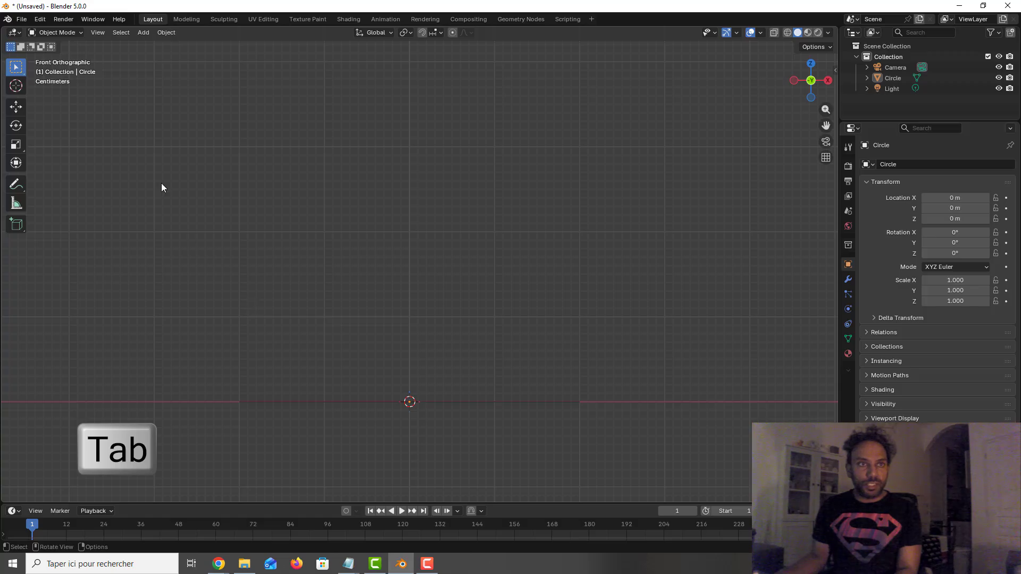
pyautogui.press('Tab')
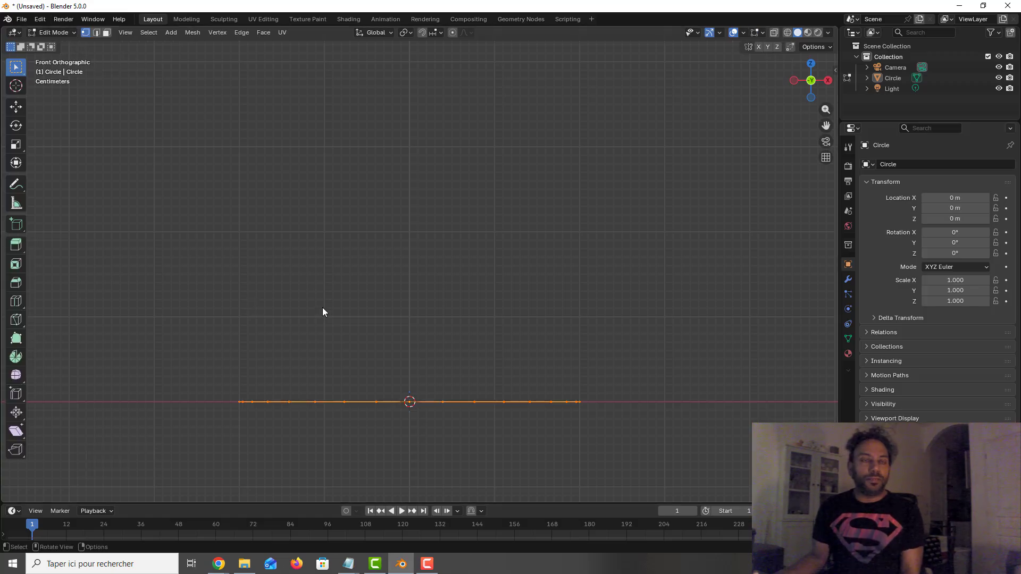
pyautogui.press('a')
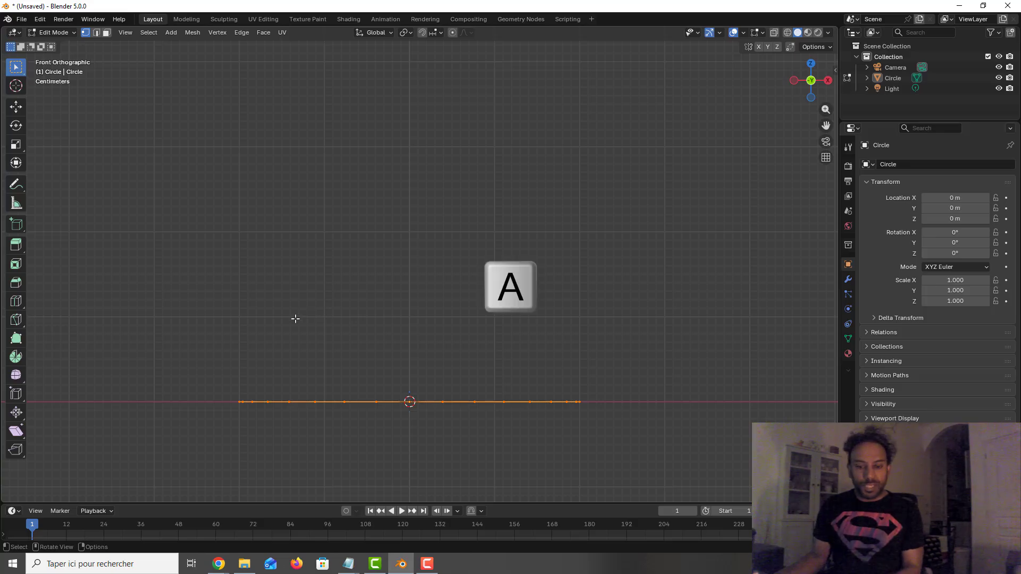
pyautogui.press('a')
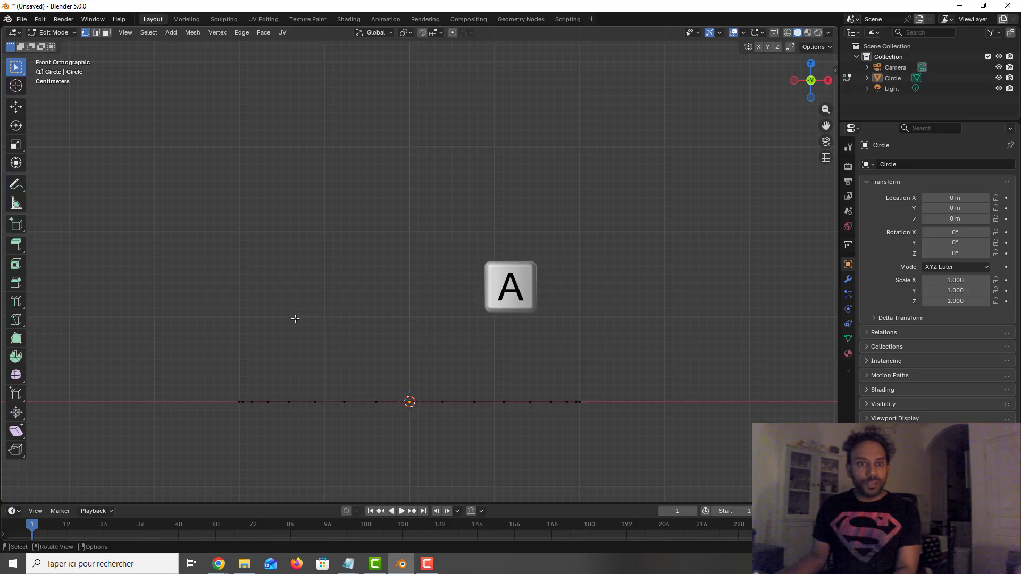
pyautogui.press('a')
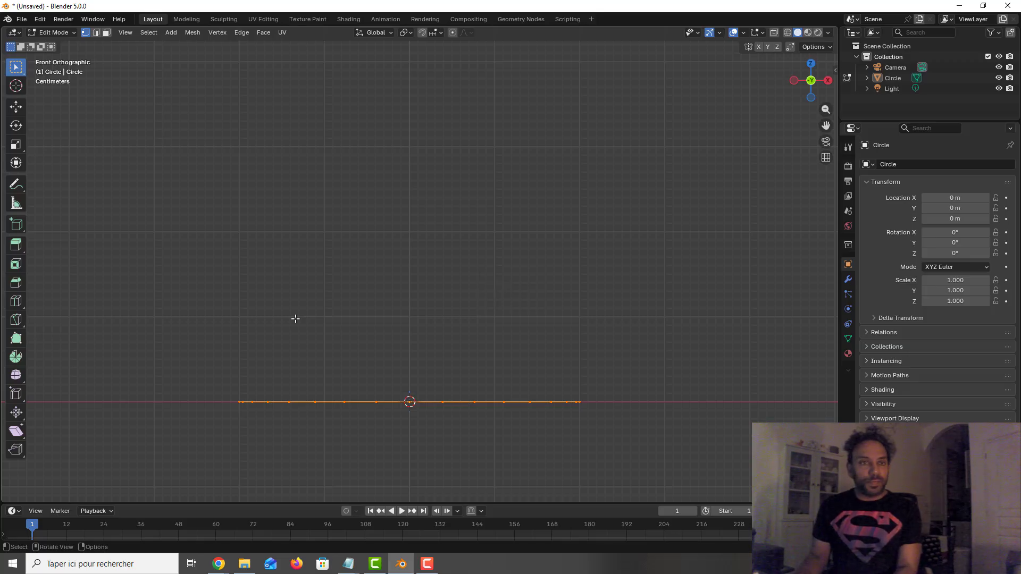
pyautogui.press('e')
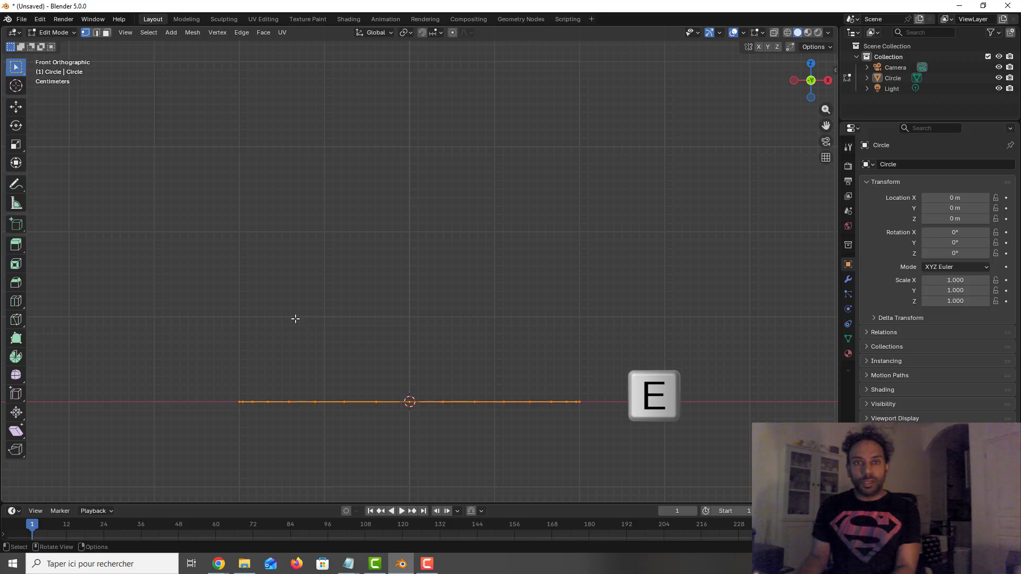
pyautogui.press('e')
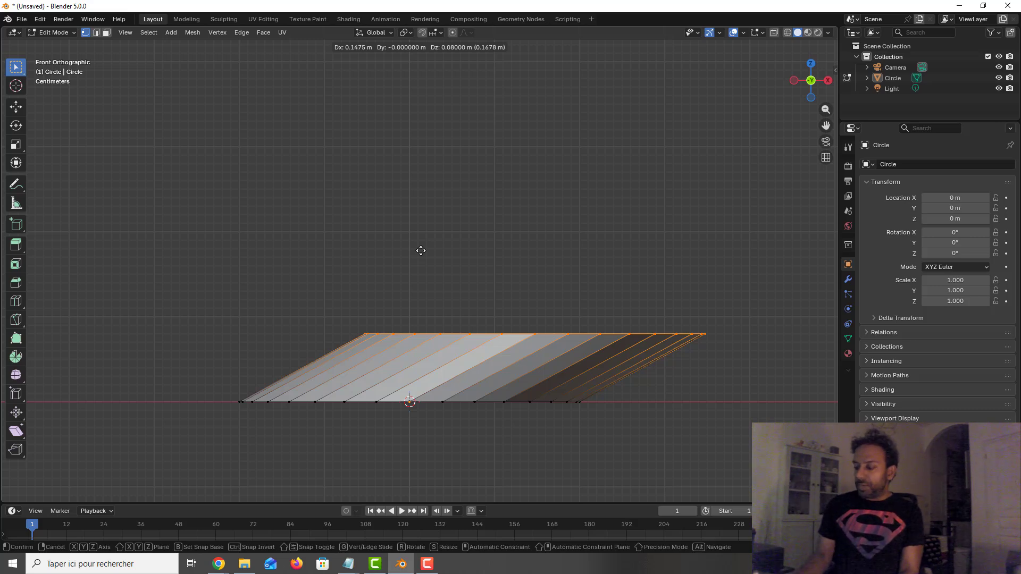
pyautogui.write('x: [.4')
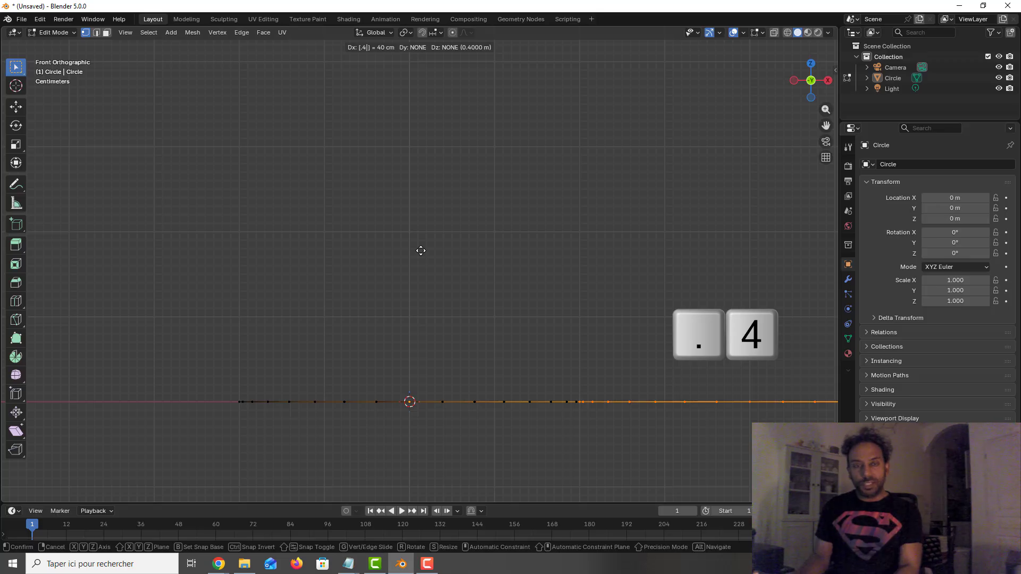
pyautogui.press('z')
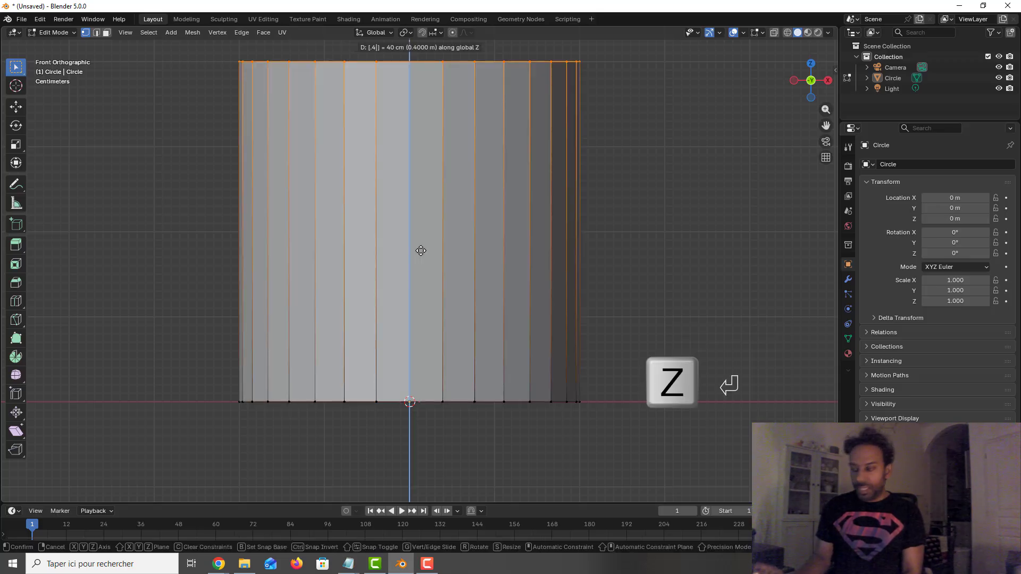
pyautogui.press('Return')
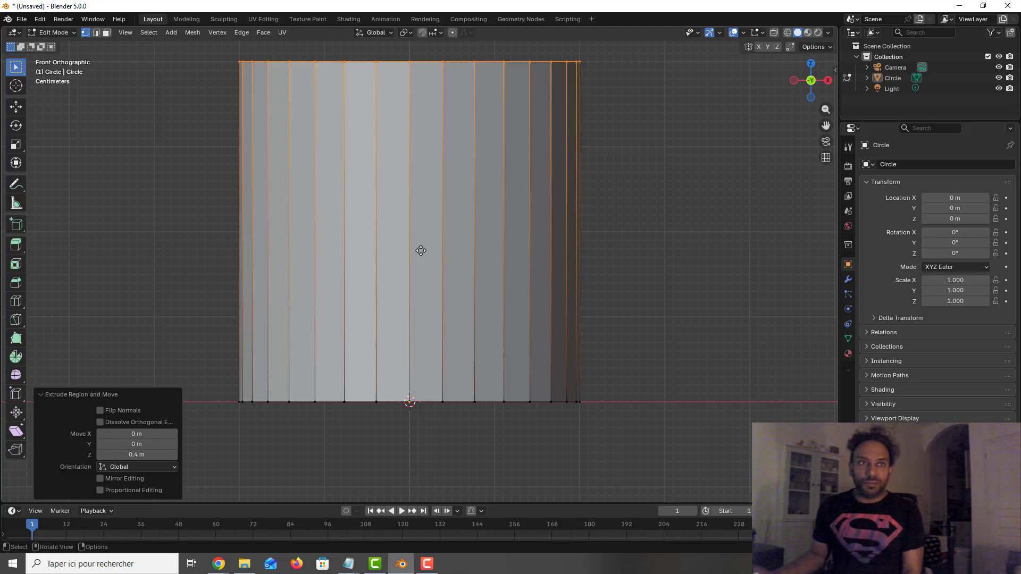
# Step: In front orthographic view, add one horizontal loop cut near the cylinder's base with a slide factor of 0.9, and deselect it
pyautogui.moveTo(663, 232); pyautogui.dragTo(615, 251, button='middle')
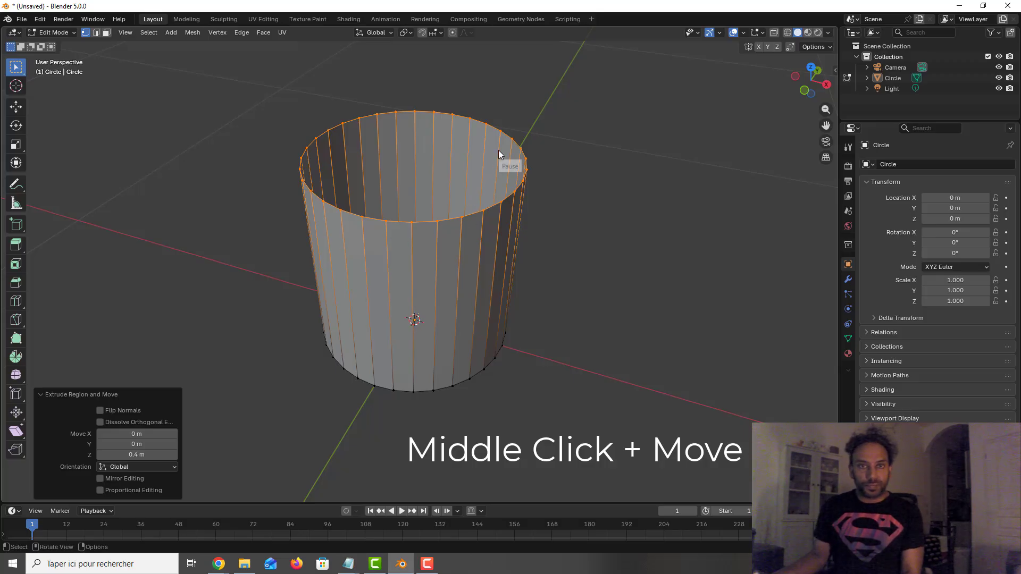
pyautogui.moveTo(583, 225); pyautogui.dragTo(594, 190, button='middle')
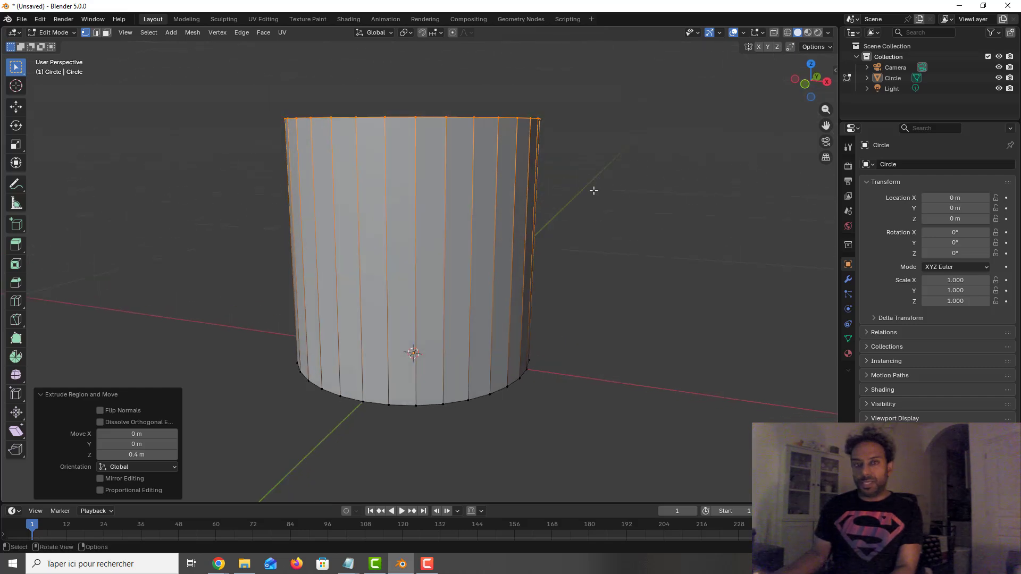
pyautogui.press('1')
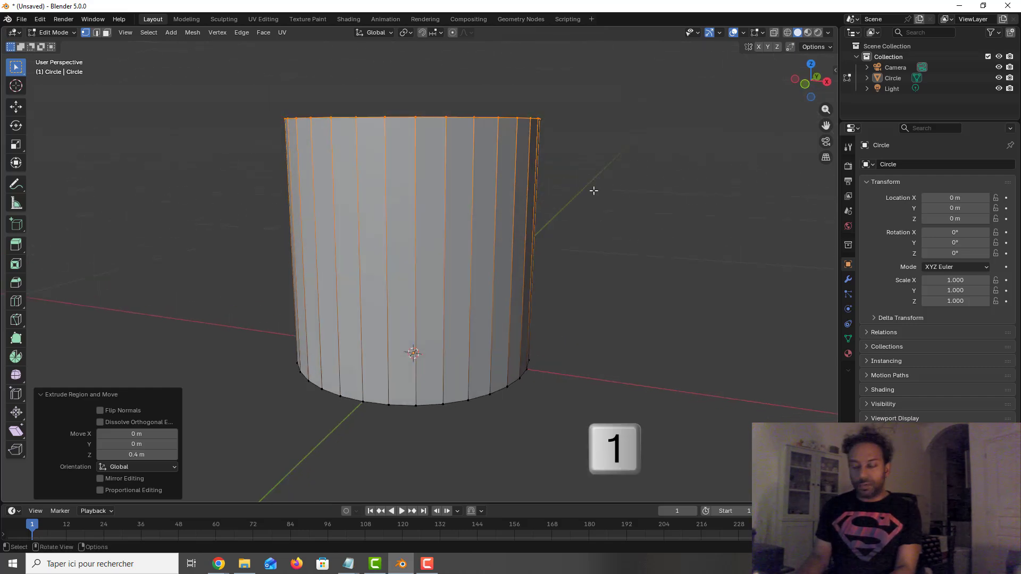
pyautogui.press('KP_1')
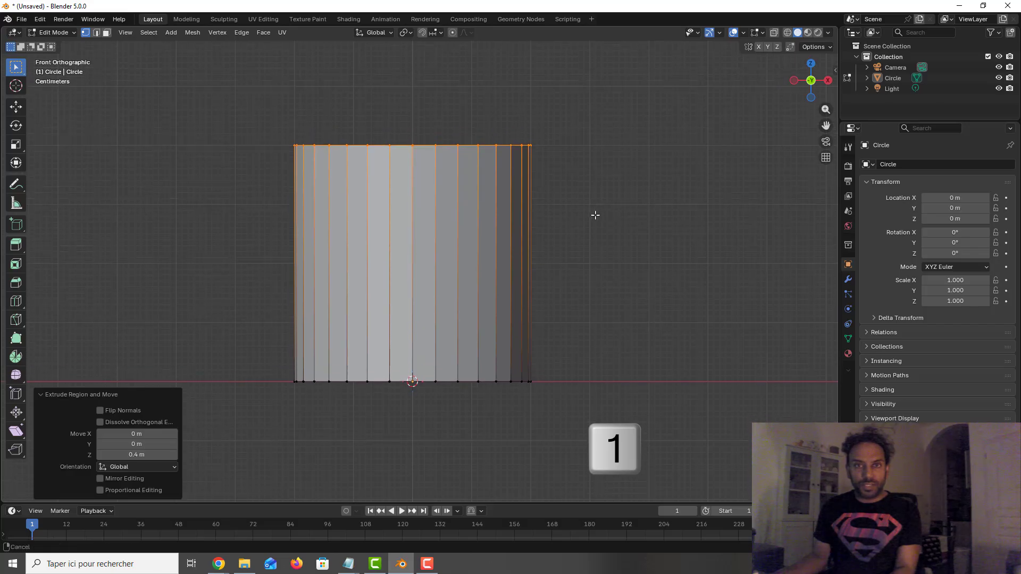
pyautogui.keyDown('shift'); pyautogui.moveTo(595, 215); pyautogui.dragTo(592, 255, button='middle'); pyautogui.keyUp('shift')
pyautogui.hotkey('ctrl', 'r')
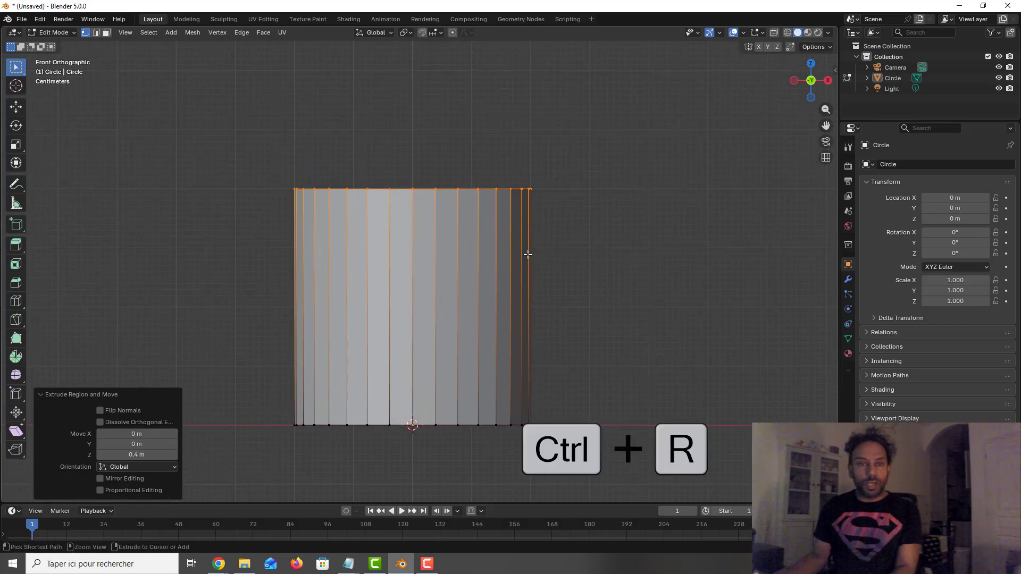
pyautogui.hotkey('ctrl', 'r')
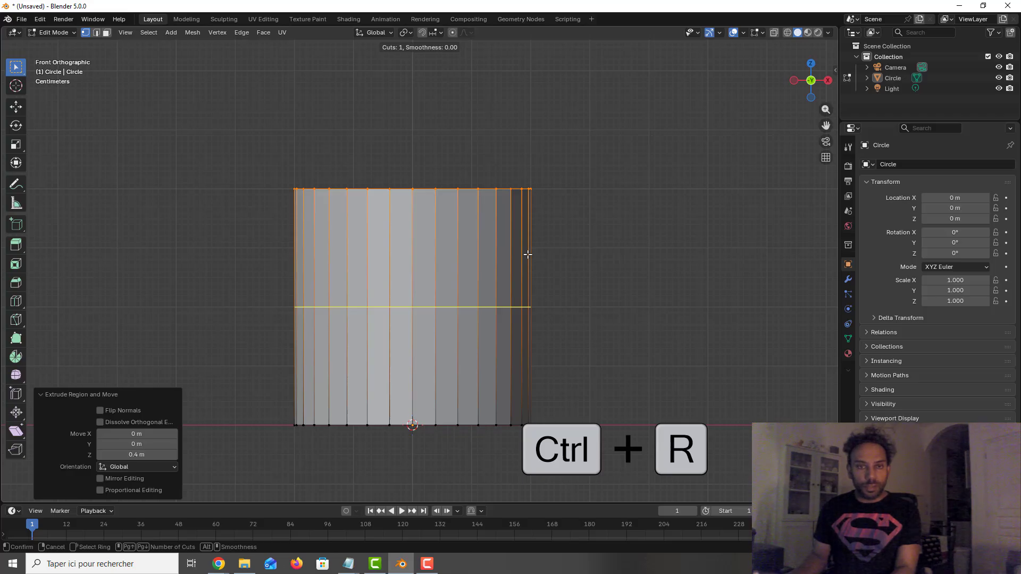
pyautogui.click(520, 318)
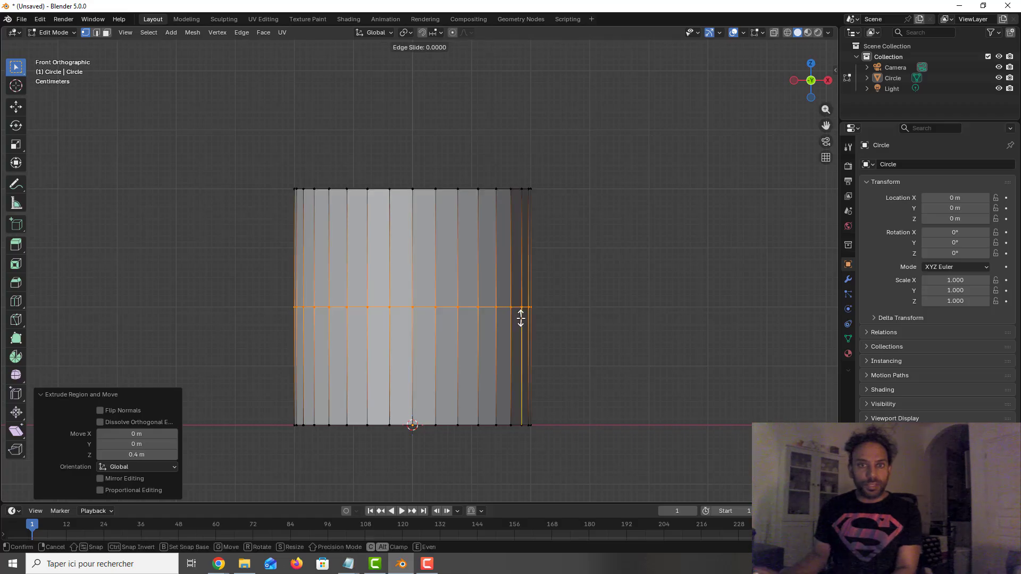
pyautogui.moveTo(516, 324); pyautogui.dragTo(446, 424)
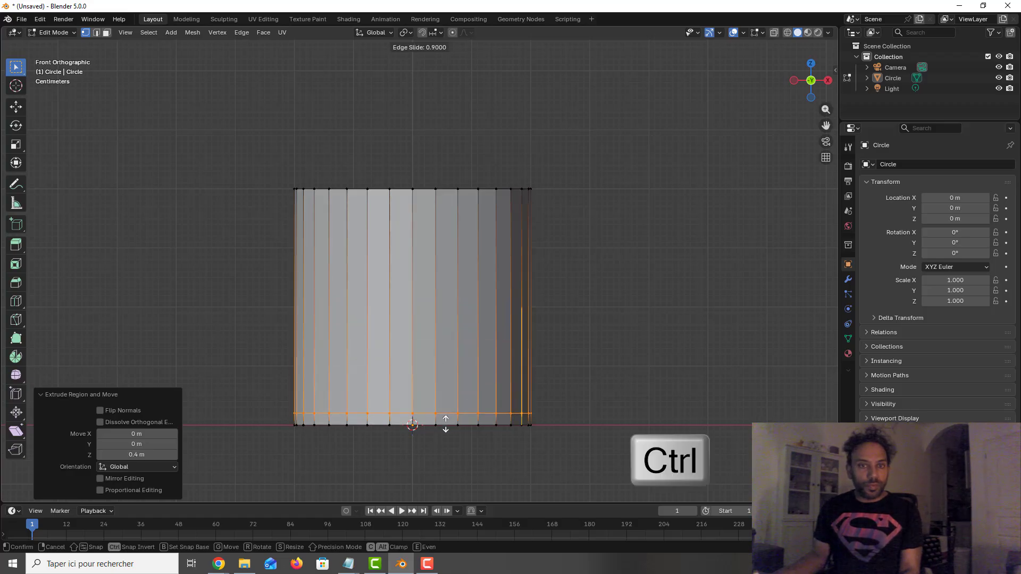
pyautogui.keyDown('ctrl'); pyautogui.moveTo(445, 423); pyautogui.dragTo(451, 419); pyautogui.keyUp('ctrl')
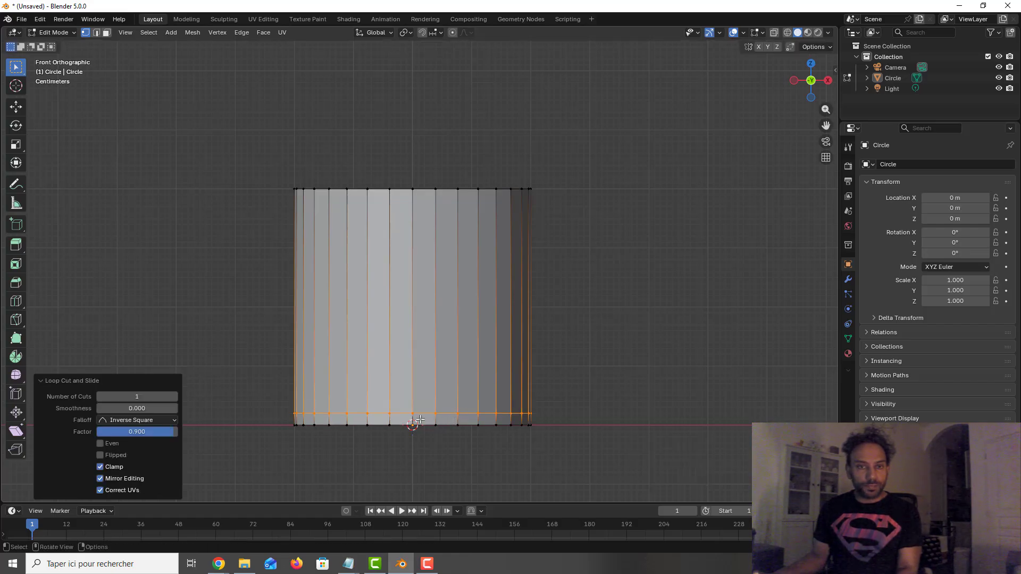
pyautogui.scroll(2, 421, 420)
pyautogui.scroll(-2, 420, 420)
pyautogui.click(272, 423)
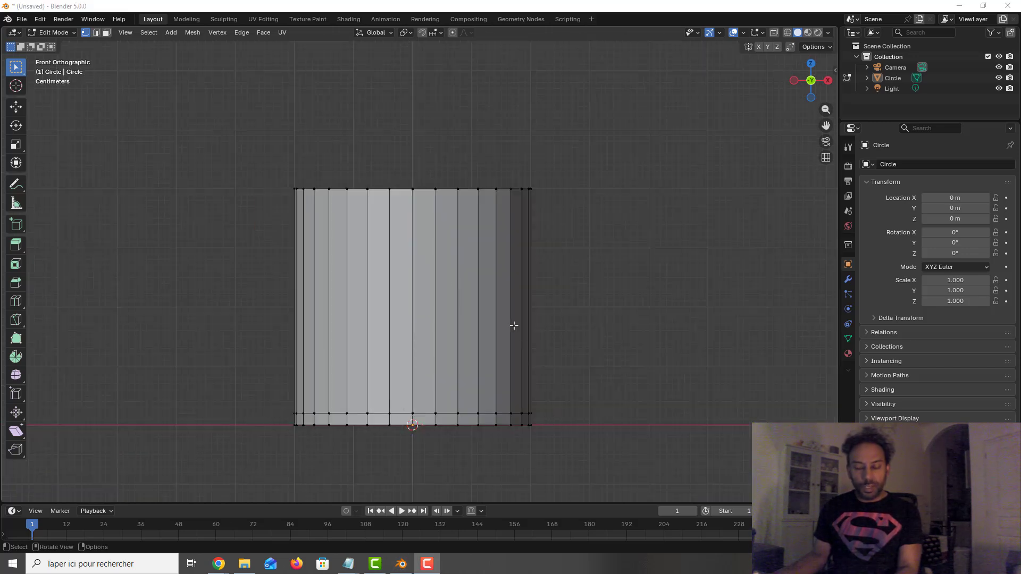
# Step: Add a second loop cut between the lowest loop and the bottom edge with a slide factor of -0.1, and deselect it
pyautogui.click(617, 343)
pyautogui.hotkey('ctrl', 'r')
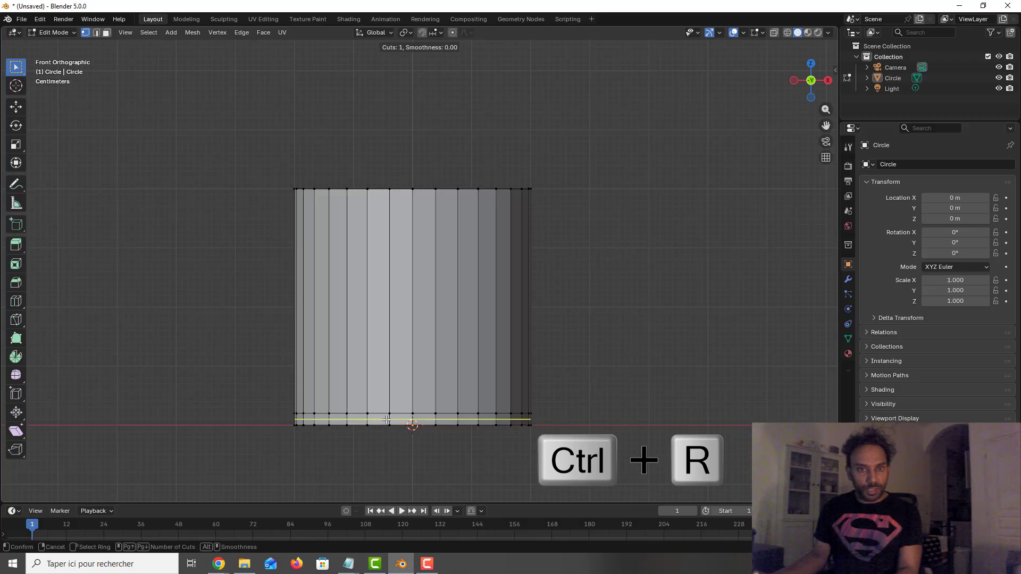
pyautogui.click(386, 420)
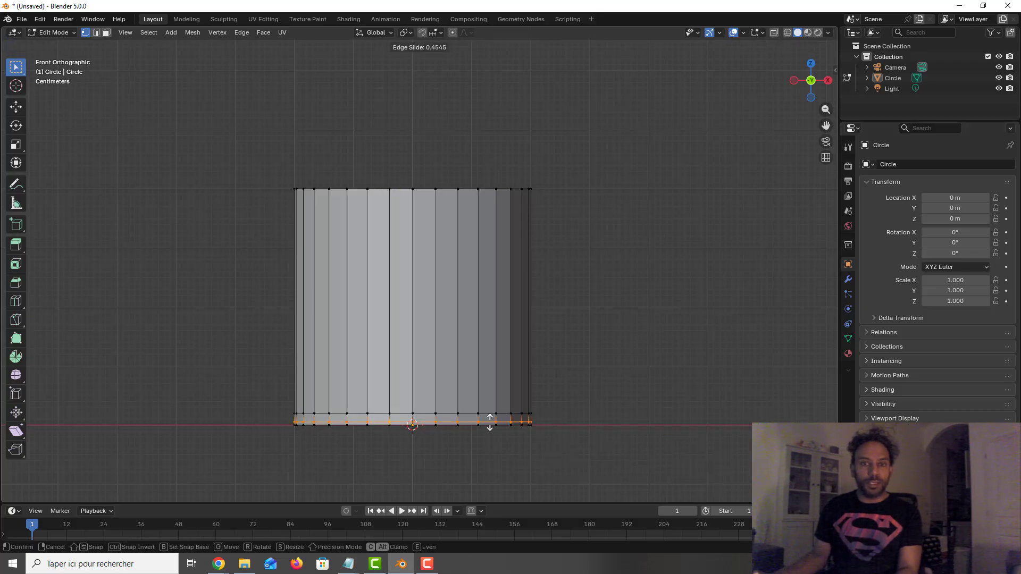
pyautogui.press('ctrl')
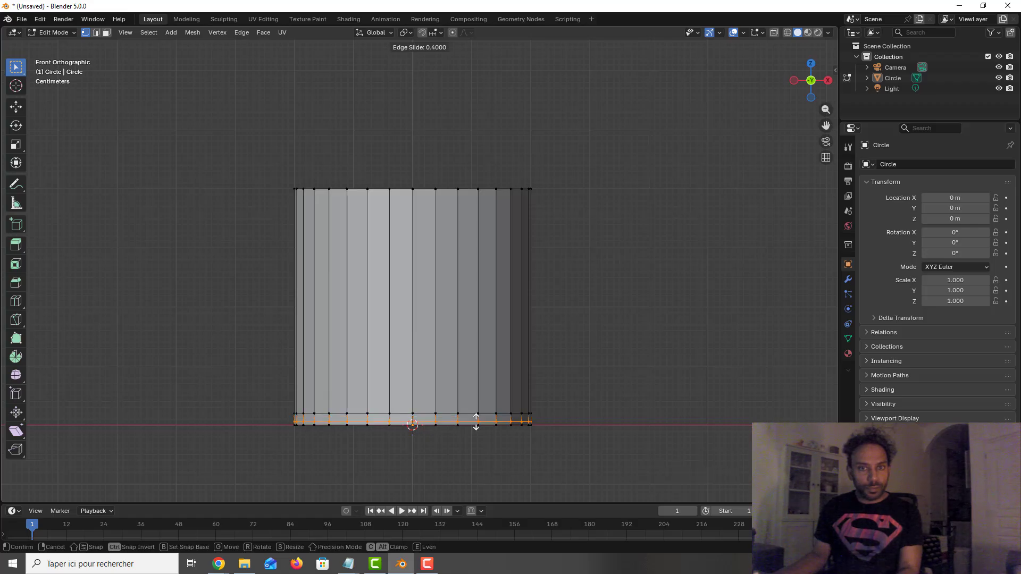
pyautogui.click(471, 417)
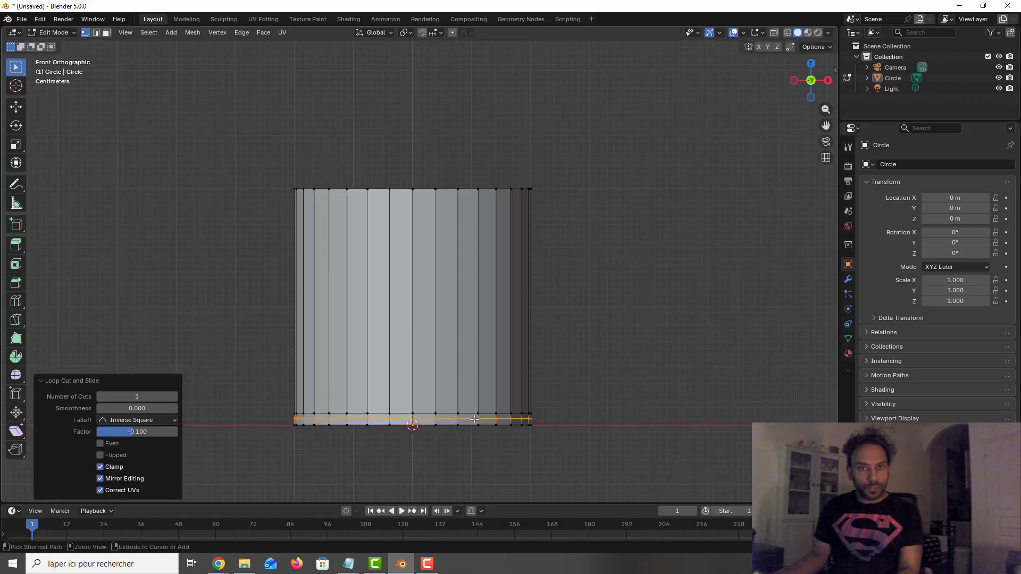
pyautogui.click(632, 401)
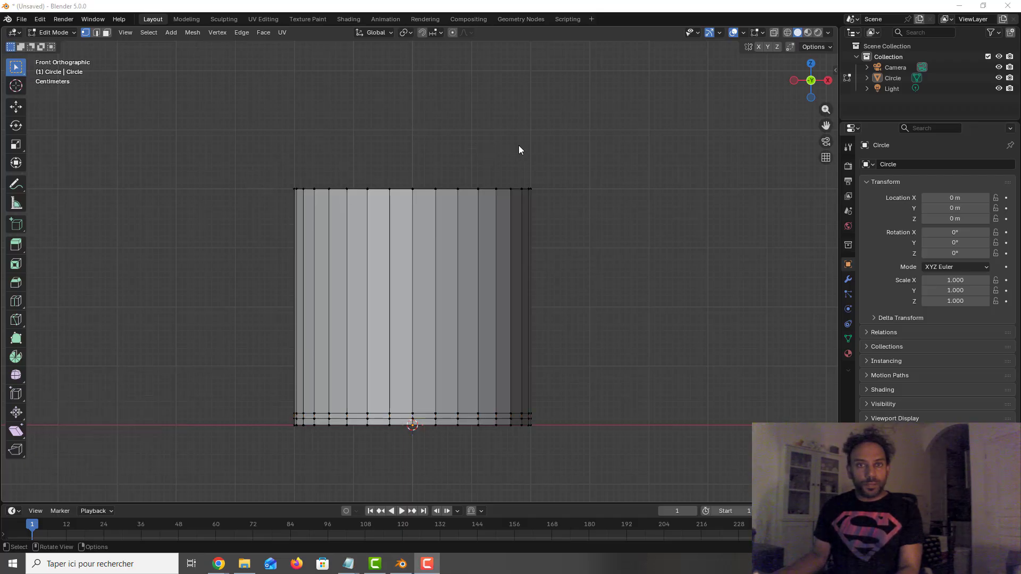
# Step: Turn on X-ray, select the cylinder's entire top ring and scale it down to about 0.82, then deselect it
pyautogui.hotkey('alt', 'z')
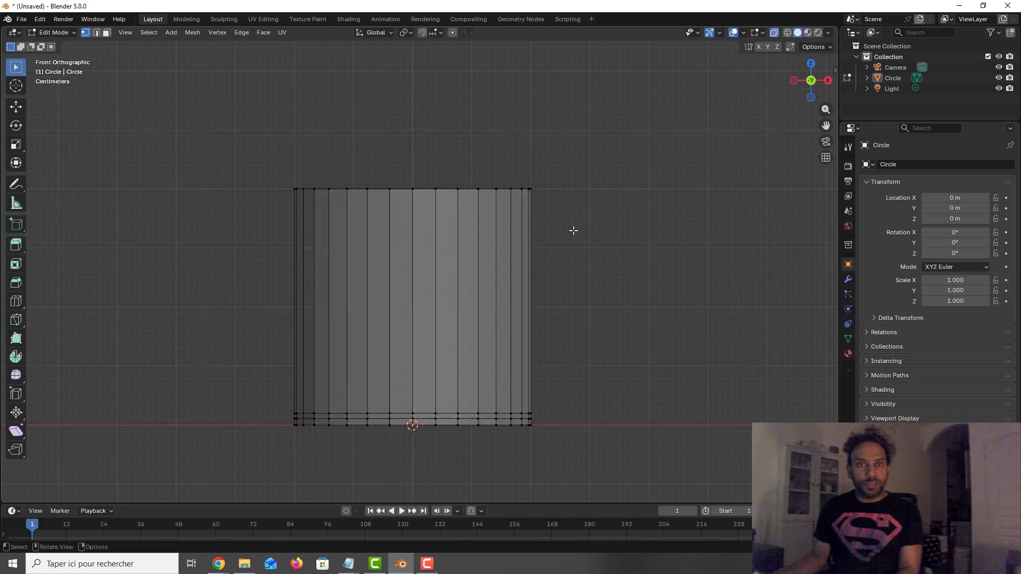
pyautogui.moveTo(573, 230); pyautogui.dragTo(240, 167)
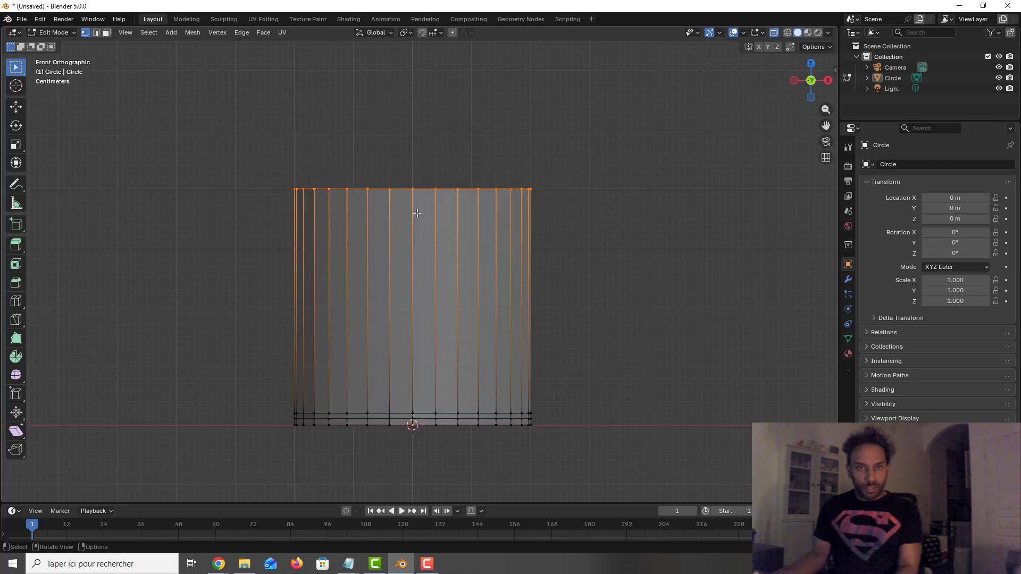
pyautogui.press('s')
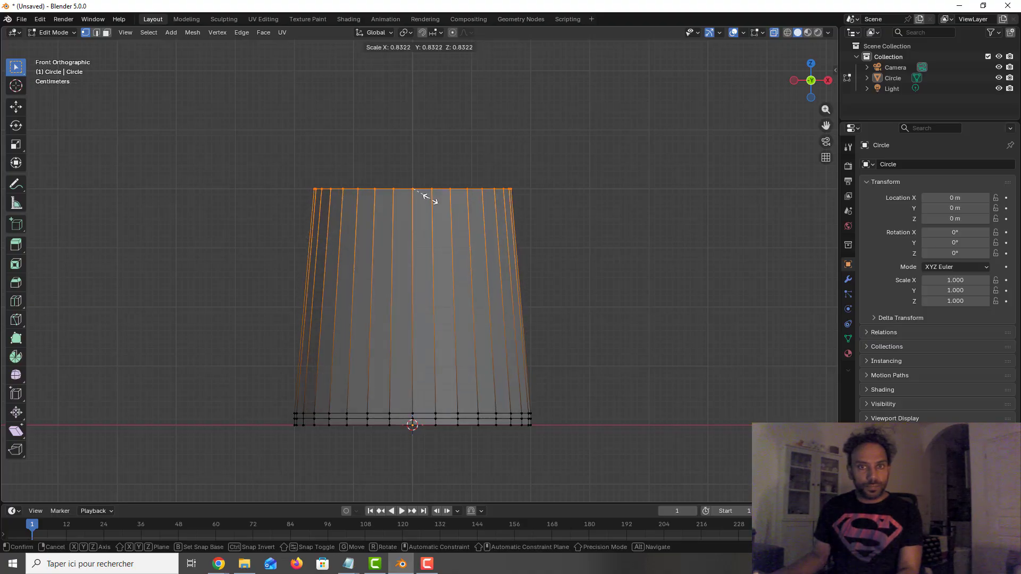
pyautogui.click(430, 198)
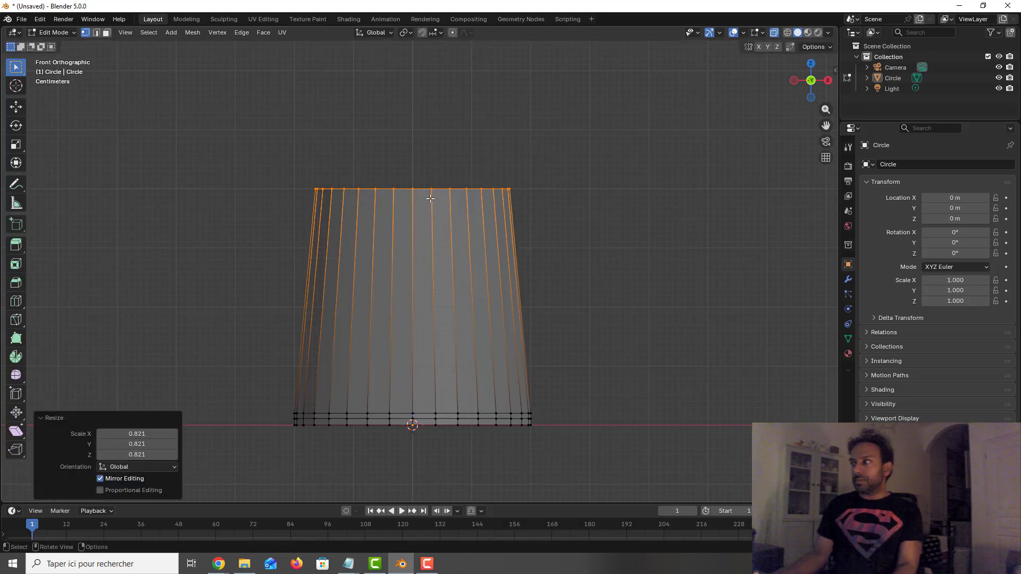
pyautogui.click(592, 266)
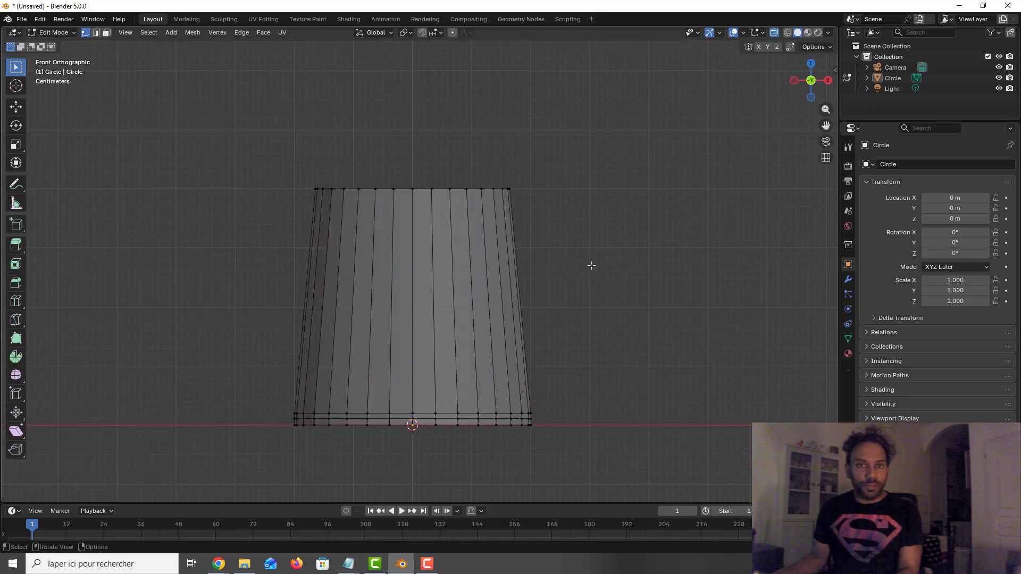
# Step: Switch to edge selection and select the middle edge loop of the three near the cylinder's base
pyautogui.scroll(2, 442, 411)
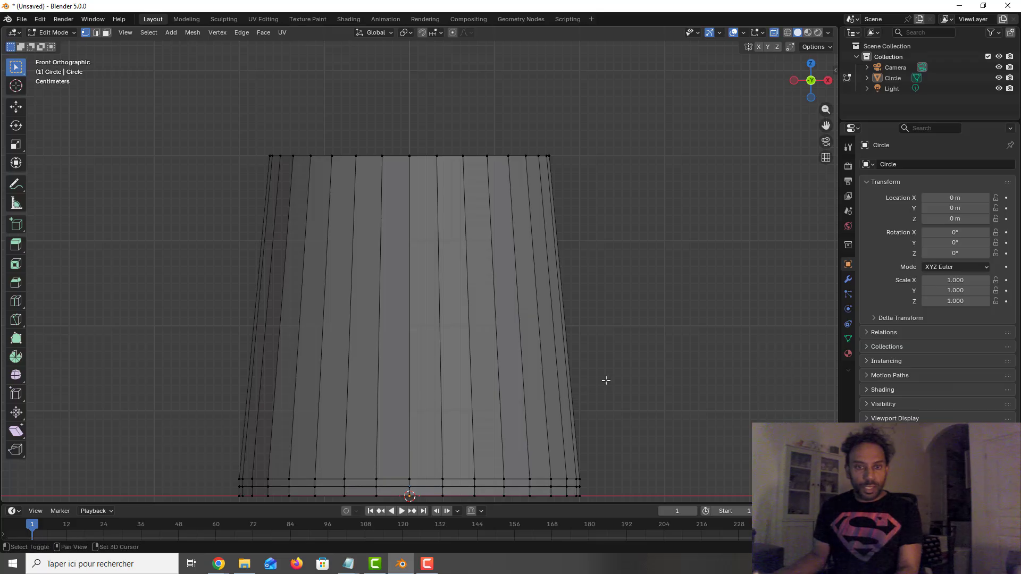
pyautogui.keyDown('shift'); pyautogui.moveTo(605, 381); pyautogui.dragTo(613, 307, button='middle'); pyautogui.keyUp('shift')
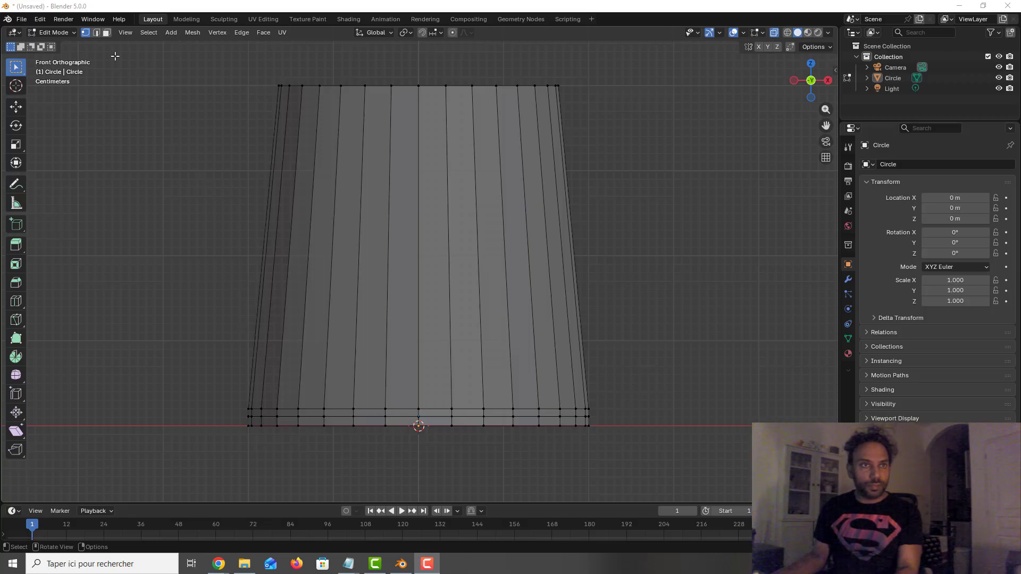
pyautogui.click(97, 32)
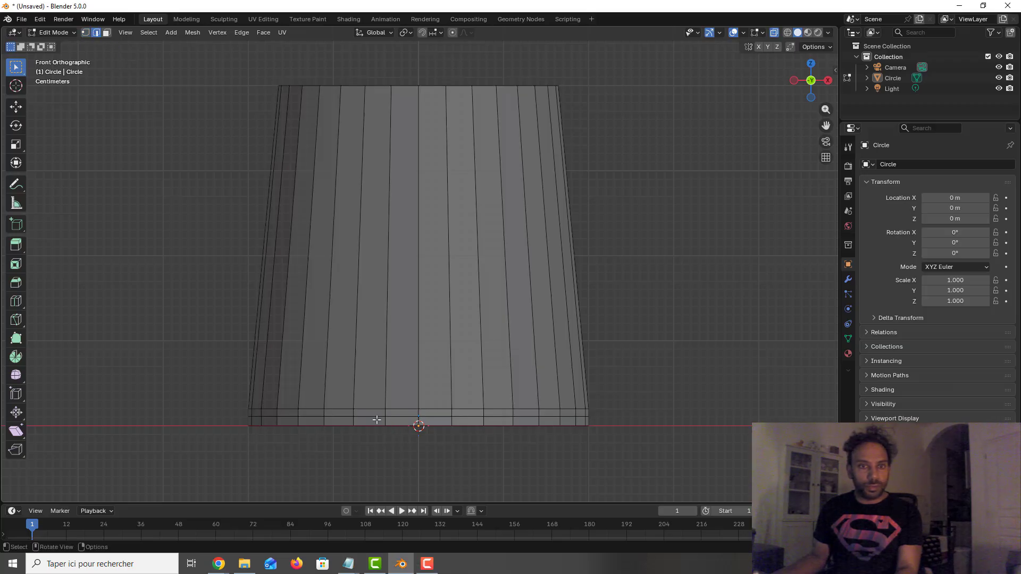
pyautogui.keyDown('alt'); pyautogui.click(346, 417); pyautogui.keyUp('alt')
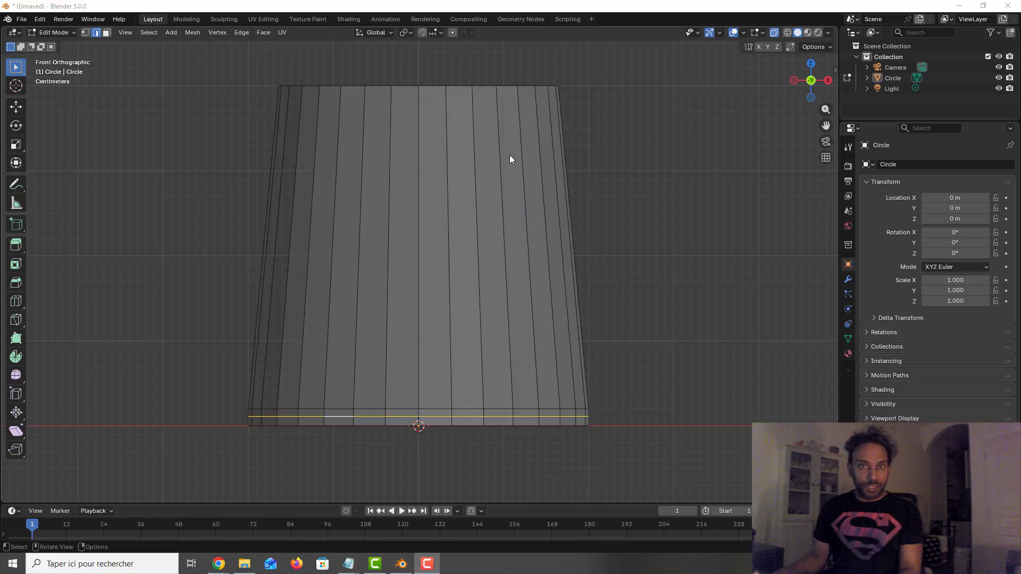
# Step: Try scaling the selected edge loop along the Z axis by about -13.4
pyautogui.press('s')
pyautogui.press('z')
pyautogui.click(506, 405)
pyautogui.moveTo(506, 405); pyautogui.dragTo(508, 421, button='middle')
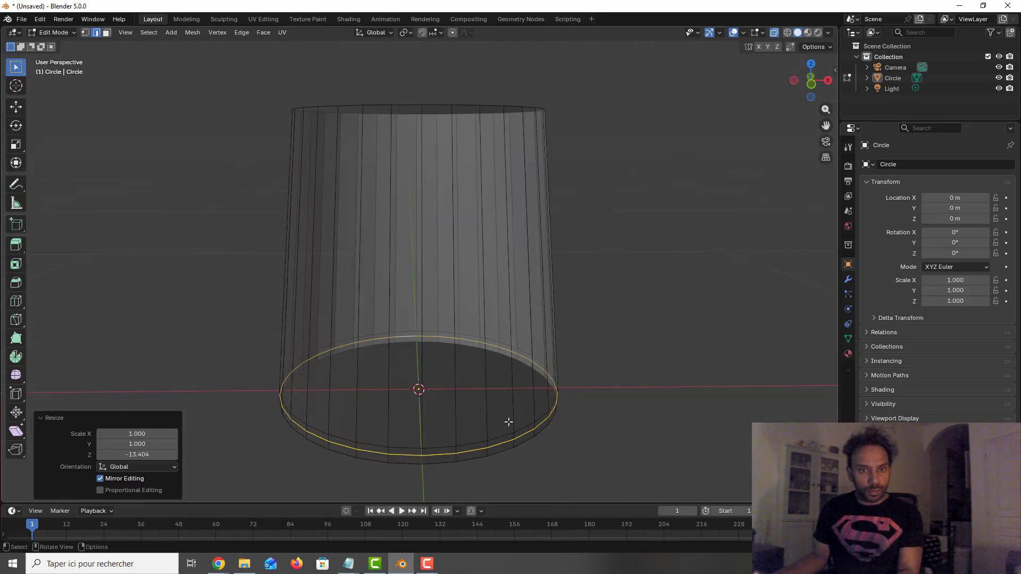
pyautogui.press('c')
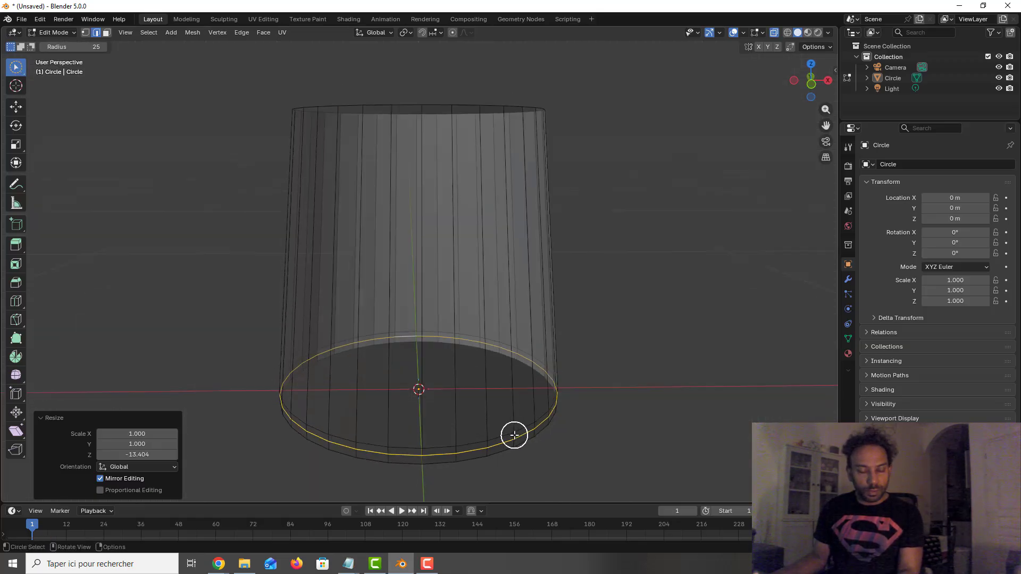
pyautogui.rightClick(510, 430)
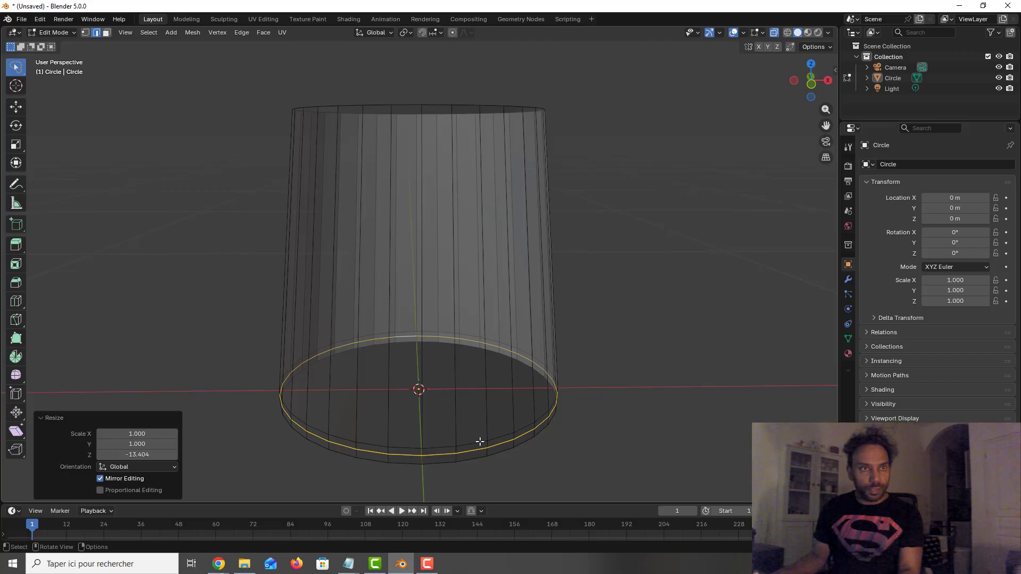
# Step: Scale the selected edge loop up uniformly to about 1.056, then turn off X-ray and deselect it
pyautogui.press('s')
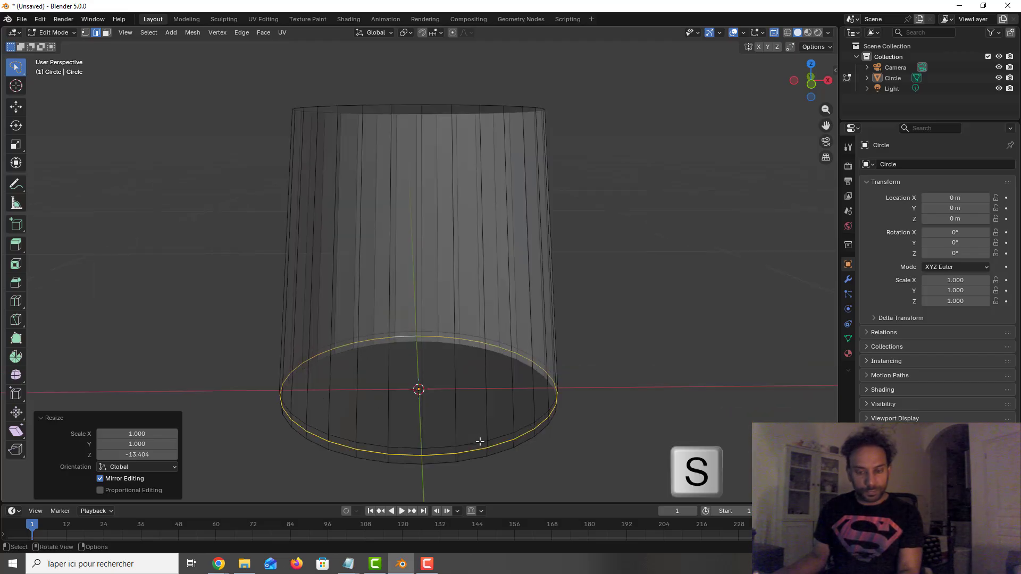
pyautogui.press('s')
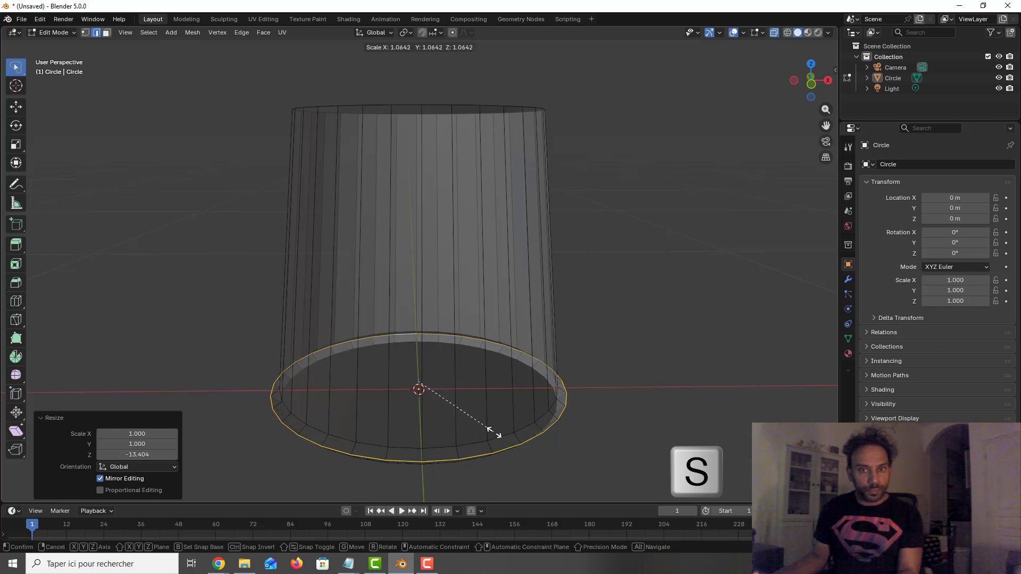
pyautogui.click(490, 426)
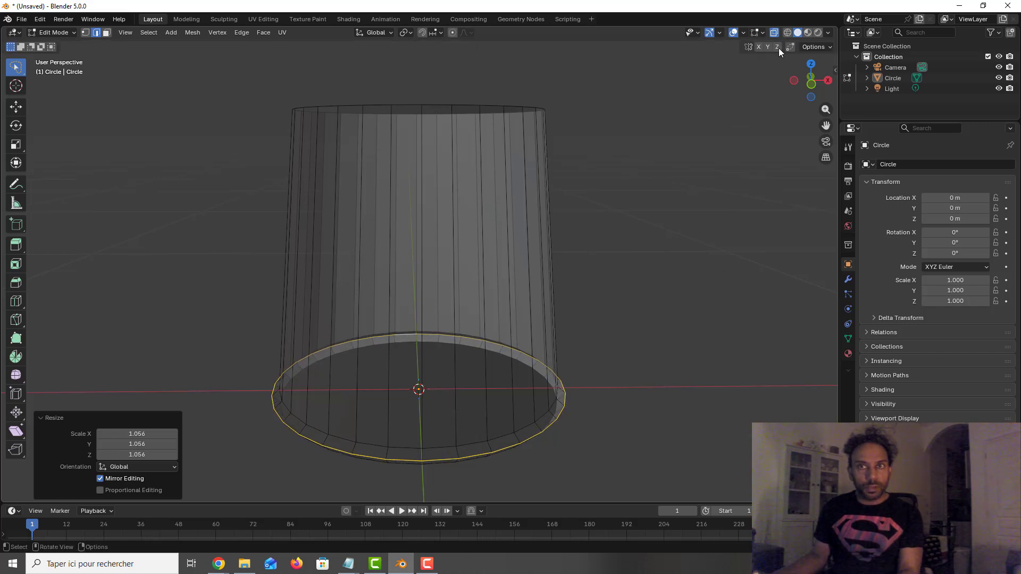
pyautogui.click(774, 33)
pyautogui.moveTo(557, 322); pyautogui.dragTo(534, 317, button='middle')
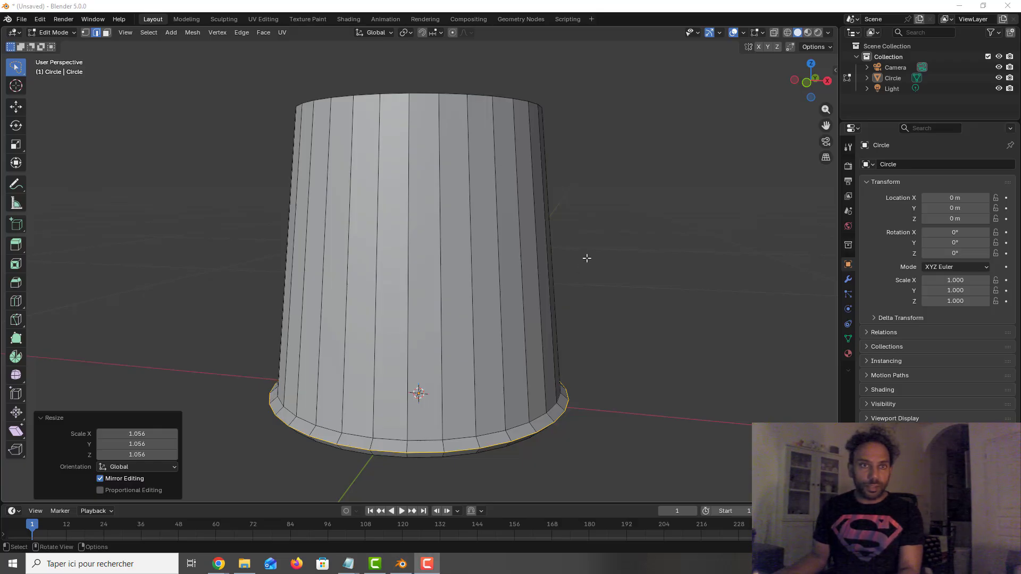
pyautogui.click(586, 258)
# Step: Bevel the flared edge loop near the base with a width of about 0.0102 m and 3 segments, then deselect it
pyautogui.press('KP_1')
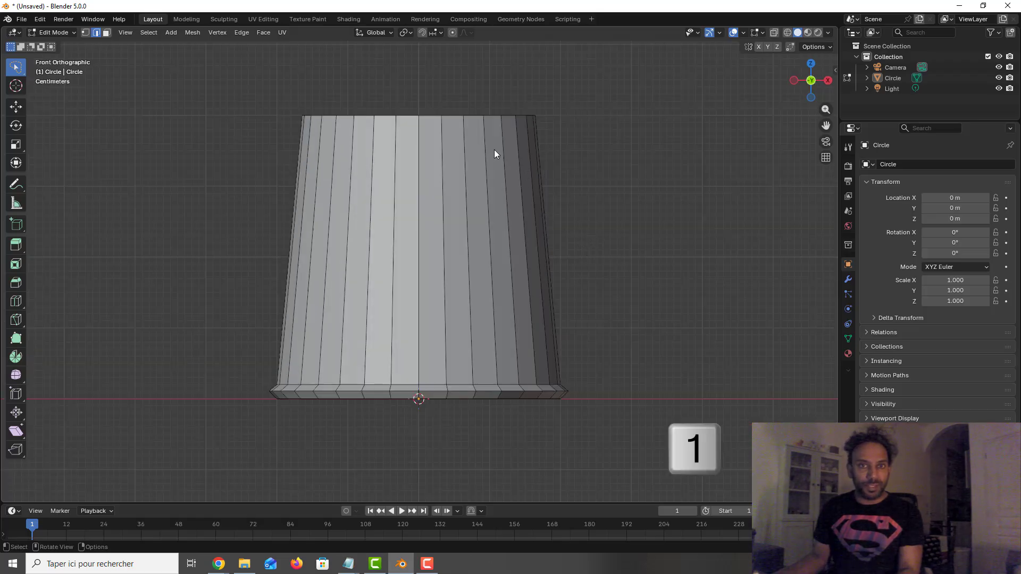
pyautogui.scroll(1, 457, 413)
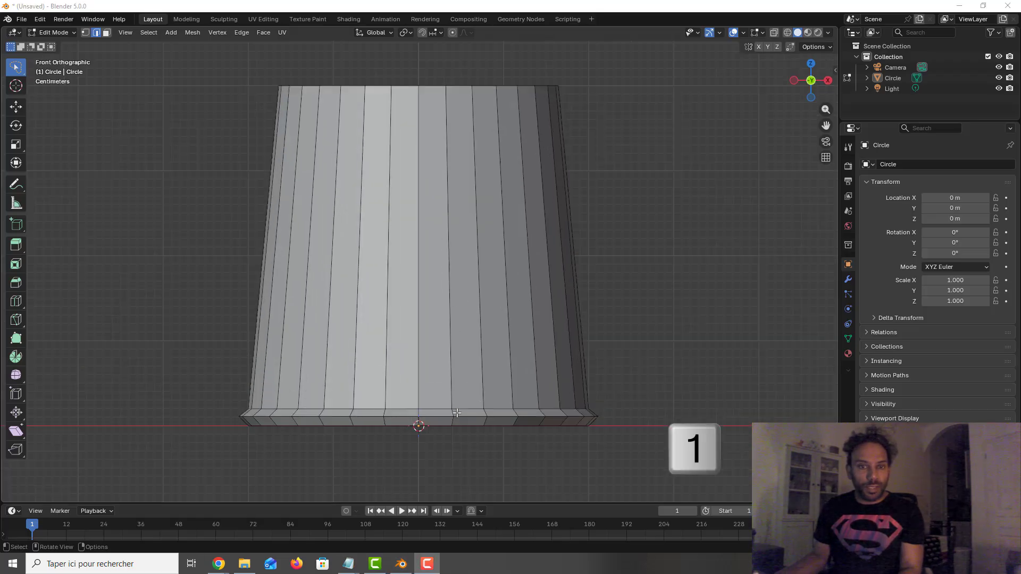
pyautogui.moveTo(457, 414); pyautogui.dragTo(430, 449, button='middle')
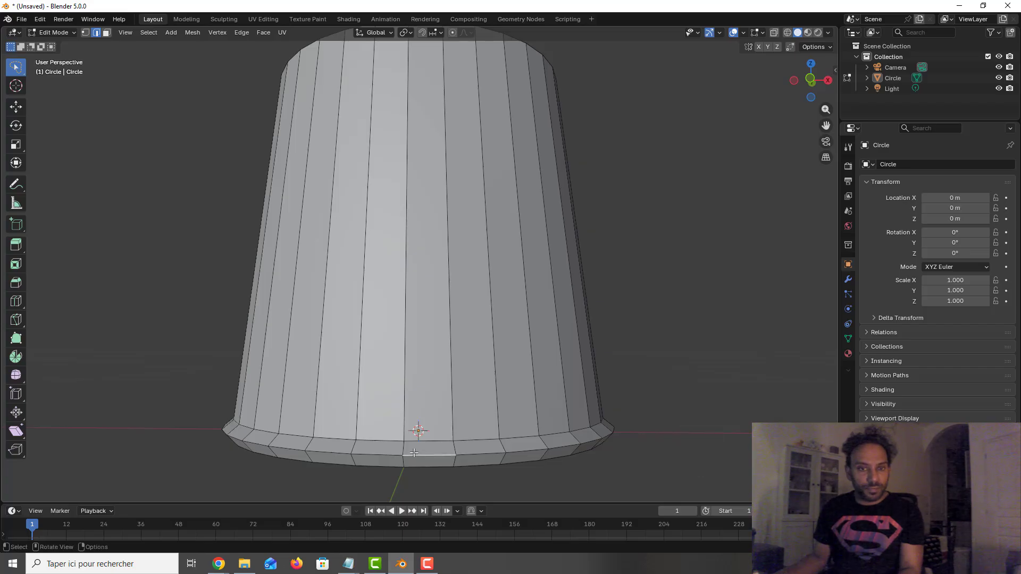
pyautogui.keyDown('alt'); pyautogui.click(378, 455); pyautogui.keyUp('alt')
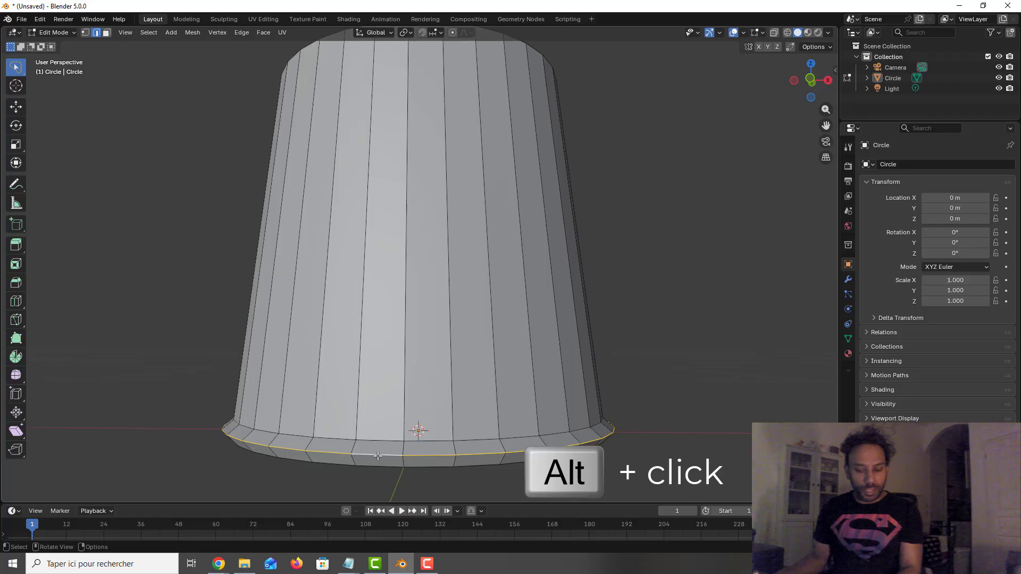
pyautogui.hotkey('ctrl', 'b')
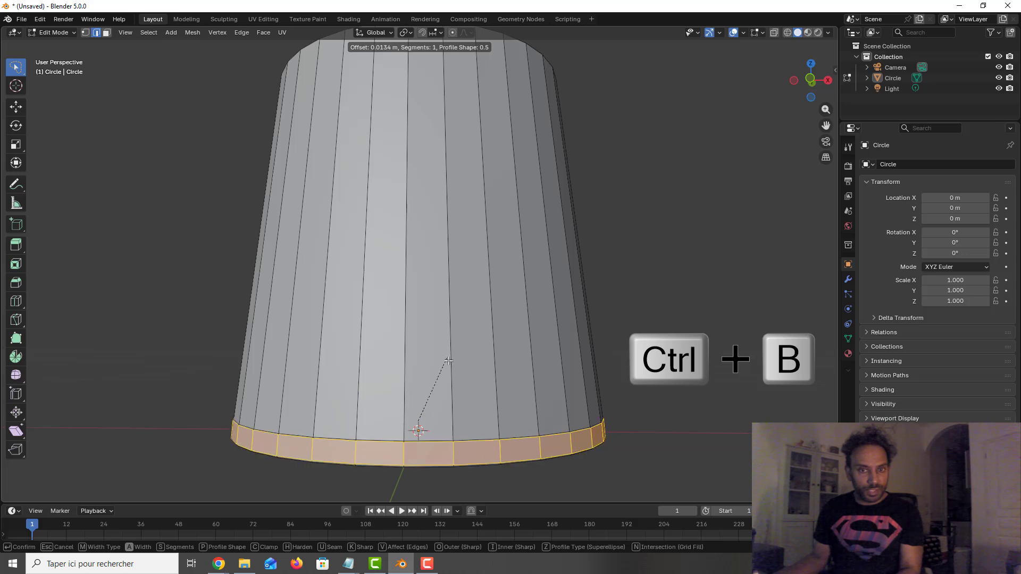
pyautogui.click(450, 364)
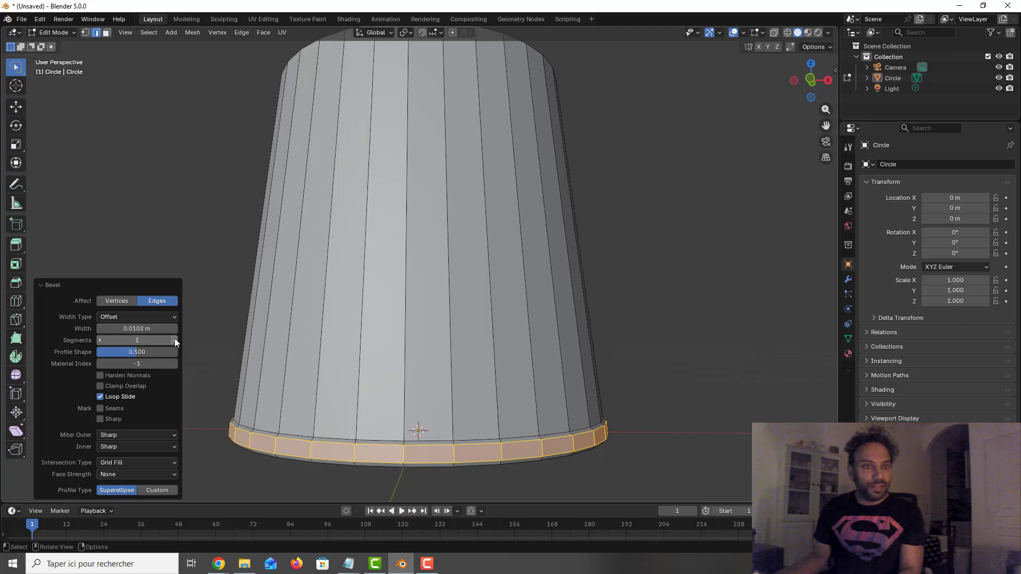
pyautogui.click(175, 340)
pyautogui.click(174, 339)
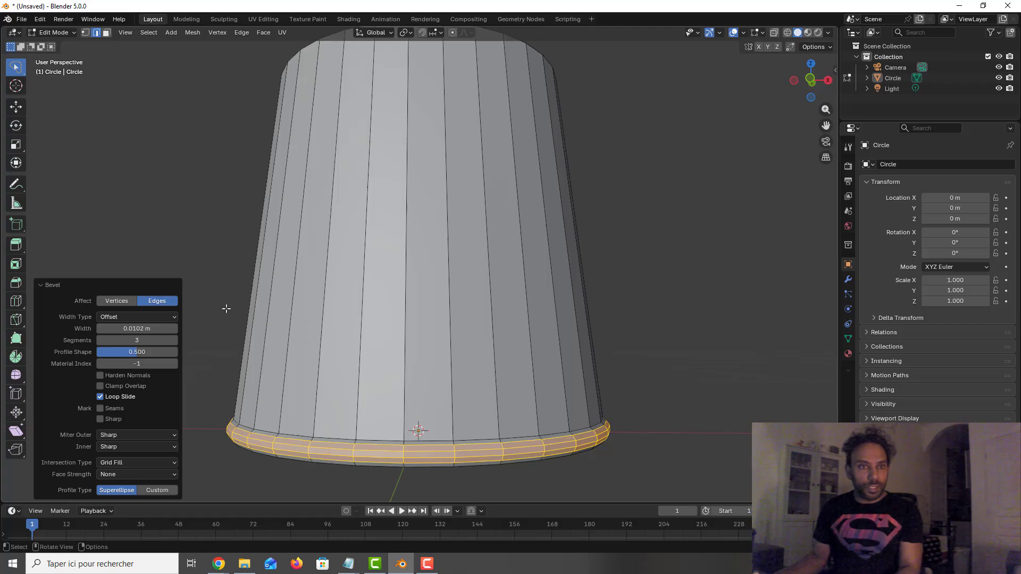
pyautogui.click(258, 274)
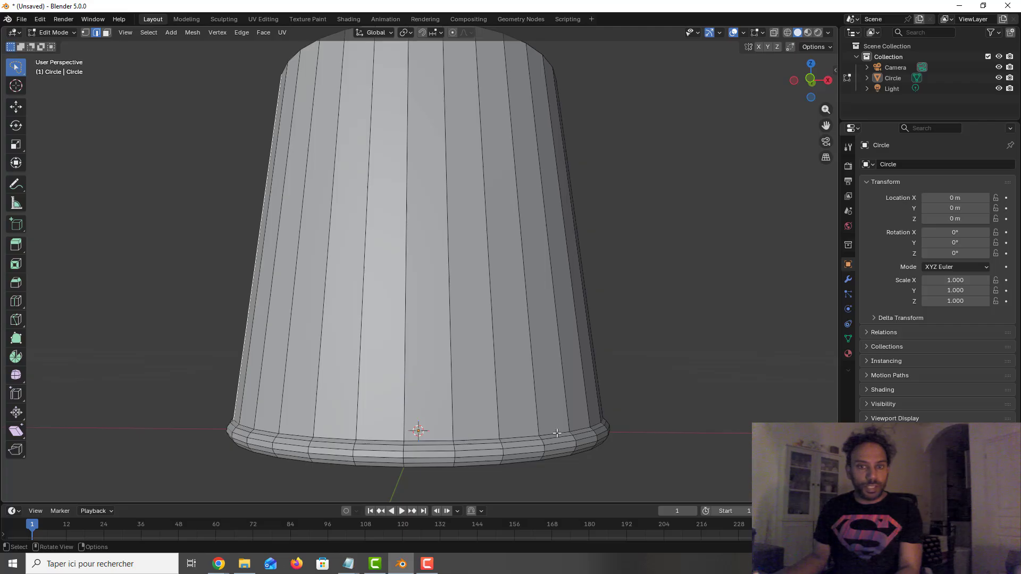
# Step: Select the open bottom edge loop, extrude it in place and scale the new ring inward to about 0.832
pyautogui.moveTo(556, 432); pyautogui.dragTo(549, 389, button='middle')
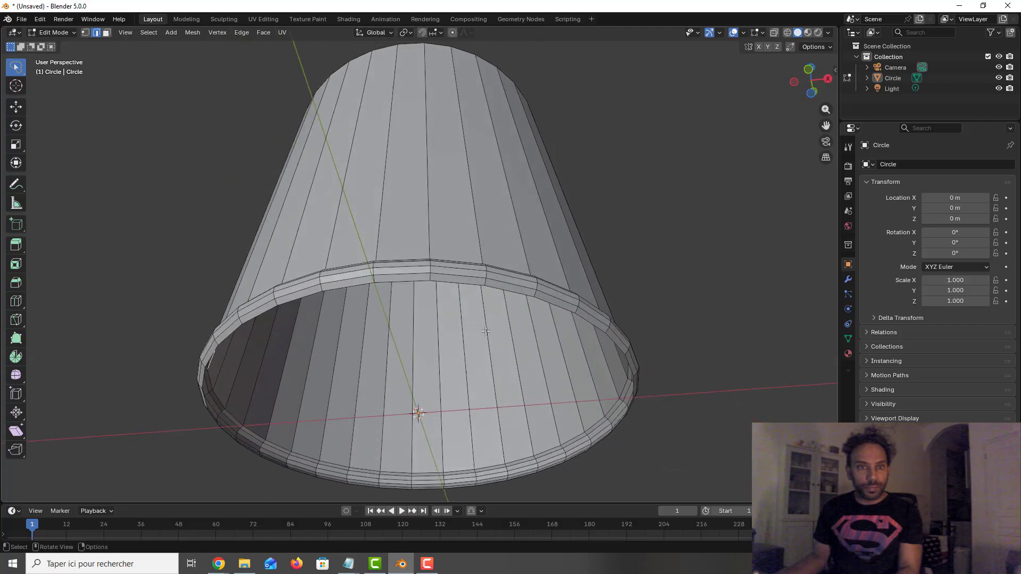
pyautogui.click(85, 33)
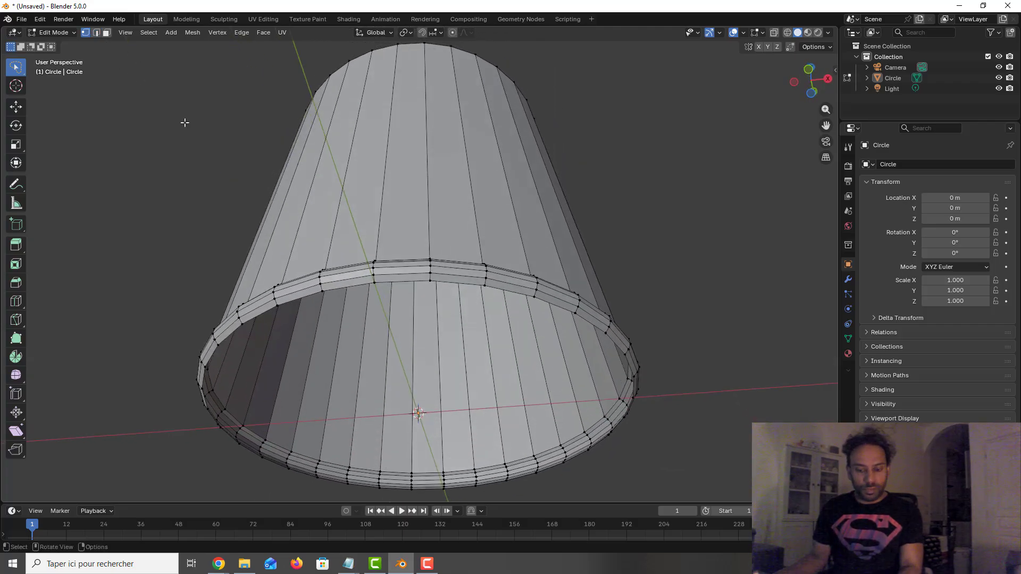
pyautogui.press('2')
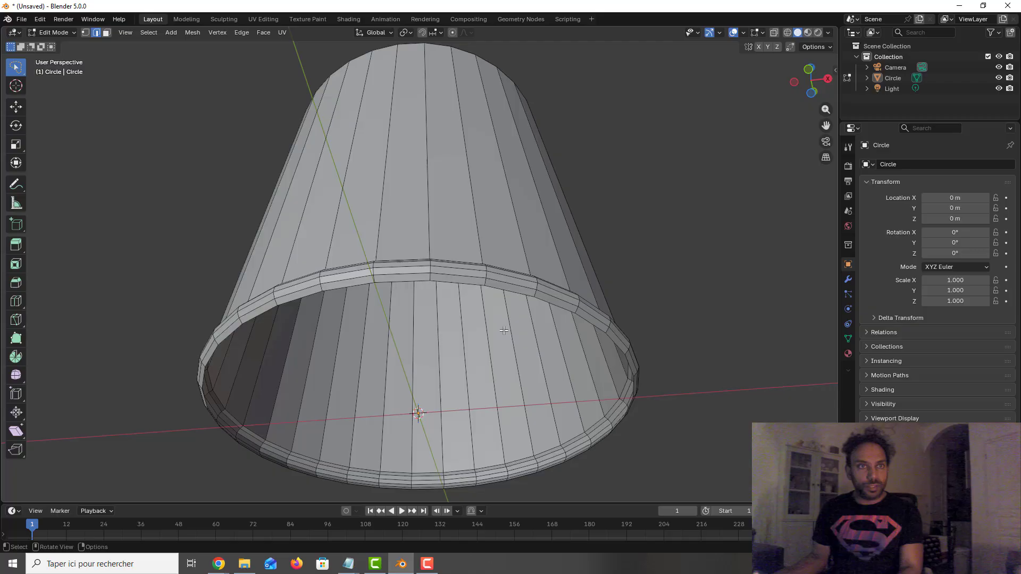
pyautogui.keyDown('alt'); pyautogui.click(456, 284); pyautogui.keyUp('alt')
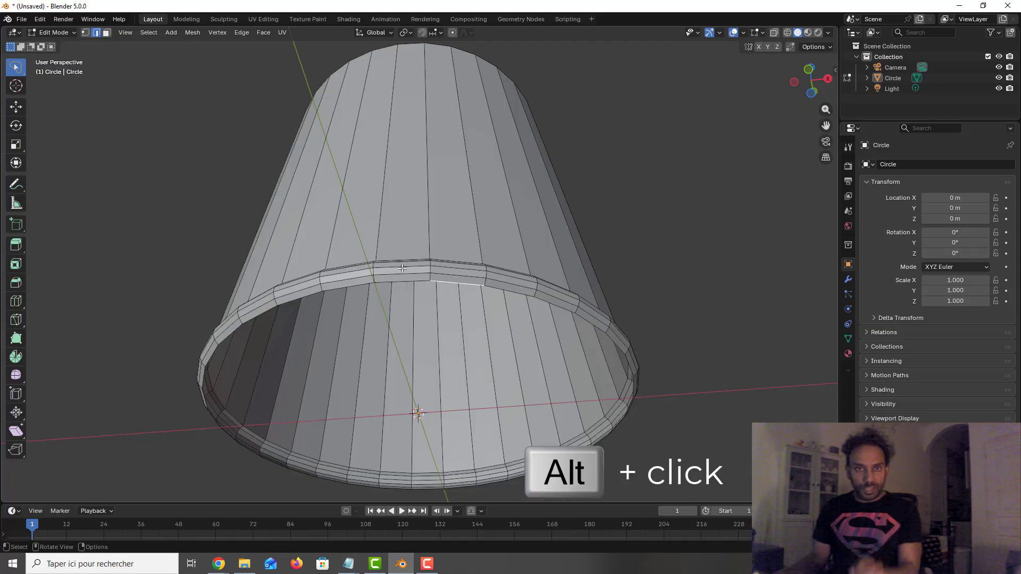
pyautogui.moveTo(434, 301)
pyautogui.mouseDown(button='middle')
pyautogui.moveTo(439, 278)
pyautogui.moveTo(437, 292)
pyautogui.mouseUp(button='middle')
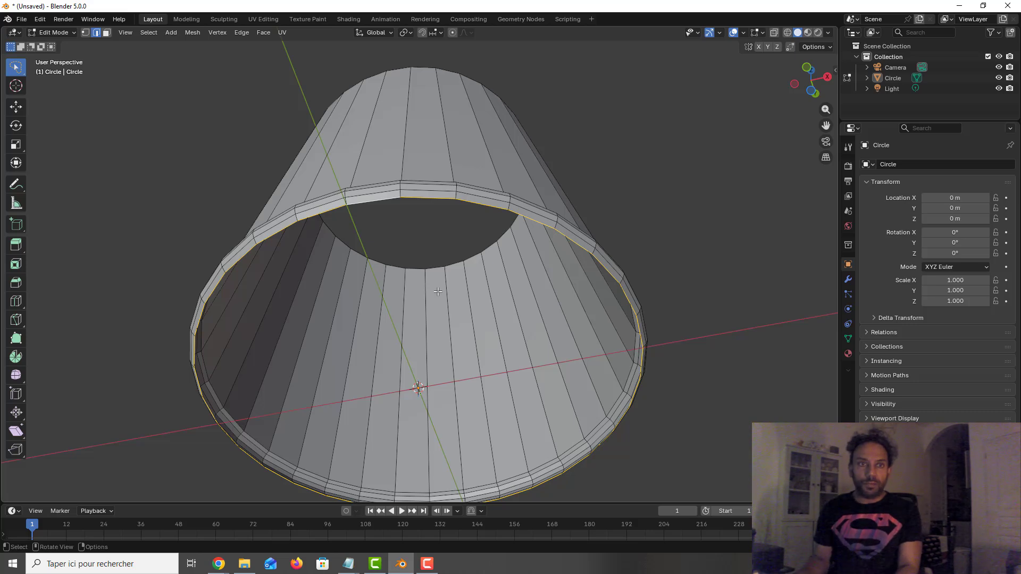
pyautogui.press('e')
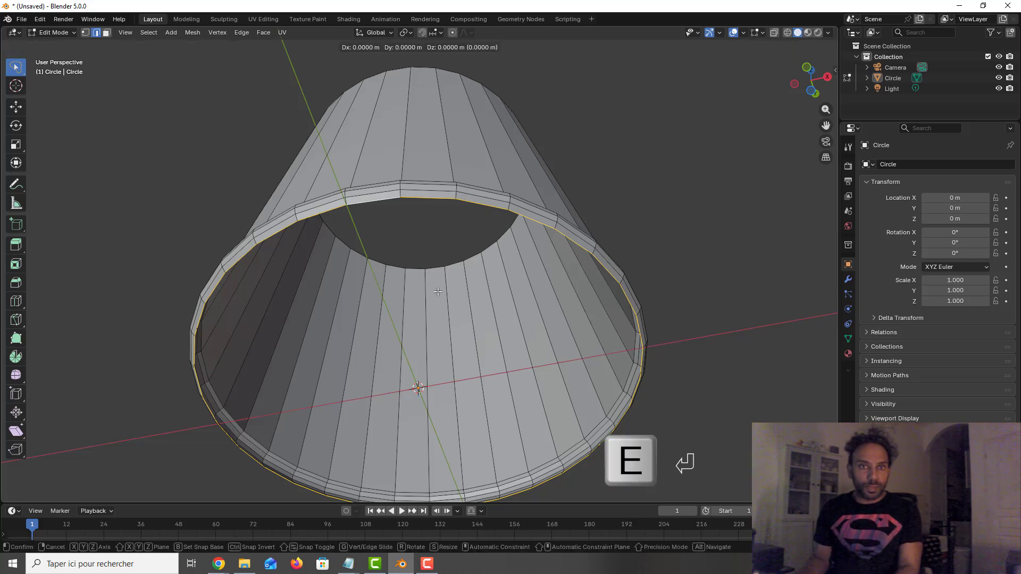
pyautogui.press('Return')
pyautogui.press('s')
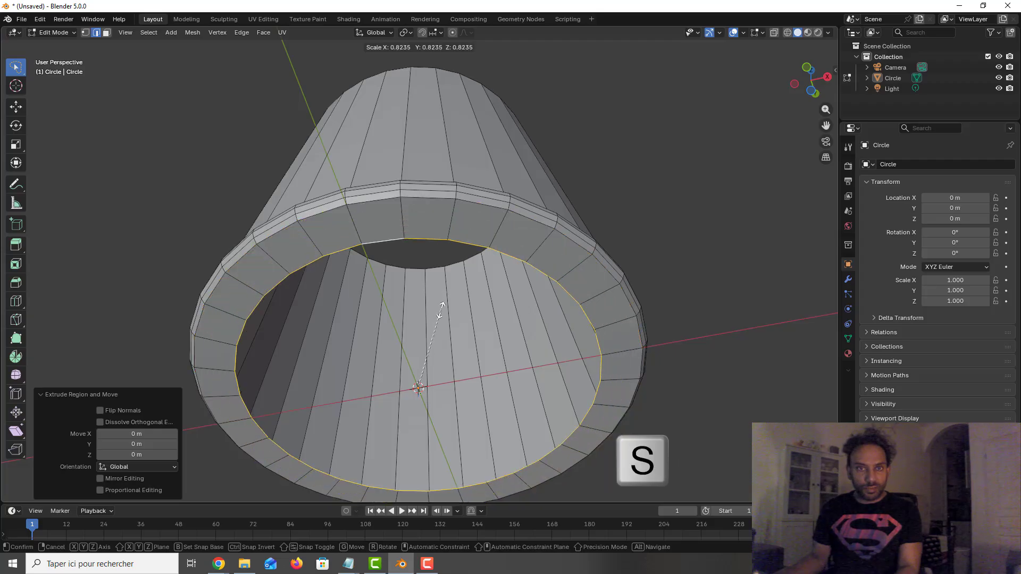
pyautogui.click(445, 309)
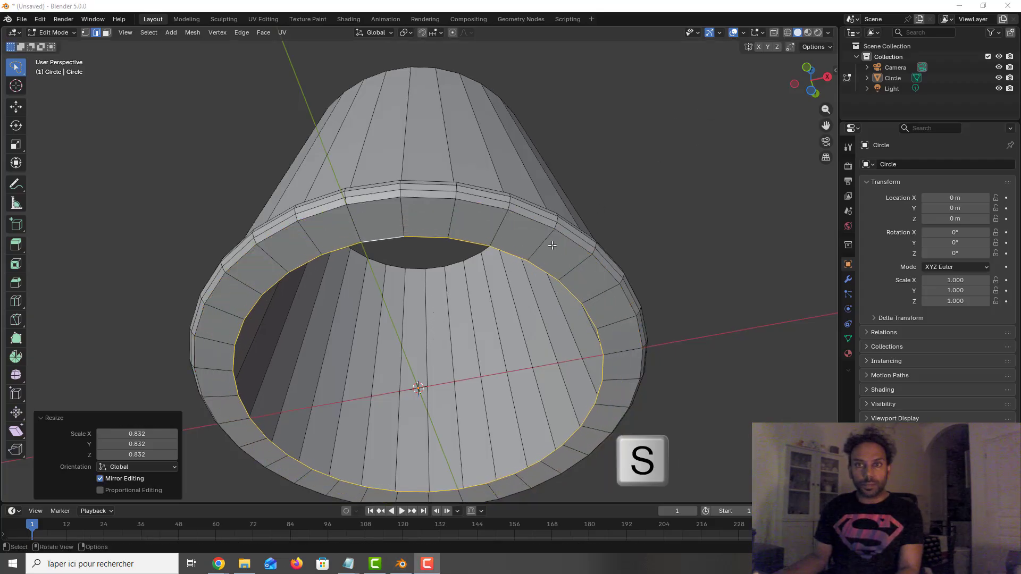
# Step: Reselect the inner edge loop of the underside ring and scale it down further to about 0.932
pyautogui.scroll(-2, 547, 256)
pyautogui.scroll(2, 521, 283)
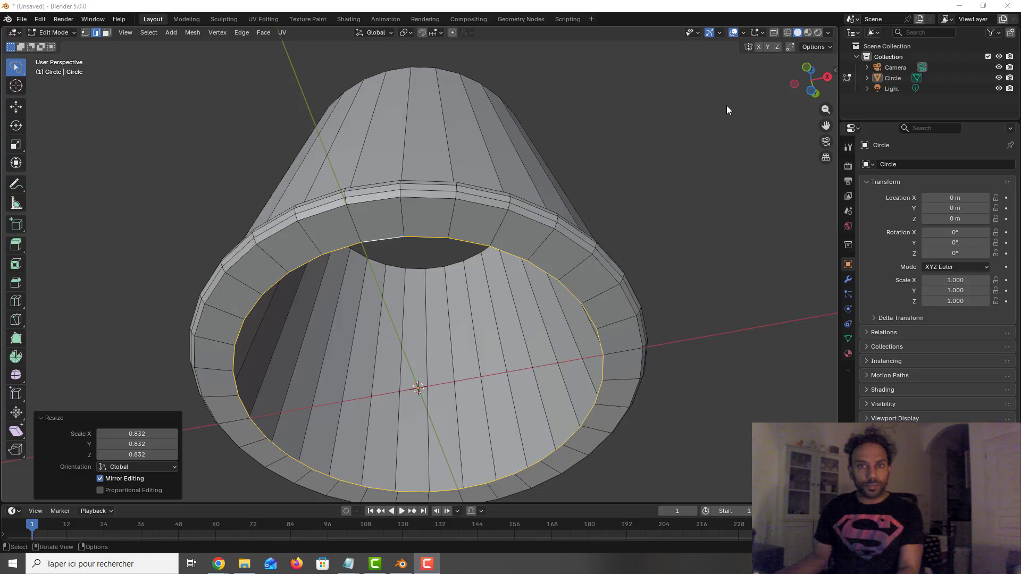
pyautogui.click(531, 264)
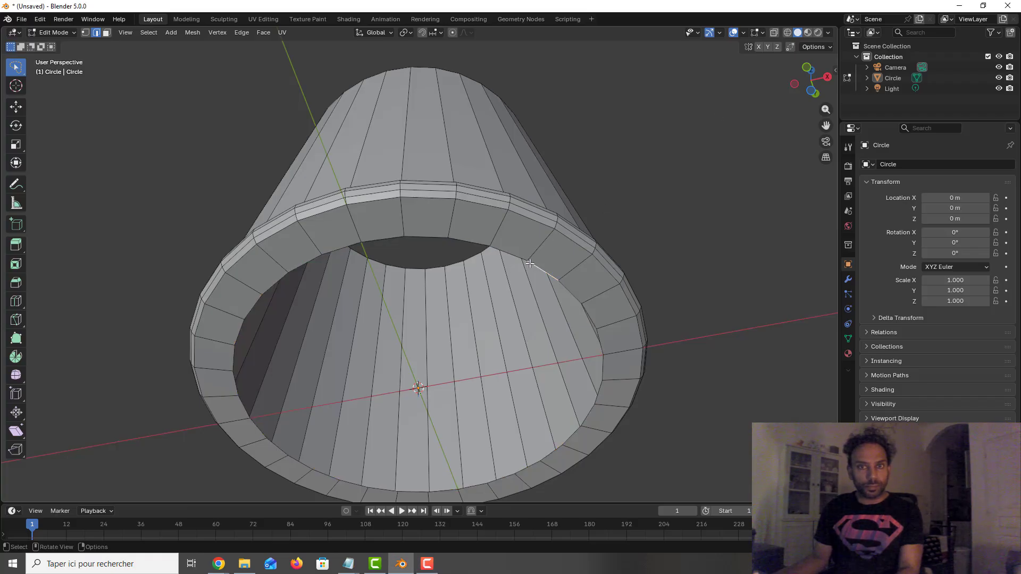
pyautogui.keyDown('alt'); pyautogui.click(508, 253); pyautogui.keyUp('alt')
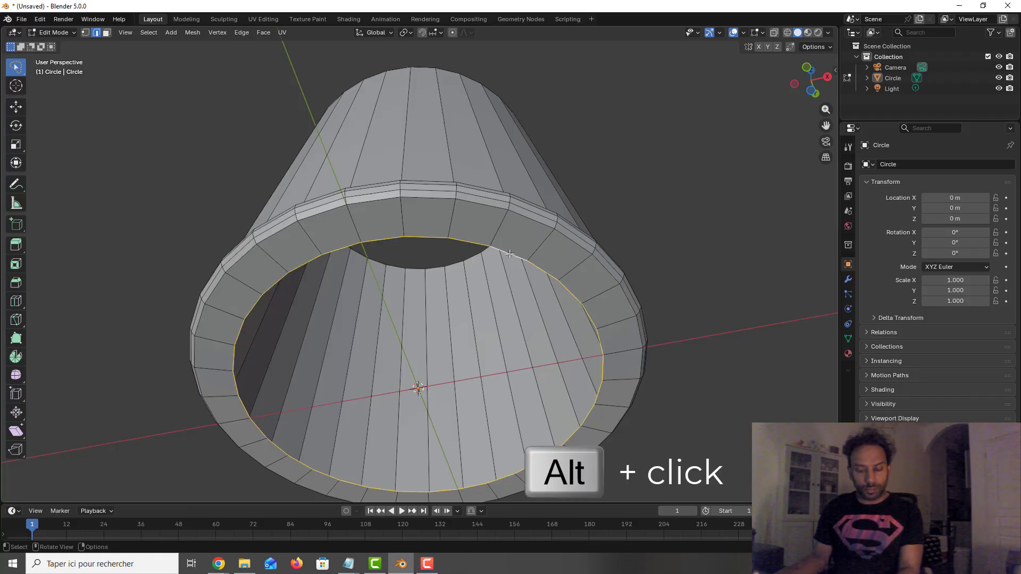
pyautogui.press('s')
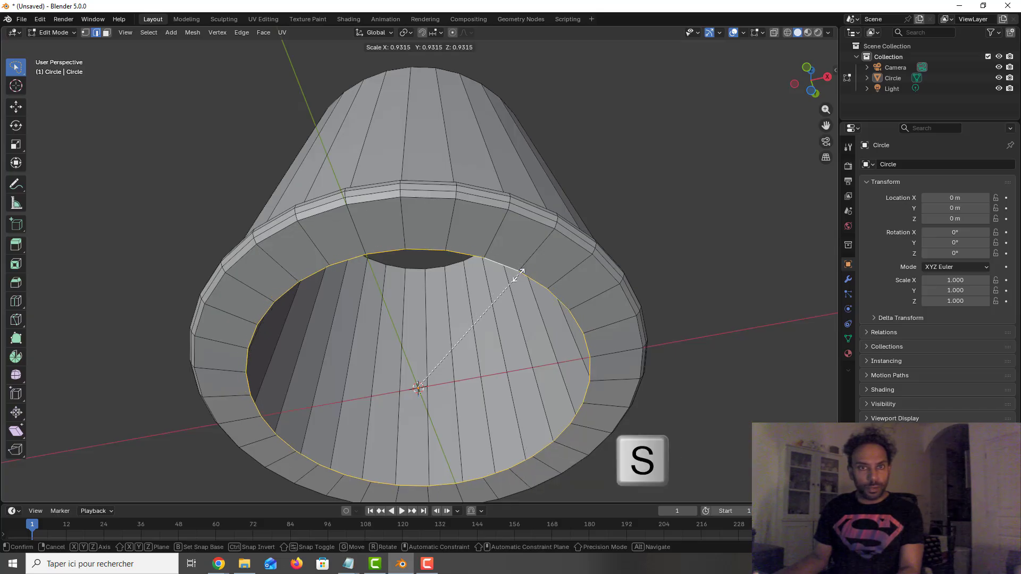
pyautogui.click(518, 275)
# Step: Extrude the underside's inner edge loop in place again and scale it down to about 0.703
pyautogui.moveTo(510, 296); pyautogui.dragTo(504, 285, button='middle')
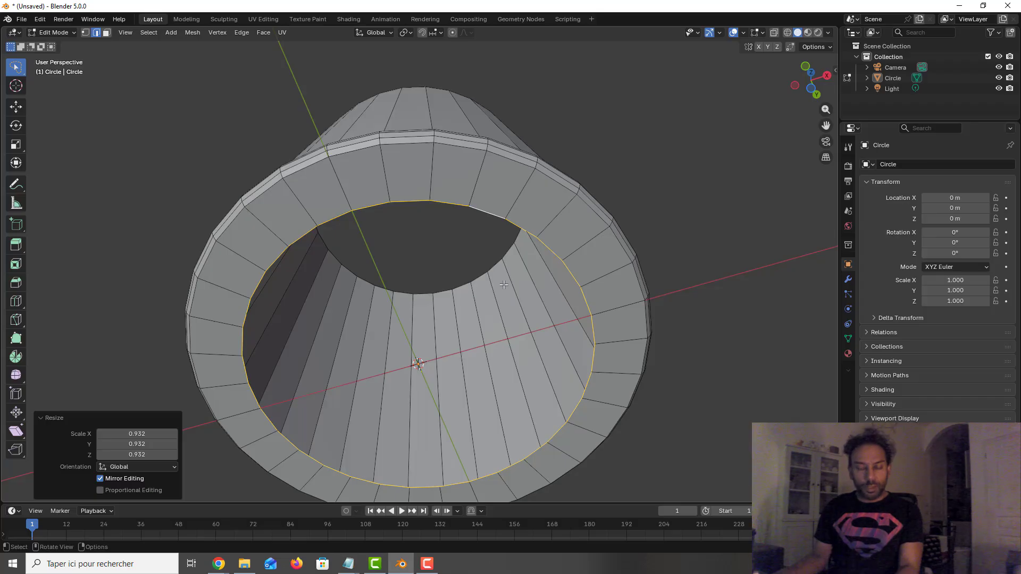
pyautogui.press('e')
pyautogui.press('Return')
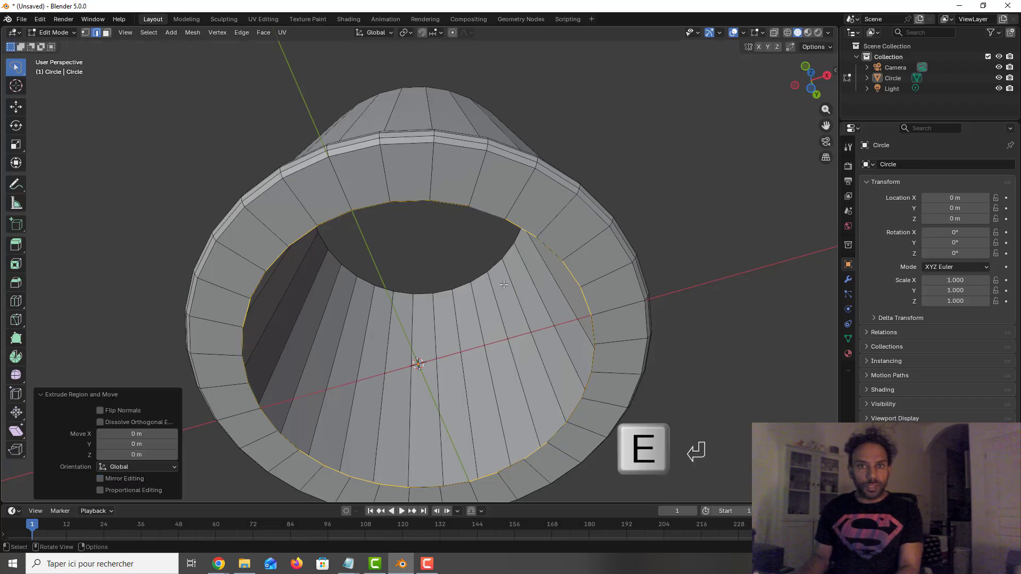
pyautogui.press('s')
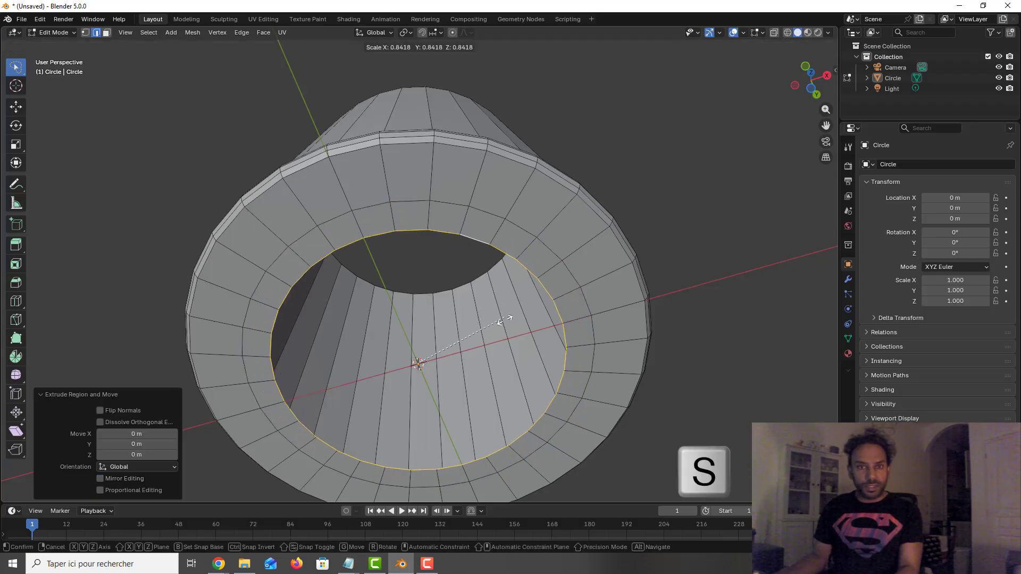
pyautogui.click(500, 360)
pyautogui.moveTo(491, 338); pyautogui.dragTo(486, 359, button='middle')
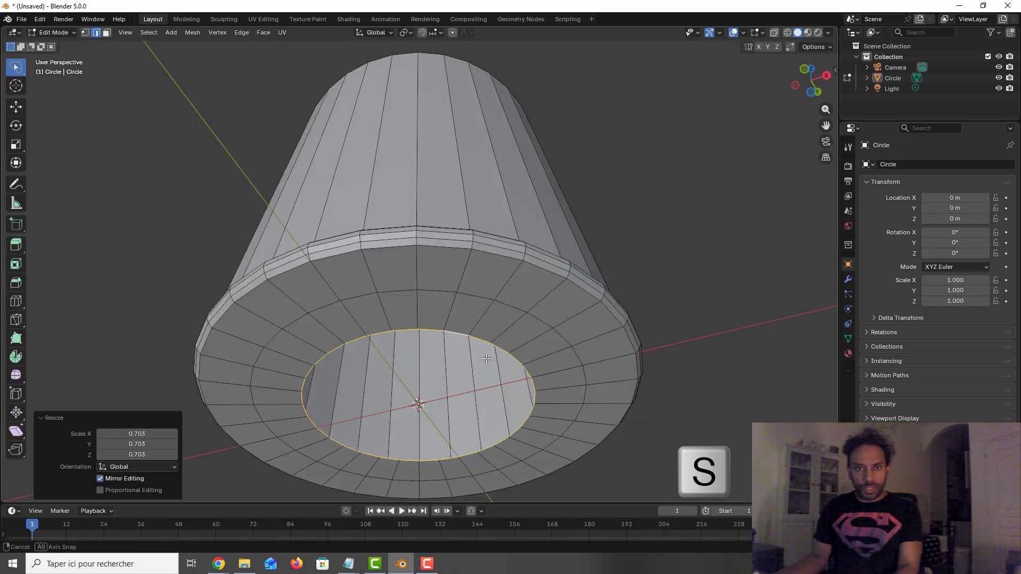
# Step: Raise the underside's inner edge loop about 0.026 m along the Z axis to recess the base
pyautogui.press('g')
pyautogui.press('z')
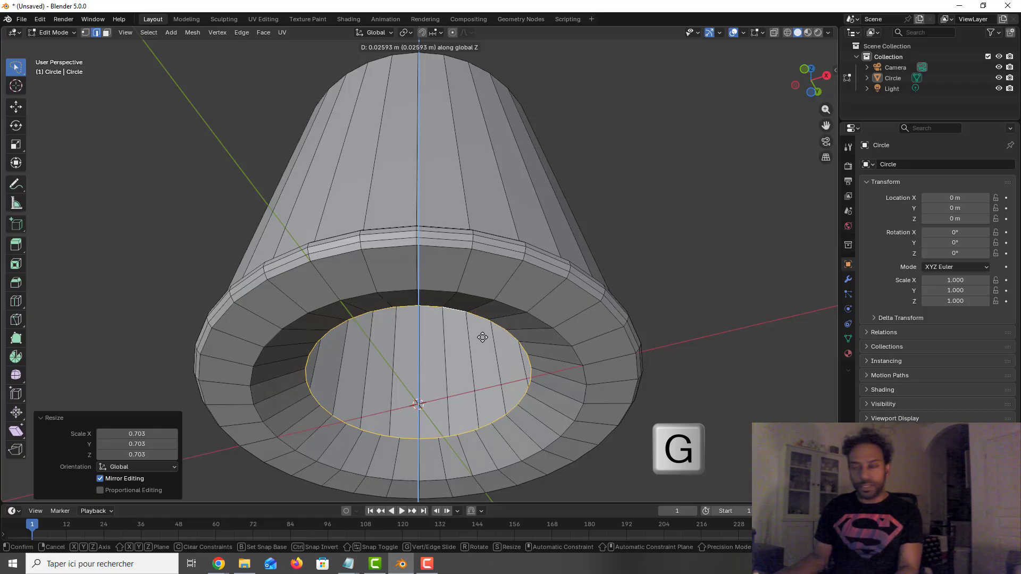
pyautogui.click(482, 337)
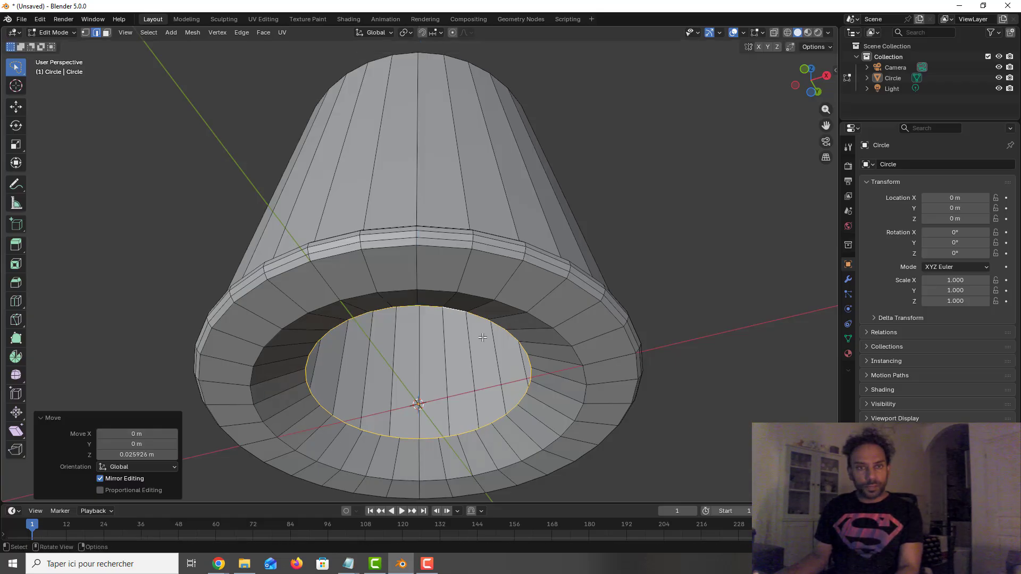
# Step: Extrude the recessed inner edge loop in place and scale the new ring inward to about 0.329
pyautogui.moveTo(483, 348); pyautogui.dragTo(481, 310, button='middle')
pyautogui.press('e')
pyautogui.press('Return')
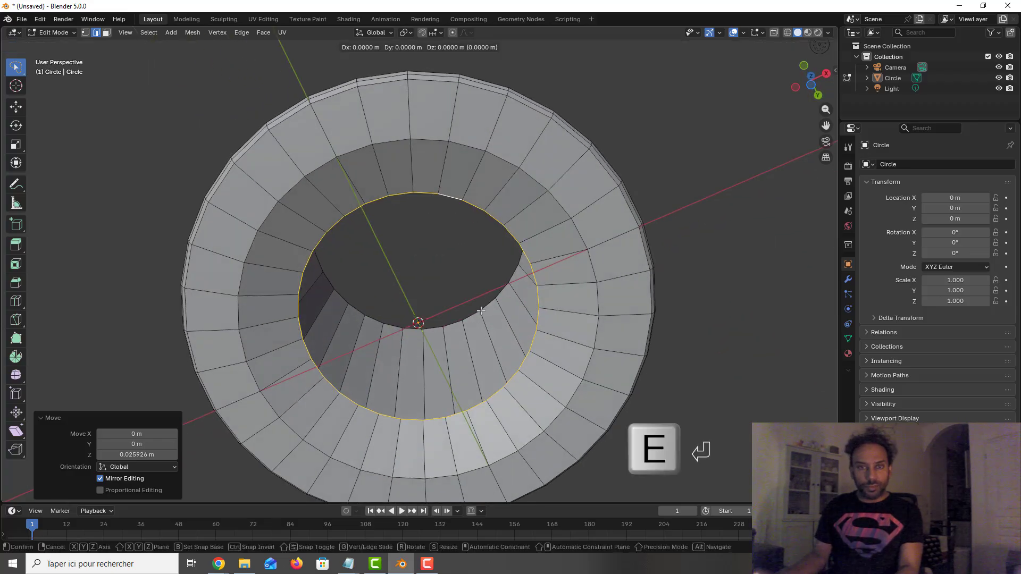
pyautogui.press('s')
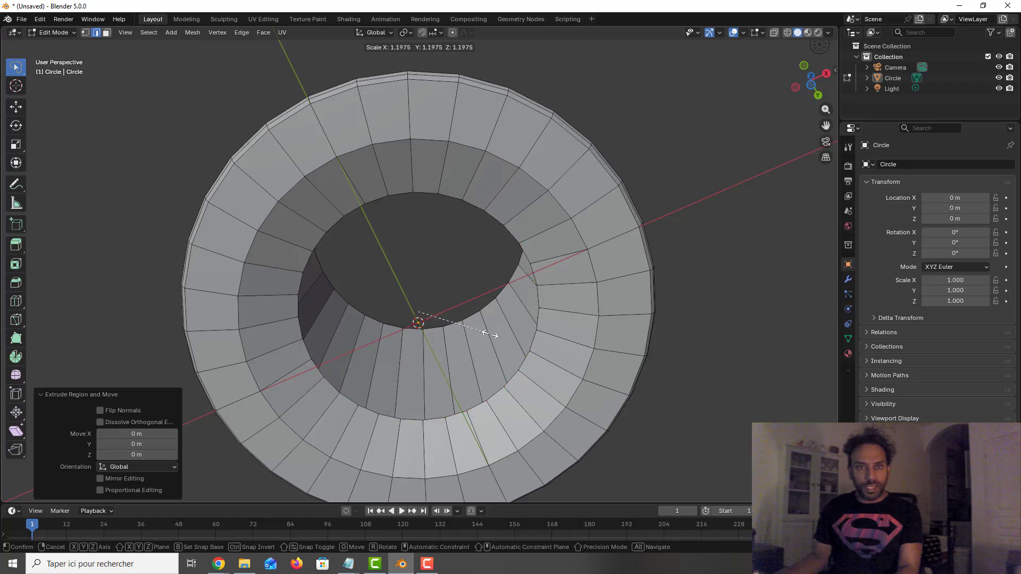
pyautogui.press('s')
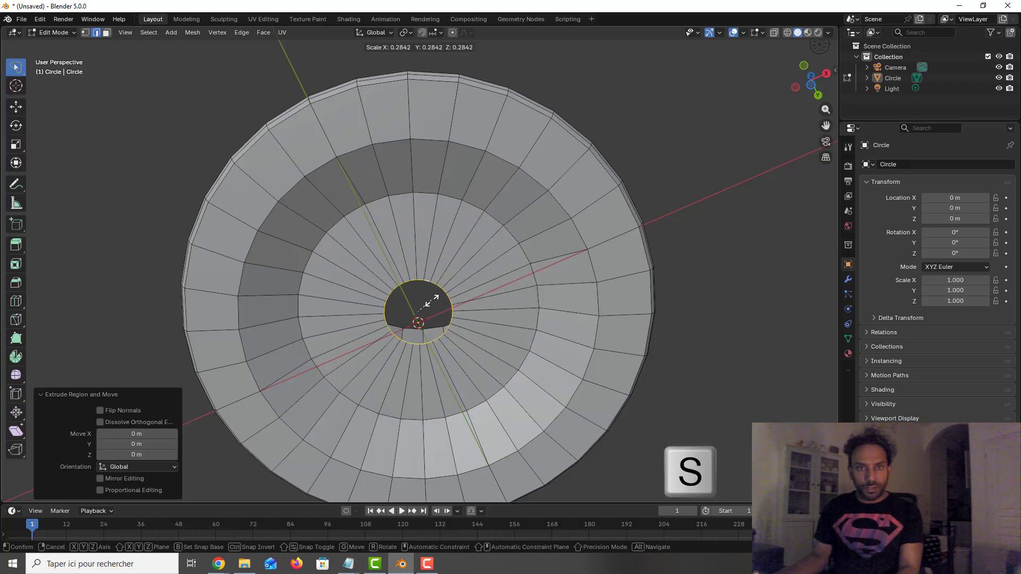
pyautogui.click(437, 303)
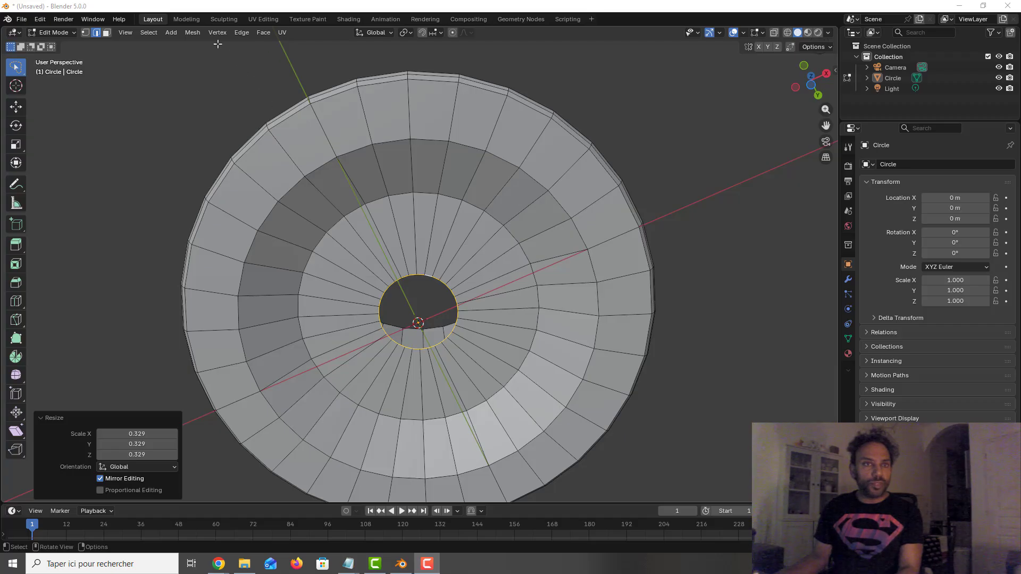
# Step: Merge the remaining underside loop at its center to close the base
pyautogui.click(192, 32)
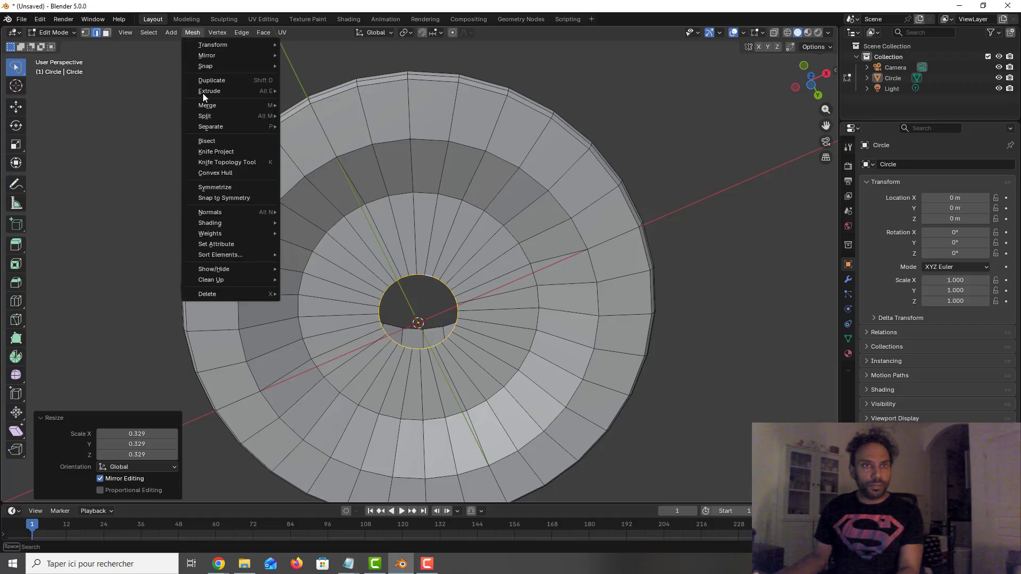
pyautogui.moveTo(213, 105)
pyautogui.click(307, 105)
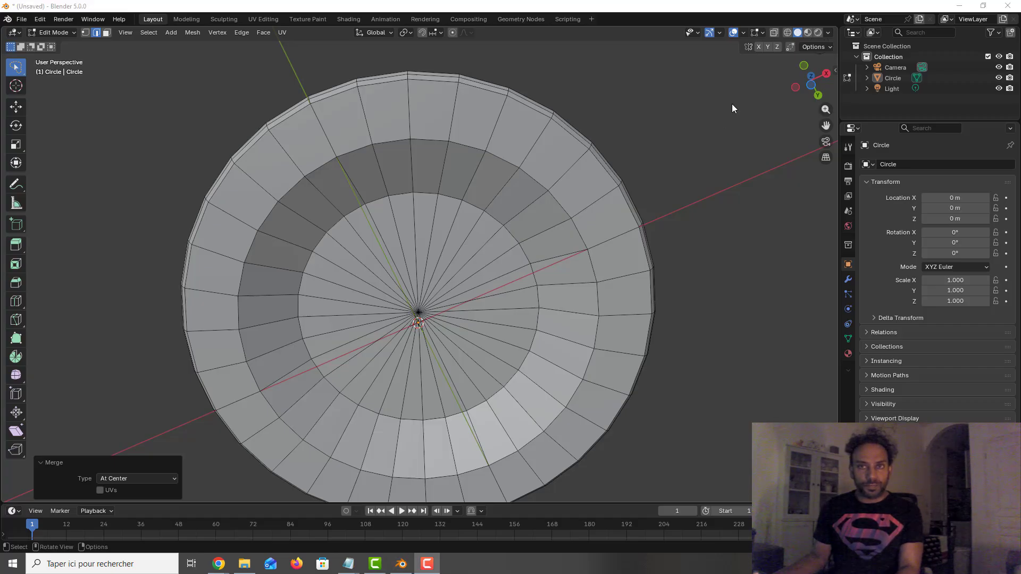
# Step: Select the open top edge loop of the body and fill it with a face
pyautogui.moveTo(543, 189); pyautogui.dragTo(486, 318, button='middle')
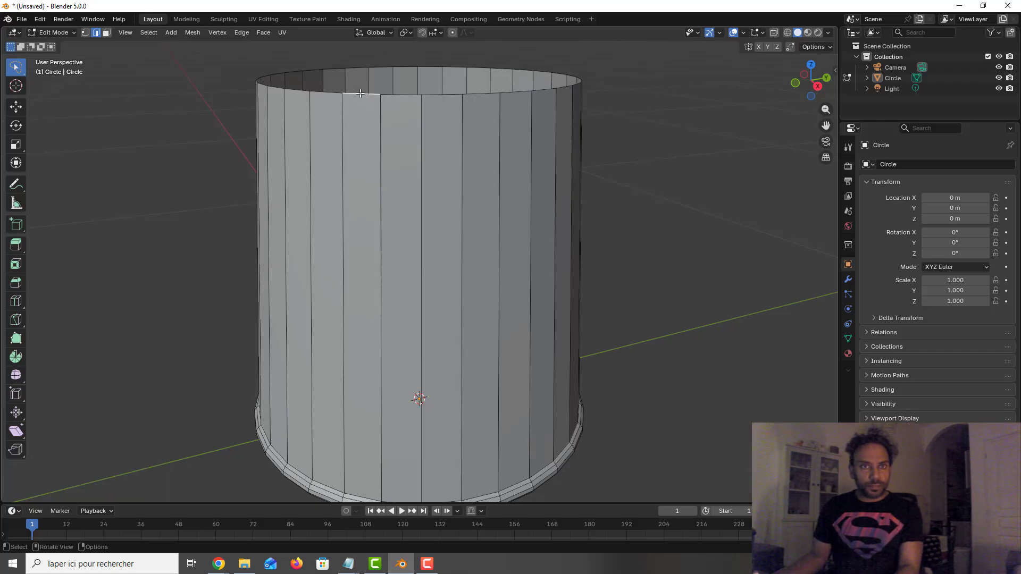
pyautogui.keyDown('alt'); pyautogui.click(335, 92); pyautogui.keyUp('alt')
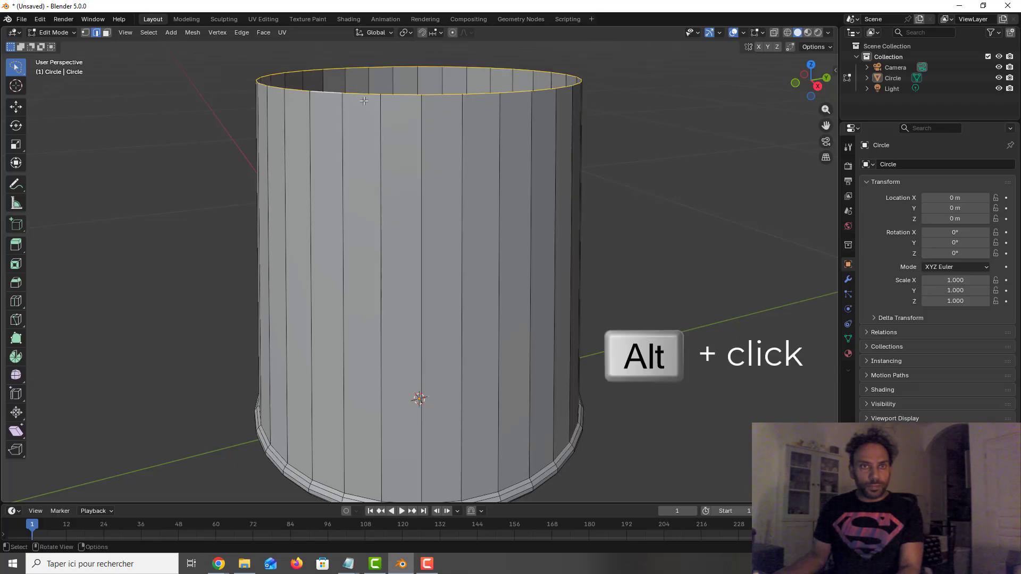
pyautogui.moveTo(334, 92); pyautogui.dragTo(356, 129, button='middle')
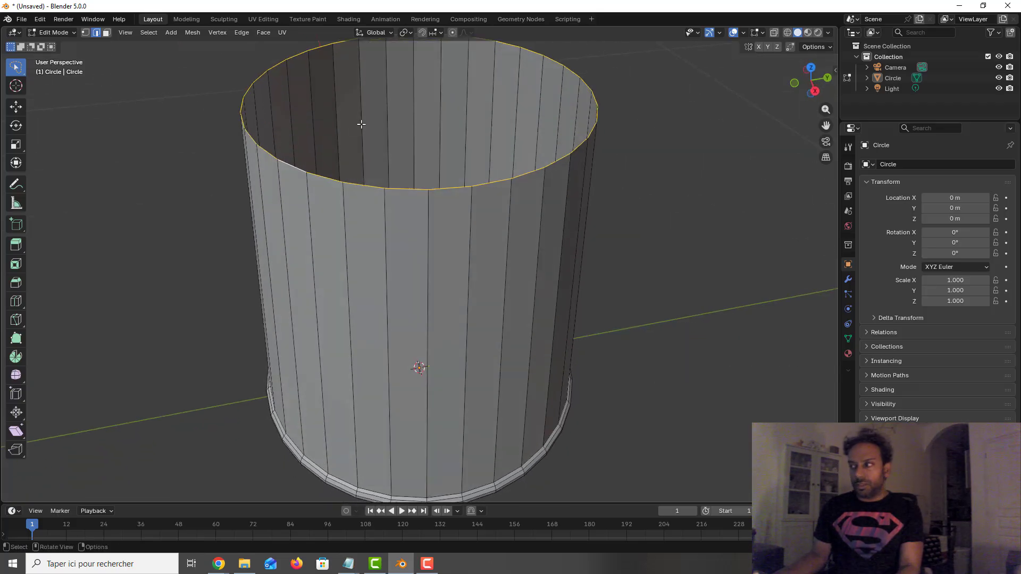
pyautogui.press('f')
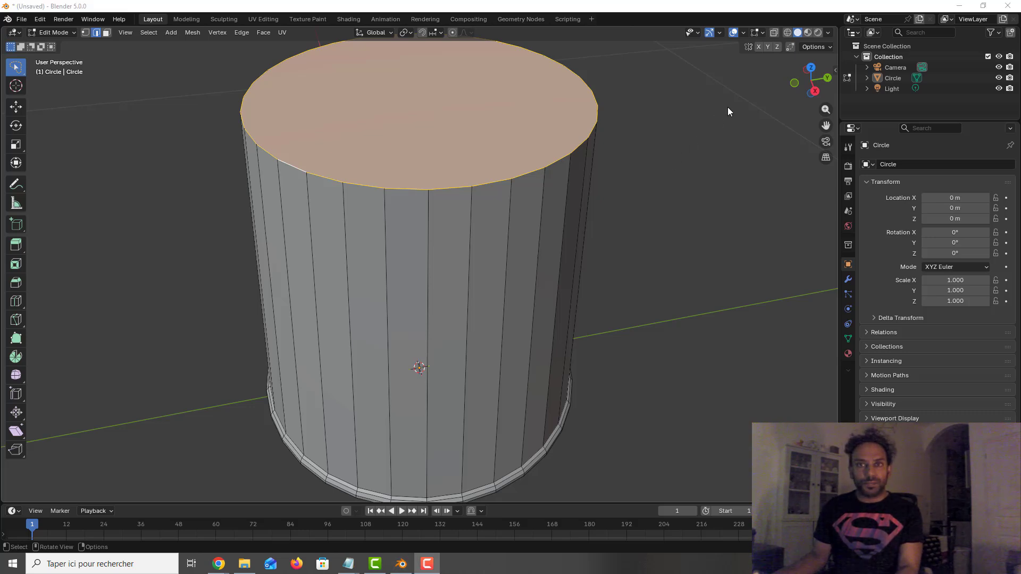
# Step: Extrude the new top face upward along the global Z axis by about 0.084 m
pyautogui.keyDown('shift'); pyautogui.moveTo(531, 198); pyautogui.dragTo(507, 282, button='middle'); pyautogui.keyUp('shift')
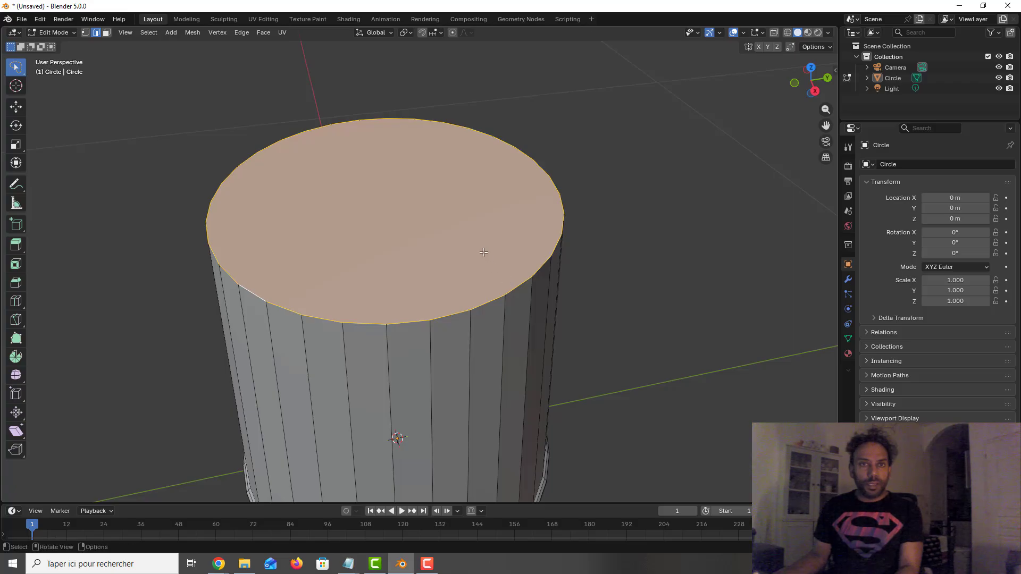
pyautogui.press('e')
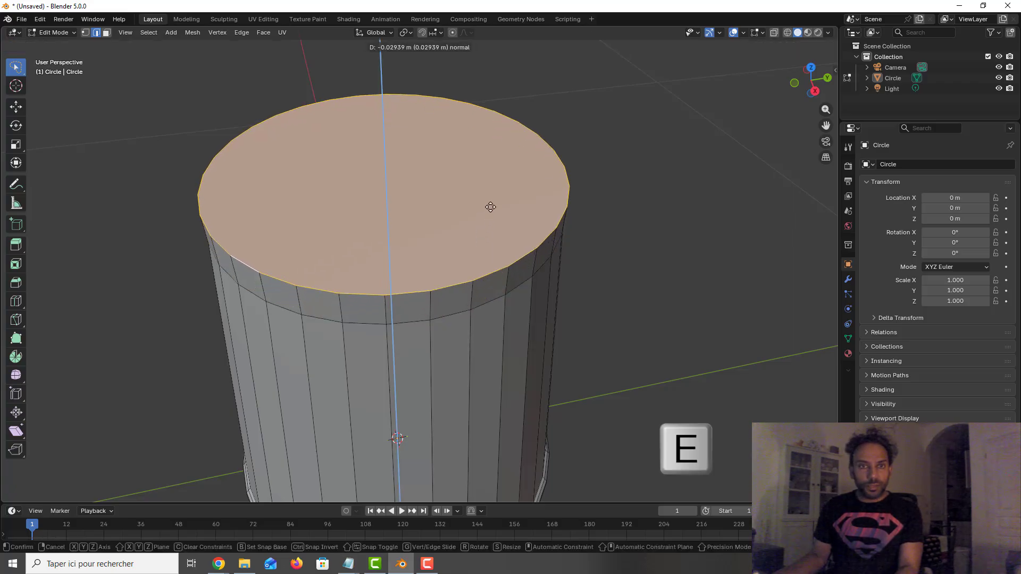
pyautogui.press('z')
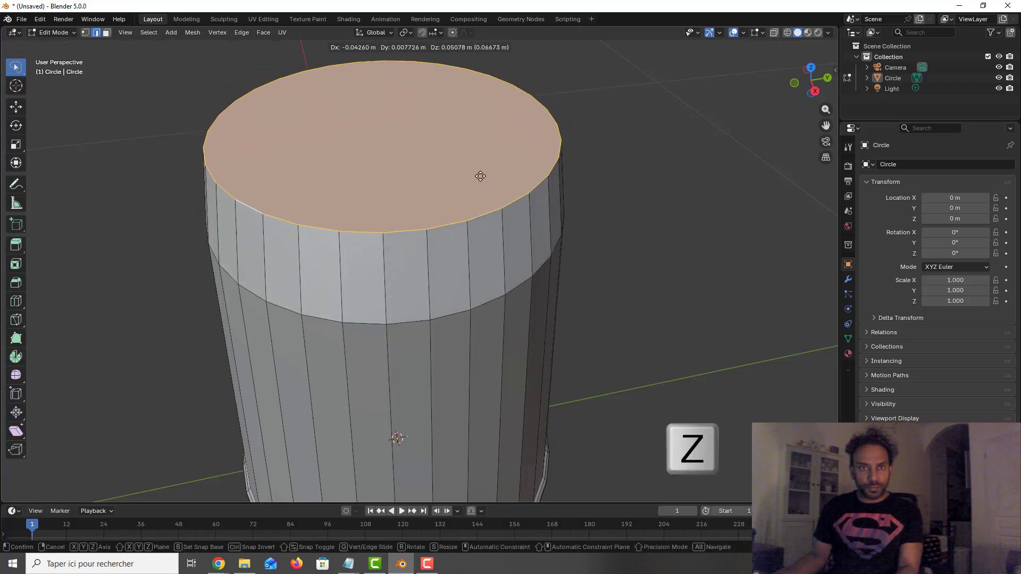
pyautogui.press('z')
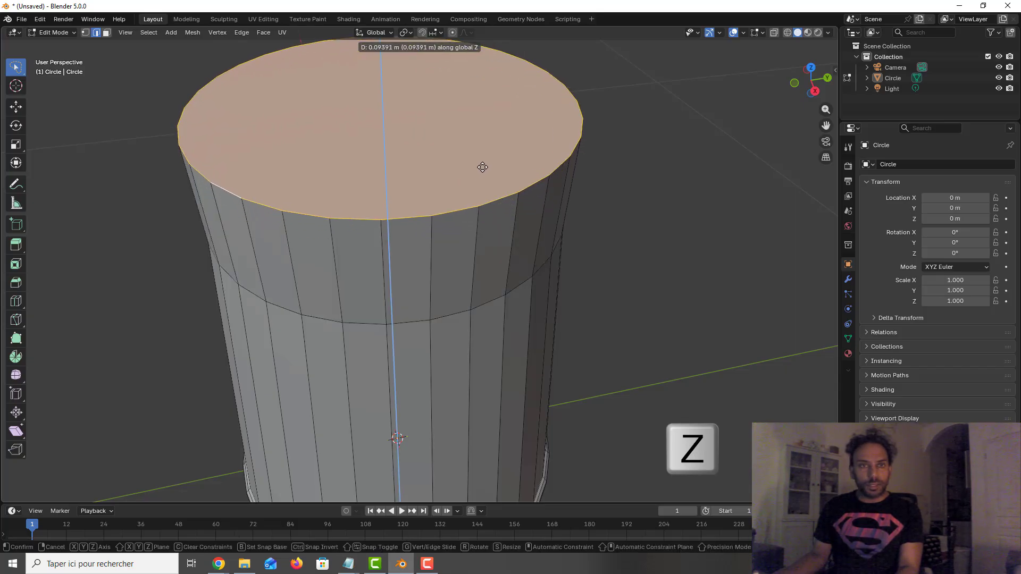
pyautogui.click(478, 177)
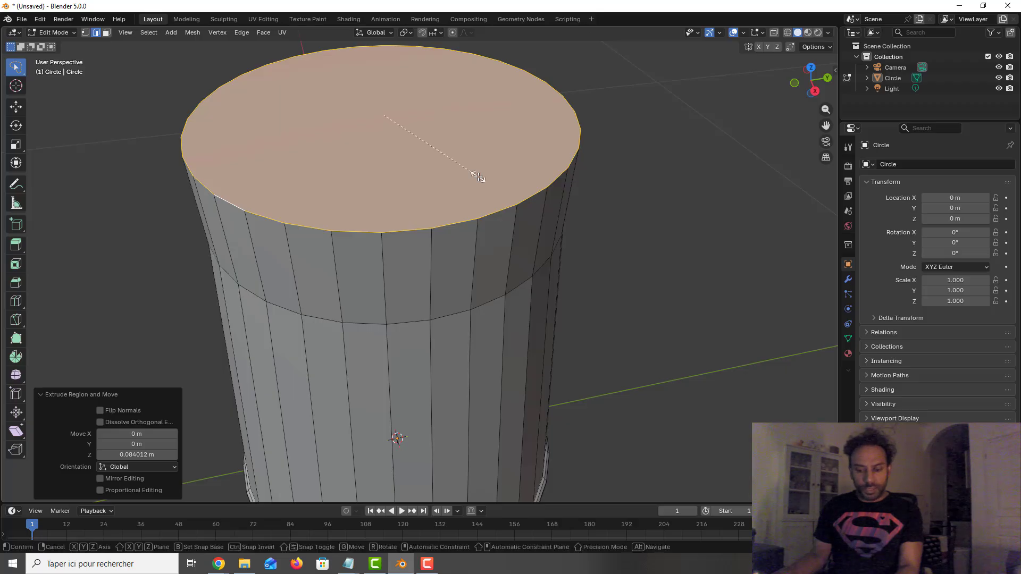
# Step: Scale the extruded top face to 0.4 to form a sloped shoulder, then deselect it
pyautogui.press('s')
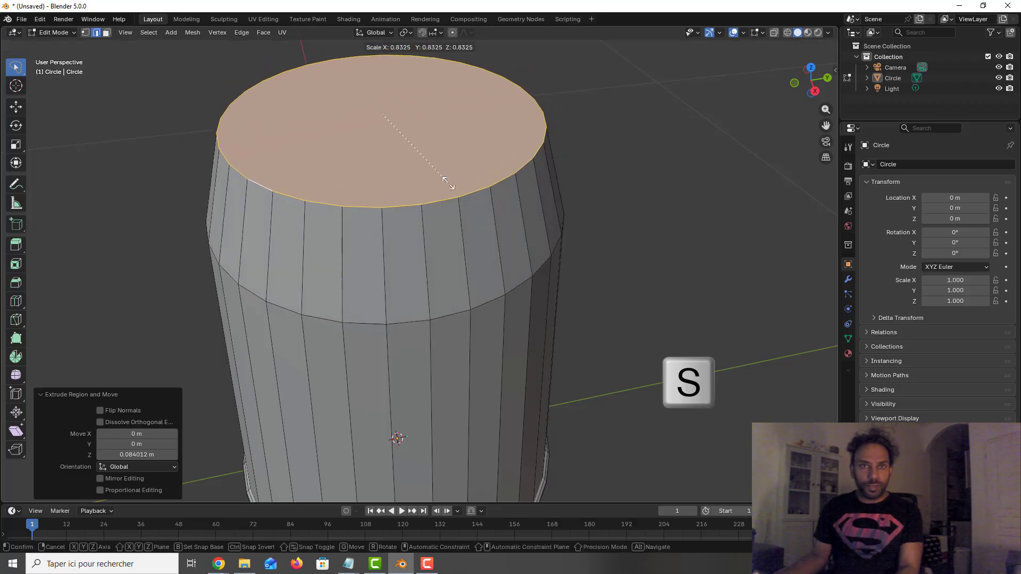
pyautogui.press('0')
pyautogui.press('.')
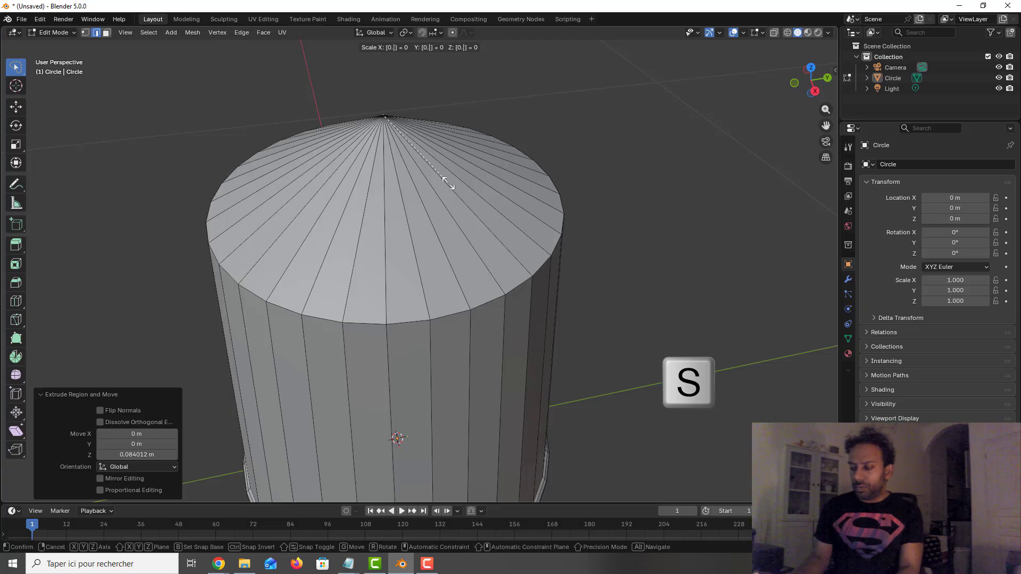
pyautogui.press('4')
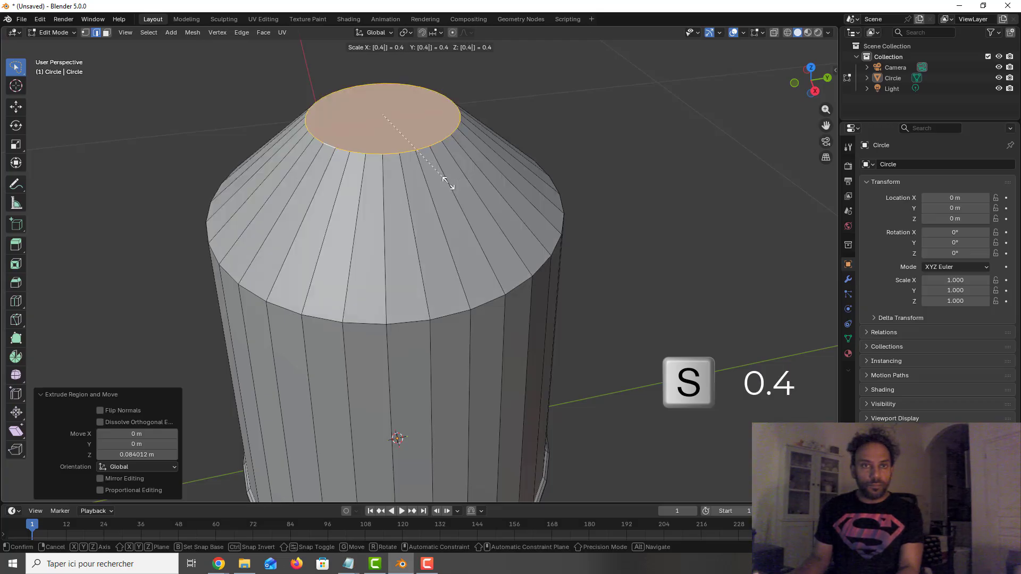
pyautogui.press('Return')
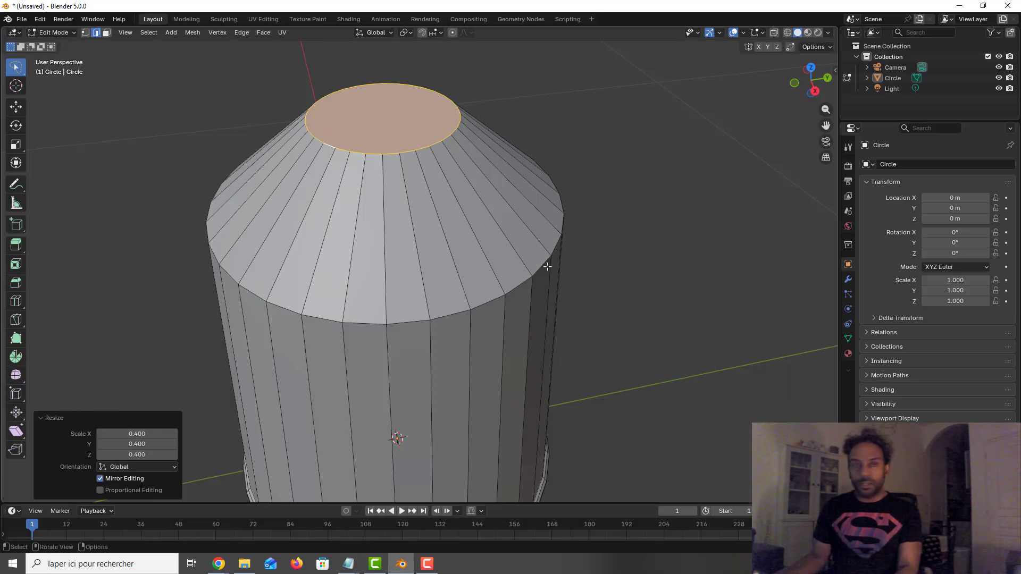
pyautogui.click(635, 206)
# Step: In front view, loop-cut the sloped shoulder once with a slide factor of about -0.459, and scale the new loop to about 1.317
pyautogui.press('KP_1')
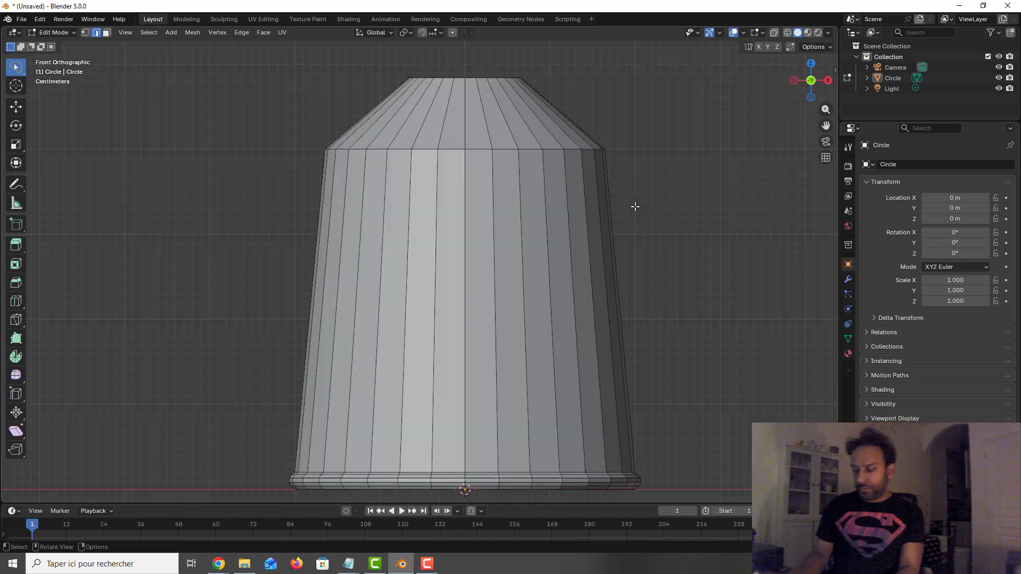
pyautogui.keyDown('shift'); pyautogui.scroll(5, 620, 210); pyautogui.keyUp('shift')
pyautogui.keyDown('ctrl'); pyautogui.scroll(-3, 588, 233); pyautogui.keyUp('ctrl')
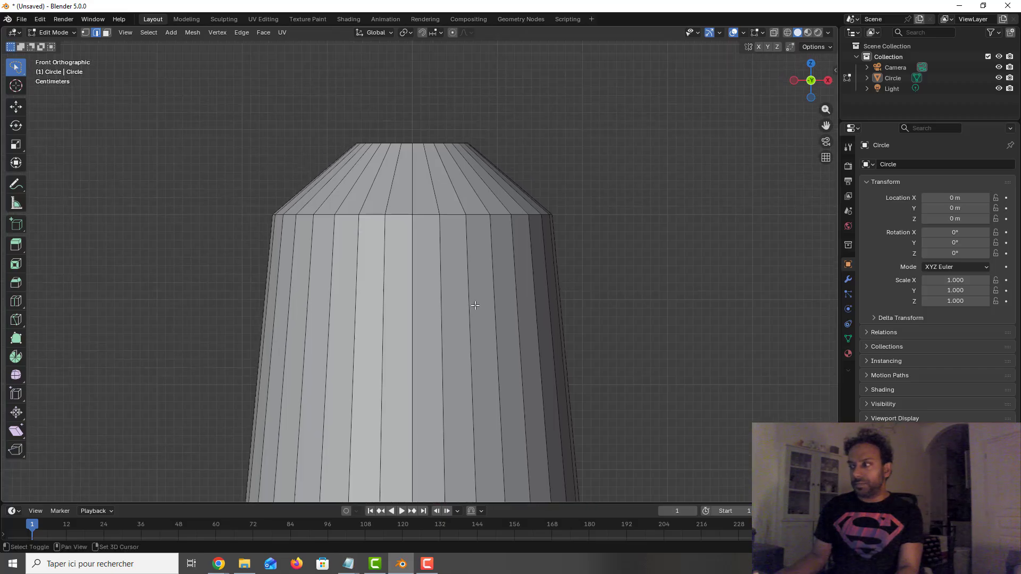
pyautogui.hotkey('ctrl', 'r')
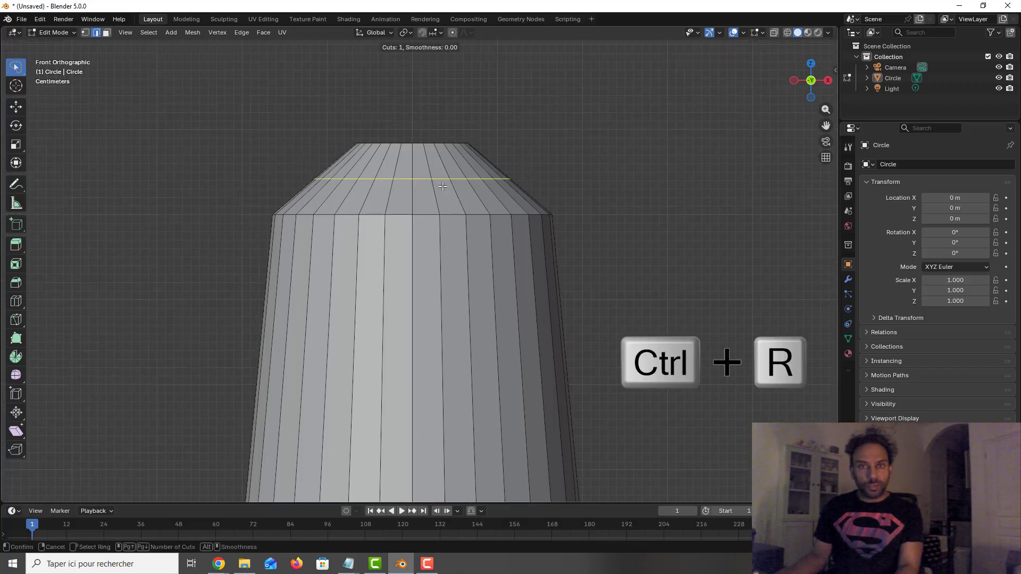
pyautogui.click(443, 184)
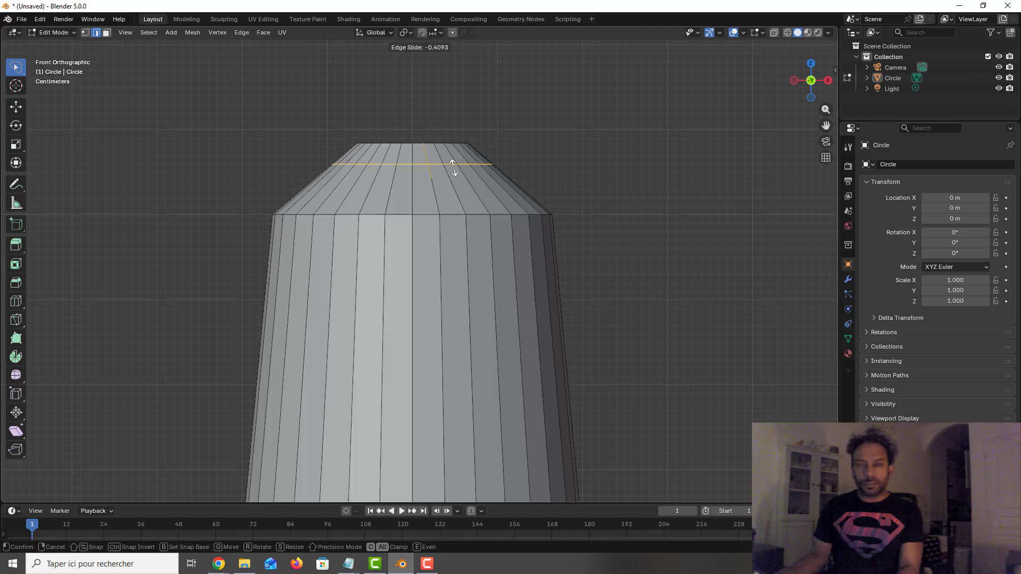
pyautogui.click(455, 166)
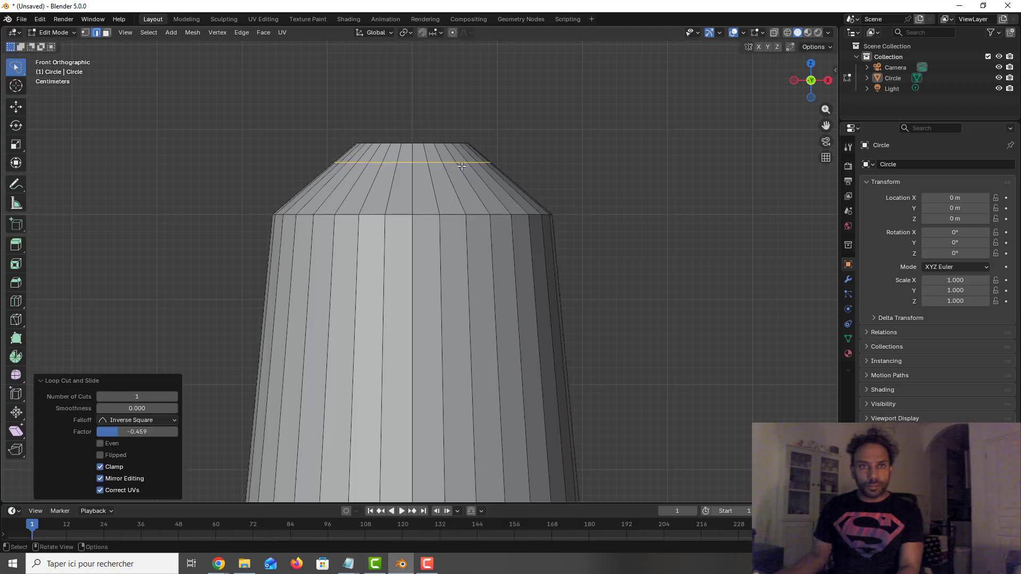
pyautogui.press('s')
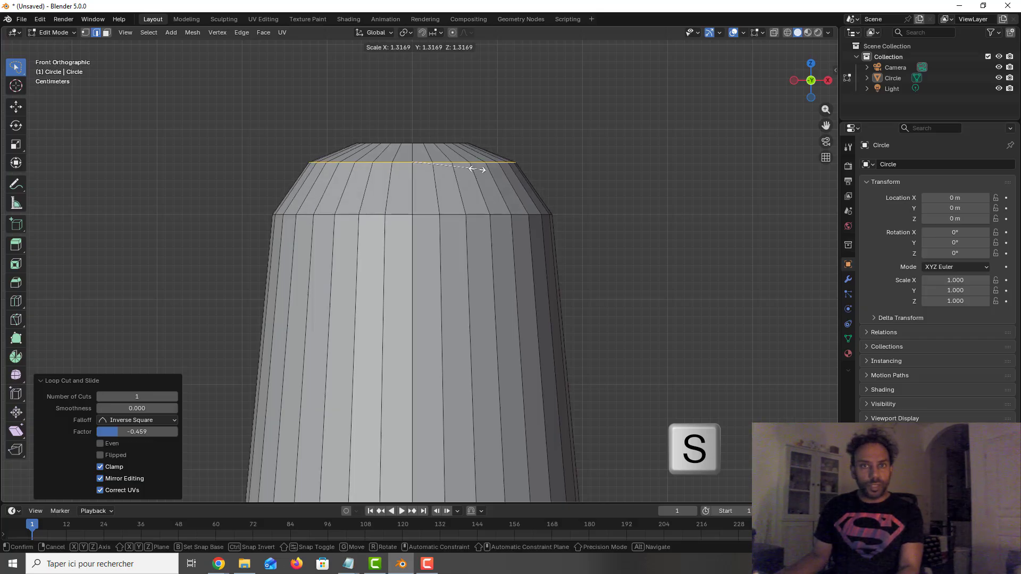
pyautogui.click(477, 169)
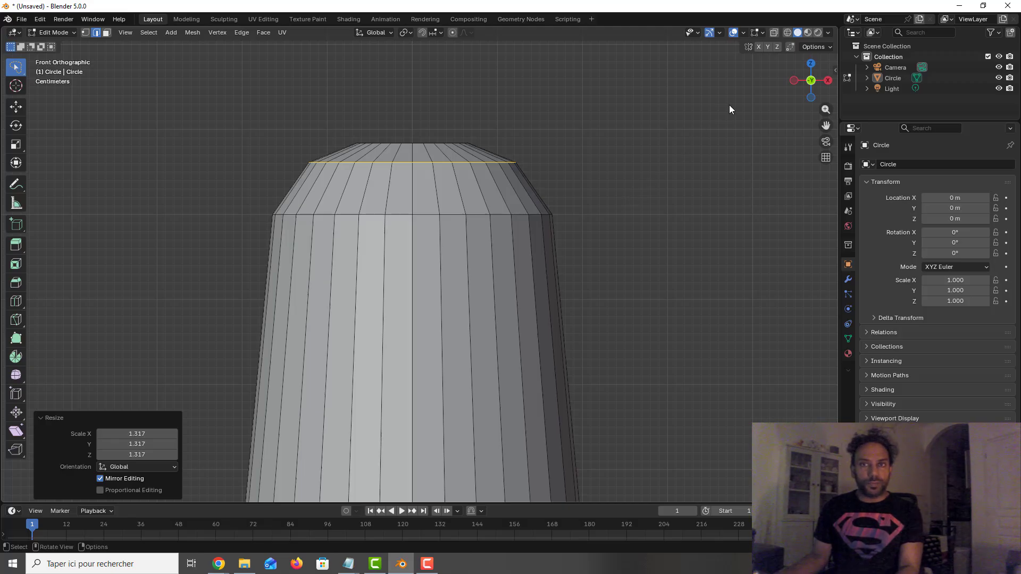
# Step: Bevel the shoulder's edge loop with a width of 0.05 m and 5 segments to round the top, then deselect it
pyautogui.moveTo(567, 203); pyautogui.dragTo(558, 175, button='middle')
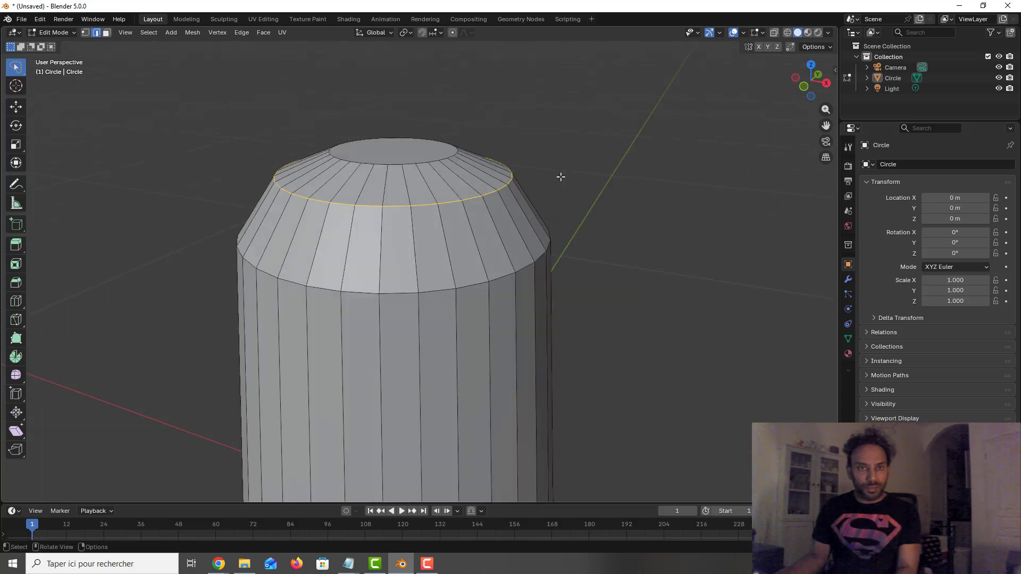
pyautogui.hotkey('ctrl', 'b')
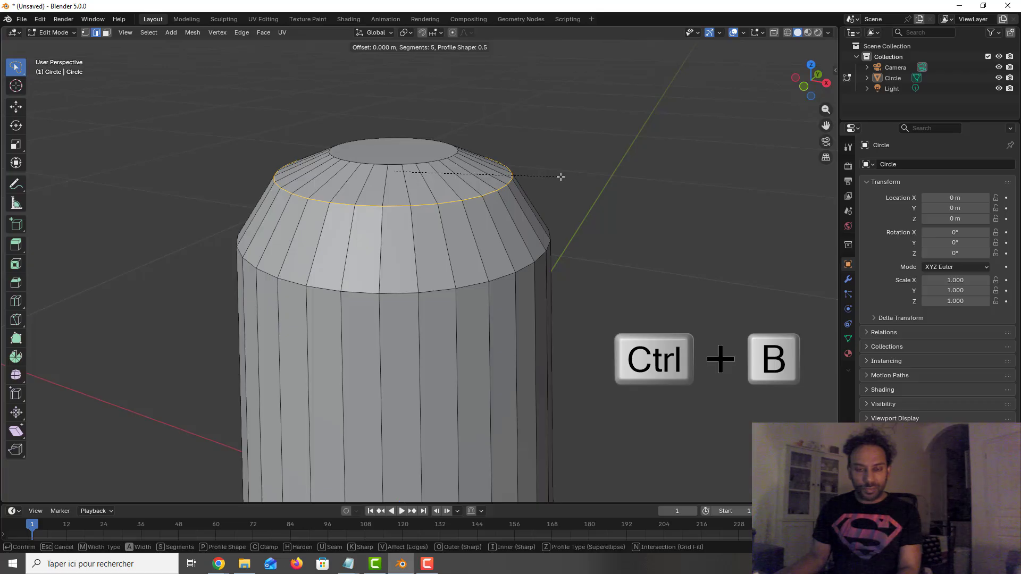
pyautogui.click(555, 144)
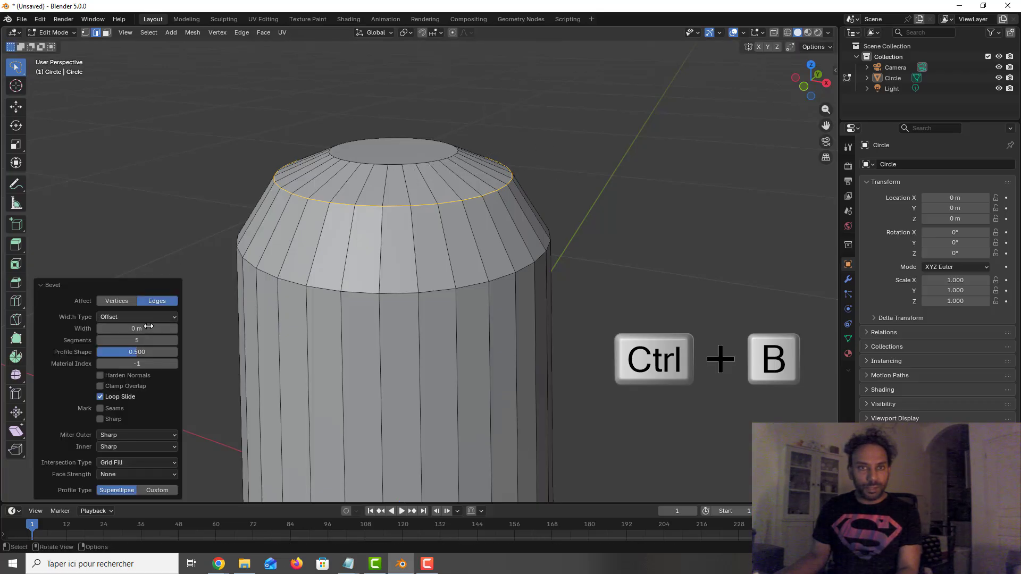
pyautogui.moveTo(176, 331)
pyautogui.mouseDown()
pyautogui.moveTo(228, 331)
pyautogui.moveTo(186, 331)
pyautogui.mouseUp()
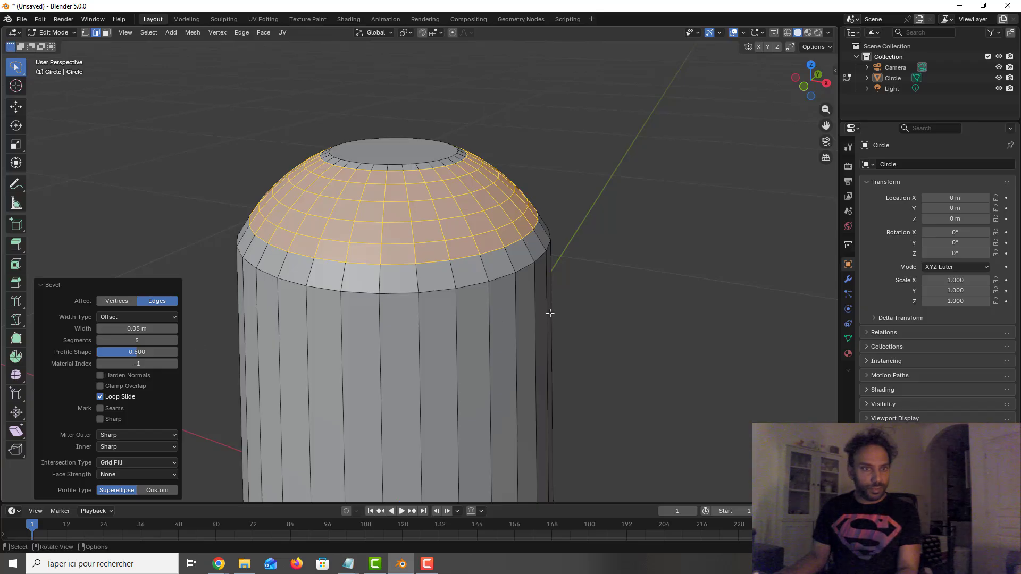
pyautogui.click(596, 298)
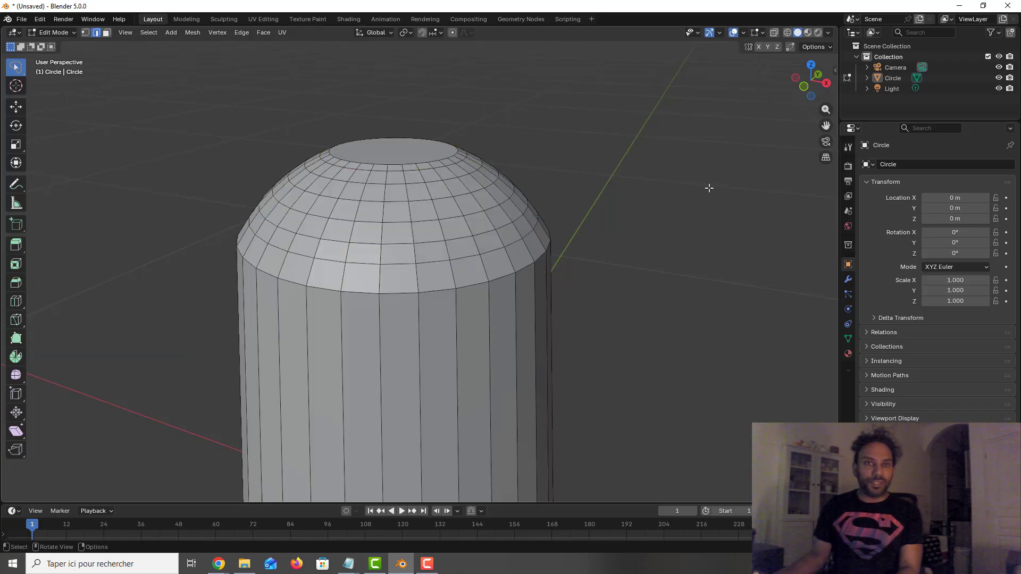
# Step: Save the file as water_can_demo.blend and switch to face selection mode
pyautogui.hotkey('ctrl', 's')
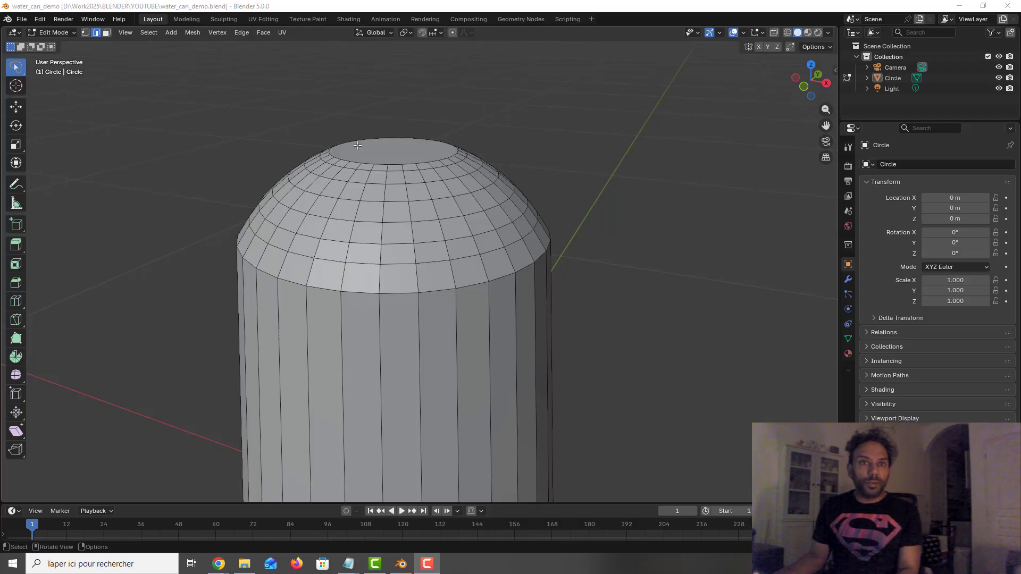
pyautogui.click(106, 33)
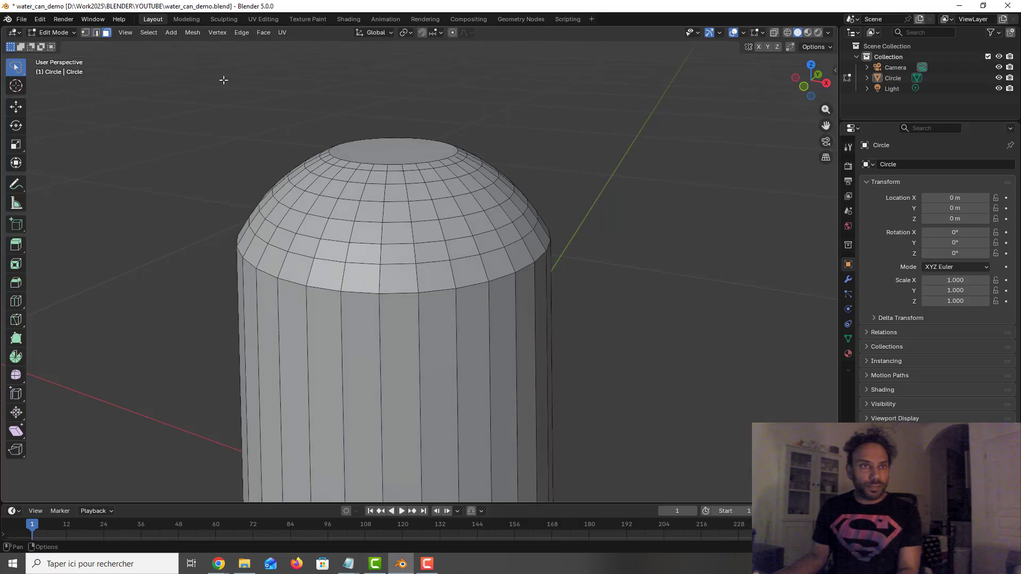
# Step: Select the body's top cap face, grow the selection by one ring, and rotate it about -6° in front view
pyautogui.click(394, 153)
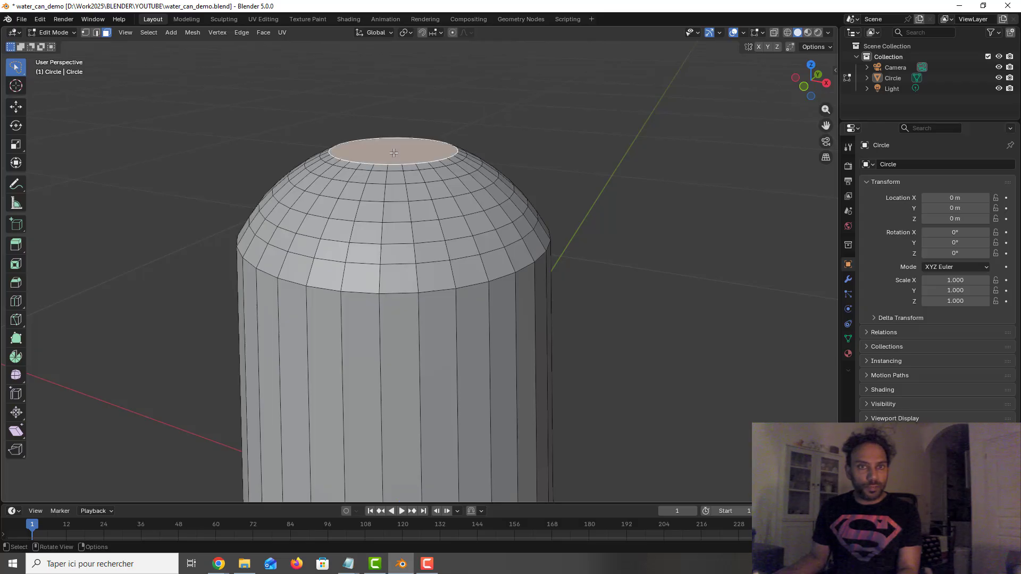
pyautogui.press('ctrl+KP_Add')
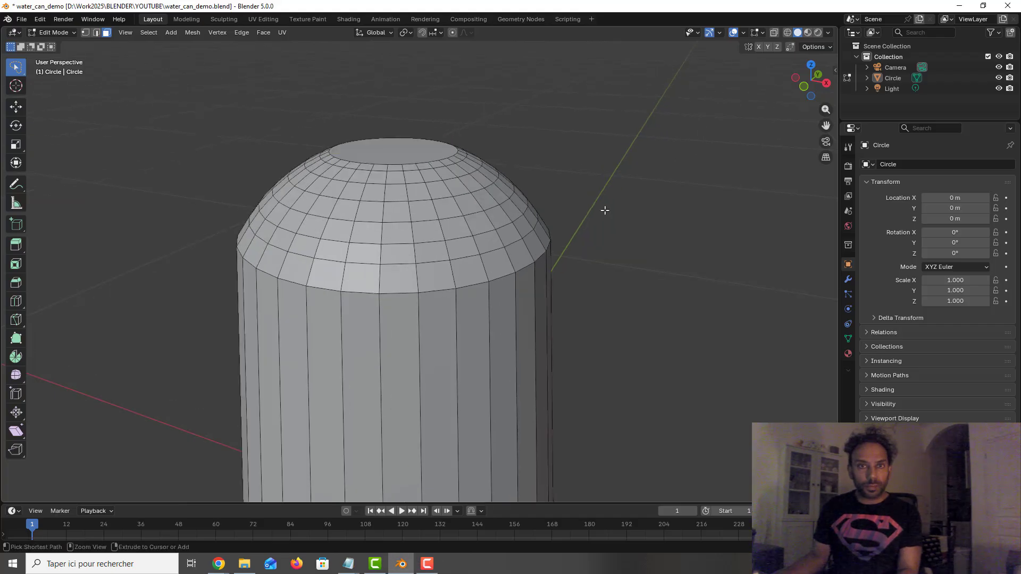
pyautogui.hotkey('ctrl', 'z')
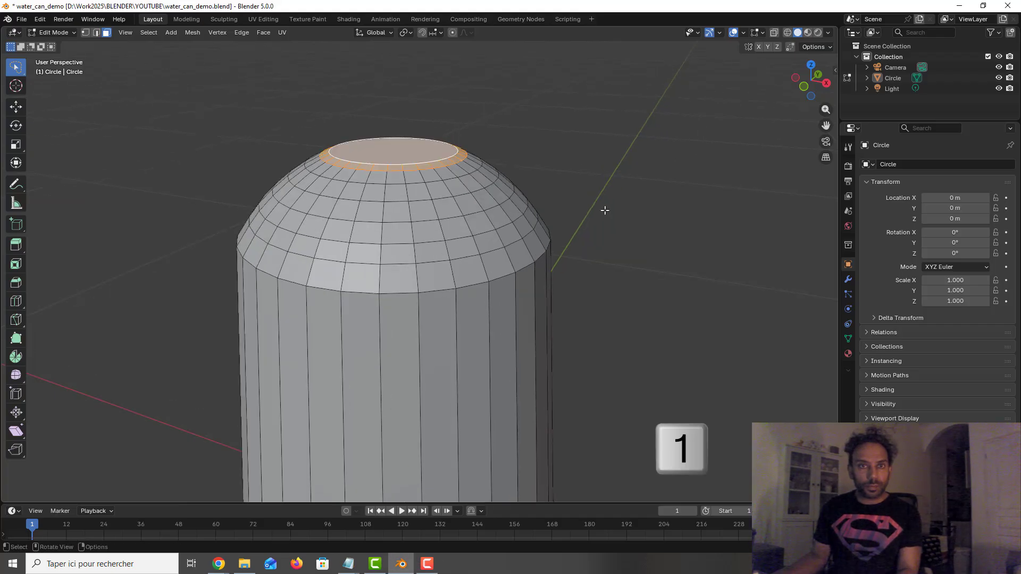
pyautogui.press('KP_1')
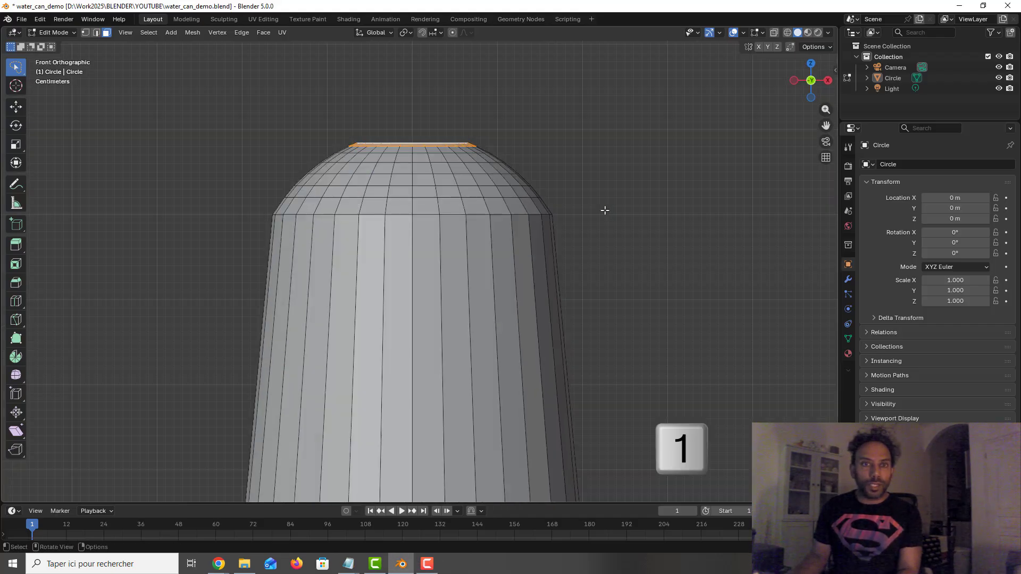
pyautogui.press('r')
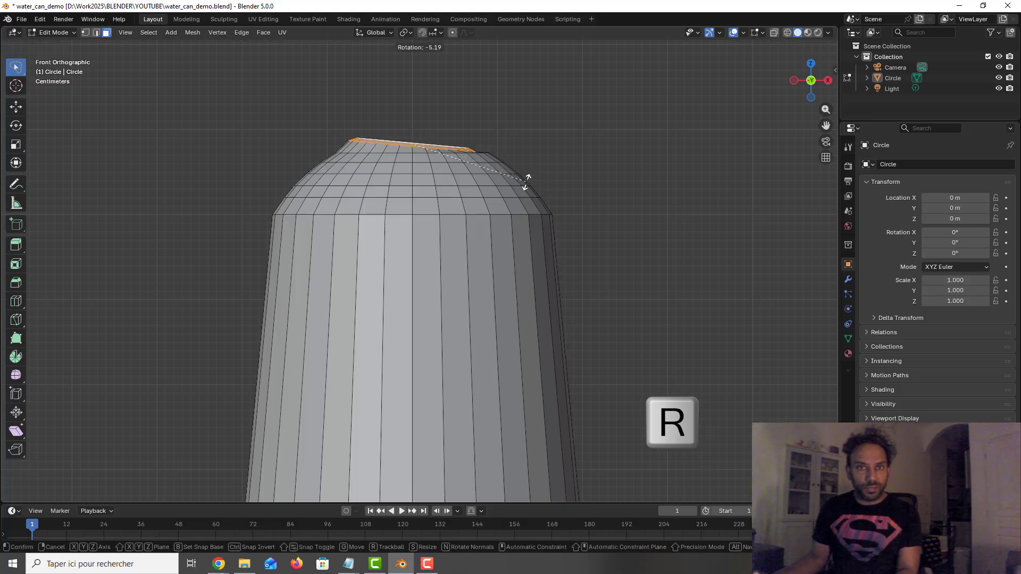
pyautogui.click(526, 181)
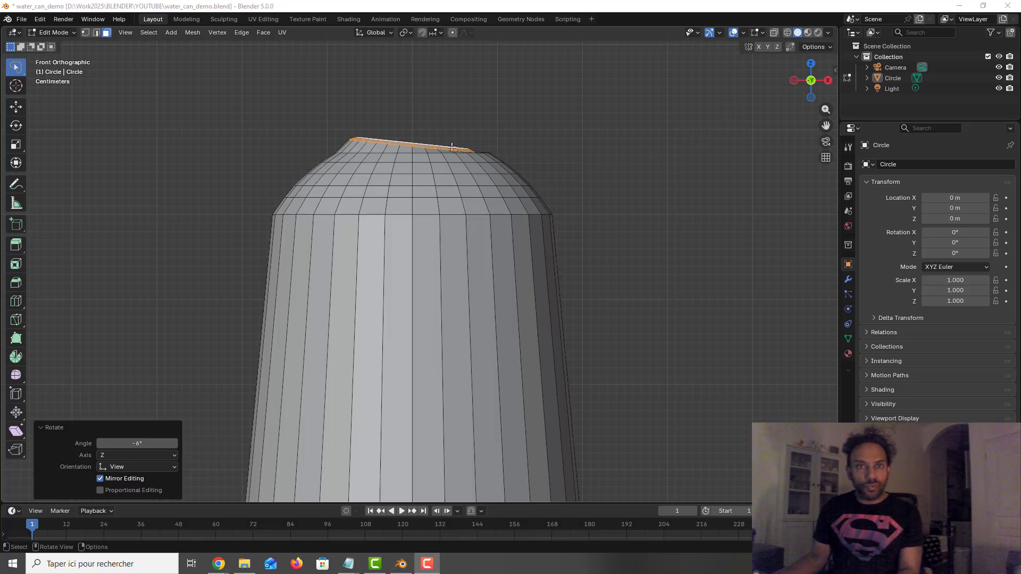
# Step: Move the tilted top cap and its surrounding ring about 0.0125 m along X and 0.0019 m along Z
pyautogui.click(457, 9)
pyautogui.press('g')
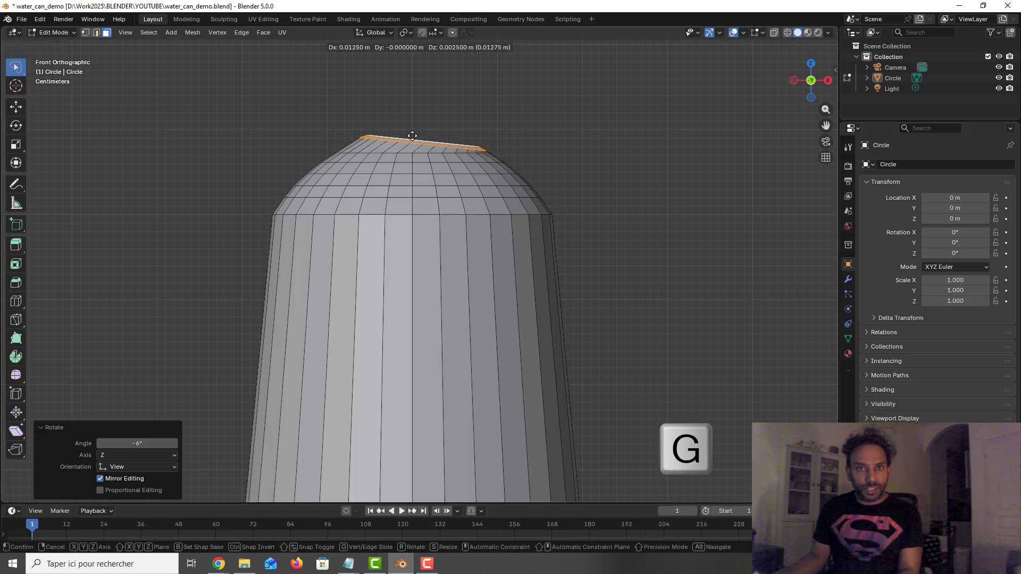
pyautogui.click(426, 144)
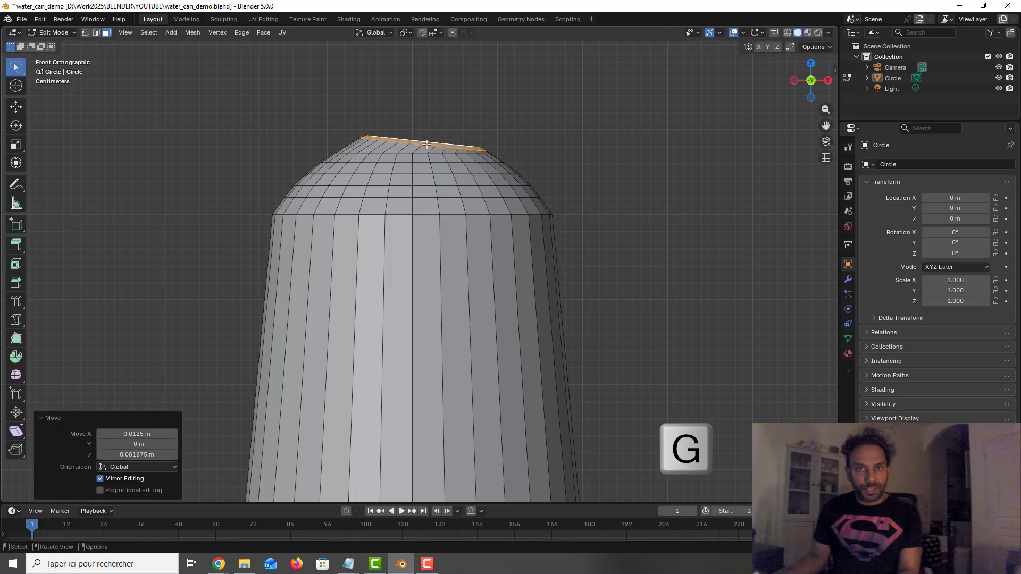
# Step: Grow the selection around the tilted cap by two more rings of faces and apply Smooth Vertices
pyautogui.moveTo(449, 139); pyautogui.dragTo(425, 193, button='middle')
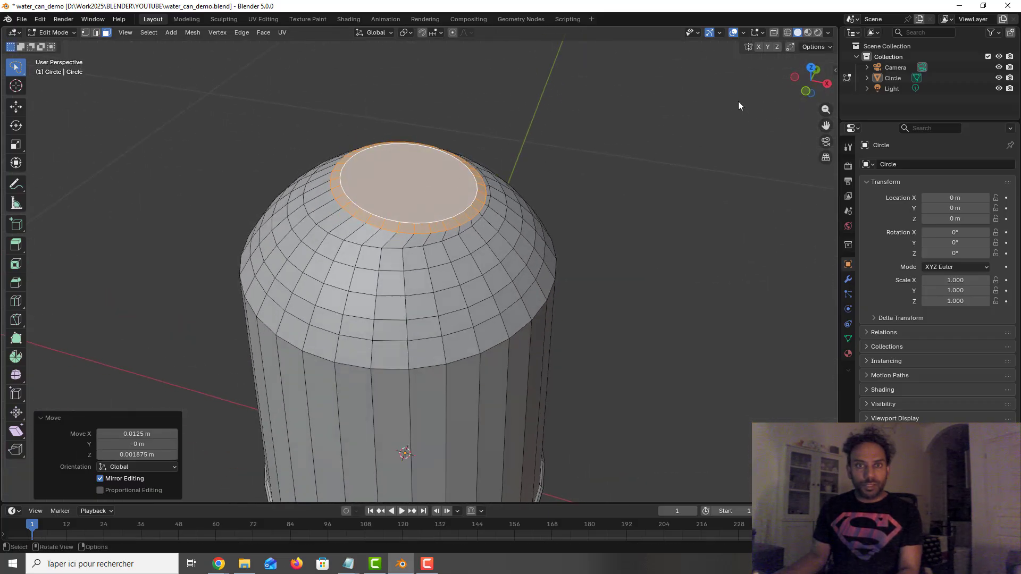
pyautogui.click(480, 5)
pyautogui.press('ctrl+KP_Add')
pyautogui.press('ctrl+KP_Add')
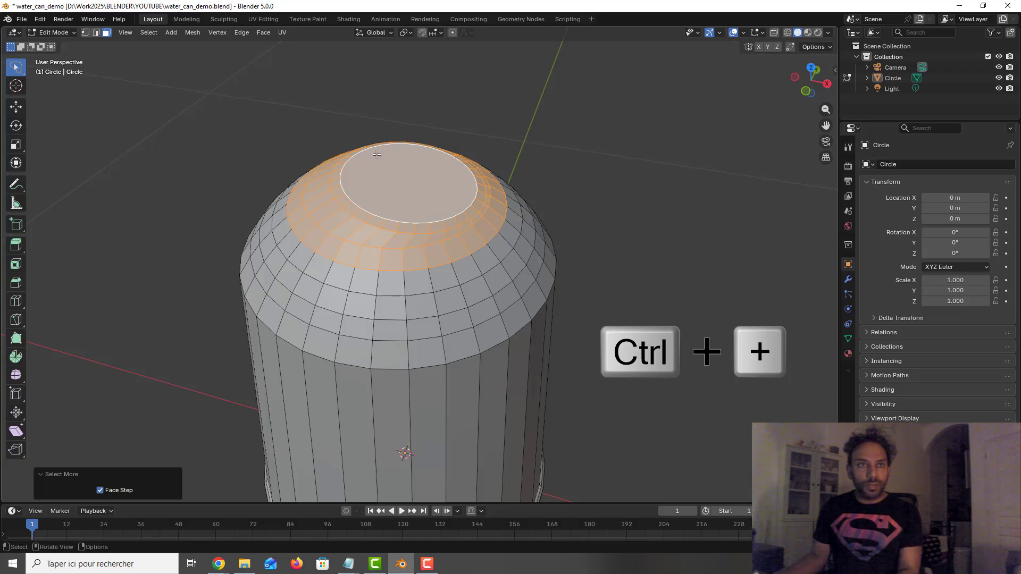
pyautogui.click(223, 33)
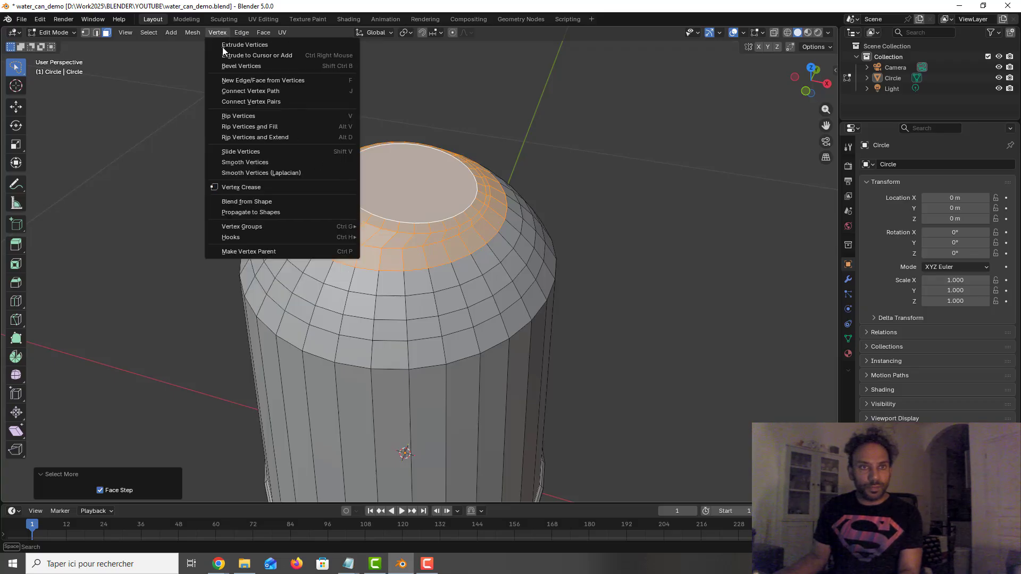
pyautogui.click(263, 162)
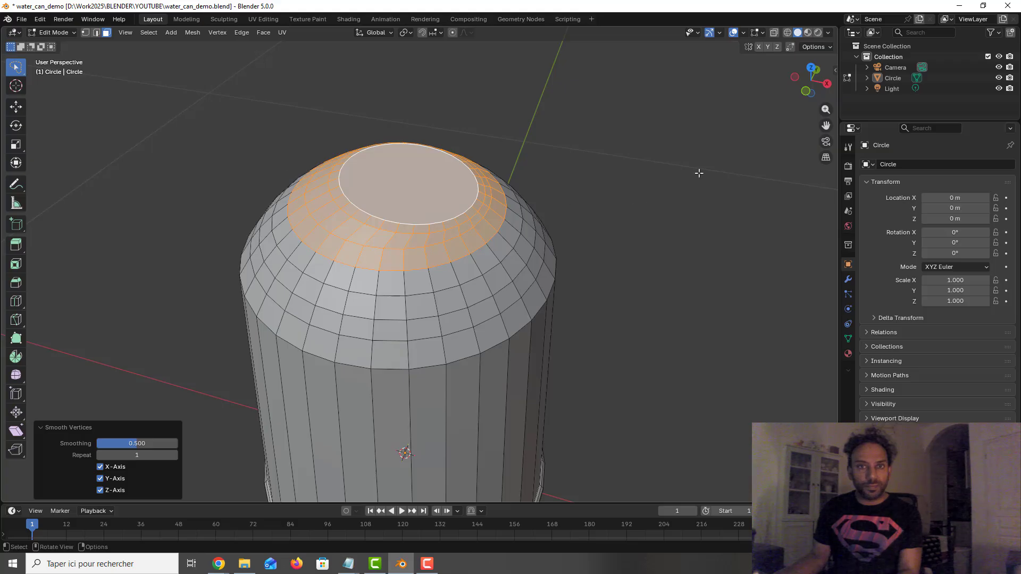
# Step: Set the vertex smoothing's repeat count to 6, keeping the smoothing strength at 0.500
pyautogui.press('F9')
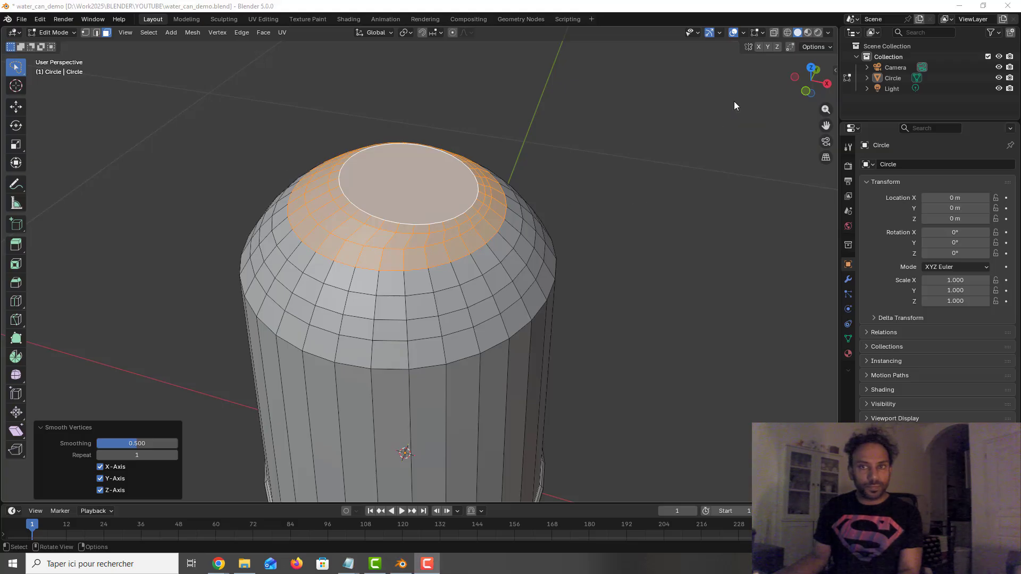
pyautogui.click(174, 457)
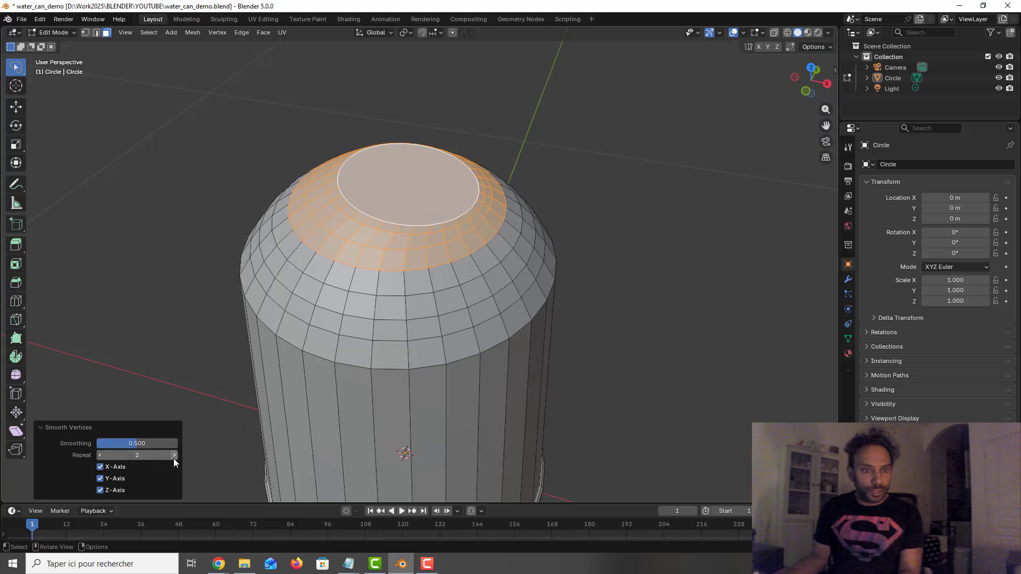
pyautogui.click(173, 457)
pyautogui.click(174, 455)
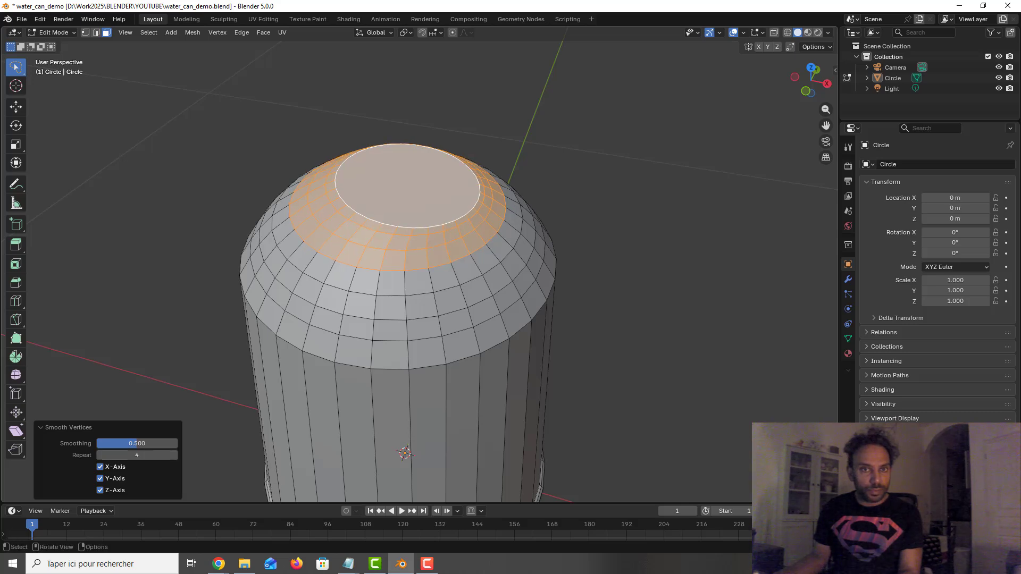
pyautogui.click(174, 455)
pyautogui.click(174, 456)
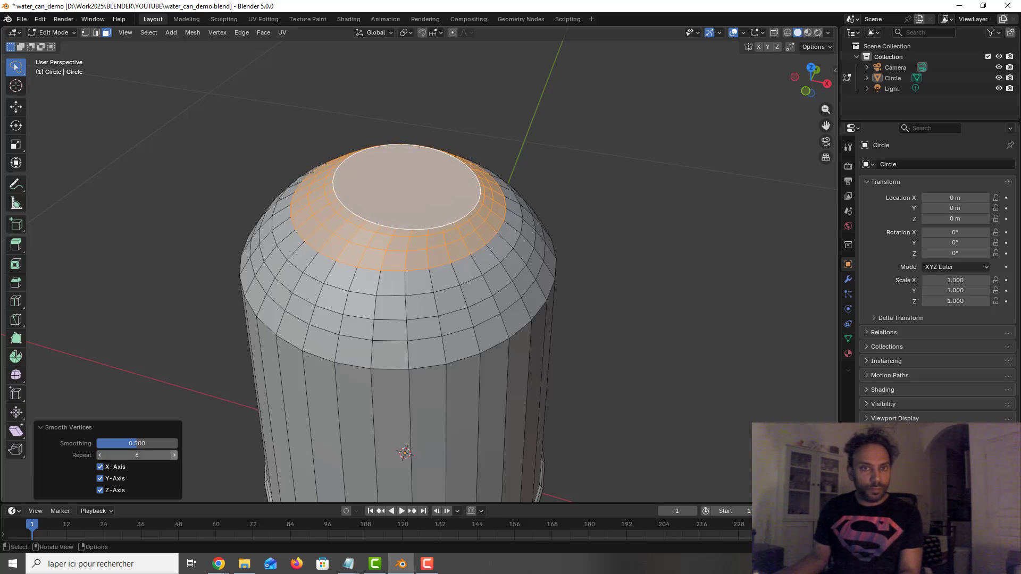
# Step: Return to Object Mode to inspect the whole smoothed body, and save the file
pyautogui.moveTo(735, 107); pyautogui.dragTo(581, 237, button='middle')
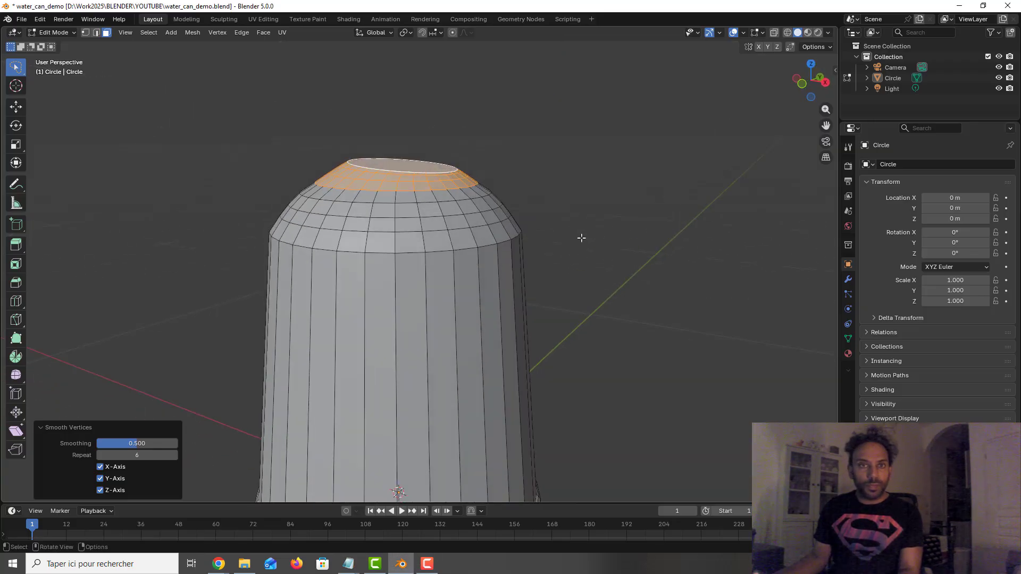
pyautogui.press('Tab')
pyautogui.scroll(-3, 580, 239)
pyautogui.moveTo(540, 267); pyautogui.dragTo(569, 254, button='middle')
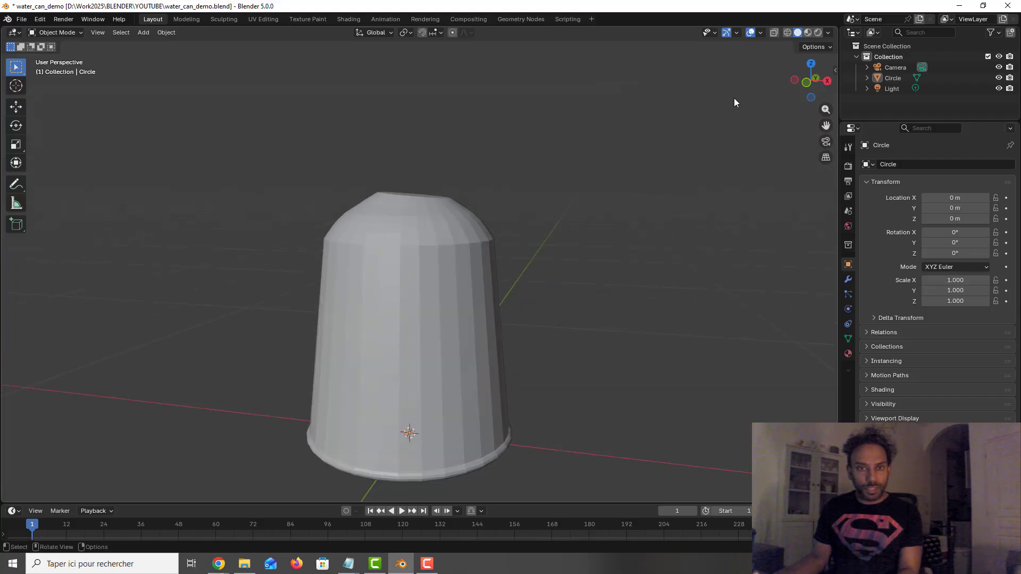
pyautogui.hotkey('ctrl', 's')
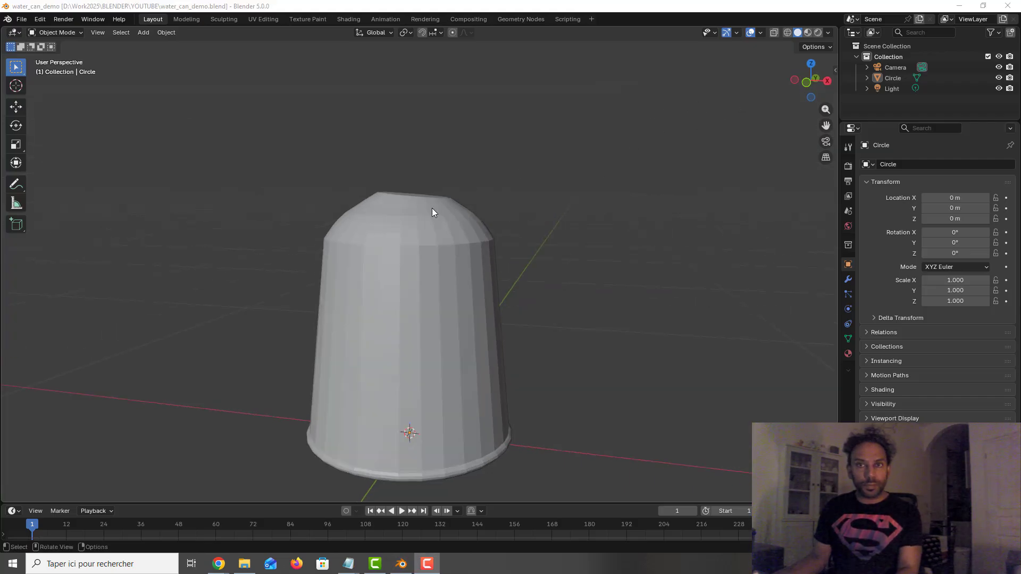
# Step: Enter Edit Mode on the can body, select only the tilted top face, and inset it with a thickness of 0.016 m
pyautogui.click(450, 195)
pyautogui.press('Tab')
pyautogui.moveTo(450, 194); pyautogui.dragTo(433, 226, button='middle')
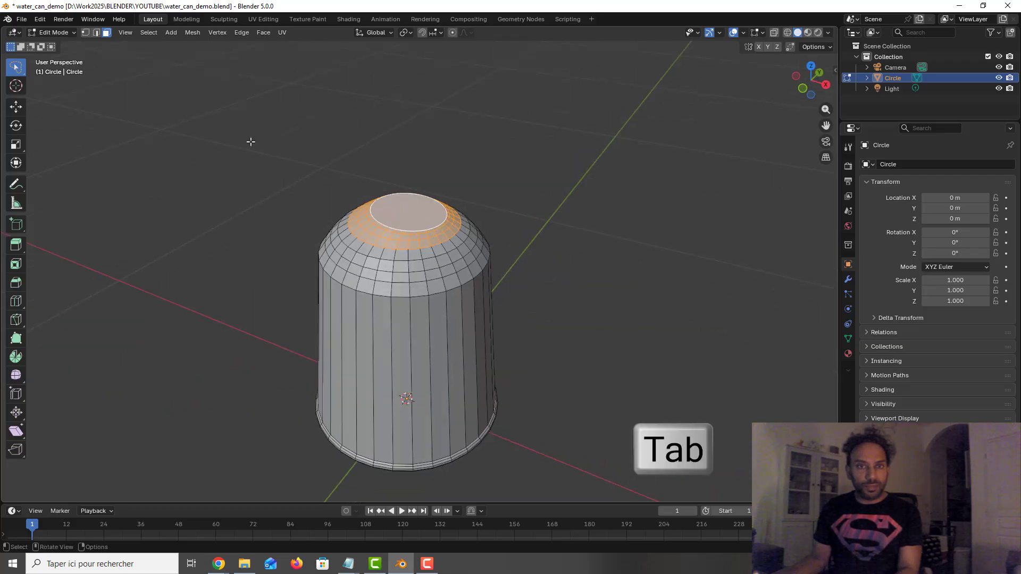
pyautogui.click(407, 215)
pyautogui.scroll(4, 420, 210)
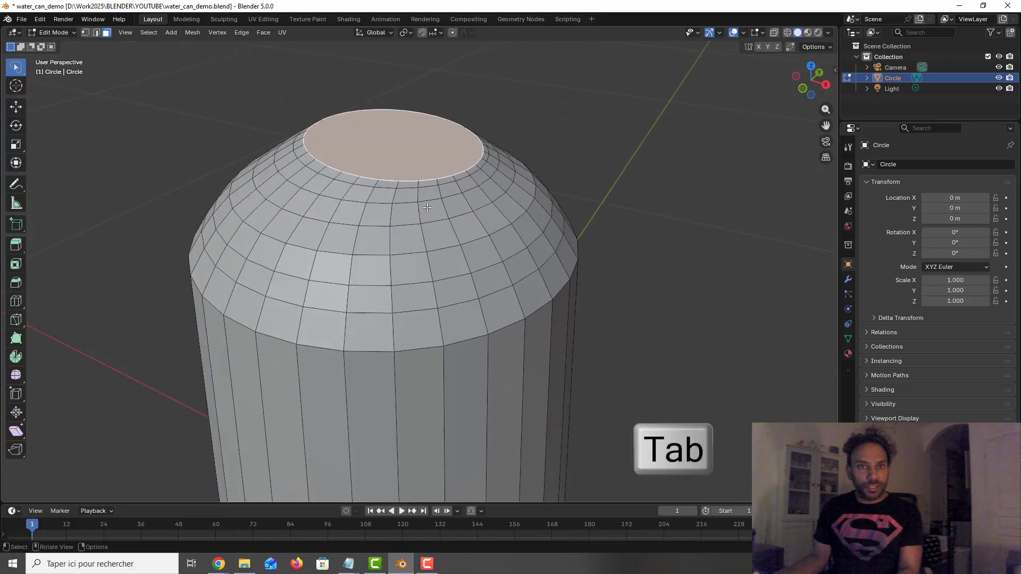
pyautogui.scroll(4, 427, 207)
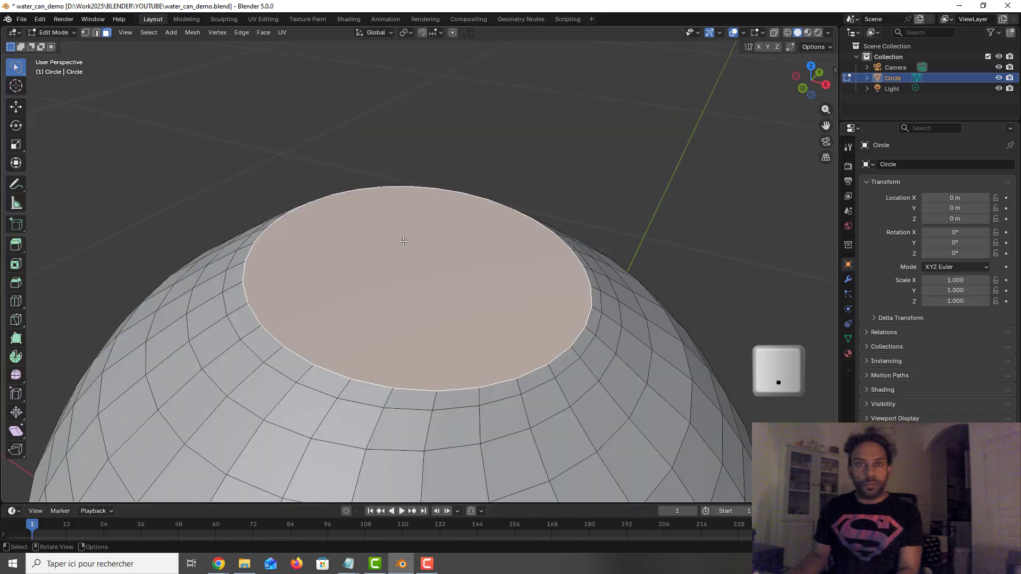
pyautogui.press('i')
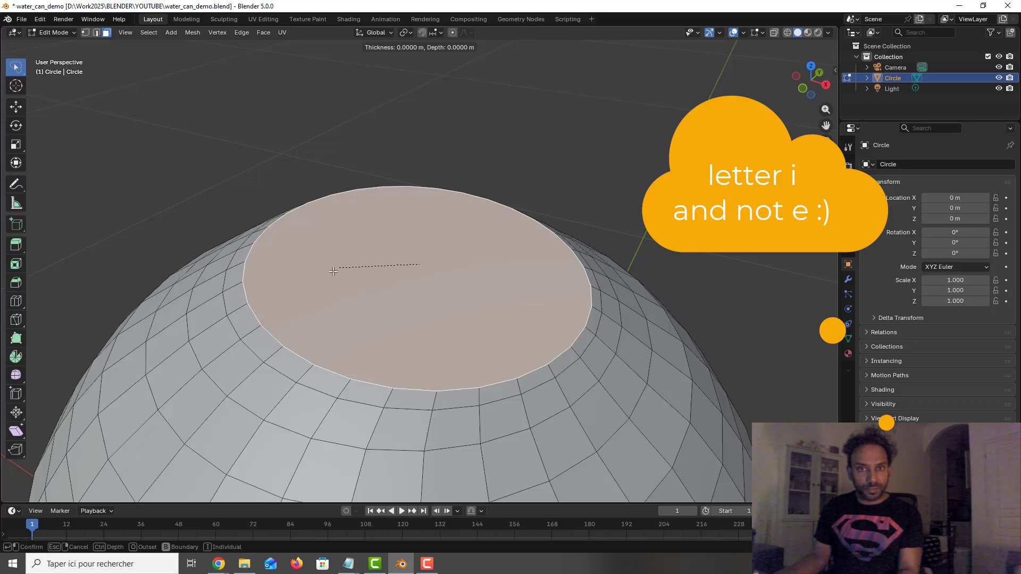
pyautogui.click(439, 281)
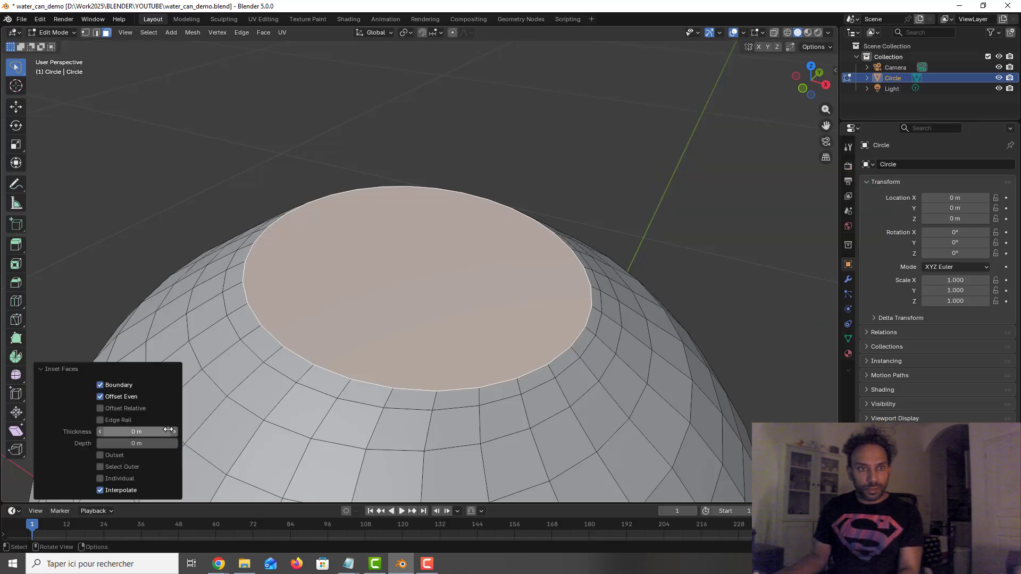
pyautogui.moveTo(173, 434); pyautogui.dragTo(196, 433)
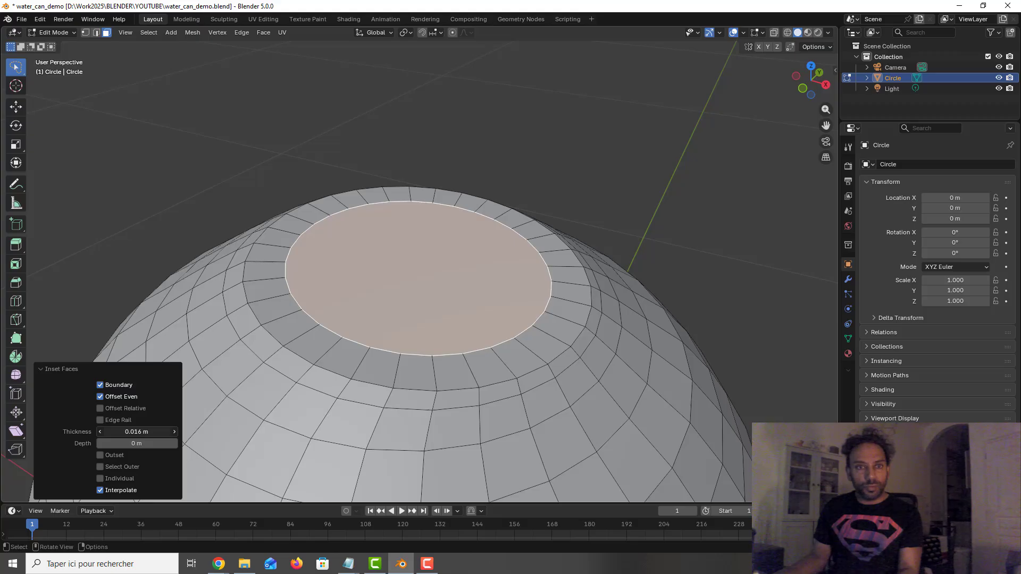
# Step: Move the inset top face down about 0.0072 m along Z and scale it to about 0.96
pyautogui.moveTo(521, 333); pyautogui.dragTo(503, 318, button='middle')
pyautogui.press('g')
pyautogui.press('z')
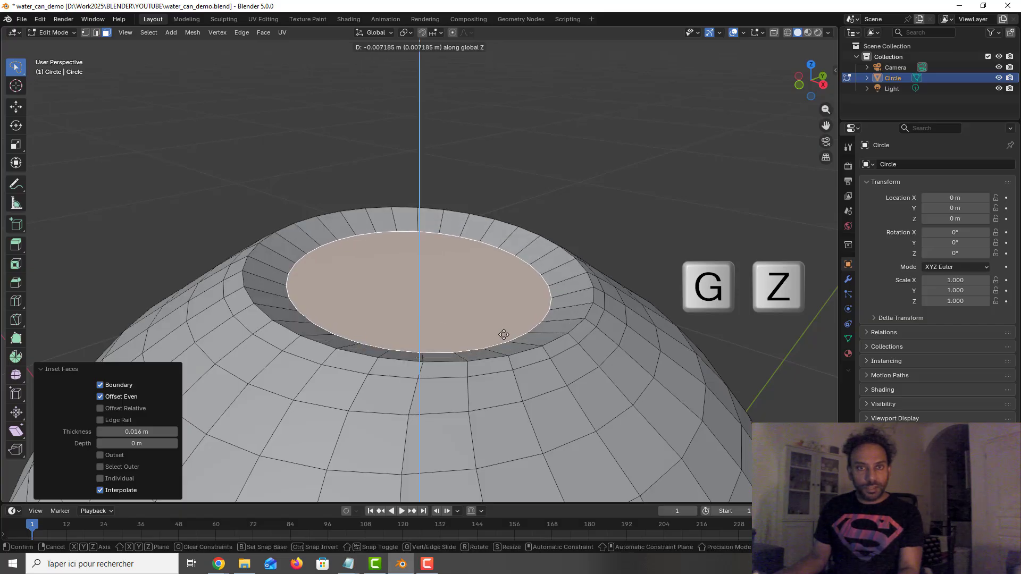
pyautogui.click(504, 334)
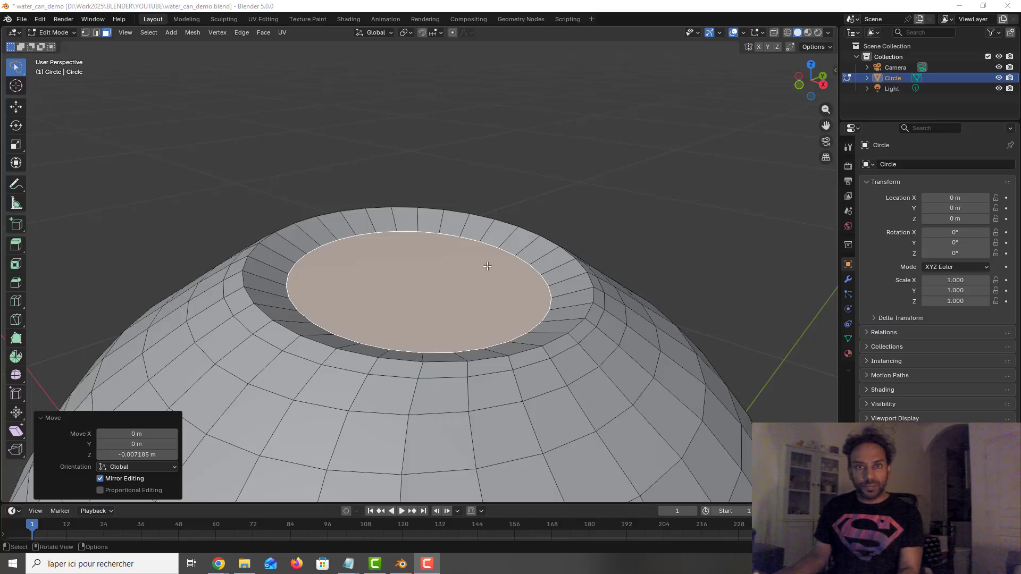
pyautogui.moveTo(487, 265); pyautogui.dragTo(479, 269, button='middle')
pyautogui.press('s')
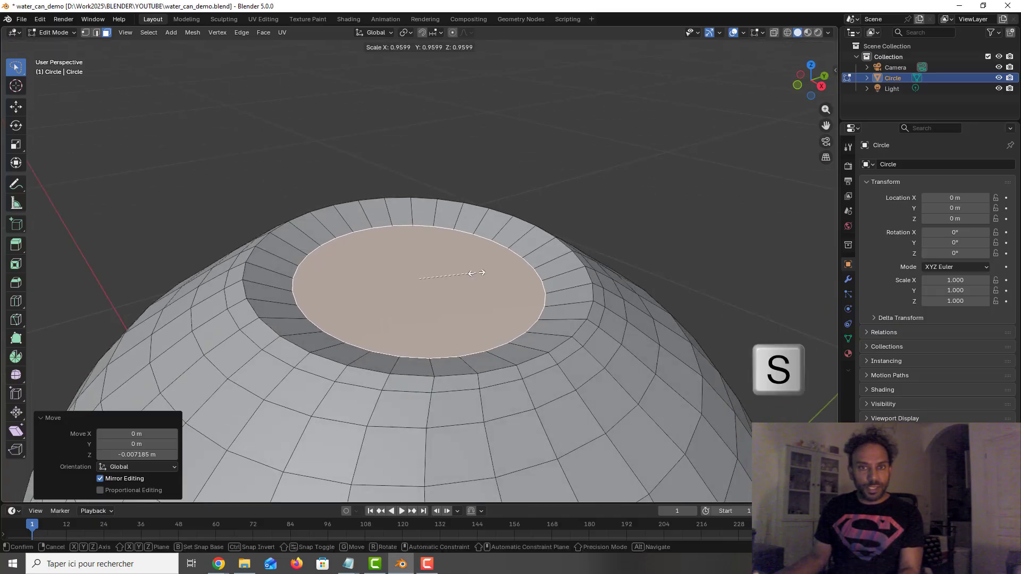
pyautogui.click(478, 273)
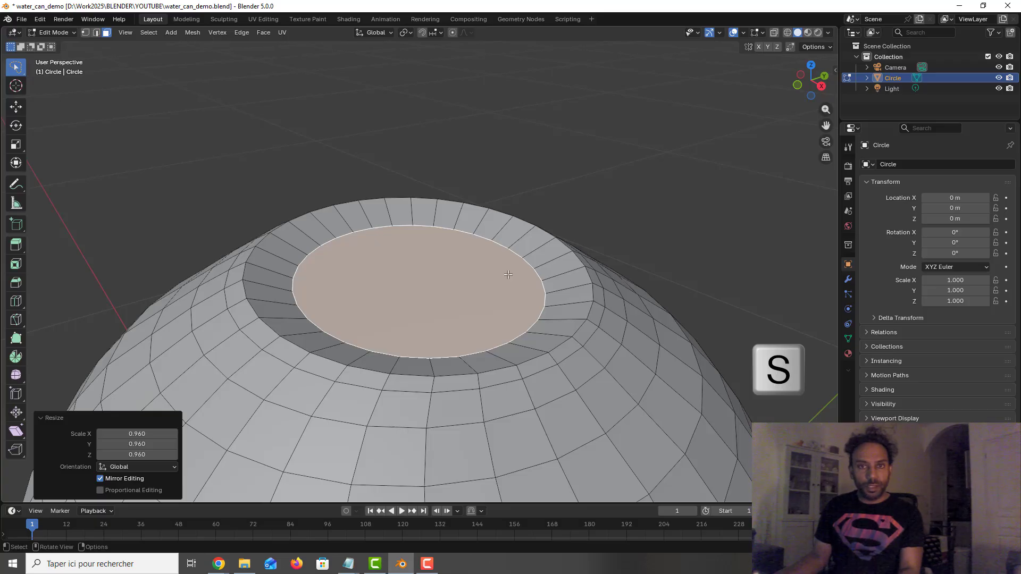
# Step: In front view with X-ray enabled, extrude the inset top face about 0.0112 m down into the body
pyautogui.press('KP_1')
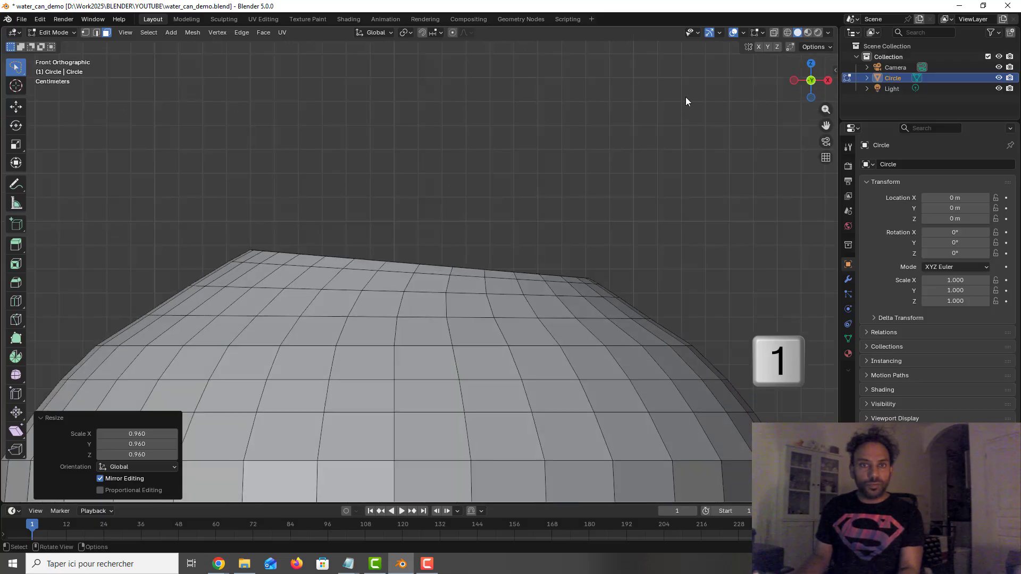
pyautogui.click(774, 32)
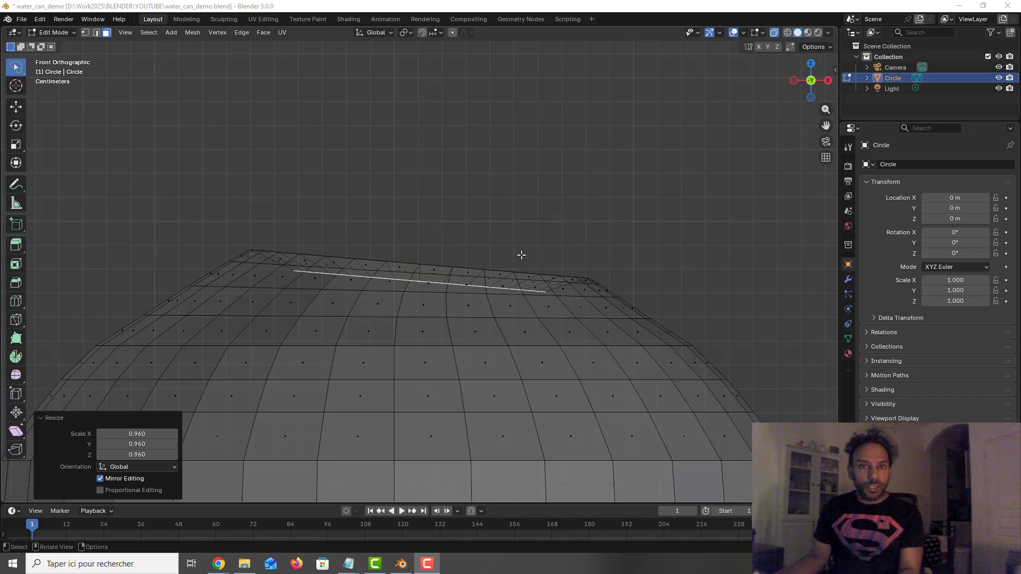
pyautogui.press('e')
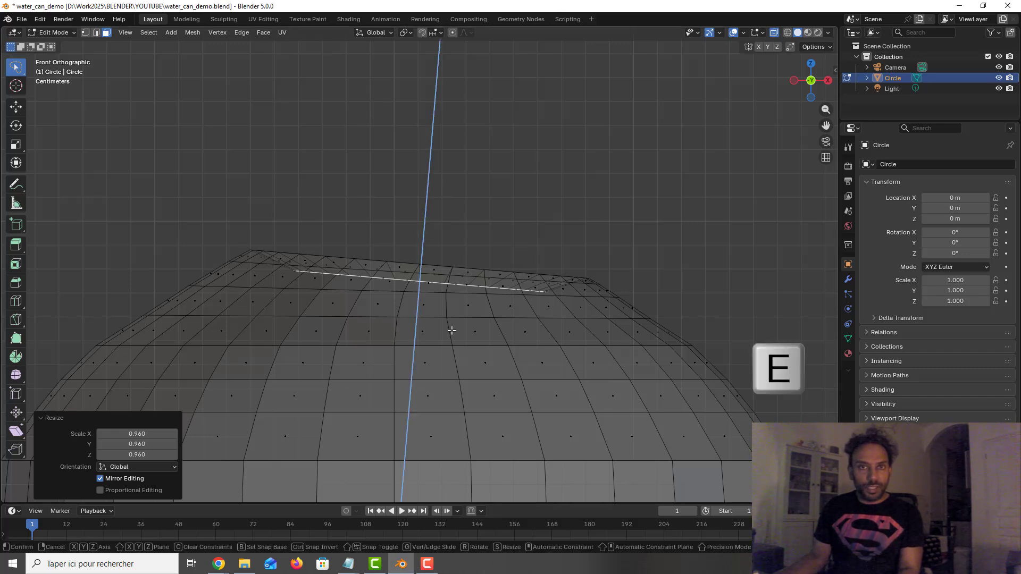
pyautogui.click(460, 358)
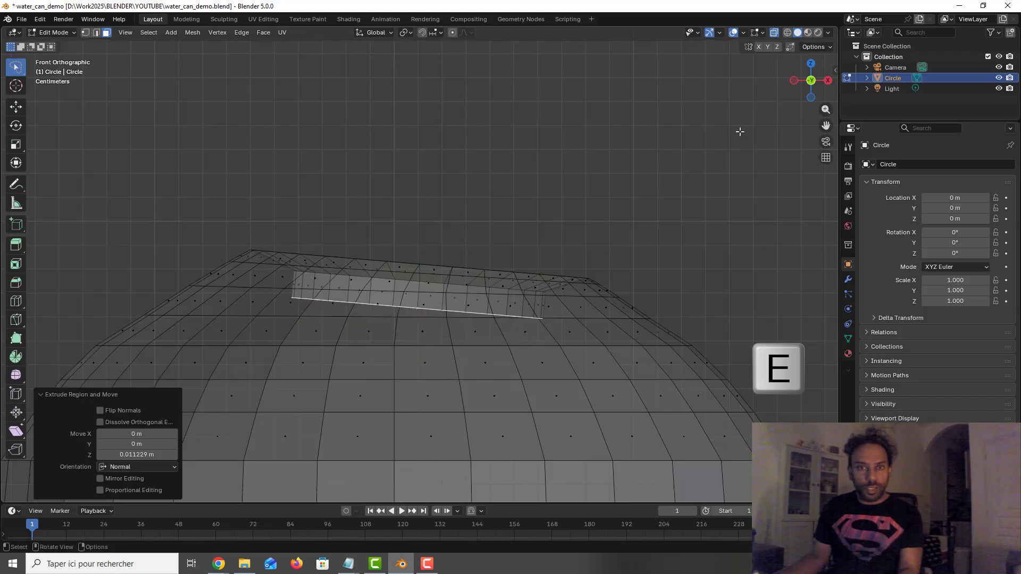
# Step: Raise the recessed face about 0.0029 m along Z to make the opening shallower, and disable X-ray
pyautogui.press('g')
pyautogui.press('z')
pyautogui.click(539, 273)
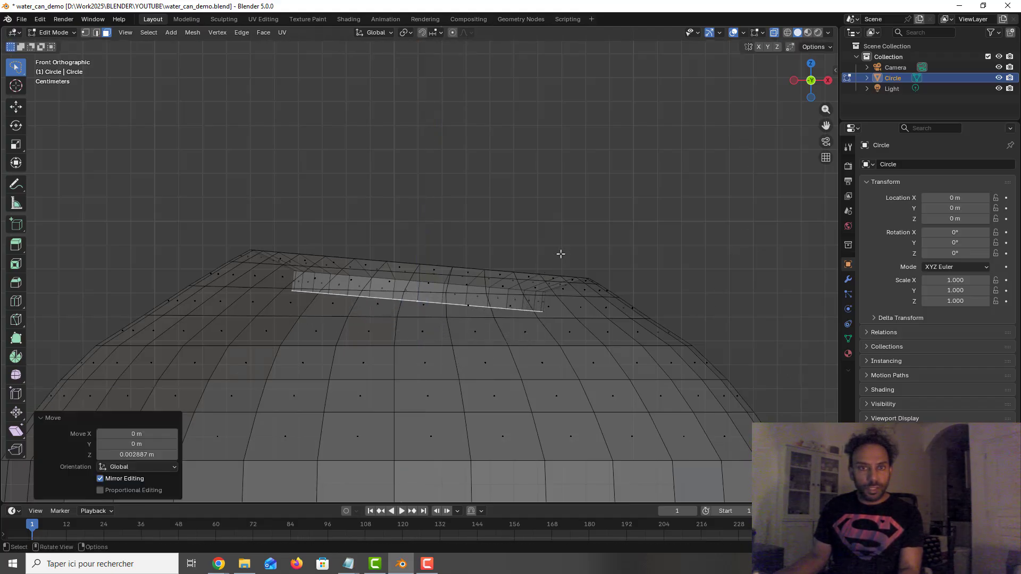
pyautogui.moveTo(557, 245); pyautogui.dragTo(506, 282, button='middle')
pyautogui.click(774, 32)
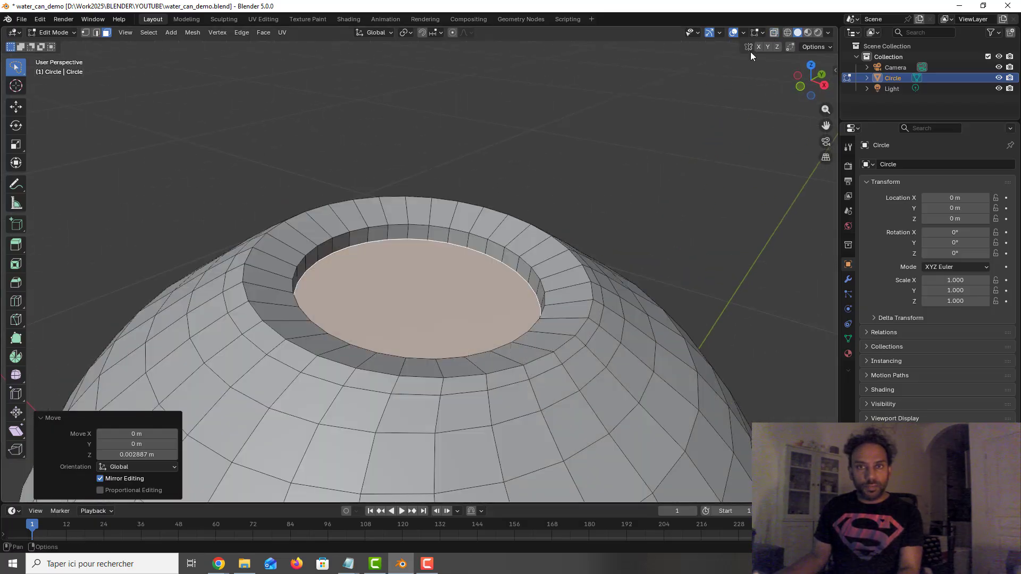
# Step: Delete the recessed face inside the opening at the top of the can
pyautogui.press('Delete')
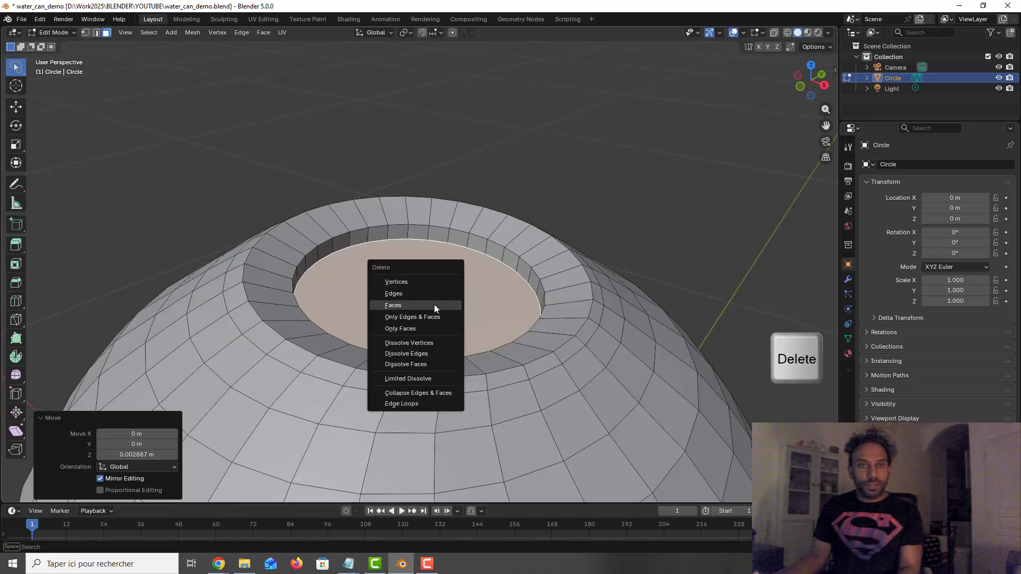
pyautogui.click(434, 306)
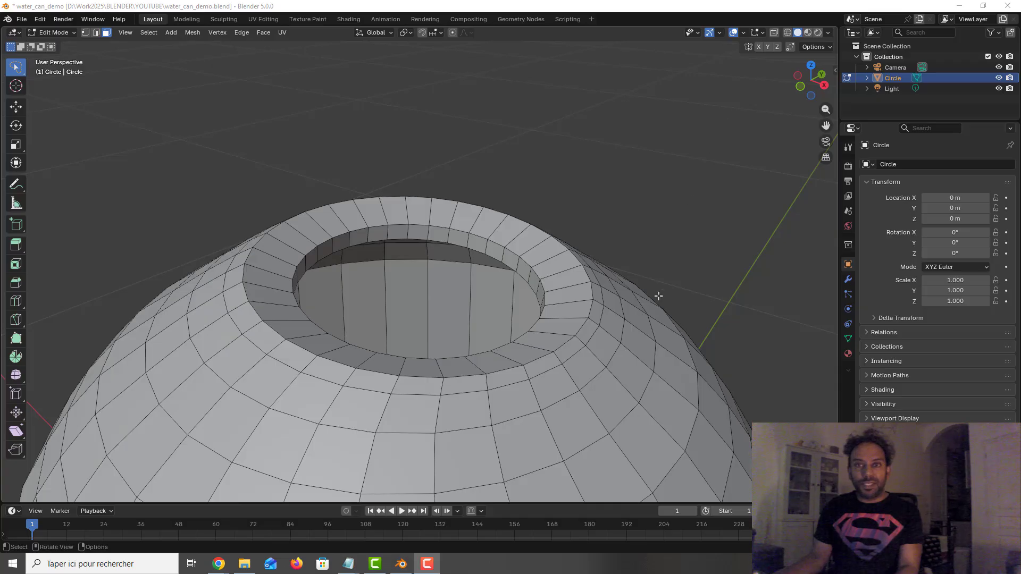
# Step: Add two loop cuts around the body just below the dome, with slide factors of about -0.922 and -0.85
pyautogui.moveTo(658, 296); pyautogui.dragTo(657, 260, button='middle')
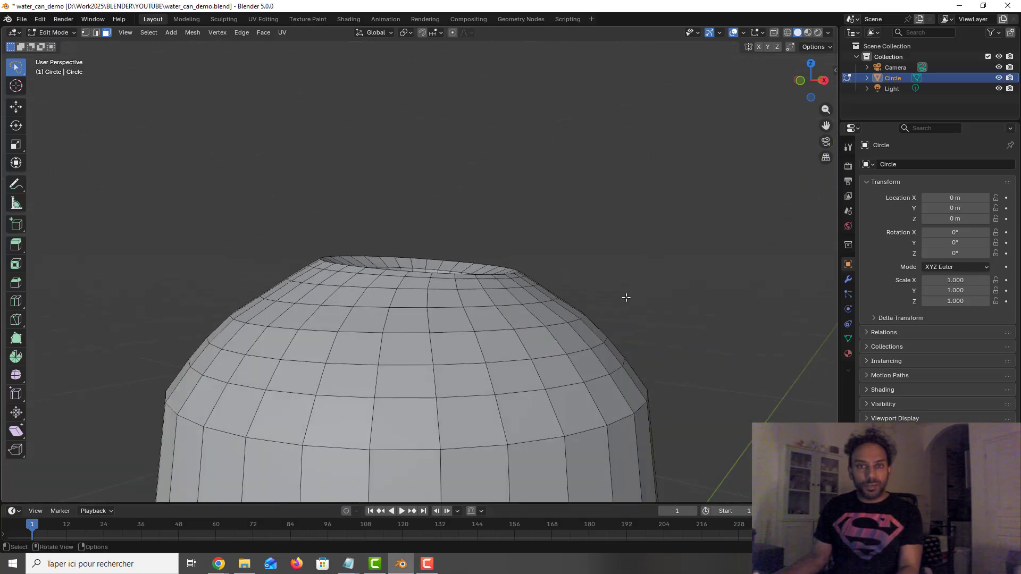
pyautogui.hotkey('ctrl', 'r')
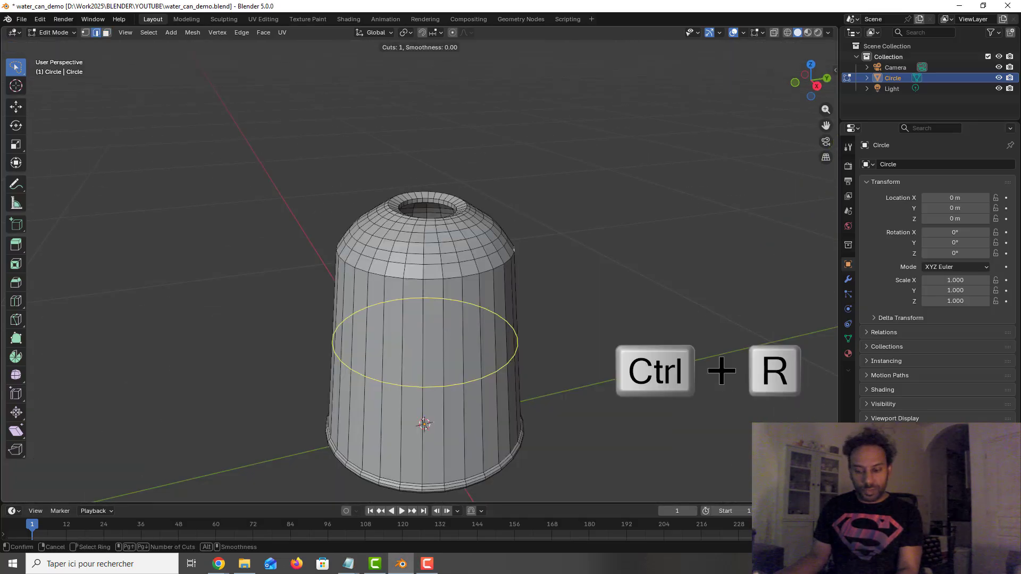
pyautogui.click(445, 338)
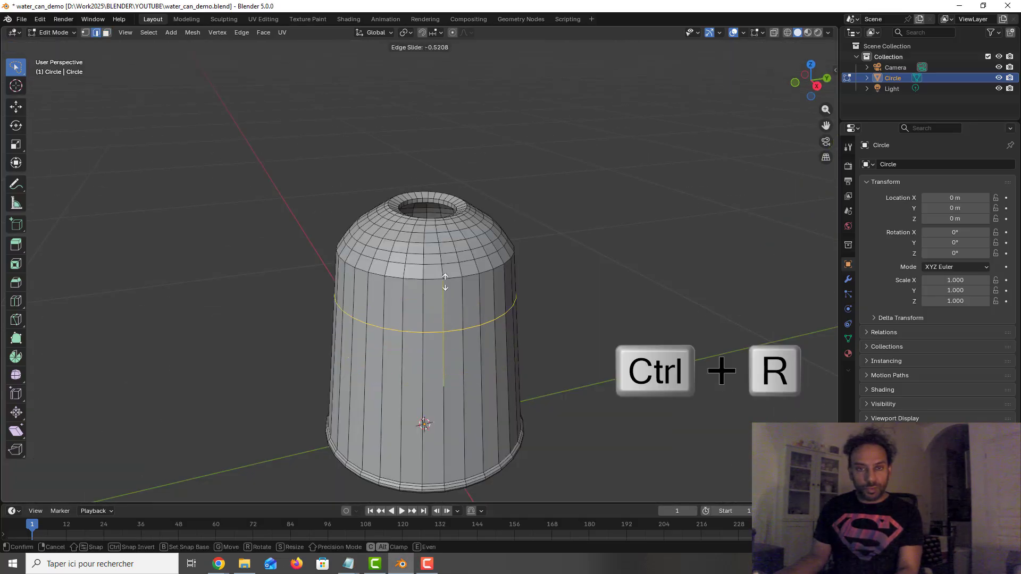
pyautogui.click(450, 244)
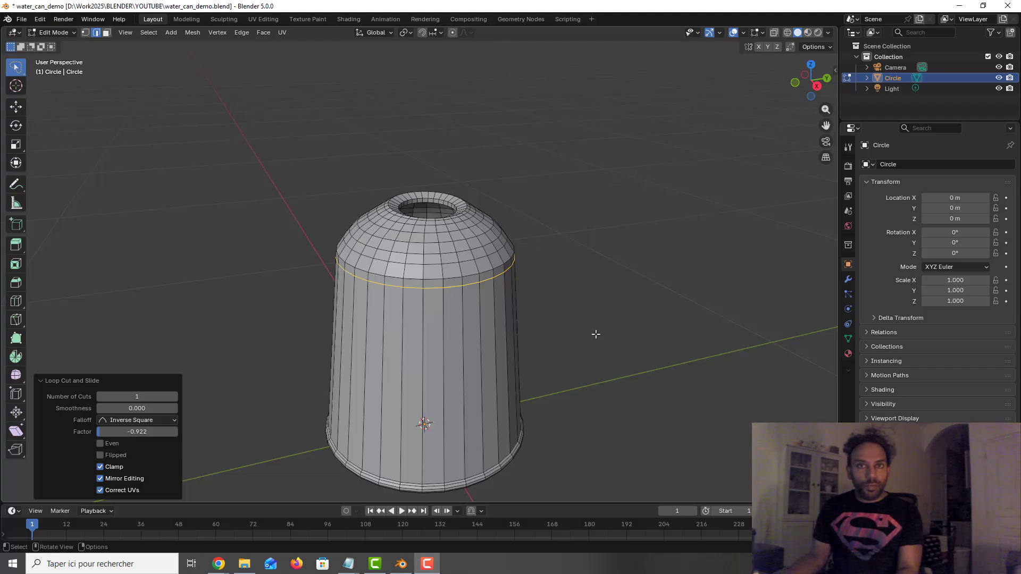
pyautogui.hotkey('ctrl', 'r')
pyautogui.click(453, 313)
pyautogui.moveTo(453, 313); pyautogui.dragTo(461, 231)
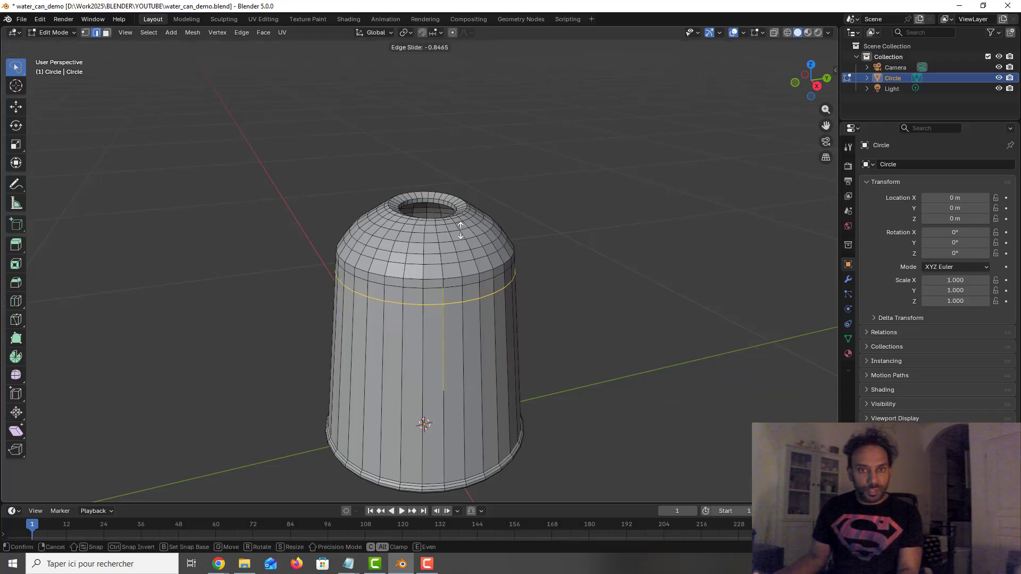
pyautogui.click(531, 256)
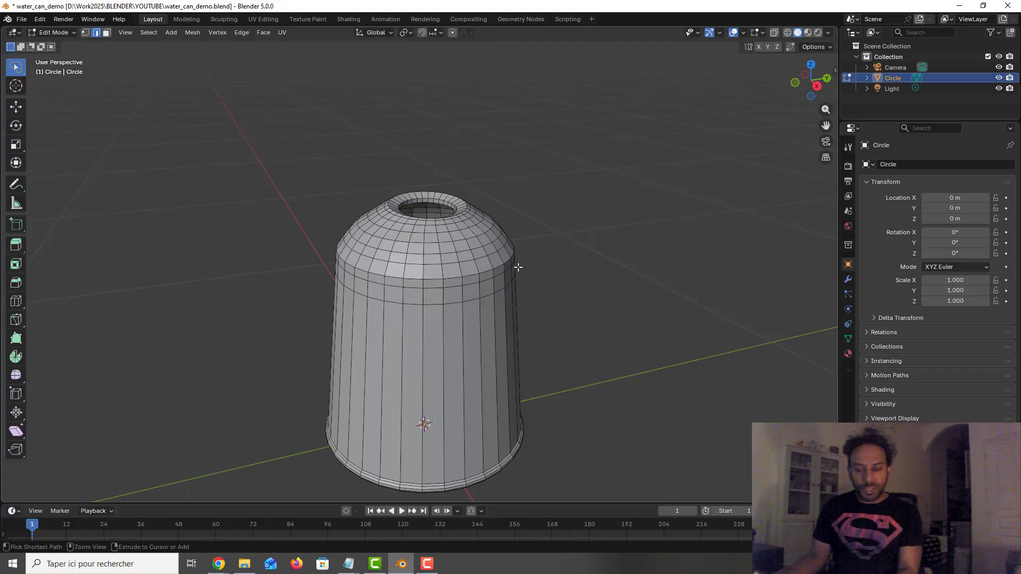
# Step: Add a third loop cut between the two new loops below the dome, with a slide factor of about -0.513
pyautogui.hotkey('ctrl', 'r')
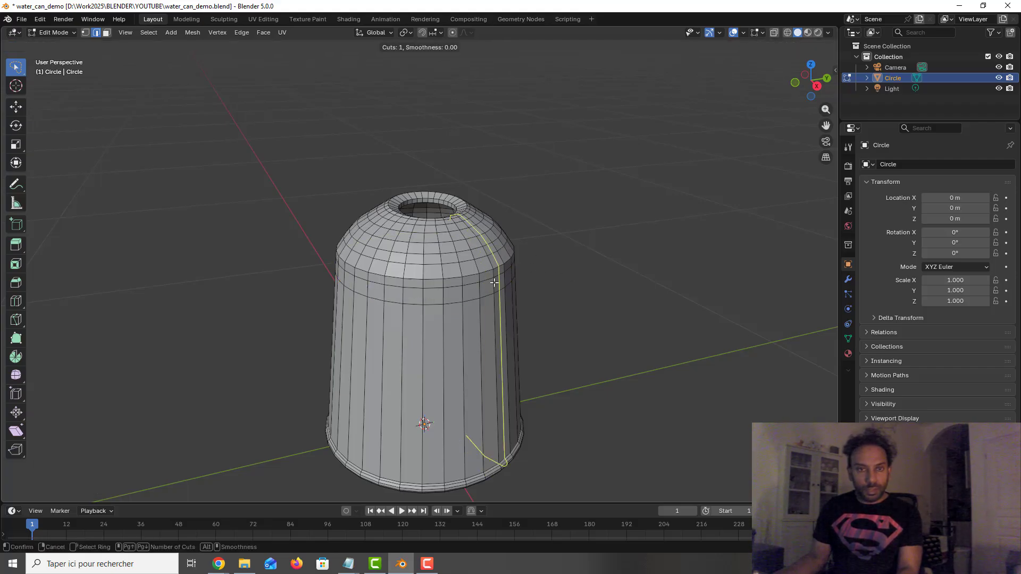
pyautogui.click(490, 283)
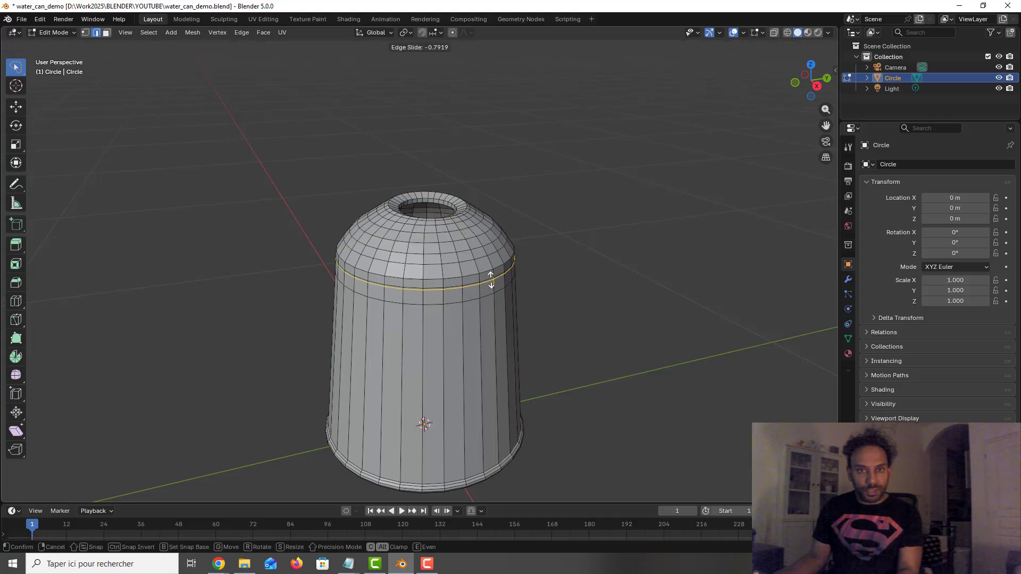
pyautogui.moveTo(491, 279); pyautogui.dragTo(498, 283)
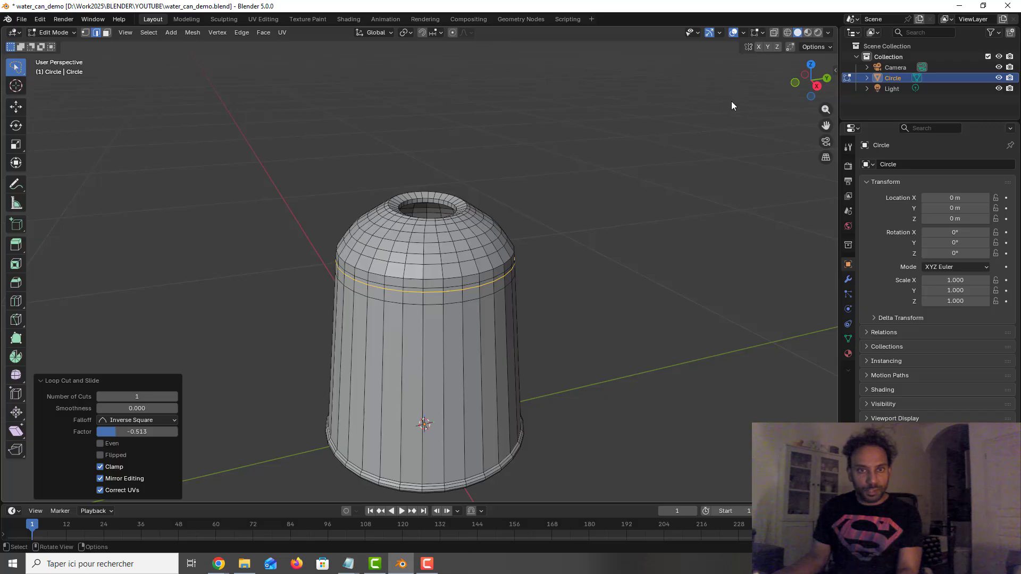
# Step: Scale the middle edge loop below the dome outward to about 1.059 to form a protruding ridge
pyautogui.scroll(3, 495, 245)
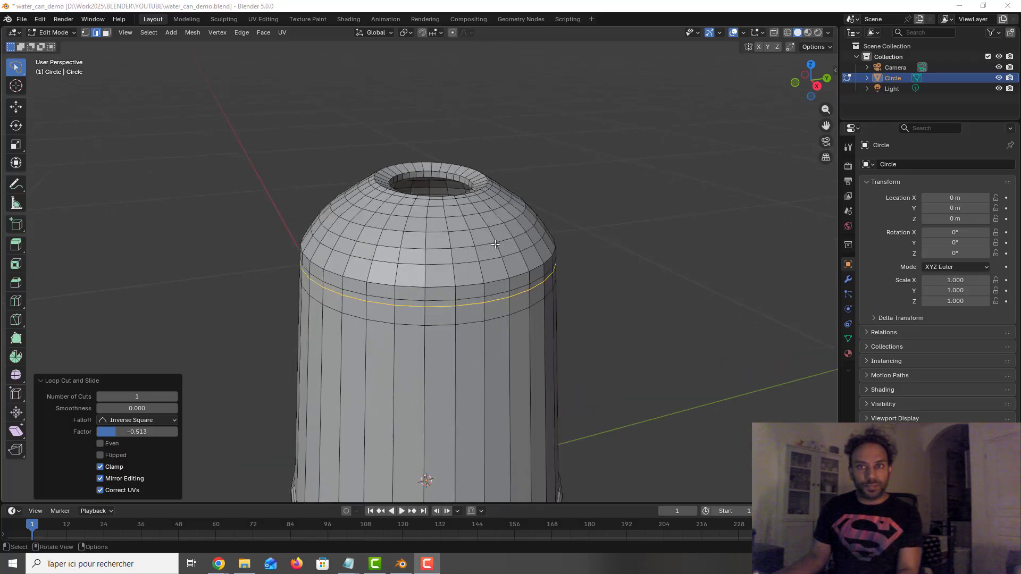
pyautogui.scroll(1, 495, 244)
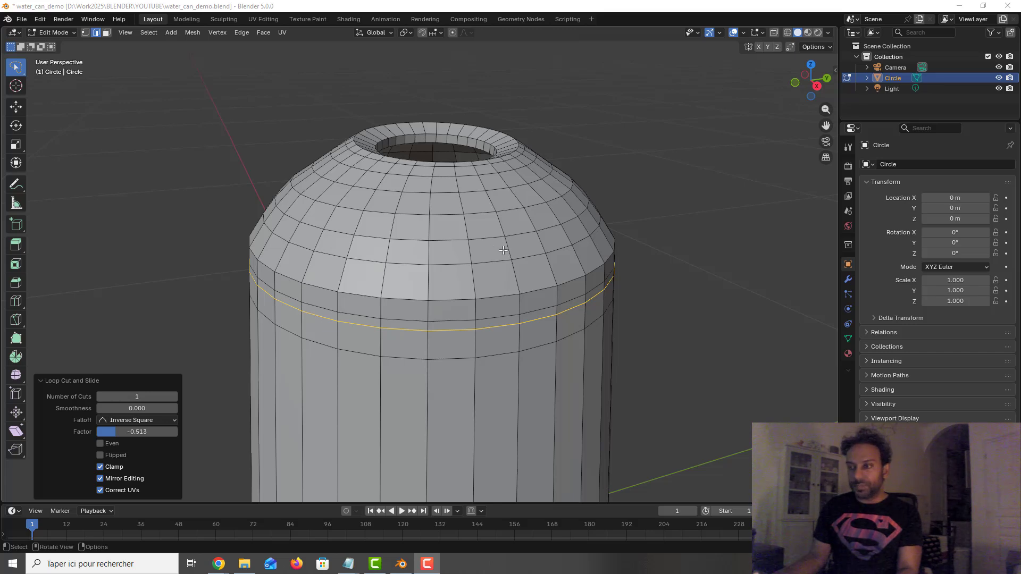
pyautogui.press('s')
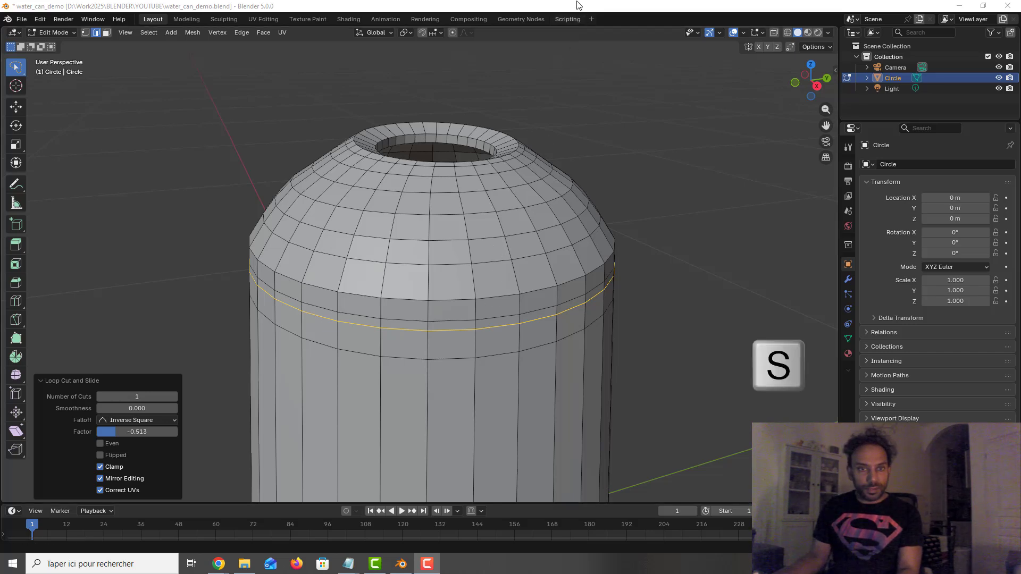
pyautogui.press('s')
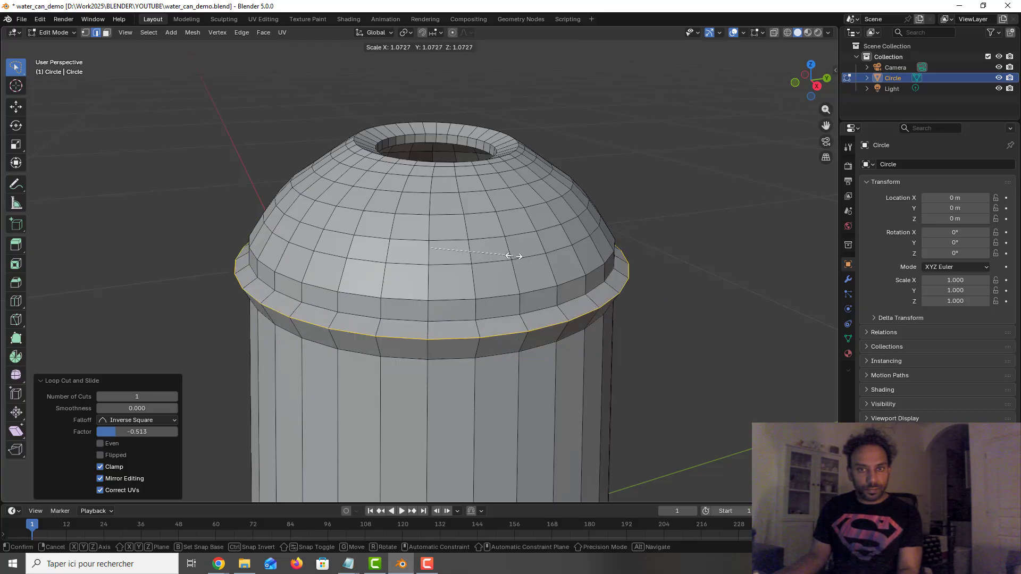
pyautogui.click(513, 256)
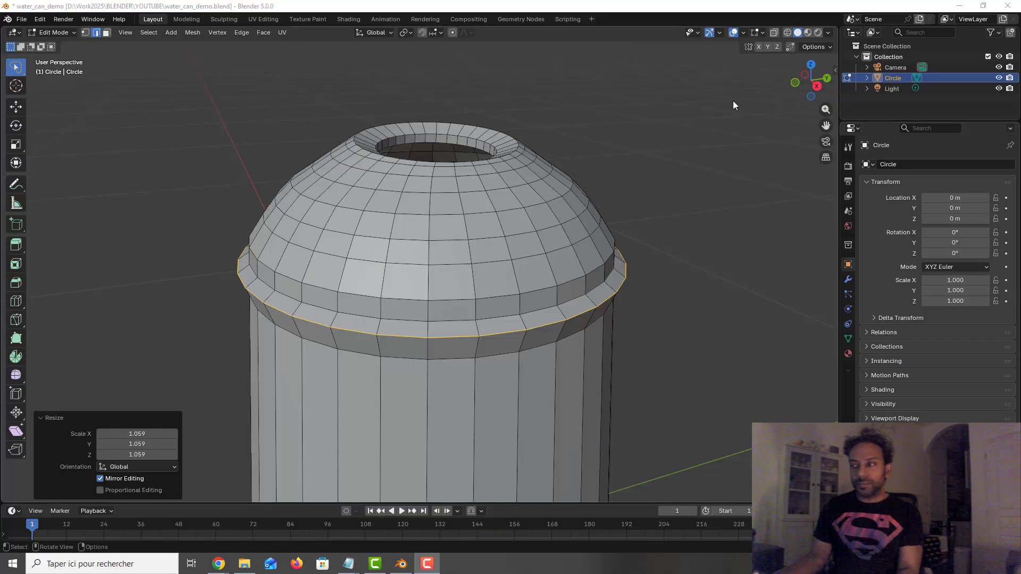
# Step: Select the whole edge loop directly above the ridge and scale it to about 1.017
pyautogui.click(532, 308)
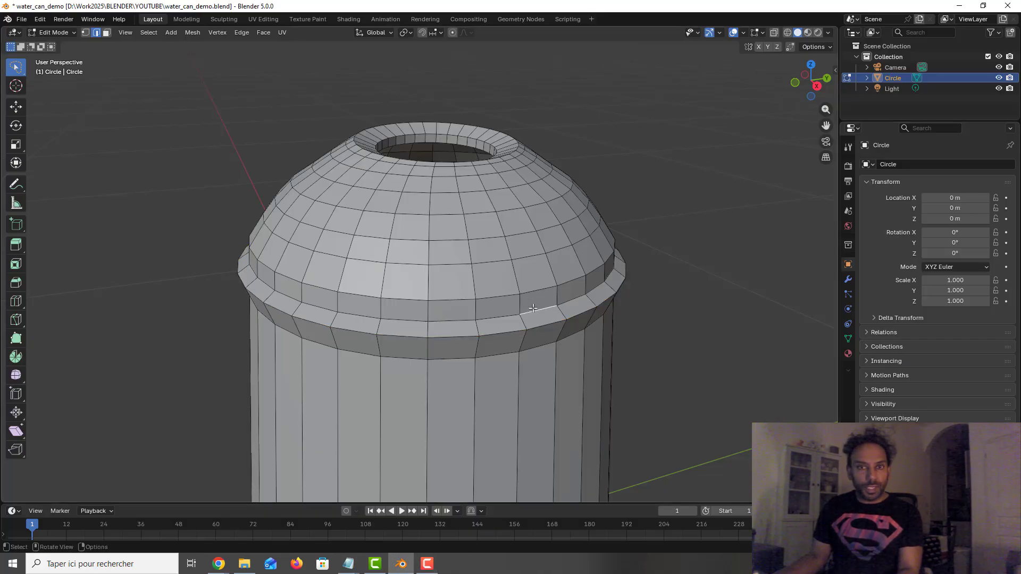
pyautogui.keyDown('alt'); pyautogui.click(500, 315); pyautogui.keyUp('alt')
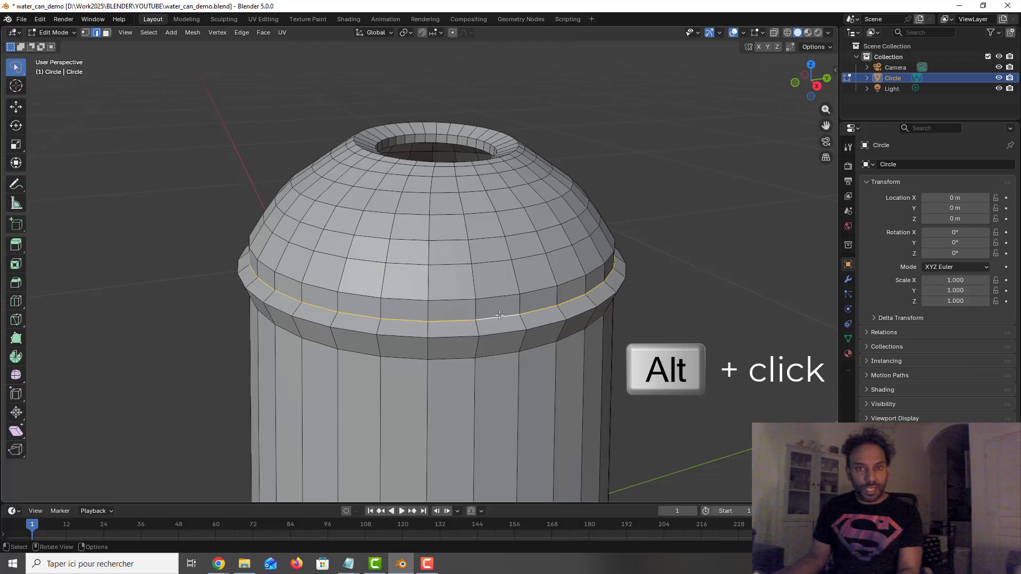
pyautogui.press('s')
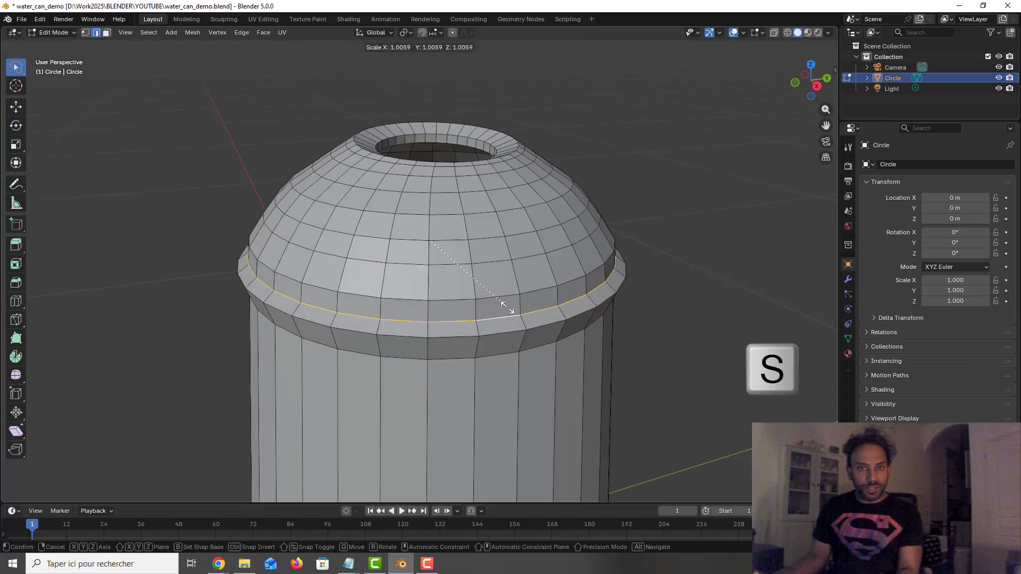
pyautogui.click(509, 308)
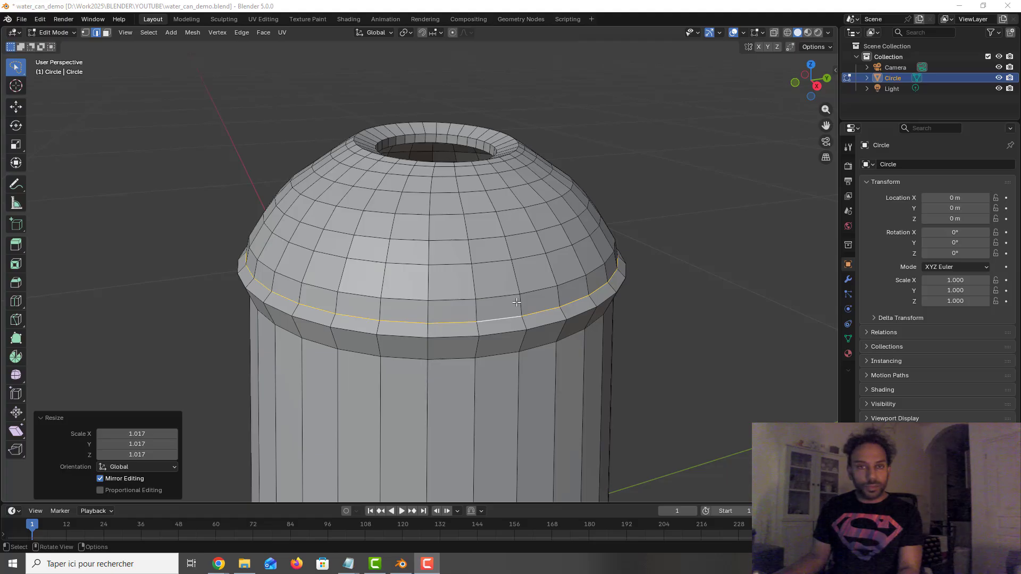
# Step: Raise the edge loop above the ridge about 0.0054 m along Z and scale it to about 0.99
pyautogui.press('g')
pyautogui.press('z')
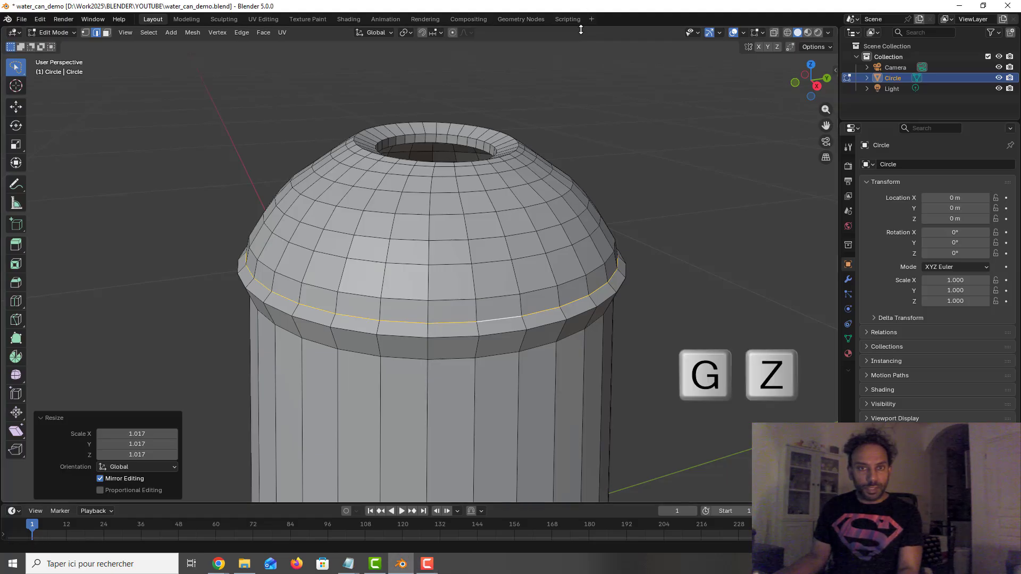
pyautogui.press('g')
pyautogui.press('z')
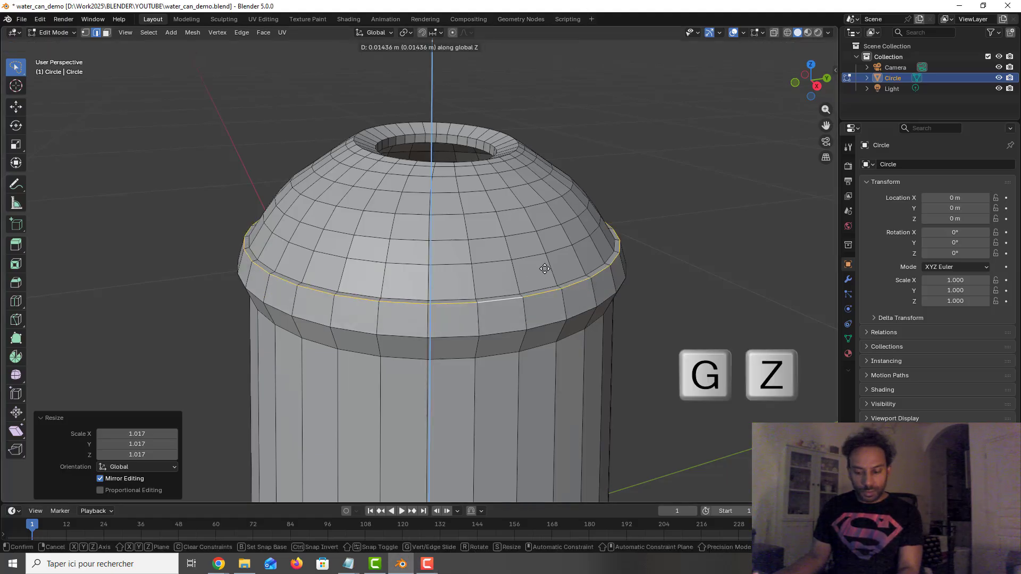
pyautogui.click(542, 273)
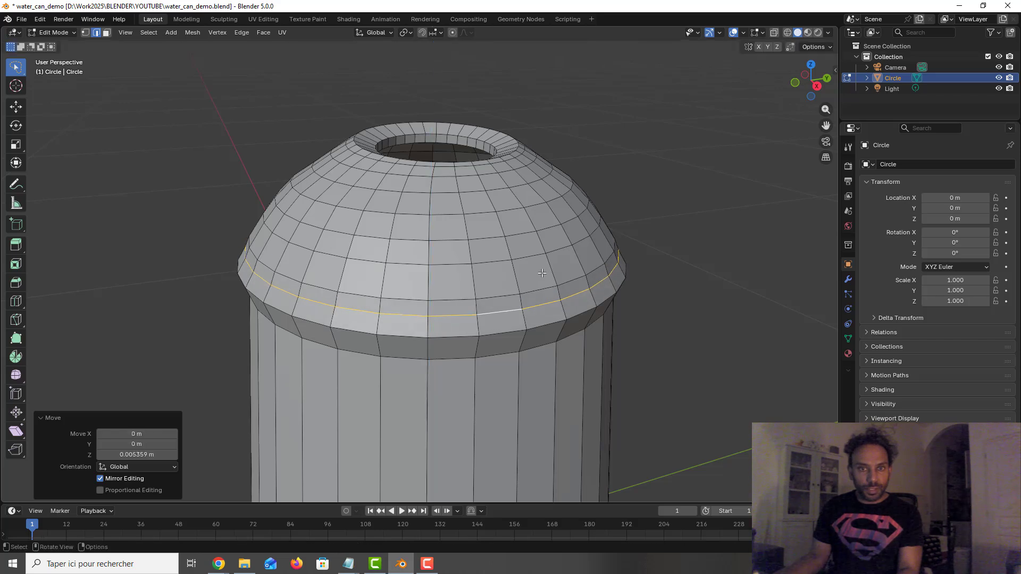
pyautogui.press('s')
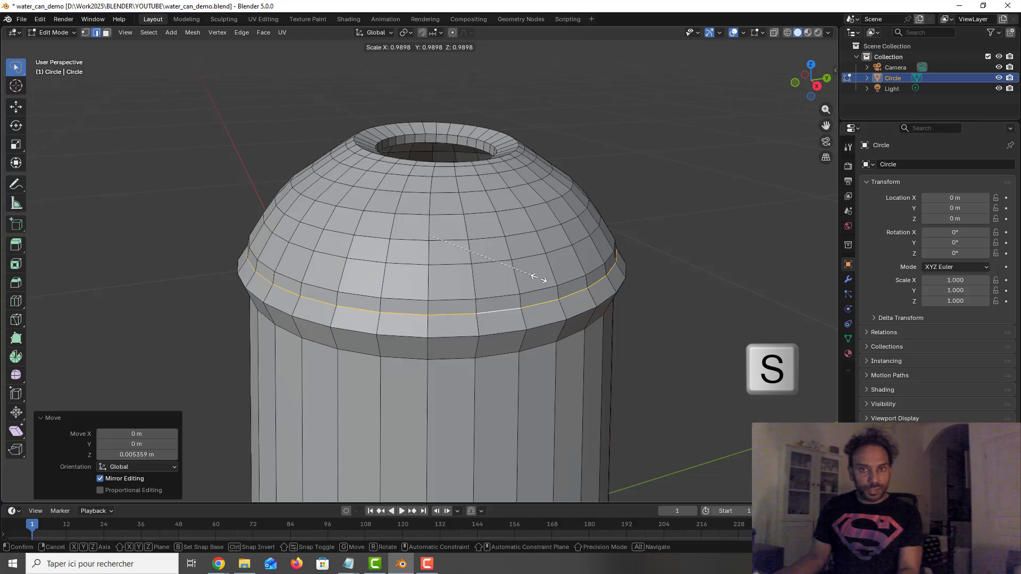
pyautogui.click(539, 277)
# Step: Move the edge loop above the ridge about 0.0115 m down along Z
pyautogui.moveTo(658, 284); pyautogui.dragTo(571, 289, button='middle')
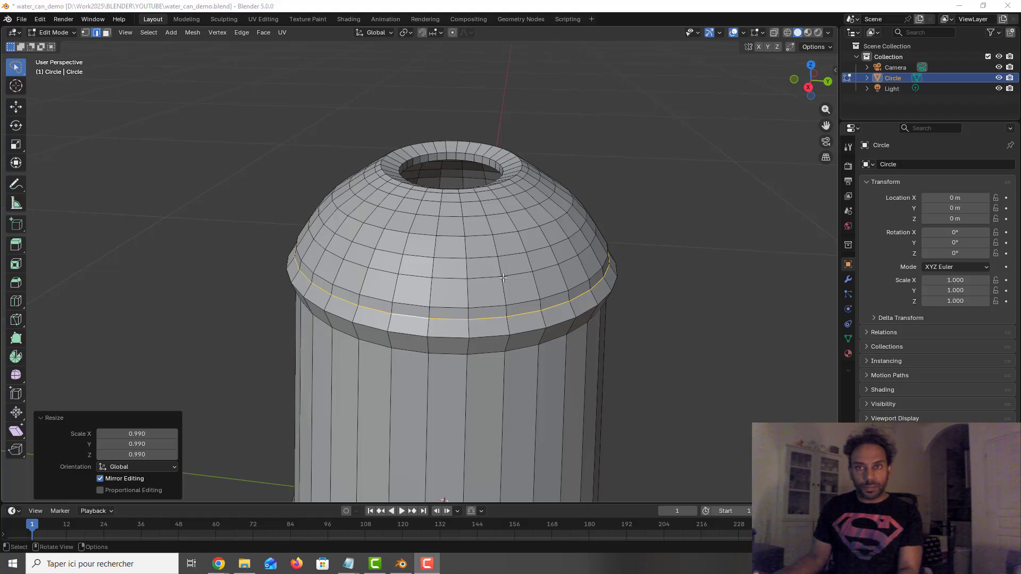
pyautogui.moveTo(512, 278)
pyautogui.mouseDown(button='middle')
pyautogui.moveTo(496, 279)
pyautogui.moveTo(511, 272)
pyautogui.mouseUp(button='middle')
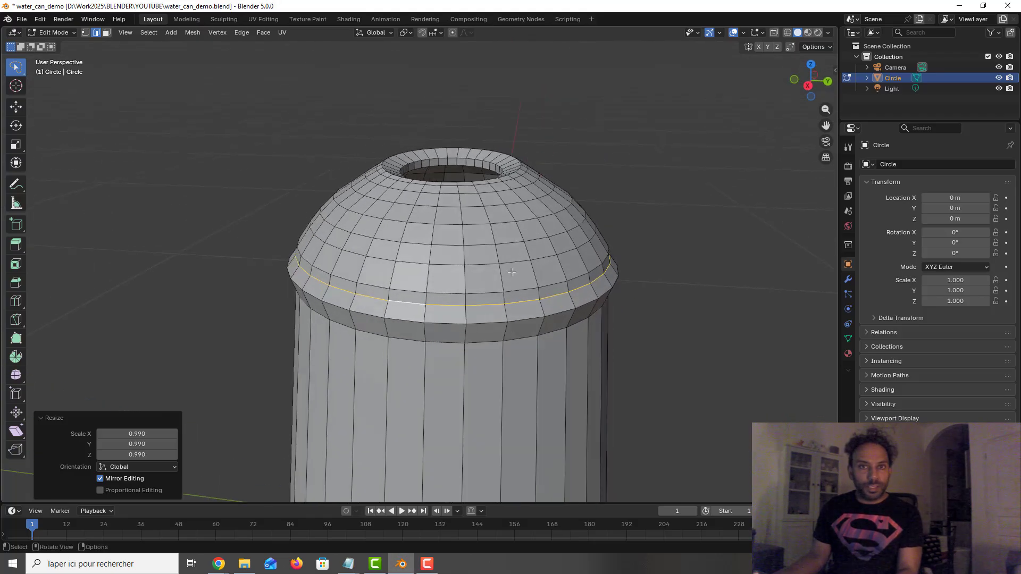
pyautogui.press('g')
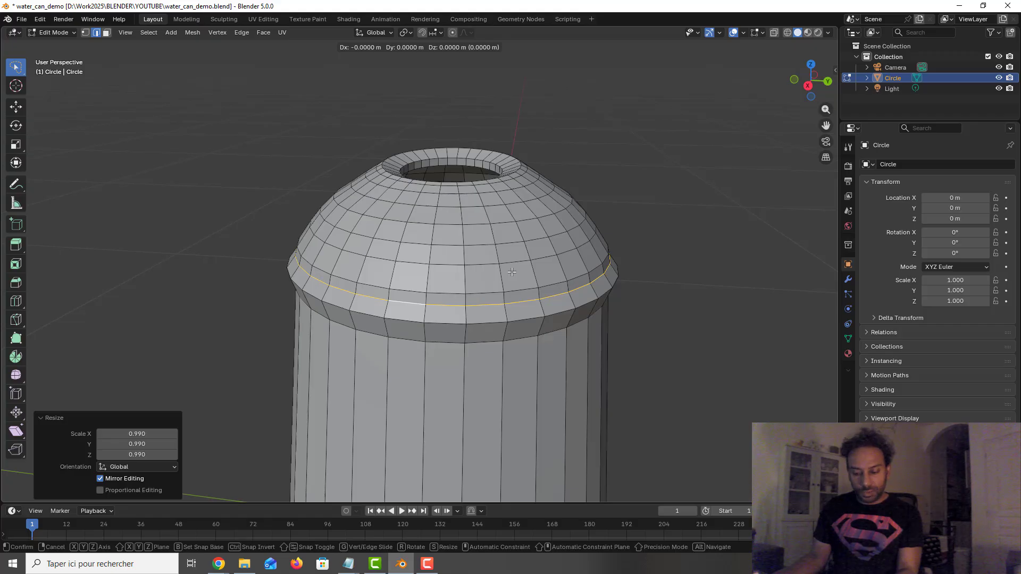
pyautogui.press('z')
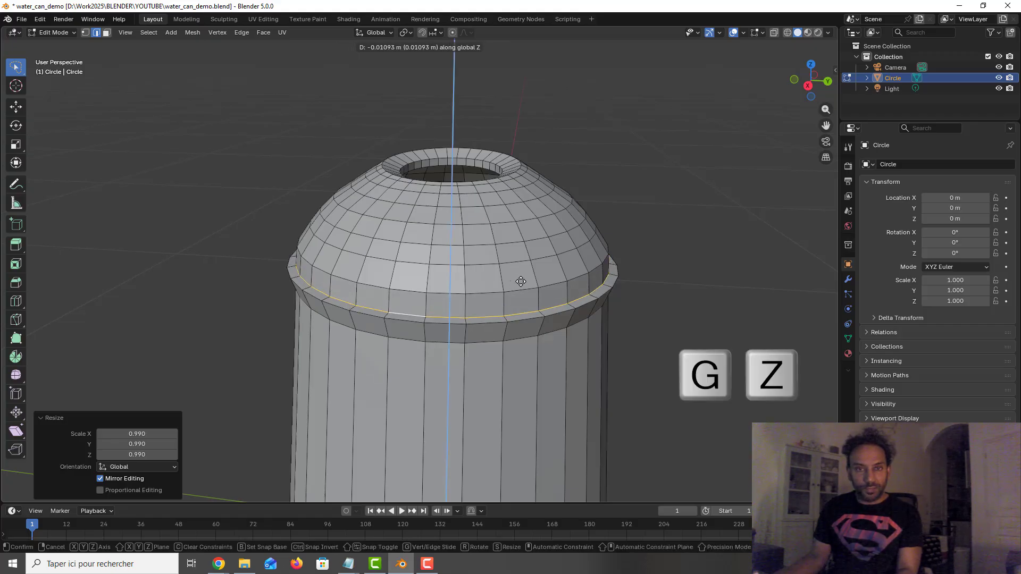
pyautogui.click(522, 282)
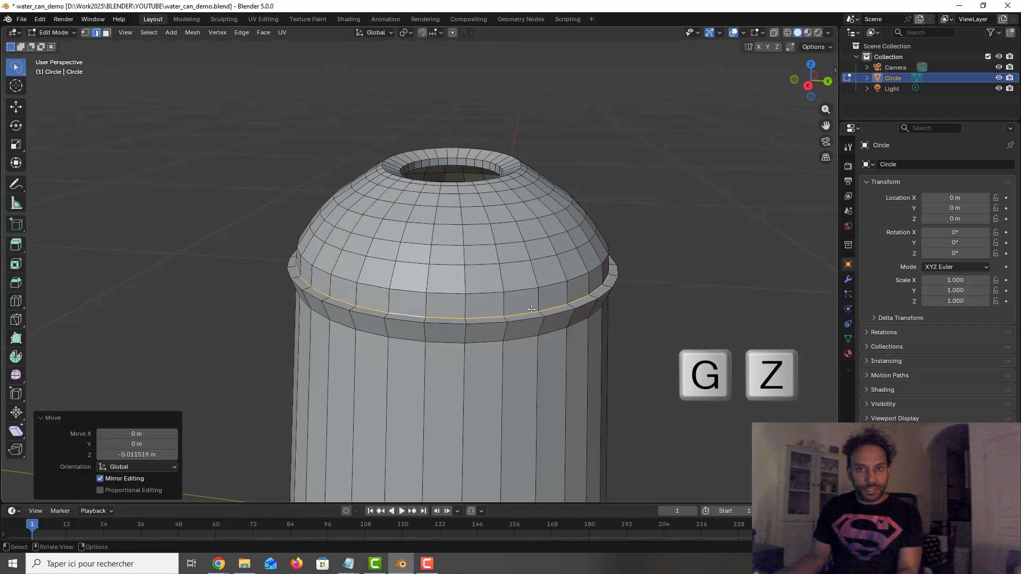
# Step: Bevel the edge loop above the ridge with 5 segments and a width of 0.002 m
pyautogui.scroll(2, 531, 309)
pyautogui.hotkey('ctrl', 'b')
pyautogui.click(738, 272)
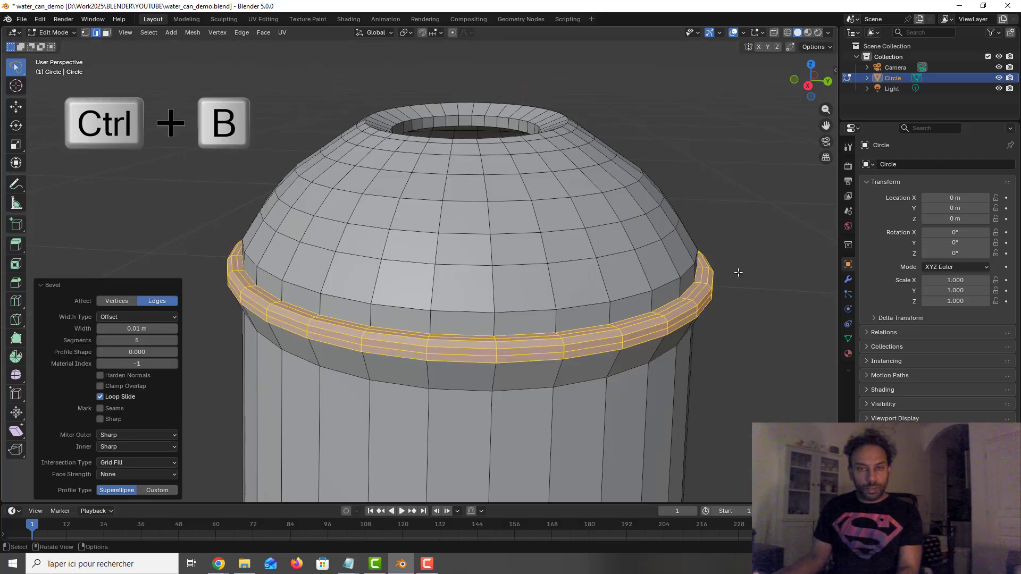
pyautogui.click(163, 328)
pyautogui.write('0.002')
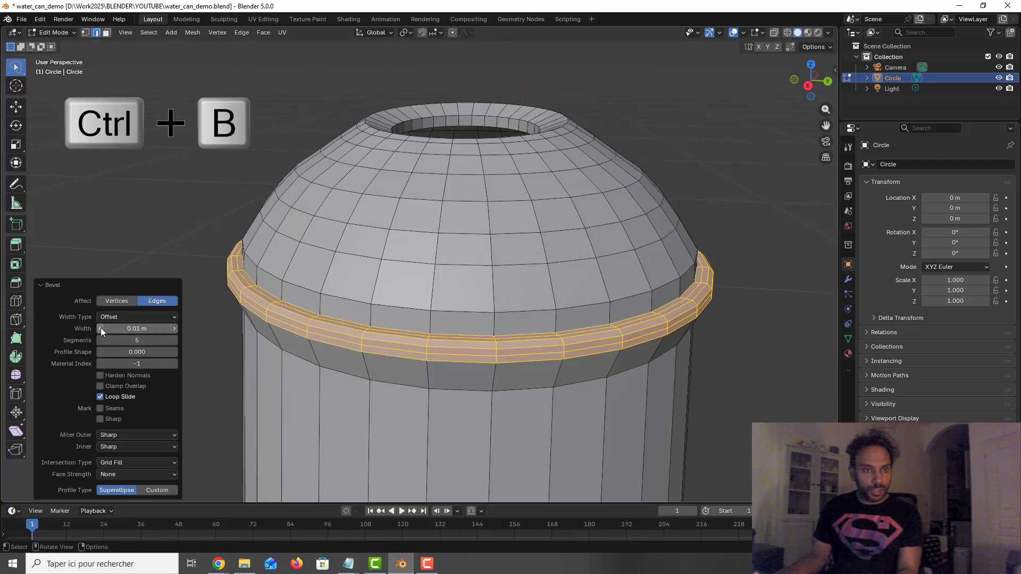
pyautogui.press('Return')
# Step: Set the bevel width of the edge loop above the ridge to 0.005 m and deselect everything
pyautogui.click(131, 328)
pyautogui.click(135, 328)
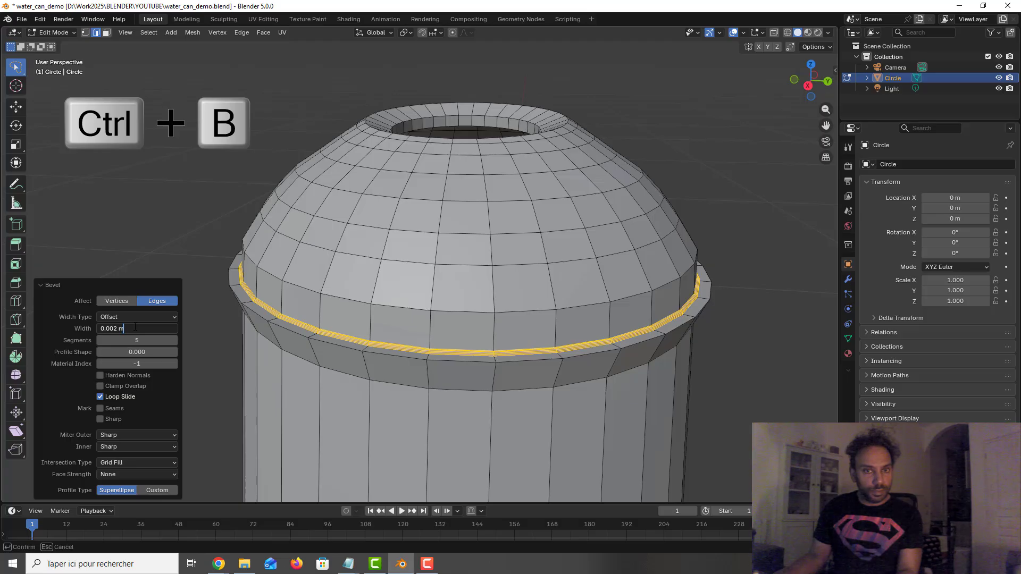
pyautogui.press('Left')
pyautogui.press('Left')
pyautogui.press('BackSpace')
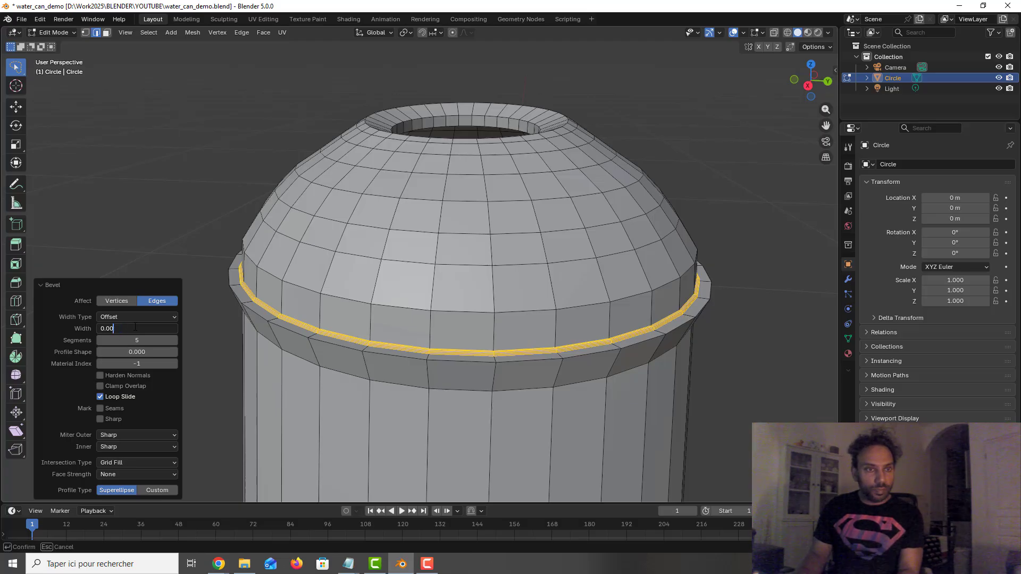
pyautogui.write('5')
pyautogui.press('Return')
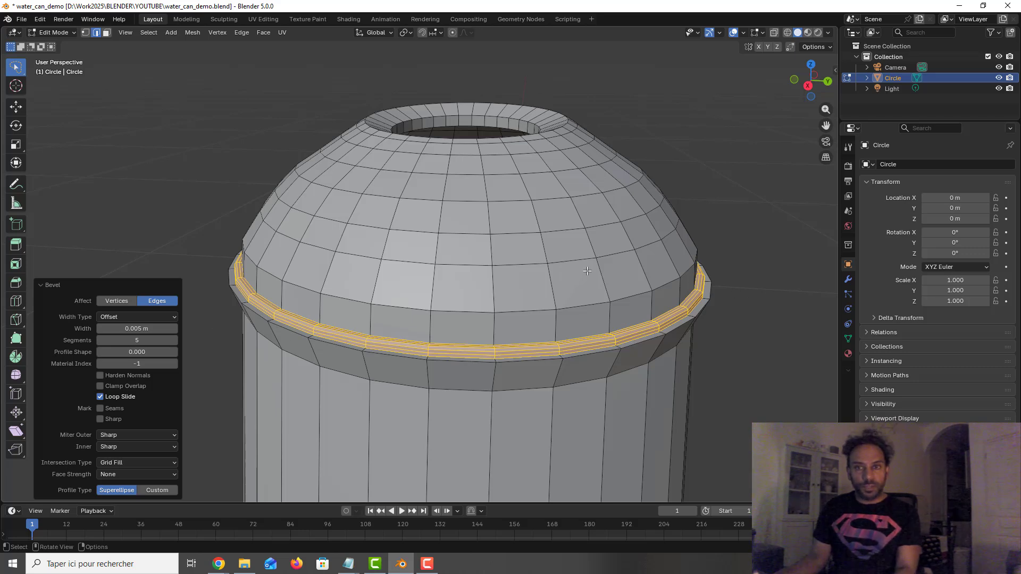
pyautogui.click(732, 232)
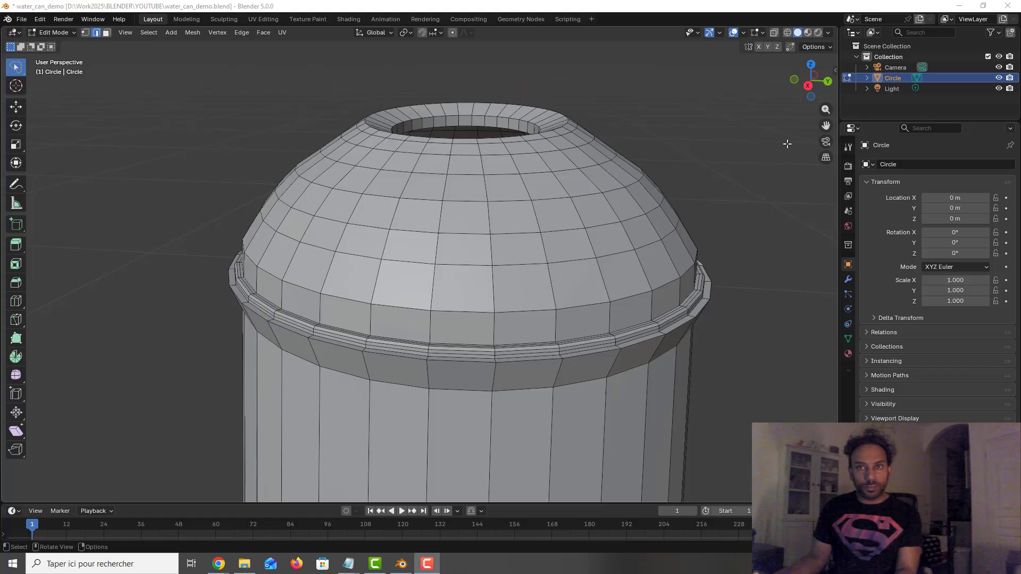
# Step: Save the watering can file under its existing name
pyautogui.click(21, 19)
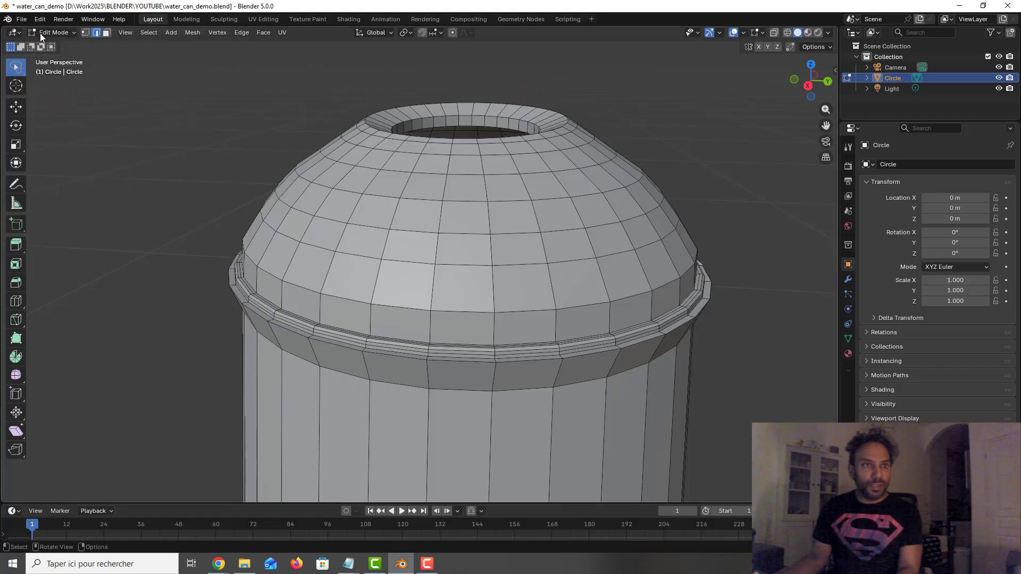
pyautogui.click(24, 18)
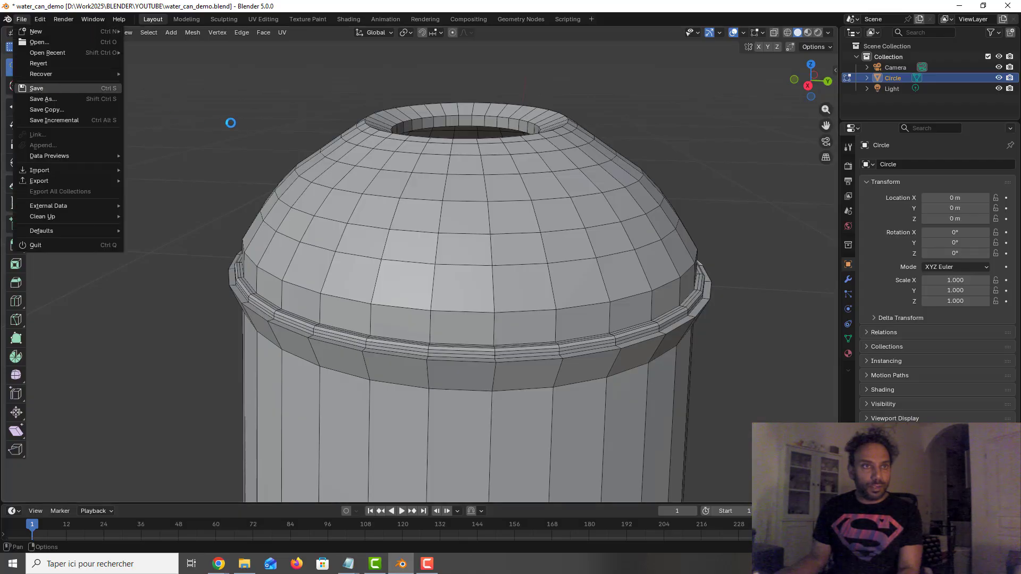
pyautogui.click(38, 88)
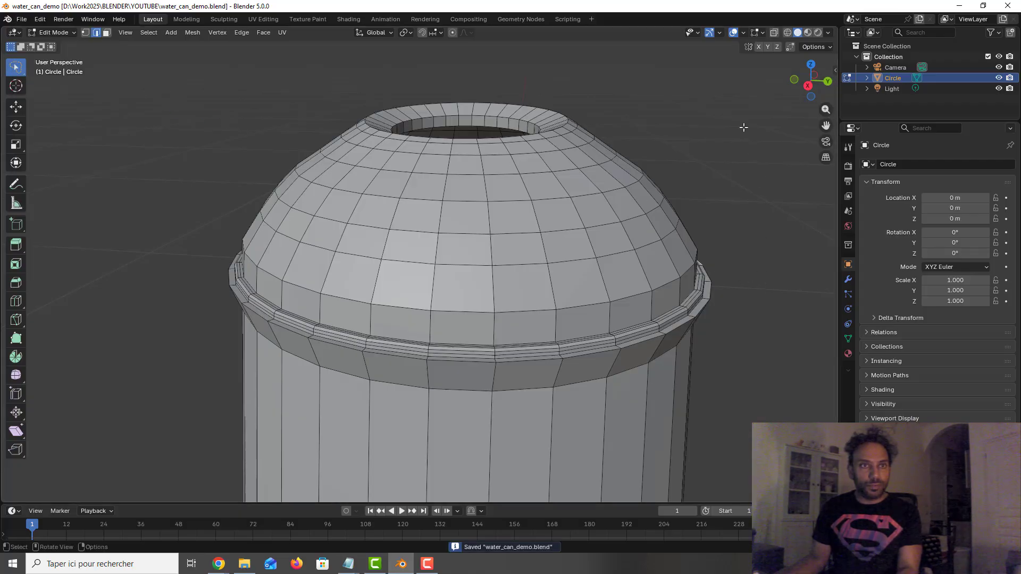
pyautogui.click(711, 170)
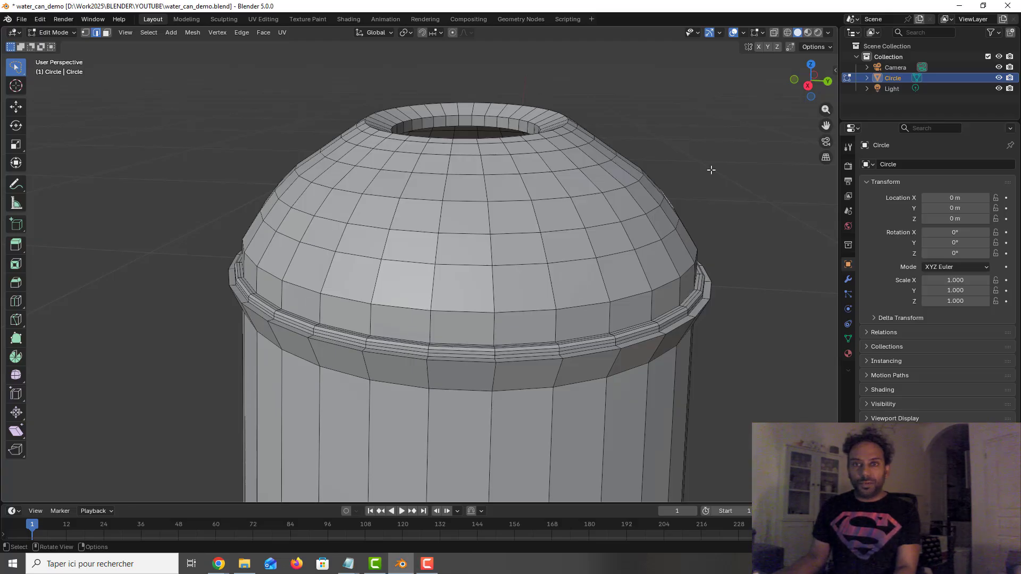
# Step: View the whole can from the front and return it to Object Mode
pyautogui.press('KP_1')
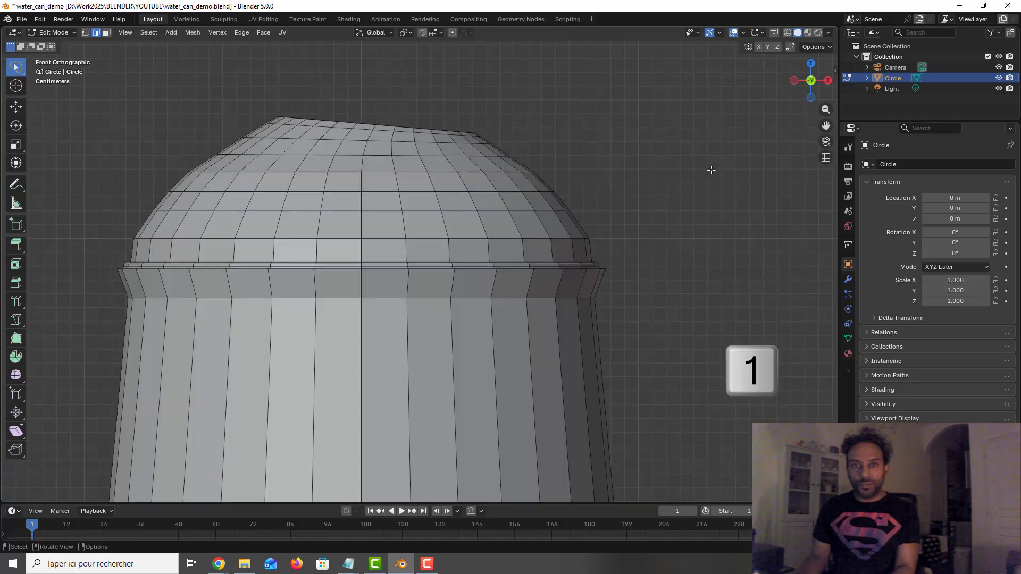
pyautogui.scroll(-5, 656, 230)
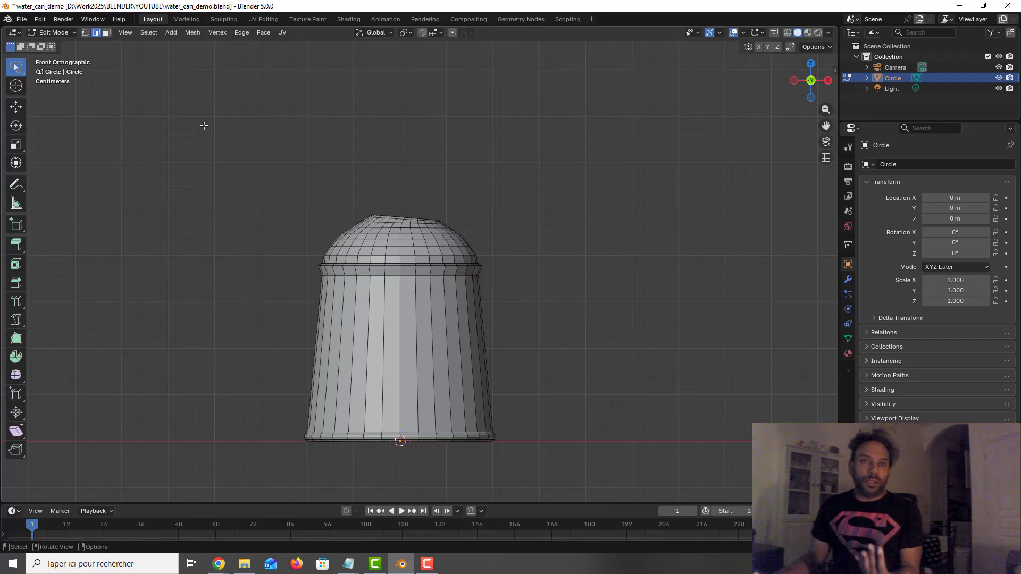
pyautogui.press('Tab')
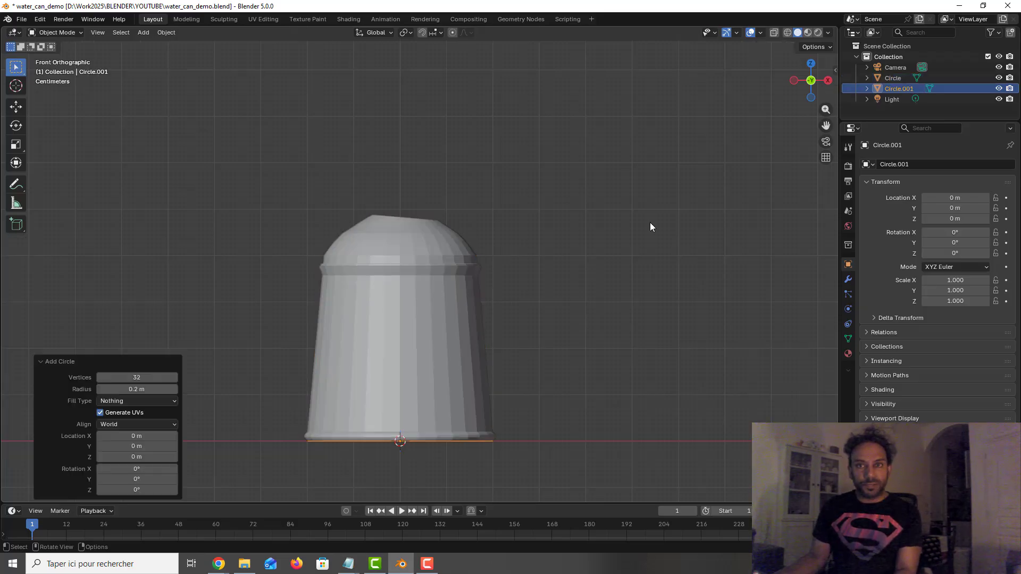
pyautogui.click(649, 223)
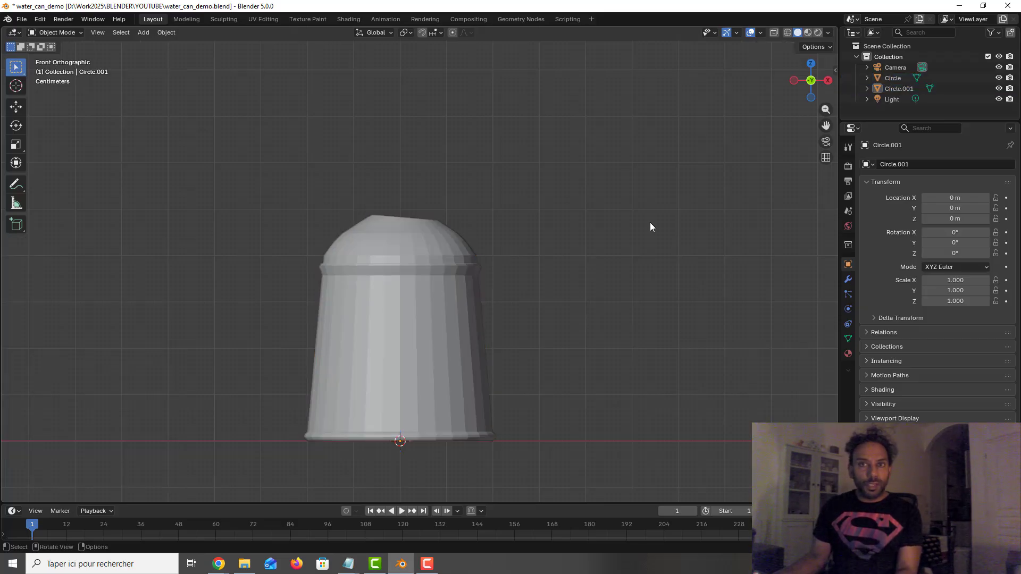
pyautogui.press('3')
pyautogui.hotkey('ctrl', 'z')
pyautogui.press('1')
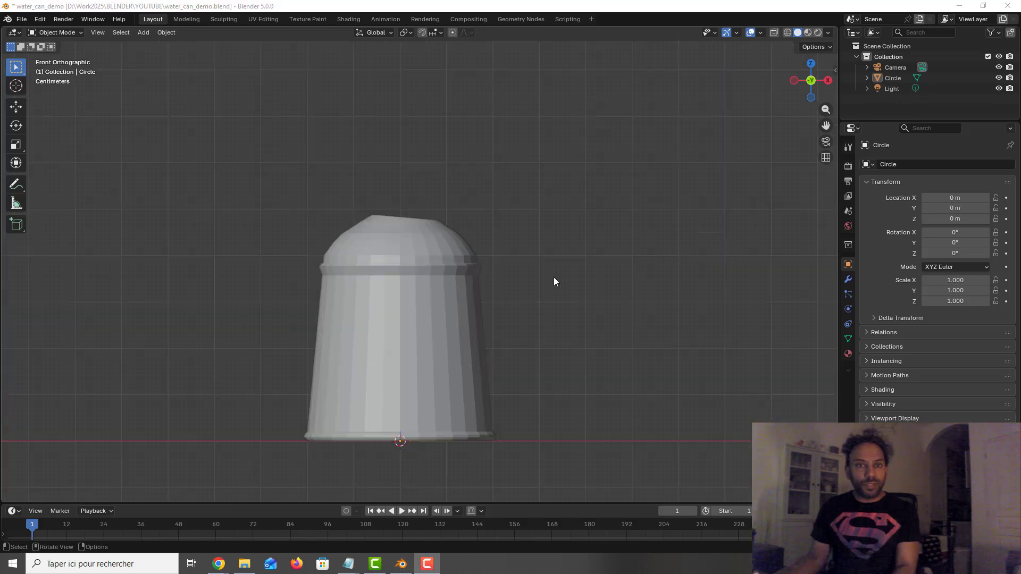
# Step: Add a mesh circle with its alignment set to View so it faces the front view
pyautogui.hotkey('shift', 'a')
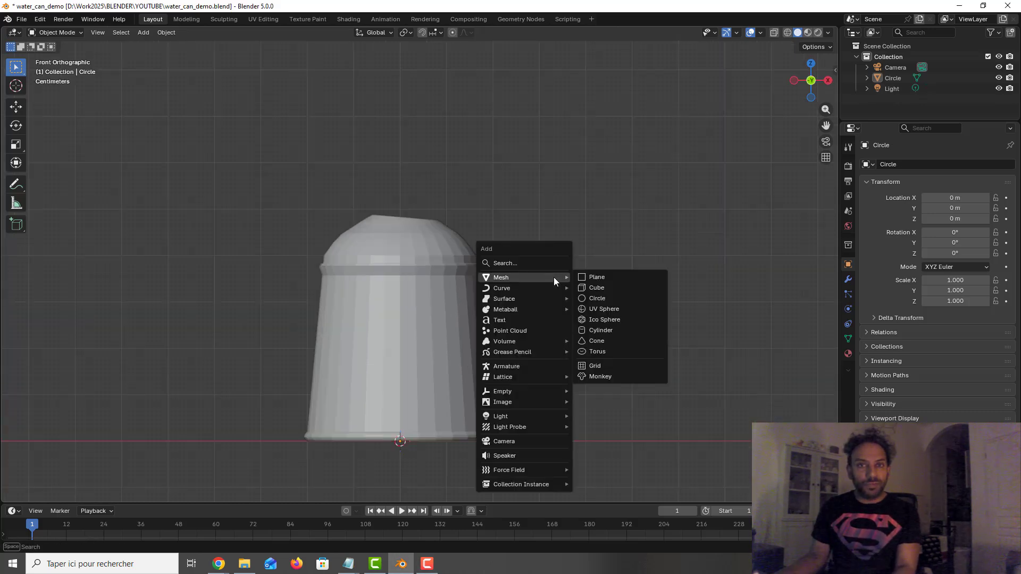
pyautogui.click(606, 298)
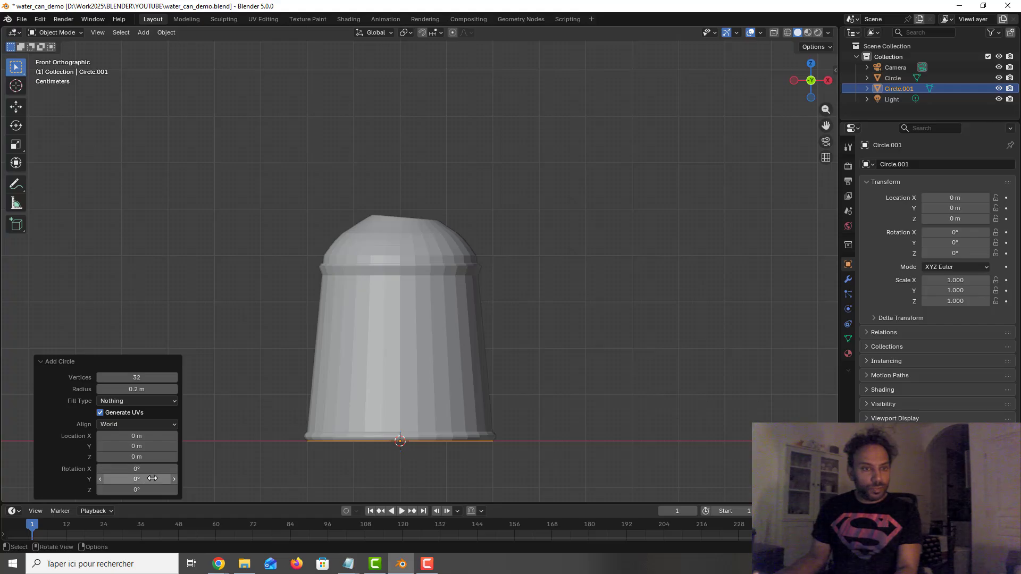
pyautogui.click(166, 424)
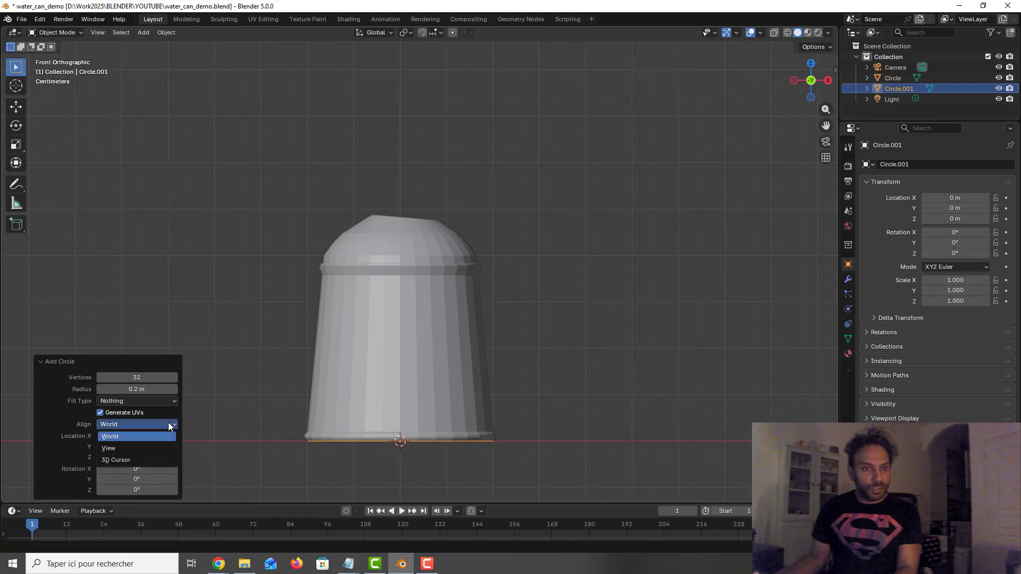
pyautogui.click(148, 447)
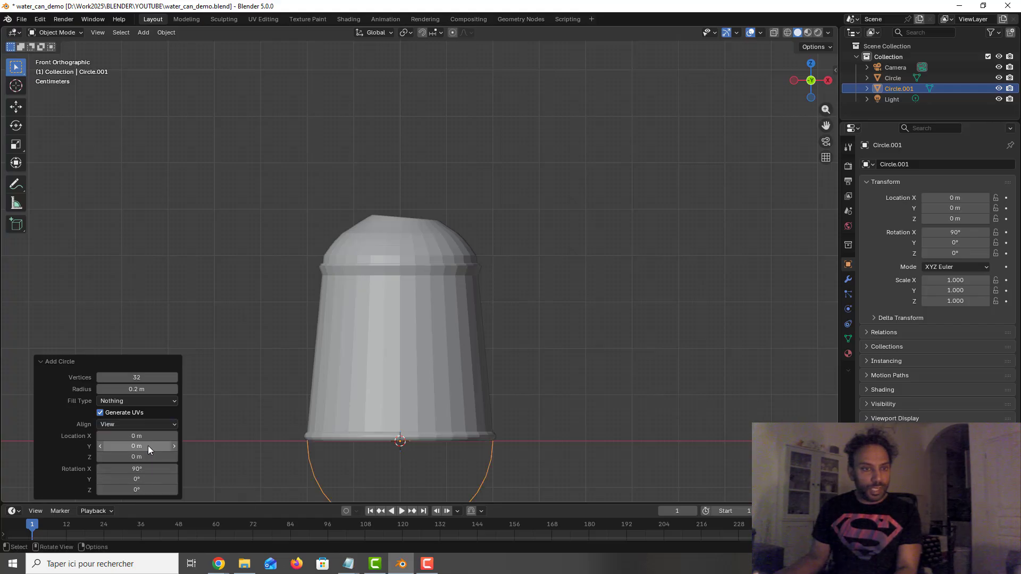
# Step: Rotate the new mesh circle 90° about the Z axis and view it from the right side
pyautogui.click(556, 365)
pyautogui.click(490, 457)
pyautogui.press('KP_3')
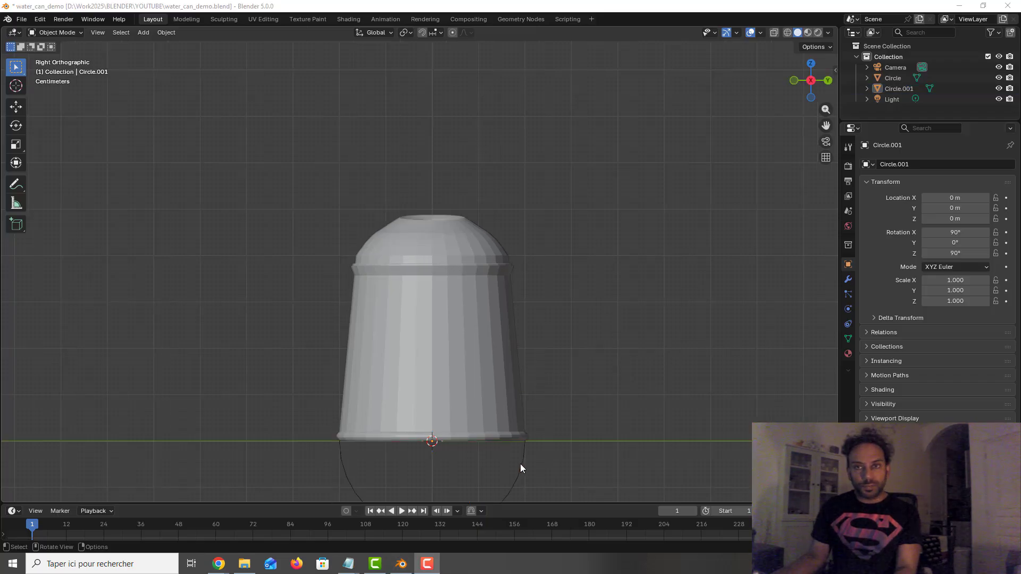
pyautogui.write('rz90')
pyautogui.press('Return')
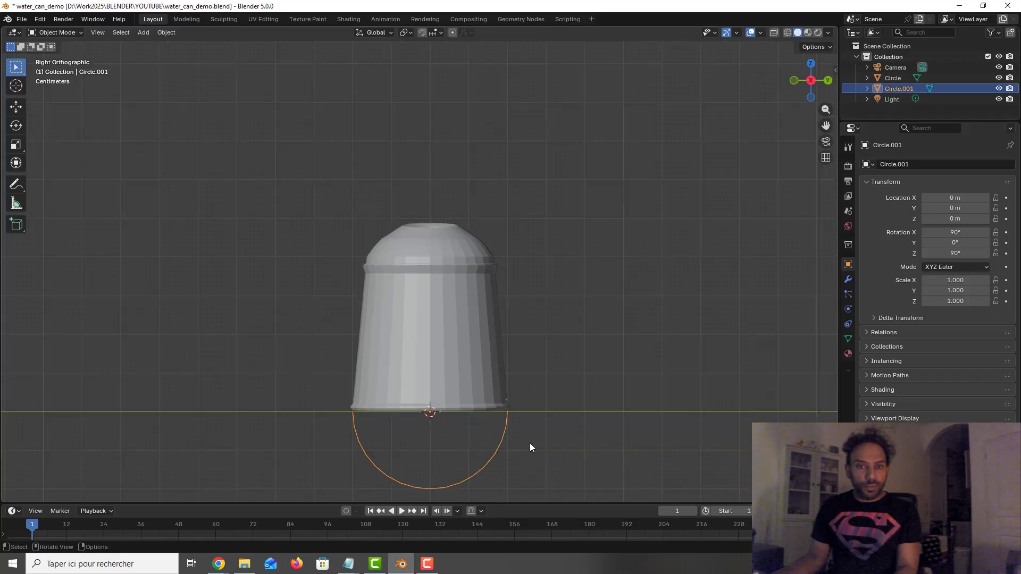
# Step: Place the mesh circle beside the can's upper part at about Y 0.337 m, Z 0.46 m and enlarge it to a scale of about 2.16
pyautogui.press('g')
pyautogui.click(636, 282)
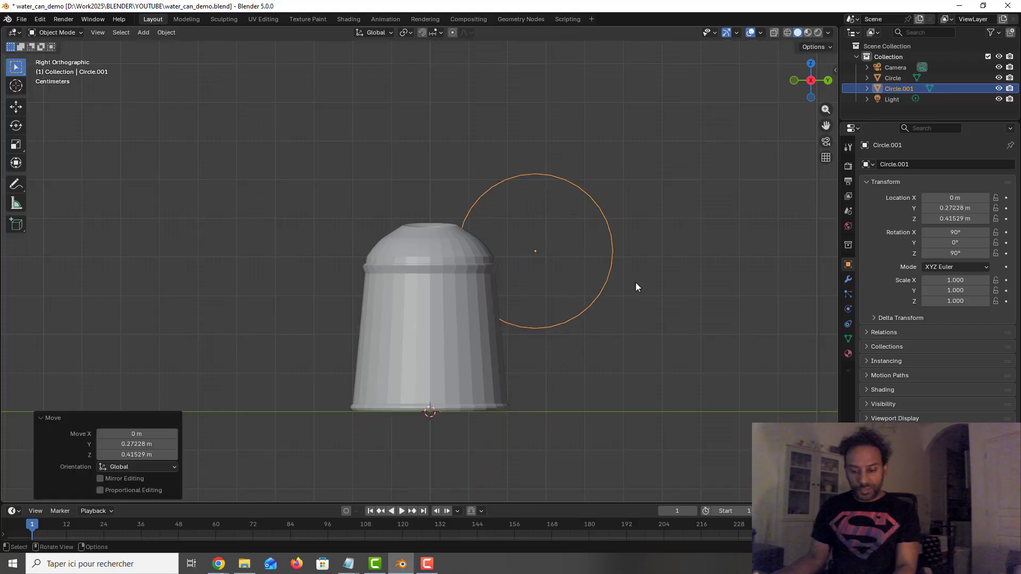
pyautogui.scroll(-2, 636, 287)
pyautogui.press('s')
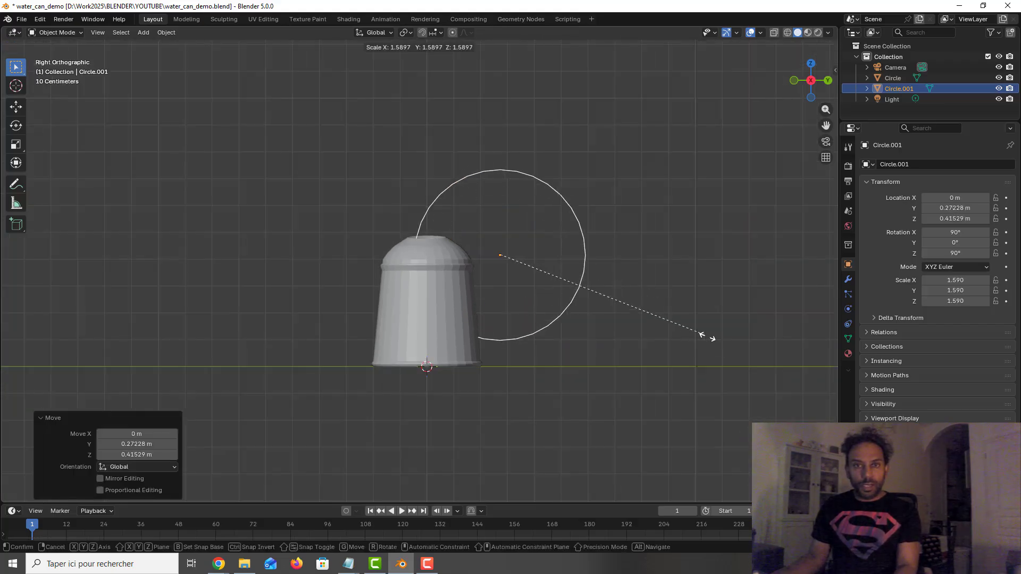
pyautogui.click(743, 365)
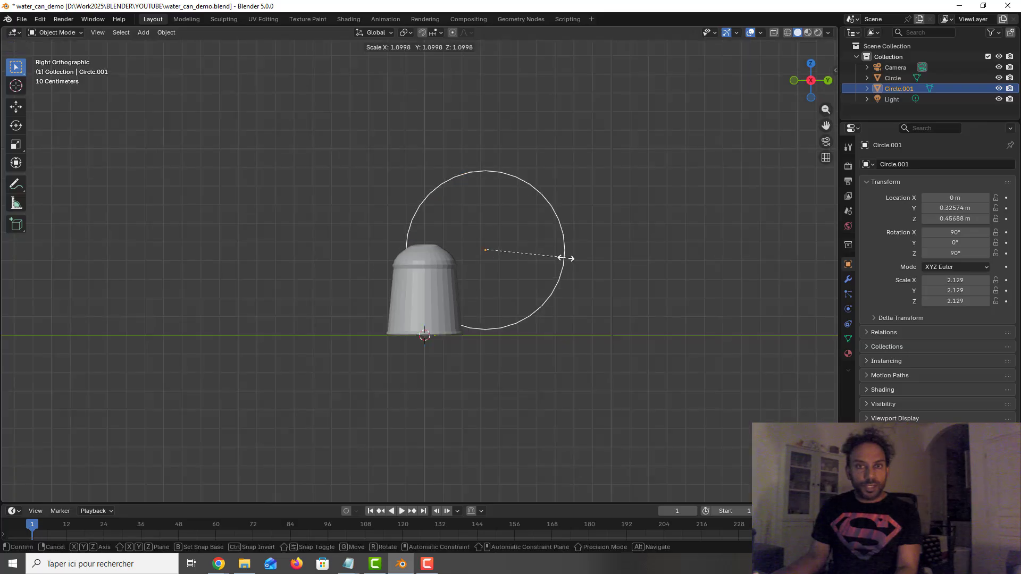
pyautogui.click(567, 261)
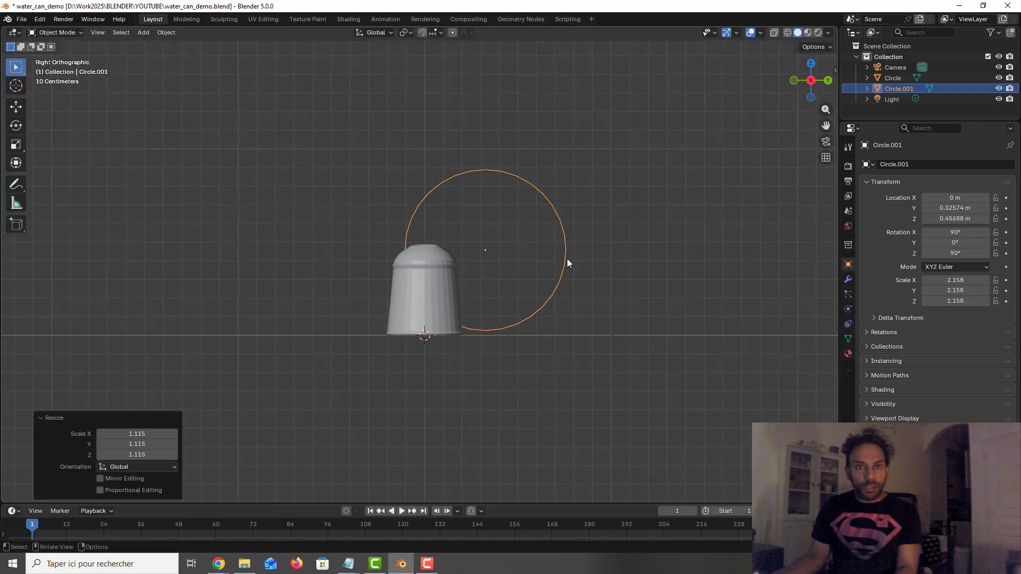
pyautogui.press('g')
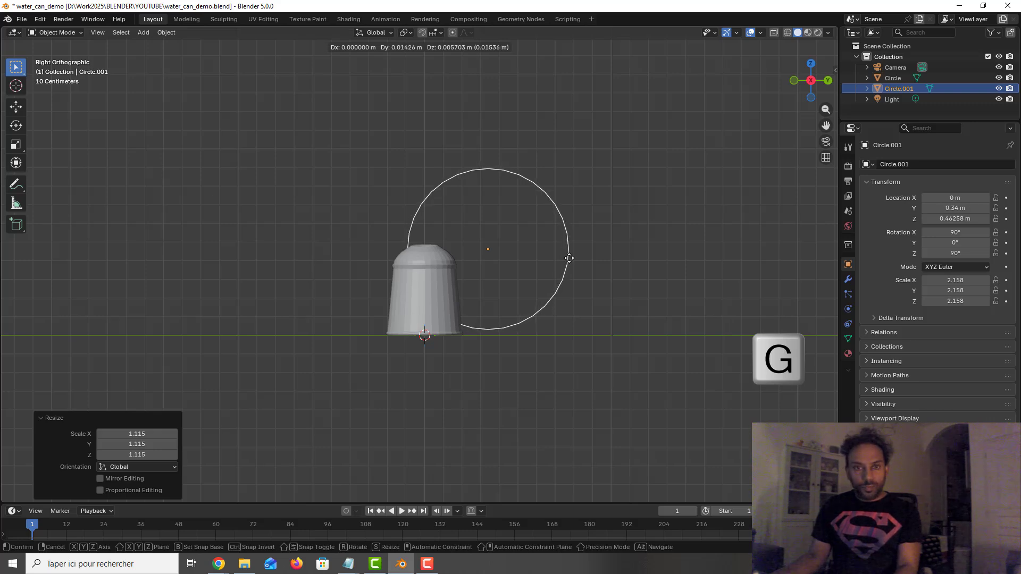
pyautogui.click(569, 262)
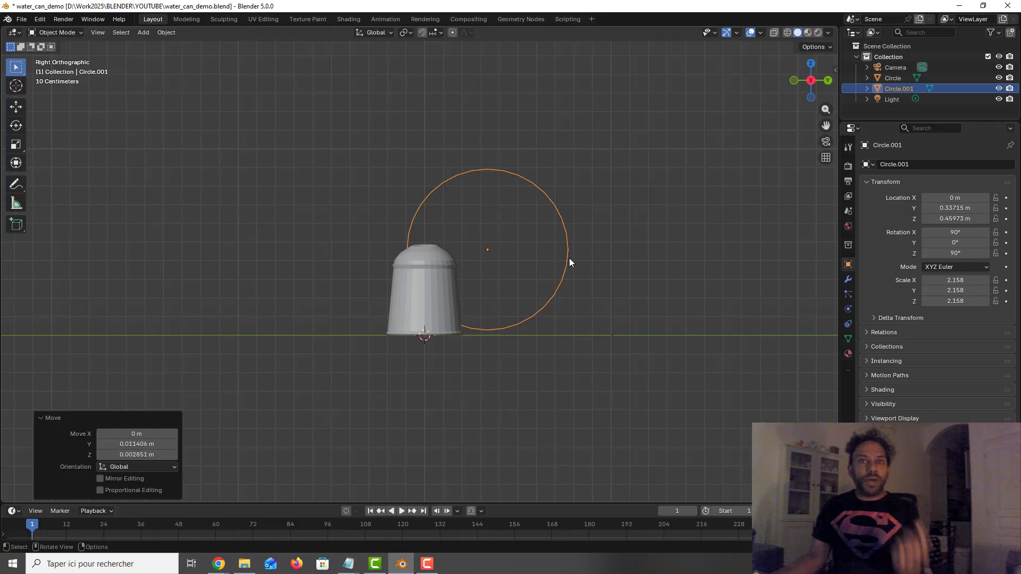
# Step: Snap the 3D cursor to the origin of the selected mesh circle
pyautogui.hotkey('shift', 's')
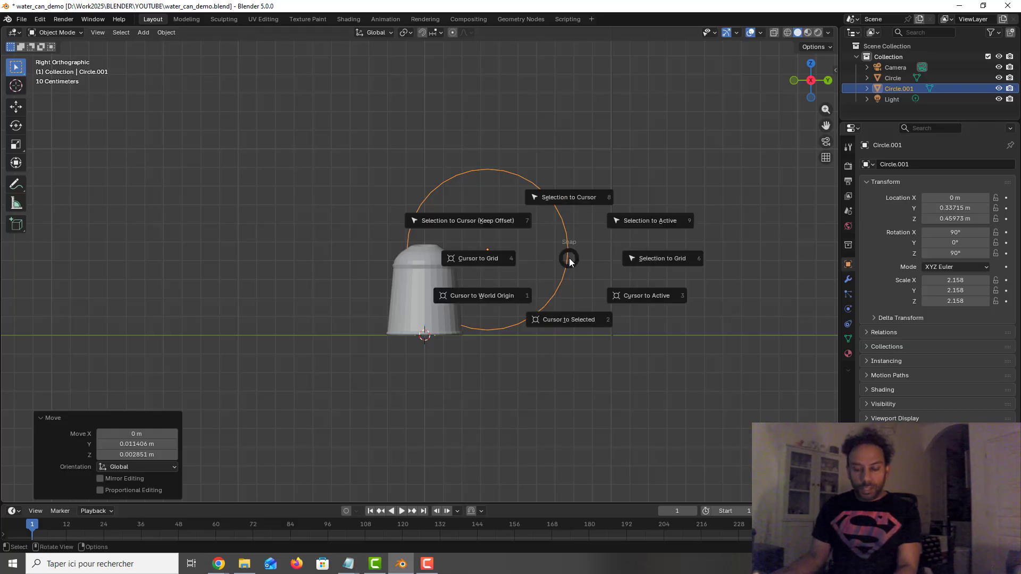
pyautogui.click(574, 321)
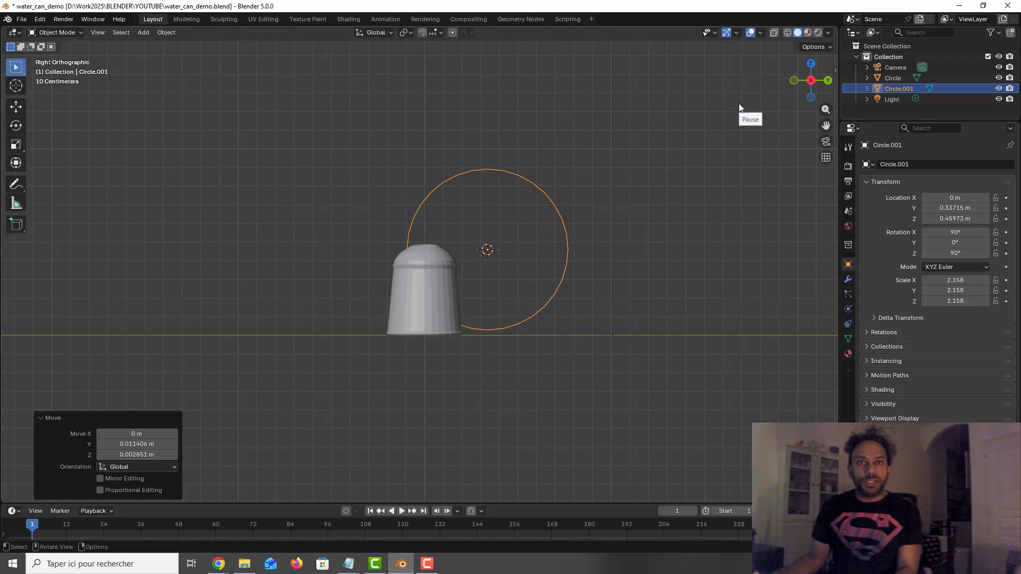
pyautogui.click(558, 212)
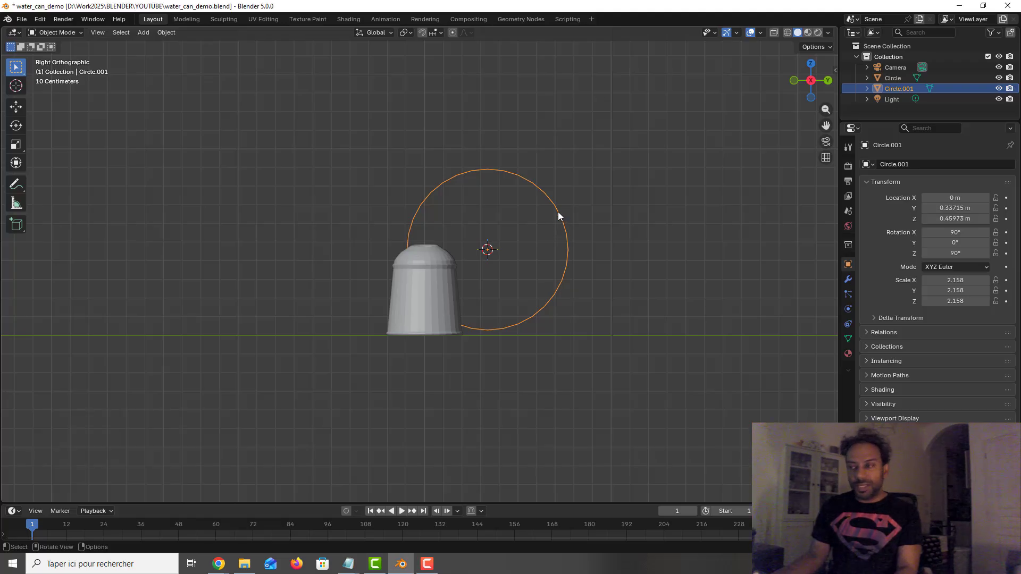
# Step: Add a Bézier circle at the 3D cursor with its alignment set to View
pyautogui.hotkey('shift', 'a')
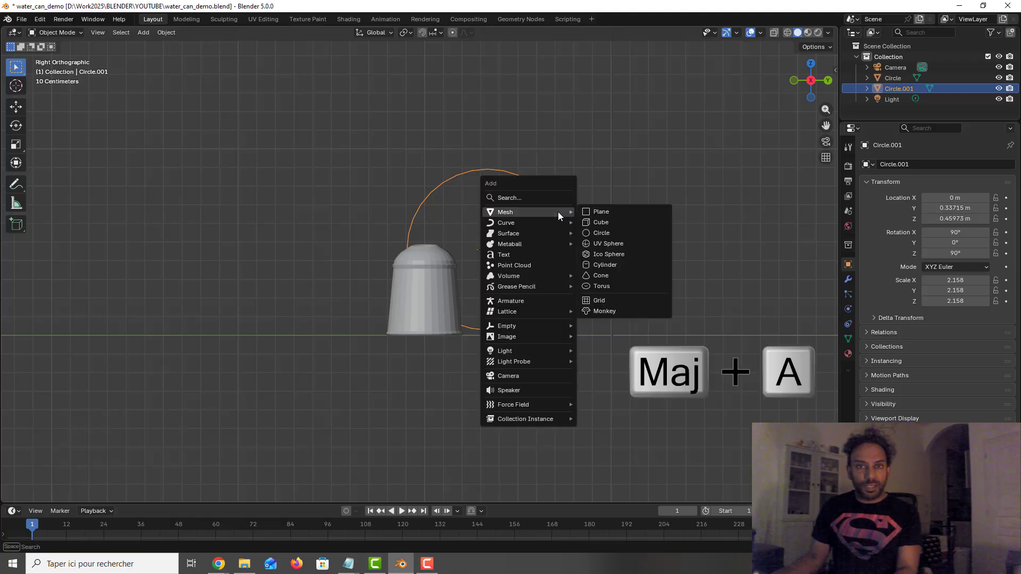
pyautogui.moveTo(531, 223)
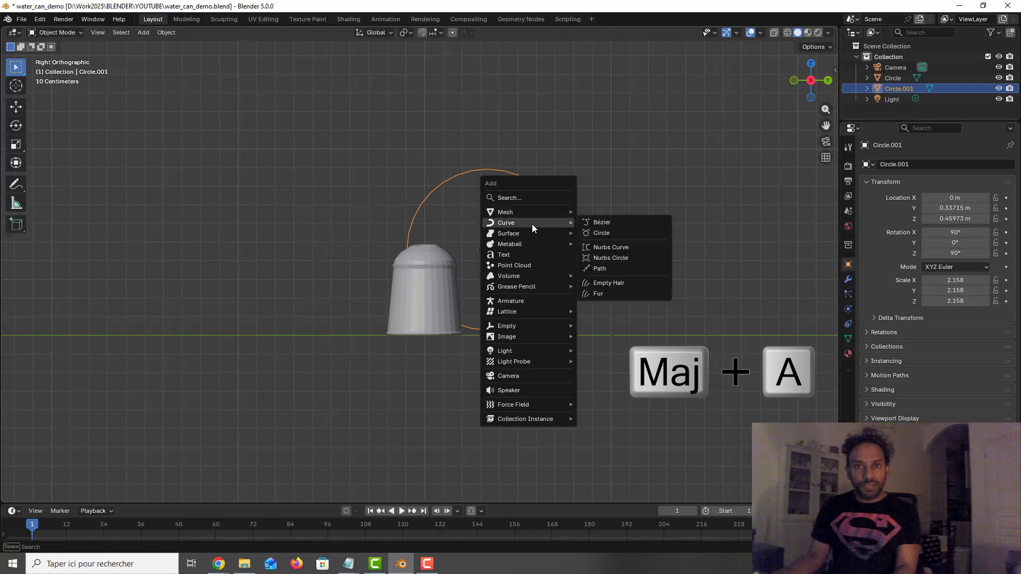
pyautogui.click(588, 232)
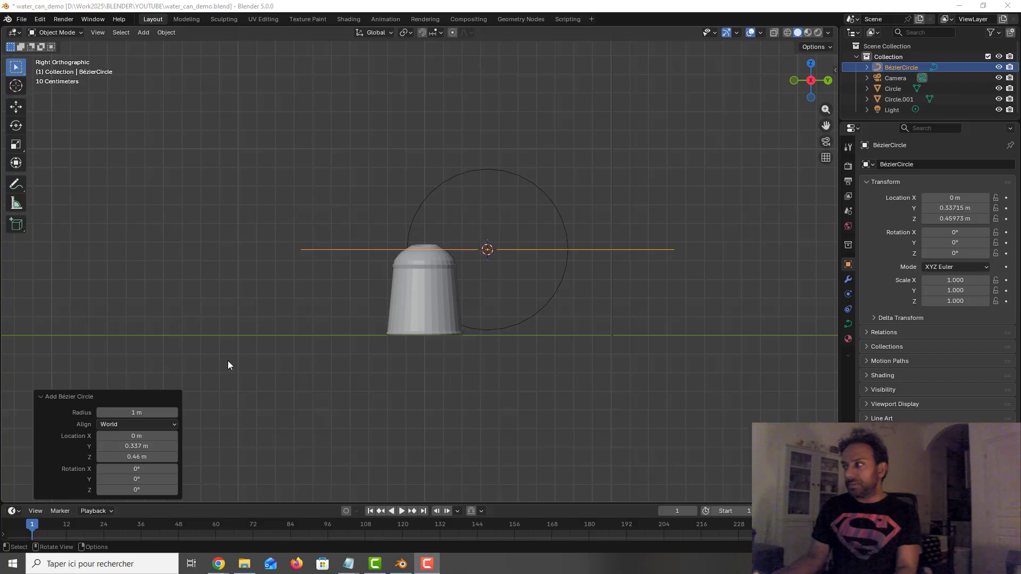
pyautogui.click(167, 423)
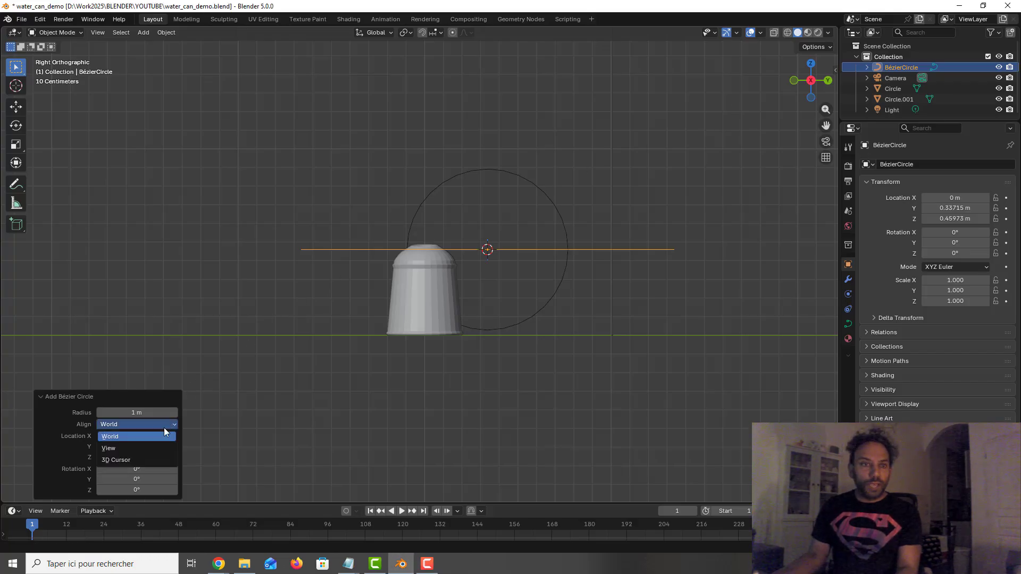
pyautogui.click(152, 449)
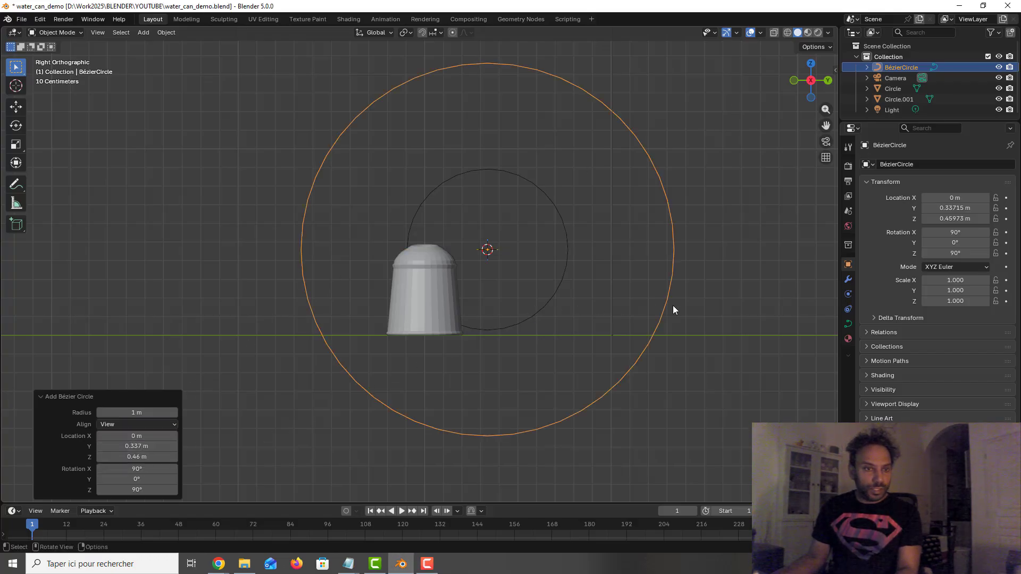
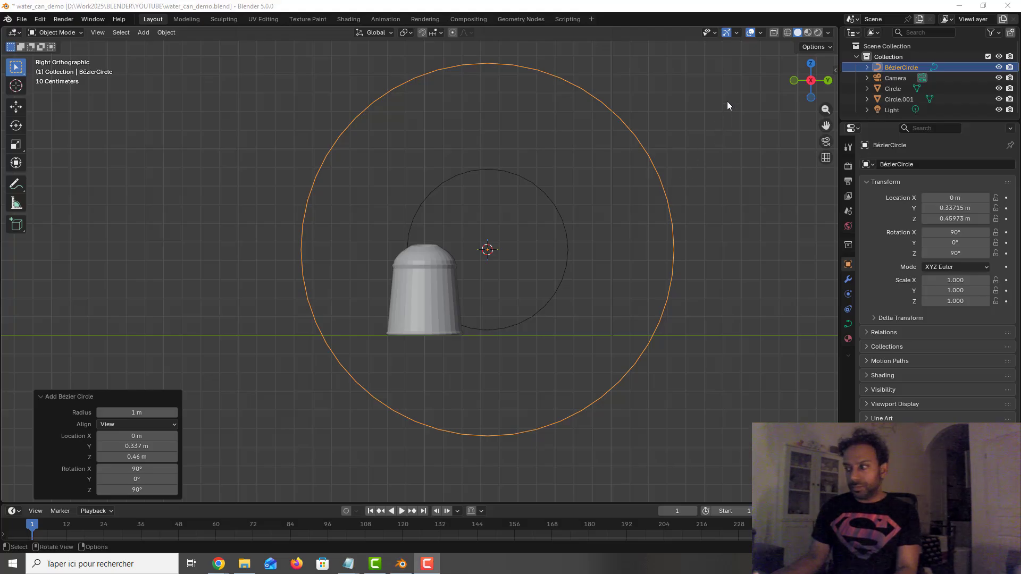
# Step: Scale the Bézier circle to about 0.432 so it matches the mesh circle's size
pyautogui.click(667, 196)
pyautogui.press('s')
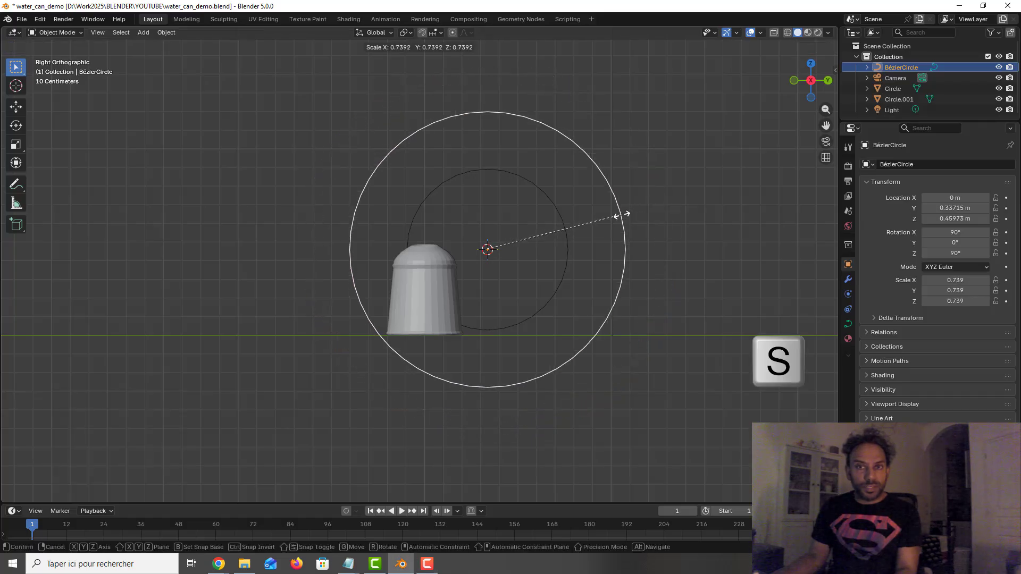
pyautogui.click(569, 247)
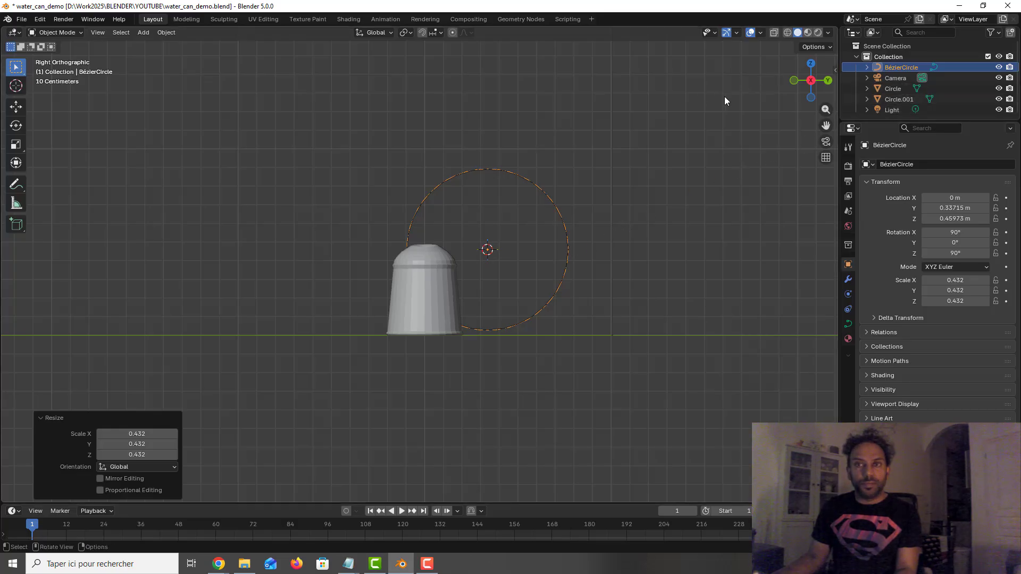
# Step: Enter Edit Mode on the Bézier circle and set the handle type of all its control points to Free
pyautogui.scroll(1, 543, 210)
pyautogui.press('Tab')
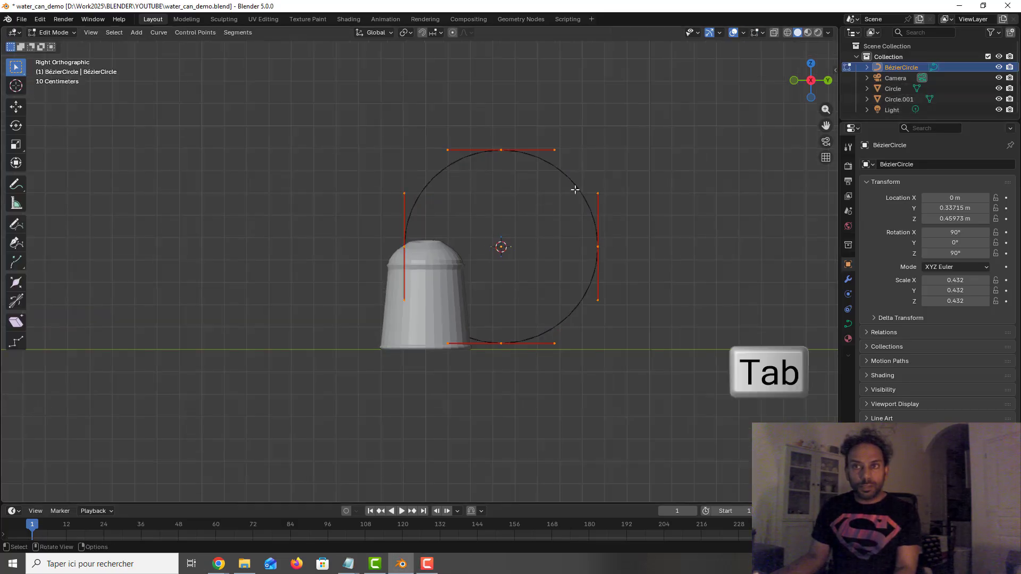
pyautogui.press('a')
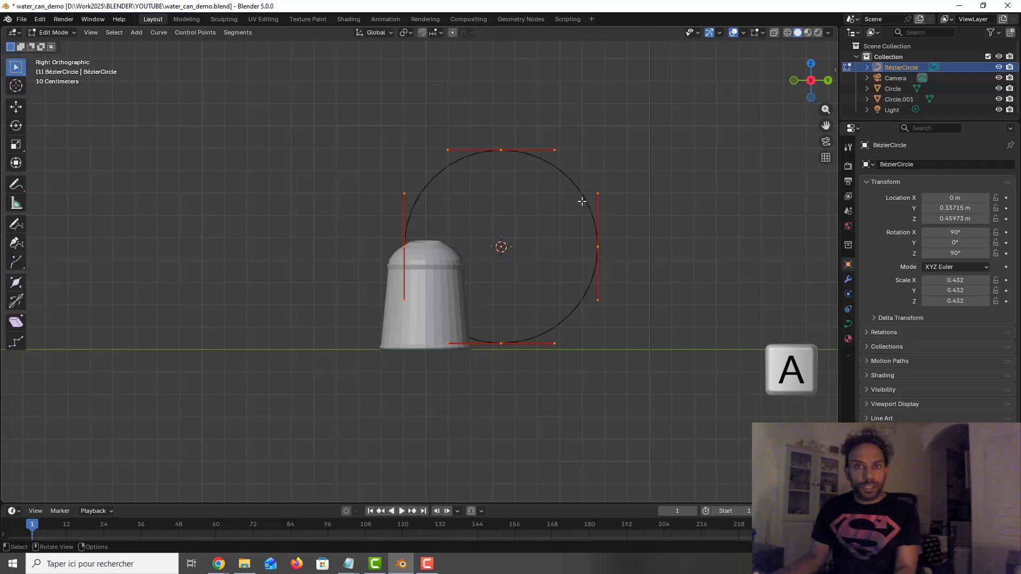
pyautogui.moveTo(373, 139); pyautogui.dragTo(666, 410)
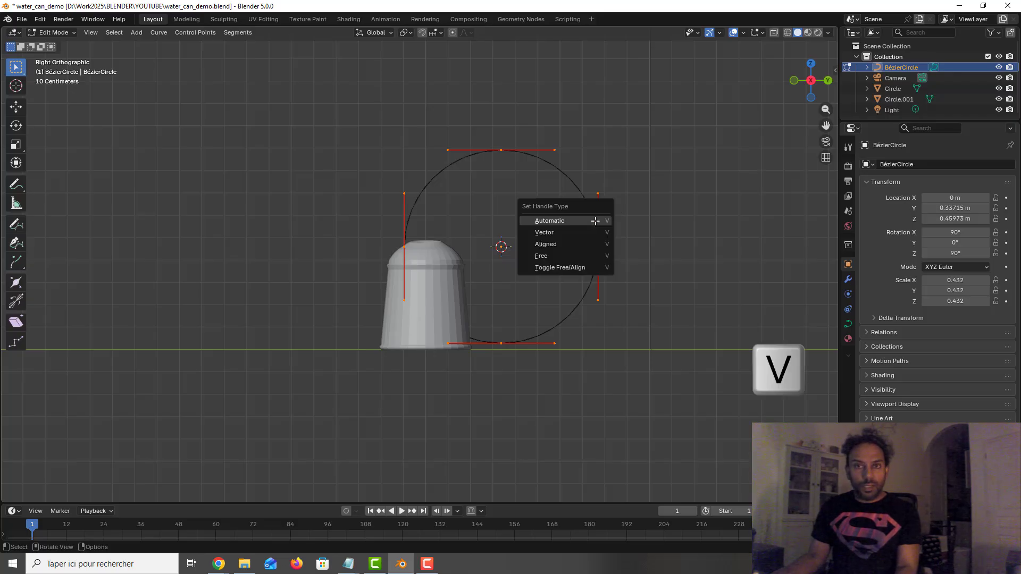
pyautogui.press('v')
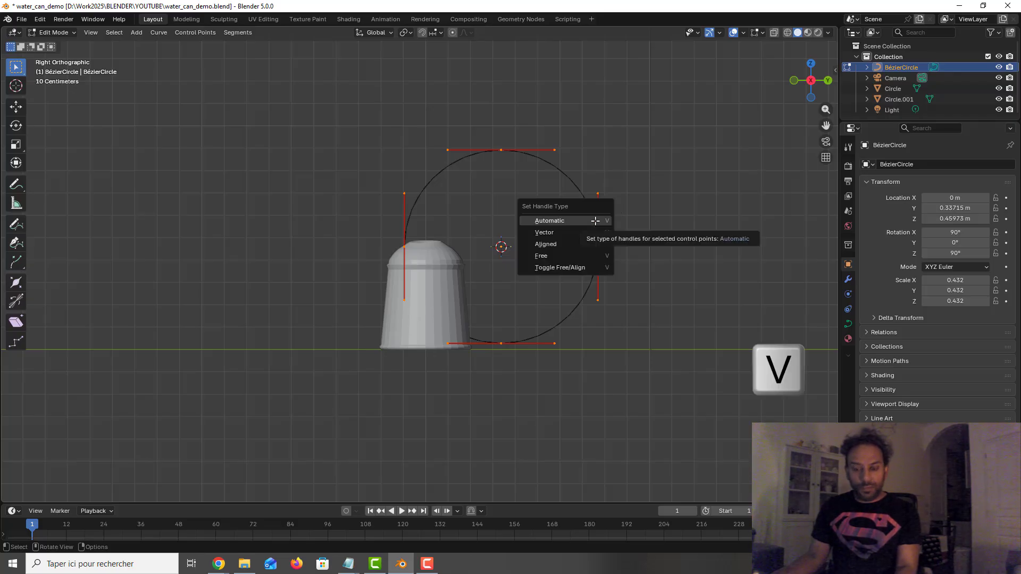
pyautogui.click(583, 256)
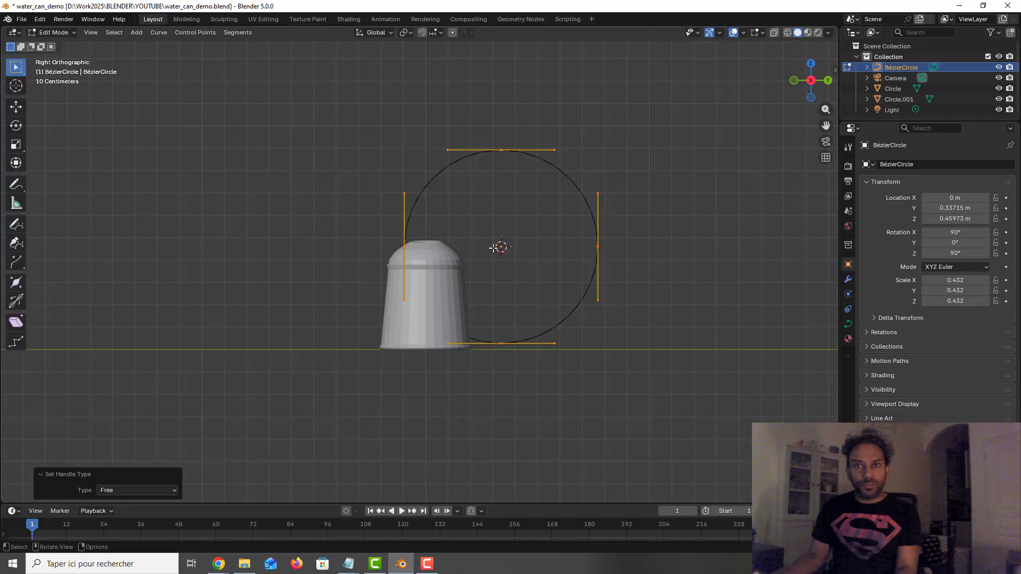
# Step: Show the viewport in Material Preview shading and subdivide all segments of the Bézier circle with 1 cut
pyautogui.click(808, 33)
pyautogui.rightClick(547, 161)
pyautogui.click(540, 163)
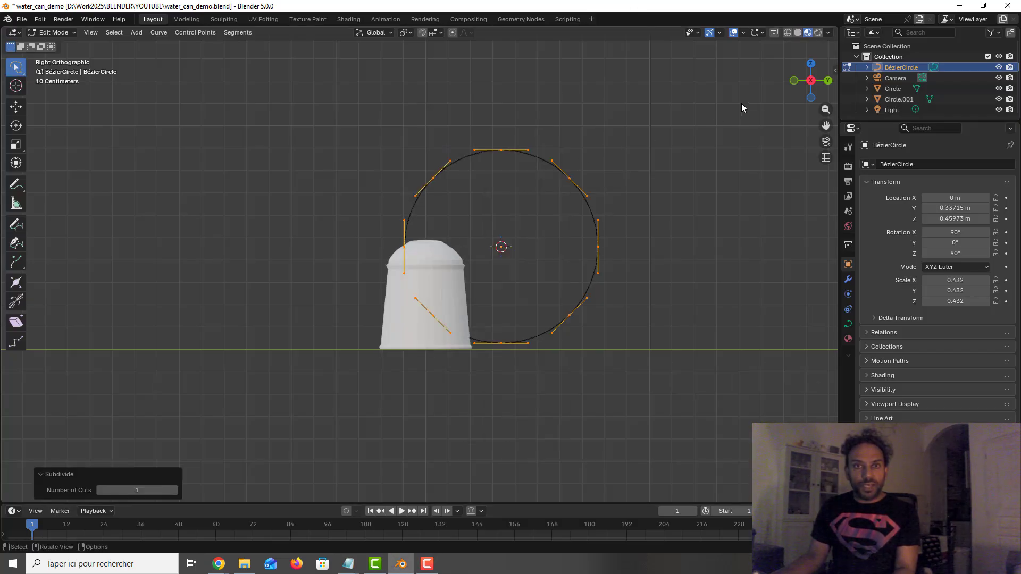
pyautogui.press('F9')
# Step: Split off the circle's left, lower-left and bottom control points and move them about -1.21 m in Y, away from the can
pyautogui.click(399, 245)
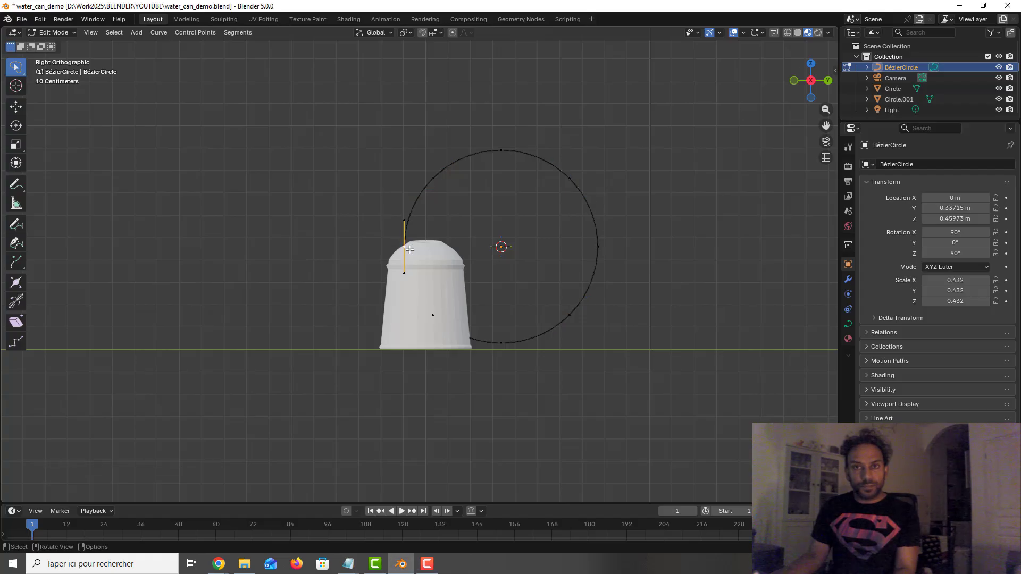
pyautogui.keyDown('shift'); pyautogui.click(433, 316); pyautogui.keyUp('shift')
pyautogui.keyDown('shift'); pyautogui.click(500, 343); pyautogui.keyUp('shift')
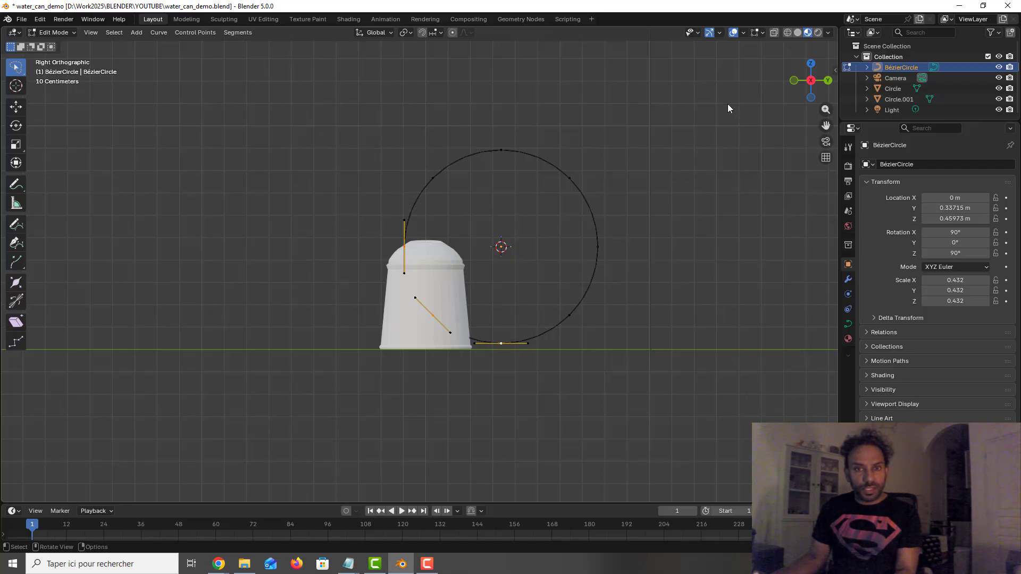
pyautogui.rightClick(465, 264)
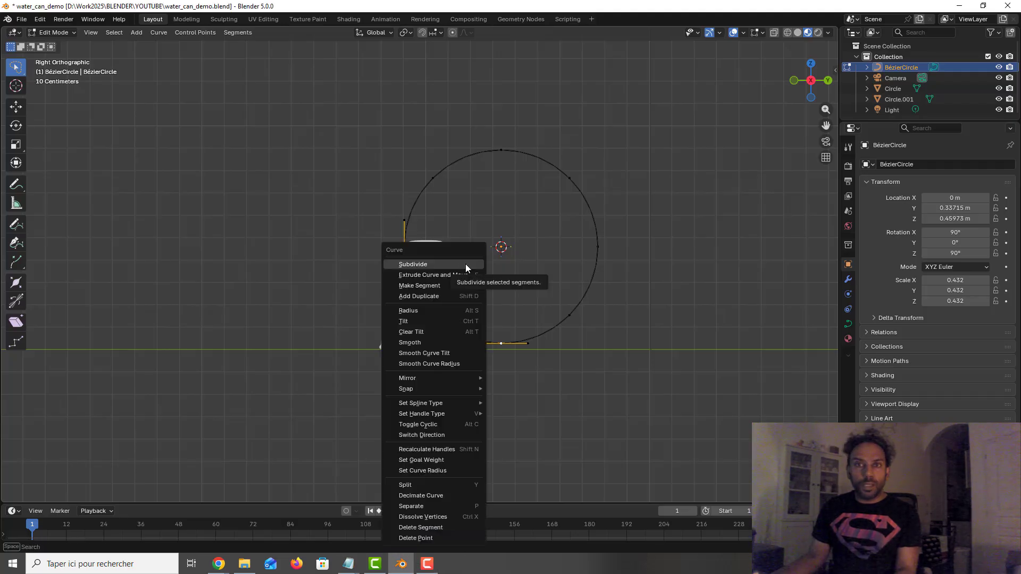
pyautogui.click(435, 488)
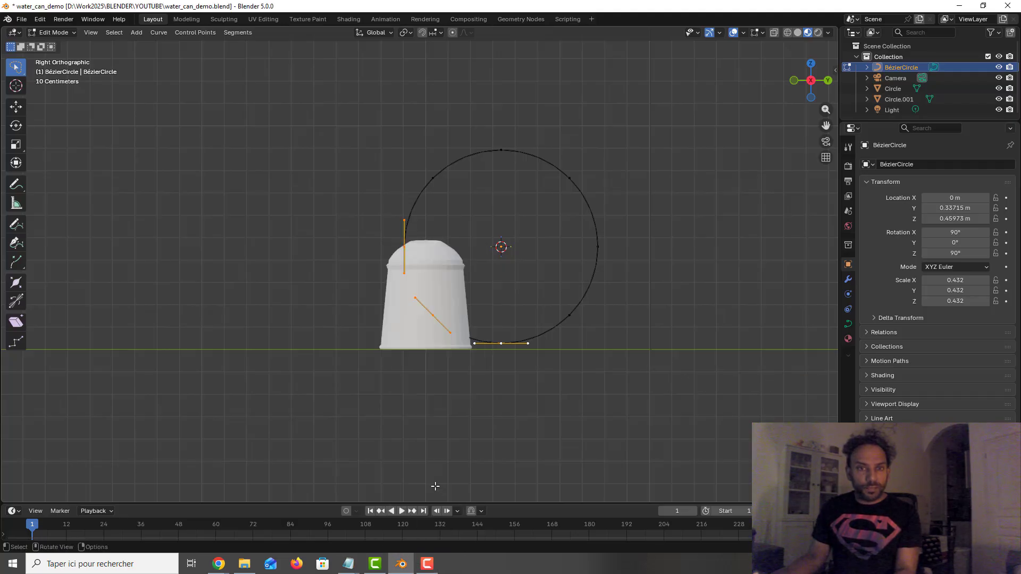
pyautogui.press('g')
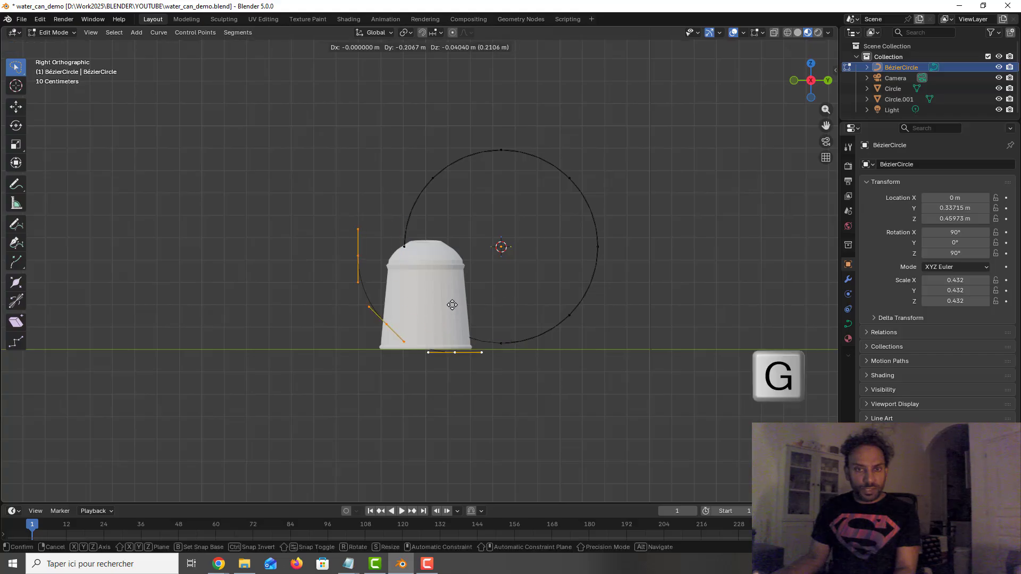
pyautogui.click(239, 299)
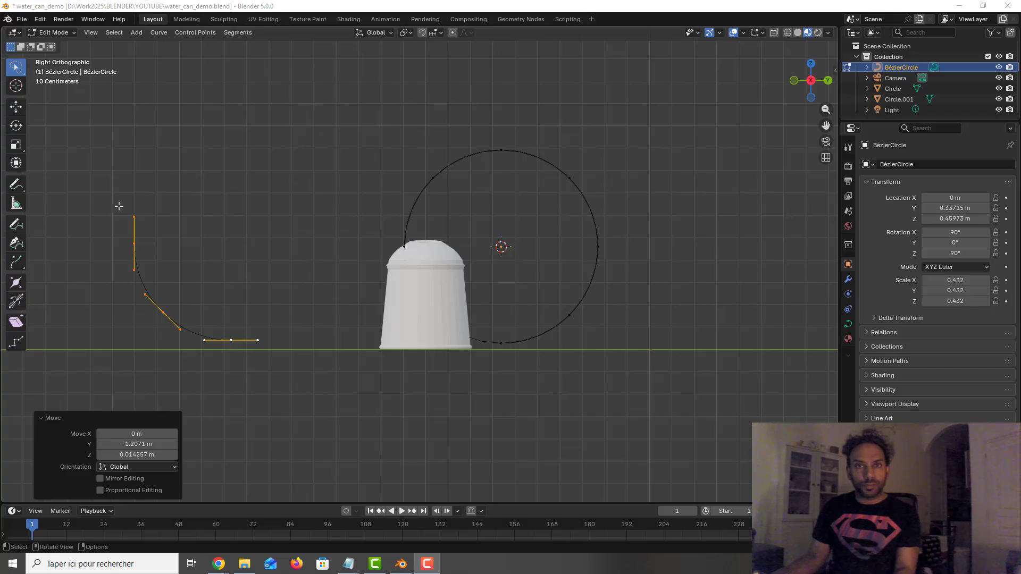
# Step: Delete the vertices of the split-off curve piece beside the can
pyautogui.moveTo(118, 206)
pyautogui.mouseDown()
pyautogui.moveTo(269, 388)
pyautogui.moveTo(107, 296)
pyautogui.moveTo(187, 279)
pyautogui.mouseUp()
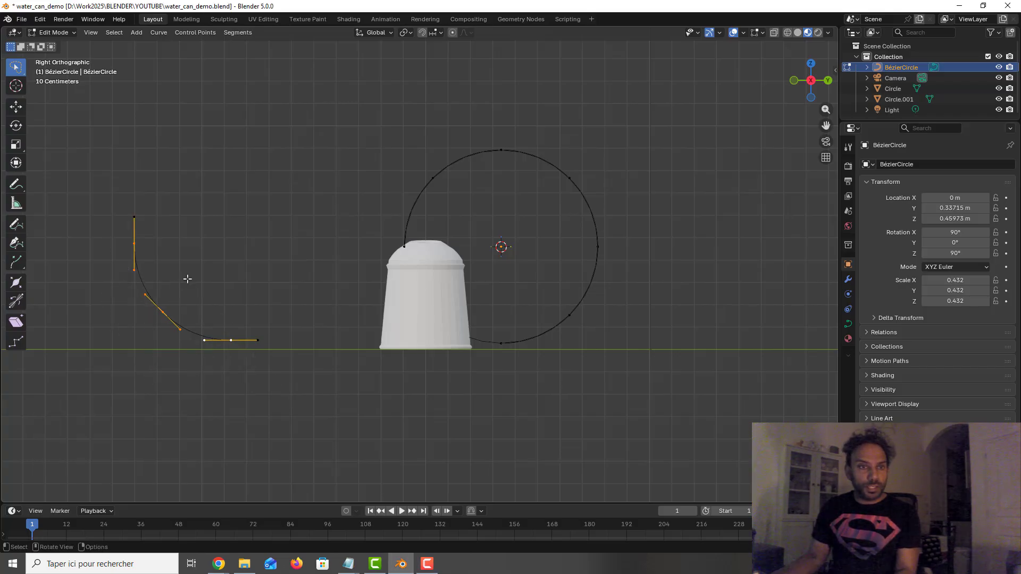
pyautogui.press('x')
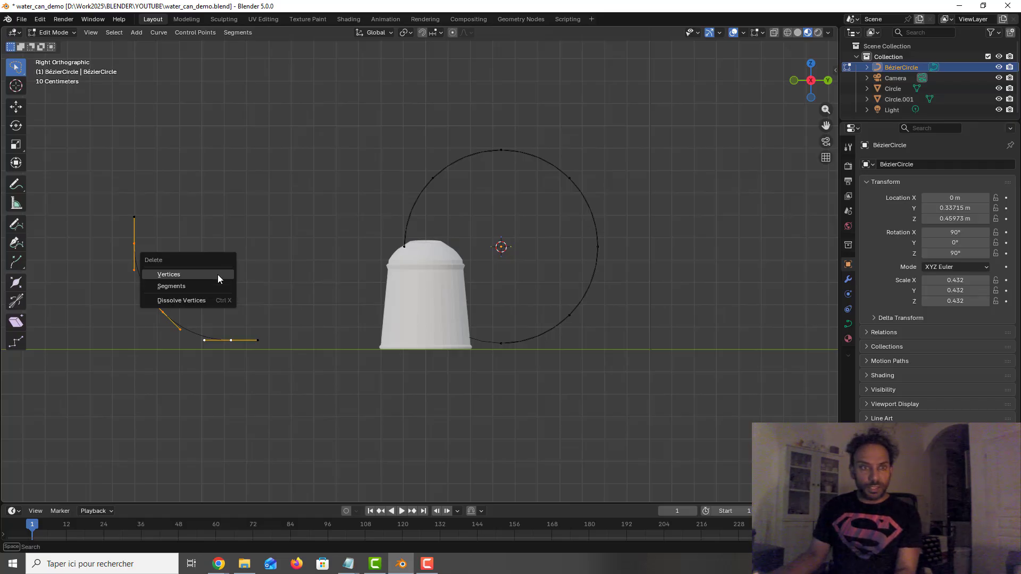
pyautogui.click(218, 274)
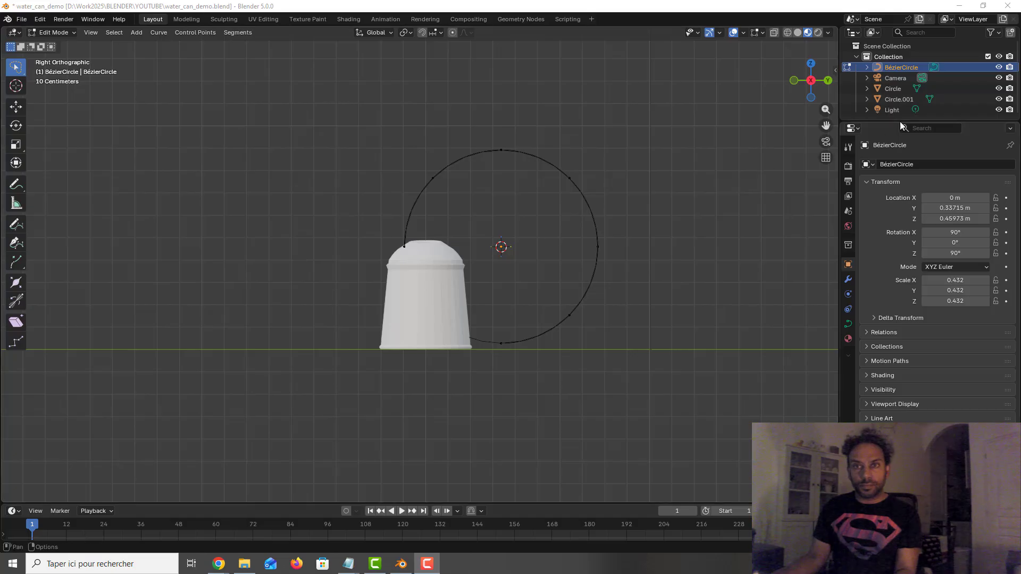
# Step: Hide the mesh circle Circle.001 and show the viewport in Solid shading with X-ray enabled
pyautogui.click(998, 100)
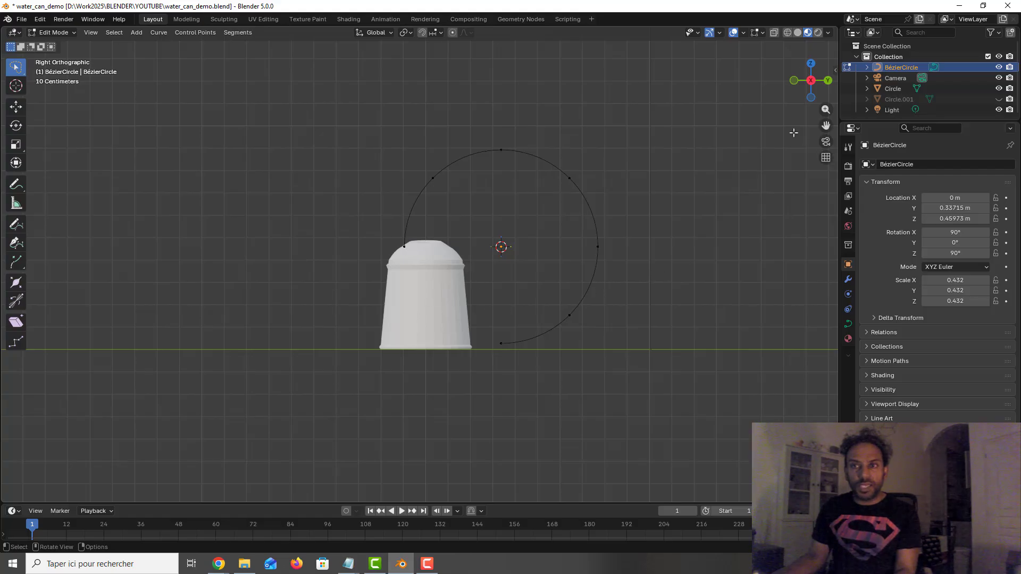
pyautogui.click(734, 94)
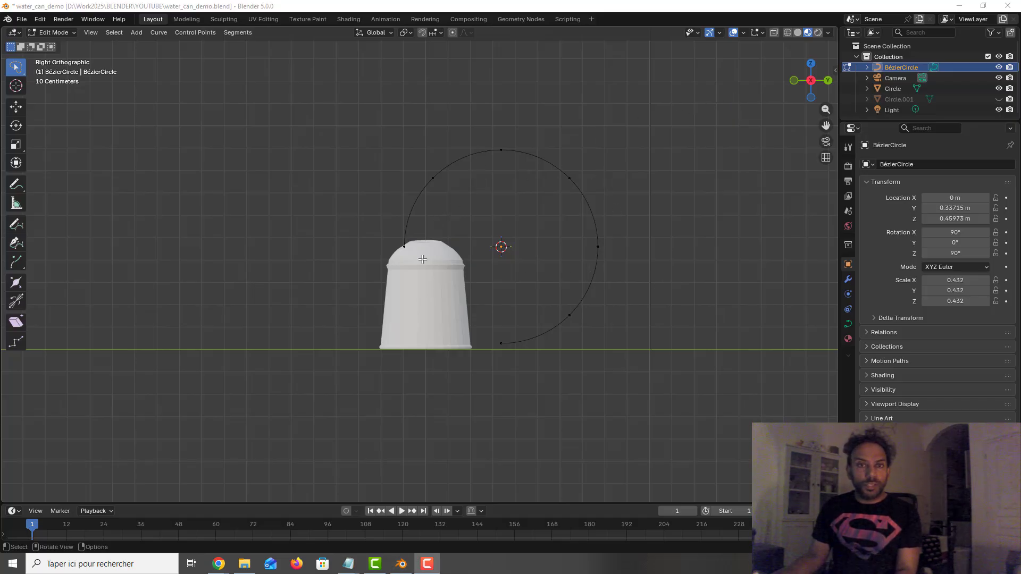
pyautogui.click(798, 32)
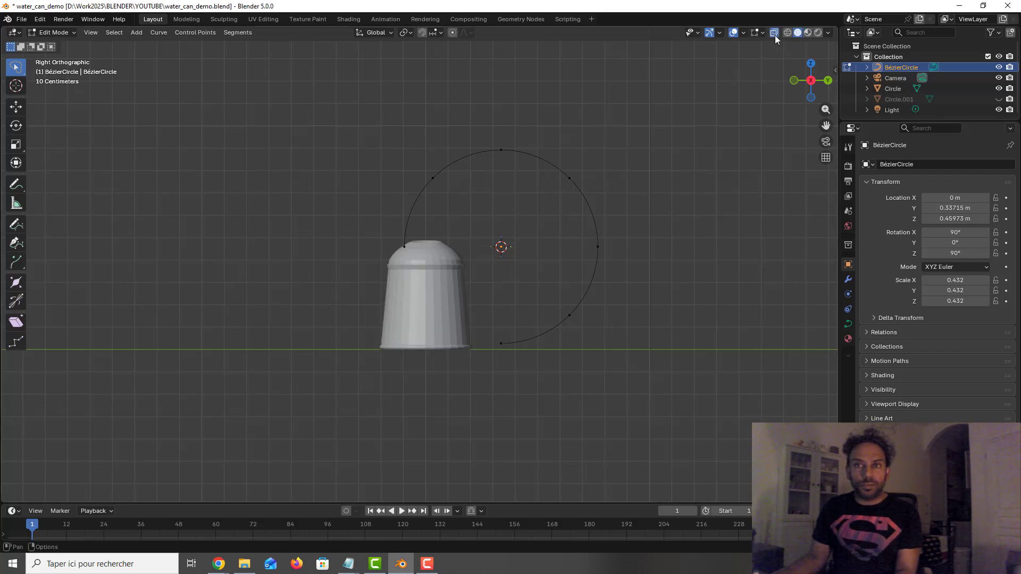
pyautogui.click(774, 35)
# Step: Extrude the curve's end point at the can's shoulder into the body by about 0.035 m in Y and -0.111 m in Z
pyautogui.scroll(4, 404, 249)
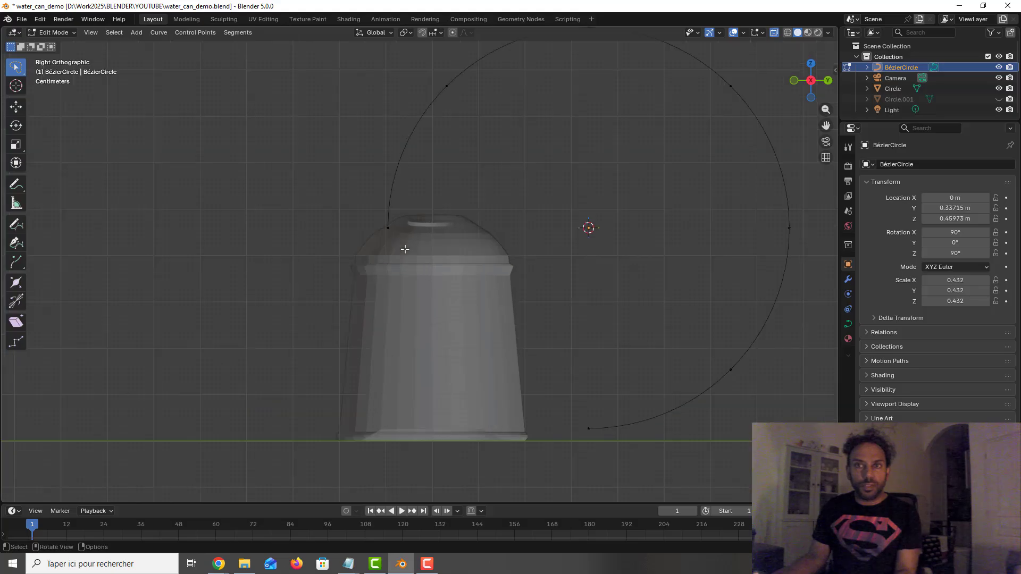
pyautogui.scroll(1, 405, 249)
pyautogui.click(382, 222)
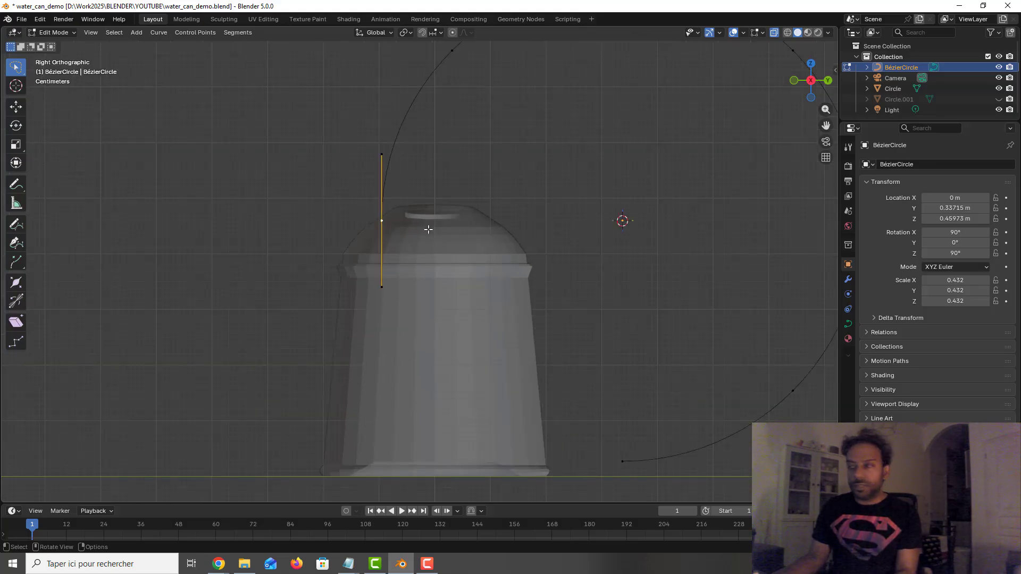
pyautogui.press('e')
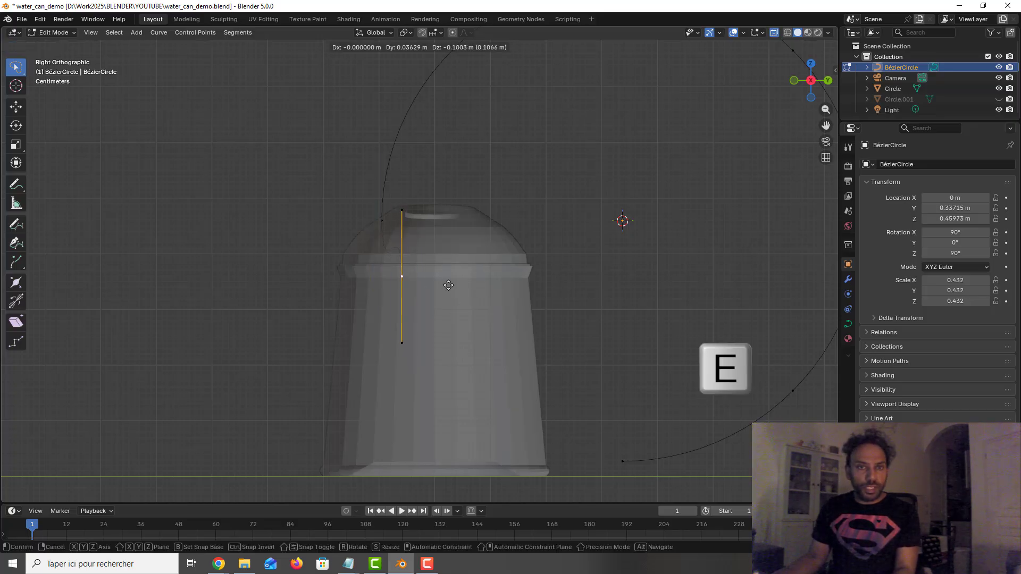
pyautogui.press('g')
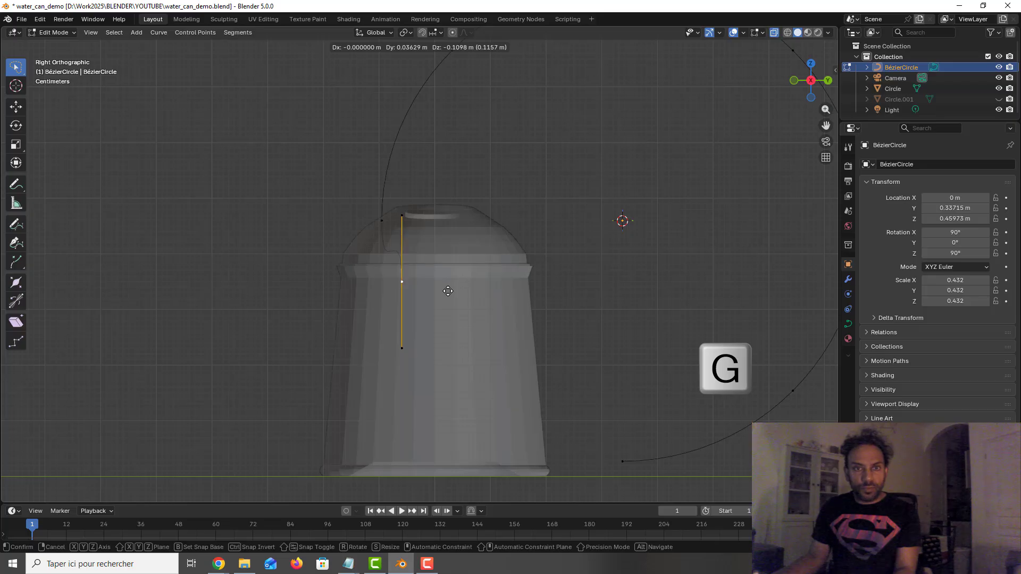
pyautogui.click(448, 291)
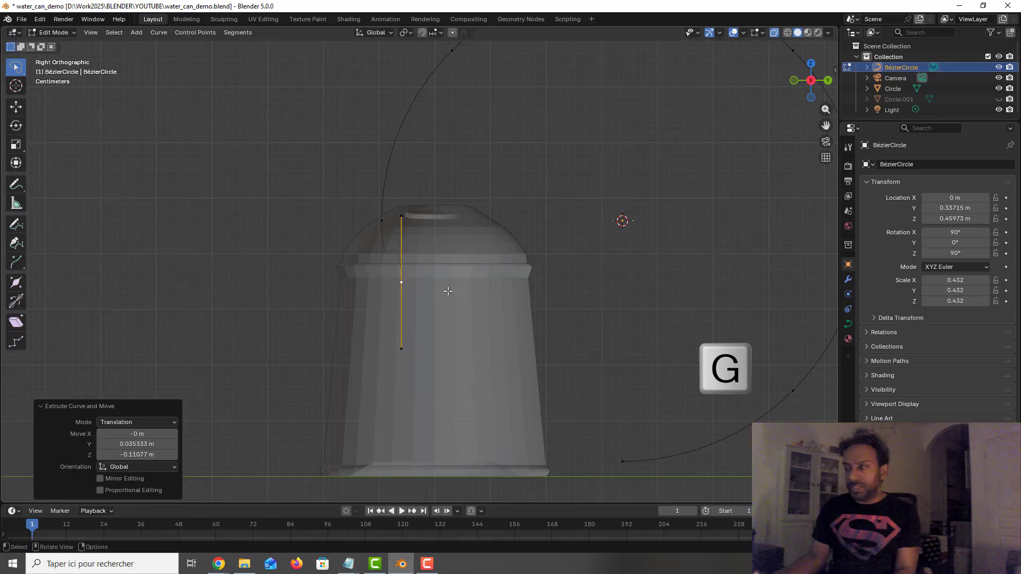
# Step: Reshape the extruded end point's handles, moving the upper one about -0.051 m in Y and -0.038 m in Z
pyautogui.click(400, 215)
pyautogui.press('g')
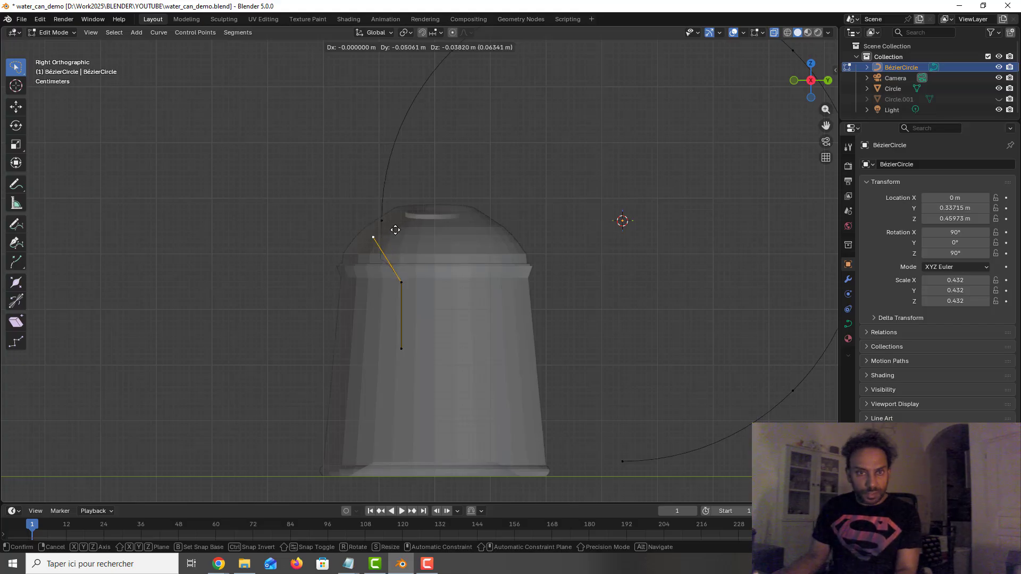
pyautogui.click(395, 230)
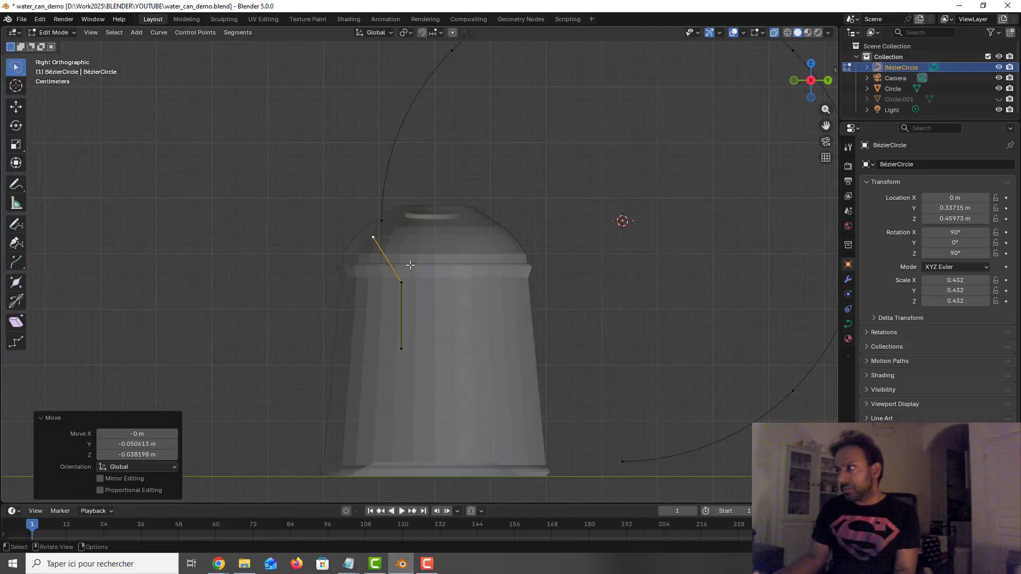
pyautogui.hotkey('ctrl', 'z')
# Step: Shorten the lower handle of the curve point at the can's shoulder, moving it about 0.004 m in Y and 0.090 m in Z
pyautogui.scroll(4, 737, 109)
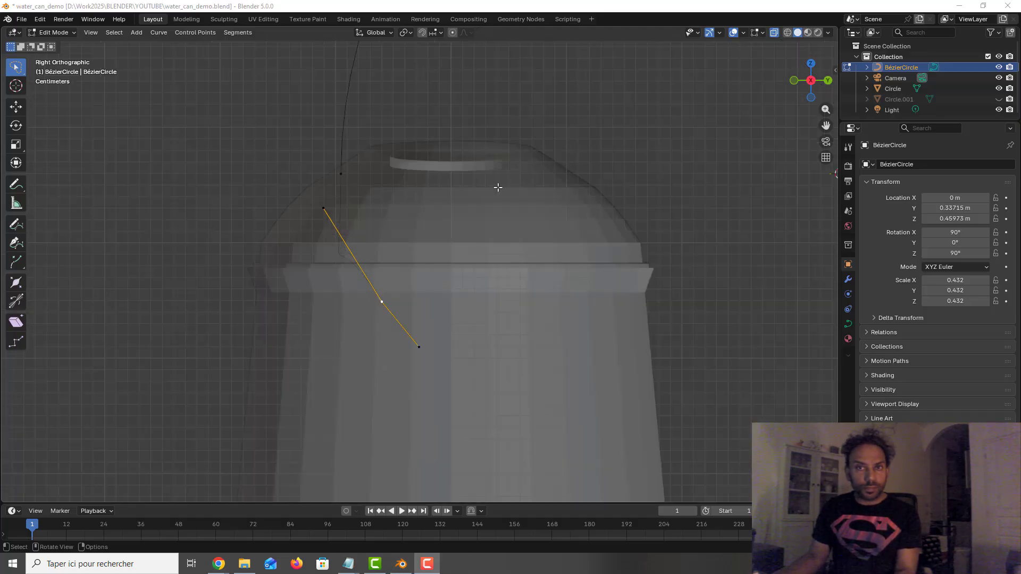
pyautogui.click(343, 176)
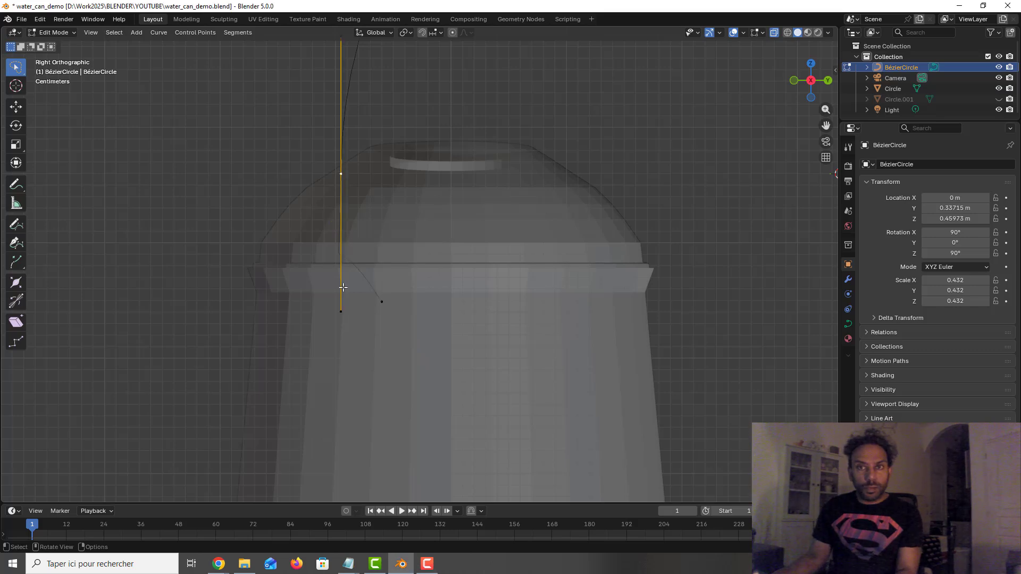
pyautogui.click(341, 311)
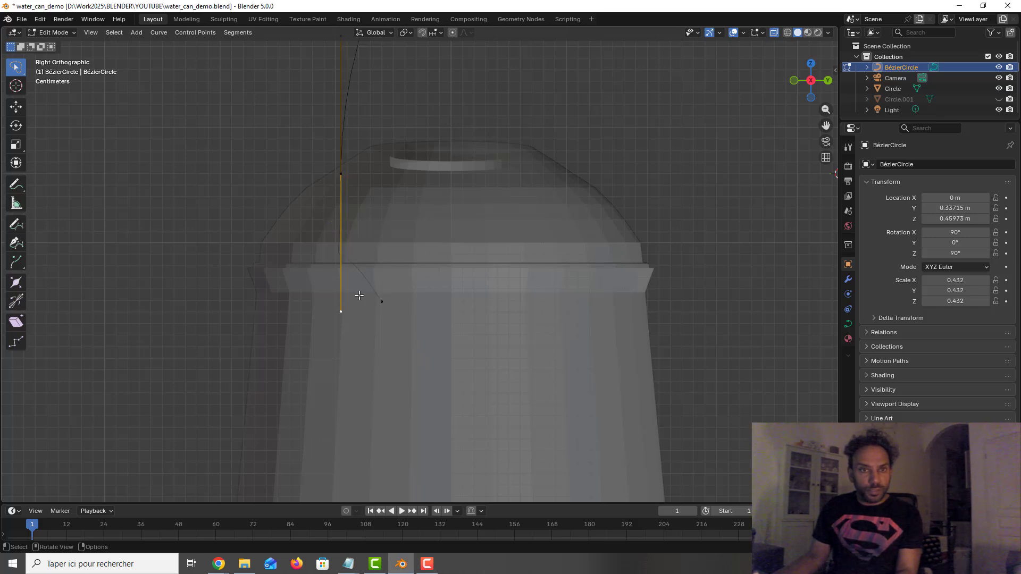
pyautogui.press('g')
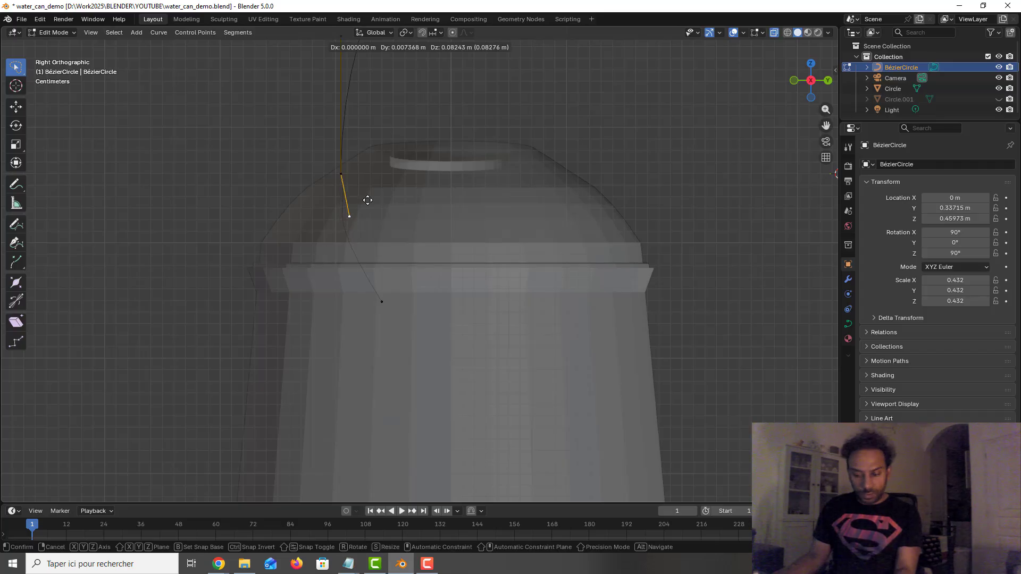
pyautogui.click(364, 191)
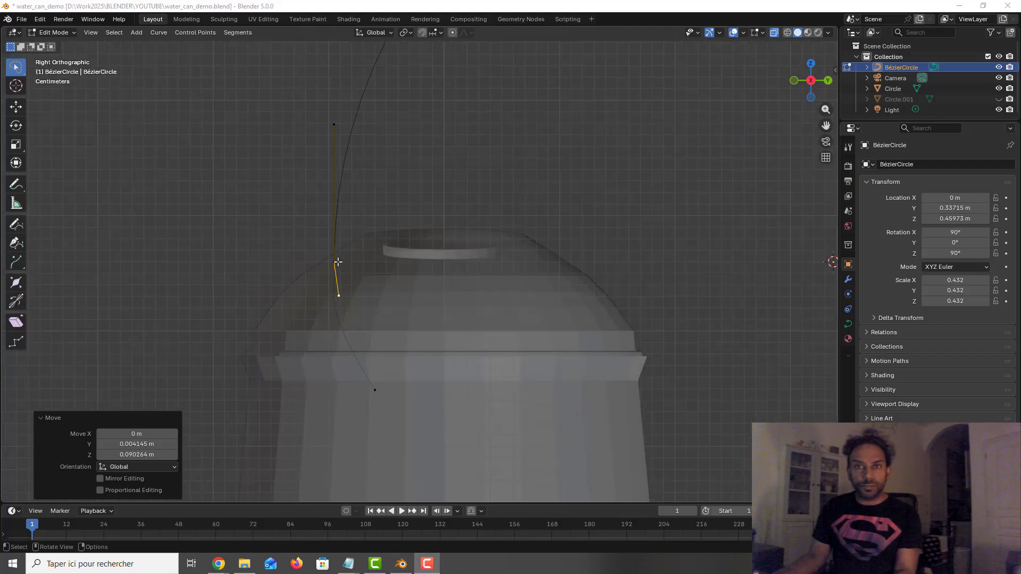
# Step: Rotate the curve point at the can's shoulder, together with its handles, by about -5.5°
pyautogui.click(340, 259)
pyautogui.press('r')
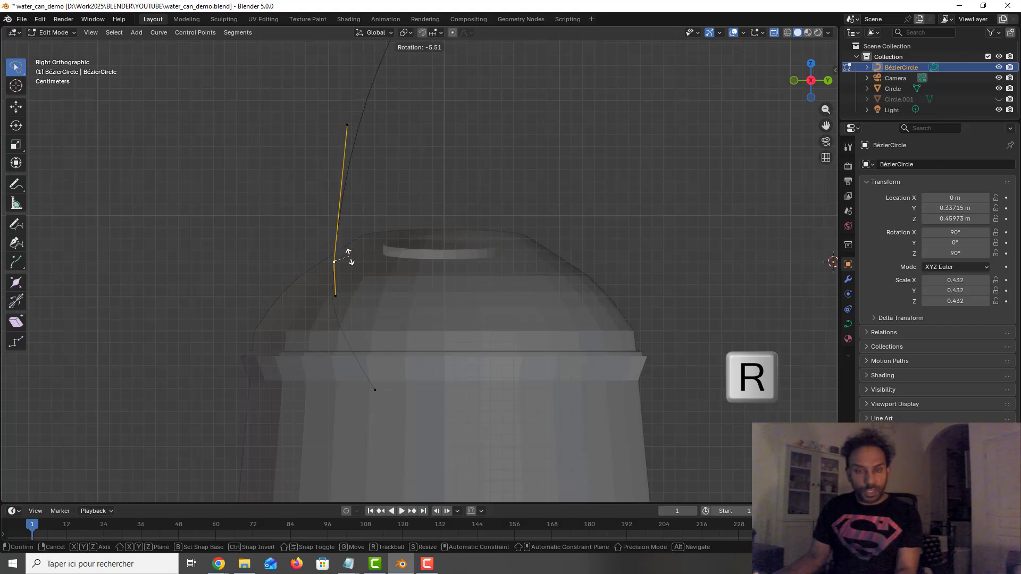
pyautogui.click(349, 257)
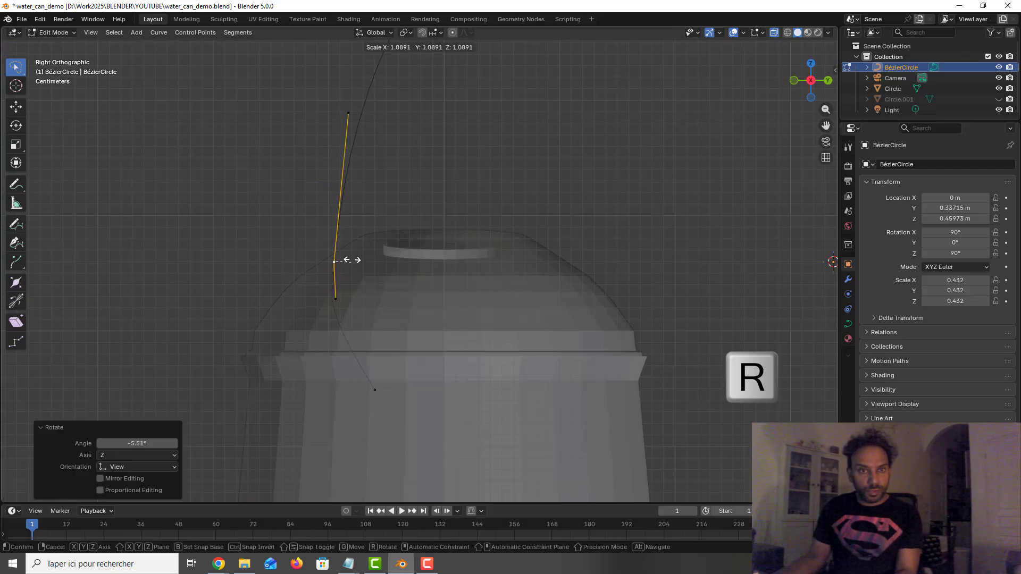
# Step: Scale the shoulder point's handles to about 1.055 and move the point about -0.006 m in Y and 0.041 m in Z
pyautogui.press('s')
pyautogui.click(346, 263)
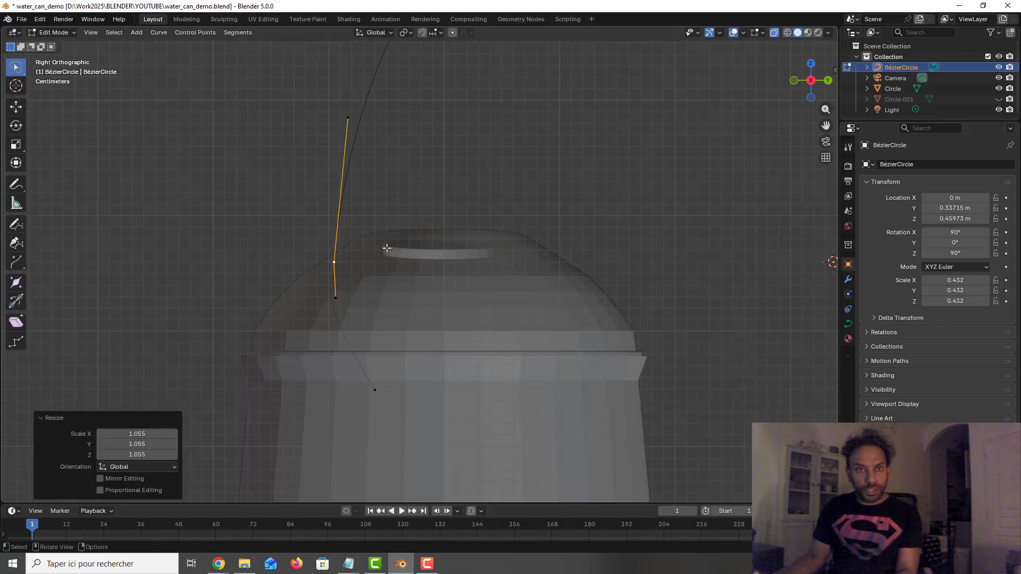
pyautogui.press('g')
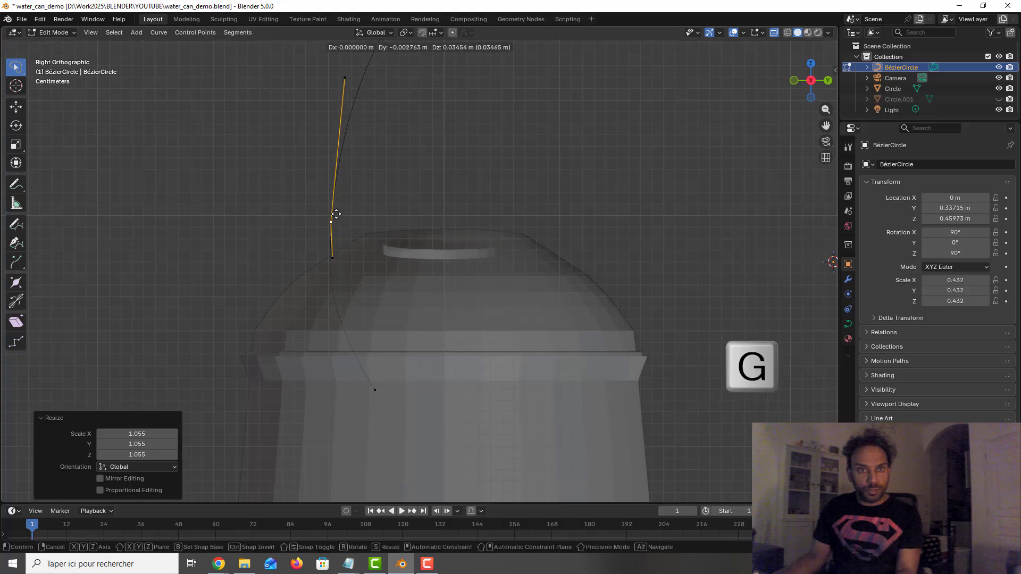
pyautogui.click(336, 211)
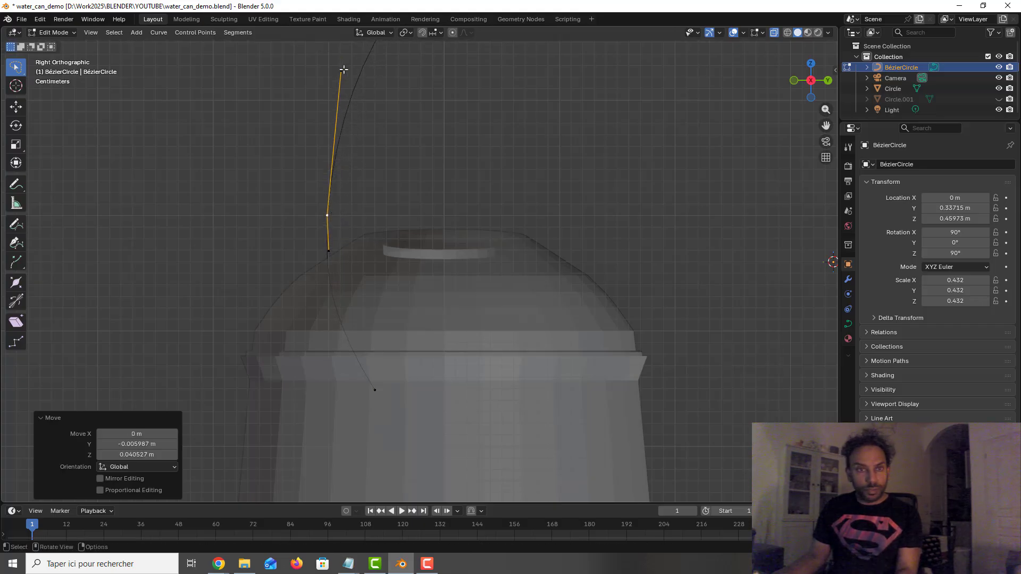
# Step: Shorten the upper handle of the curve point above the can's shoulder, moving it about -0.001 m in Y and -0.034 m in Z
pyautogui.click(355, 86)
pyautogui.press('g')
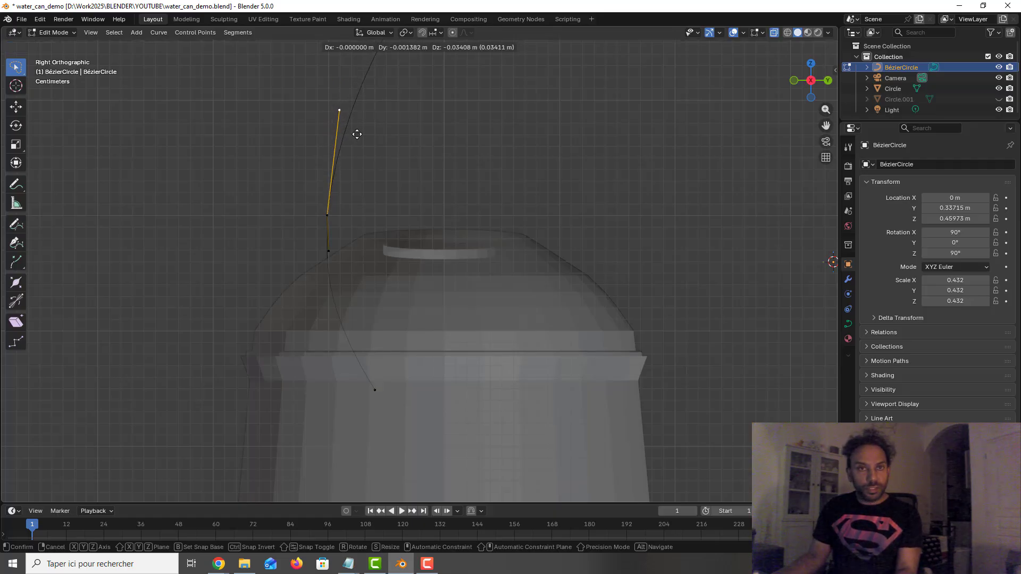
pyautogui.click(356, 135)
# Step: Move the shoulder curve point together with its handles by about 0.002 m in Y and -0.005 m in Z
pyautogui.click(329, 250)
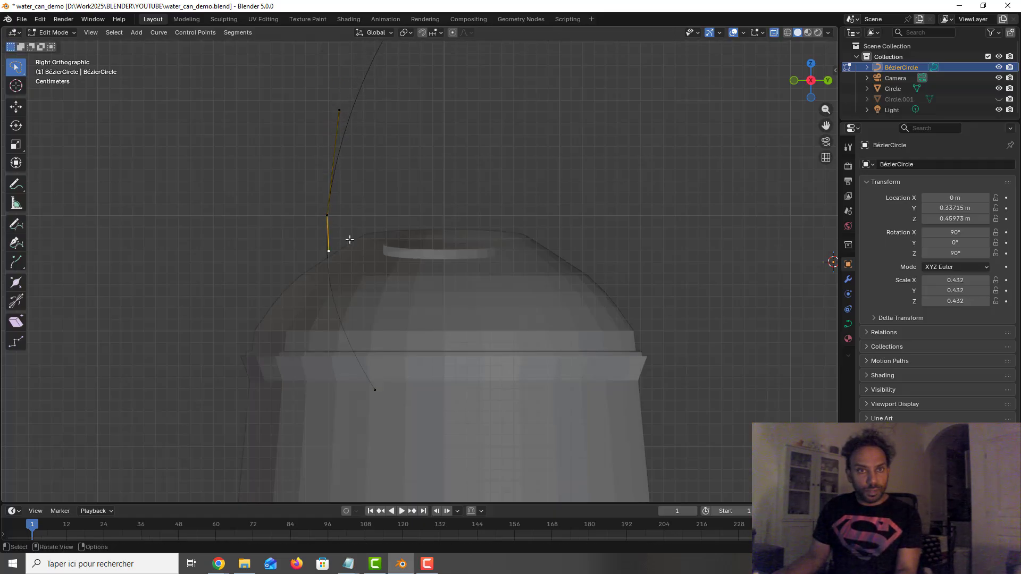
pyautogui.click(328, 218)
pyautogui.press('g')
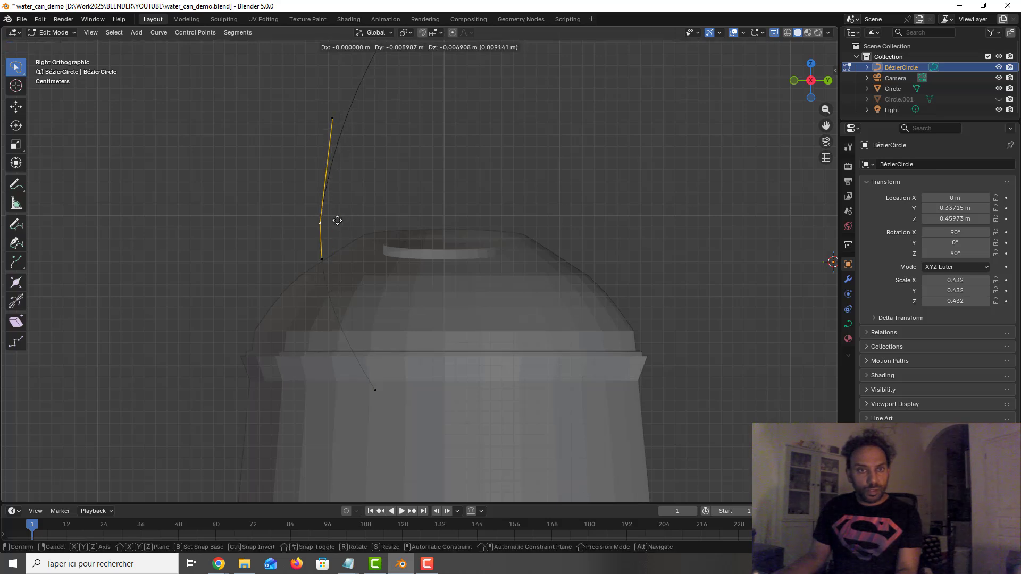
pyautogui.click(347, 218)
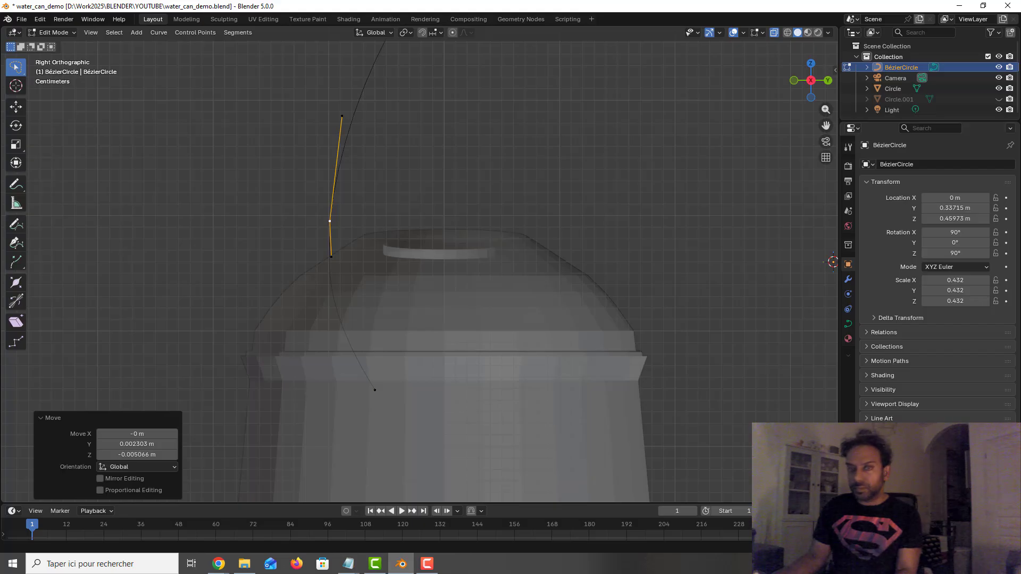
# Step: Extrude the curve's open lower end point toward the can's base by about -0.097 m in Y and -0.001 m in Z
pyautogui.scroll(-1, 732, 137)
pyautogui.scroll(-6, 707, 261)
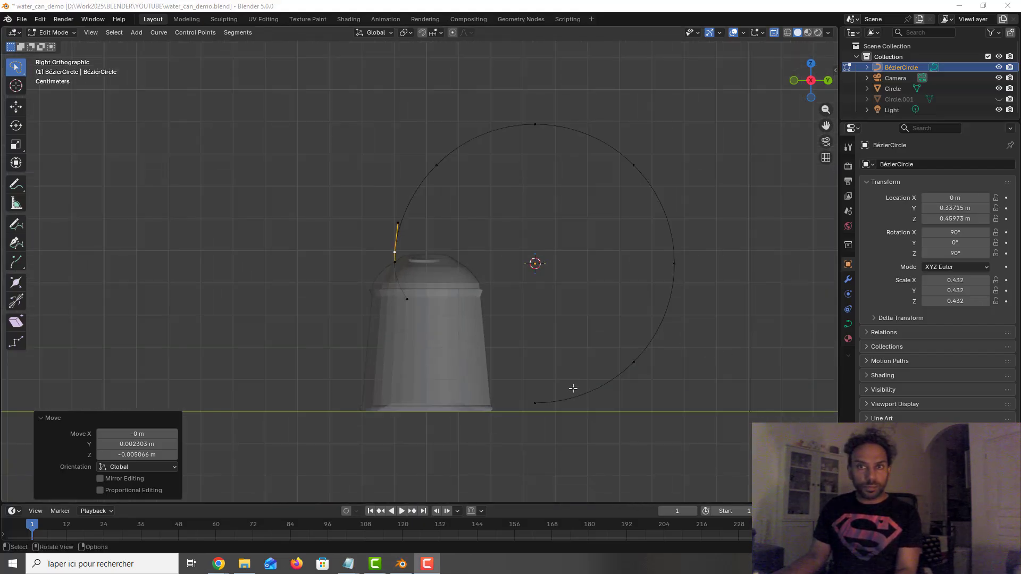
pyautogui.click(534, 402)
pyautogui.scroll(2, 552, 415)
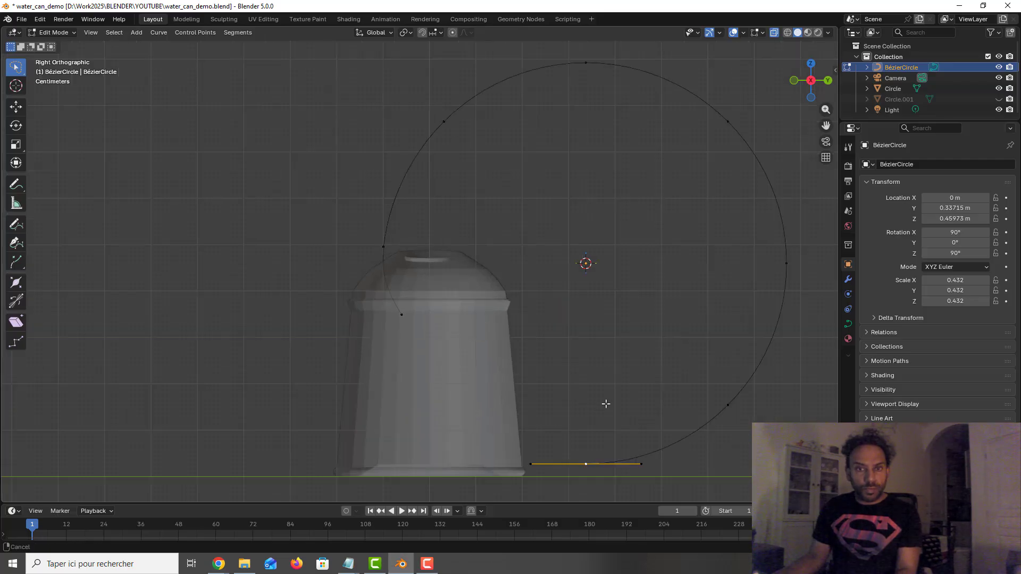
pyautogui.scroll(3, 604, 405)
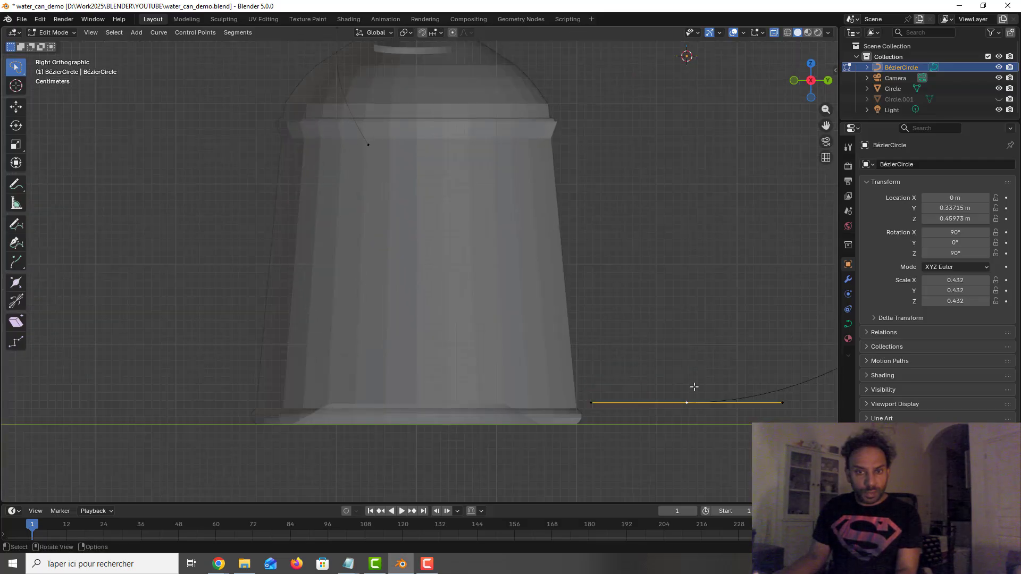
pyautogui.press('e')
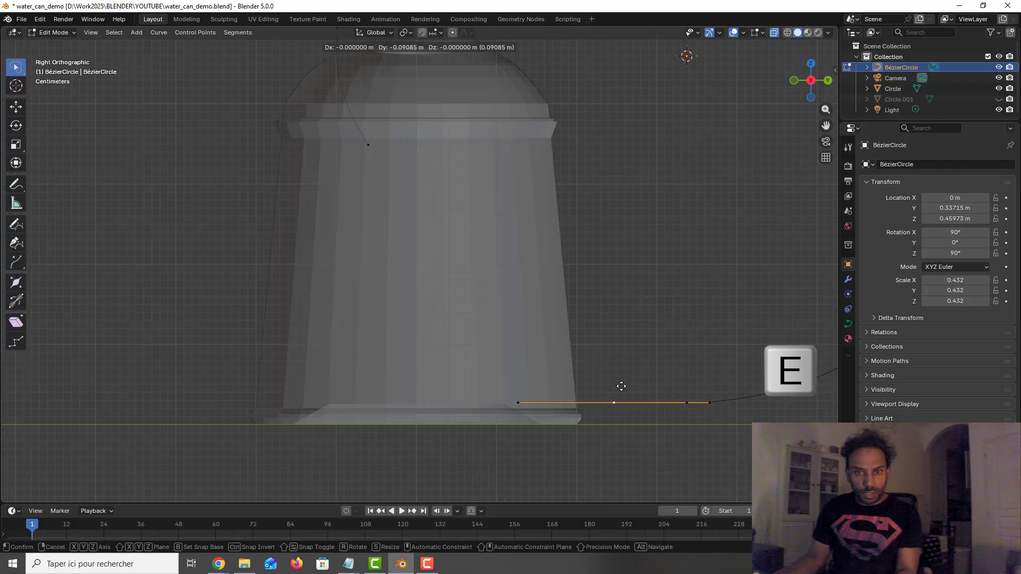
pyautogui.press('g')
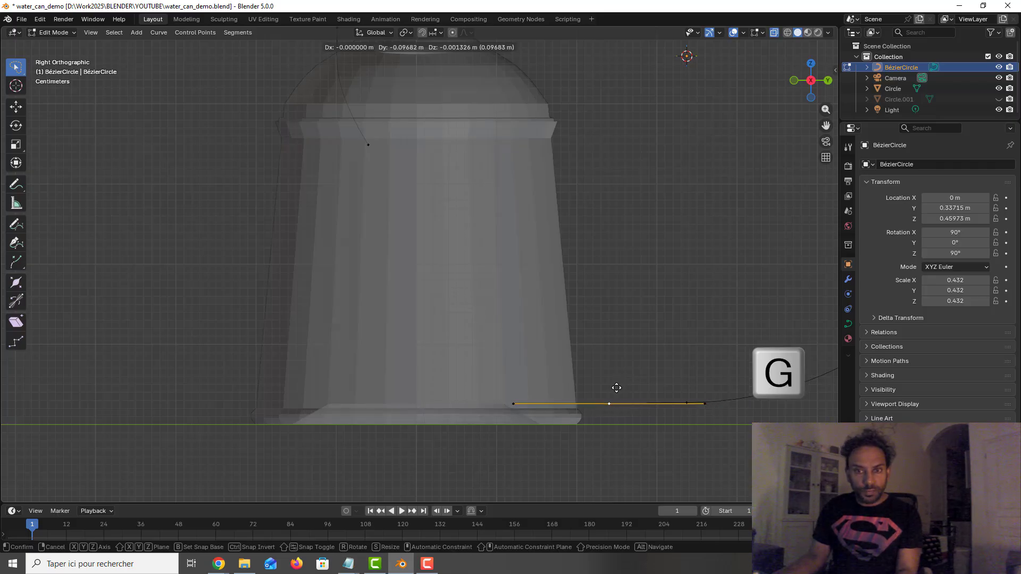
pyautogui.click(616, 388)
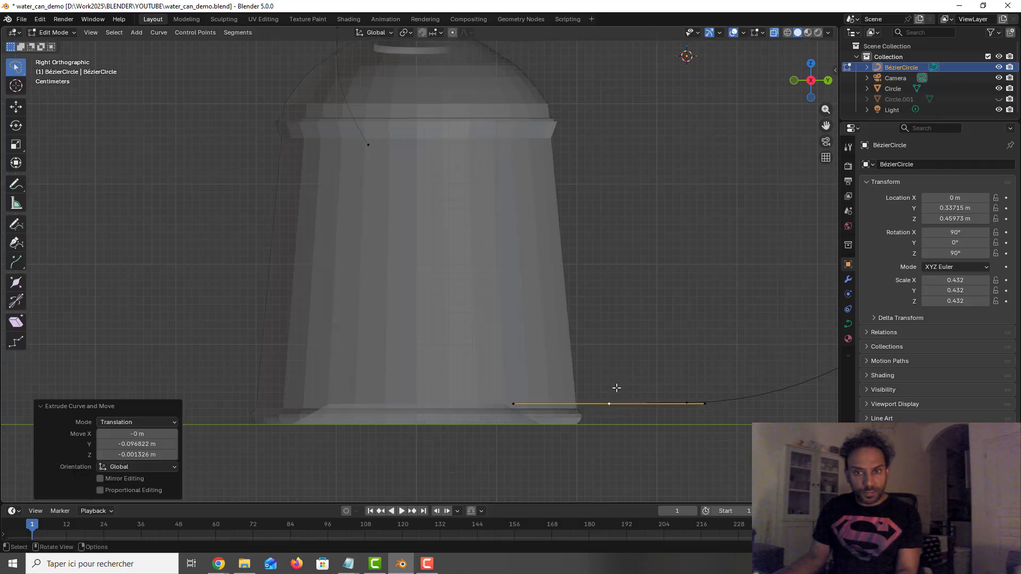
# Step: Extrude another curve point into the can's body near its base, about -0.202 m in Y and 0.001 m in Z
pyautogui.press('e')
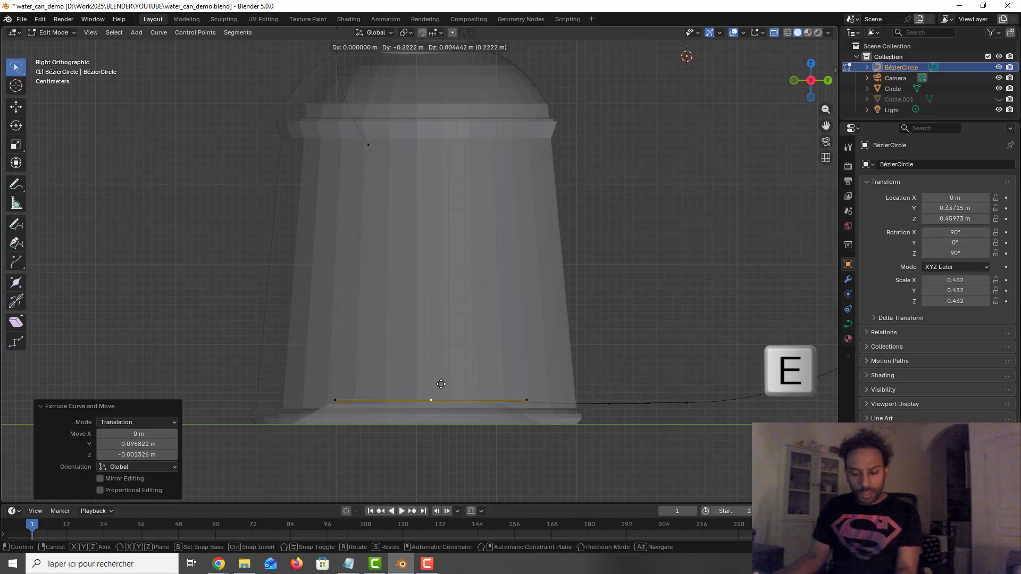
pyautogui.click(457, 386)
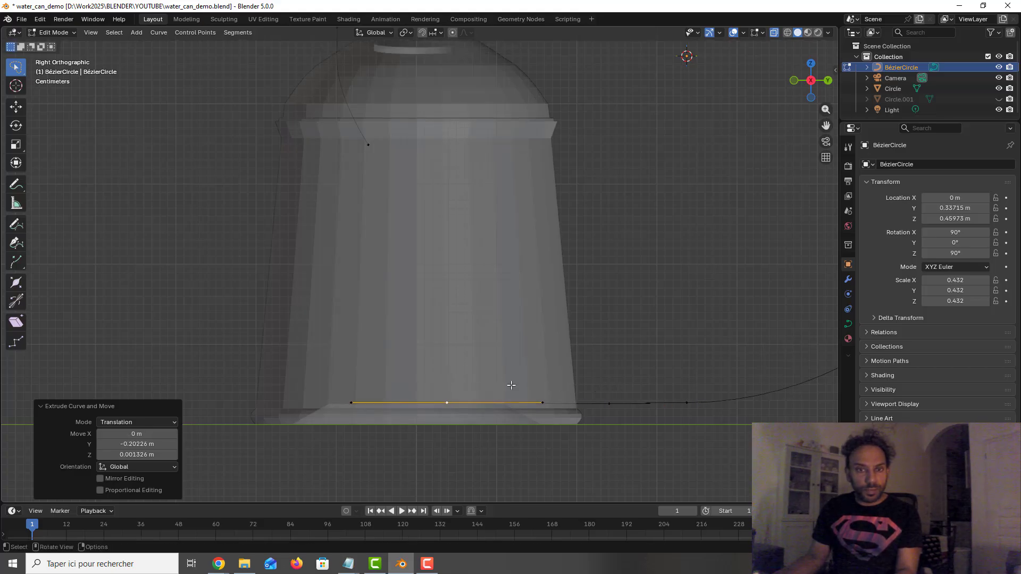
pyautogui.scroll(1, 668, 426)
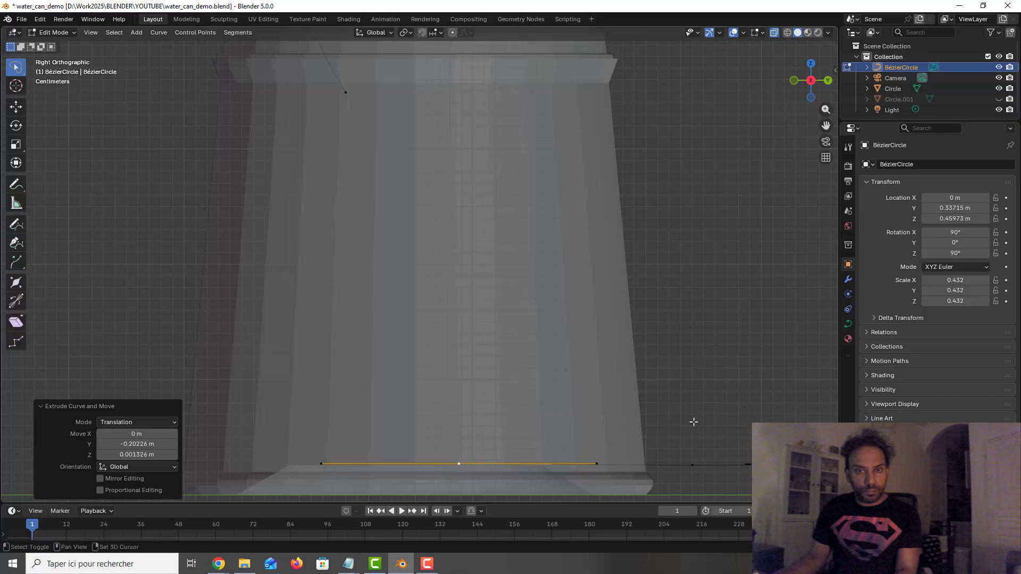
pyautogui.scroll(1, 693, 419)
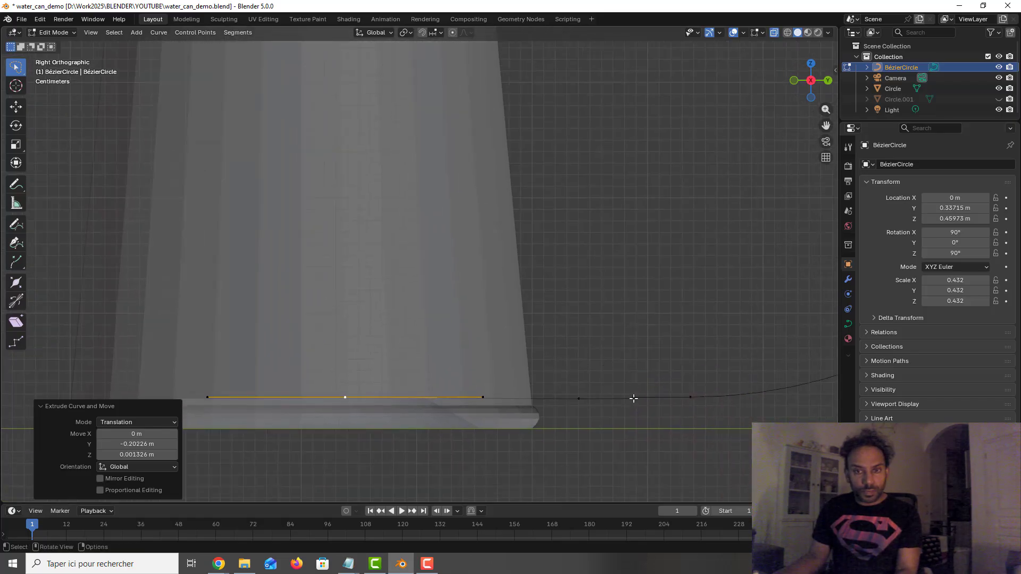
# Step: Shorten both handles of the curve point where the bottom bend starts, moving them inward about 0.089 m and 0.067 m along Y
pyautogui.click(633, 399)
pyautogui.click(692, 397)
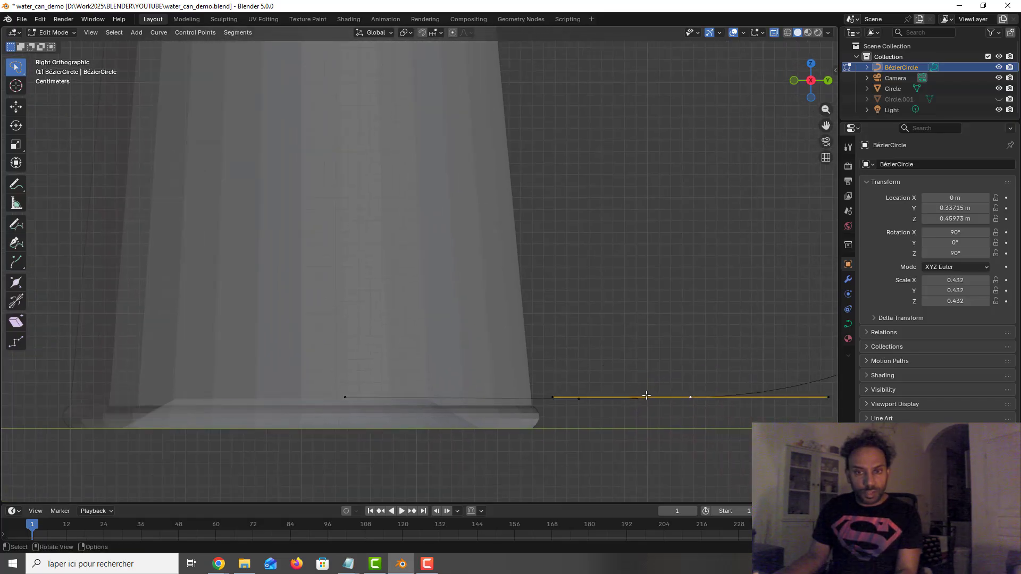
pyautogui.click(553, 397)
pyautogui.press('g')
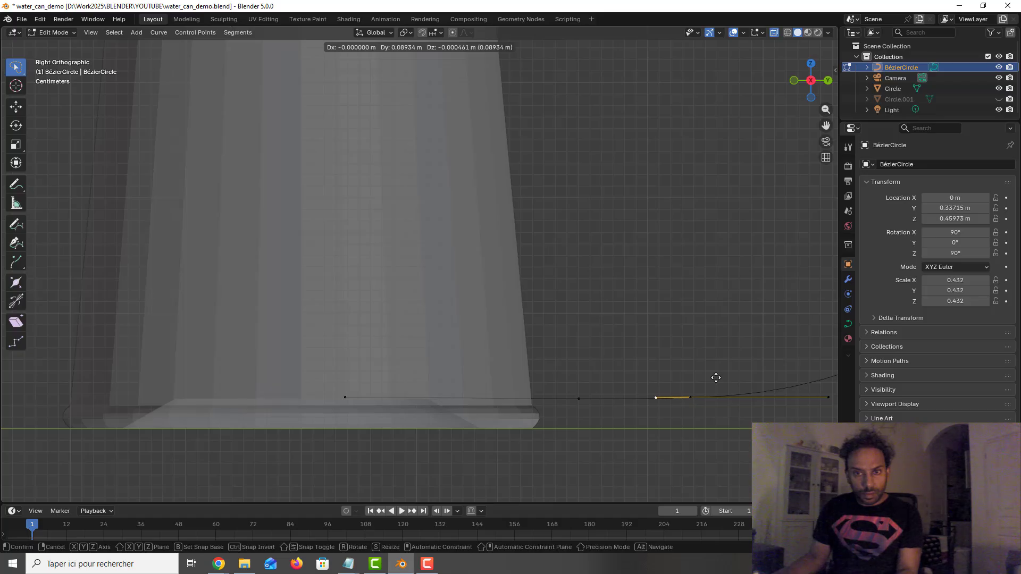
pyautogui.click(715, 378)
pyautogui.click(827, 399)
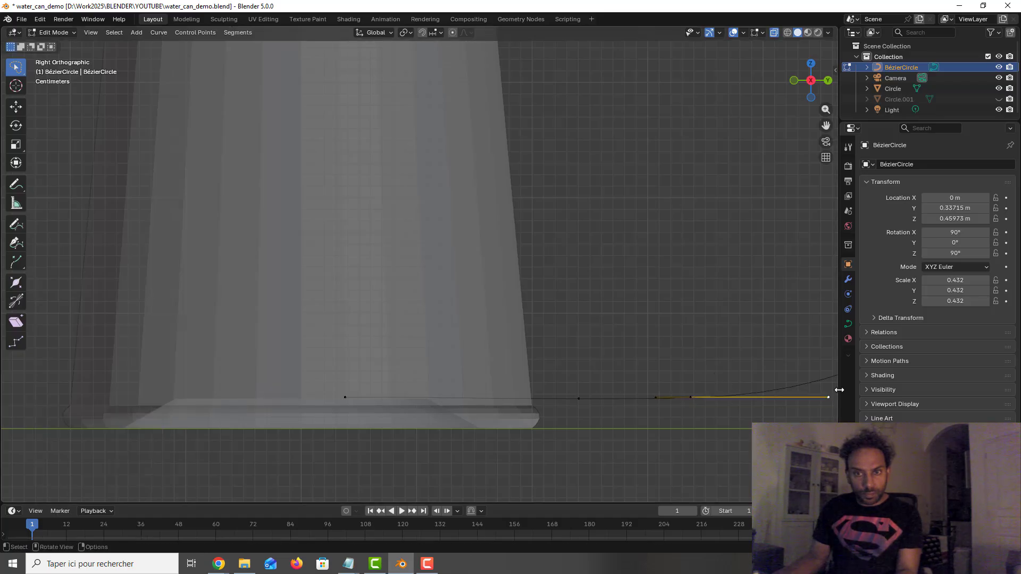
pyautogui.press('g')
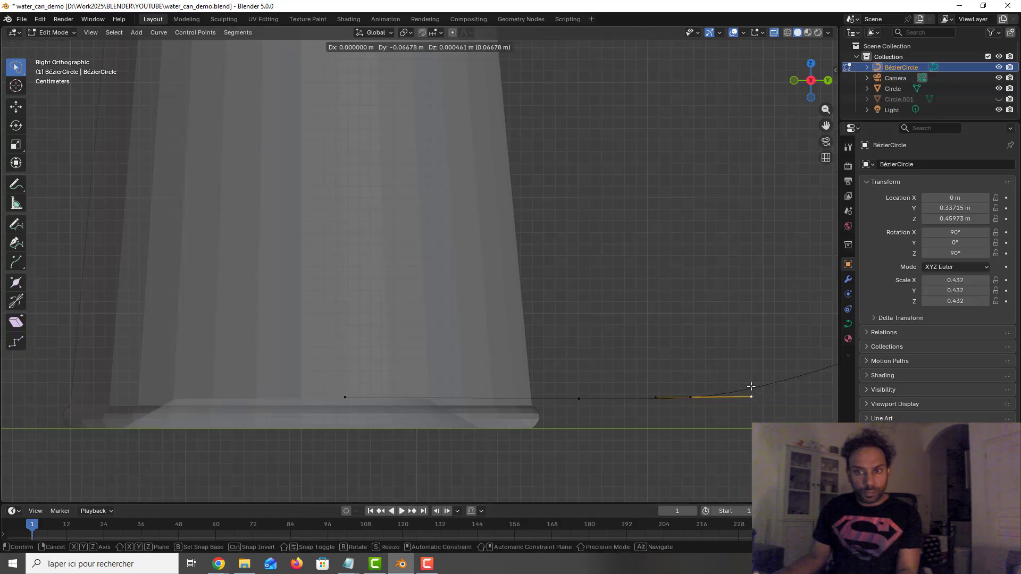
pyautogui.click(751, 388)
# Step: Shorten both handles of the curve point just outside the can's base, moving the outer one about 0.056 m inward, and save the file
pyautogui.click(581, 397)
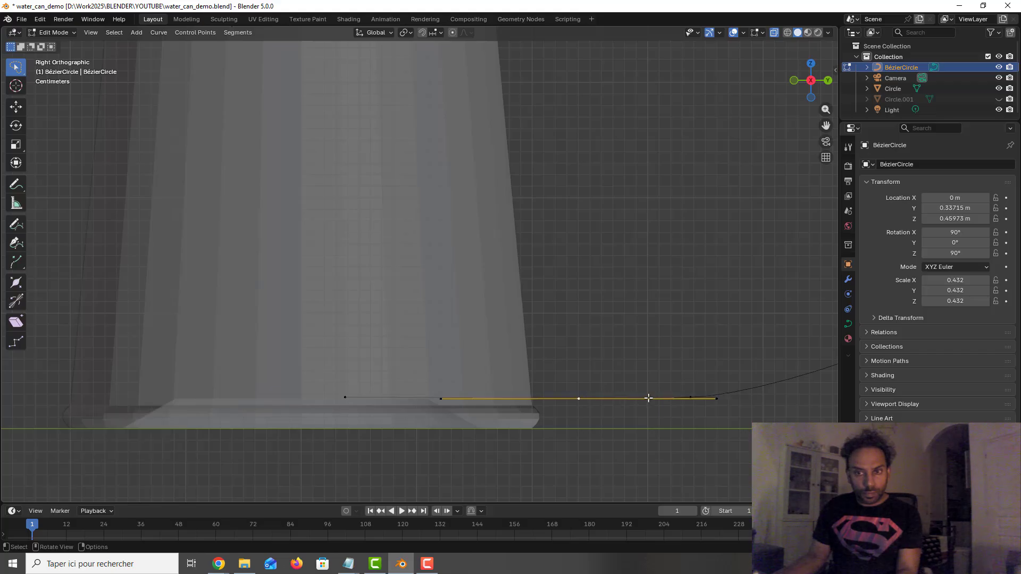
pyautogui.click(715, 399)
pyautogui.press('g')
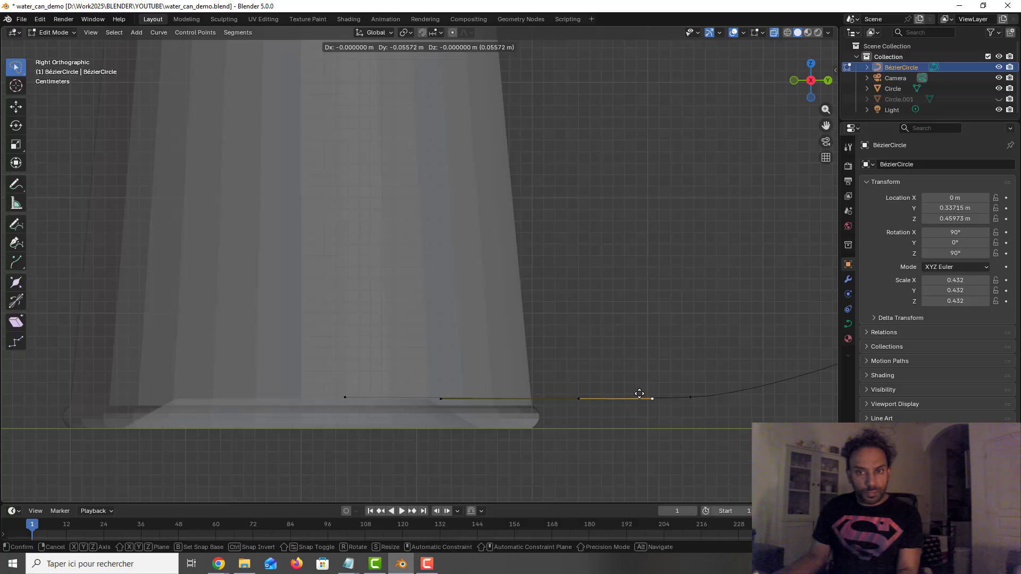
pyautogui.click(639, 395)
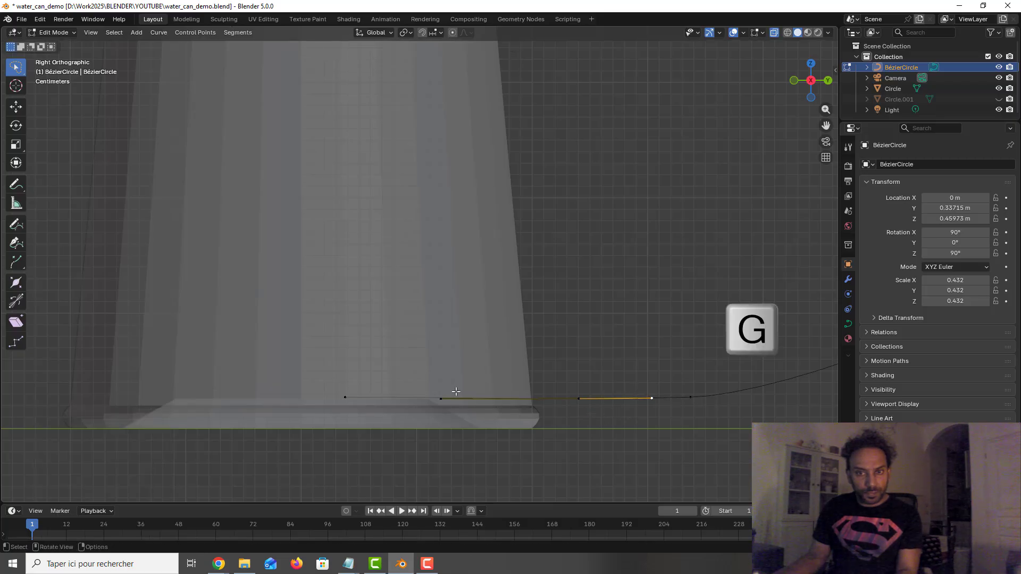
pyautogui.click(441, 399)
pyautogui.press('g')
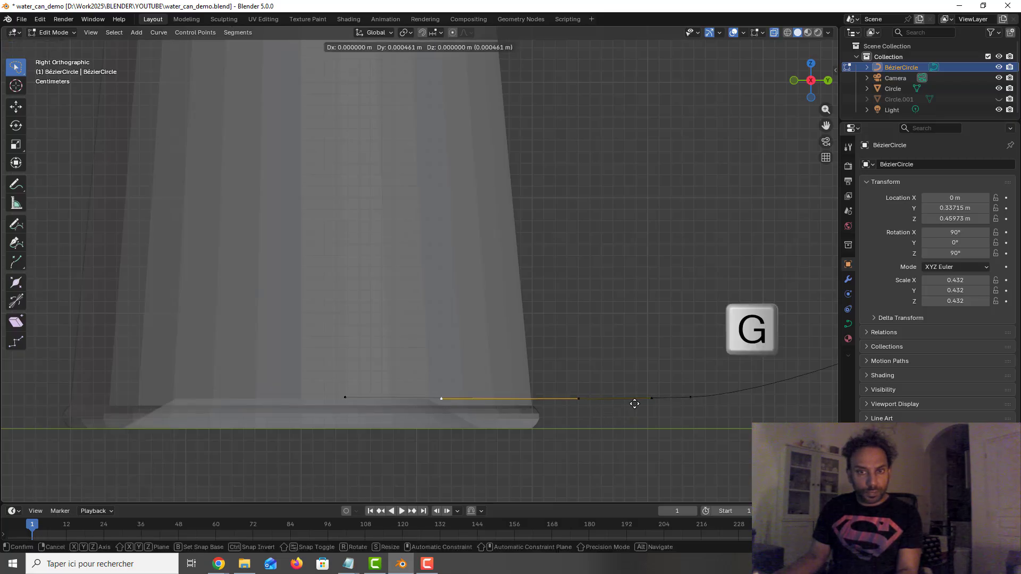
pyautogui.click(713, 413)
pyautogui.click(717, 347)
pyautogui.scroll(-4, 717, 347)
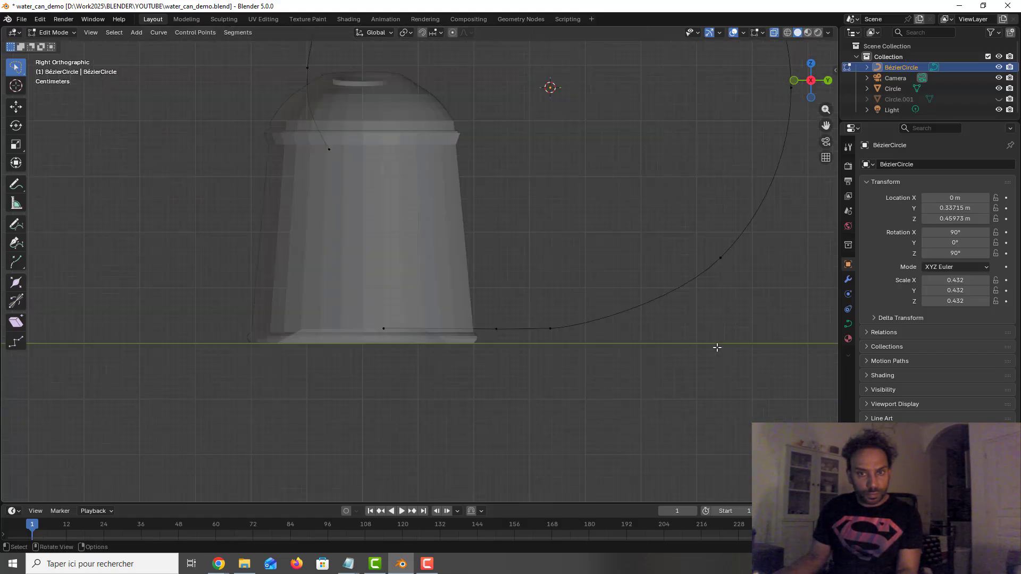
pyautogui.scroll(-5, 646, 298)
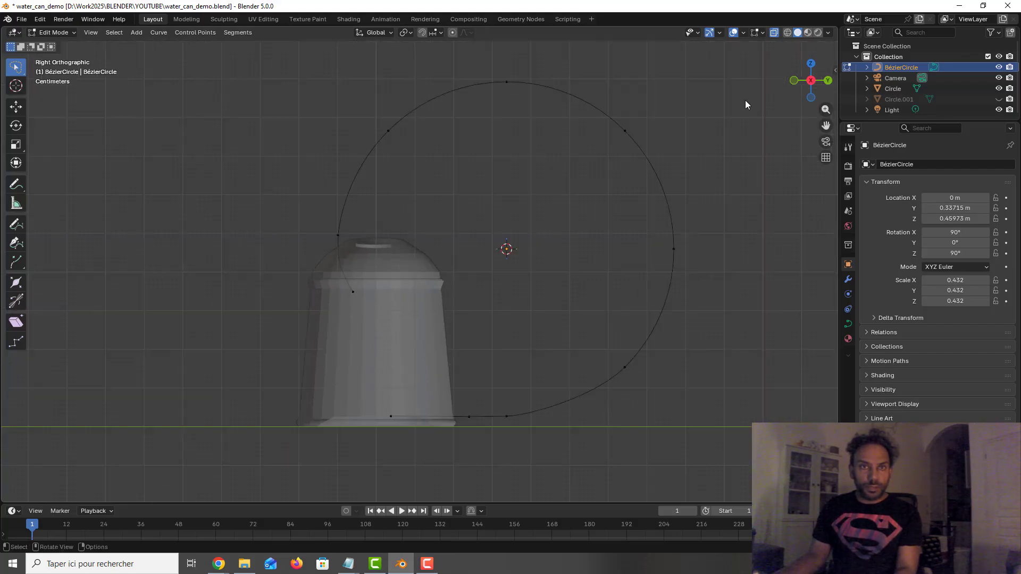
pyautogui.hotkey('ctrl', 's')
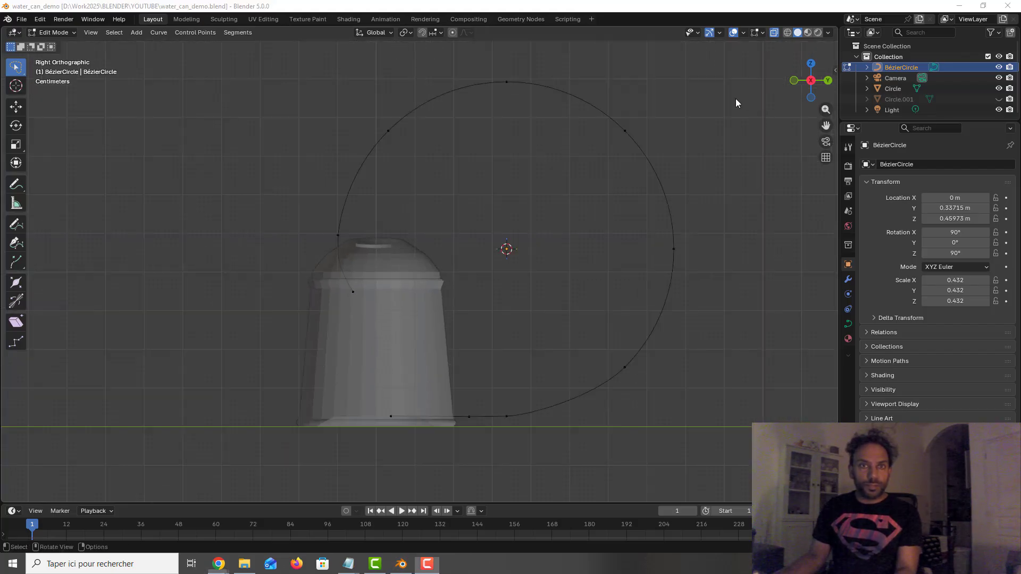
# Step: Return to Object Mode and give the Bézier curve a round bevel with a depth of 0.025 m
pyautogui.click(670, 212)
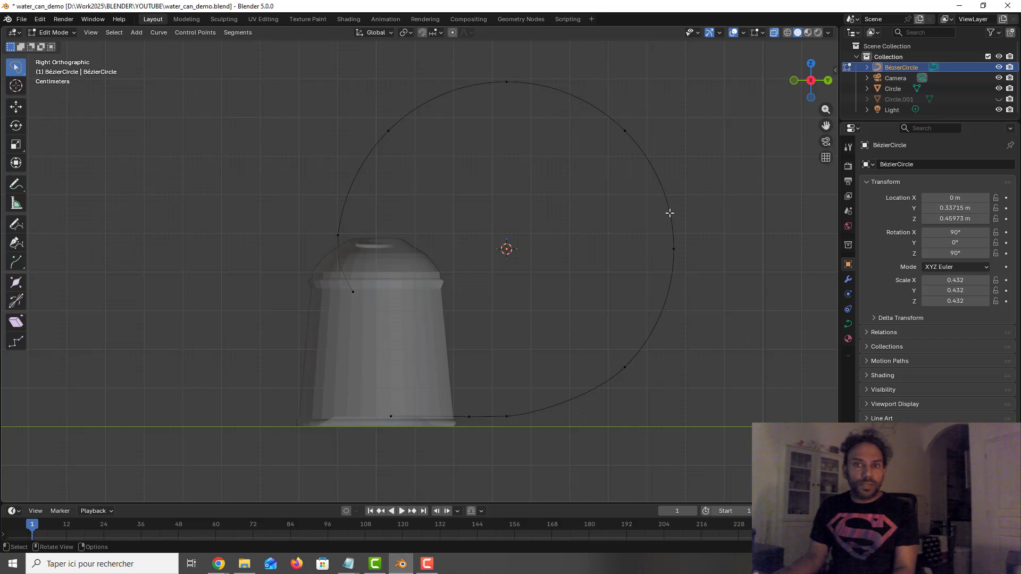
pyautogui.press('Tab')
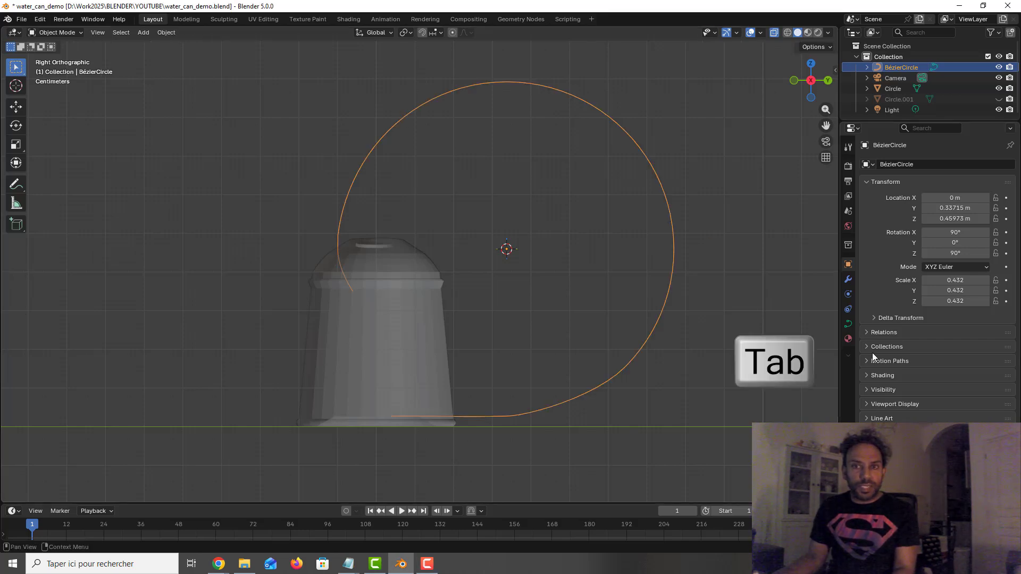
pyautogui.click(850, 324)
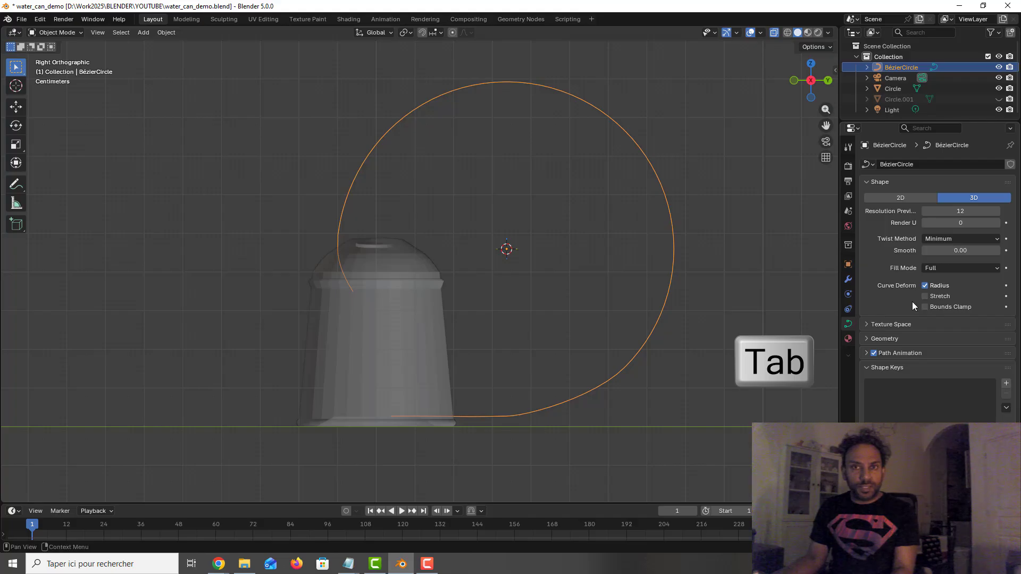
pyautogui.click(892, 338)
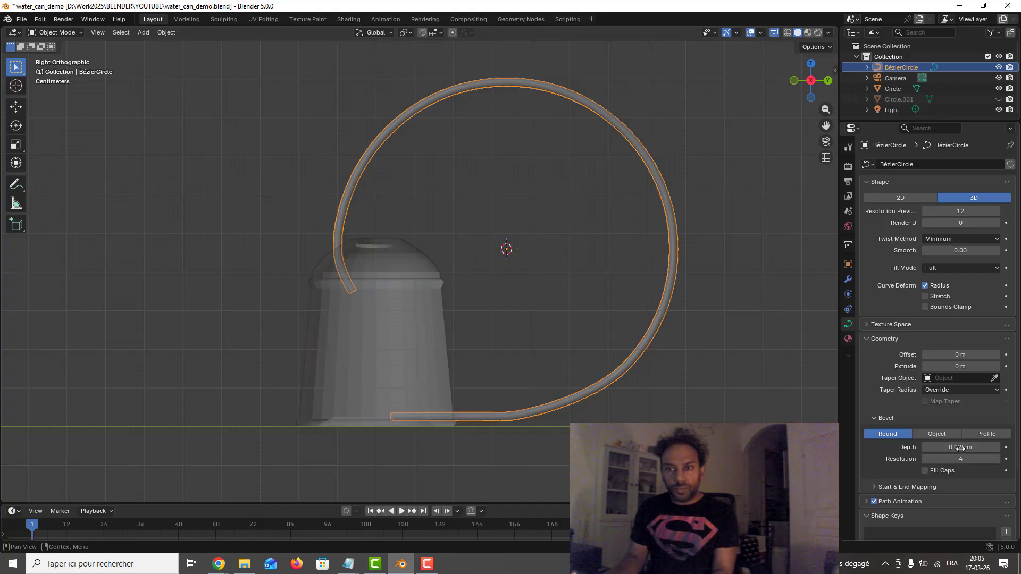
# Step: Set the curve's bevel depth to 0.03 m and turn off X-ray to view the tube as solid
pyautogui.doubleClick(987, 446)
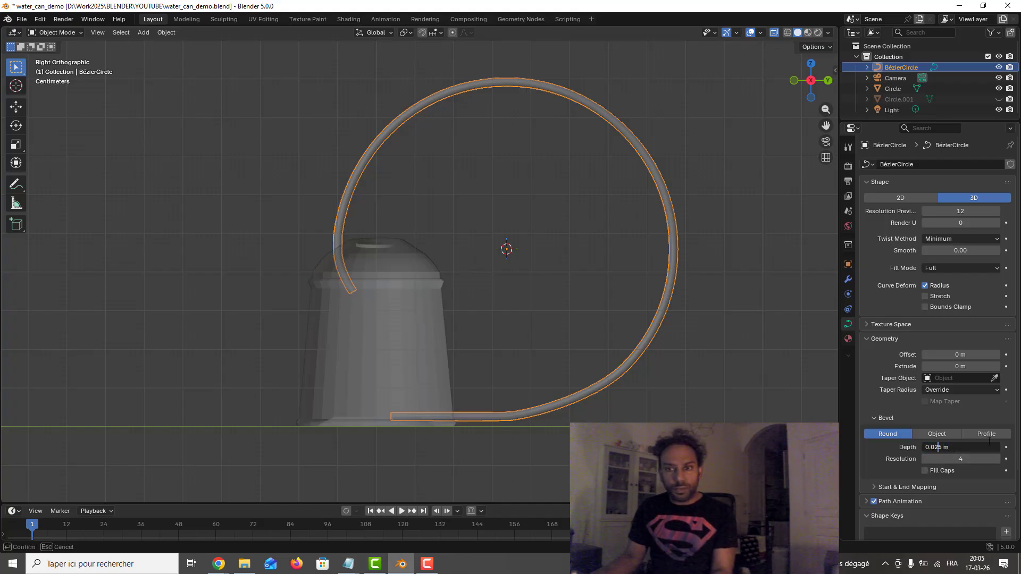
pyautogui.press('Left')
pyautogui.press('Left')
pyautogui.press('BackSpace')
pyautogui.write('3')
pyautogui.press('Return')
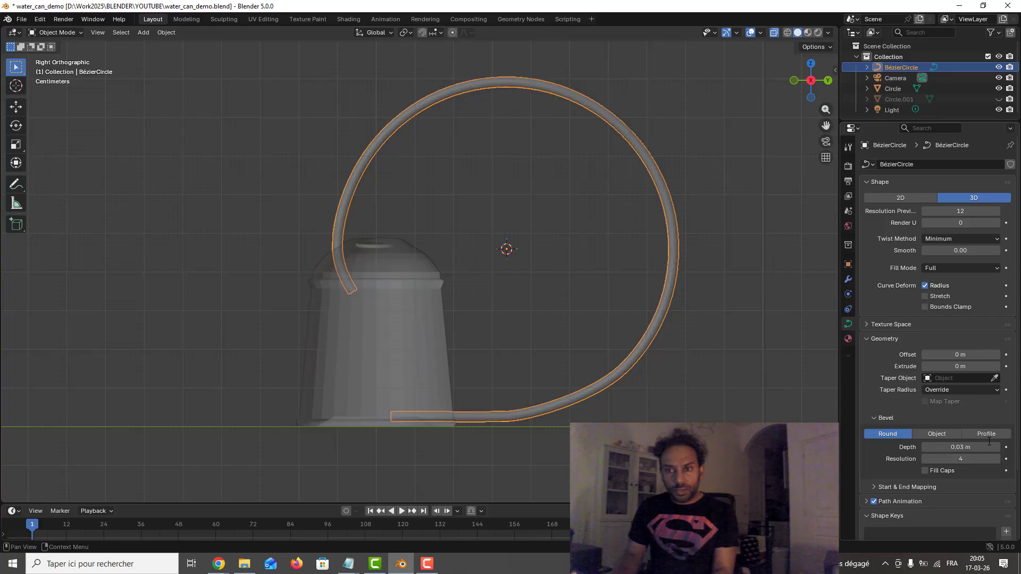
pyautogui.click(729, 227)
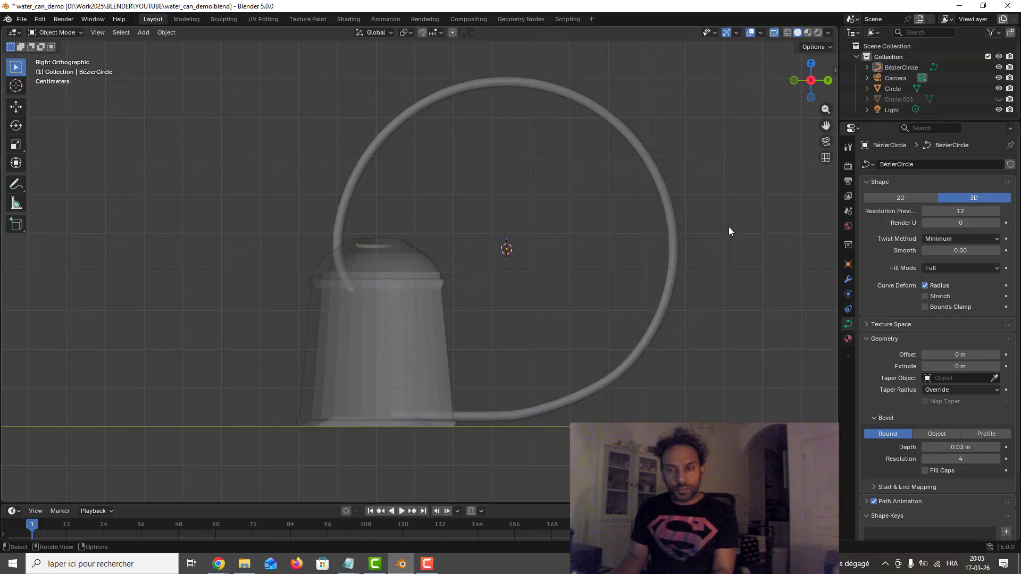
pyautogui.click(772, 33)
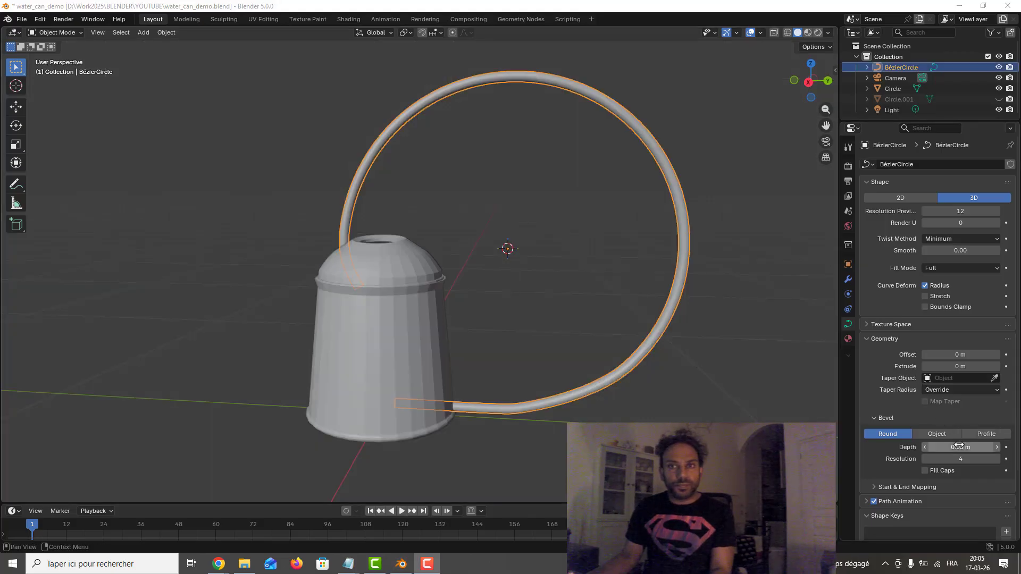
# Step: Set the tube's bevel depth back to 0.025 m
pyautogui.click(958, 447)
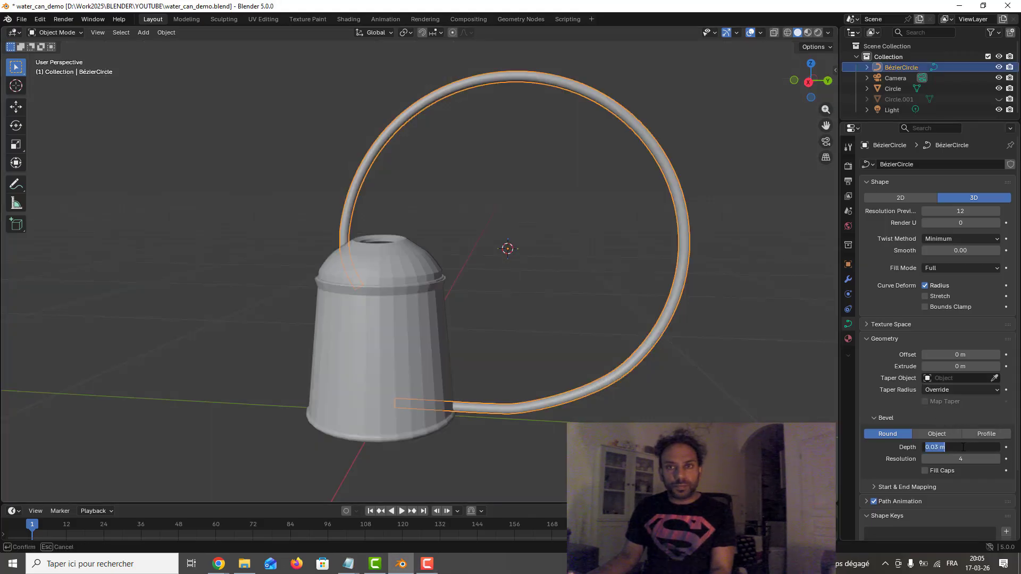
pyautogui.click(946, 447)
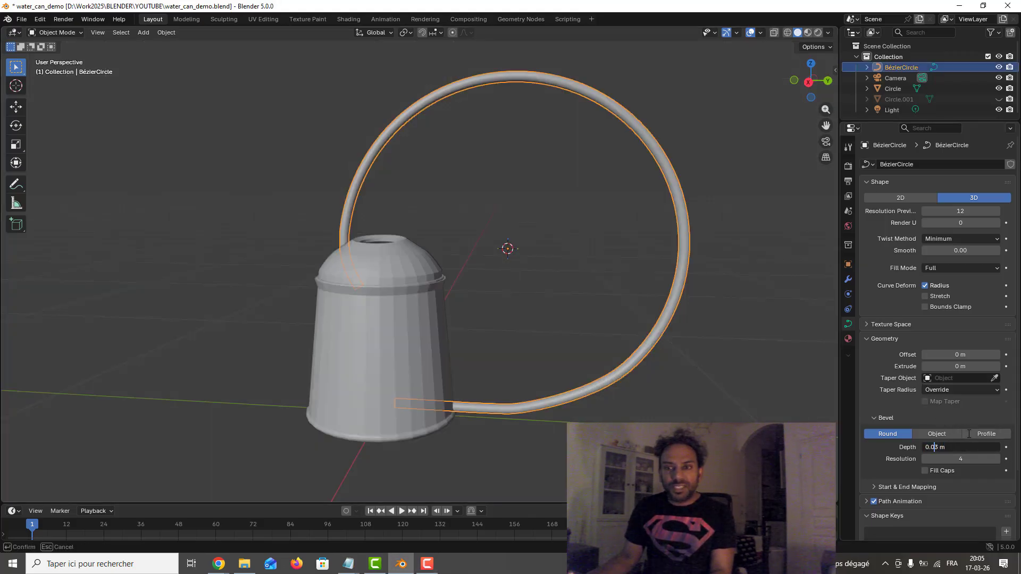
pyautogui.write('5')
pyautogui.press('Return')
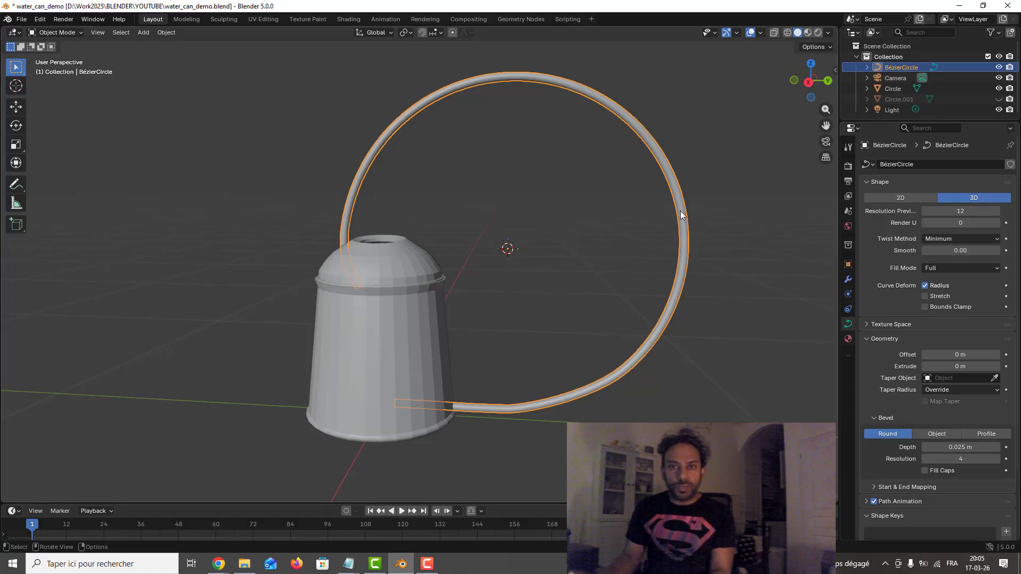
# Step: Set the tube's bevel depth to 0.028 m
pyautogui.click(956, 445)
pyautogui.click(956, 446)
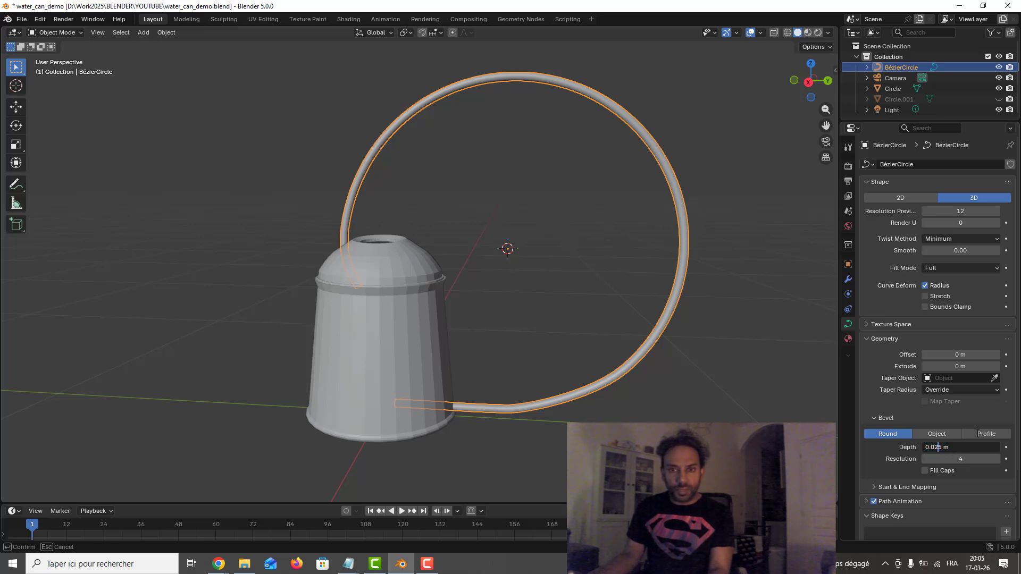
pyautogui.write('8')
pyautogui.press('Return')
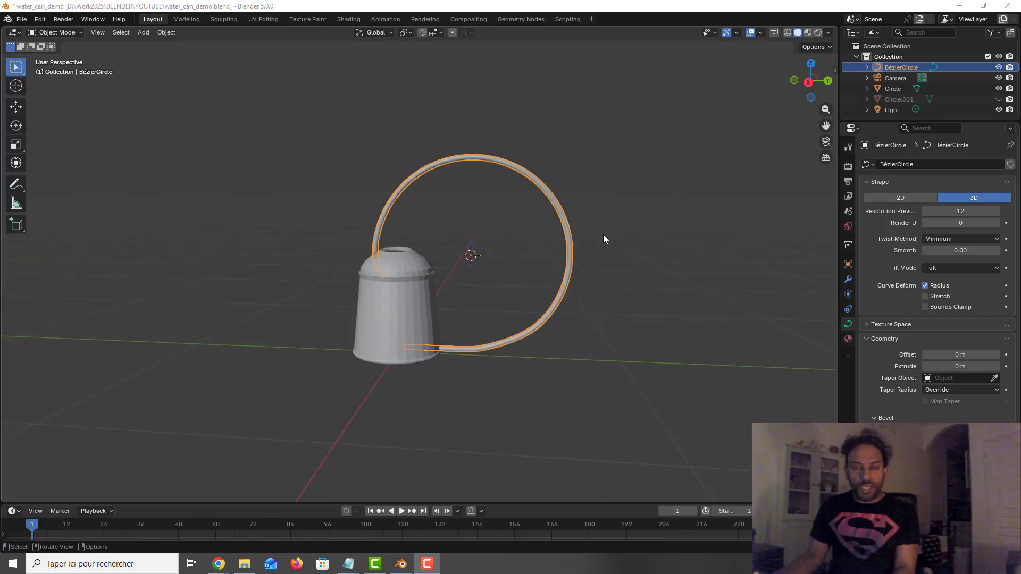
# Step: In X-ray right view, edit the curve and move its upper end point deeper into the can, about 0.078 m in Y and -0.163 m in Z
pyautogui.click(603, 235)
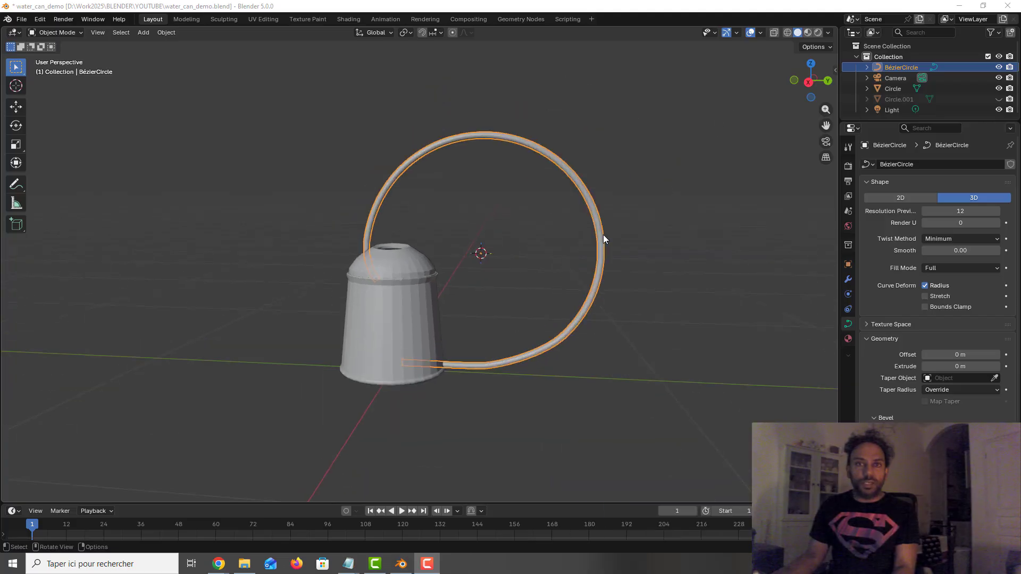
pyautogui.press('3')
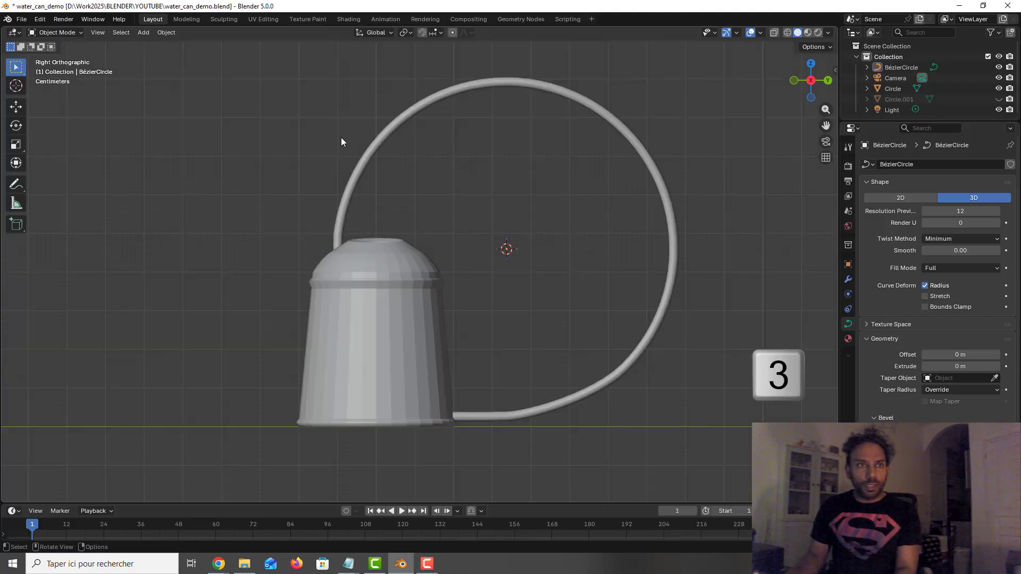
pyautogui.click(774, 33)
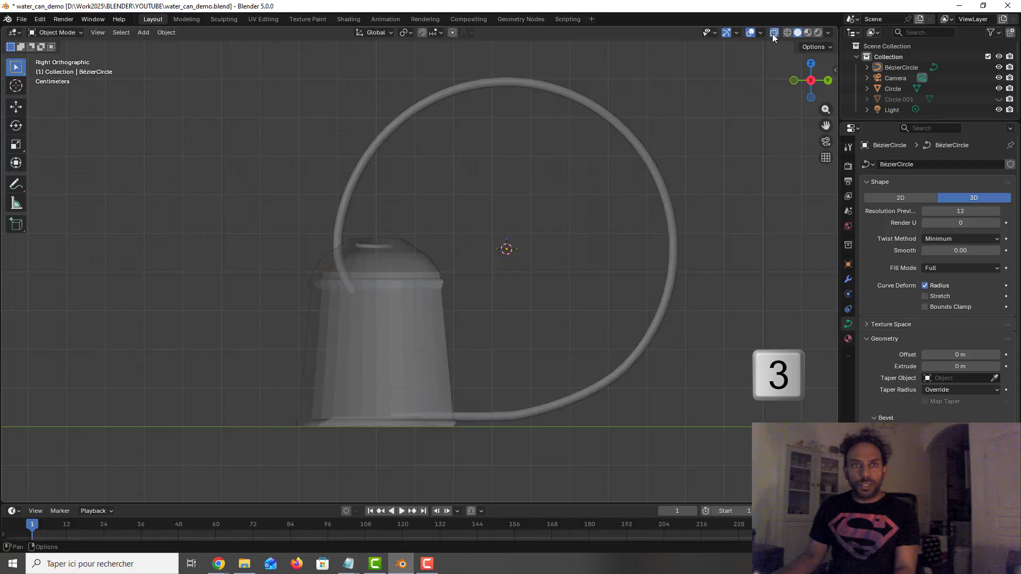
pyautogui.click(340, 226)
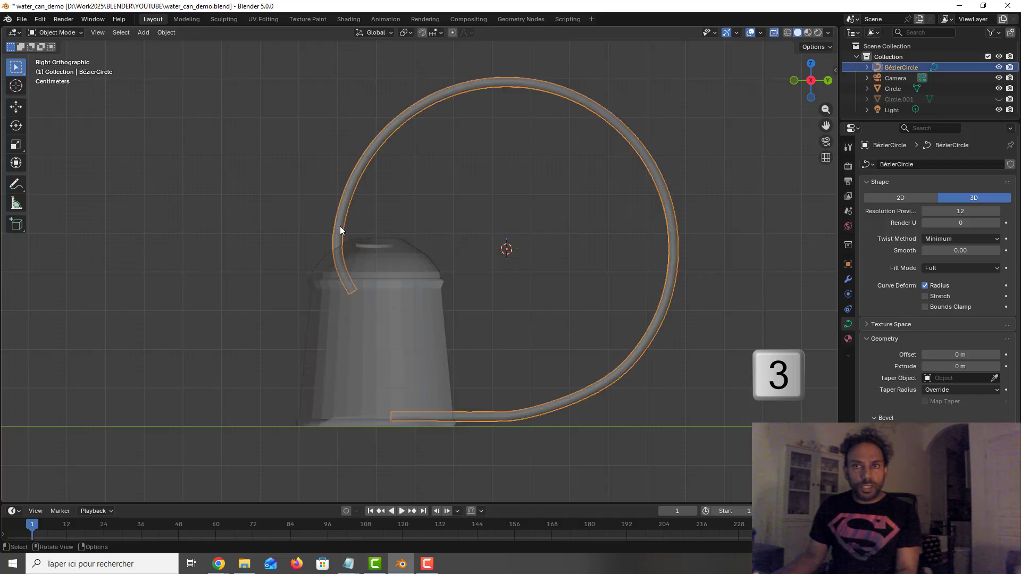
pyautogui.scroll(2, 350, 247)
pyautogui.scroll(-2, 349, 250)
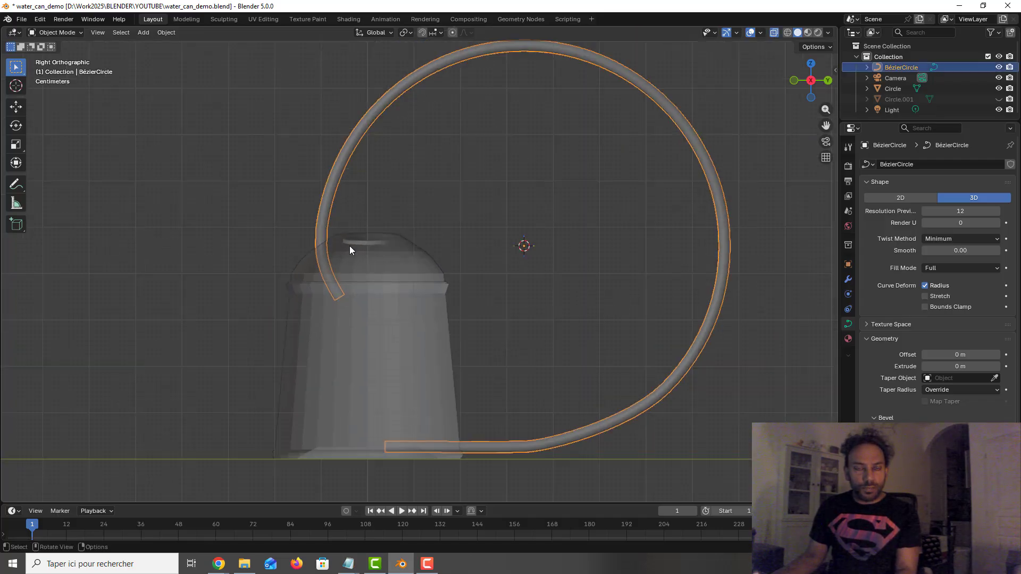
pyautogui.press('Tab')
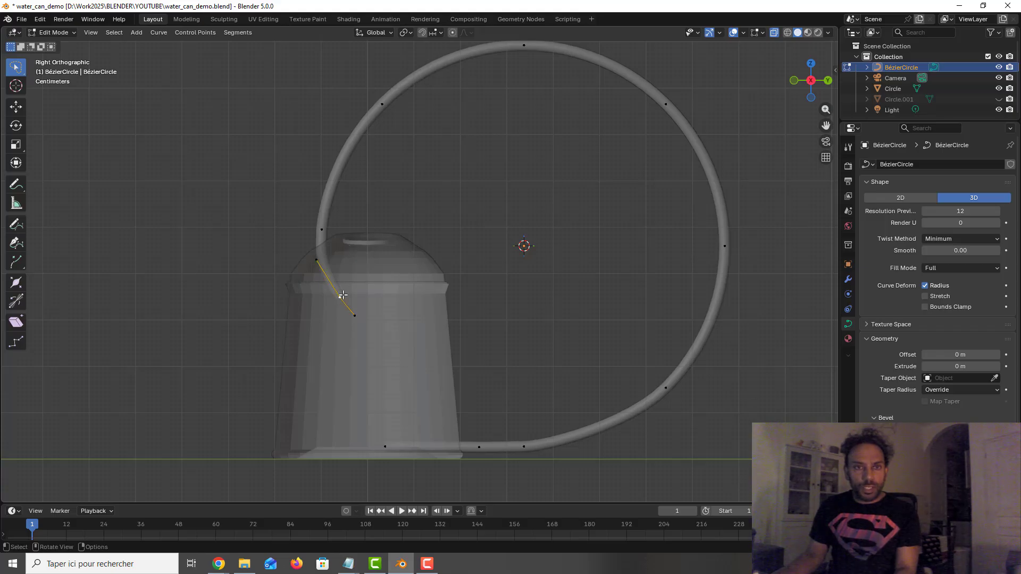
pyautogui.press('g')
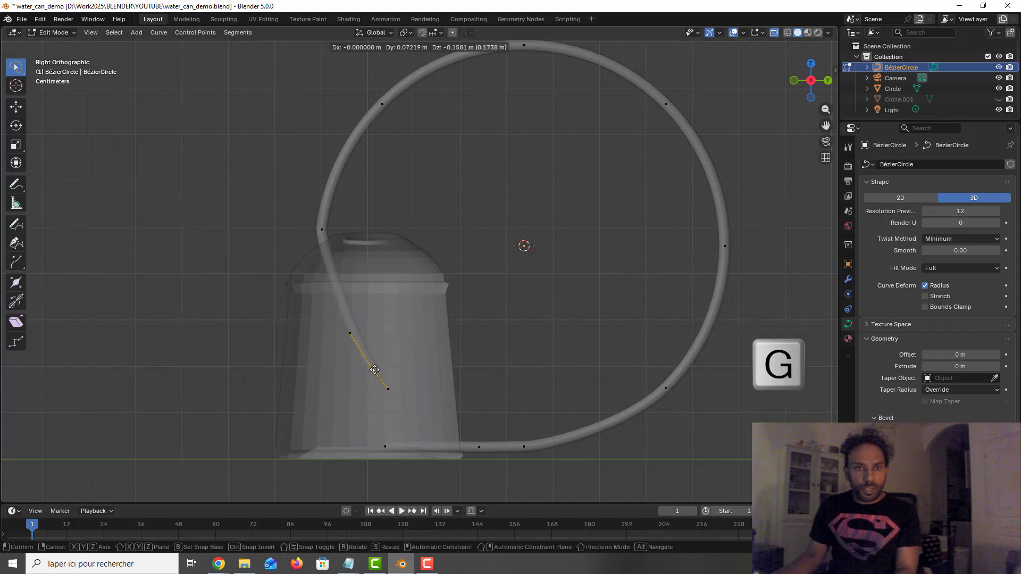
pyautogui.click(378, 371)
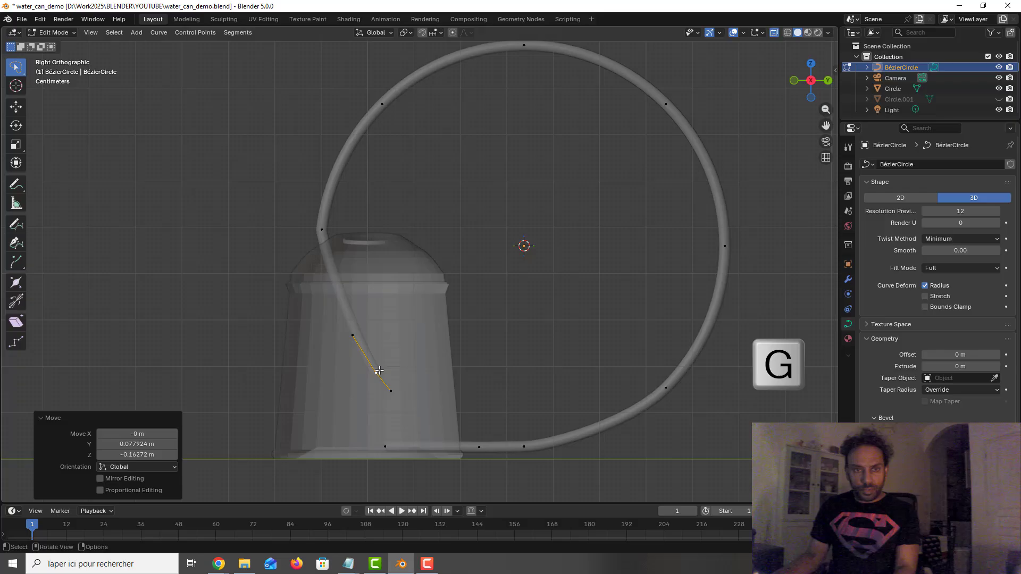
# Step: Move the end point's upper handle about 0.1 m toward the can's outer wall to round the tube's bend inside the body
pyautogui.click(351, 335)
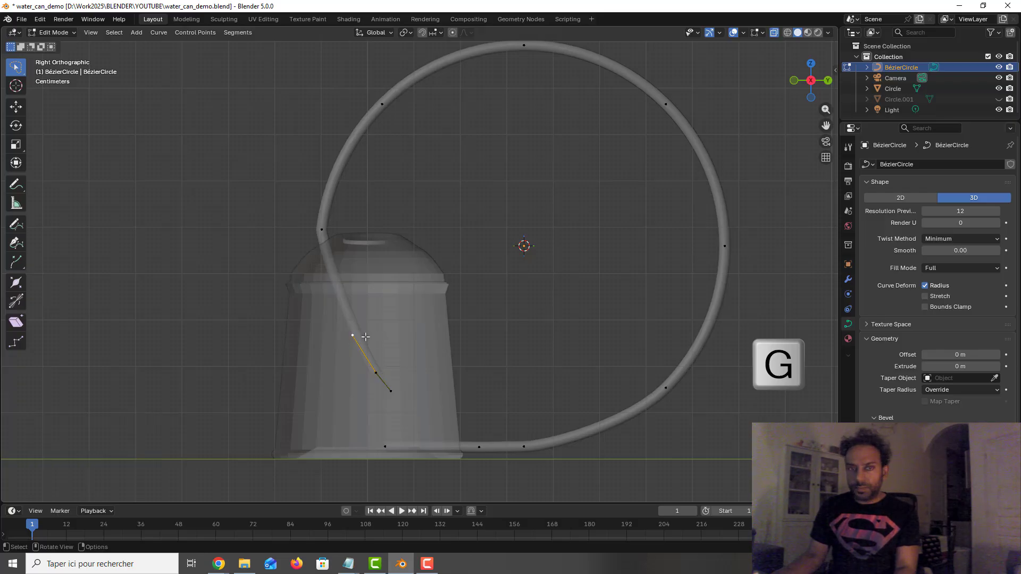
pyautogui.press('g')
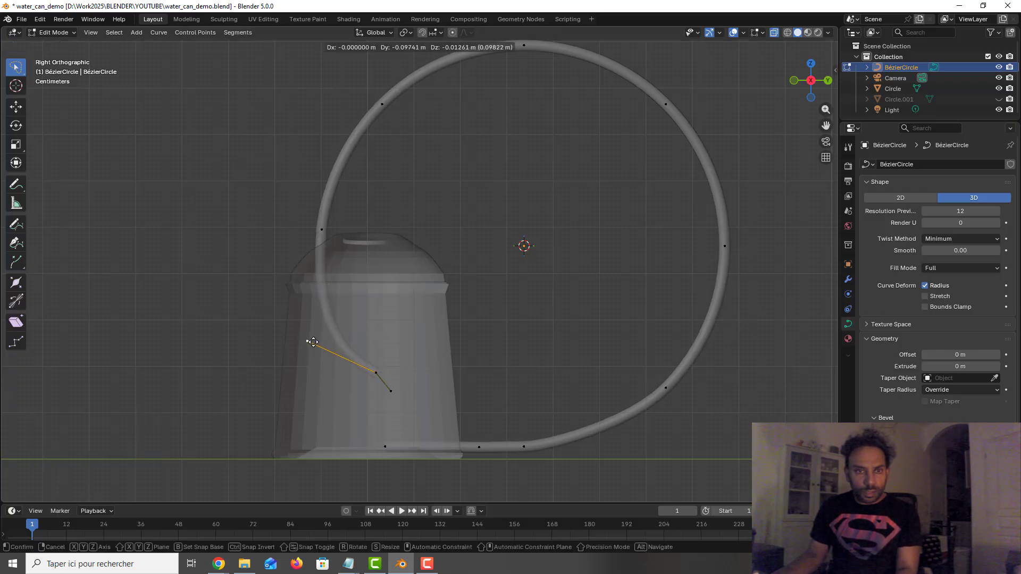
pyautogui.click(306, 340)
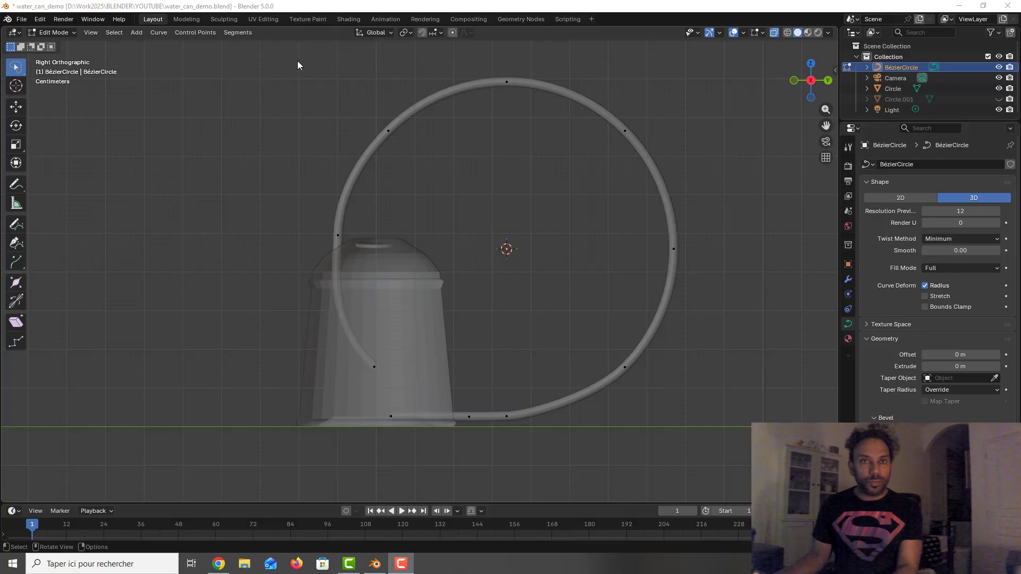
# Step: Move the tube curve's control point just above the can's dome outward by about 0.01 m
pyautogui.click(336, 234)
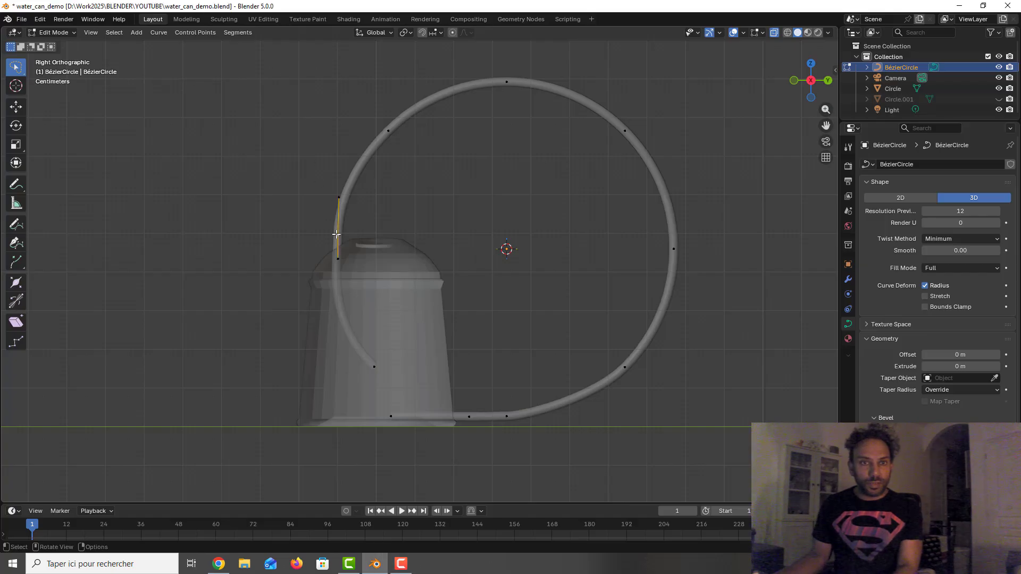
pyautogui.press('g')
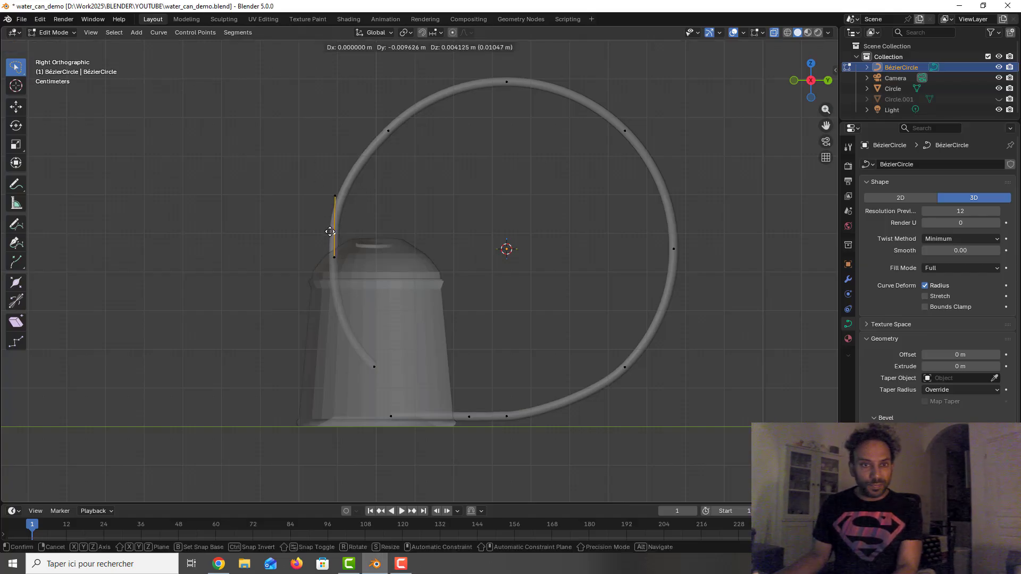
pyautogui.click(334, 234)
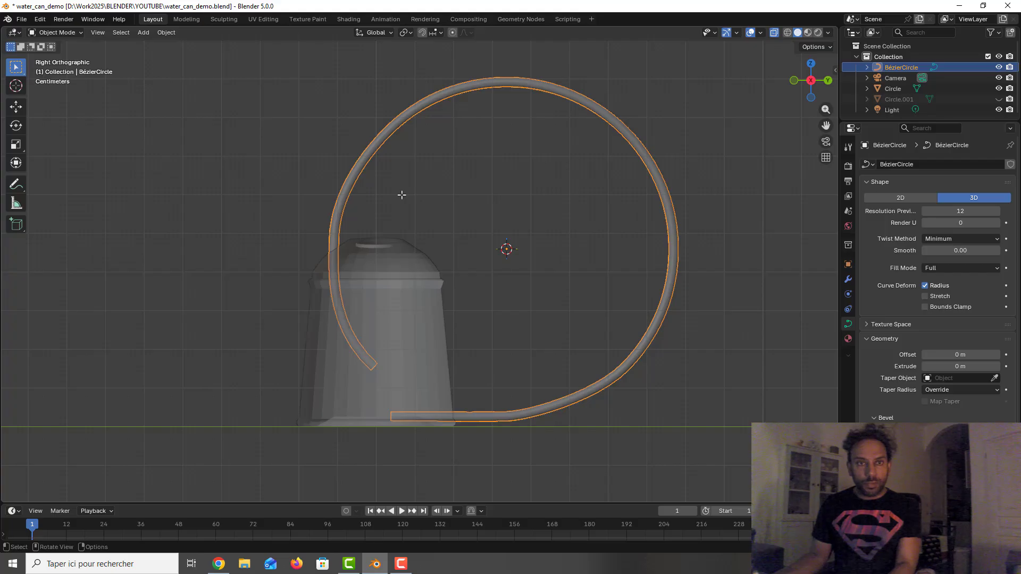
# Step: Turn off X-ray and examine where the tube enters the can's dome, including the dome's mesh in Edit Mode
pyautogui.moveTo(401, 195); pyautogui.dragTo(451, 233, button='middle')
pyautogui.scroll(3, 358, 243)
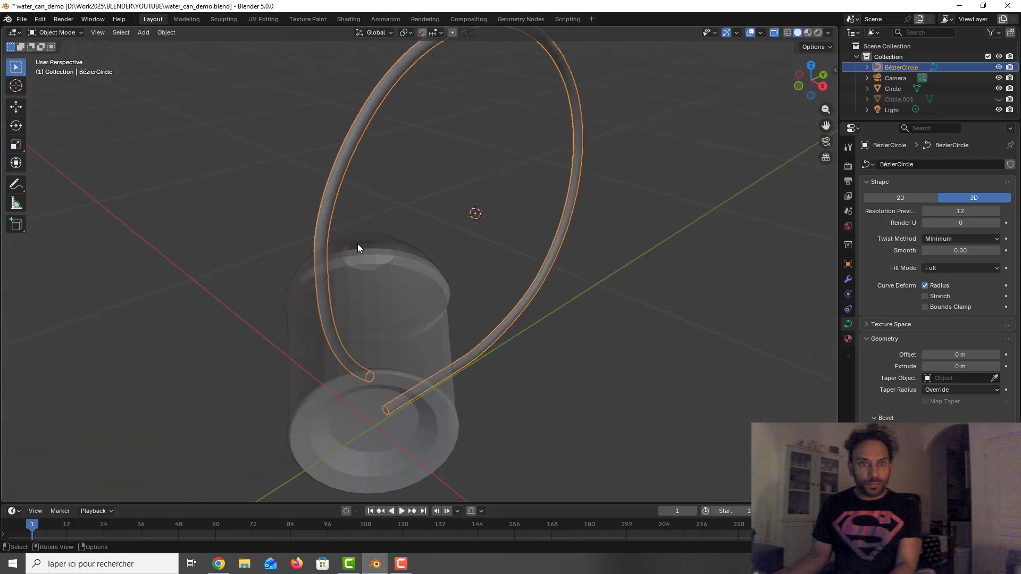
pyautogui.click(774, 33)
pyautogui.scroll(4, 272, 240)
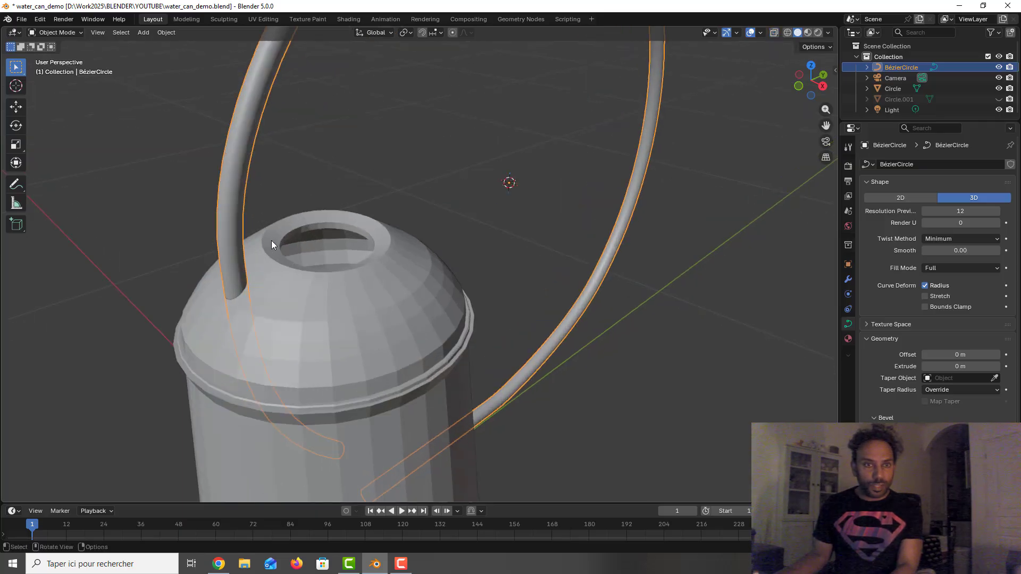
pyautogui.moveTo(383, 200); pyautogui.dragTo(537, 218, button='middle')
pyautogui.scroll(2, 427, 299)
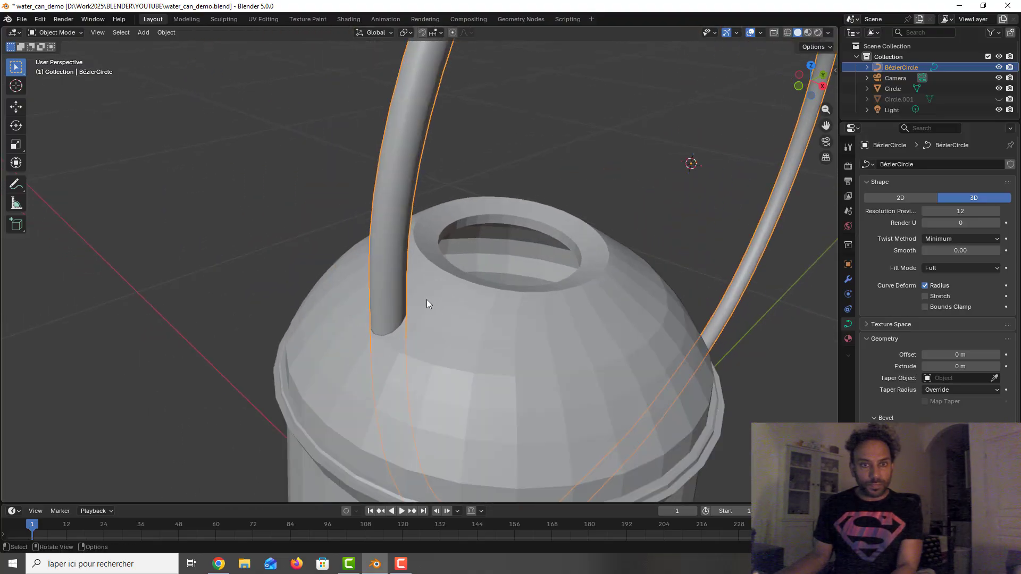
pyautogui.click(407, 330)
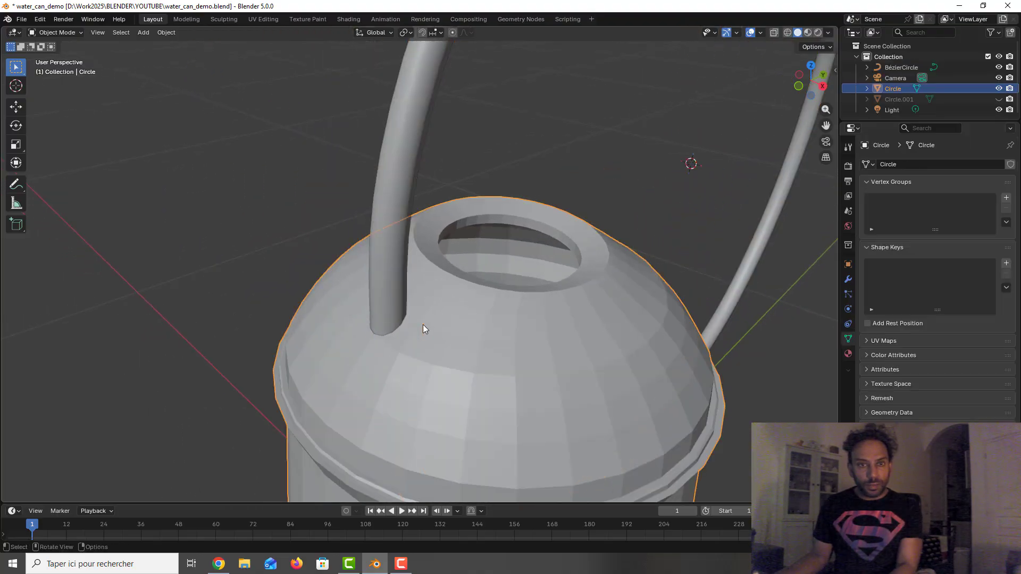
pyautogui.press('Tab')
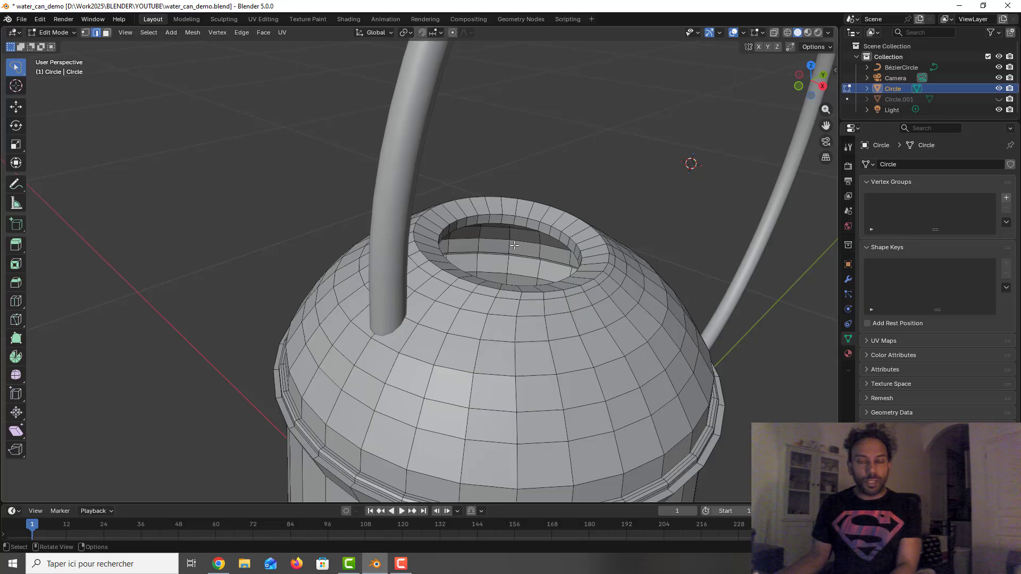
pyautogui.scroll(-1, 514, 245)
pyautogui.press('Tab')
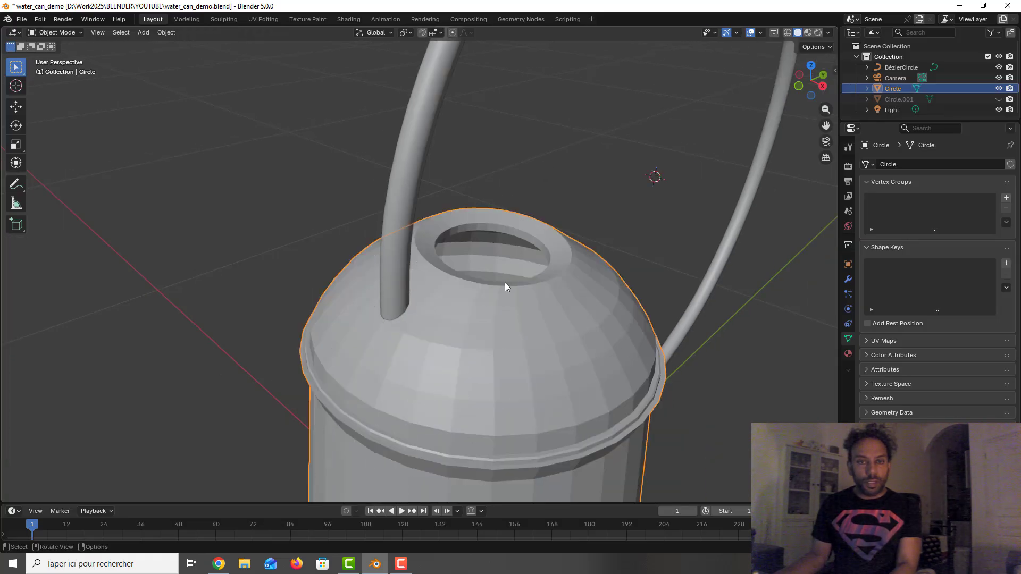
# Step: Check the tube's end point and the control point above the dome in X-ray right view, and return to solid display
pyautogui.press('3')
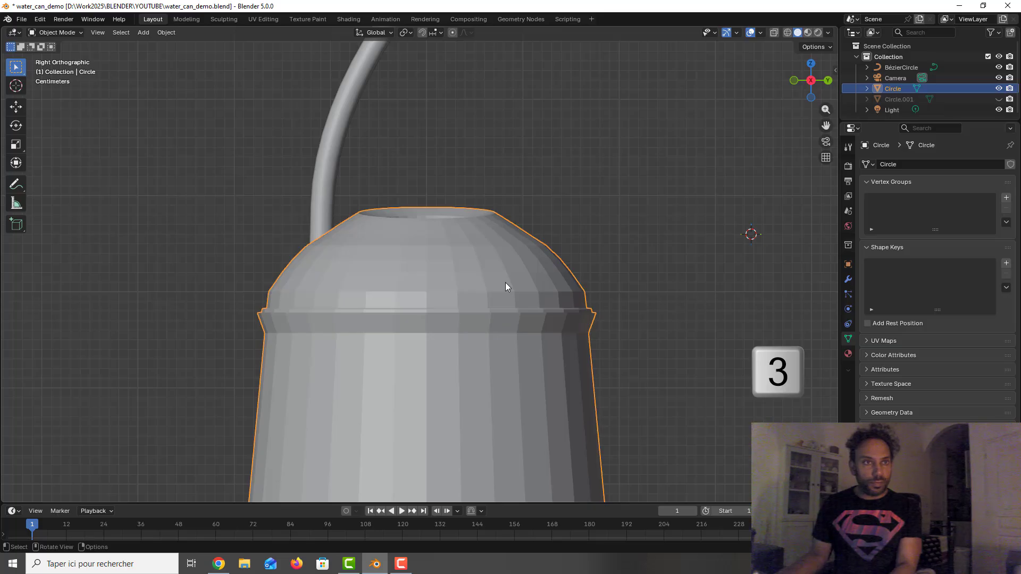
pyautogui.click(774, 33)
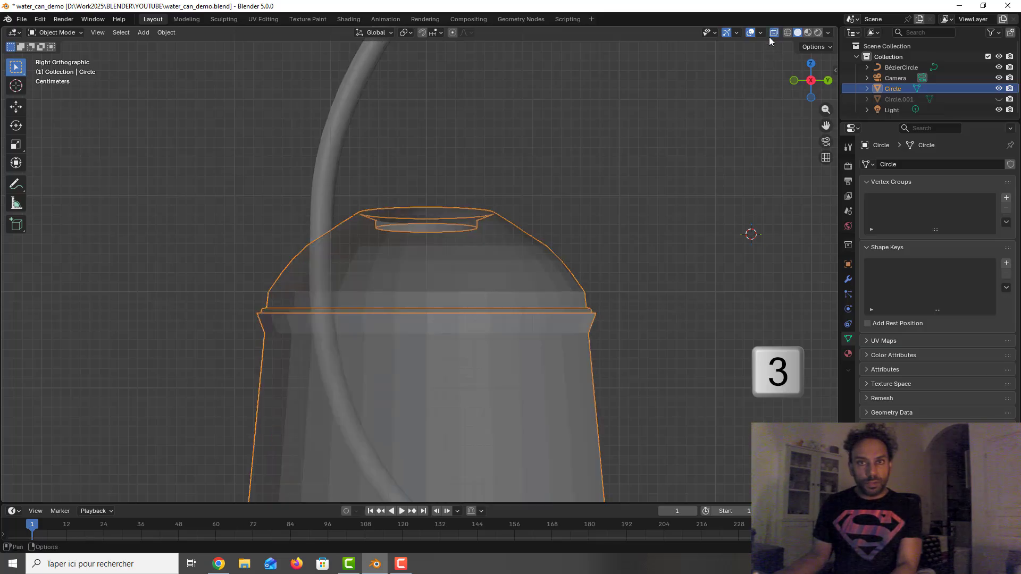
pyautogui.keyDown('shift'); pyautogui.moveTo(627, 299); pyautogui.dragTo(572, 223, button='middle'); pyautogui.keyUp('shift')
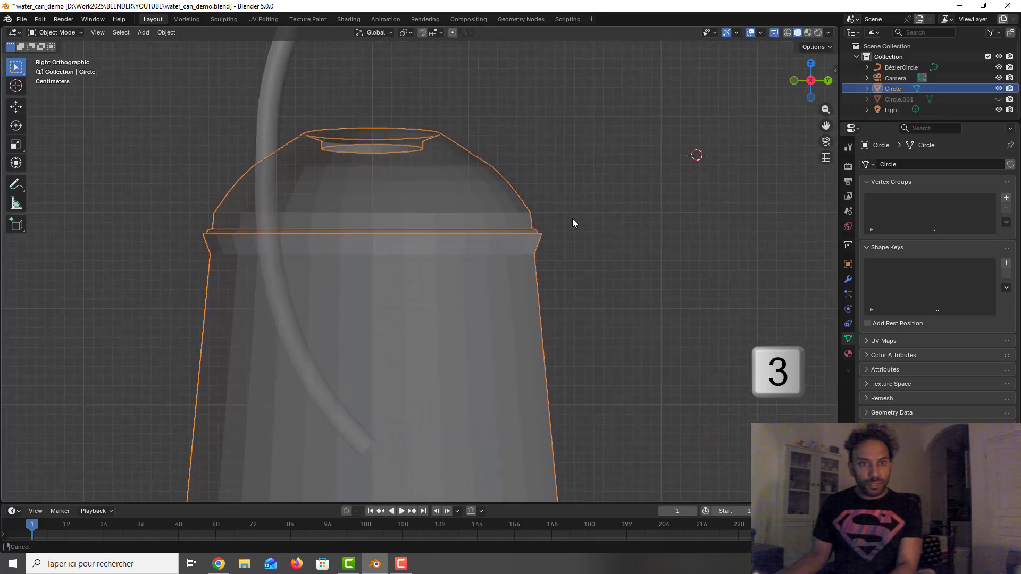
pyautogui.scroll(-1, 401, 185)
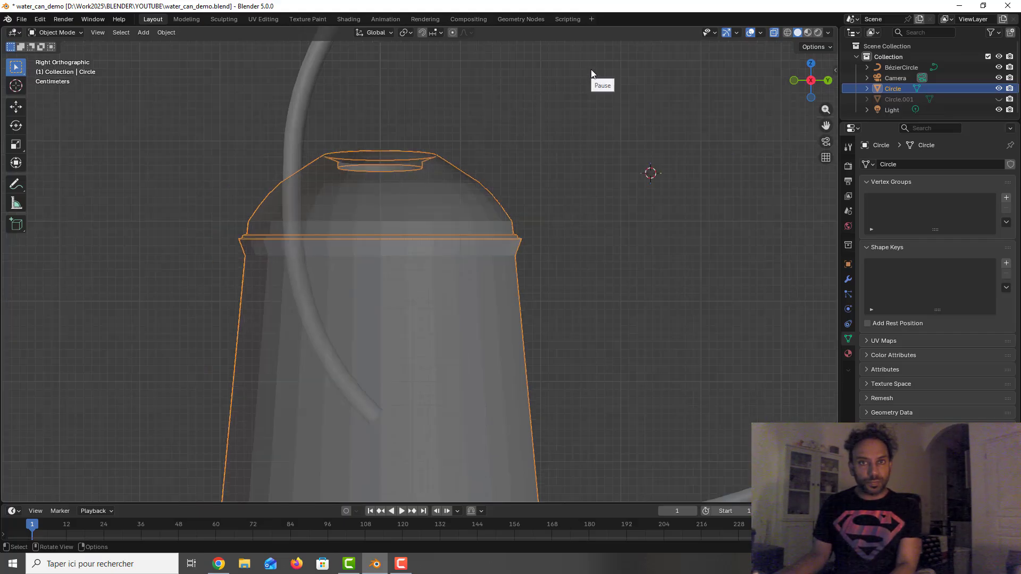
pyautogui.press('Tab')
pyautogui.click(298, 127)
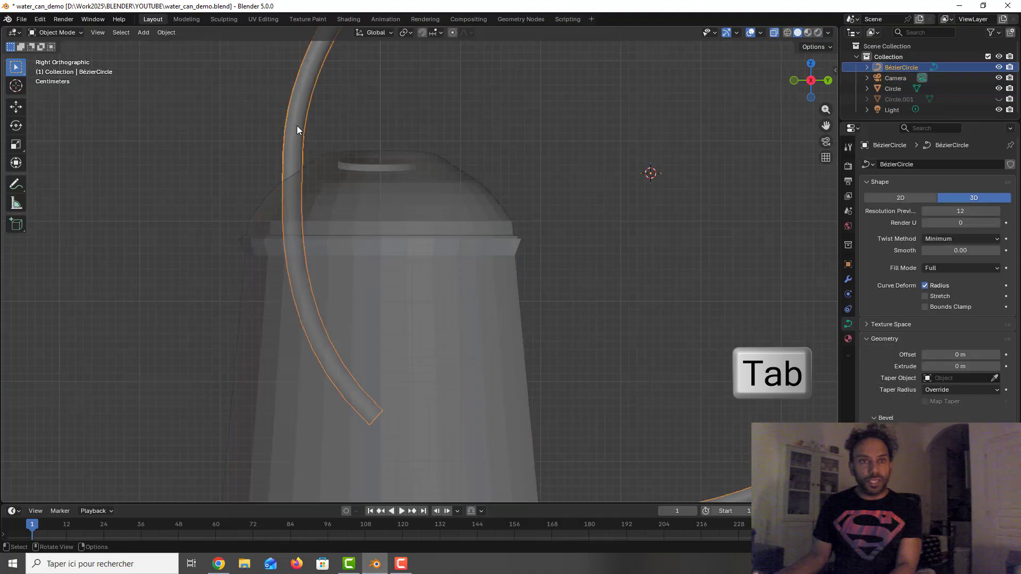
pyautogui.press('Tab')
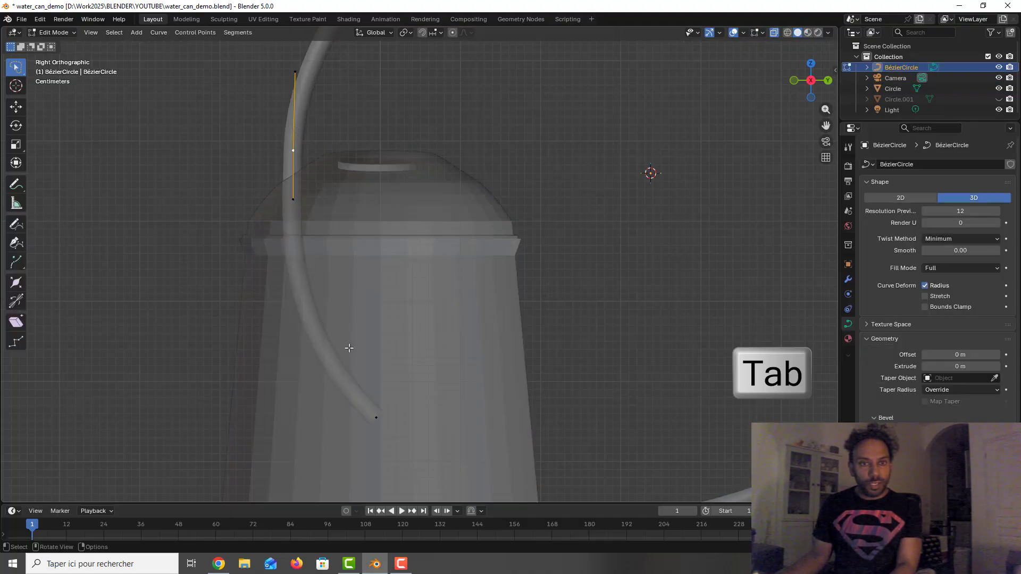
pyautogui.click(377, 417)
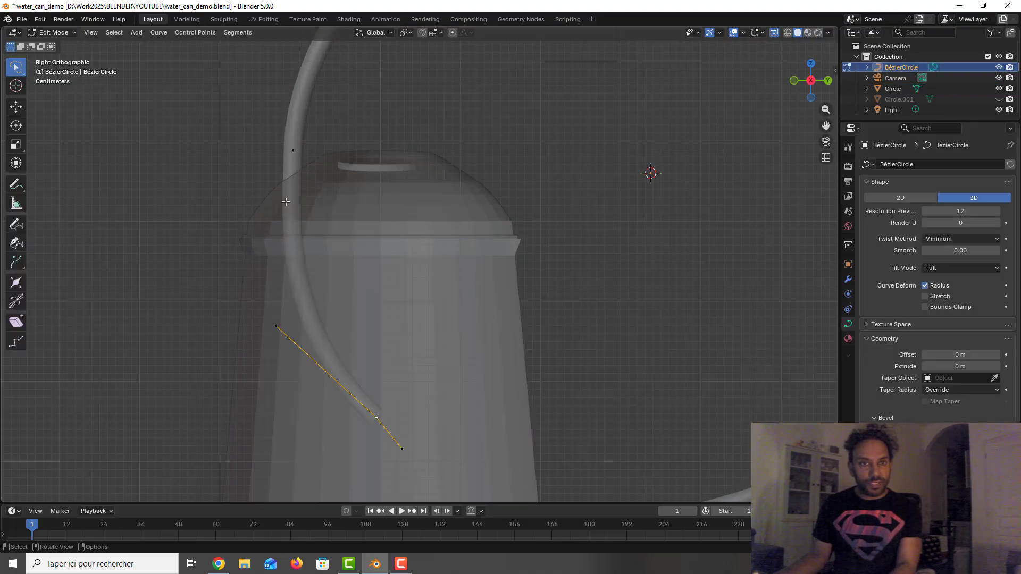
pyautogui.click(292, 153)
pyautogui.press('g')
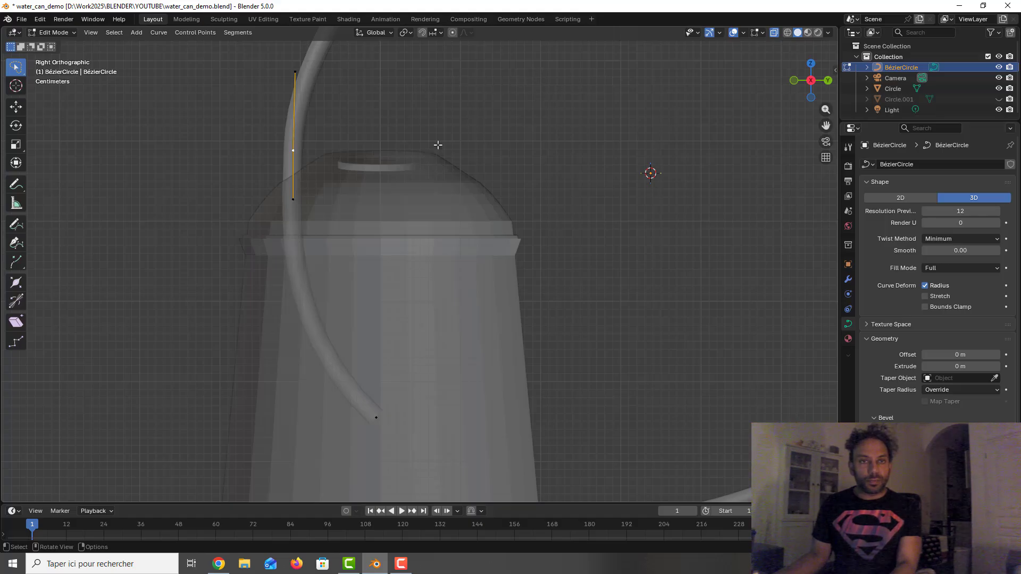
pyautogui.press('Tab')
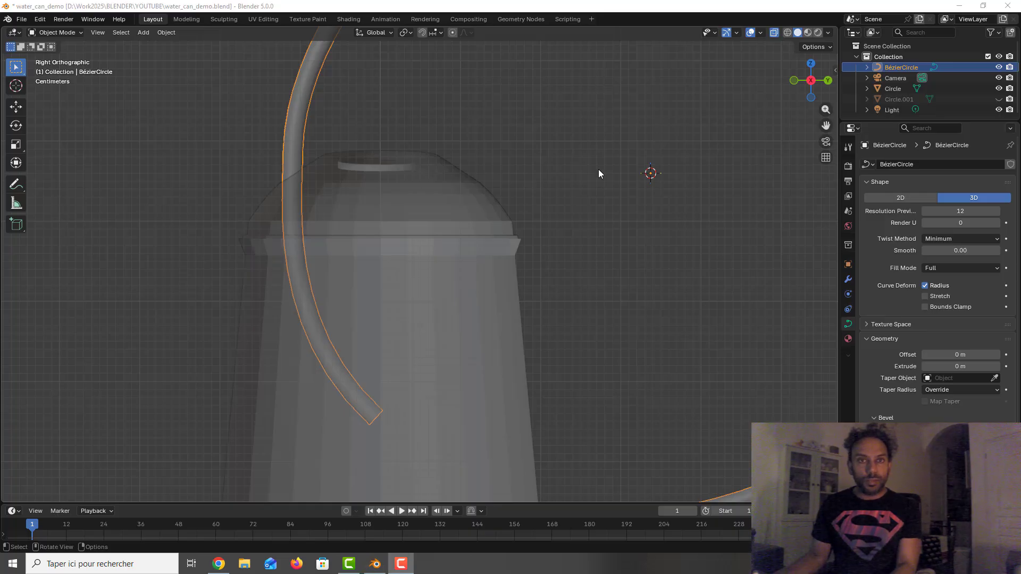
pyautogui.scroll(-3, 598, 169)
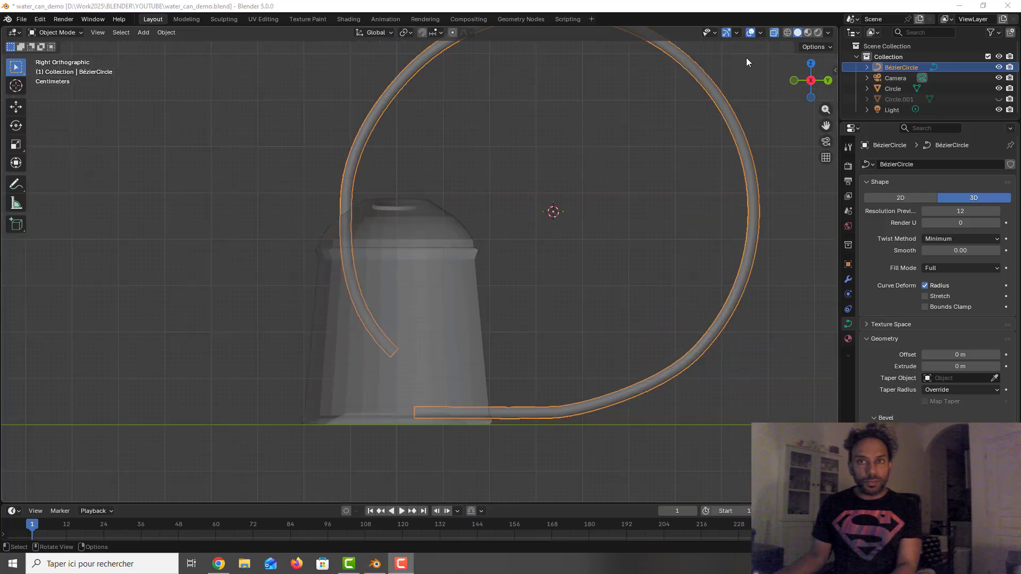
pyautogui.click(774, 33)
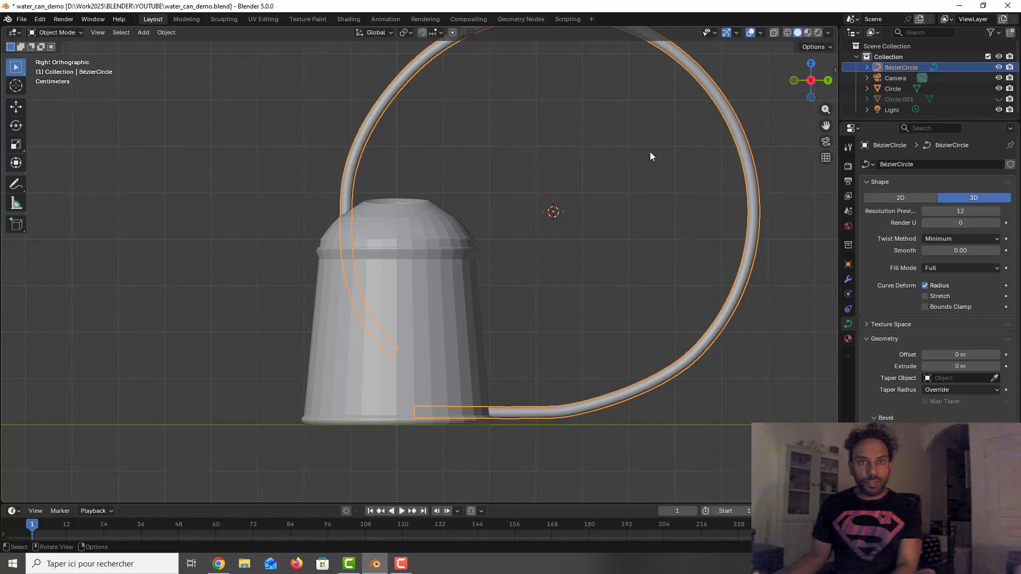
# Step: Duplicate the tube curve and move the copy about 1.3 m in negative Y, clear of the can
pyautogui.scroll(-2, 720, 152)
pyautogui.scroll(2, 708, 132)
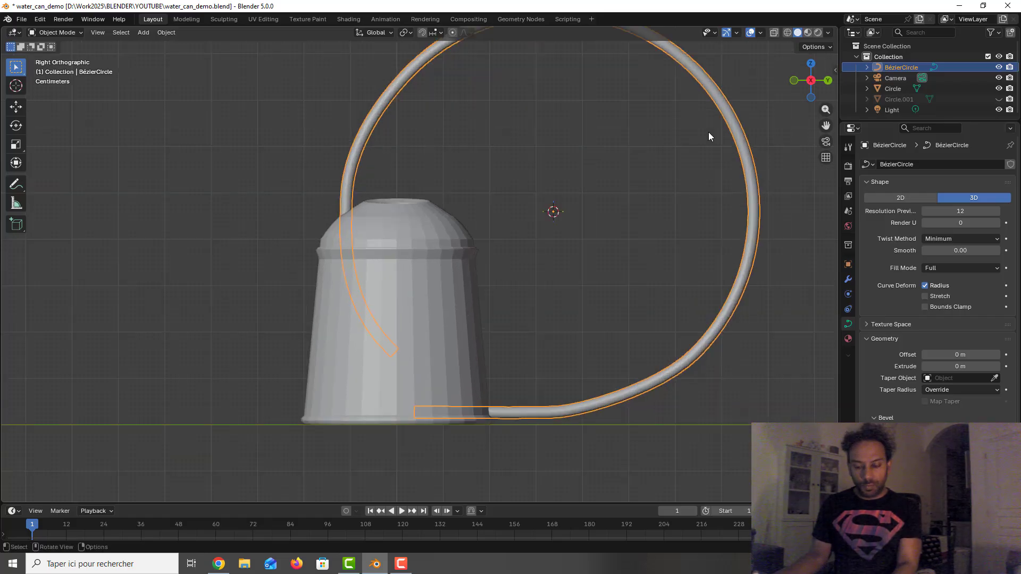
pyautogui.hotkey('shift', 'd')
pyautogui.press('Return')
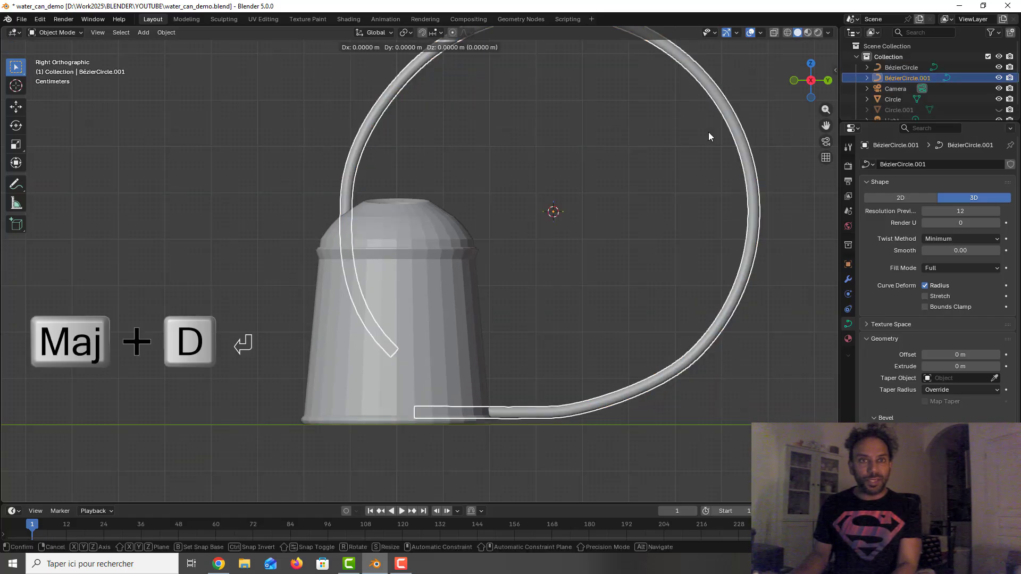
pyautogui.scroll(-1, 709, 137)
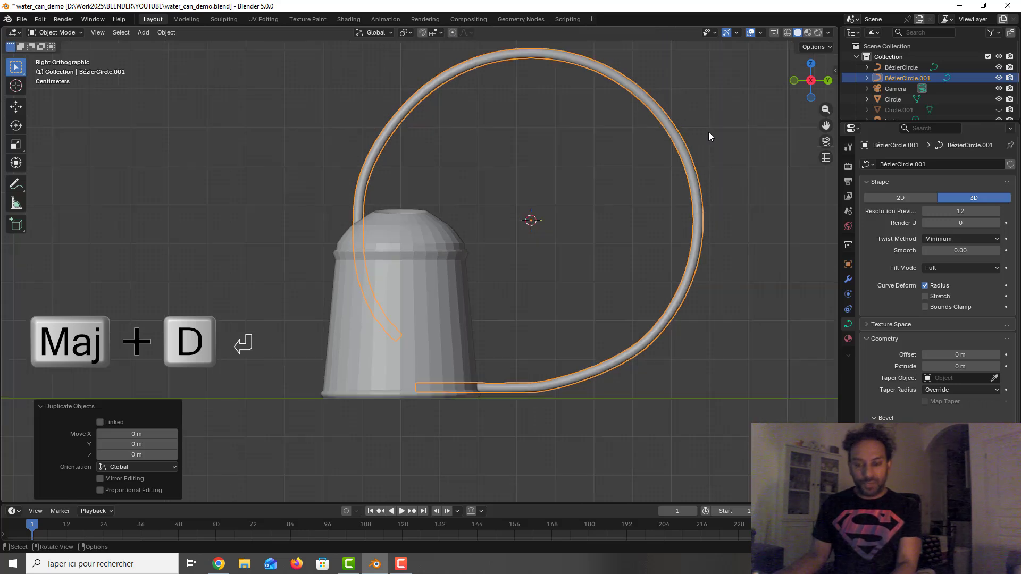
pyautogui.press('g')
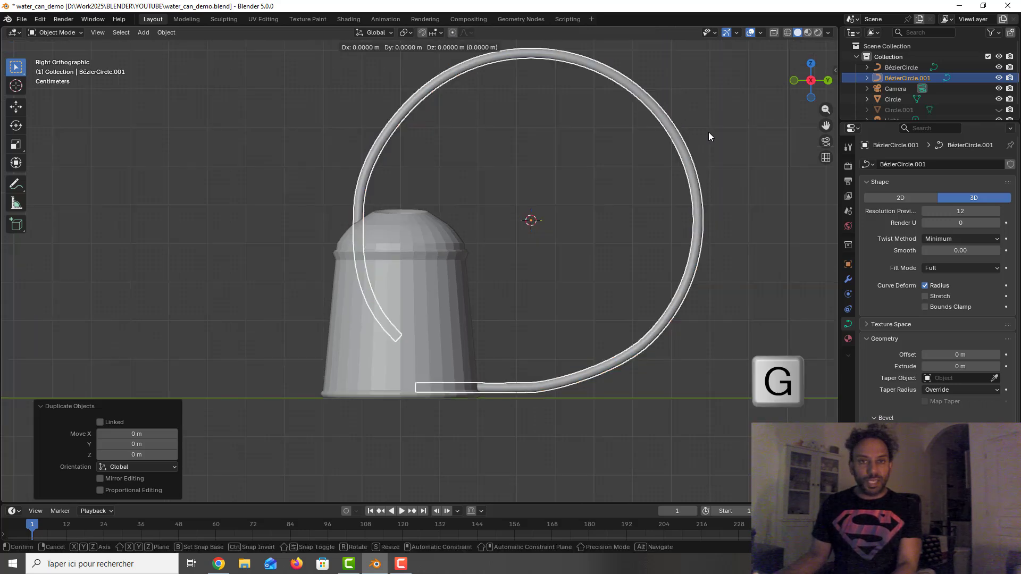
pyautogui.press('x')
pyautogui.press('y')
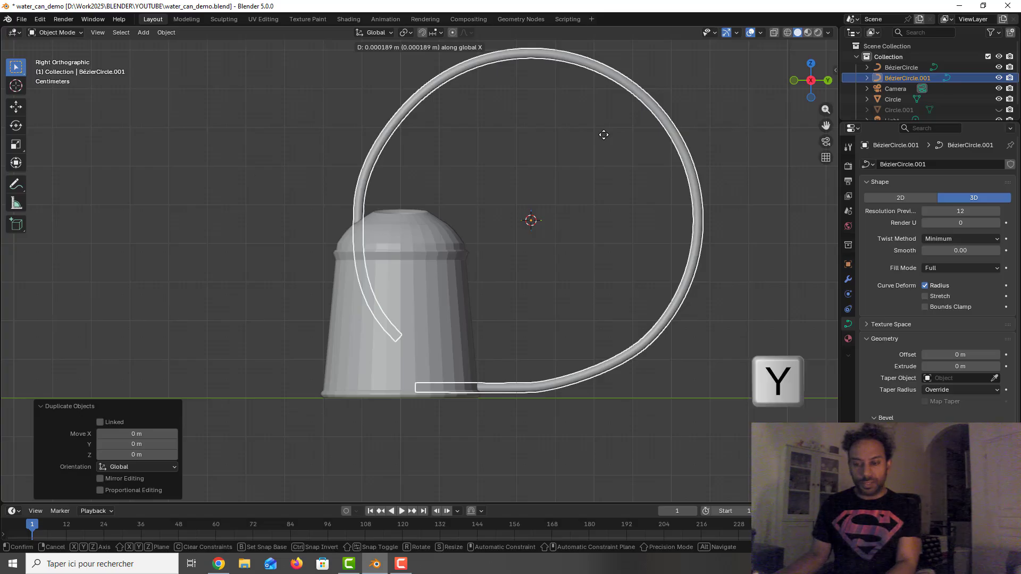
pyautogui.click(240, 145)
pyautogui.scroll(-3, 239, 145)
pyautogui.keyDown('shift'); pyautogui.moveTo(281, 158); pyautogui.dragTo(406, 184, button='middle'); pyautogui.keyUp('shift')
pyautogui.press('g')
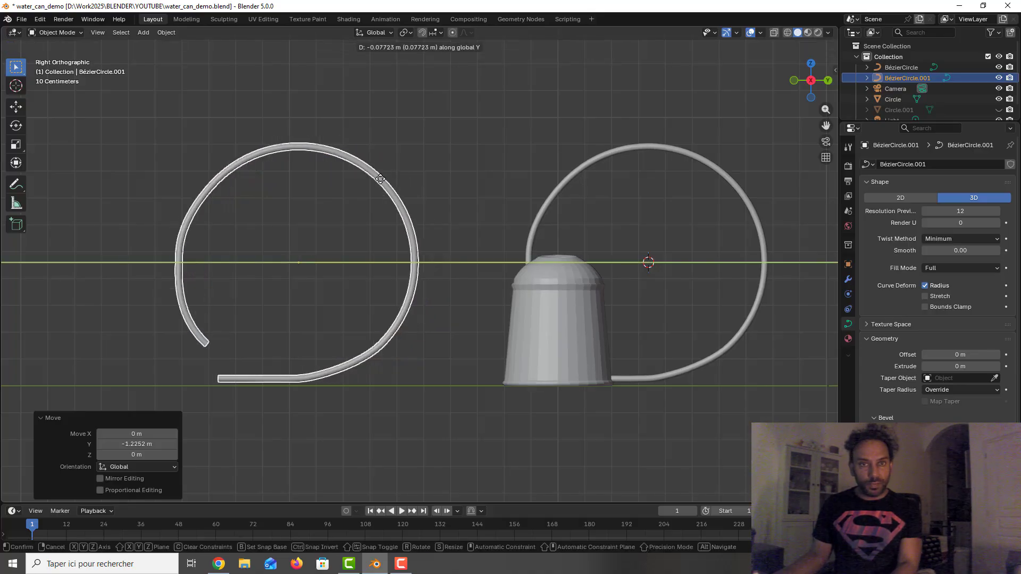
pyautogui.click(381, 183)
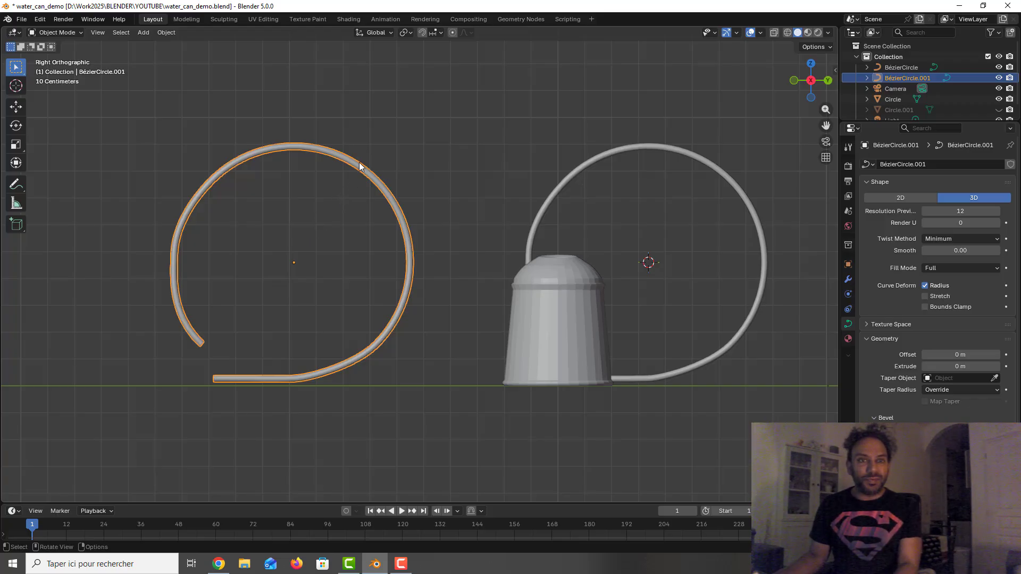
# Step: Edit the duplicated curve and delete the three control points of the arc farthest from the can as vertices
pyautogui.press('Tab')
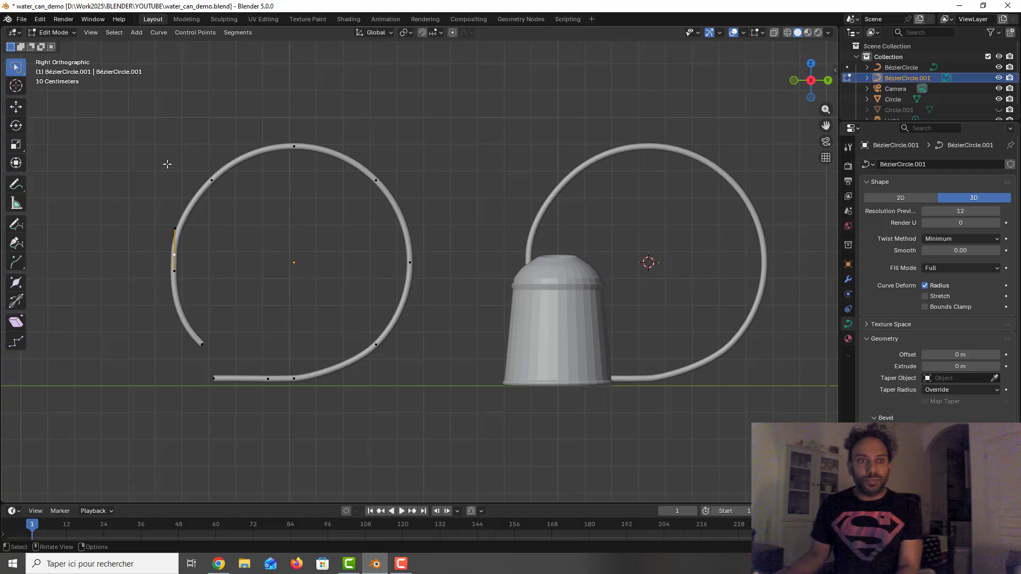
pyautogui.moveTo(170, 168)
pyautogui.mouseDown()
pyautogui.moveTo(205, 291)
pyautogui.moveTo(197, 301)
pyautogui.mouseUp()
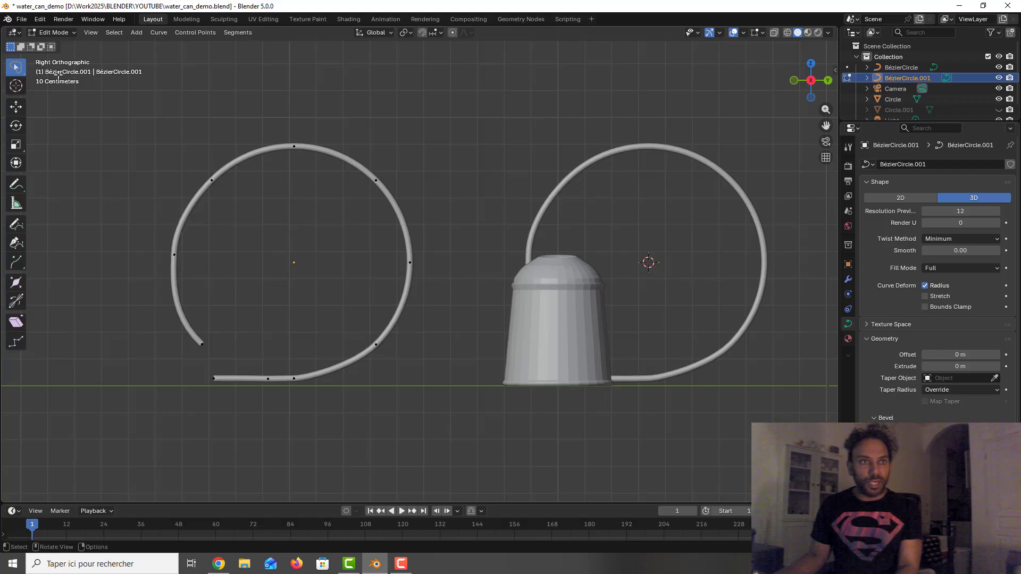
pyautogui.moveTo(15, 68); pyautogui.dragTo(43, 91)
pyautogui.moveTo(140, 155); pyautogui.dragTo(231, 361)
pyautogui.press('Delete')
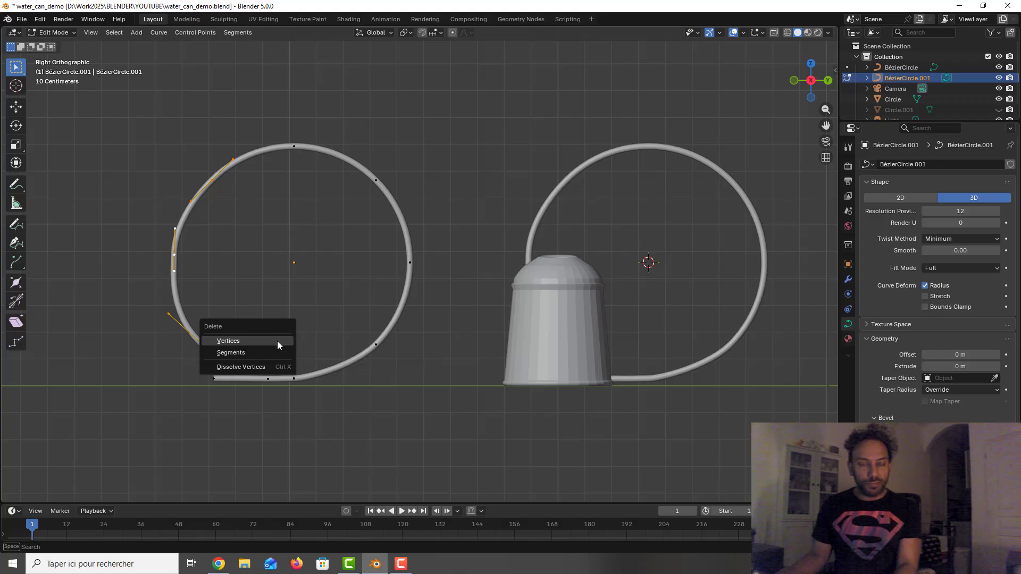
pyautogui.click(276, 342)
# Step: Delete the three control points along the duplicated curve's straight lower run, leaving only the arc nearest the can
pyautogui.moveTo(182, 351); pyautogui.dragTo(319, 408)
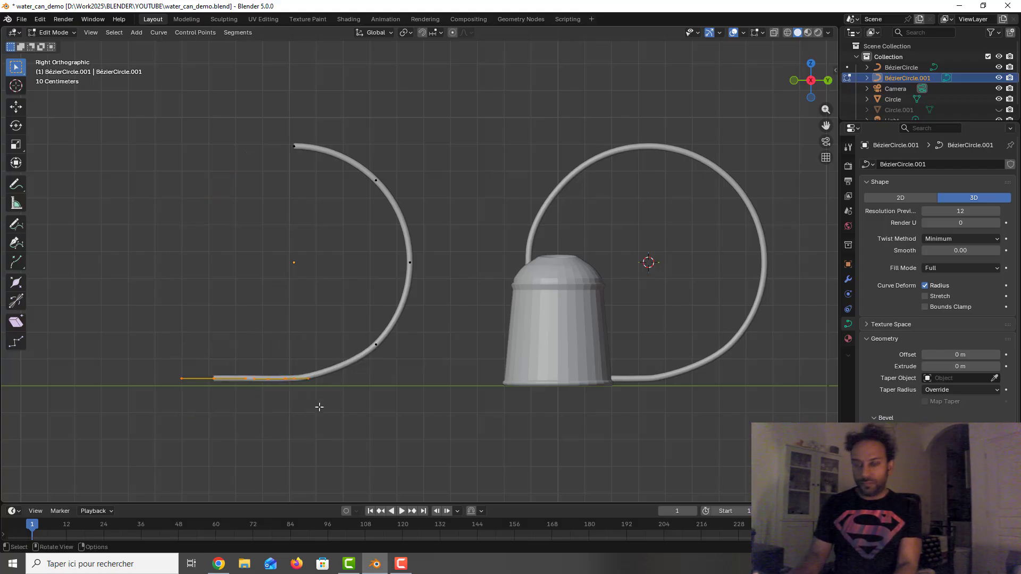
pyautogui.press('Delete')
pyautogui.click(319, 408)
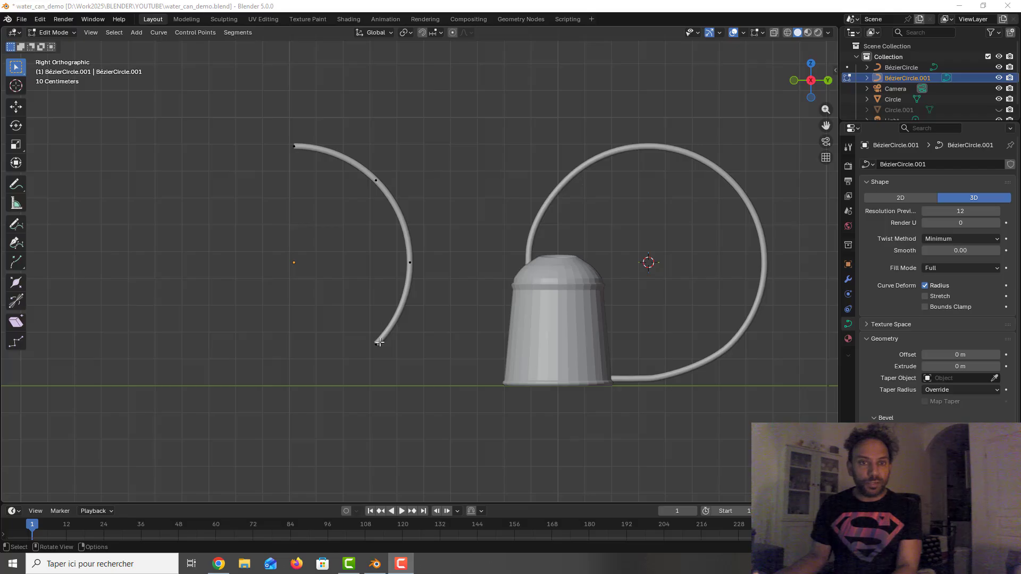
# Step: Move the arc's lower end point to the base of the can, about 0.483 m in Y and -0.115 m in Z
pyautogui.click(377, 344)
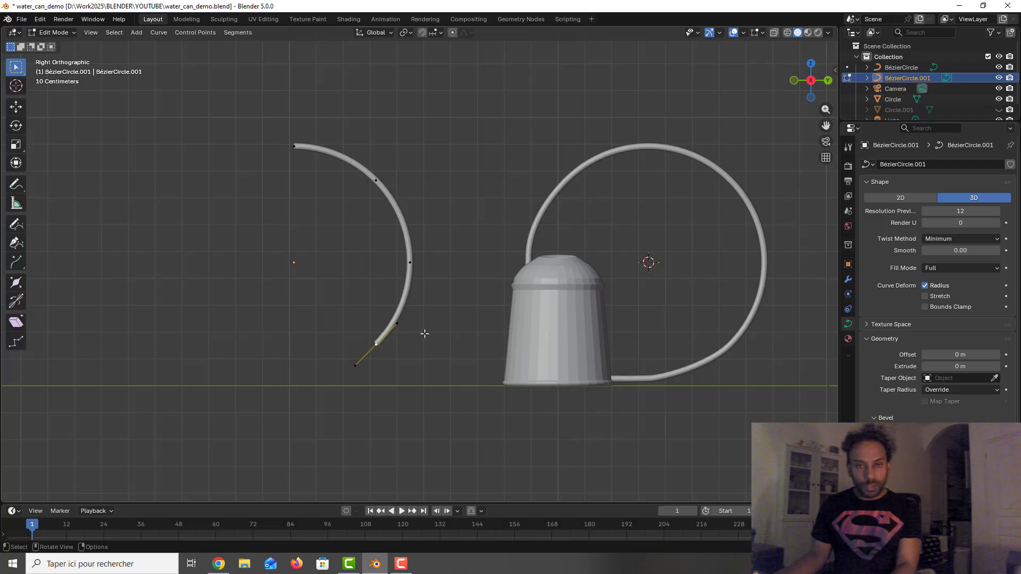
pyautogui.press('g')
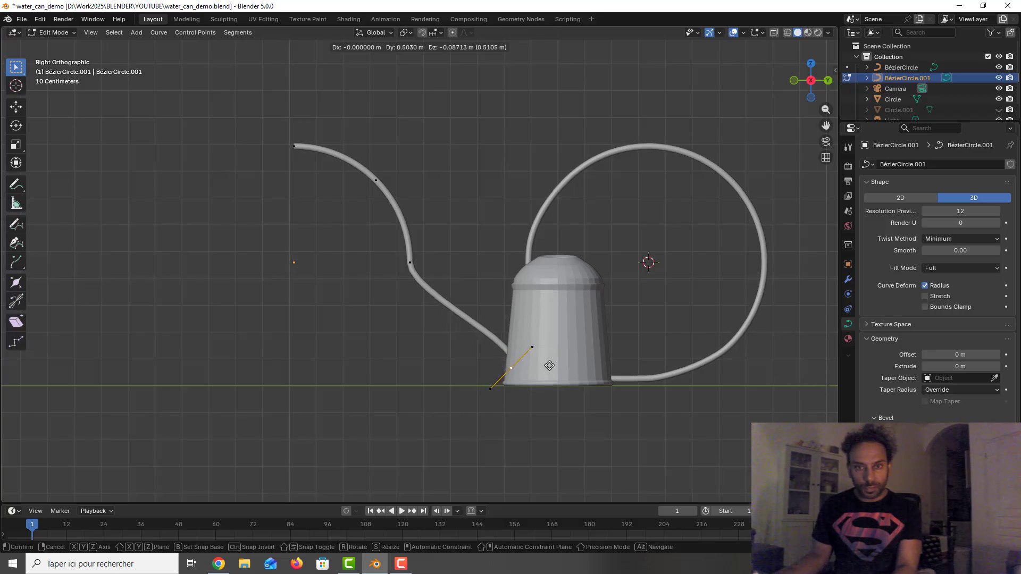
pyautogui.click(549, 365)
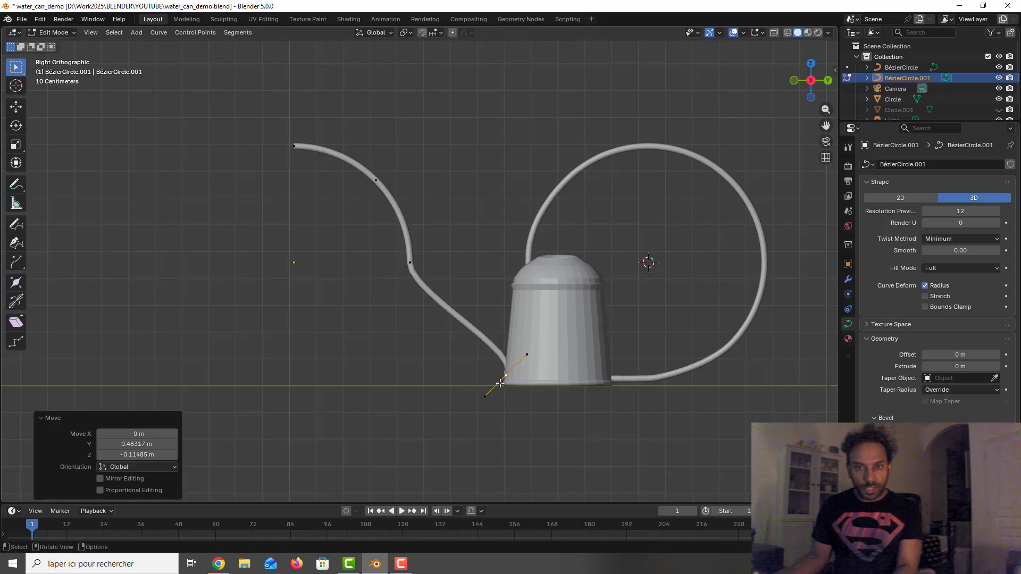
# Step: Turn on X-ray and move the base end point's upper handle about -0.175 m in Y and -0.061 m in Z, outside the can
pyautogui.click(775, 33)
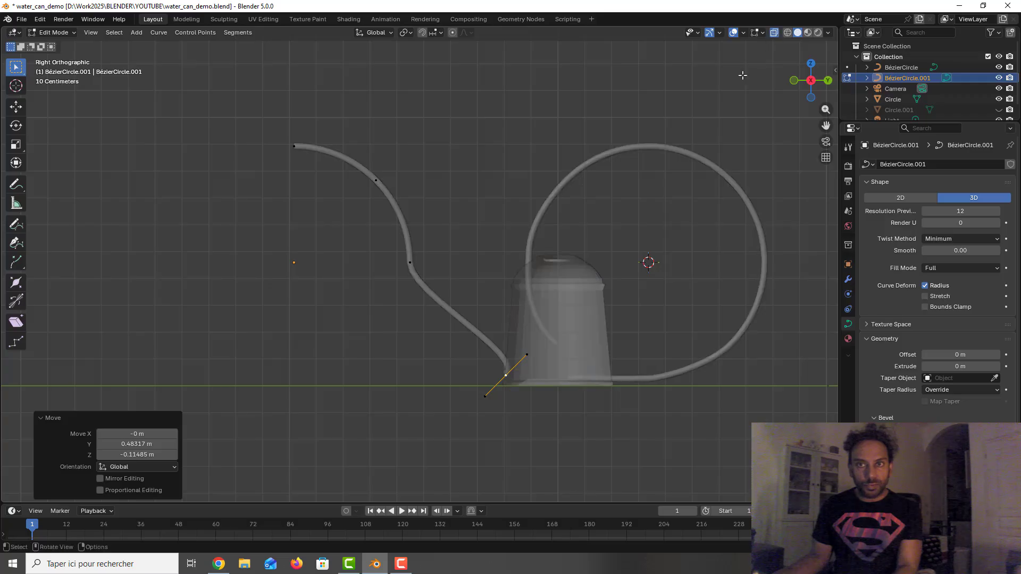
pyautogui.scroll(2, 509, 405)
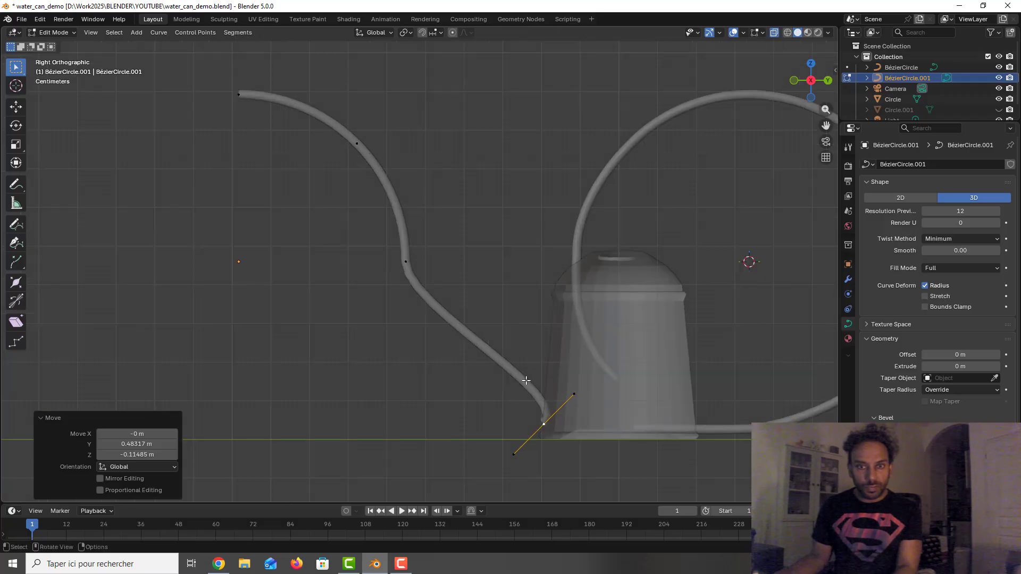
pyautogui.click(575, 394)
pyautogui.press('g')
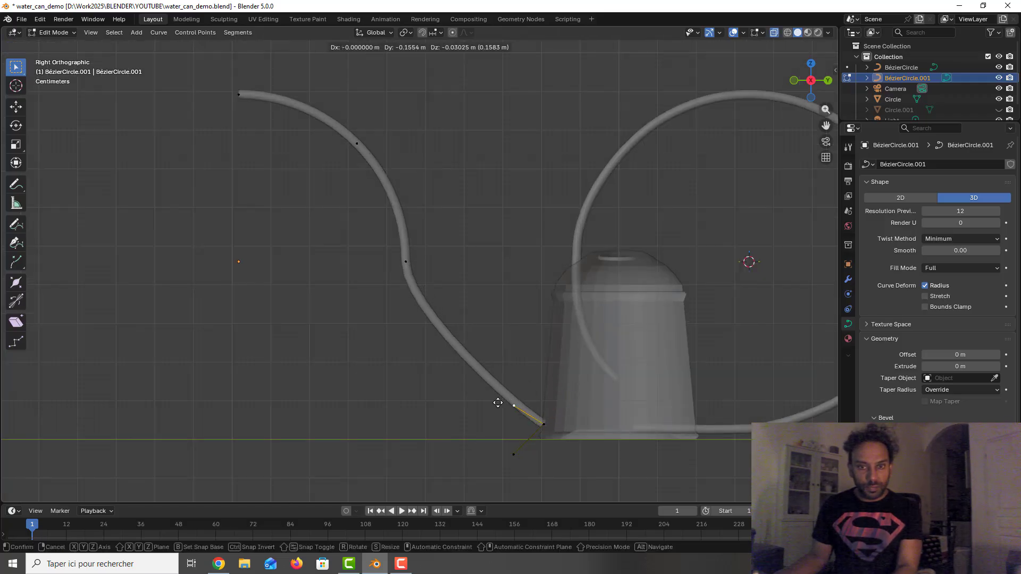
pyautogui.press('g')
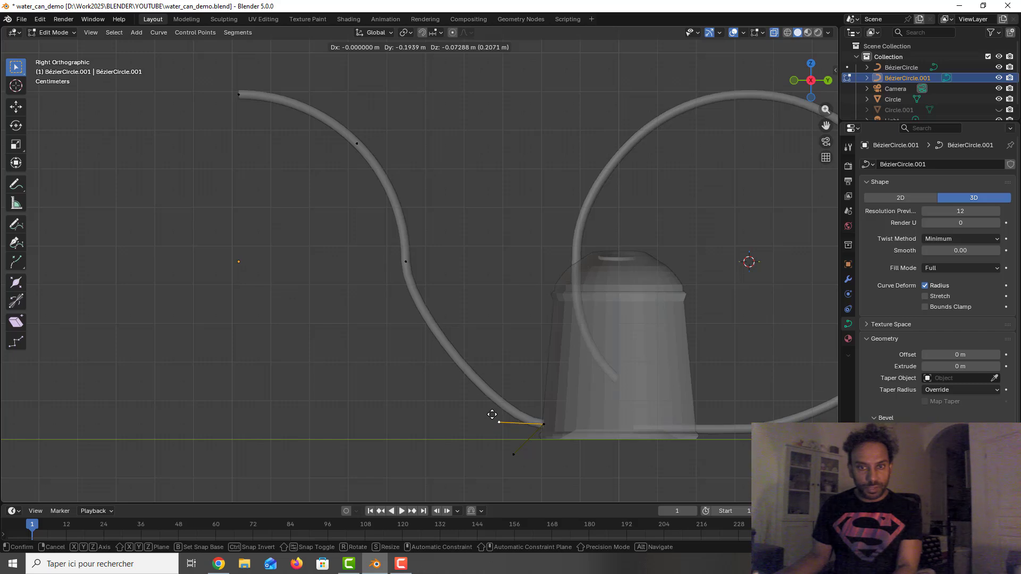
pyautogui.click(499, 413)
pyautogui.scroll(-2, 368, 235)
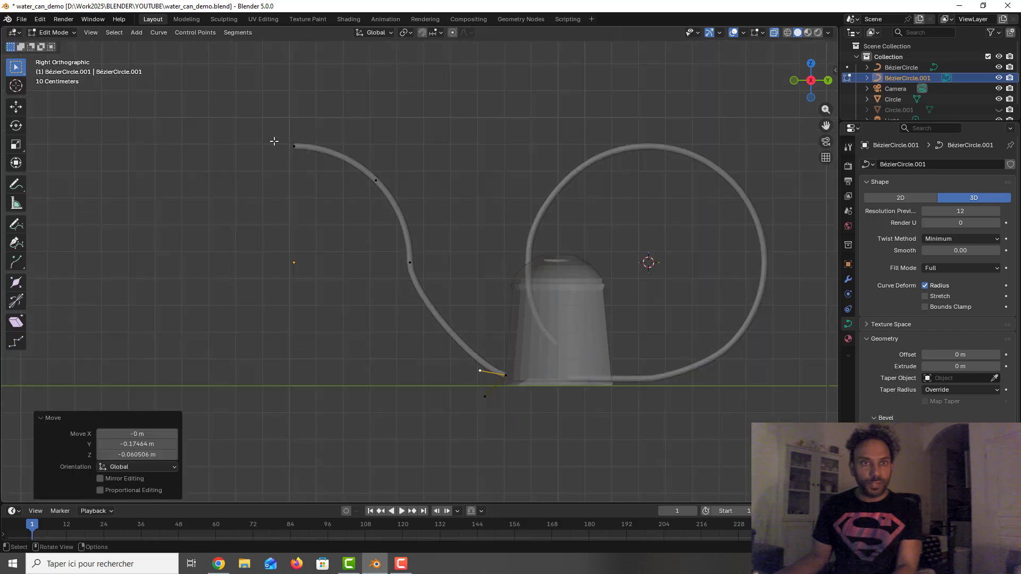
# Step: Scale the spout's three upper points to 0.56 and move them about 0.21 m in Y and -0.356 m in Z
pyautogui.moveTo(269, 133); pyautogui.dragTo(438, 301)
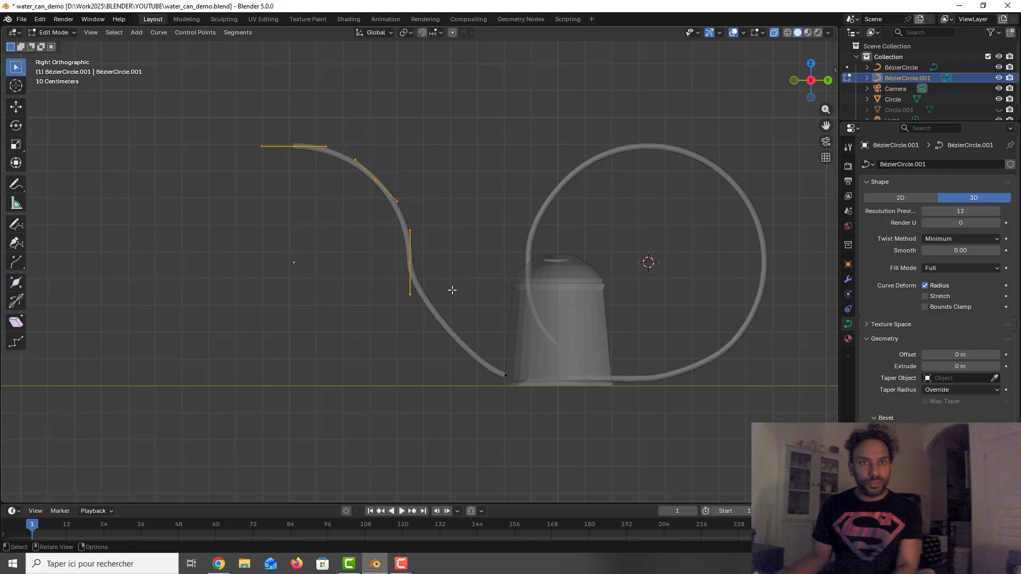
pyautogui.press('s')
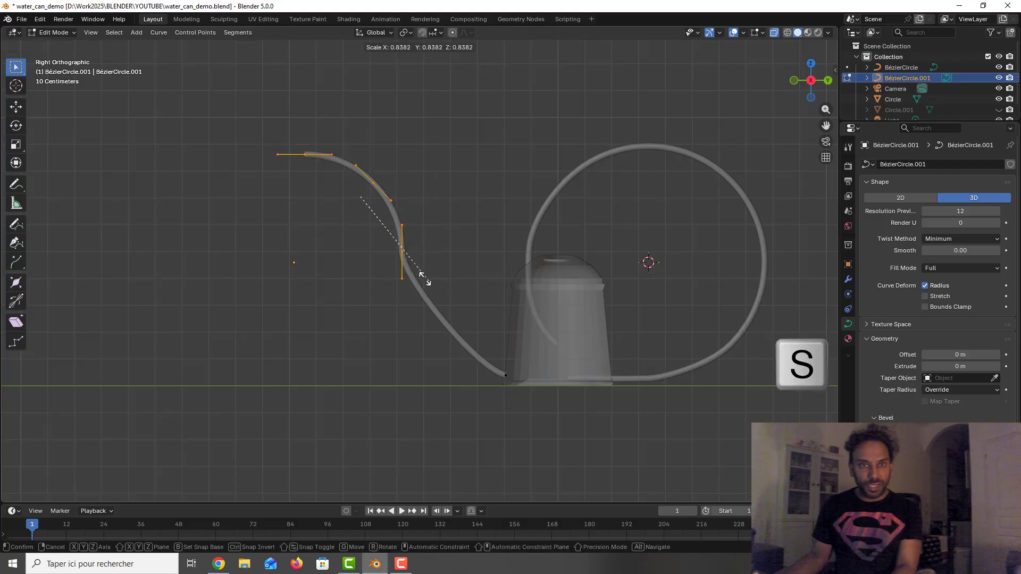
pyautogui.click(394, 255)
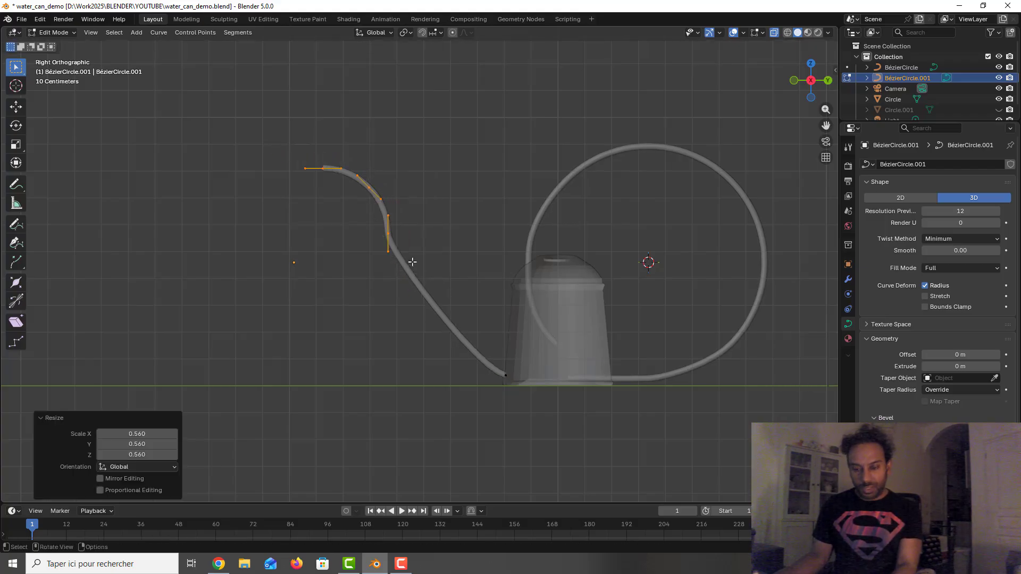
pyautogui.press('g')
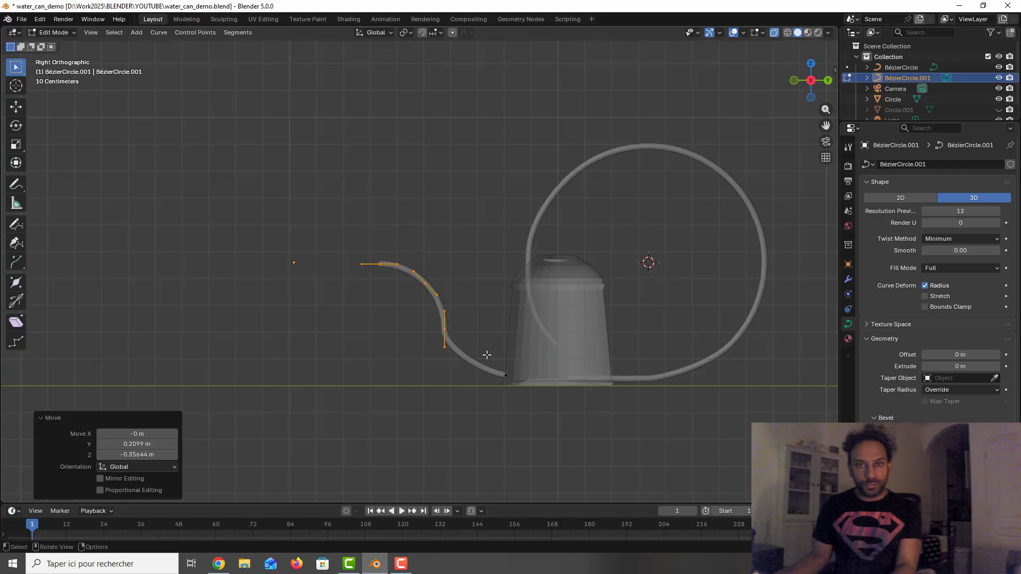
pyautogui.click(486, 355)
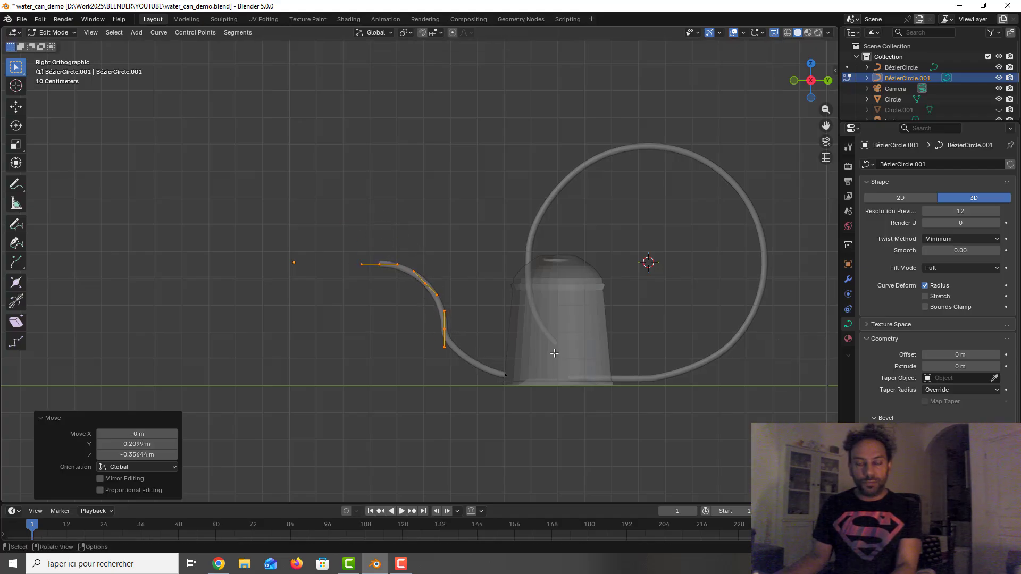
# Step: Tilt the handles of the spout's third point from the tip, the lower about 0.016 m and the upper about -0.015 m in Y
pyautogui.click(447, 331)
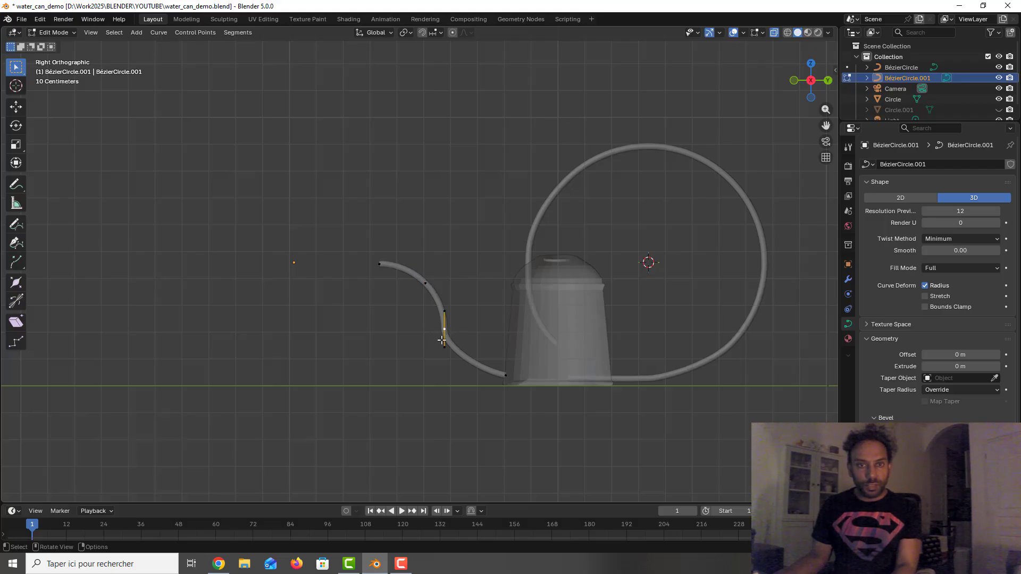
pyautogui.click(445, 343)
pyautogui.press('g')
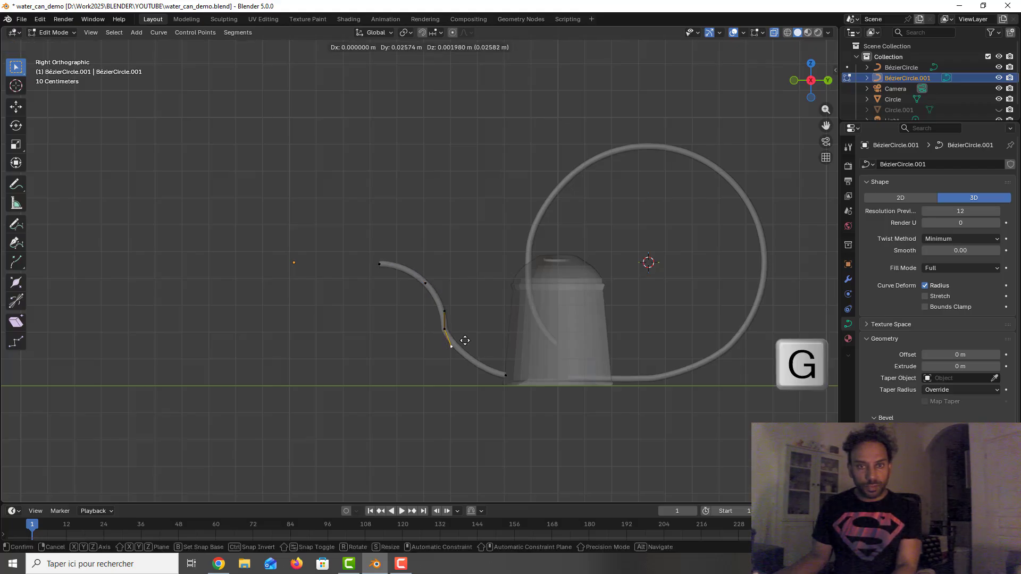
pyautogui.click(463, 344)
pyautogui.scroll(3, 422, 326)
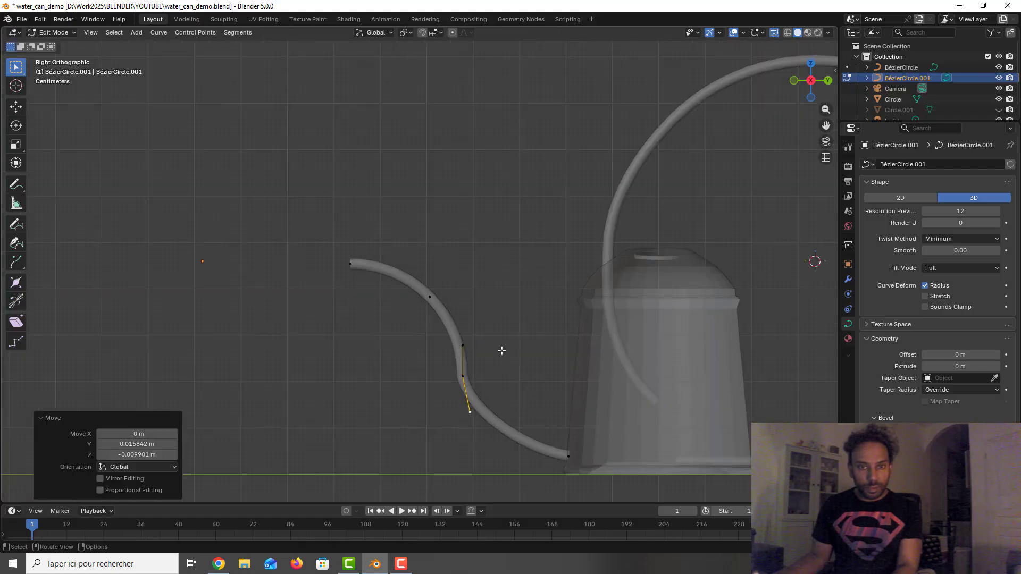
pyautogui.click(463, 347)
pyautogui.press('g')
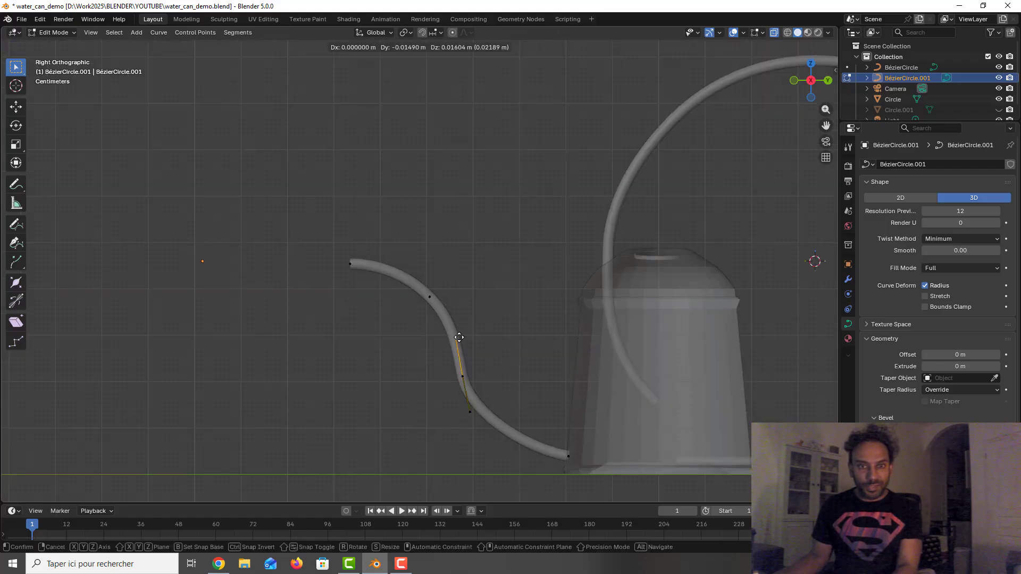
pyautogui.click(459, 337)
# Step: Move the third point from the spout's tip about 0.029 m in Y and the second point about 0.081 m in Y
pyautogui.click(428, 295)
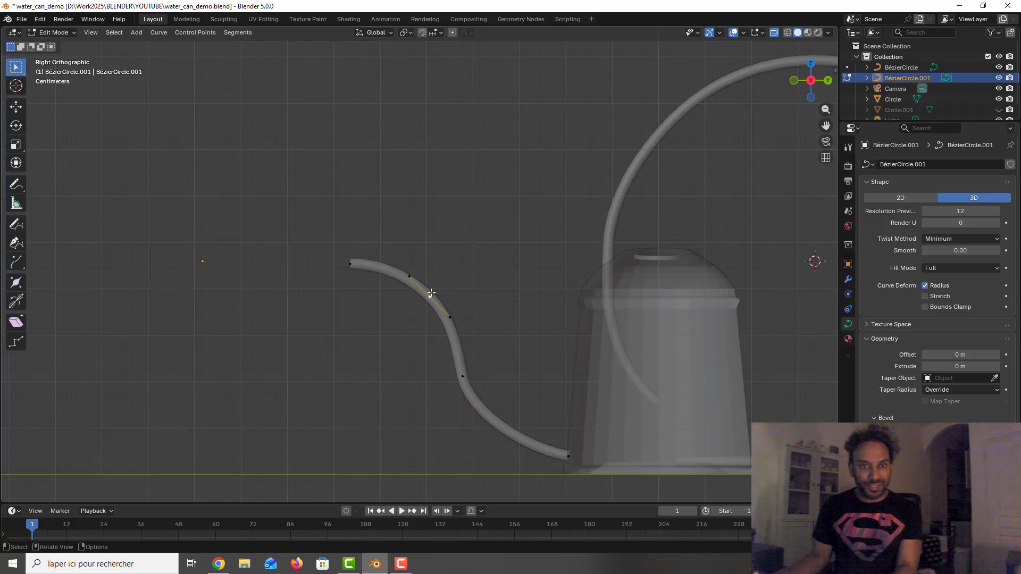
pyautogui.scroll(-1, 463, 270)
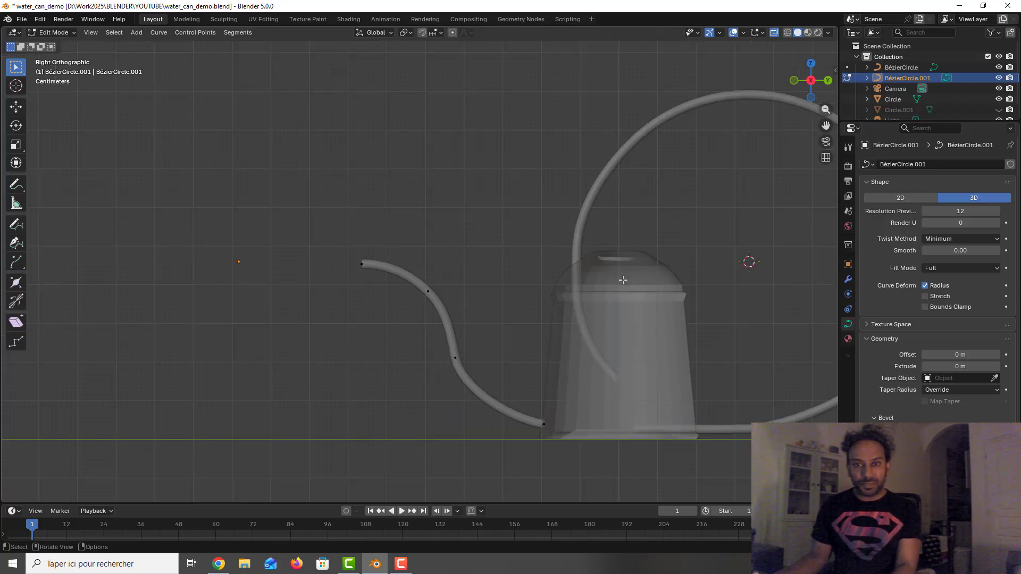
pyautogui.click(604, 67)
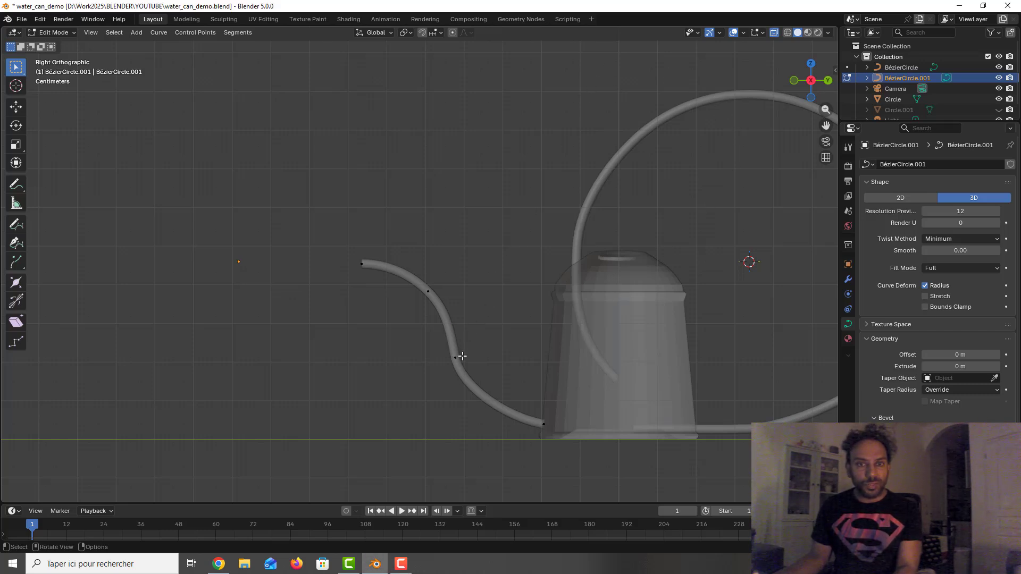
pyautogui.moveTo(453, 358); pyautogui.dragTo(473, 357)
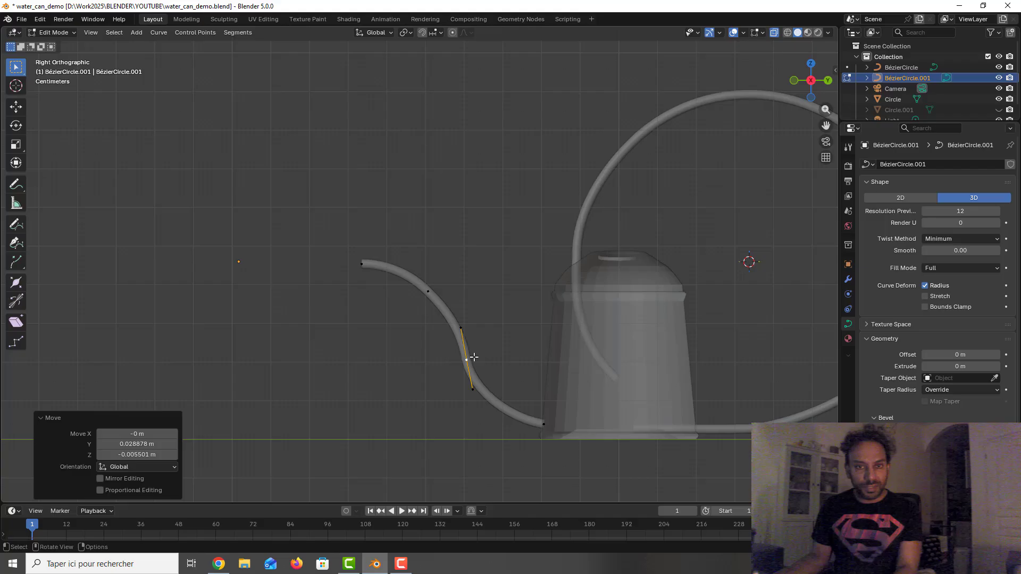
pyautogui.click(426, 288)
pyautogui.press('g')
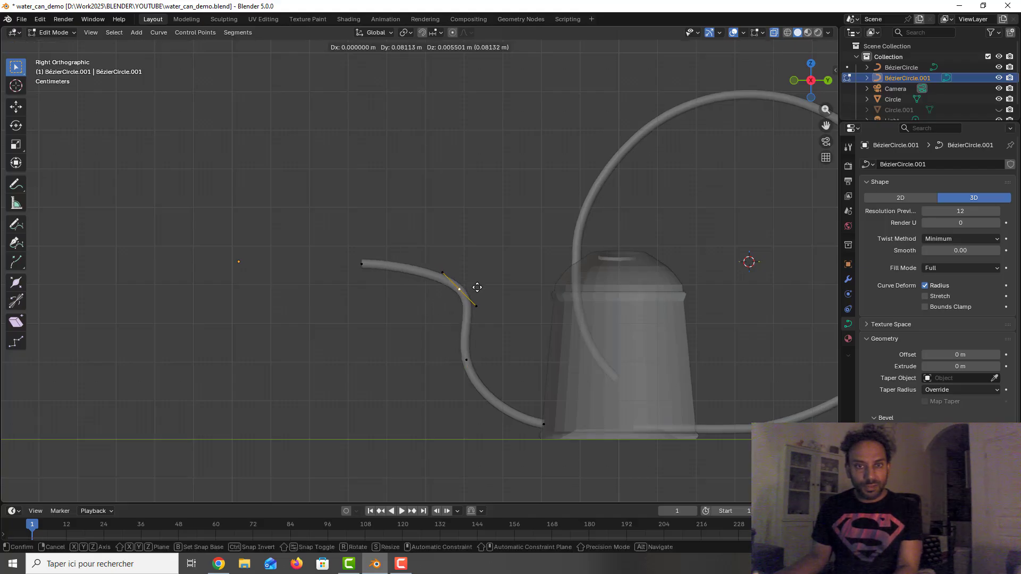
pyautogui.click(477, 287)
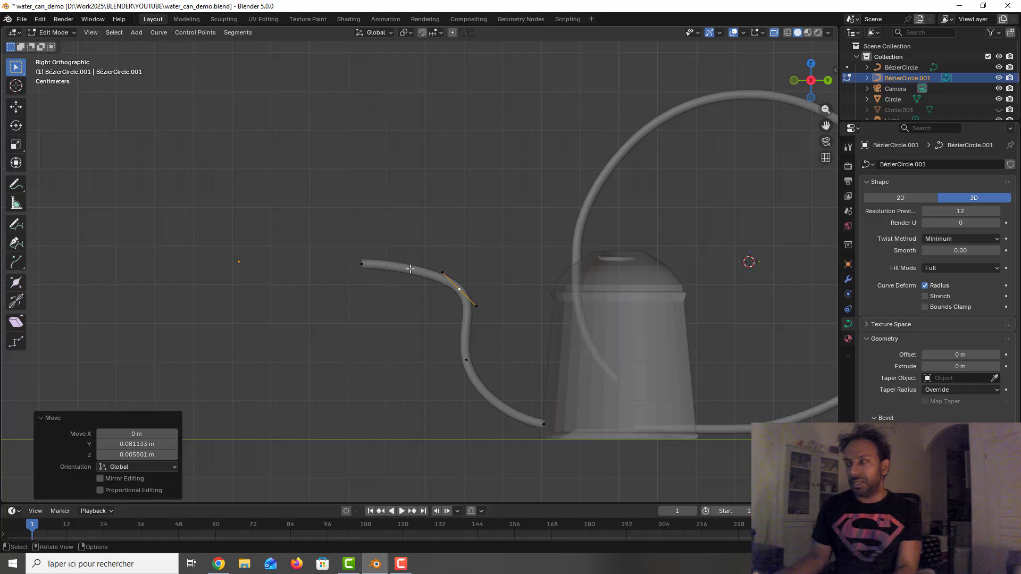
# Step: Raise the spout's tip point about 0.098 m in Z, shifting it about -0.007 m in Y
pyautogui.click(369, 261)
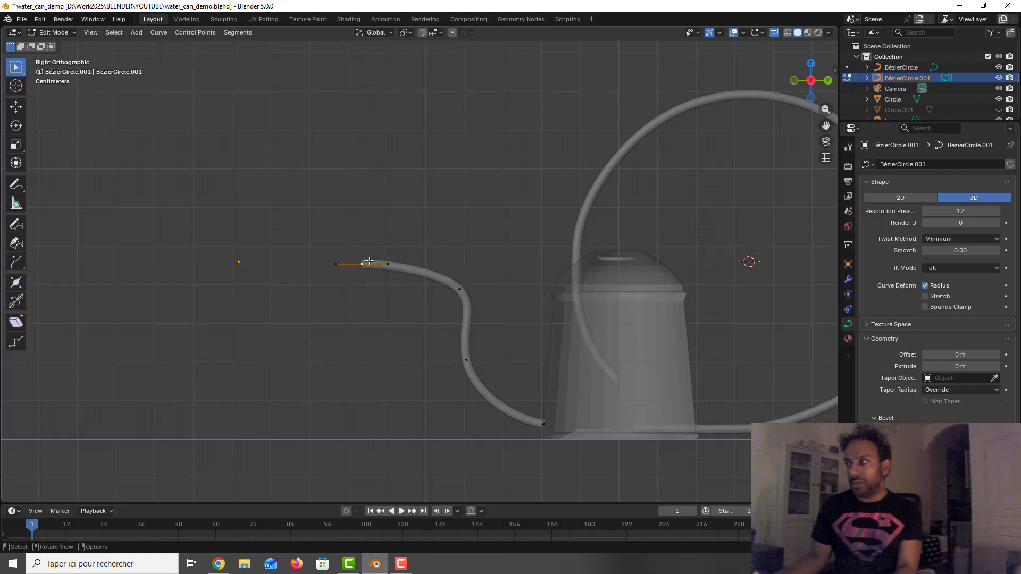
pyautogui.press('g')
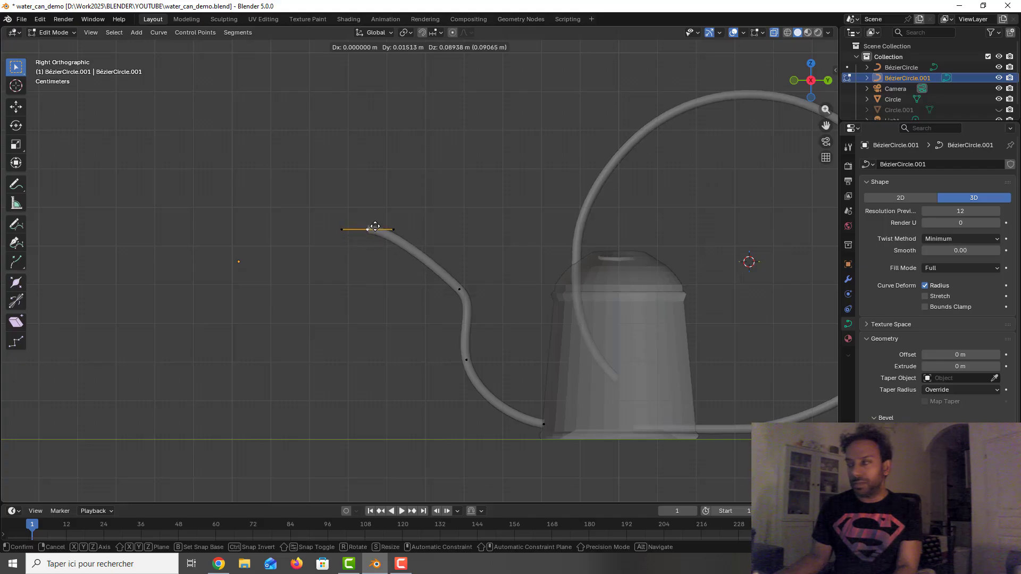
pyautogui.click(365, 223)
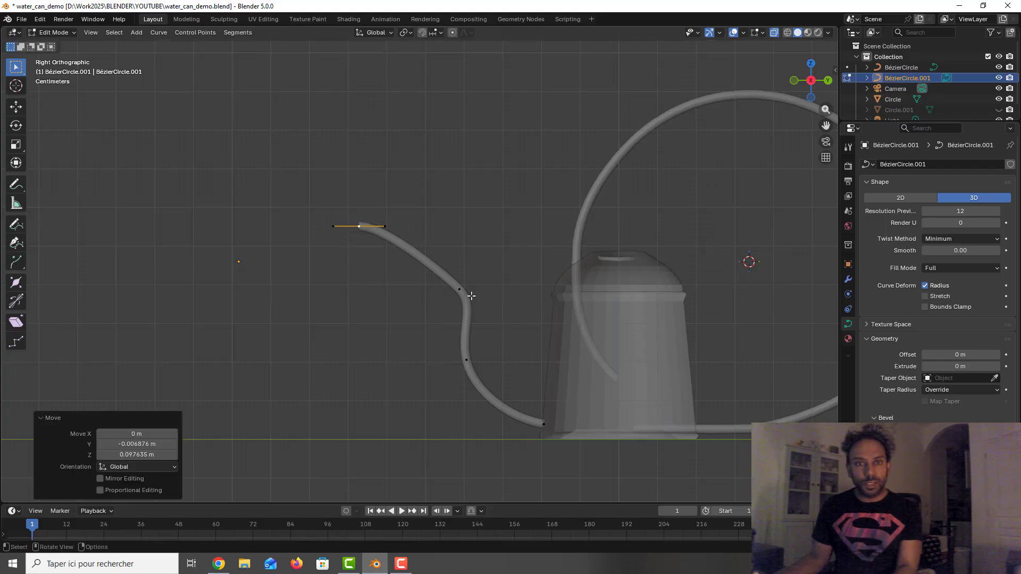
# Step: Swing both handles of the spout's second point nearly vertical and nudge the point about 0.008 m in Y and 0.006 m in Z
pyautogui.click(463, 289)
pyautogui.press('g')
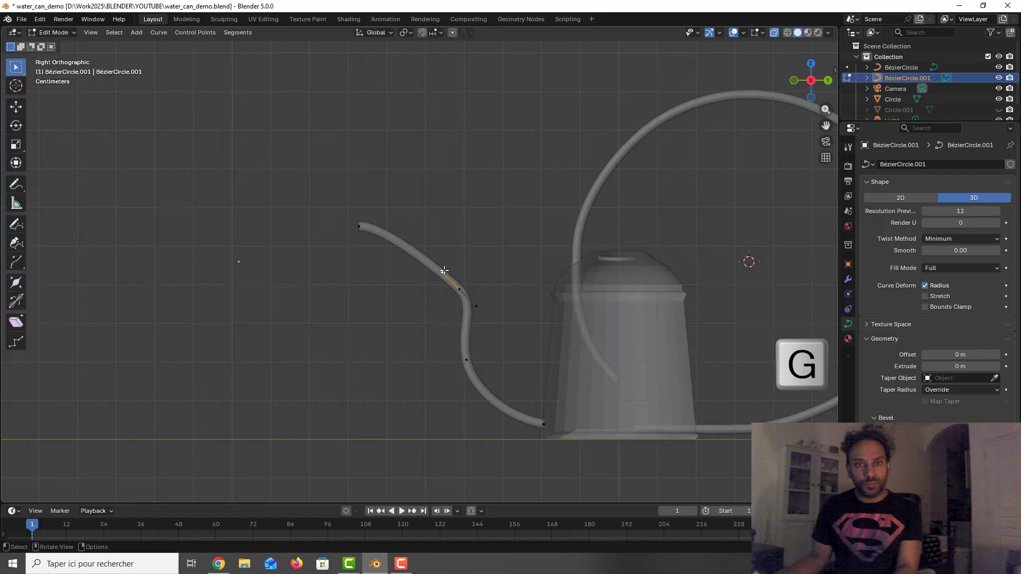
pyautogui.click(451, 214)
pyautogui.click(477, 304)
pyautogui.press('g')
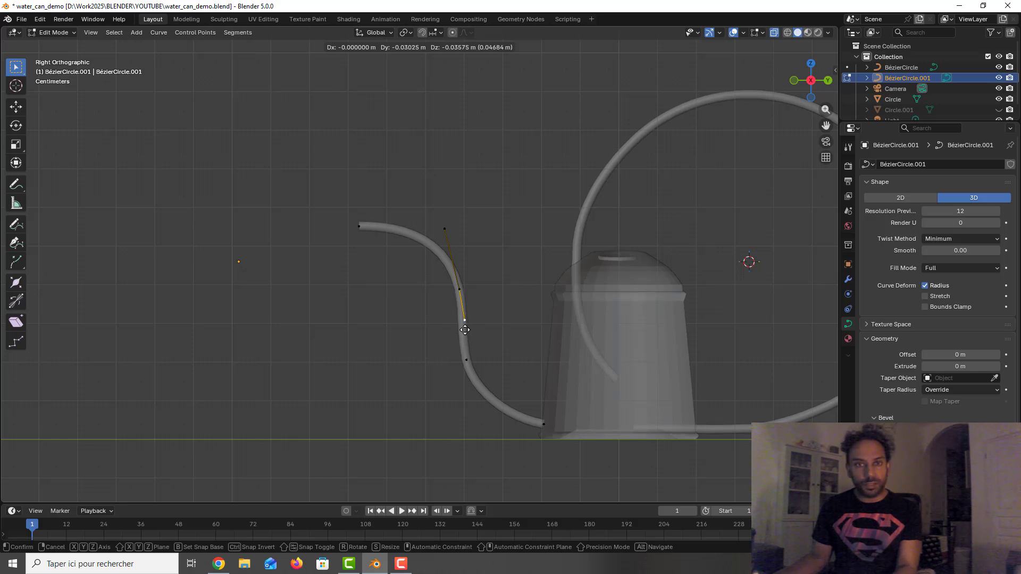
pyautogui.click(465, 329)
pyautogui.click(460, 289)
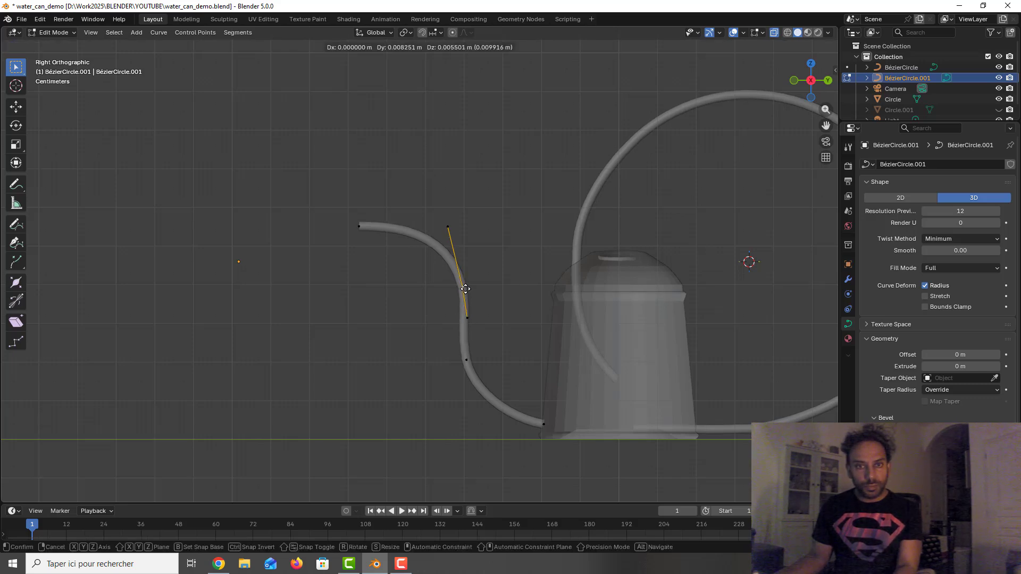
pyautogui.press('g')
pyautogui.click(465, 289)
# Step: Move the spout's tip point about 0.054 m in Y and 0.004 m in Z, then raise it about 0.003 m more
pyautogui.click(356, 224)
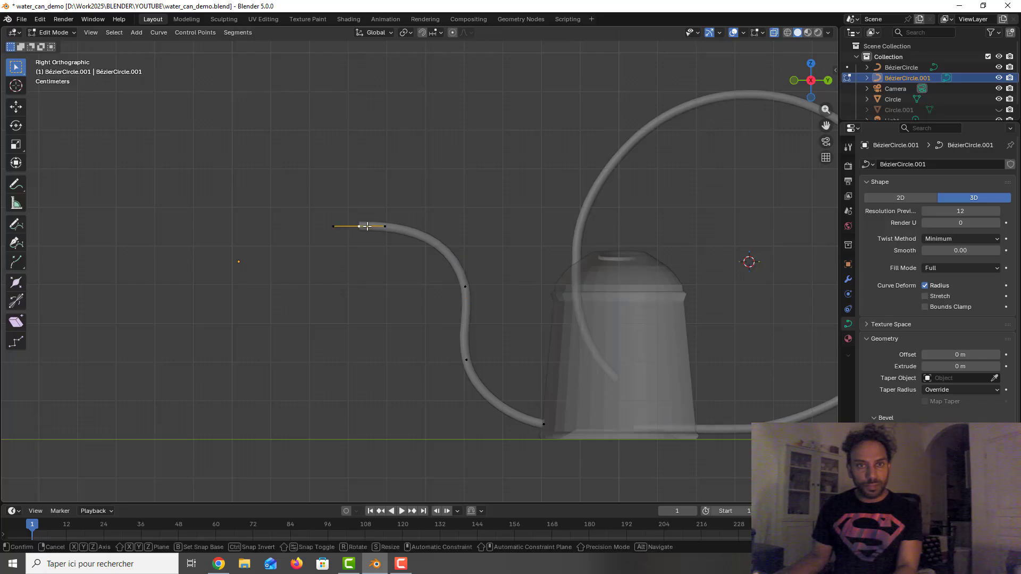
pyautogui.press('g')
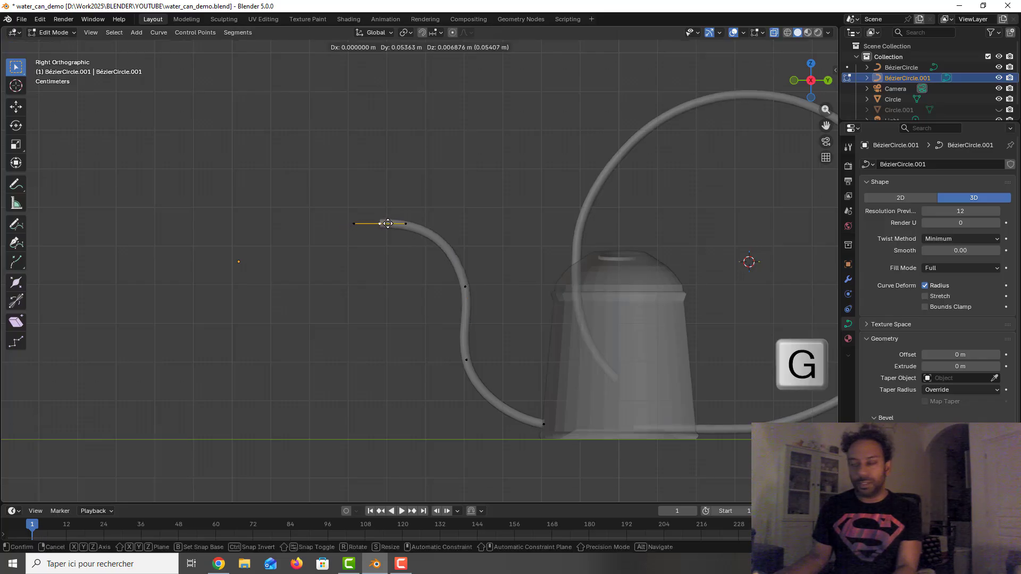
pyautogui.click(389, 223)
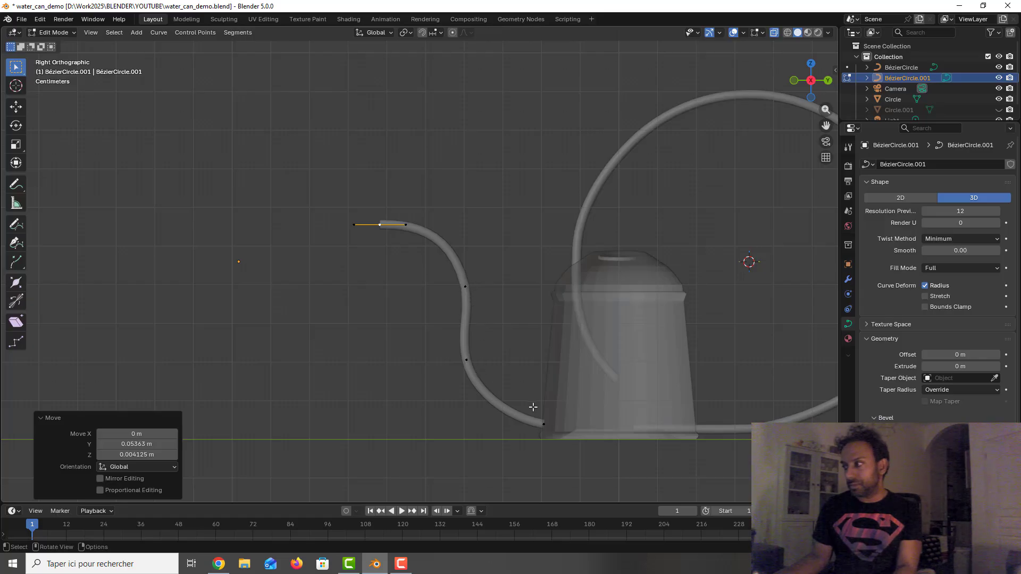
pyautogui.click(378, 224)
pyautogui.press('g')
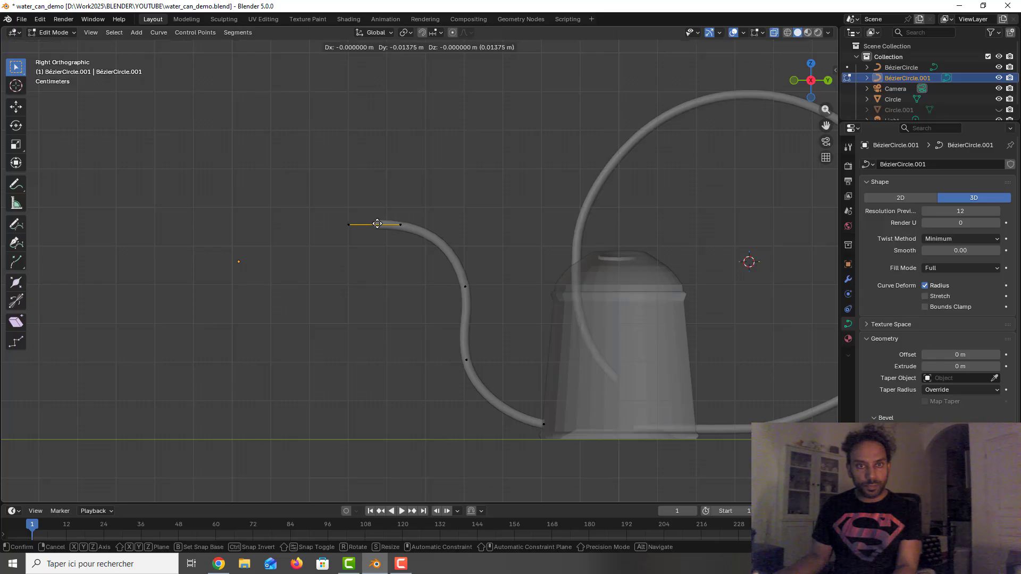
pyautogui.click(377, 224)
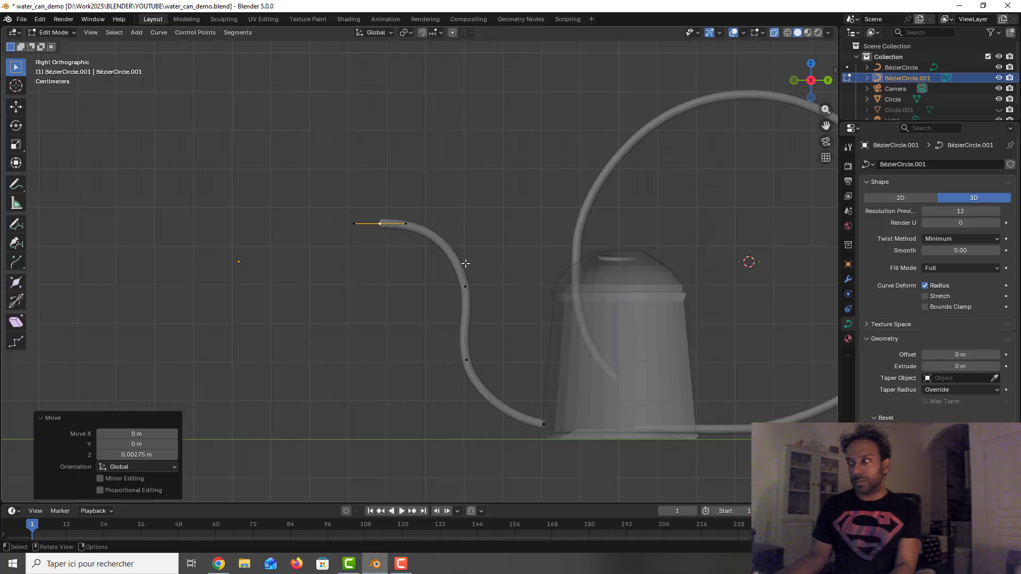
# Step: Leave curve editing with the spout shaped, save the file and turn off X-ray
pyautogui.scroll(-1, 395, 250)
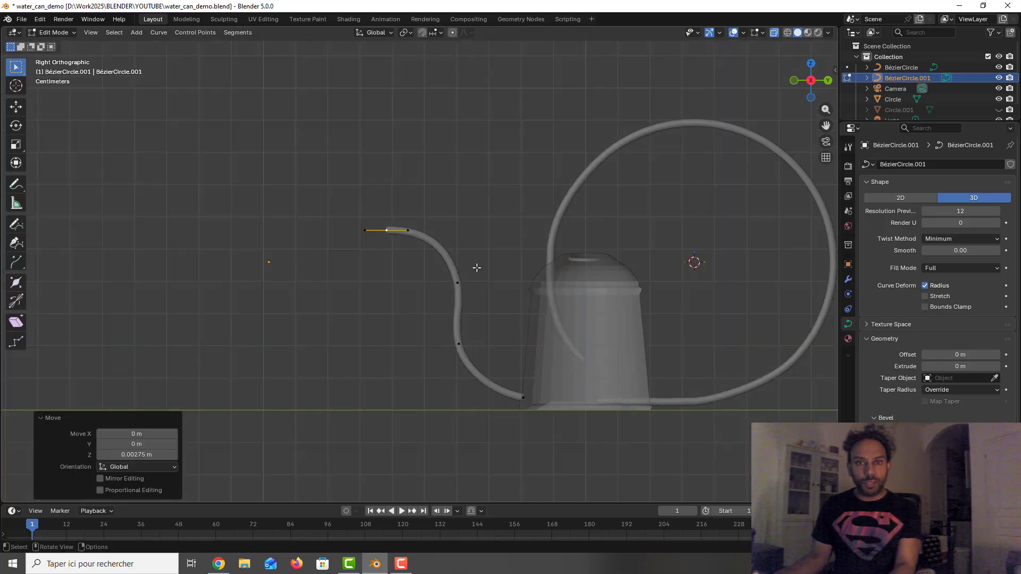
pyautogui.press('Tab')
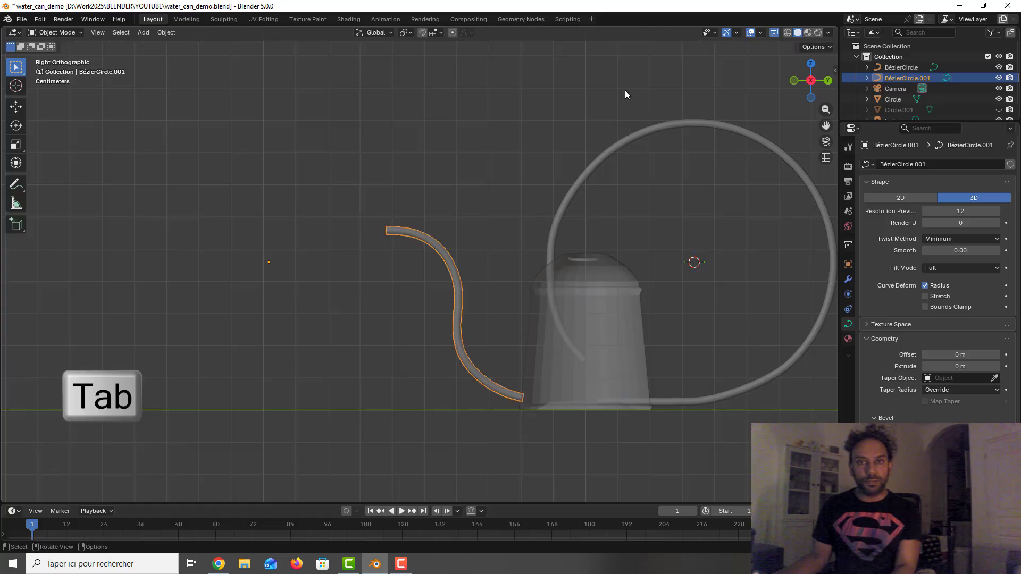
pyautogui.hotkey('ctrl', 's')
pyautogui.click(600, 65)
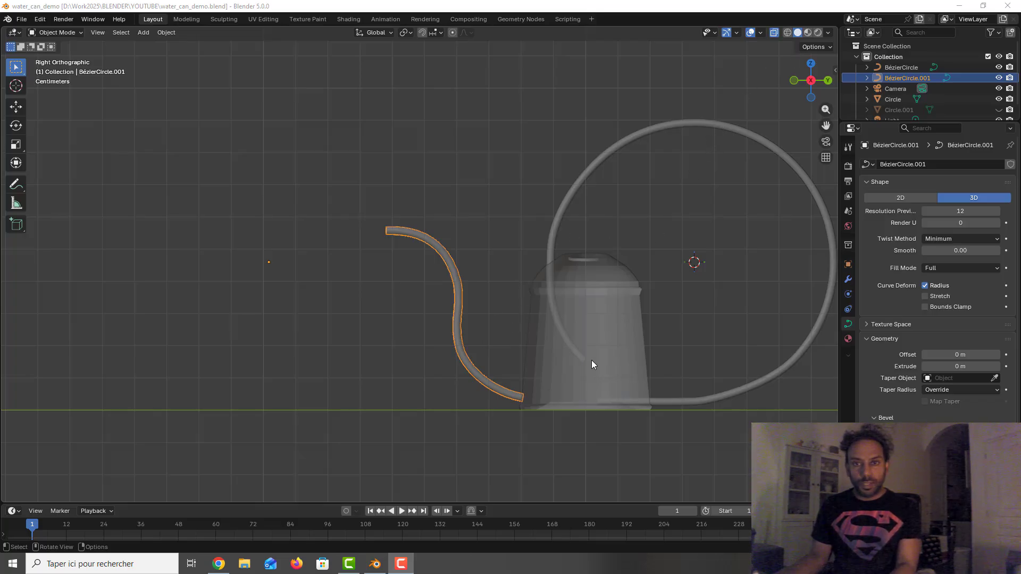
pyautogui.click(774, 32)
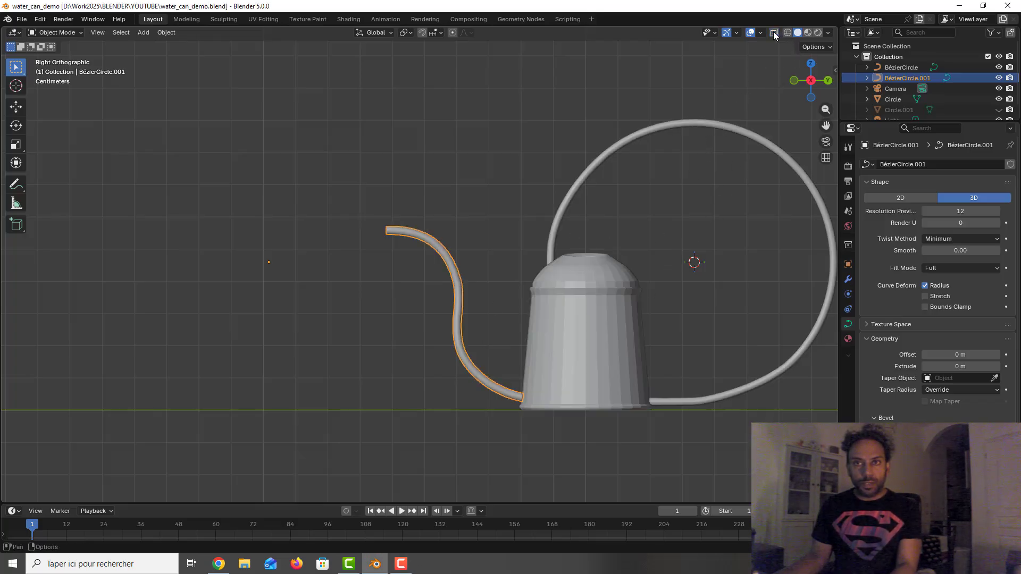
# Step: Add a horizontal loop cut low on the can's body, slid toward the base with a factor of about 0.778
pyautogui.click(625, 319)
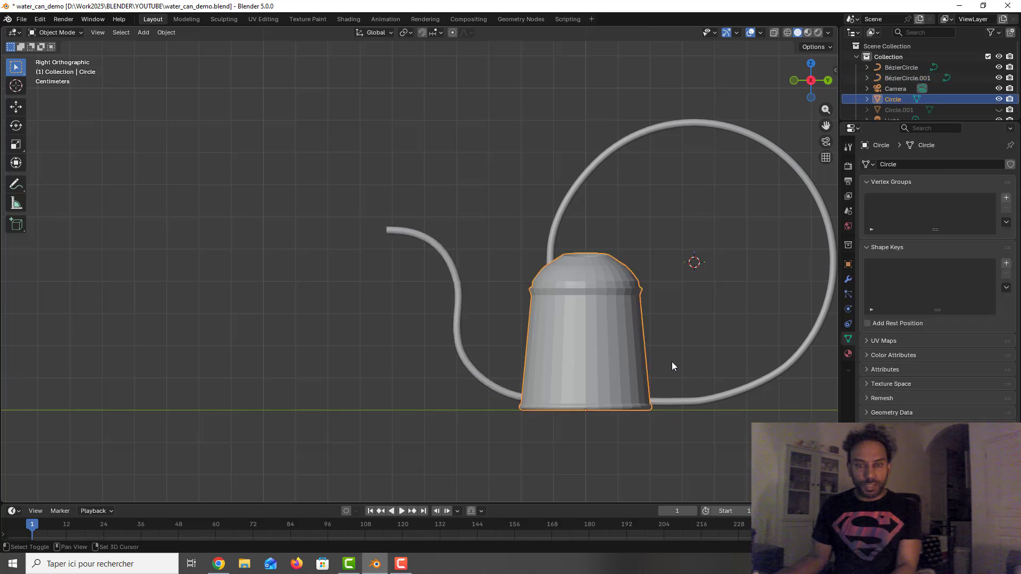
pyautogui.keyDown('shift'); pyautogui.moveTo(672, 361); pyautogui.dragTo(614, 351, button='middle'); pyautogui.keyUp('shift')
pyautogui.scroll(5, 609, 378)
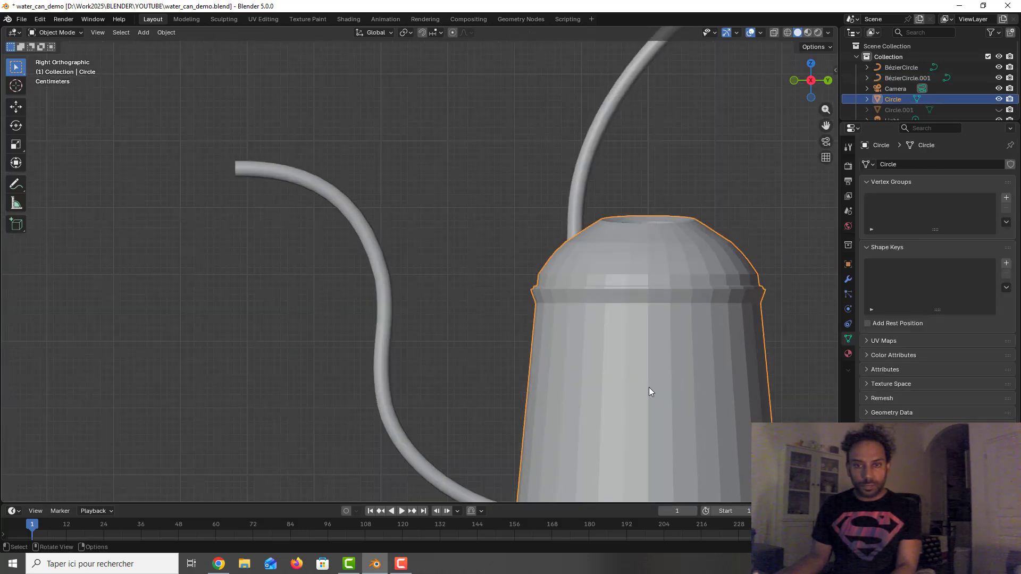
pyautogui.keyDown('shift'); pyautogui.moveTo(649, 387); pyautogui.dragTo(488, 314, button='middle'); pyautogui.keyUp('shift')
pyautogui.scroll(2, 549, 355)
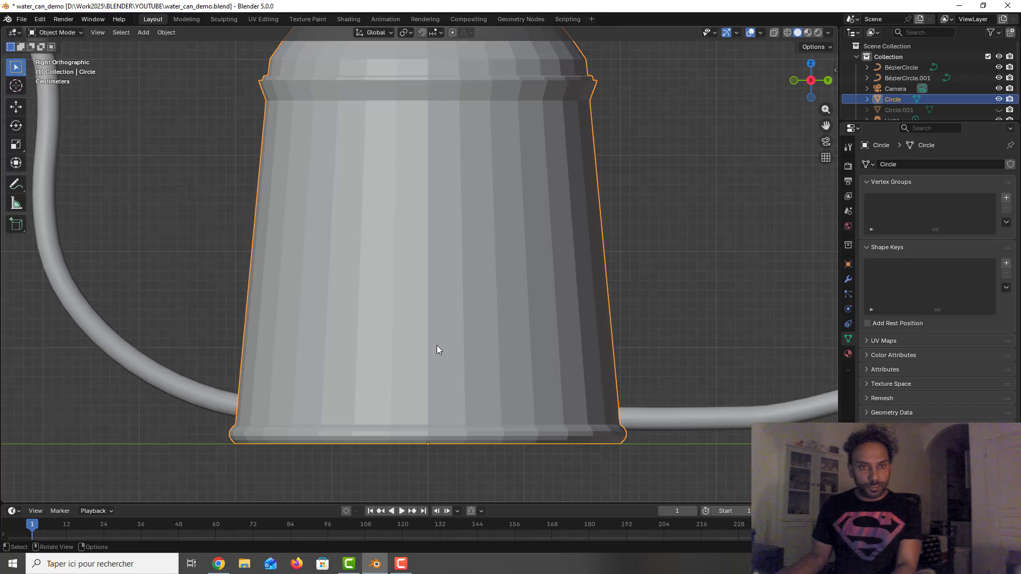
pyautogui.scroll(-2, 602, 349)
pyautogui.press('Tab')
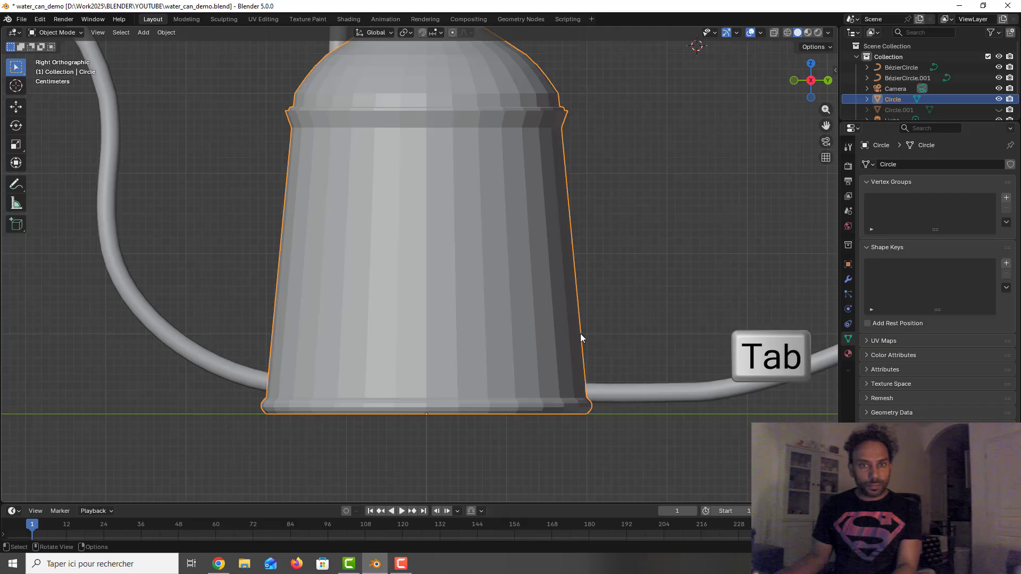
pyautogui.scroll(3, 579, 332)
pyautogui.hotkey('ctrl', 'r')
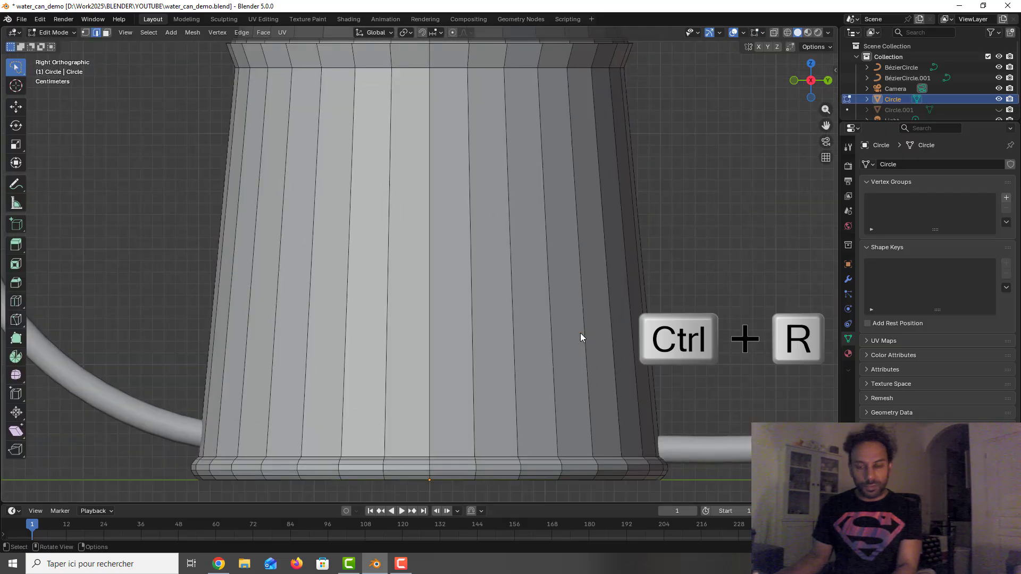
pyautogui.click(525, 378)
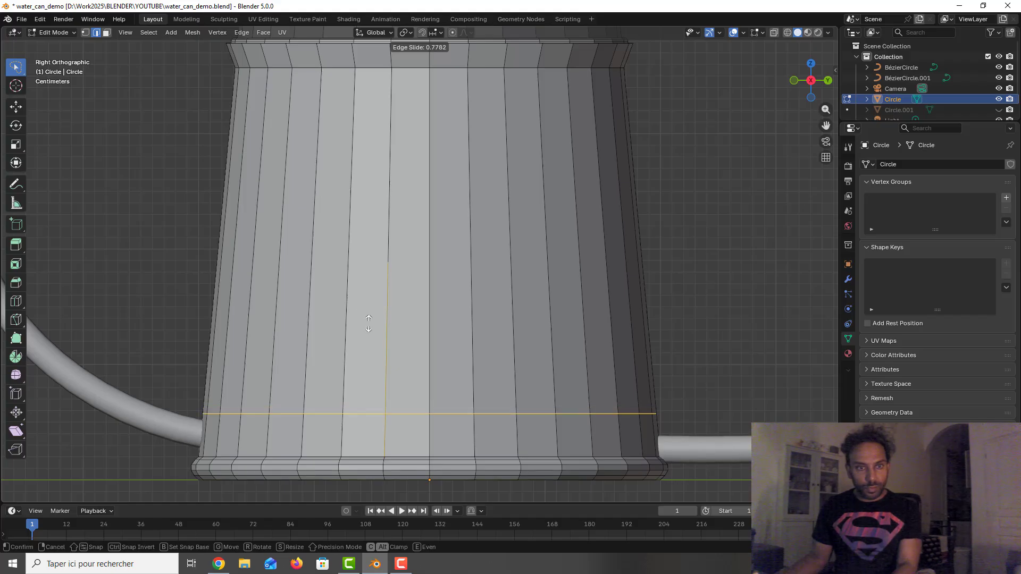
pyautogui.click(368, 323)
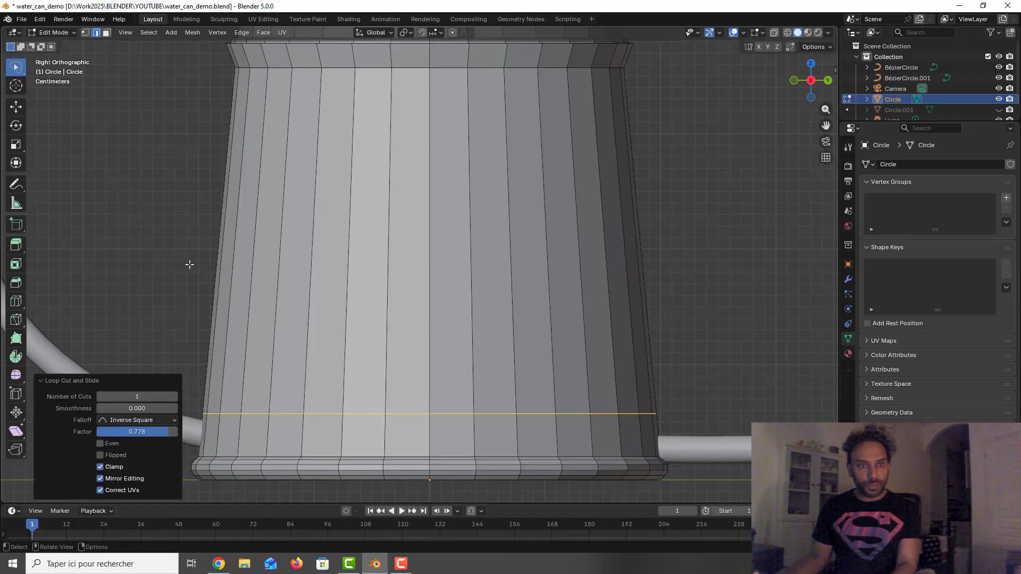
pyautogui.click(215, 260)
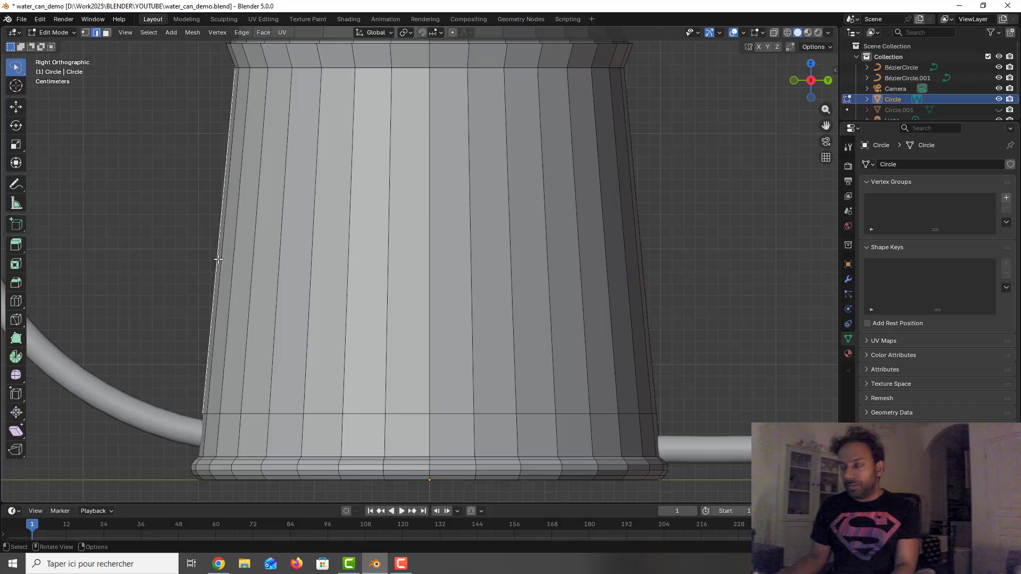
# Step: Add a second loop cut just above the can's base rim, slid about 0.75 toward the rim, and leave mesh editing
pyautogui.hotkey('ctrl', 'r')
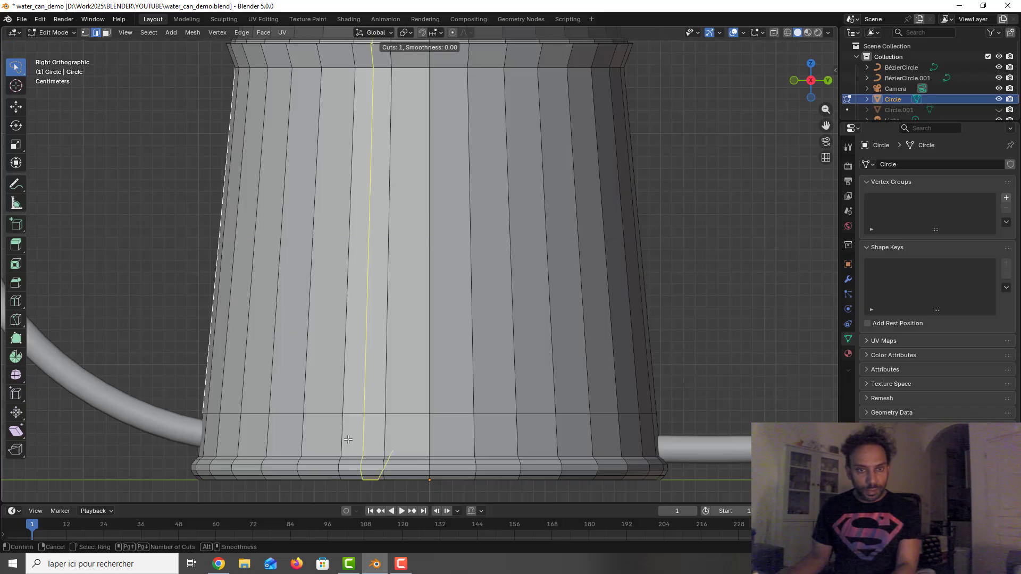
pyautogui.click(313, 433)
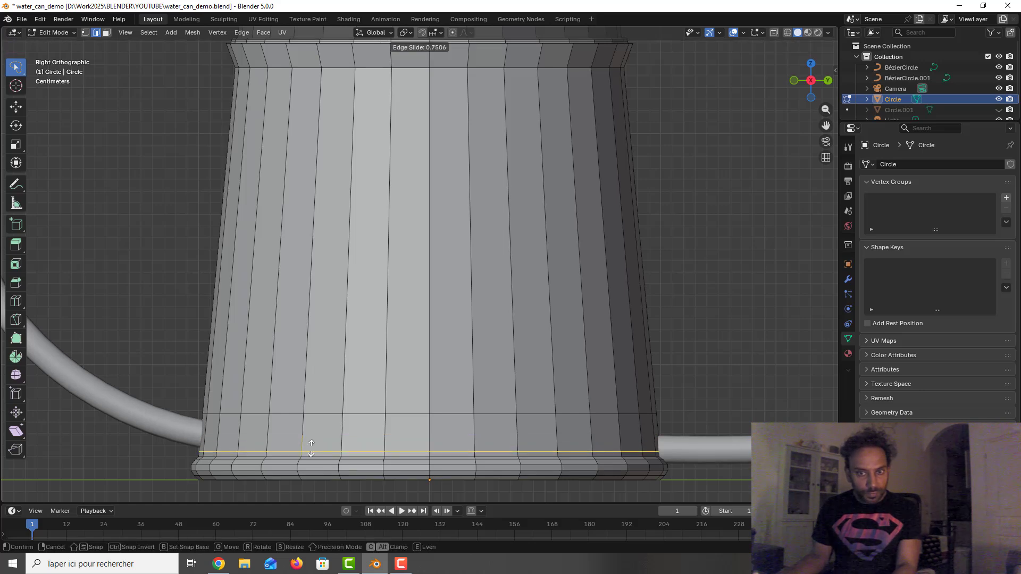
pyautogui.click(311, 449)
pyautogui.click(179, 258)
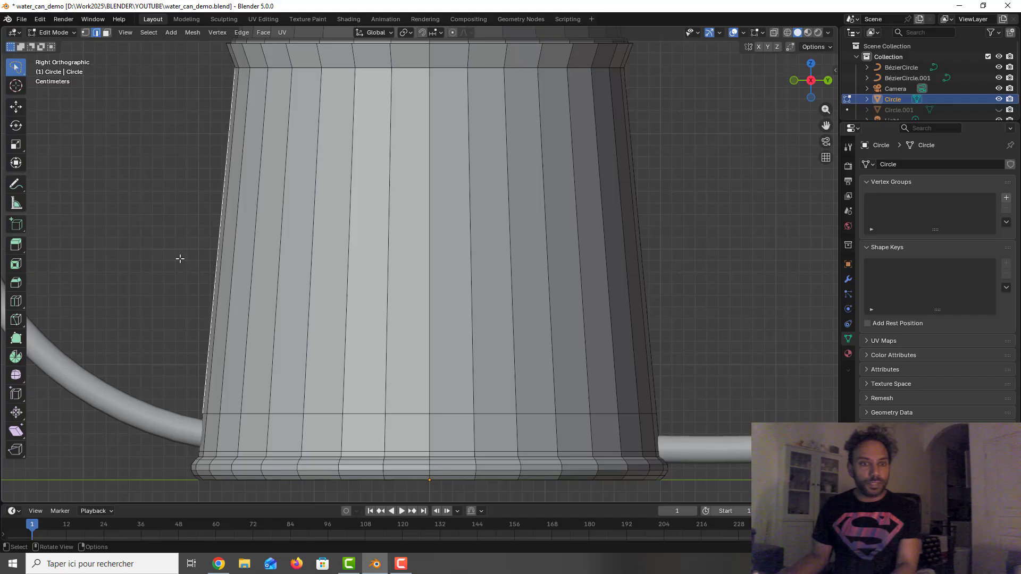
pyautogui.scroll(-2, 352, 301)
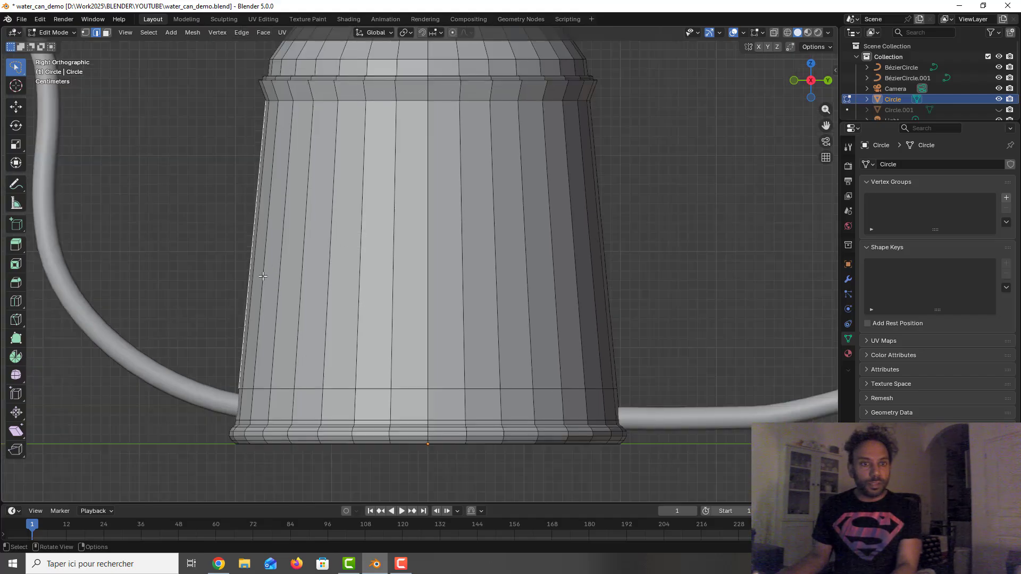
pyautogui.press('Tab')
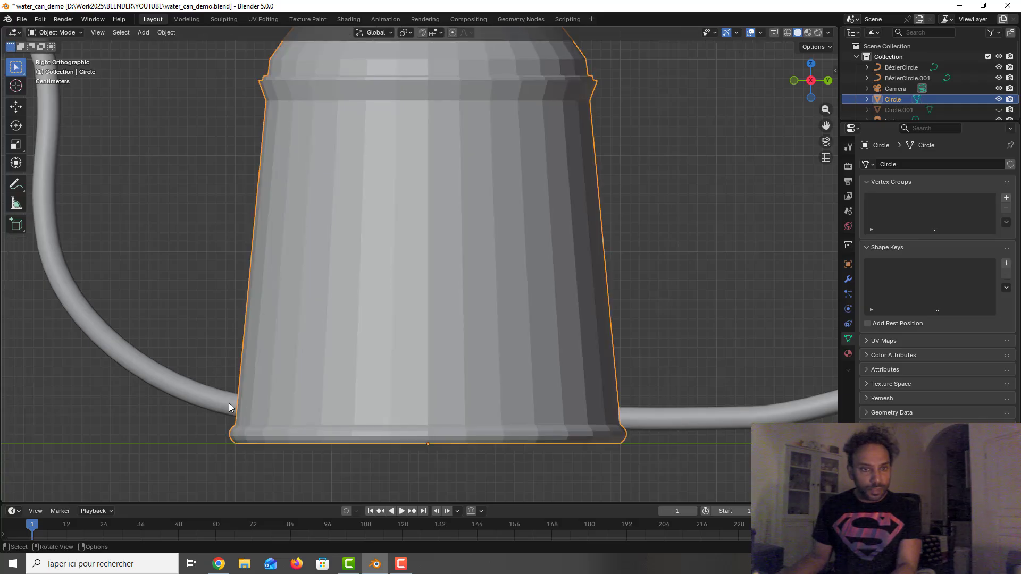
pyautogui.press('Tab')
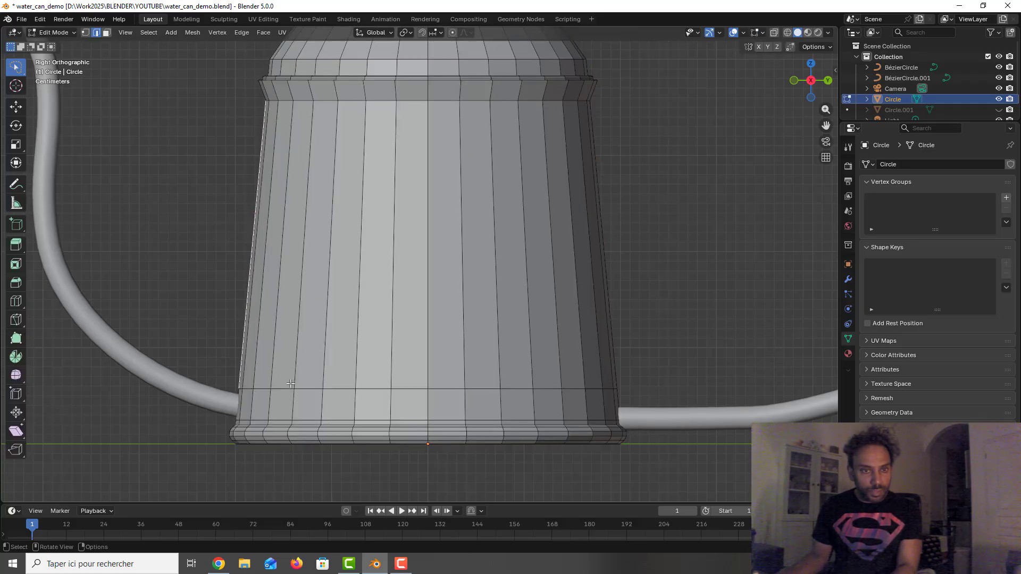
pyautogui.press('Tab')
# Step: Raise the three points at the handle's lower end about 0.012 m in Z, selecting them through X-ray and turning X-ray off again
pyautogui.click(653, 419)
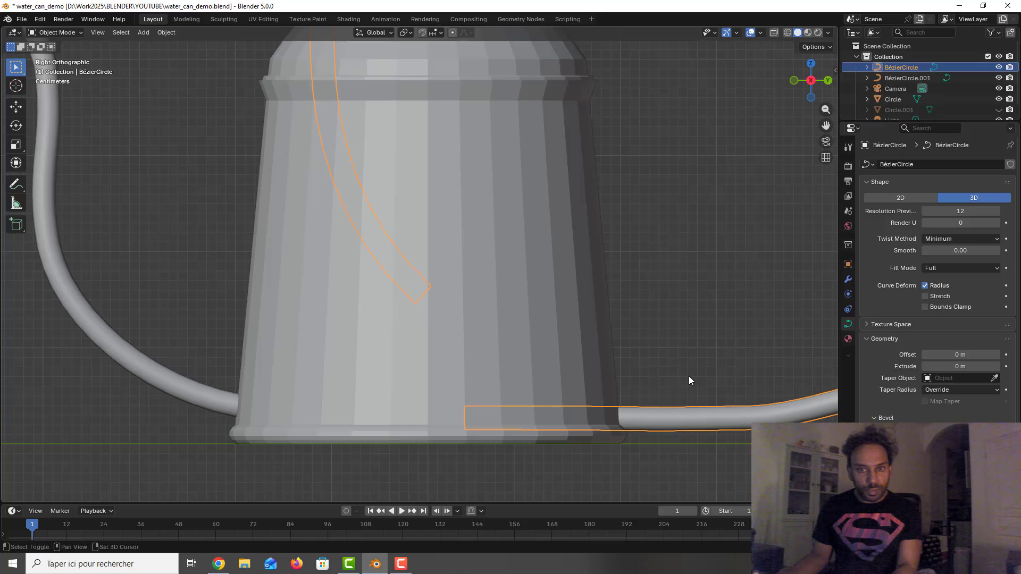
pyautogui.keyDown('shift'); pyautogui.moveTo(688, 375); pyautogui.dragTo(570, 393, button='middle'); pyautogui.keyUp('shift')
pyautogui.scroll(-2, 569, 393)
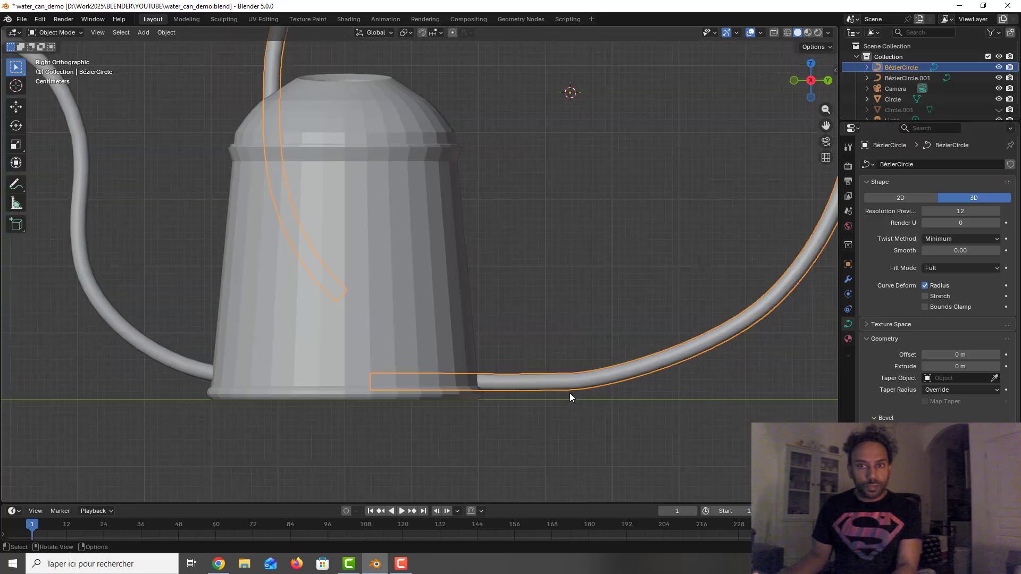
pyautogui.press('Tab')
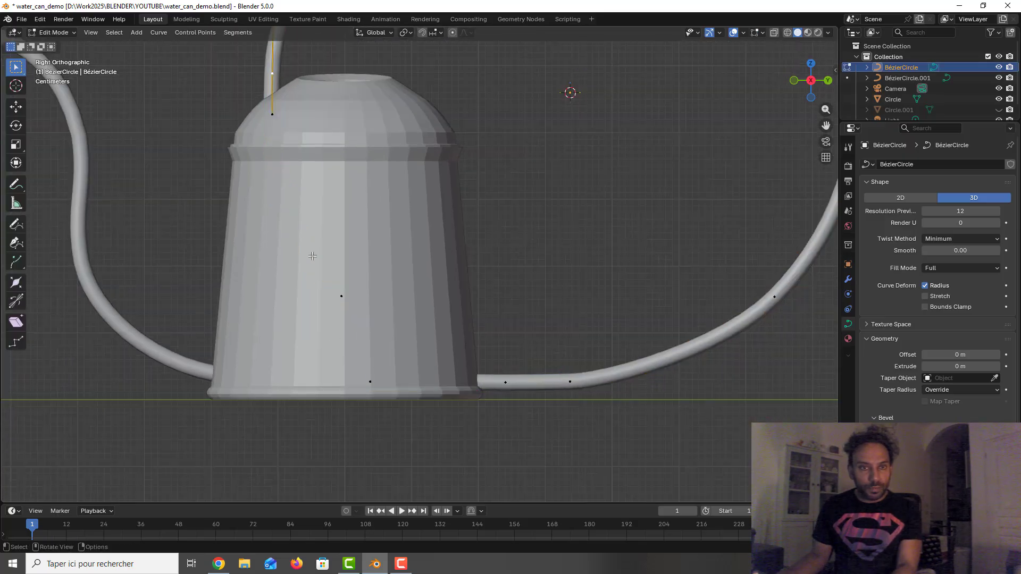
pyautogui.click(773, 33)
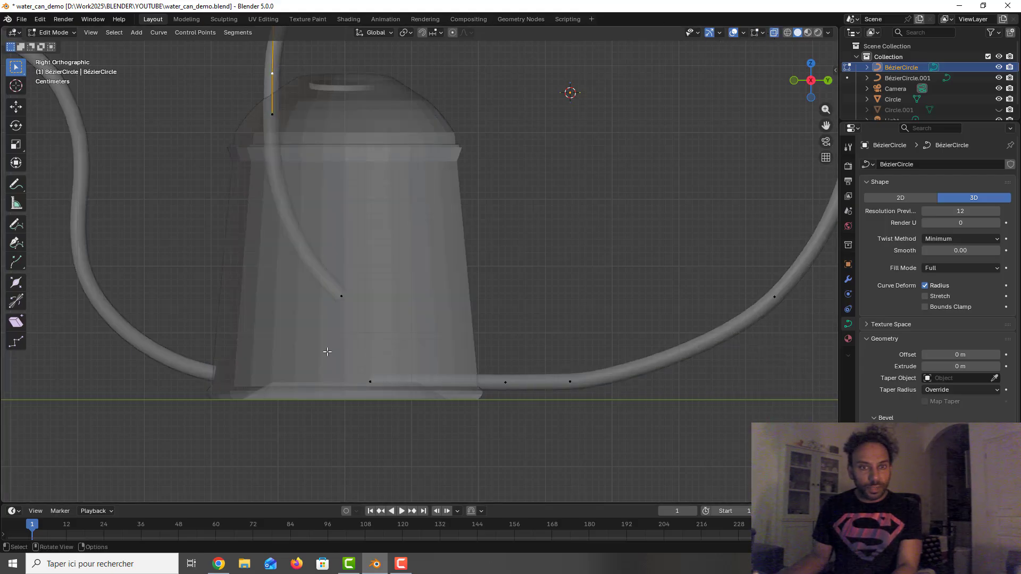
pyautogui.moveTo(331, 348); pyautogui.dragTo(622, 417)
pyautogui.press('g')
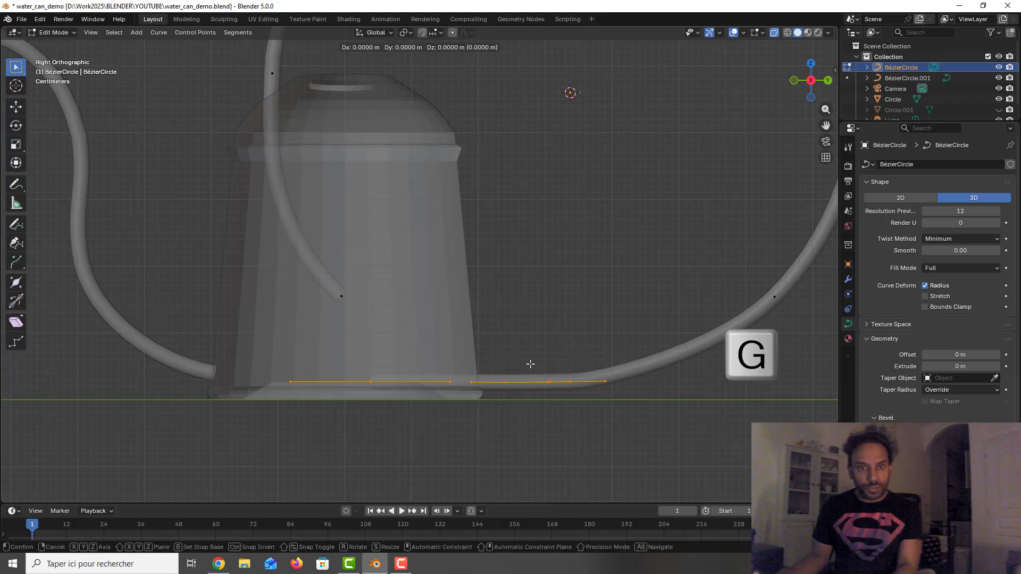
pyautogui.press('z')
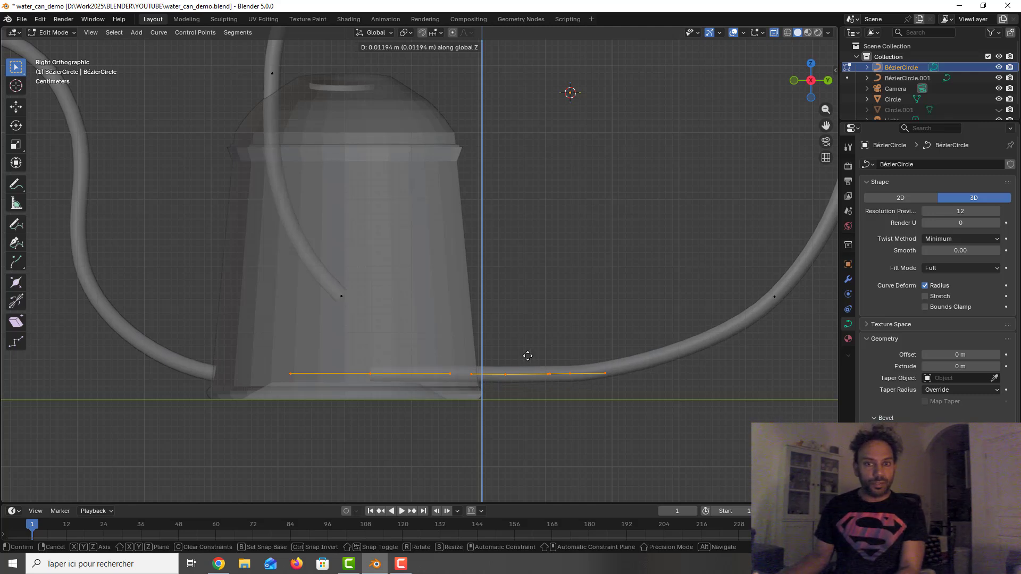
pyautogui.click(528, 355)
pyautogui.press('Tab')
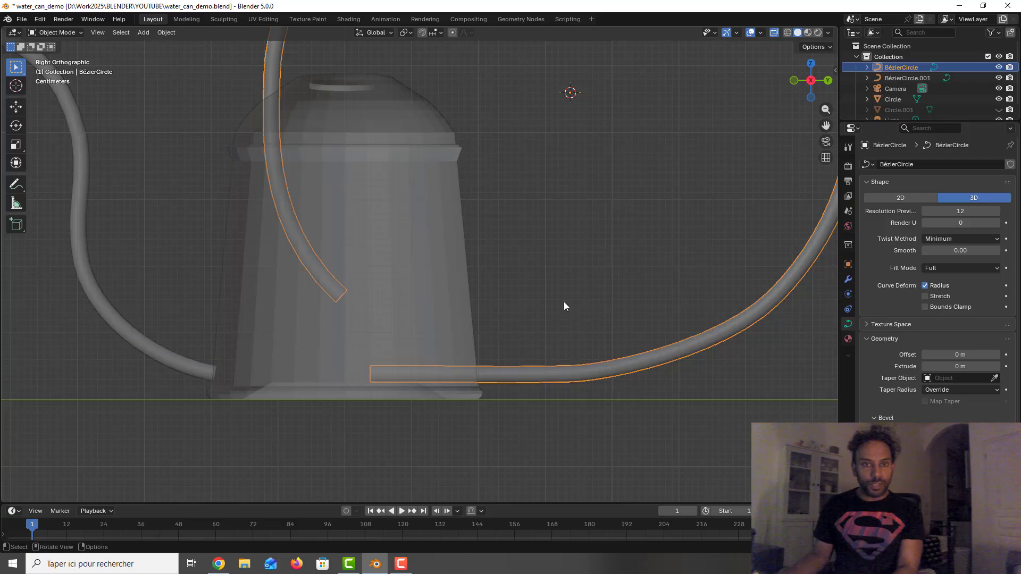
pyautogui.click(775, 33)
# Step: Check the handle against the can's lower edge loops and raise its lower end points about 0.005 m in Z
pyautogui.click(434, 290)
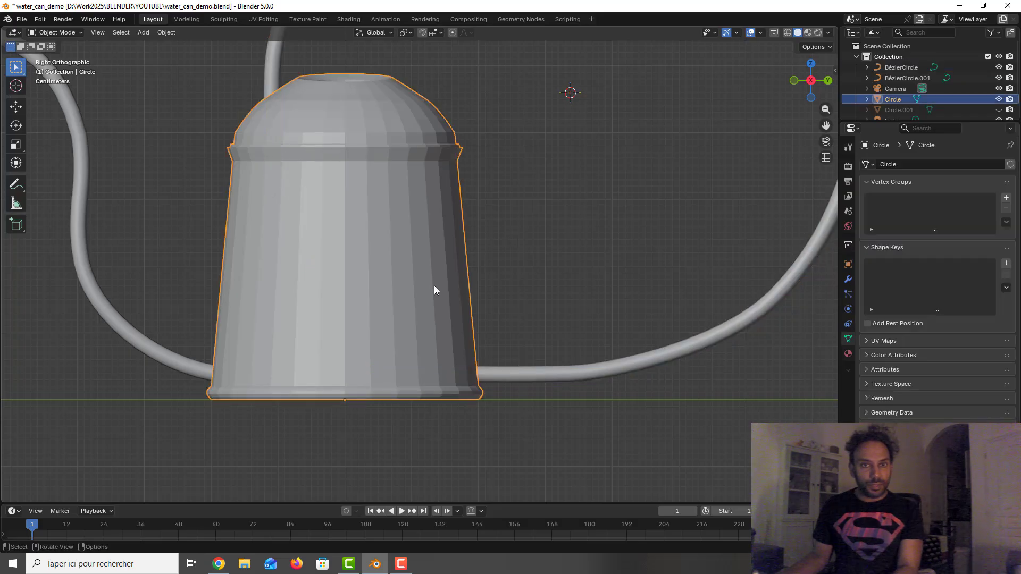
pyautogui.press('Tab')
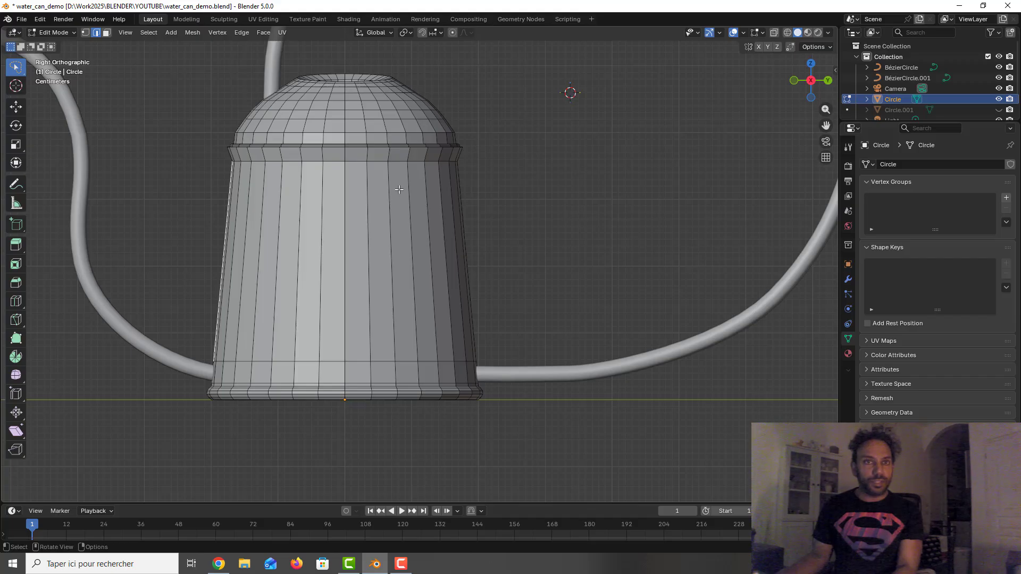
pyautogui.keyDown('shift'); pyautogui.moveTo(420, 200); pyautogui.dragTo(494, 274, button='middle'); pyautogui.keyUp('shift')
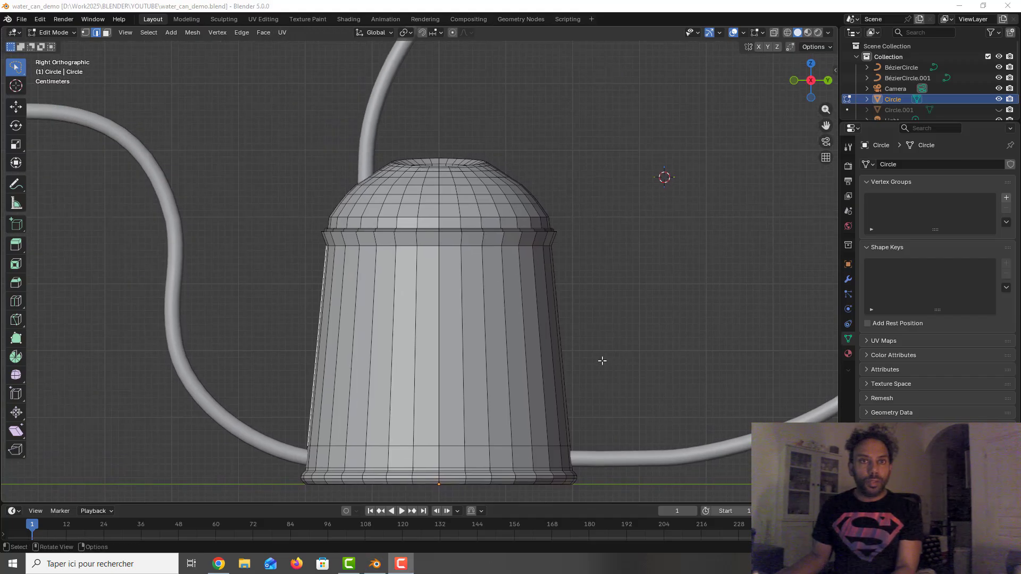
pyautogui.press('Tab')
pyautogui.click(615, 459)
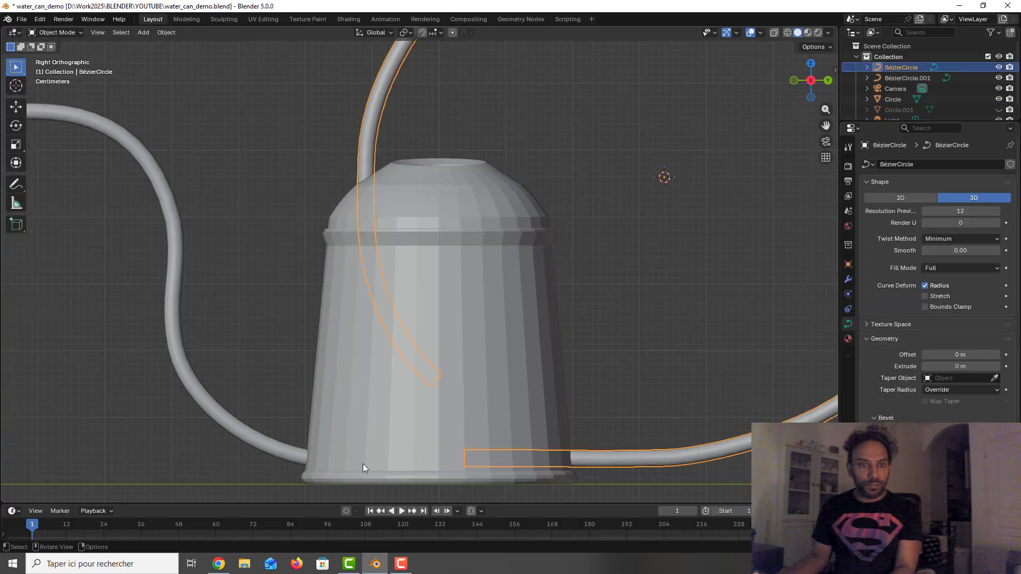
pyautogui.scroll(-3, 348, 370)
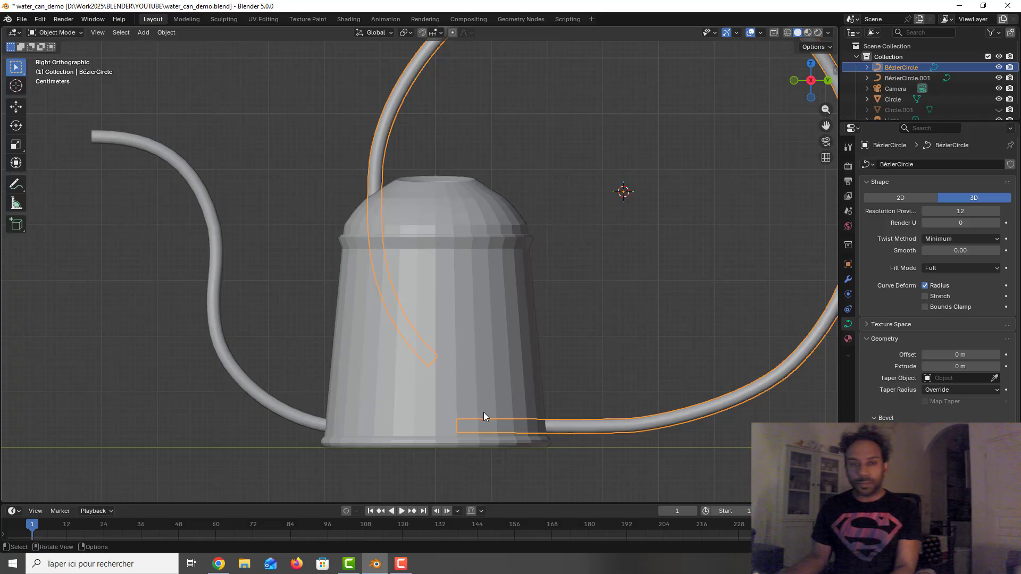
pyautogui.press('Tab')
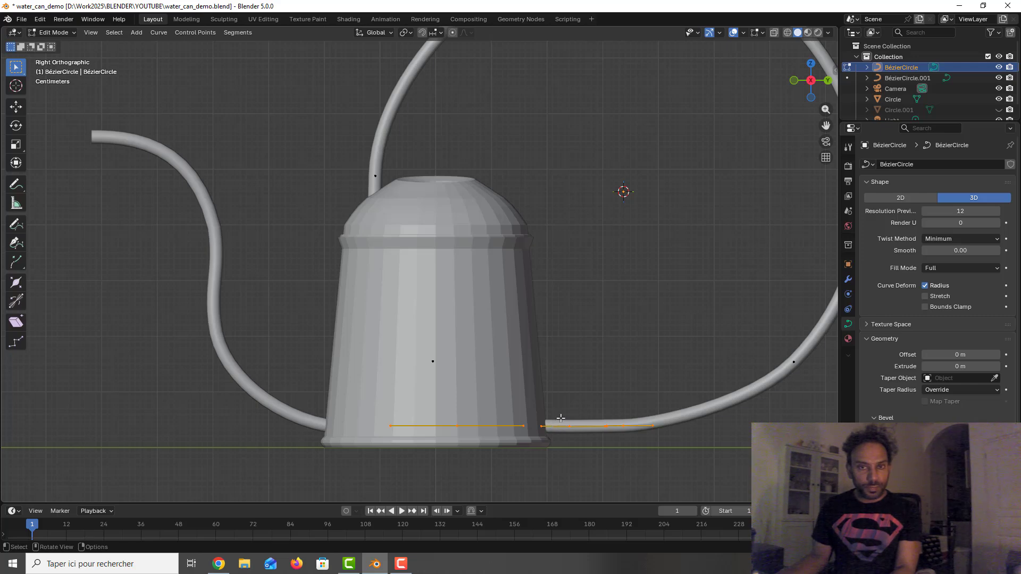
pyautogui.scroll(1, 561, 418)
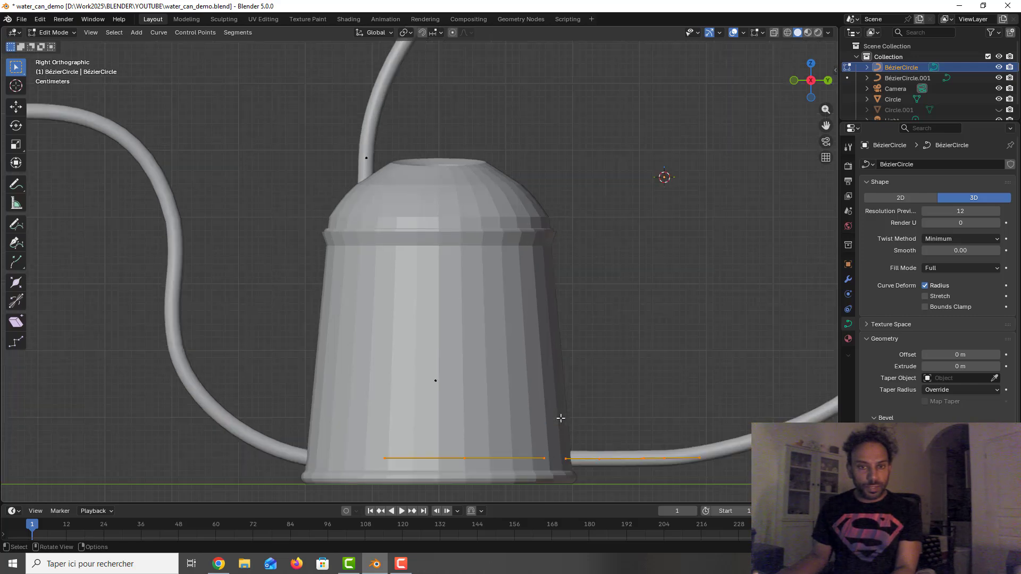
pyautogui.press('g')
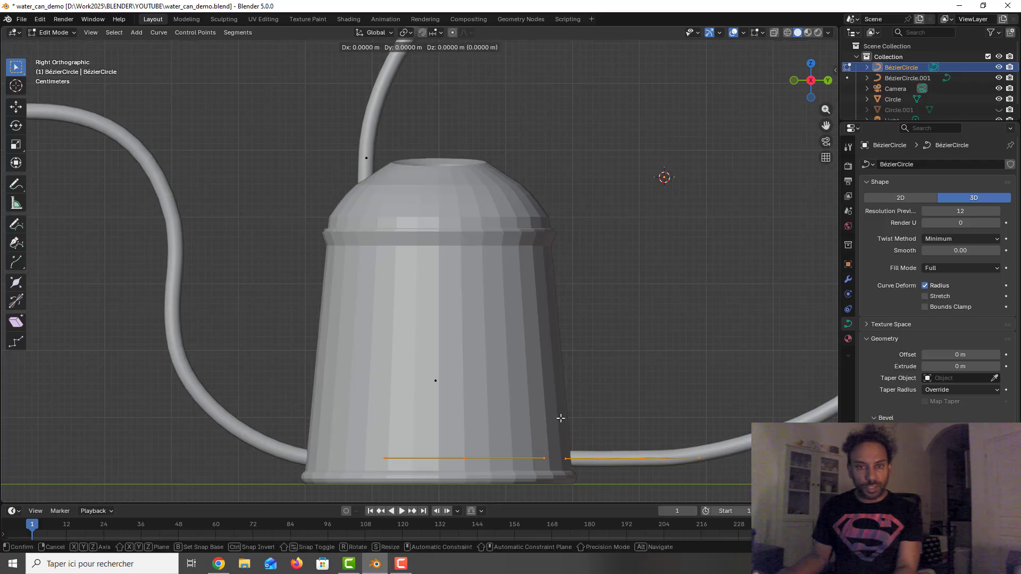
pyautogui.press('z')
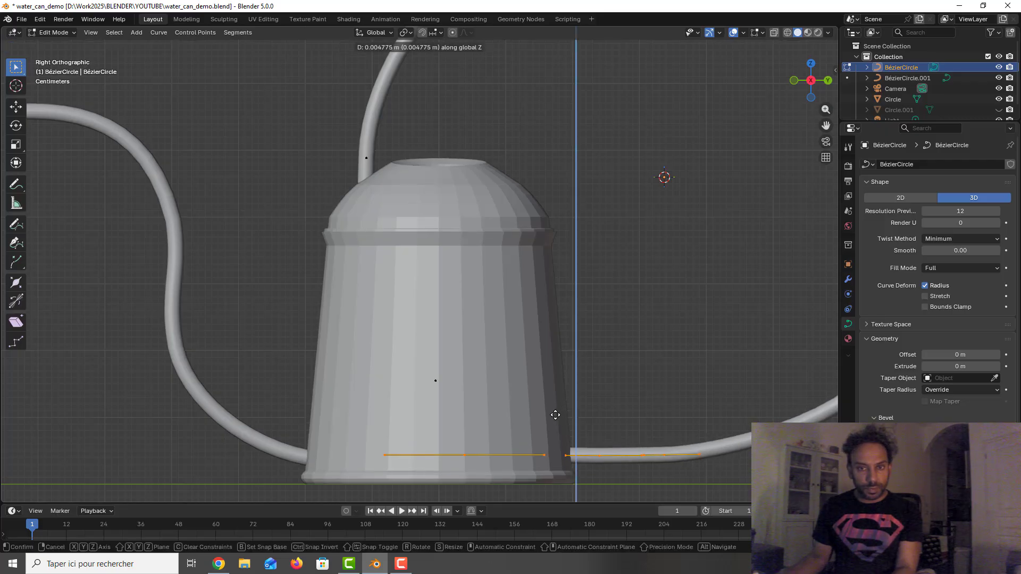
pyautogui.click(577, 405)
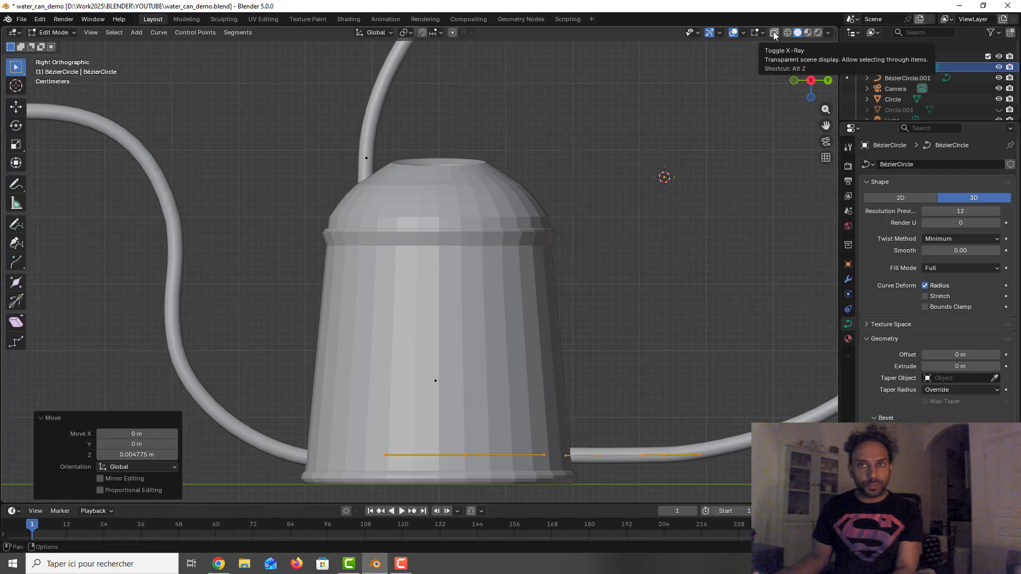
pyautogui.press('Tab')
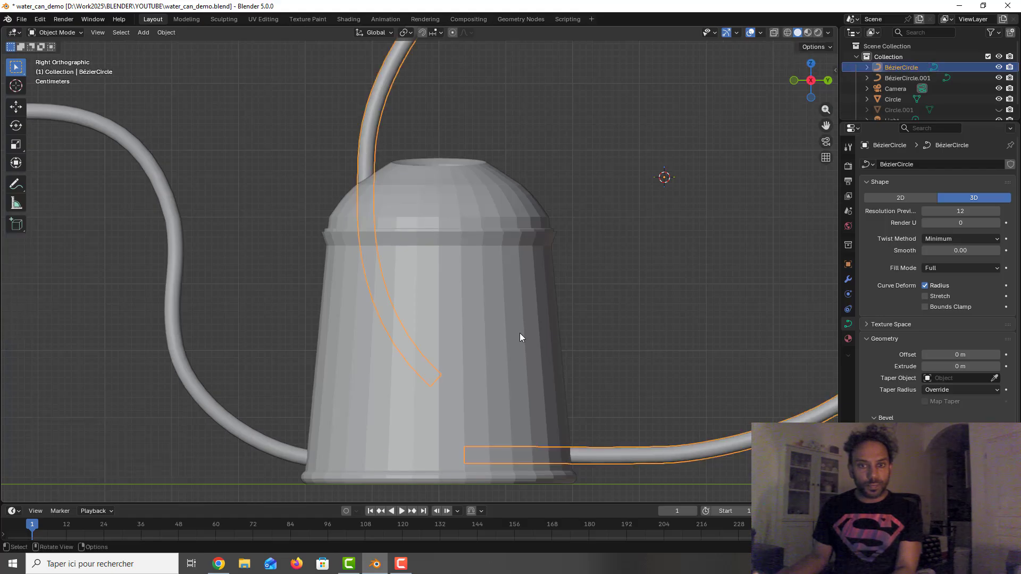
# Step: Copy the local Y coordinate of the handle's curve point where the tube meets the can's wall
pyautogui.click(519, 333)
pyautogui.press('Tab')
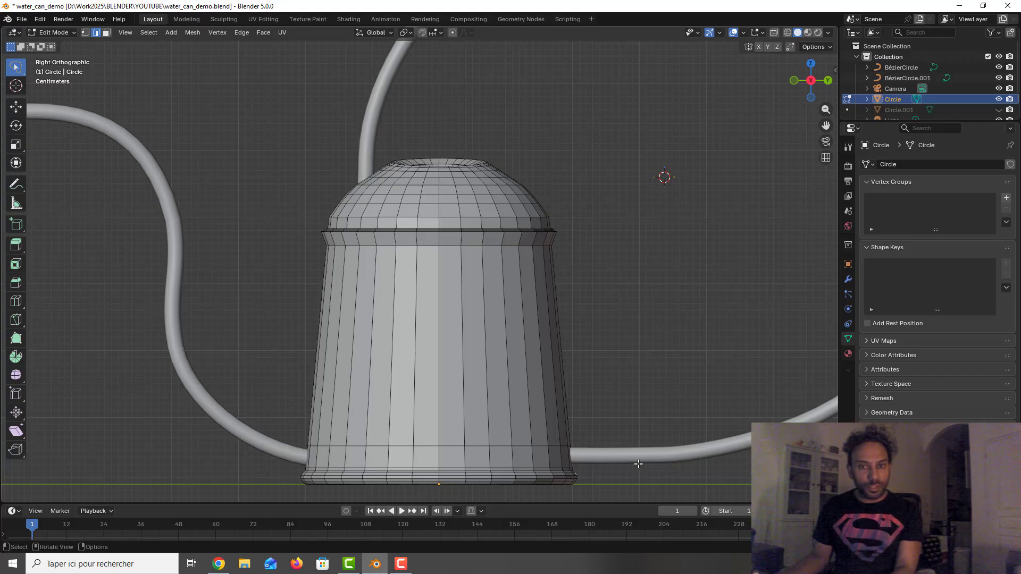
pyautogui.press('Tab')
pyautogui.click(620, 457)
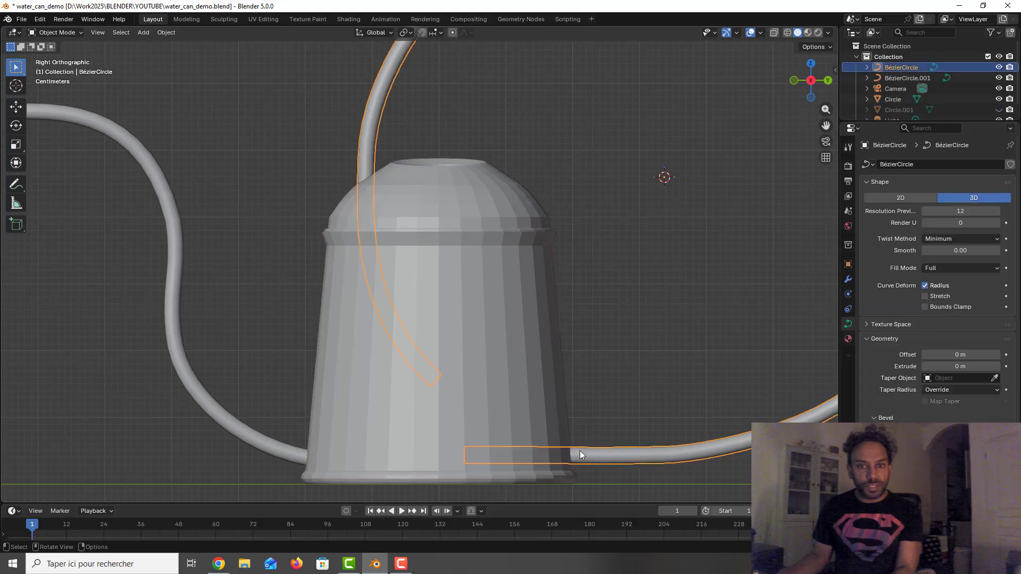
pyautogui.press('Tab')
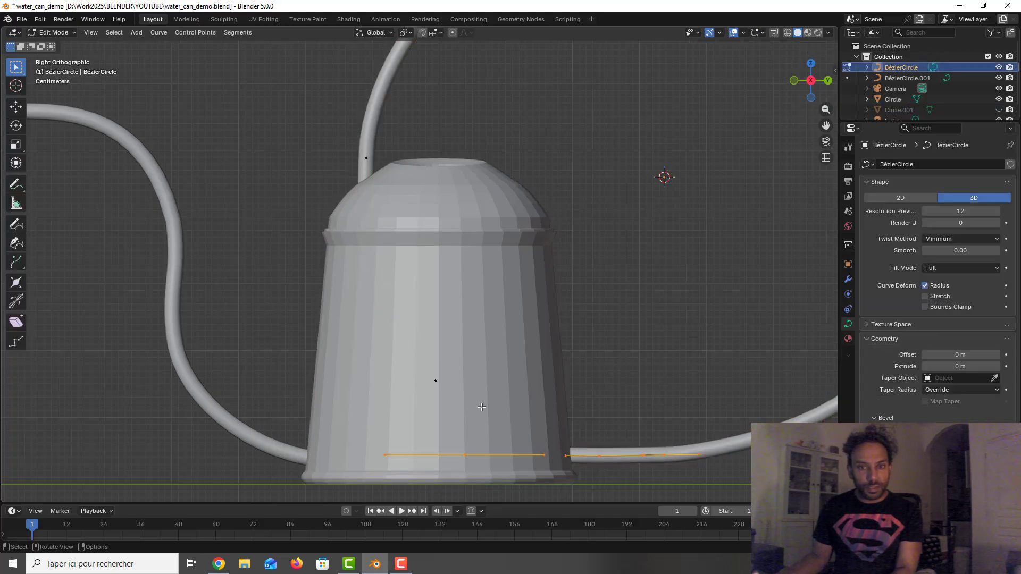
pyautogui.moveTo(550, 412); pyautogui.dragTo(587, 478)
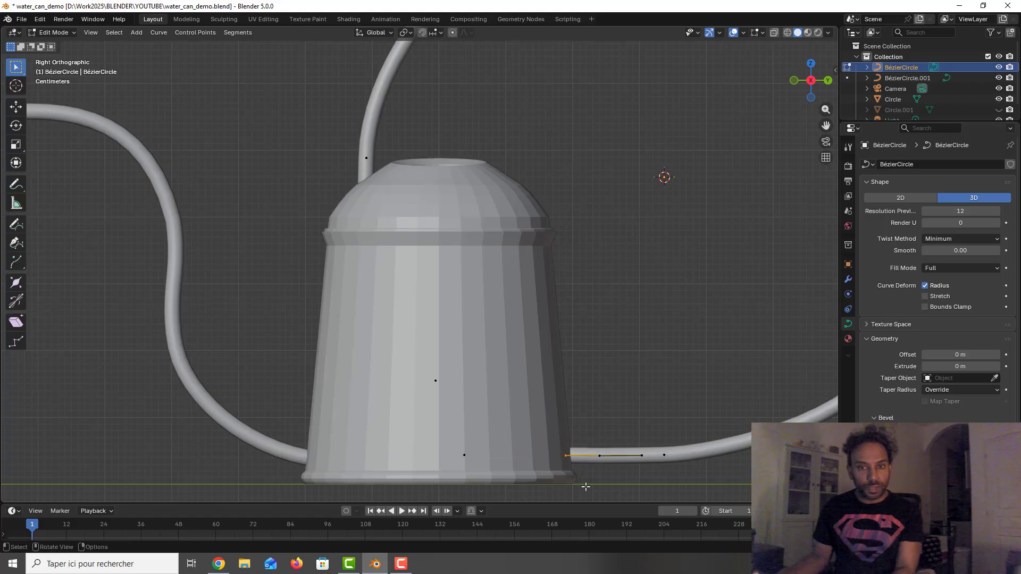
pyautogui.press('n')
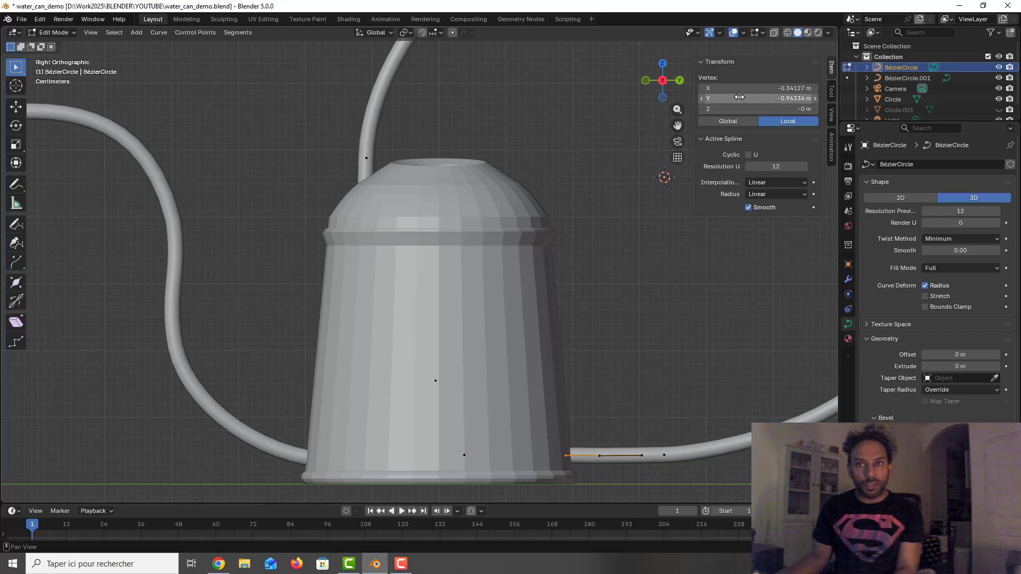
pyautogui.click(774, 97)
pyautogui.hotkey('ctrl', 'c')
pyautogui.press('Return')
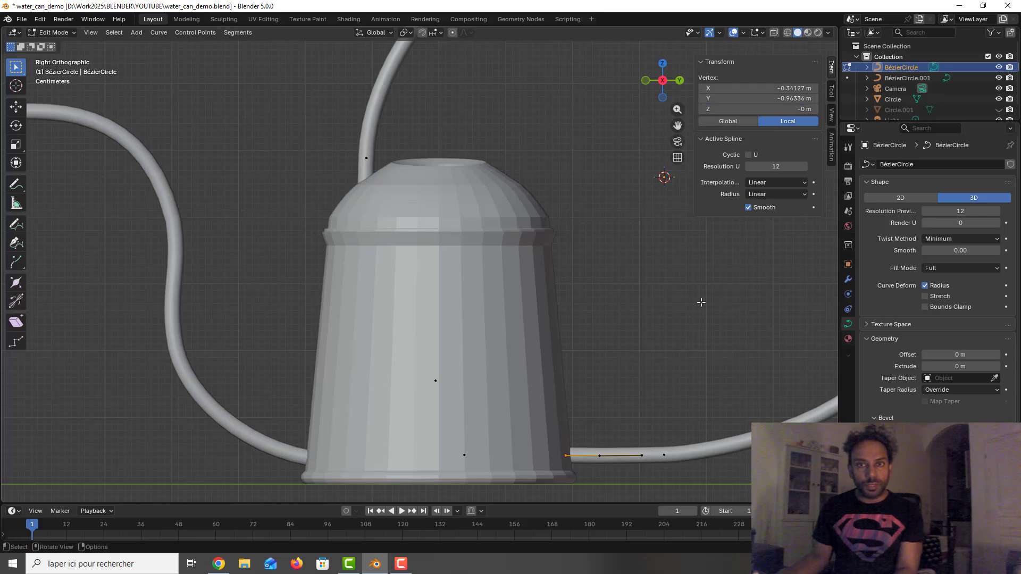
pyautogui.press('Tab')
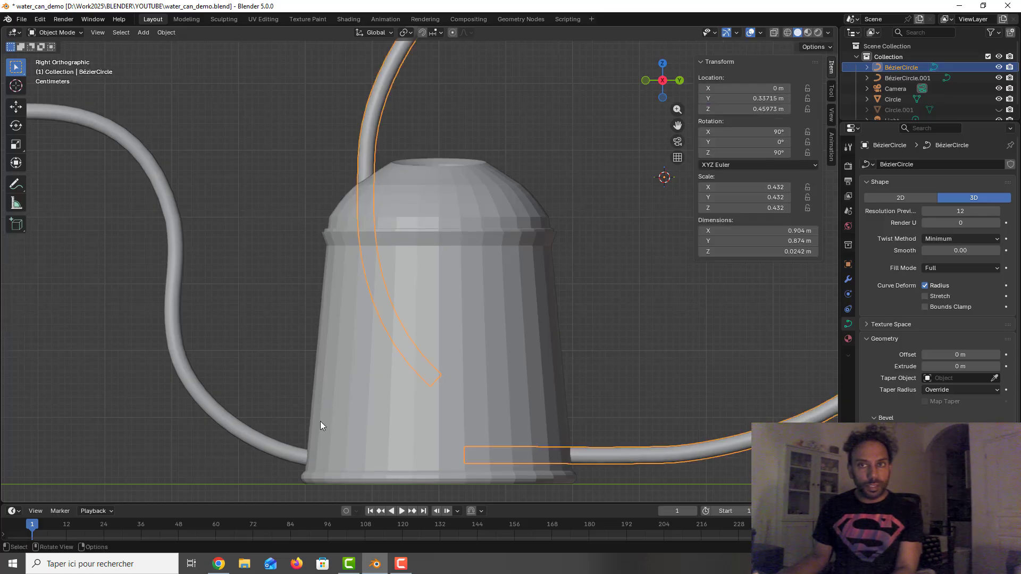
# Step: Set the local Y of the spout's lower end point to the copied -0.963362 m and leave curve editing
pyautogui.click(293, 456)
pyautogui.press('Tab')
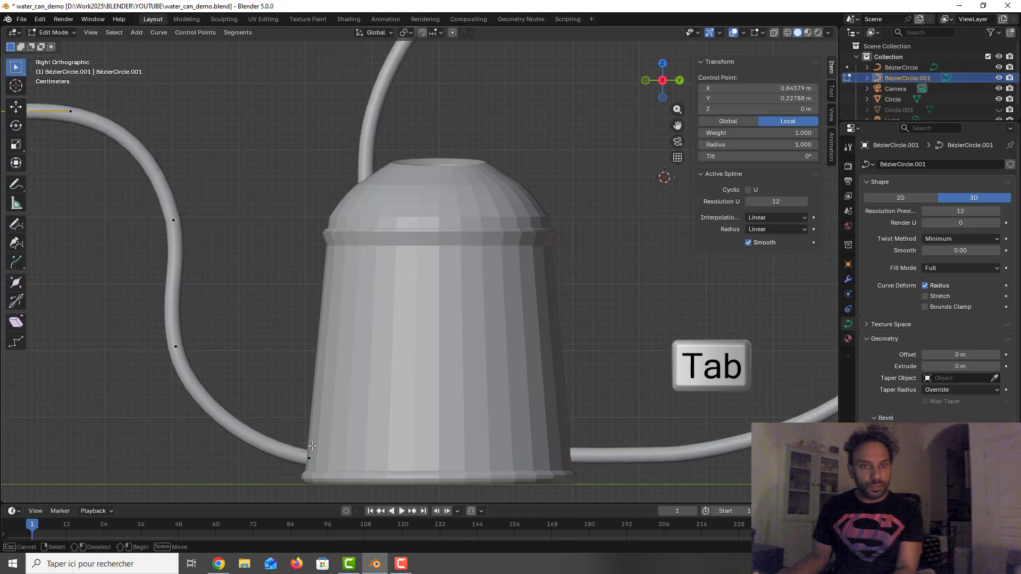
pyautogui.click(333, 472)
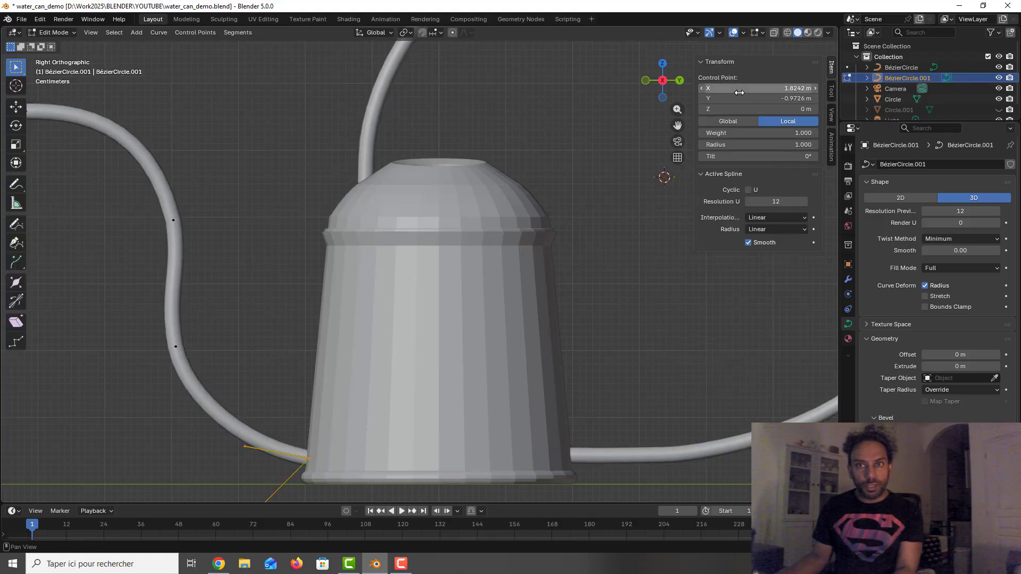
pyautogui.click(800, 99)
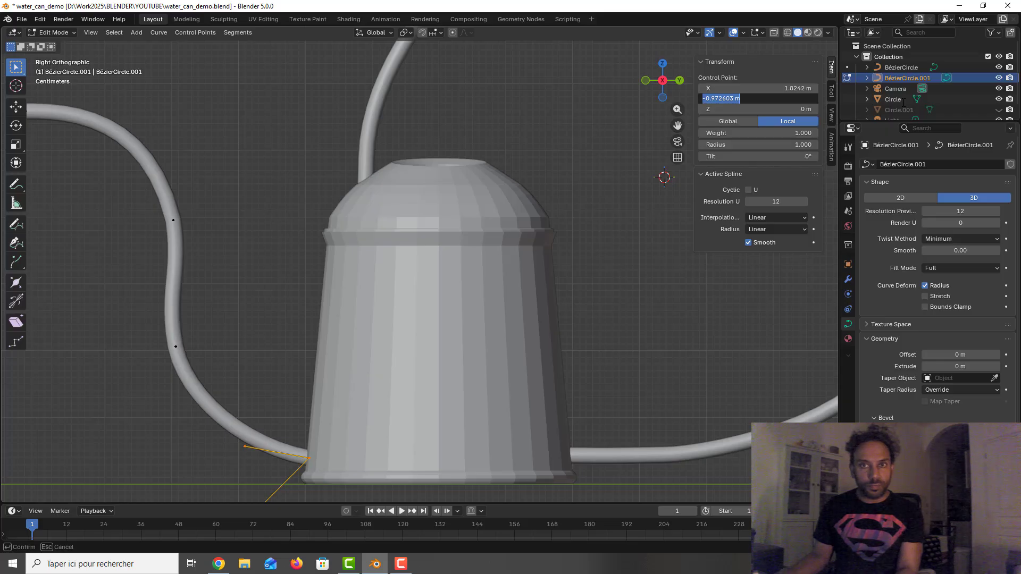
pyautogui.hotkey('ctrl', 'v')
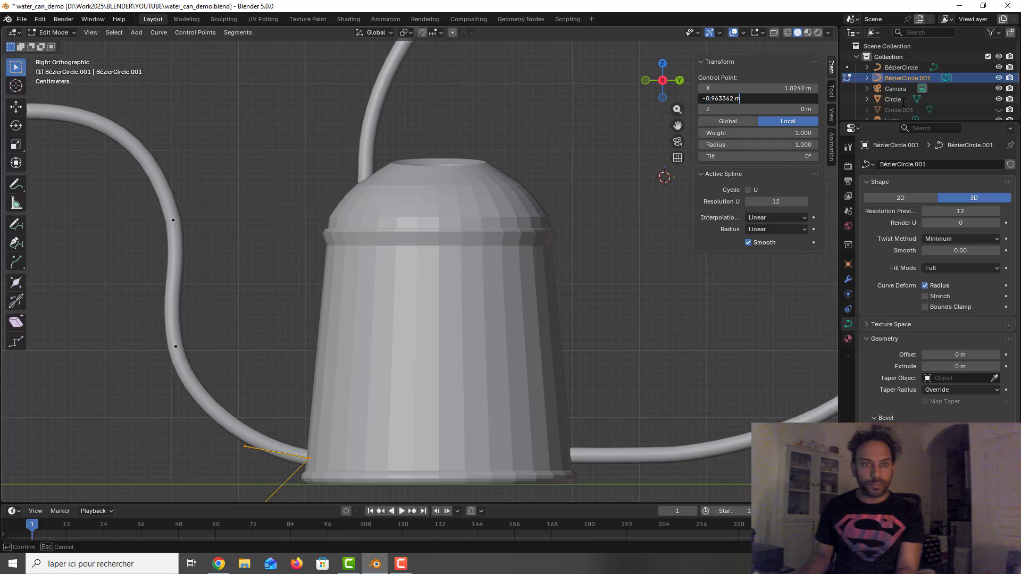
pyautogui.press('Return')
pyautogui.press('Tab')
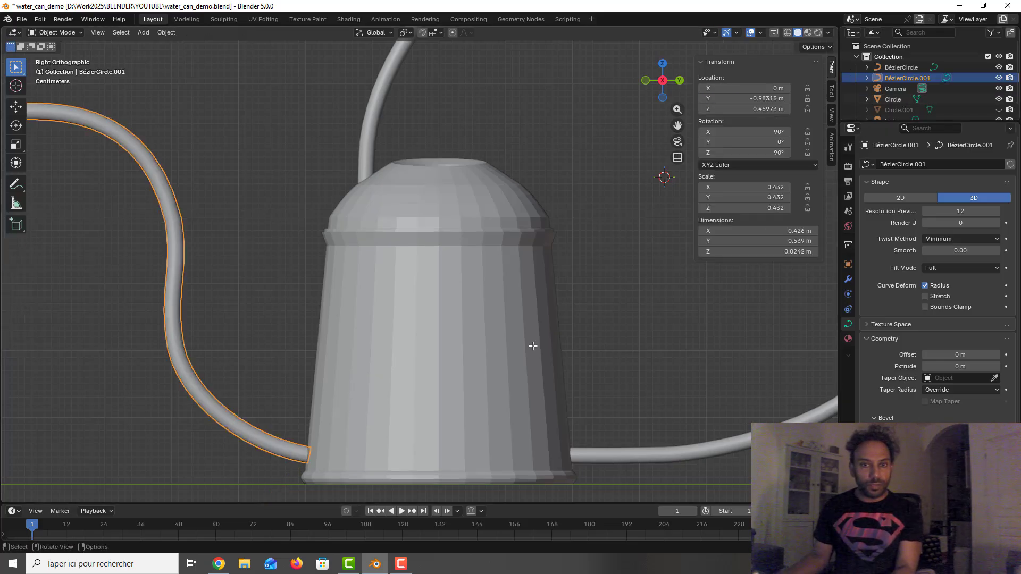
# Step: Check the can's lower edge loops against both tube ends and save the file
pyautogui.click(591, 350)
pyautogui.scroll(-1, 478, 281)
pyautogui.scroll(1, 479, 282)
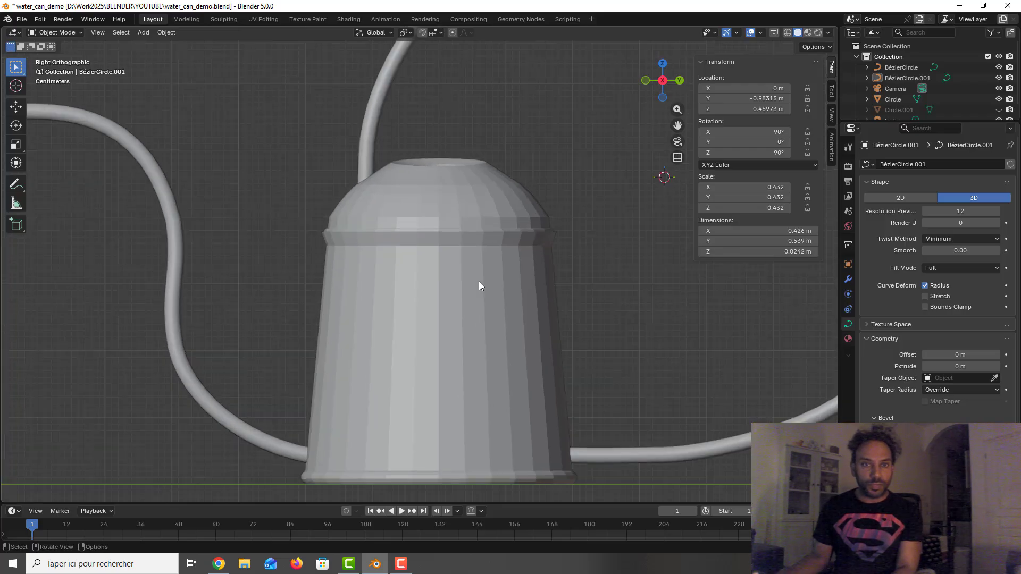
pyautogui.scroll(-1, 479, 282)
pyautogui.scroll(1, 478, 286)
pyautogui.click(479, 285)
pyautogui.press('Tab')
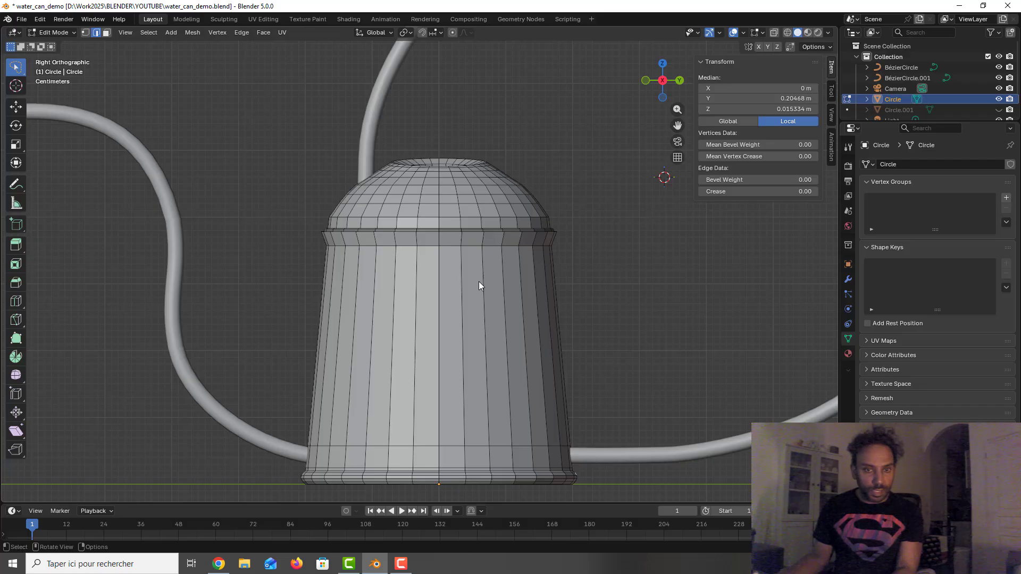
pyautogui.press('Tab')
pyautogui.scroll(-2, 479, 285)
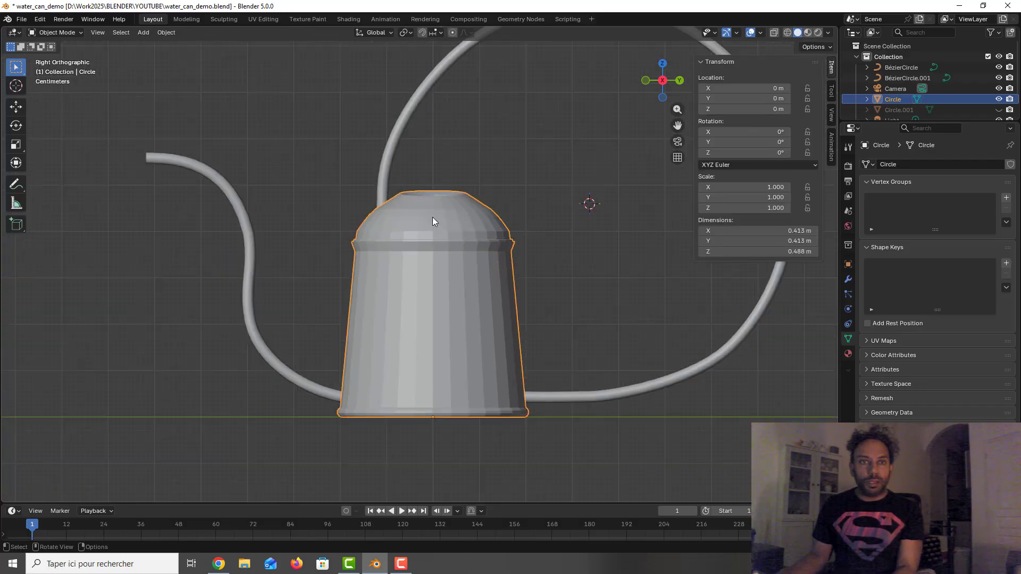
pyautogui.scroll(1, 433, 213)
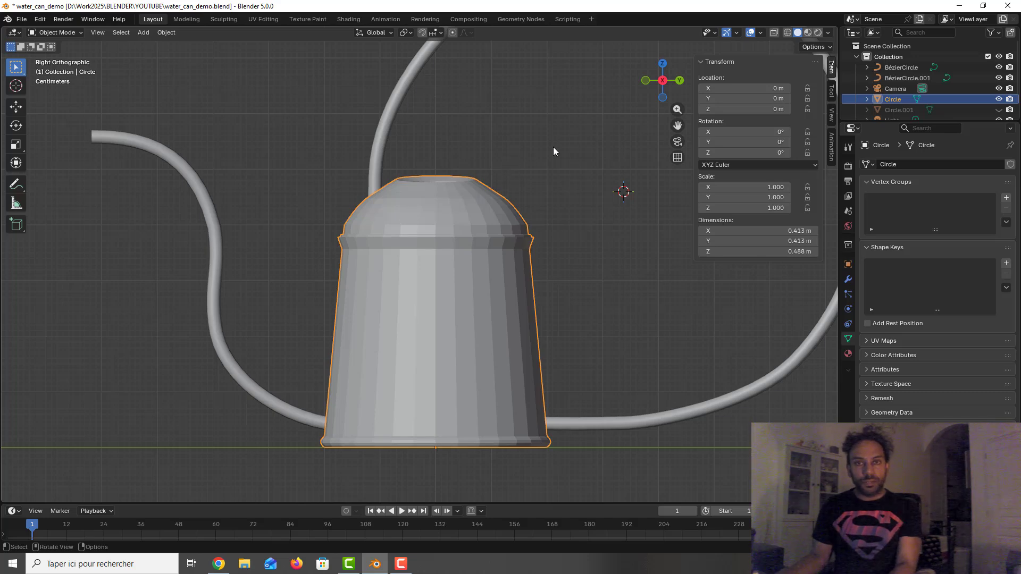
pyautogui.hotkey('ctrl', 's')
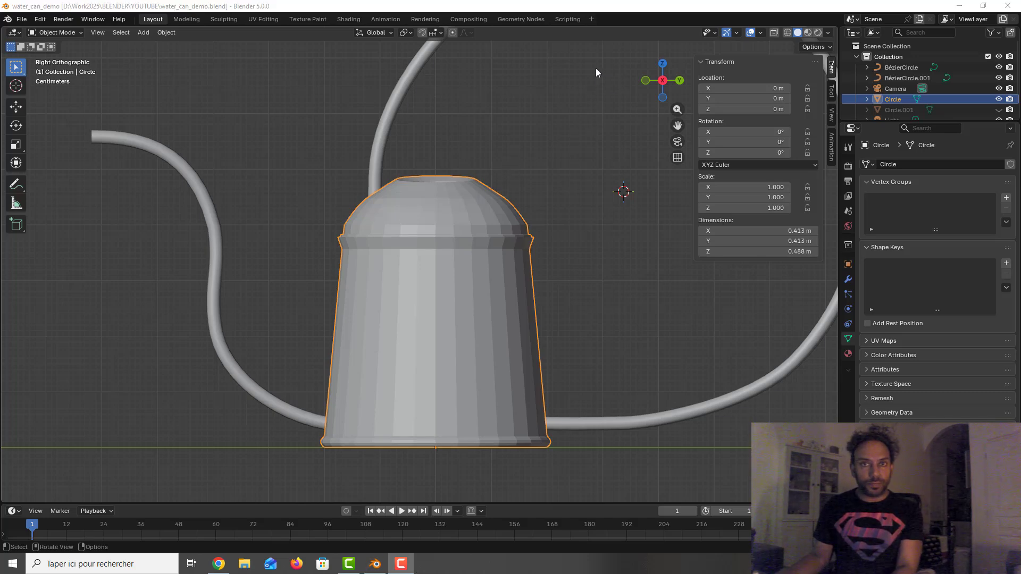
# Step: Add a horizontal loop cut on the can between its two low edge loops, level with the handle tube
pyautogui.moveTo(522, 312); pyautogui.dragTo(476, 317, button='middle')
pyautogui.press('Tab')
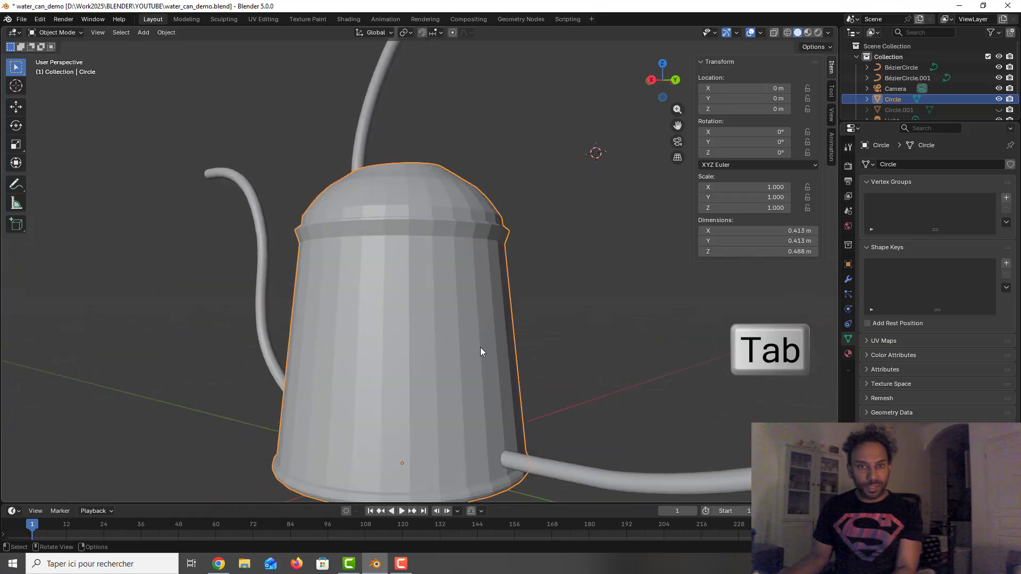
pyautogui.scroll(5, 541, 437)
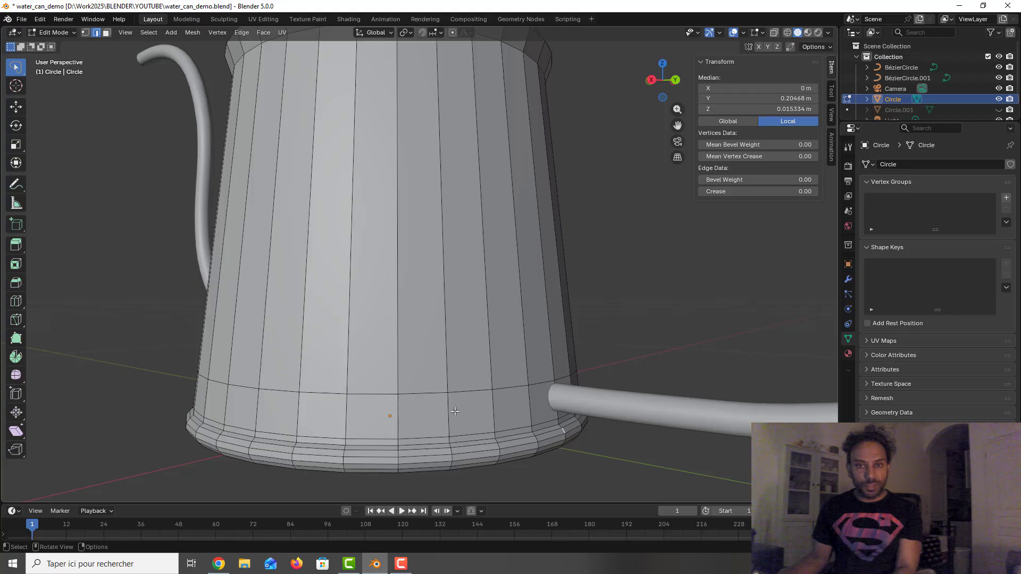
pyautogui.press('ctrl')
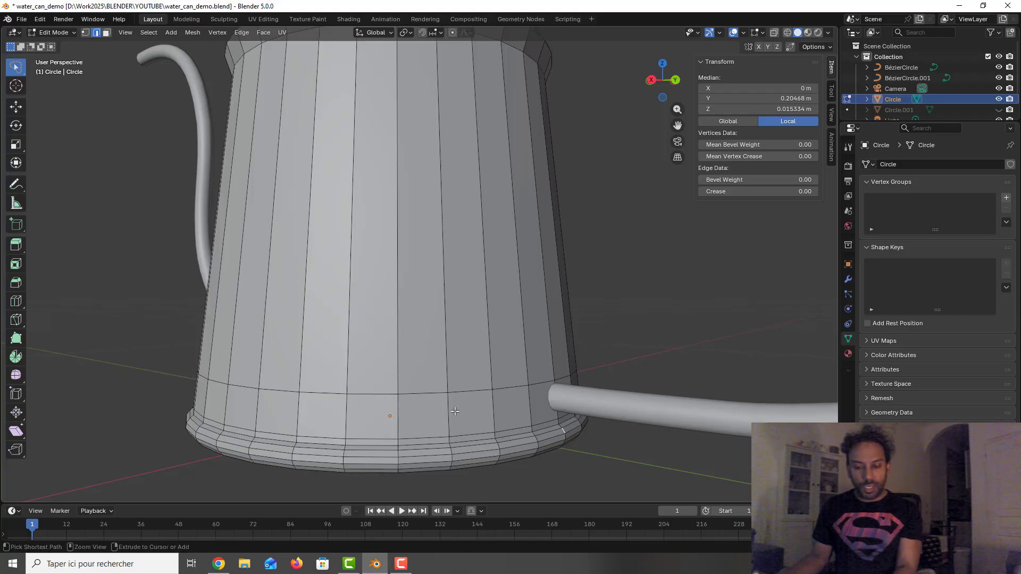
pyautogui.hotkey('ctrl', 'r')
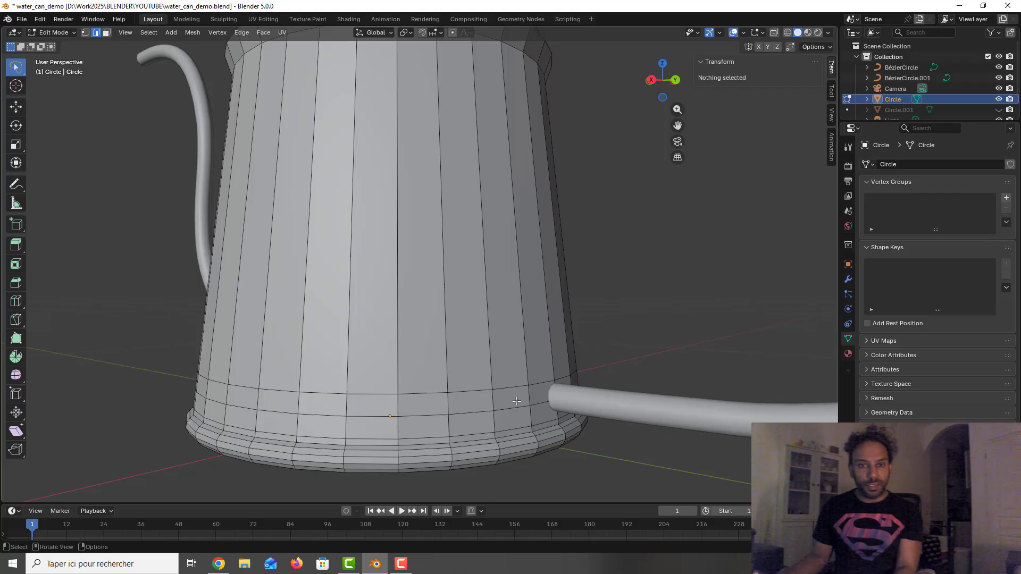
pyautogui.click(516, 402)
# Step: Bevel the new edge loop around the can with 4 segments and a width of 0.014 m
pyautogui.keyDown('alt'); pyautogui.keyDown('shift'); pyautogui.click(490, 407); pyautogui.keyUp('shift'); pyautogui.keyUp('alt')
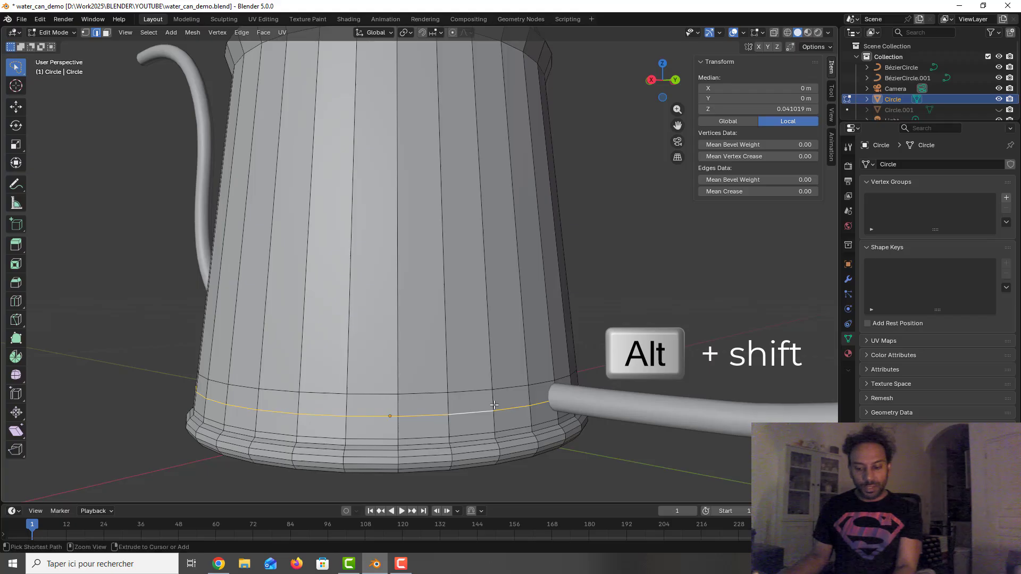
pyautogui.hotkey('ctrl', 'b')
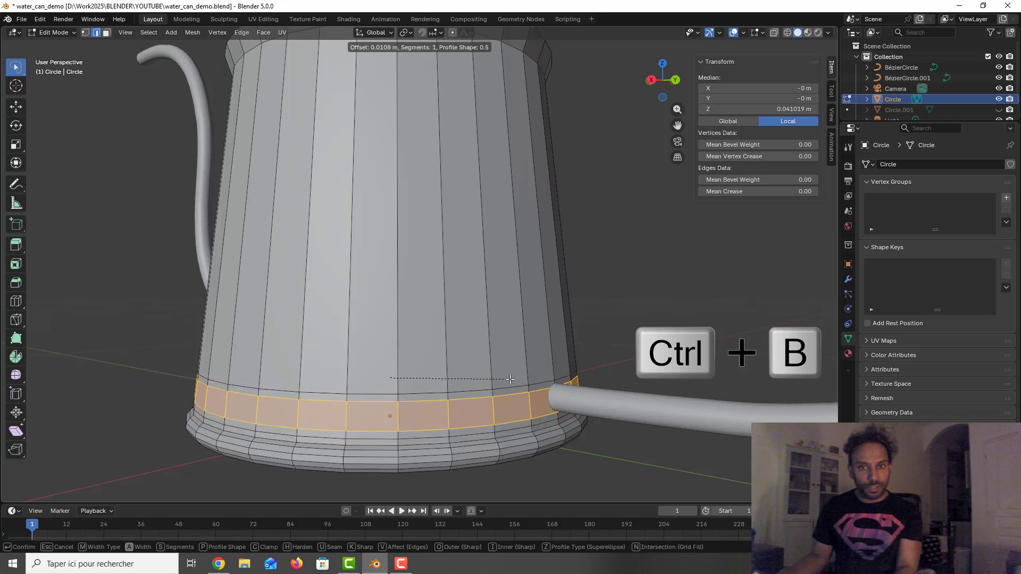
pyautogui.click(510, 379)
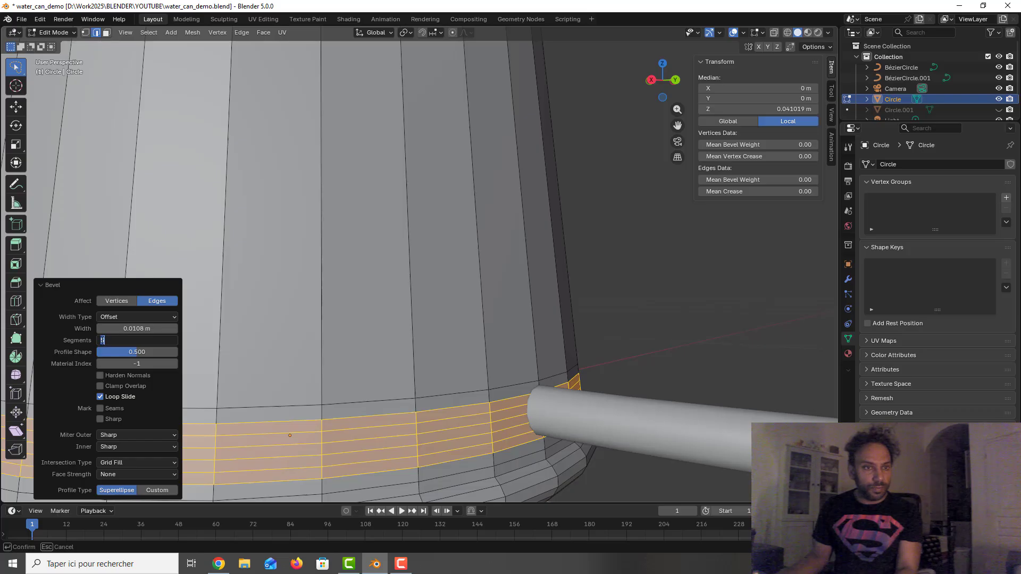
pyautogui.press('Return')
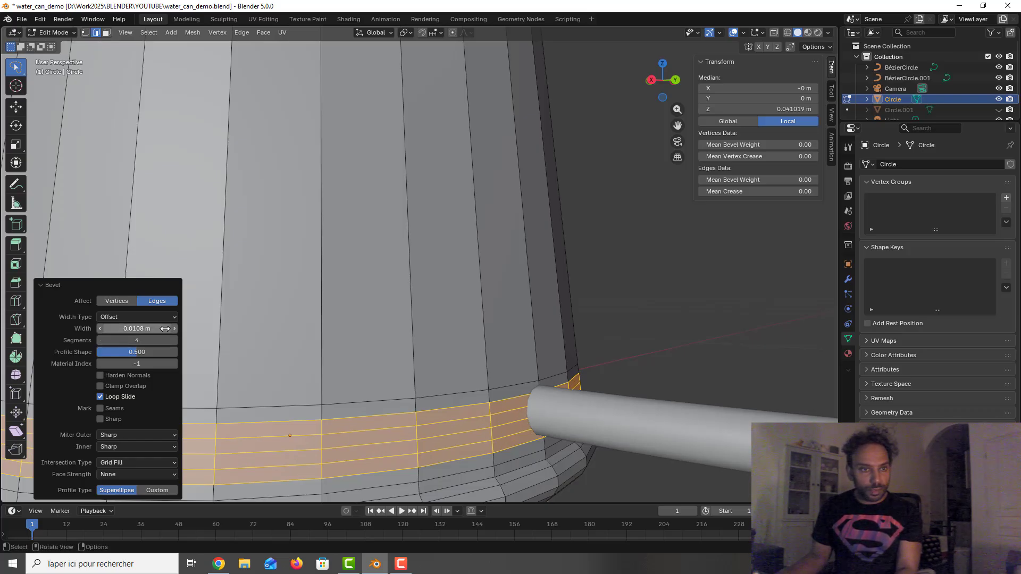
pyautogui.moveTo(166, 329); pyautogui.dragTo(177, 329)
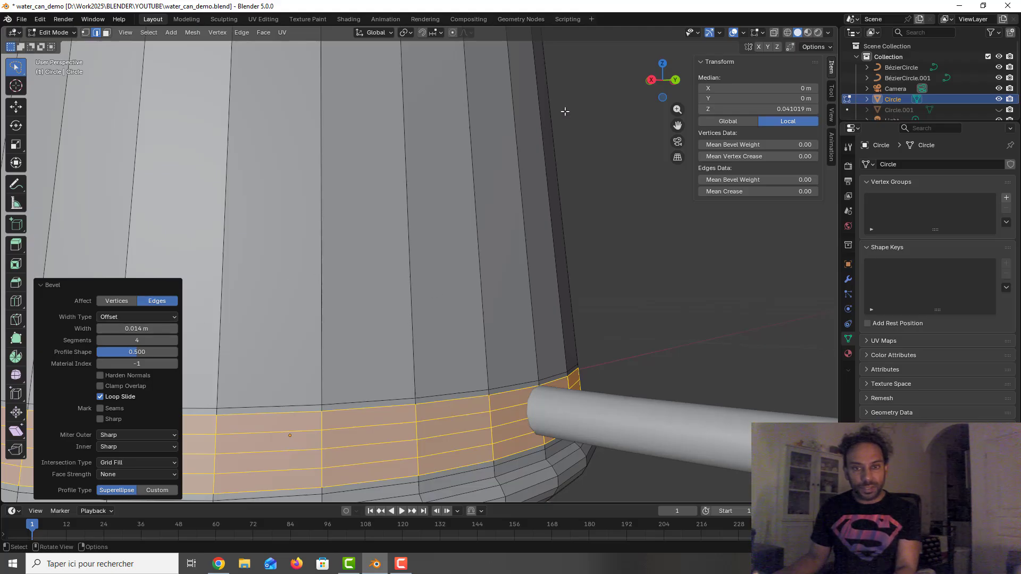
# Step: Clear the mesh selection, save an incremental copy as water_can_demo1.blend, and leave mesh editing of the can
pyautogui.hotkey('ctrl', 's')
pyautogui.moveTo(597, 66); pyautogui.dragTo(611, 72, button='middle')
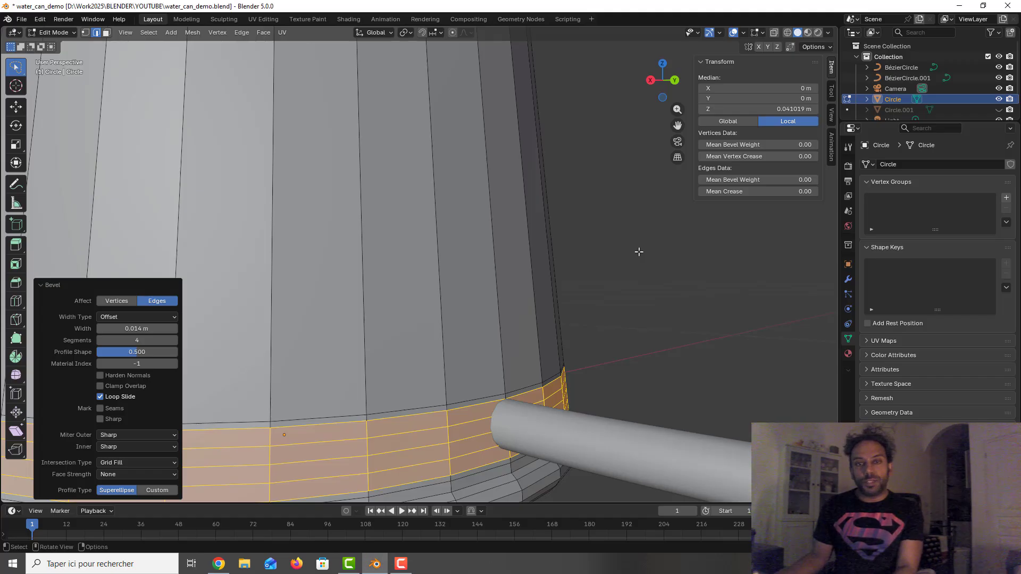
pyautogui.hotkey('alt', 'a')
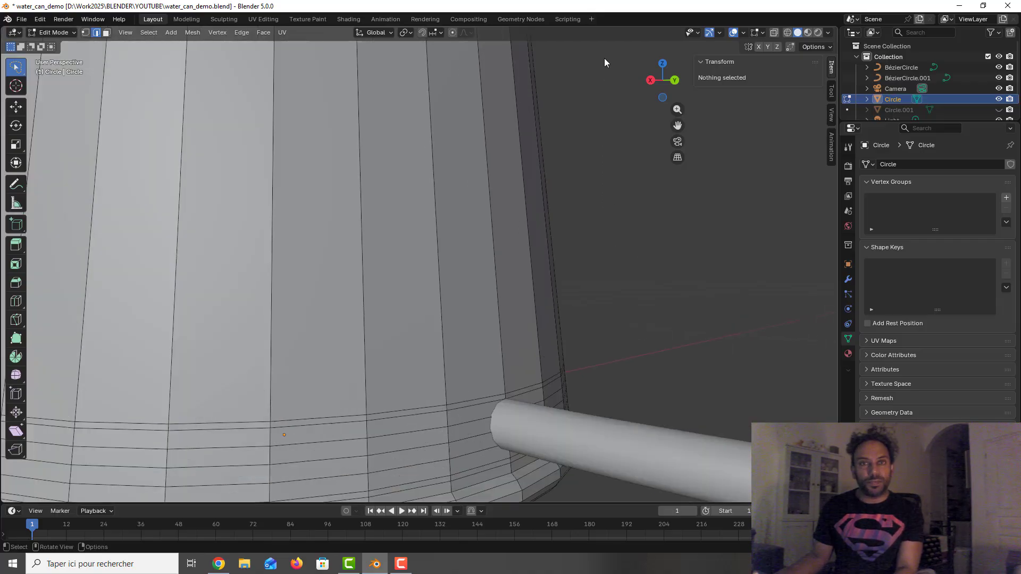
pyautogui.hotkey('ctrl', 'alt', 's')
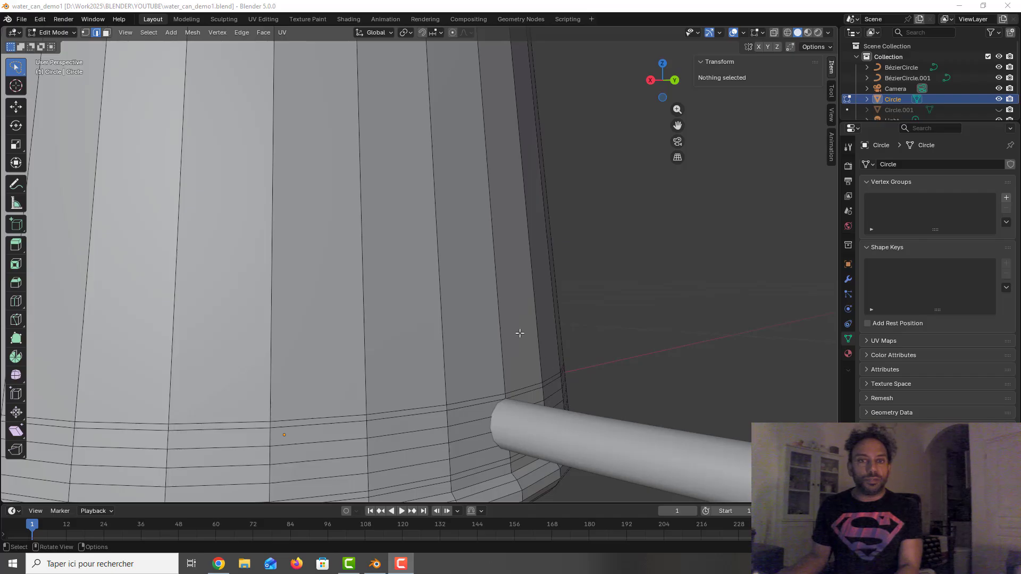
pyautogui.click(448, 261)
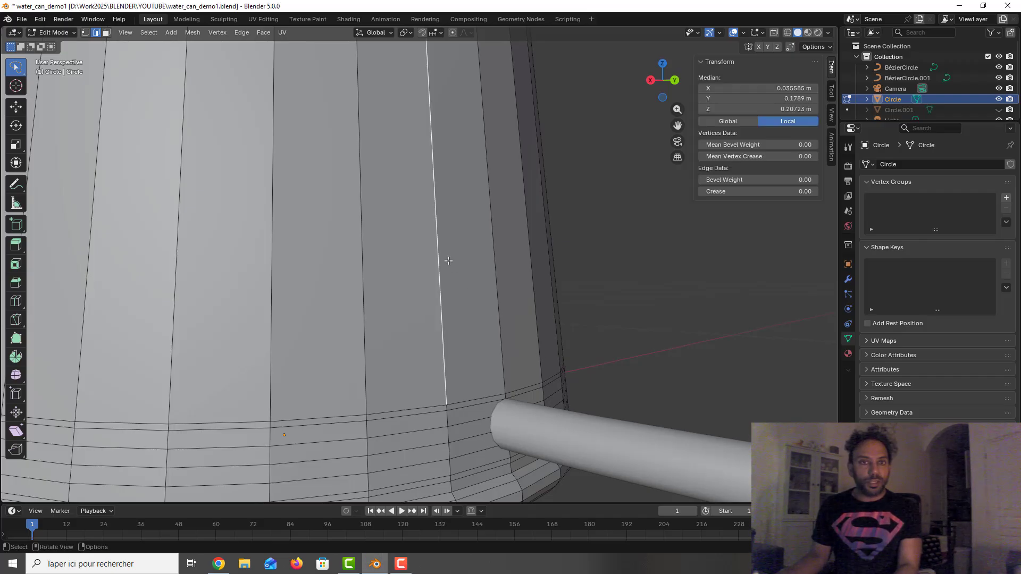
pyautogui.press('Tab')
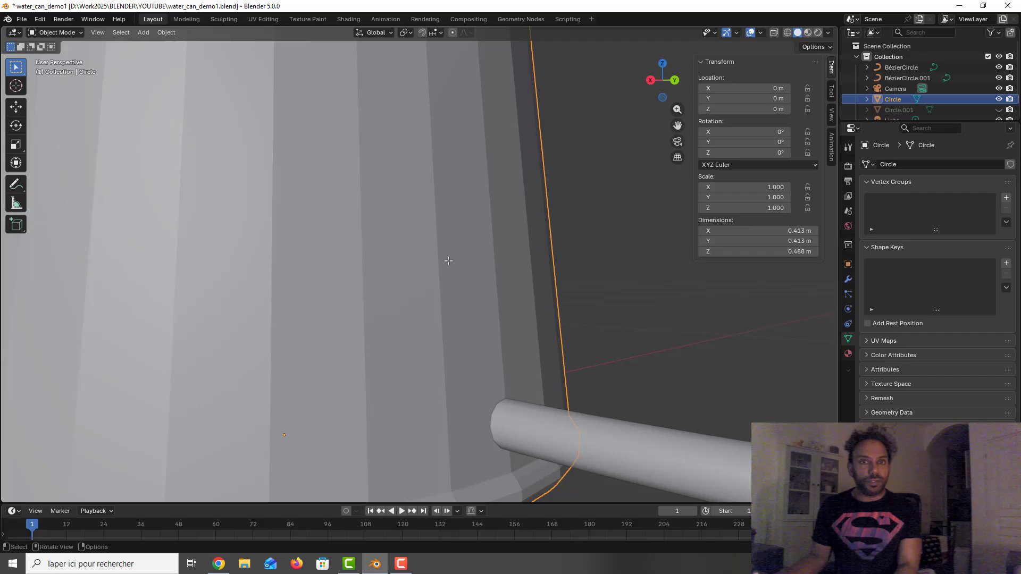
pyautogui.click(166, 33)
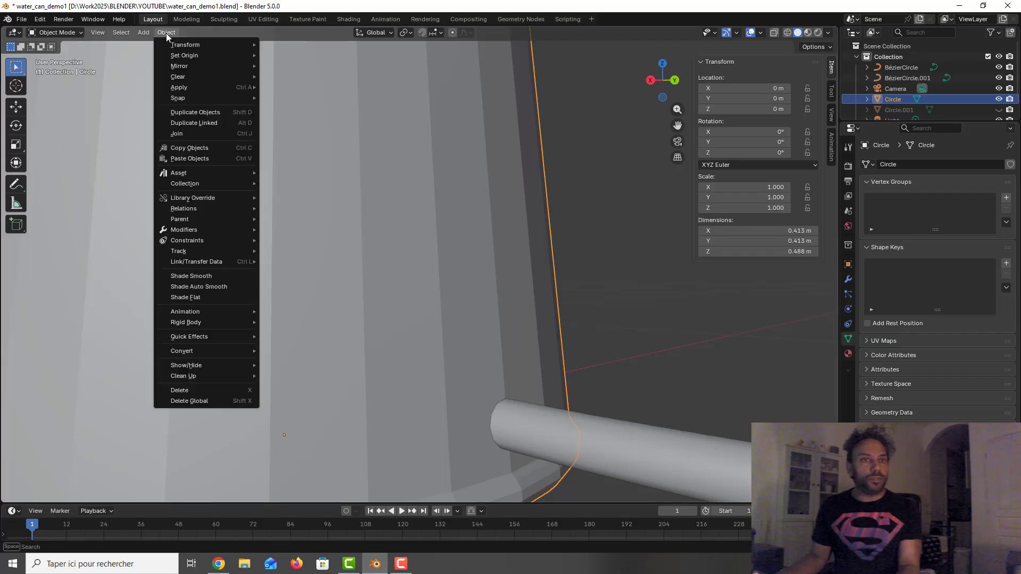
pyautogui.moveTo(215, 173)
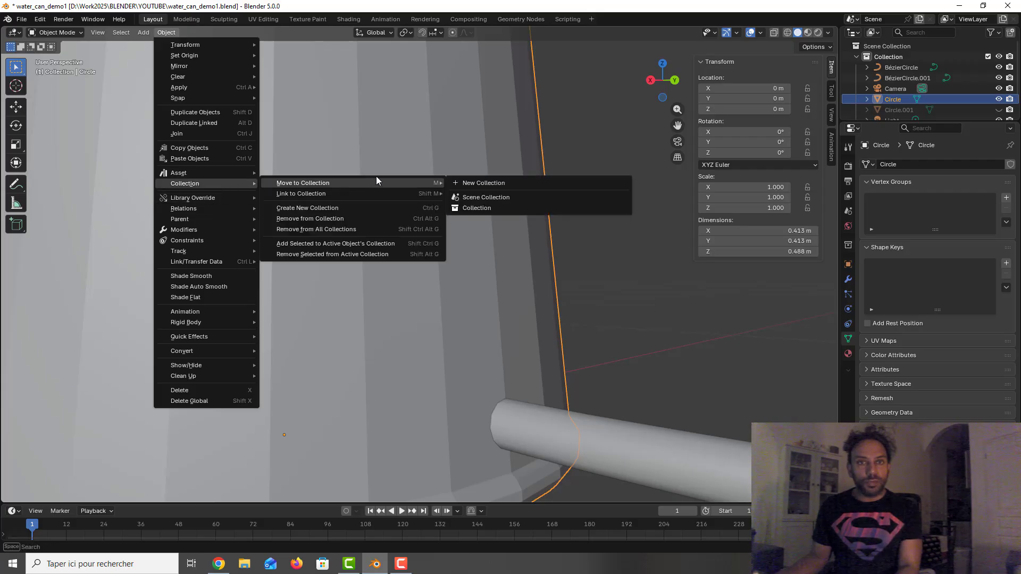
pyautogui.click(558, 269)
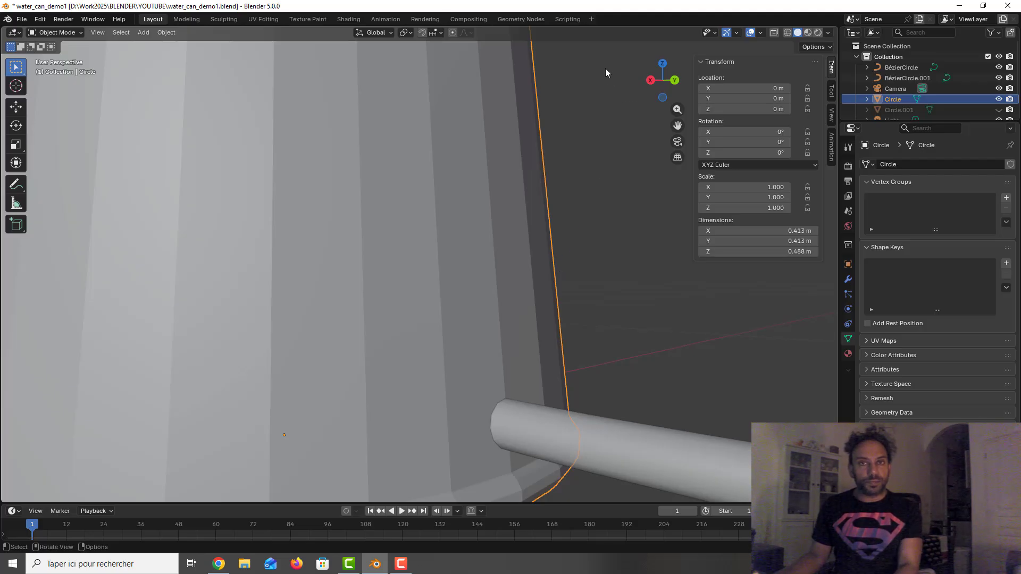
pyautogui.press('KP_Decimal')
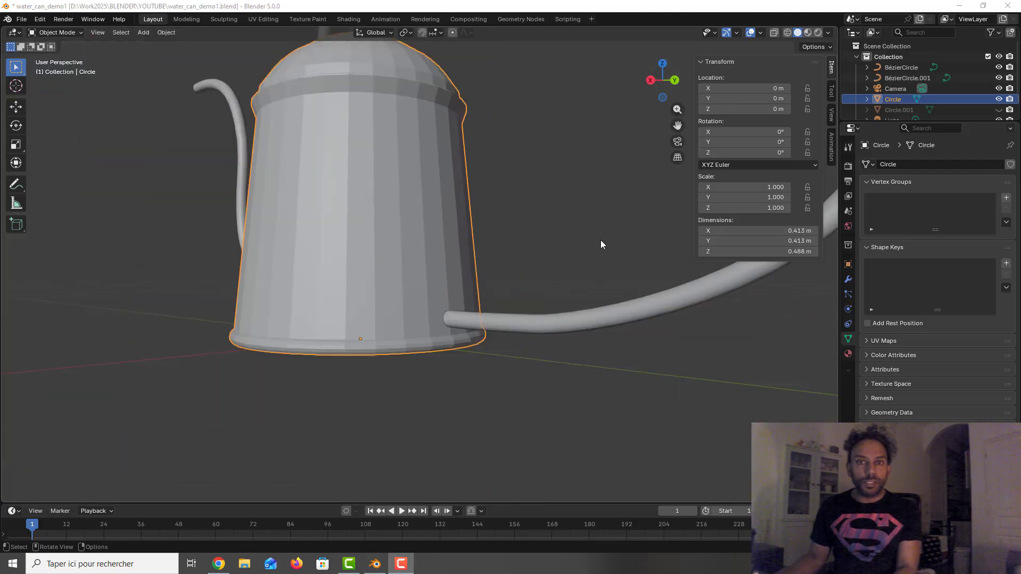
# Step: Convert the handle tube from a curve to a mesh
pyautogui.moveTo(600, 240); pyautogui.dragTo(595, 377, button='middle')
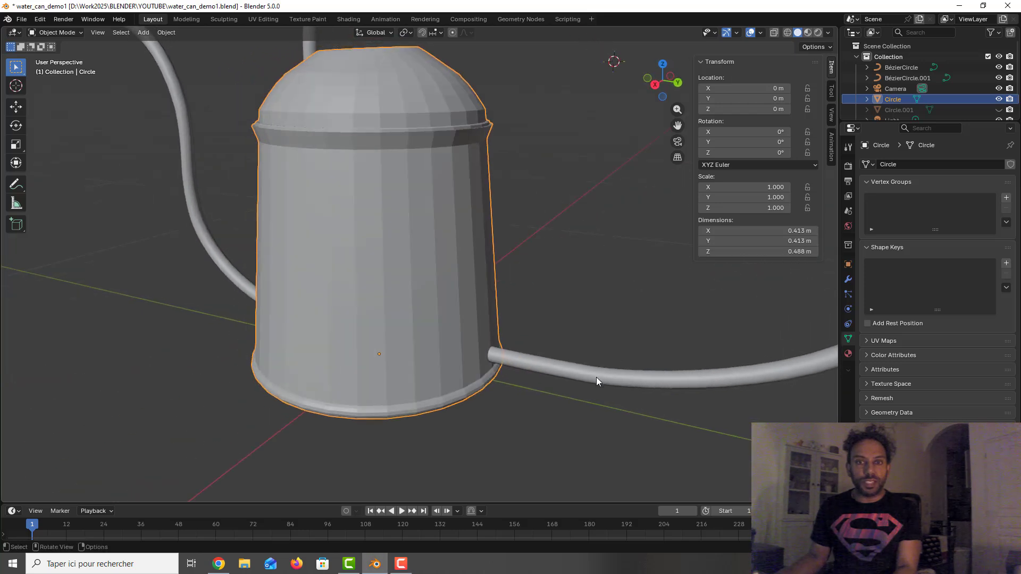
pyautogui.click(596, 379)
pyautogui.rightClick(595, 378)
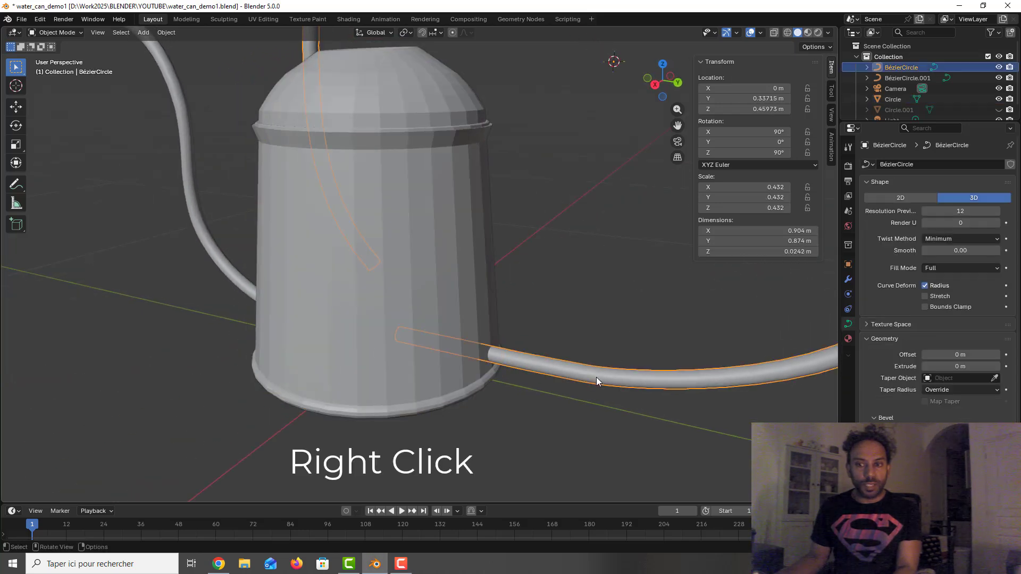
pyautogui.moveTo(596, 379)
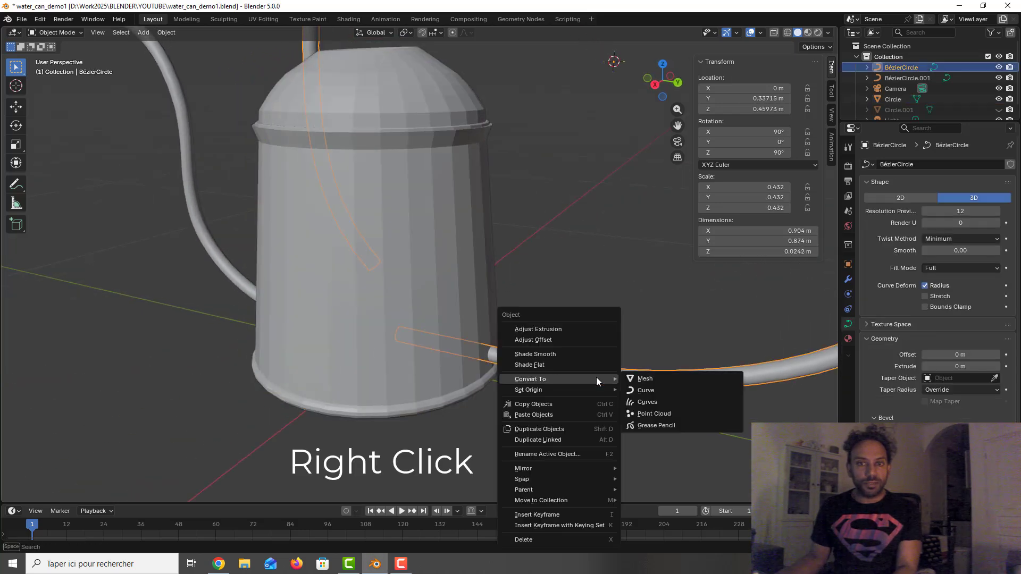
pyautogui.click(643, 378)
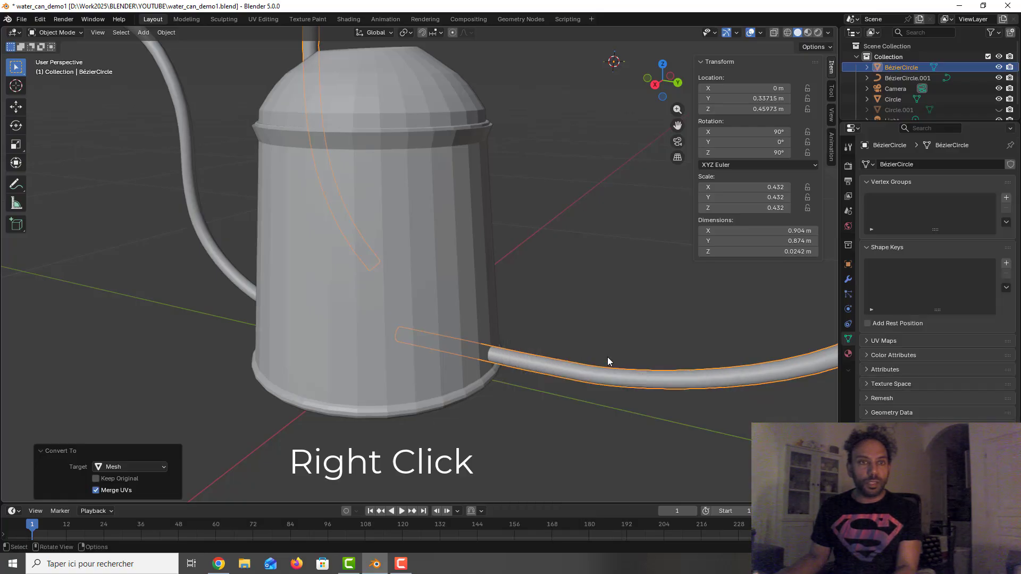
pyautogui.scroll(-1, 602, 319)
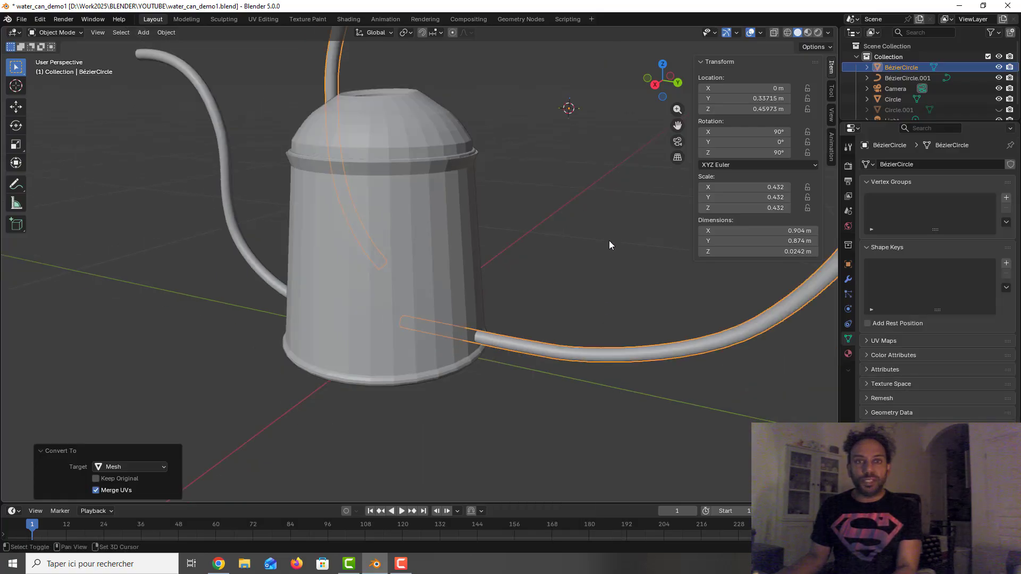
pyautogui.keyDown('shift'); pyautogui.moveTo(609, 241); pyautogui.dragTo(603, 296, button='middle'); pyautogui.keyUp('shift')
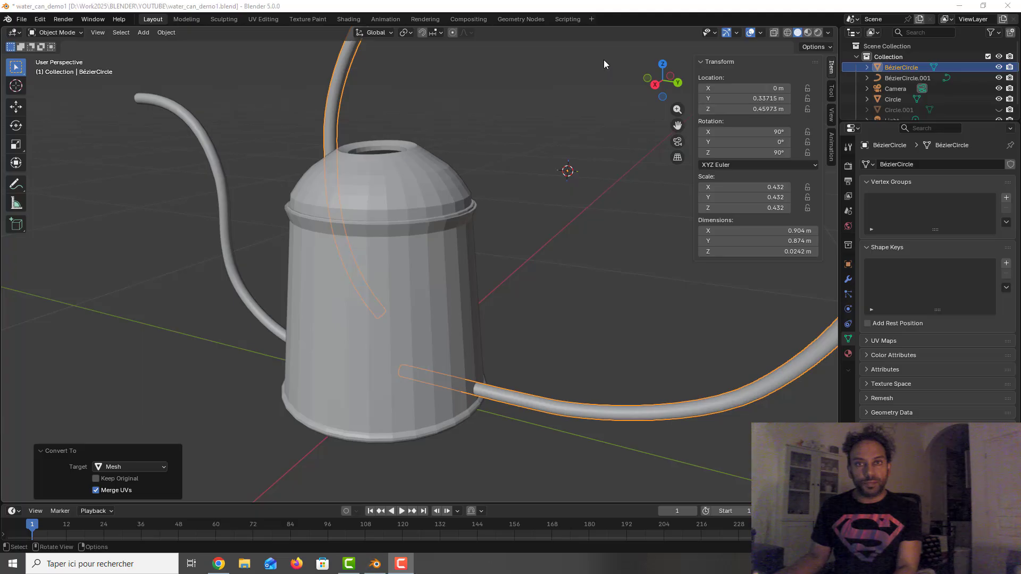
# Step: Frame the whole handle tube in the right orthographic view and look over its mesh in Edit Mode
pyautogui.scroll(-1, 552, 190)
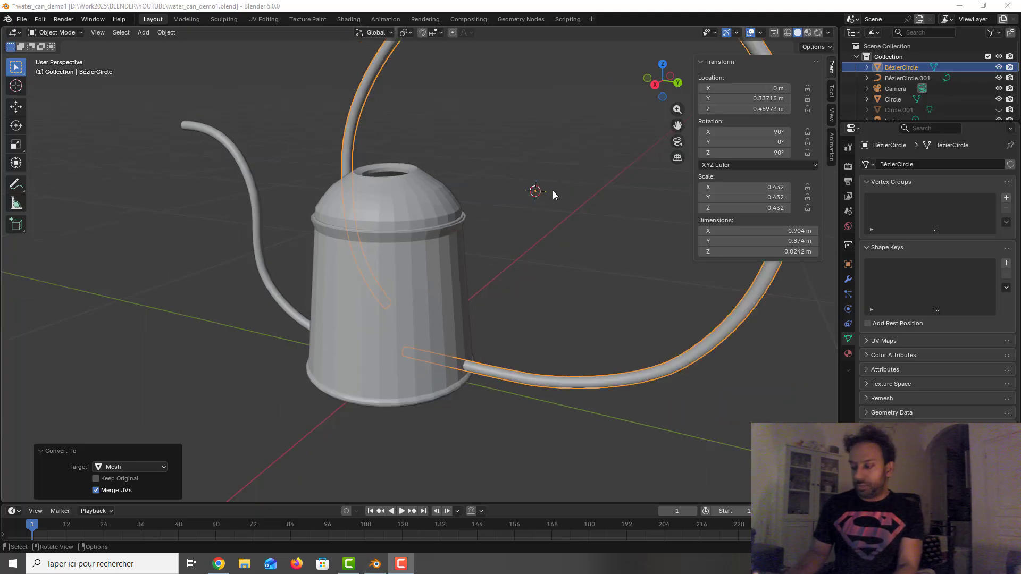
pyautogui.scroll(-1, 553, 194)
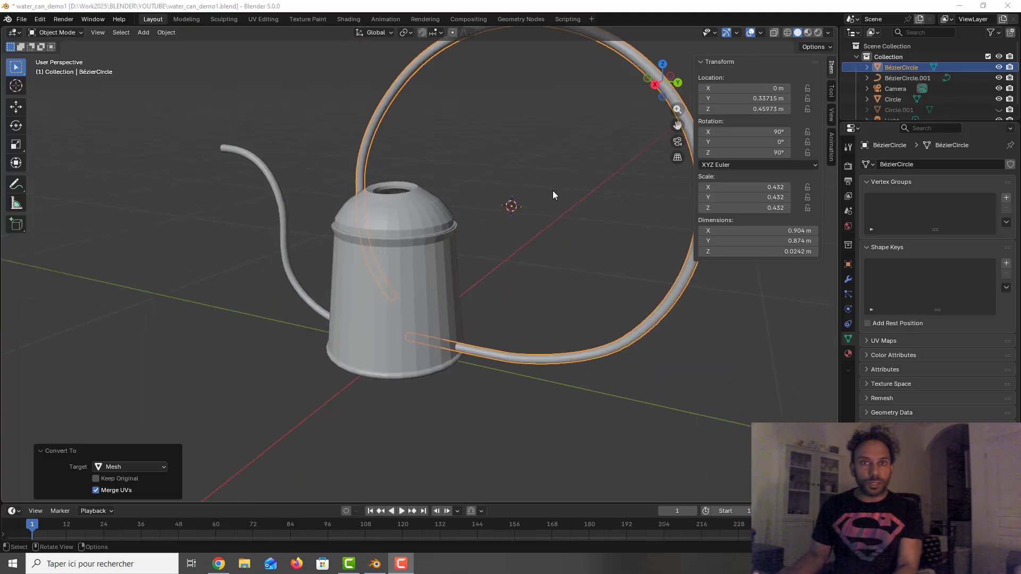
pyautogui.press('3')
pyautogui.click(553, 194)
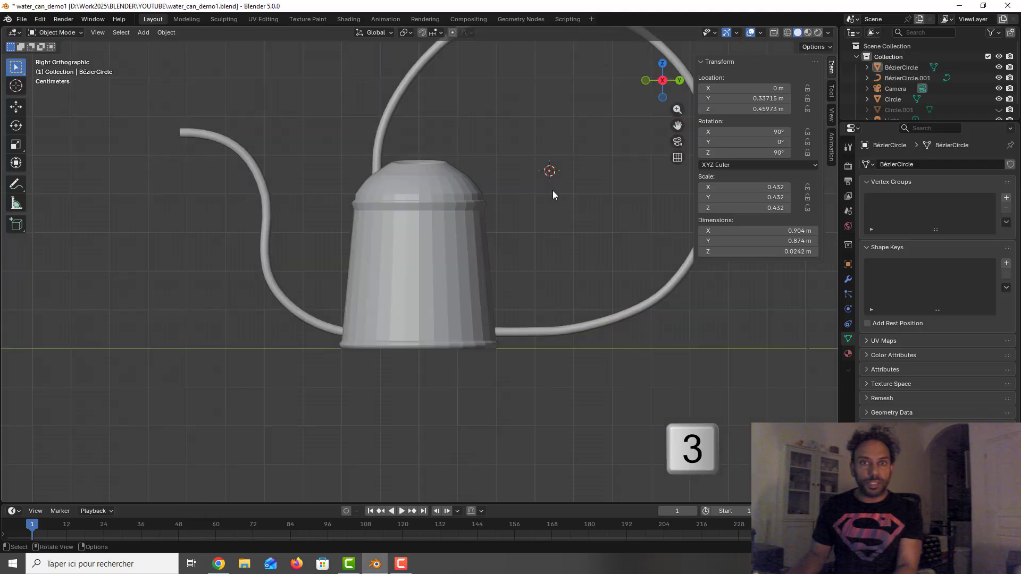
pyautogui.keyDown('shift'); pyautogui.moveTo(553, 190); pyautogui.dragTo(461, 172, button='middle'); pyautogui.keyUp('shift')
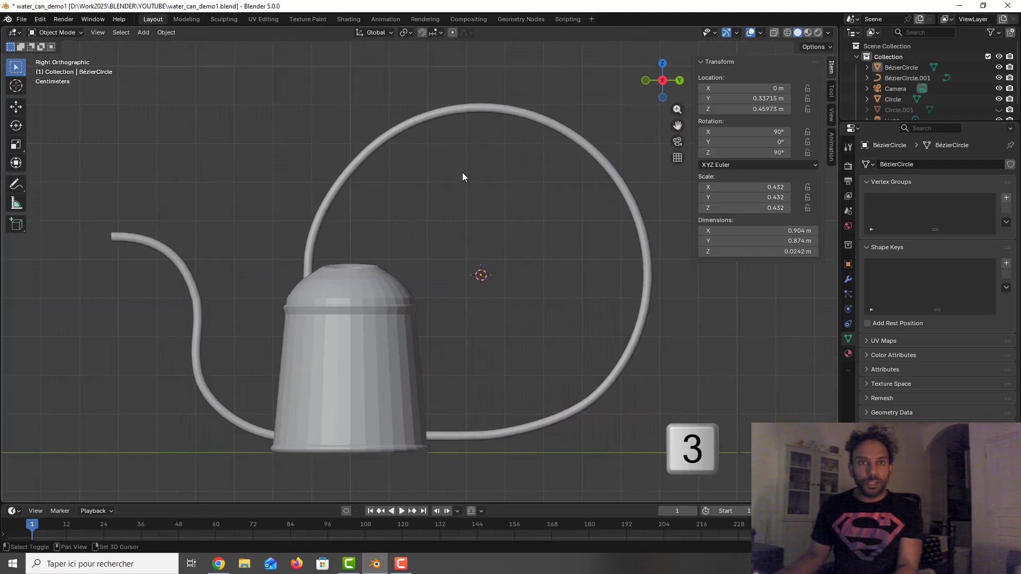
pyautogui.press('Tab')
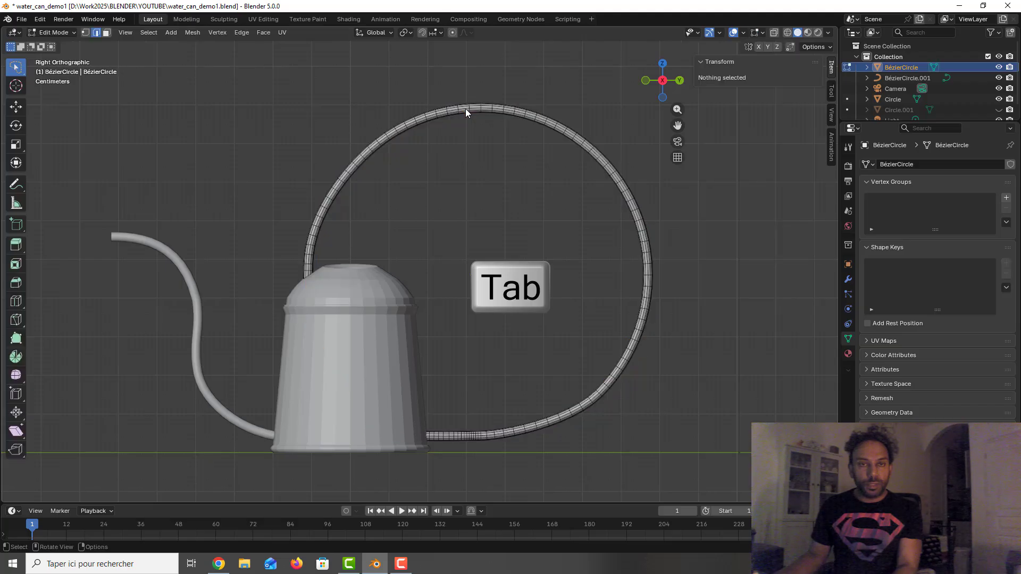
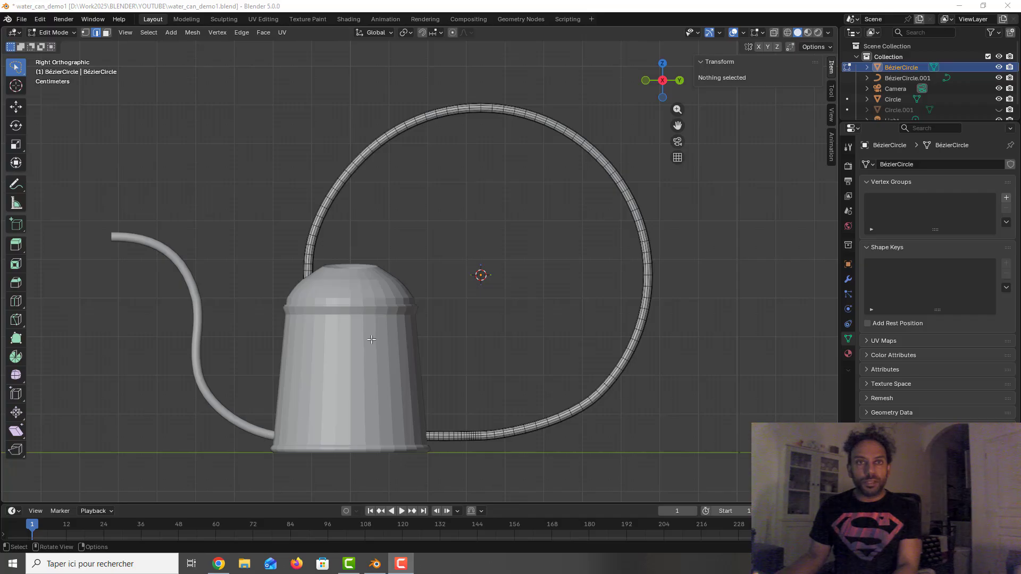
pyautogui.click(578, 154)
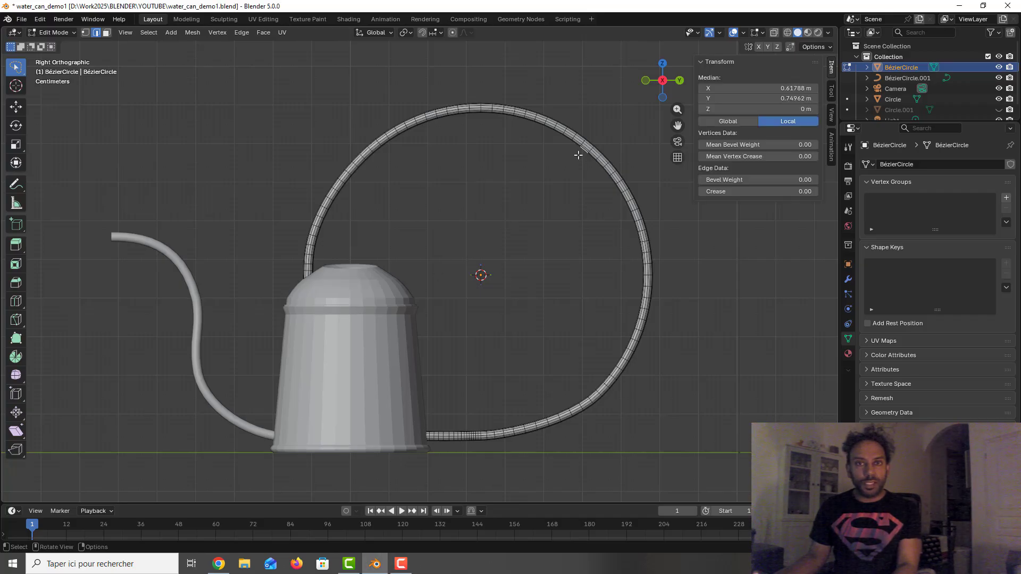
pyautogui.press('Tab')
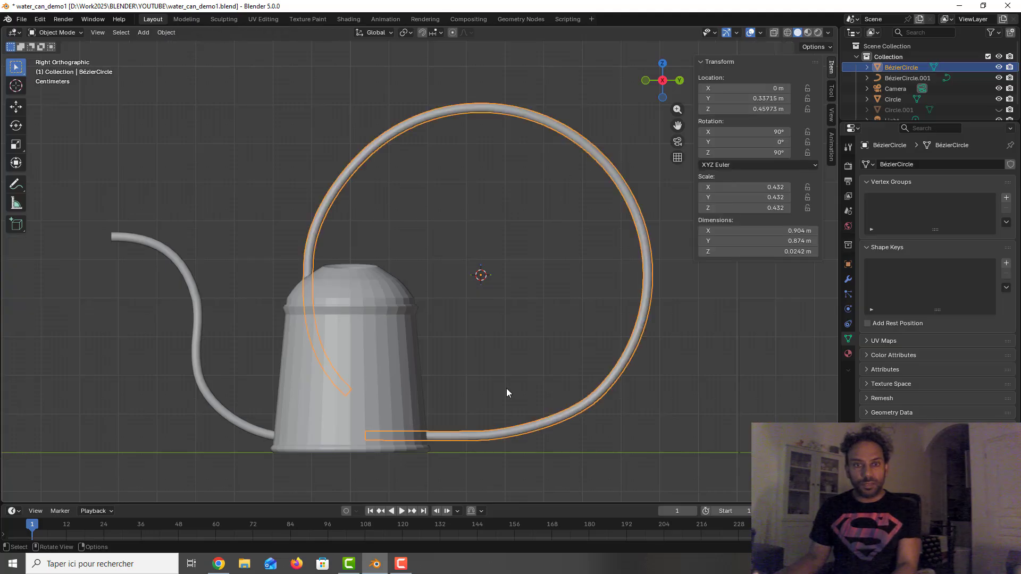
# Step: Turn on X-ray and open the handle tube's mesh for editing in vertex selection mode
pyautogui.click(776, 30)
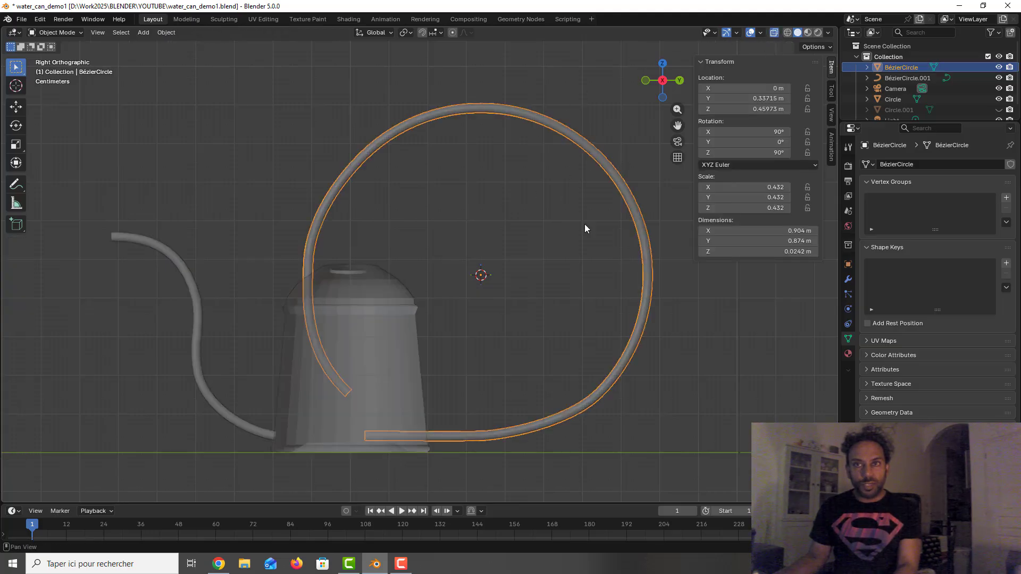
pyautogui.scroll(8, 437, 340)
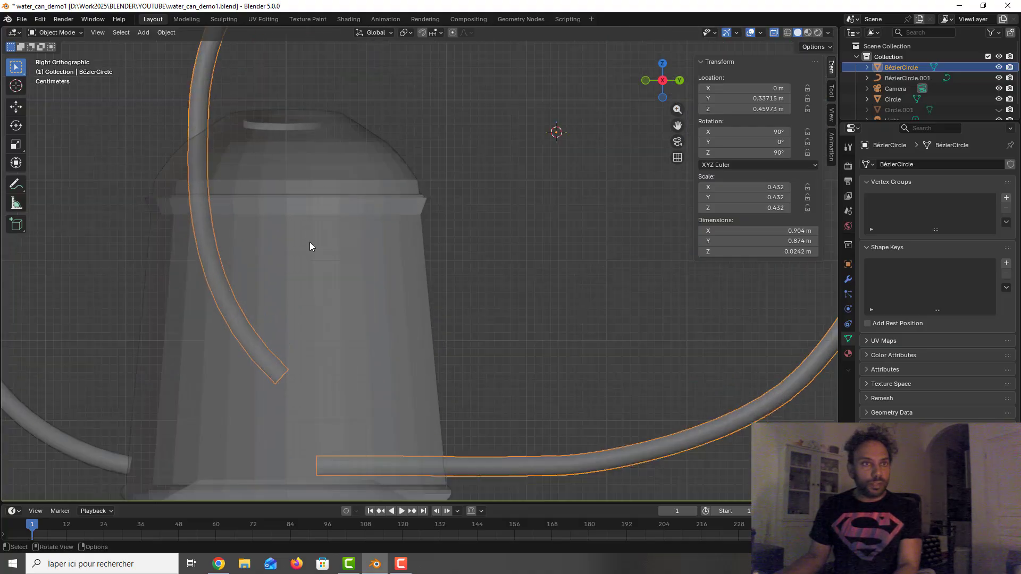
pyautogui.press('Tab')
pyautogui.keyDown('shift'); pyautogui.moveTo(498, 383); pyautogui.dragTo(502, 312, button='middle'); pyautogui.keyUp('shift')
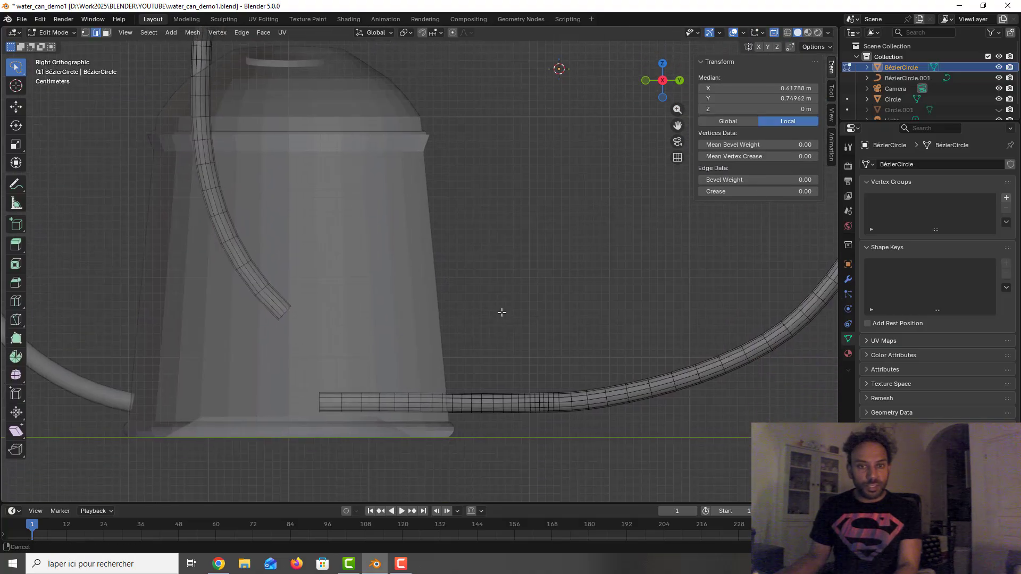
pyautogui.scroll(2, 391, 352)
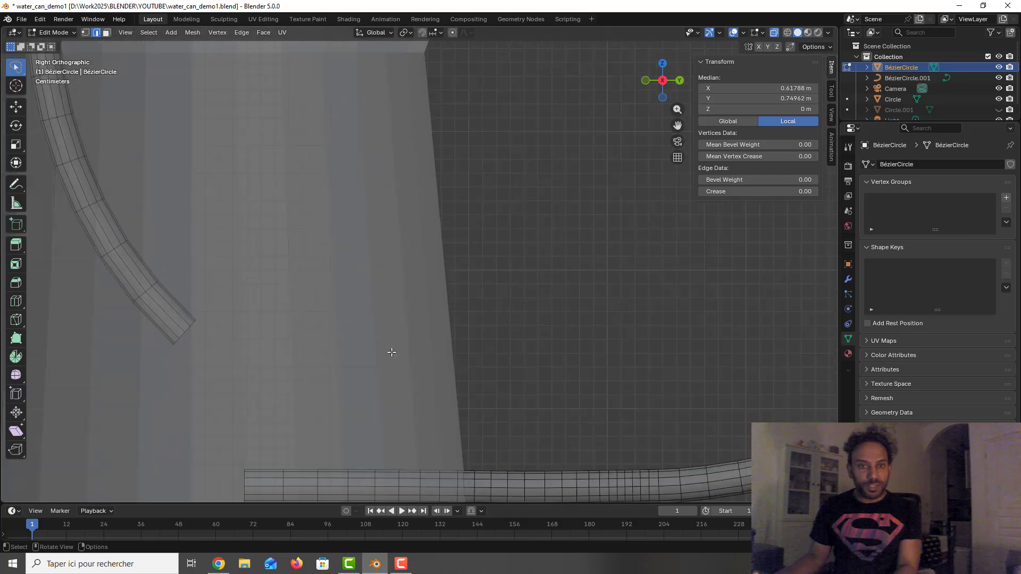
pyautogui.click(85, 33)
pyautogui.keyDown('shift'); pyautogui.moveTo(554, 376); pyautogui.dragTo(567, 309, button='middle'); pyautogui.keyUp('shift')
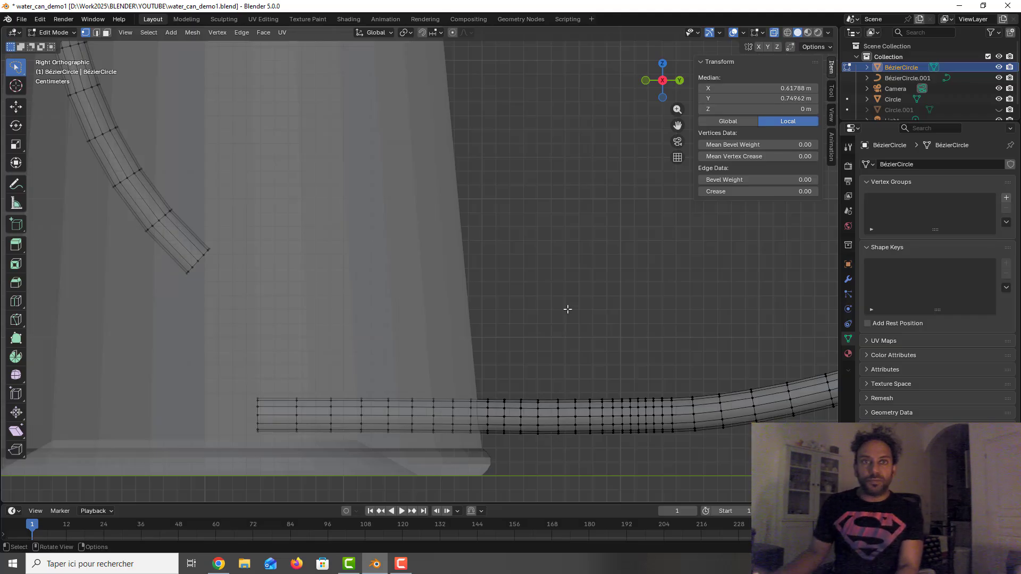
# Step: Select the edge loops at the handle tube's lower end deep inside the can and delete their vertices
pyautogui.click(595, 61)
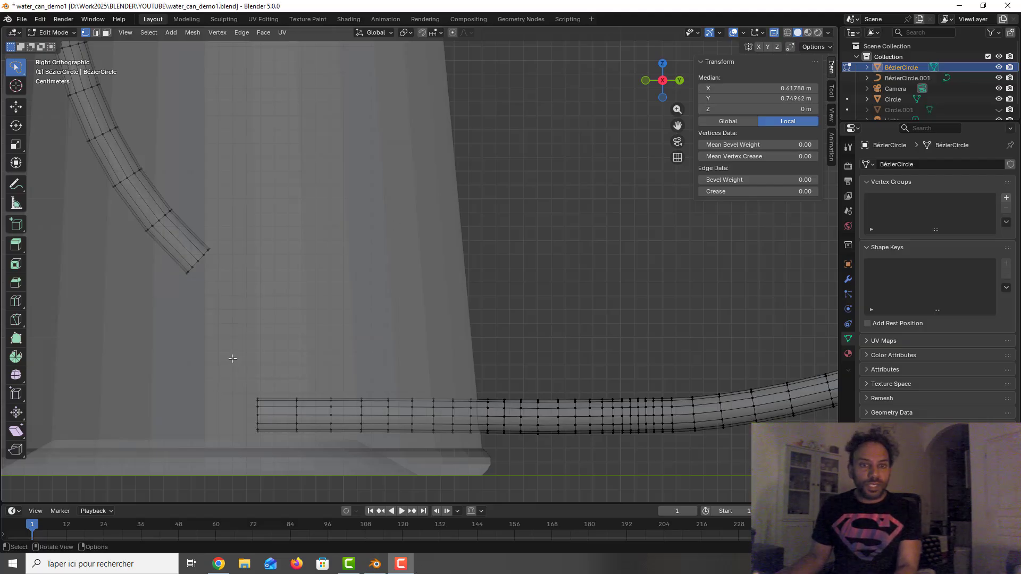
pyautogui.moveTo(233, 359)
pyautogui.keyDown('ctrl'); pyautogui.mouseDown(button='right')
pyautogui.moveTo(346, 463)
pyautogui.moveTo(410, 410)
pyautogui.moveTo(408, 341)
pyautogui.mouseUp(button='right'); pyautogui.keyUp('ctrl')
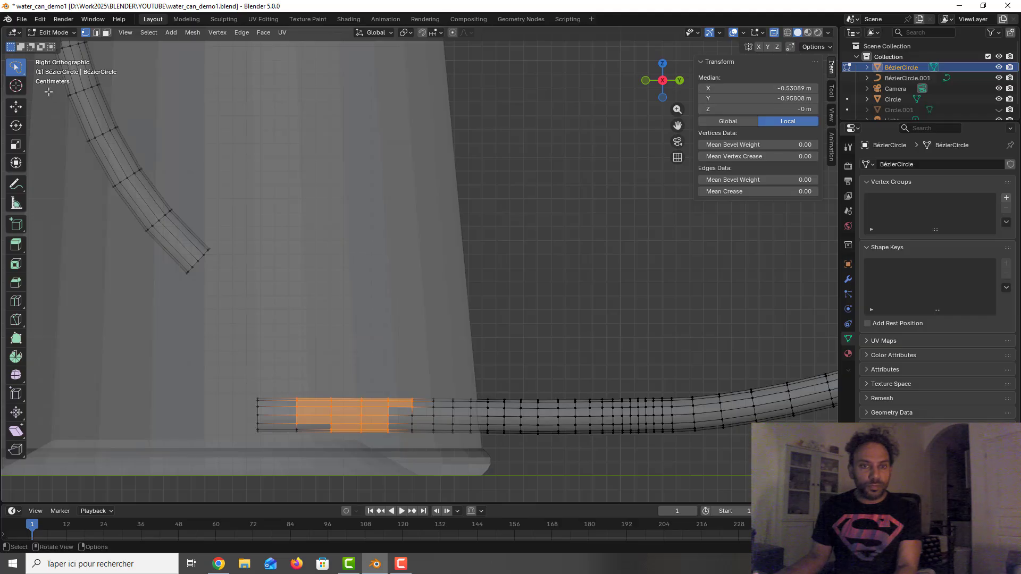
pyautogui.moveTo(23, 71); pyautogui.dragTo(42, 87)
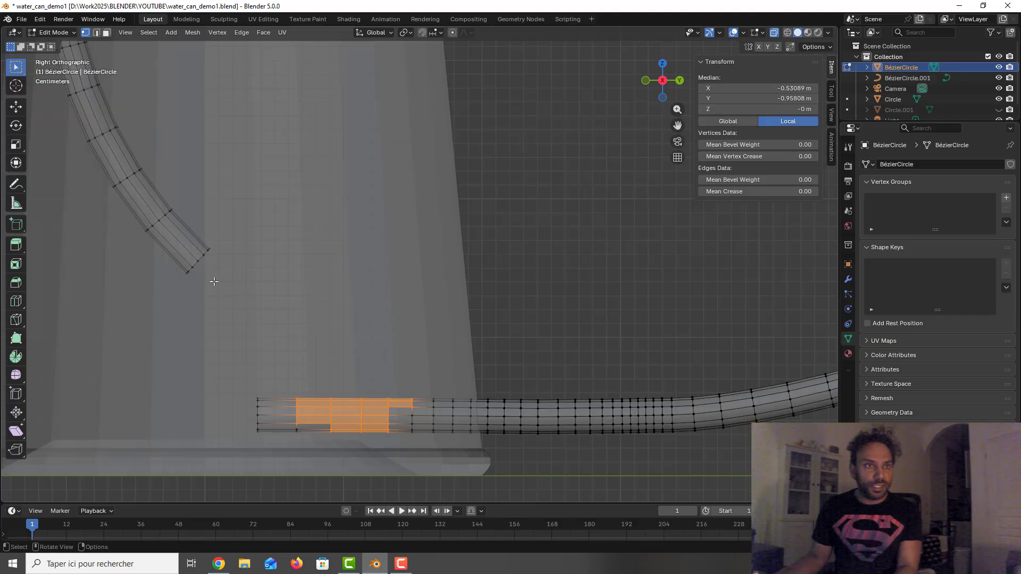
pyautogui.moveTo(242, 363); pyautogui.dragTo(450, 481)
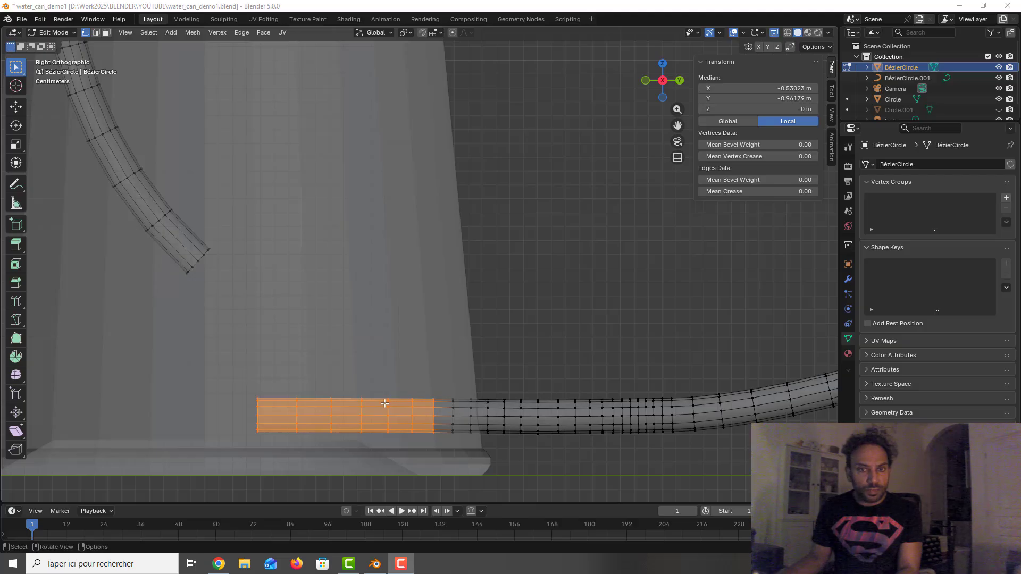
pyautogui.click(255, 382)
pyautogui.moveTo(230, 384); pyautogui.dragTo(443, 472)
pyautogui.press('Delete')
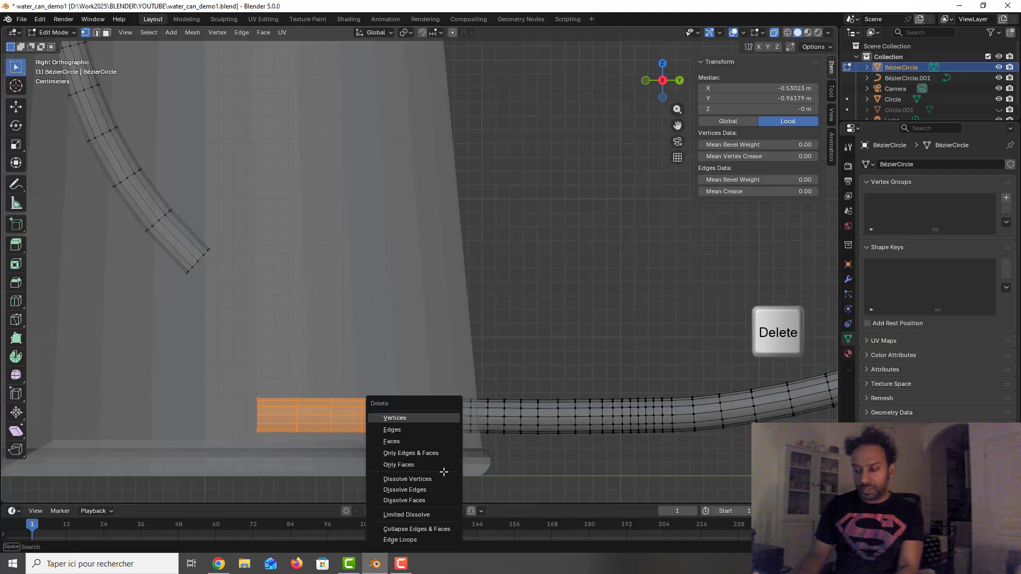
pyautogui.click(417, 417)
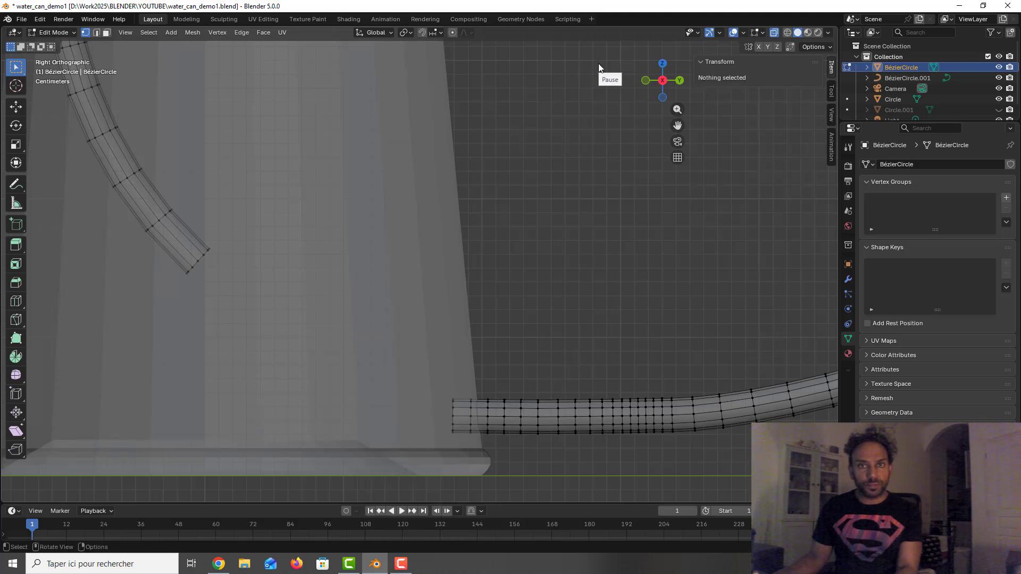
# Step: Delete the vertices of the remaining lower handle loops that still reach inside the can's wall
pyautogui.moveTo(432, 352); pyautogui.dragTo(481, 444)
pyautogui.press('Delete')
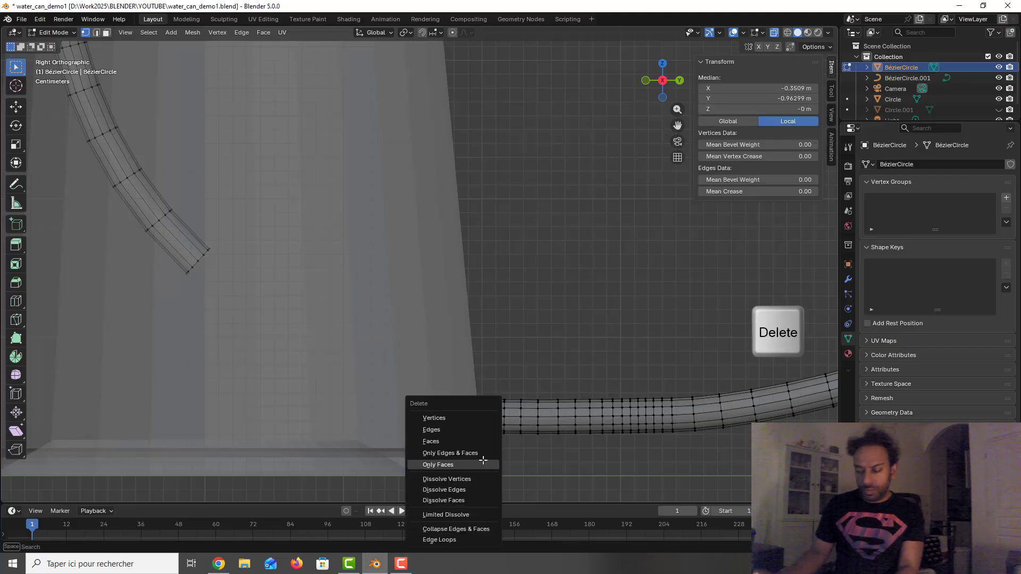
pyautogui.click(479, 418)
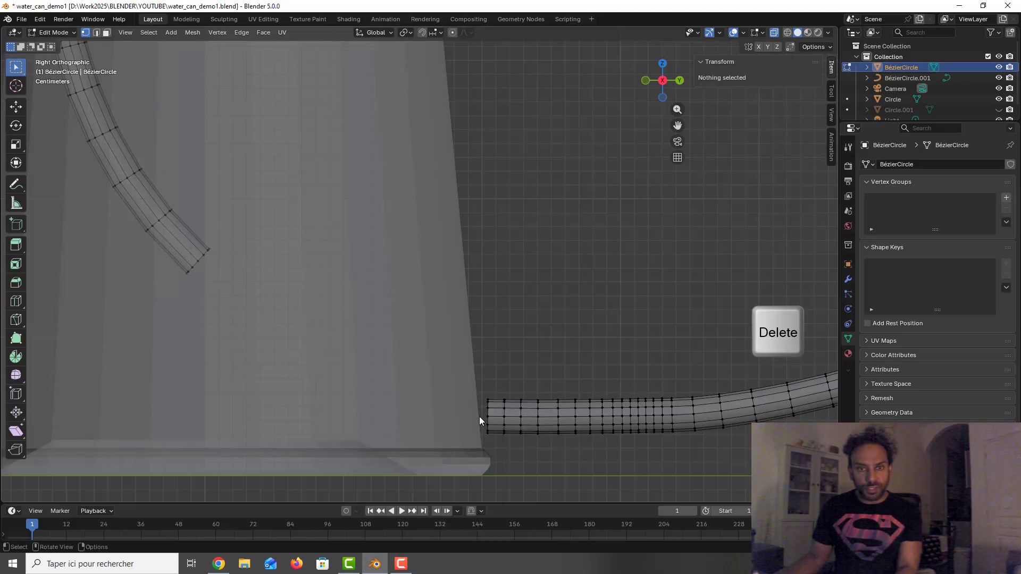
# Step: Move the handle tube's lower end loop by -0.003838 m along global Y toward the can's wall
pyautogui.moveTo(478, 379); pyautogui.dragTo(495, 442)
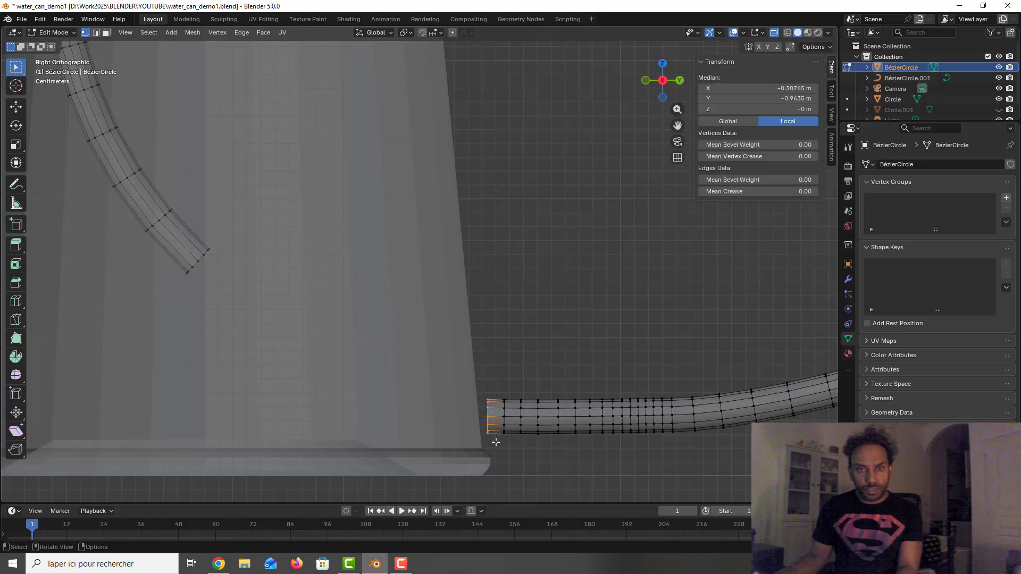
pyautogui.press('g')
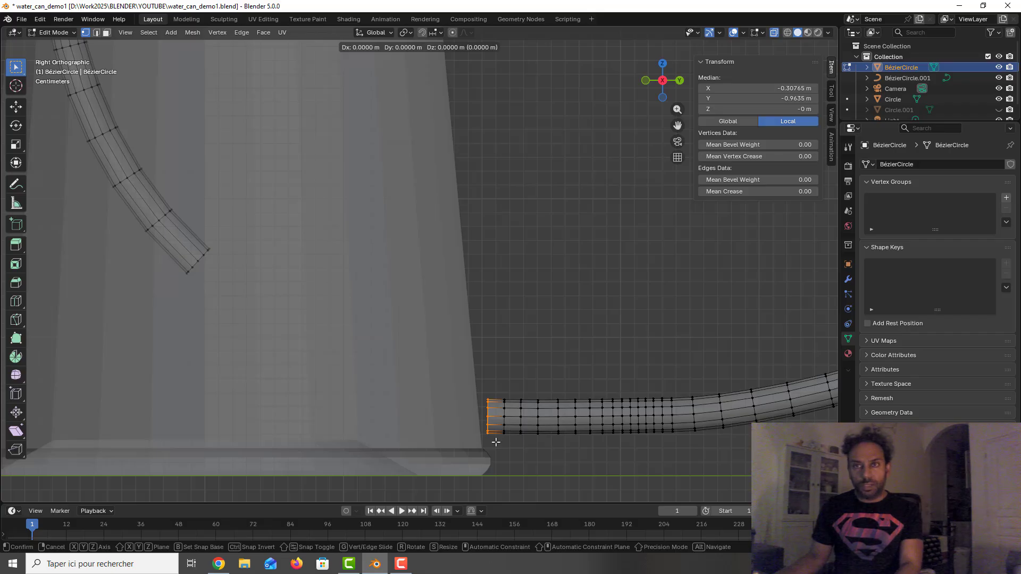
pyautogui.press('y')
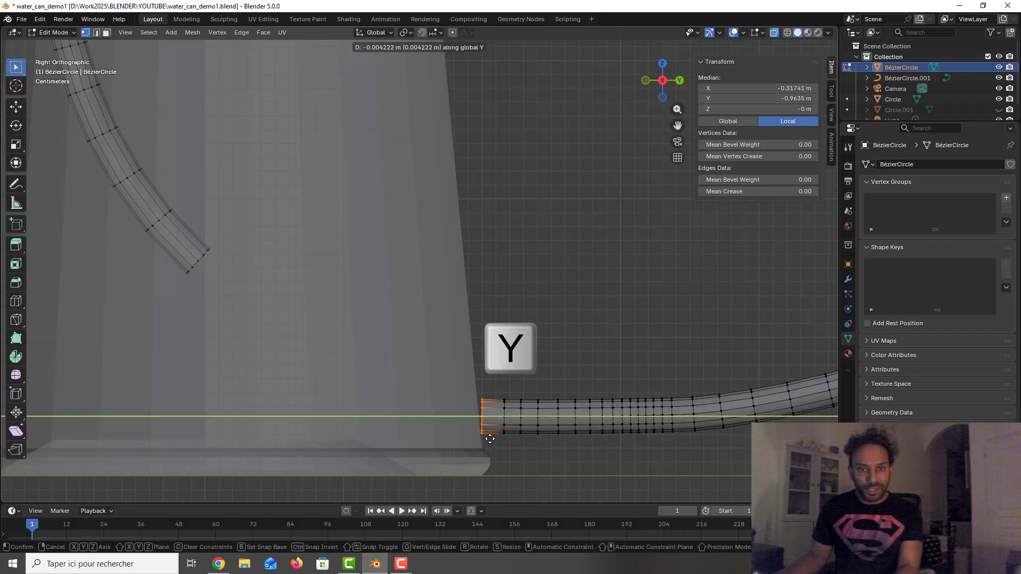
pyautogui.click(516, 417)
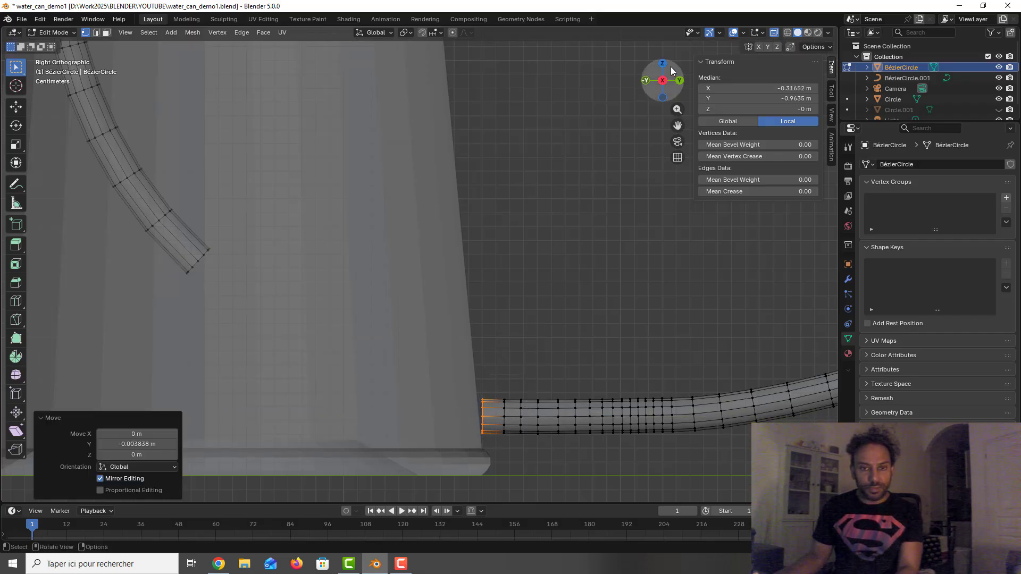
# Step: Turn off X-ray and check the handle tube's lower end up close against the can's wall
pyautogui.moveTo(602, 261); pyautogui.dragTo(562, 303, button='middle')
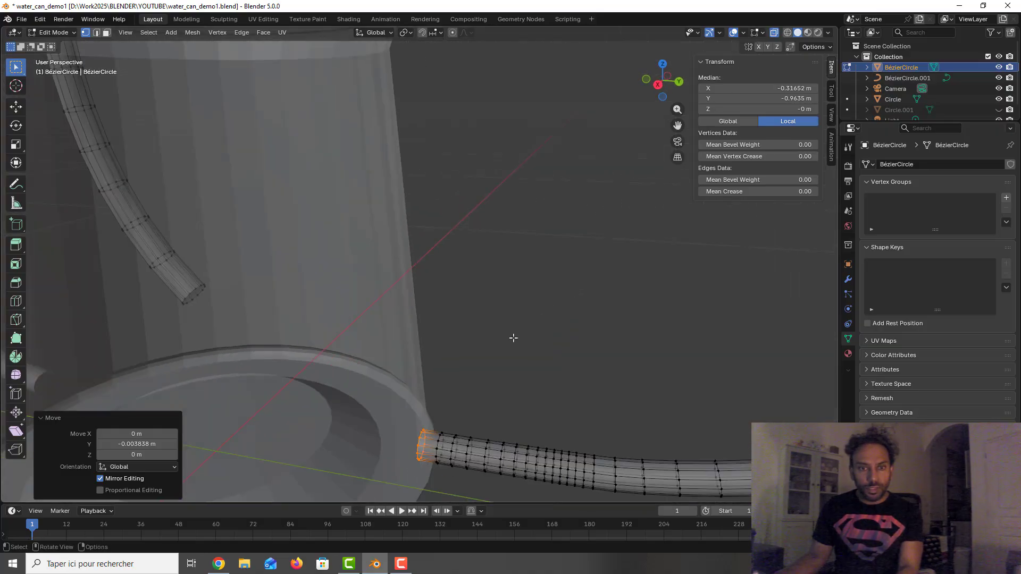
pyautogui.press('KP_Decimal')
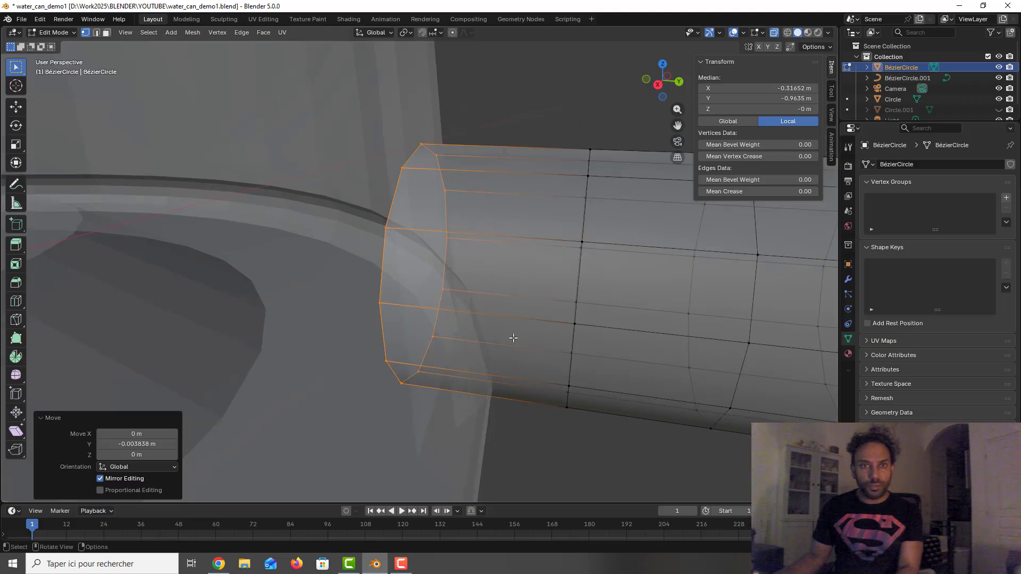
pyautogui.scroll(-1, 513, 338)
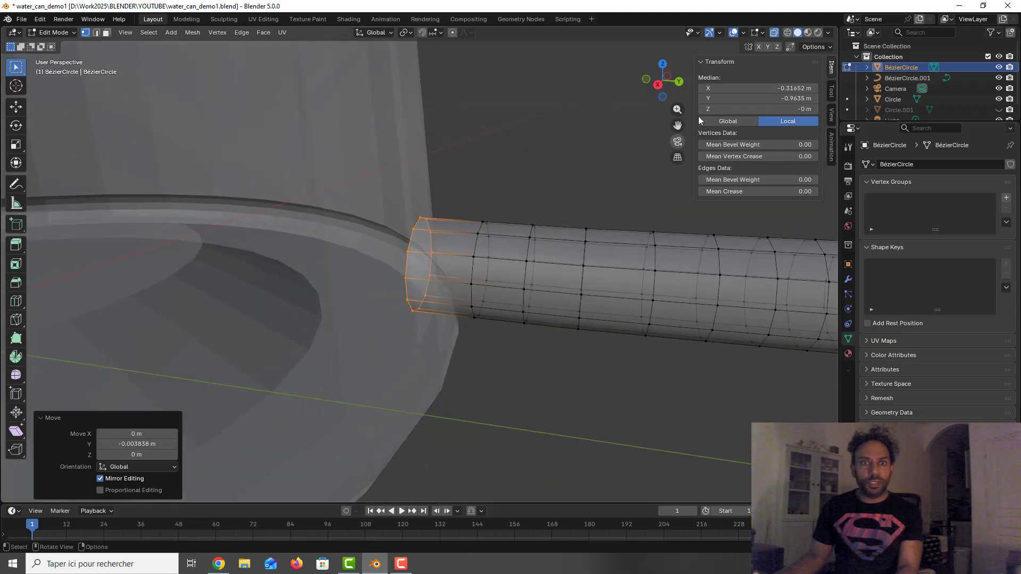
pyautogui.click(775, 34)
pyautogui.moveTo(648, 106); pyautogui.dragTo(502, 141, button='middle')
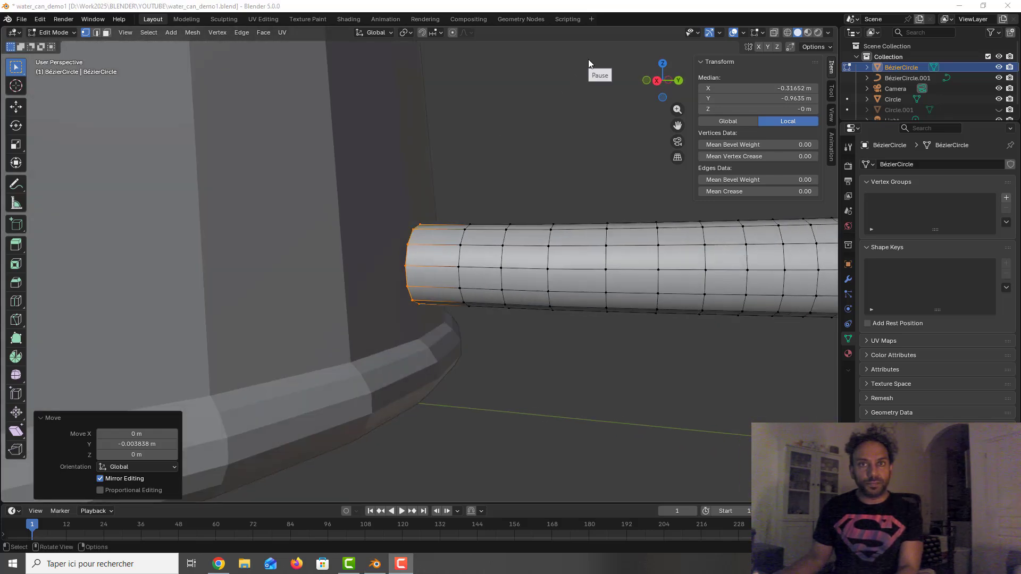
# Step: Save the file and leave edit mode on the handle tube
pyautogui.hotkey('ctrl', 's')
pyautogui.moveTo(543, 190); pyautogui.dragTo(554, 199, button='middle')
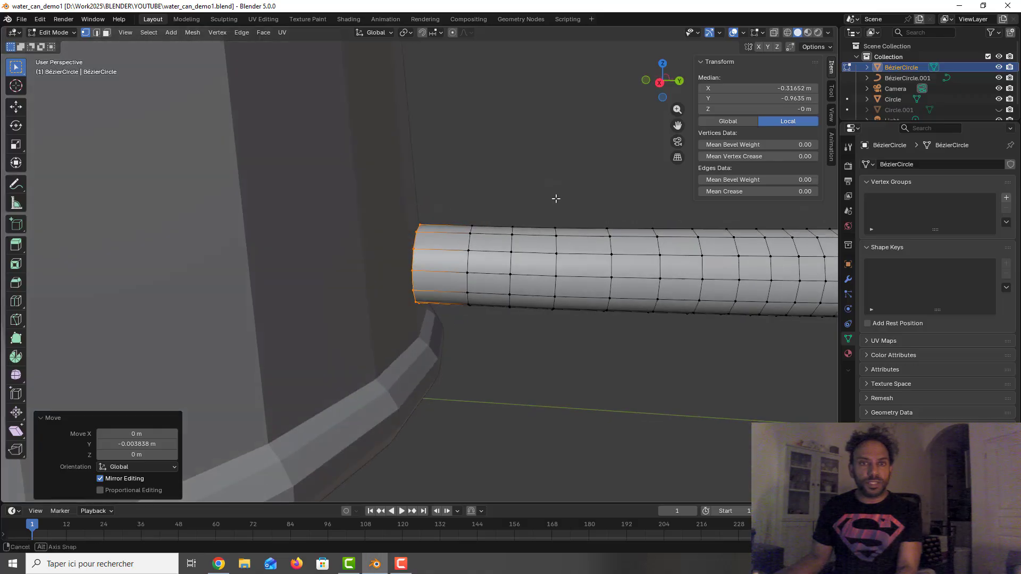
pyautogui.press('Tab')
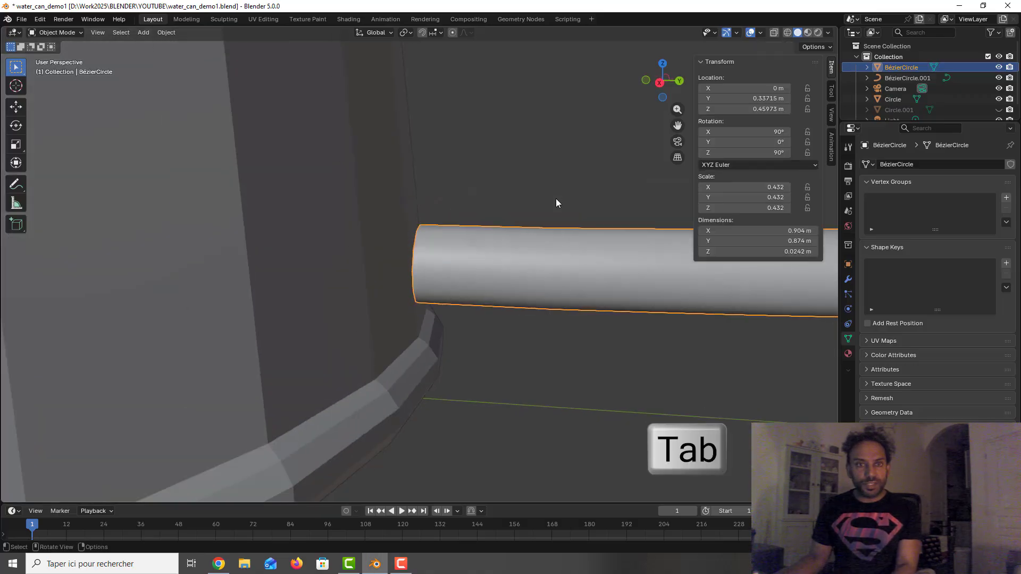
# Step: Select the spout tube on the opposite side of the can and convert it from a curve to a mesh
pyautogui.scroll(-6, 556, 199)
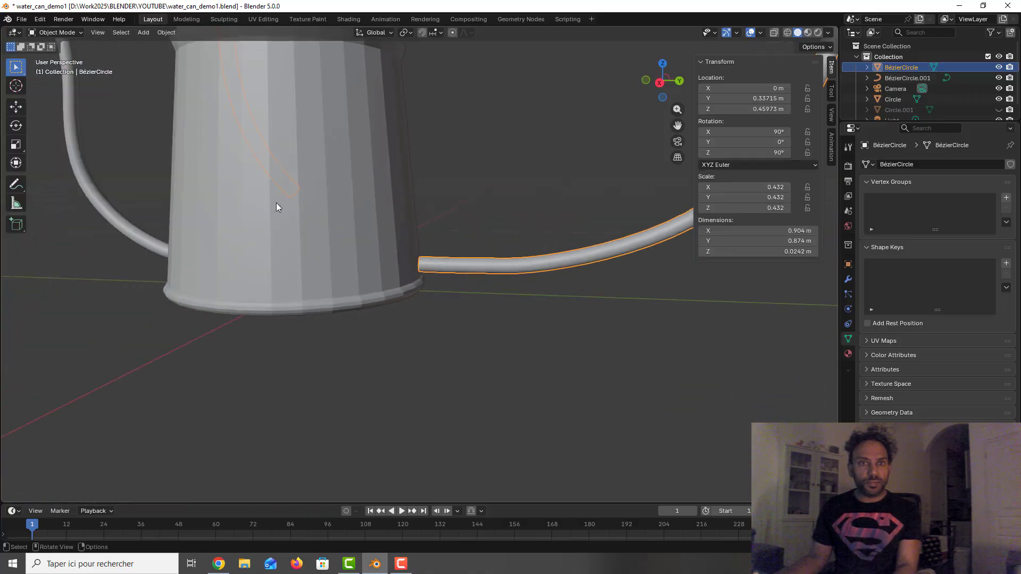
pyautogui.keyDown('shift'); pyautogui.moveTo(276, 202); pyautogui.dragTo(220, 270, button='middle'); pyautogui.keyUp('shift')
pyautogui.click(357, 355)
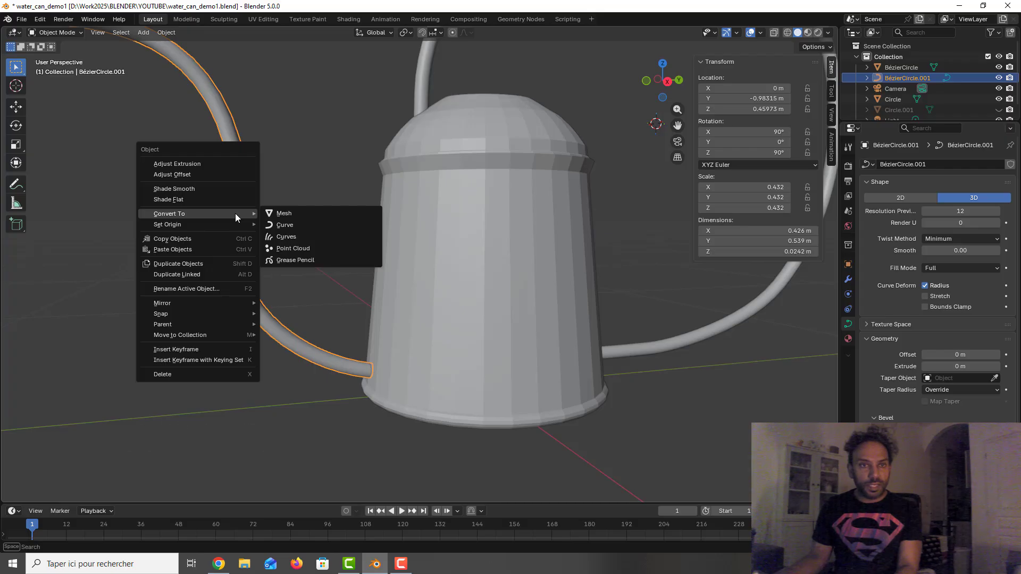
pyautogui.click(292, 215)
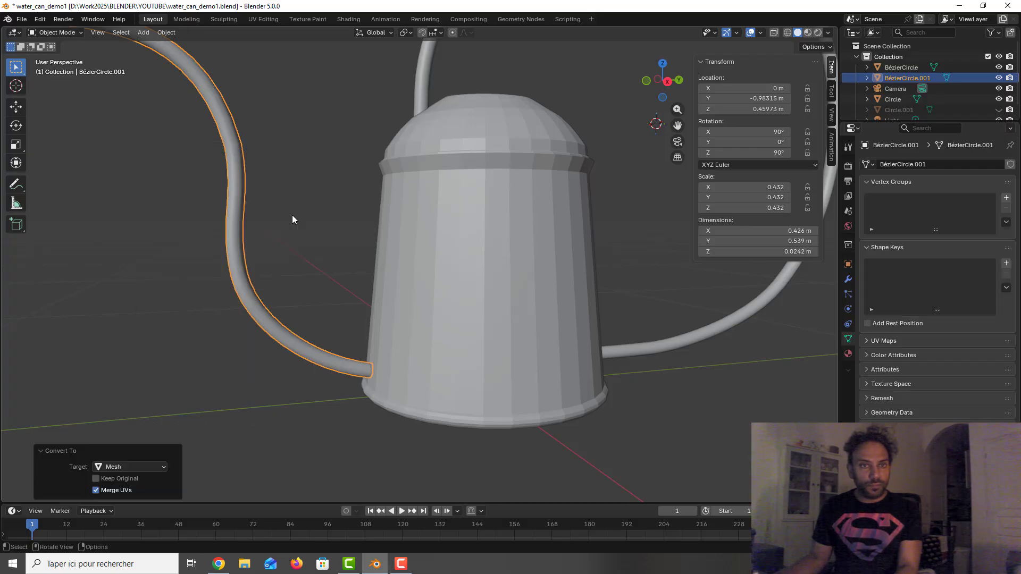
pyautogui.moveTo(291, 286); pyautogui.dragTo(286, 287, button='middle')
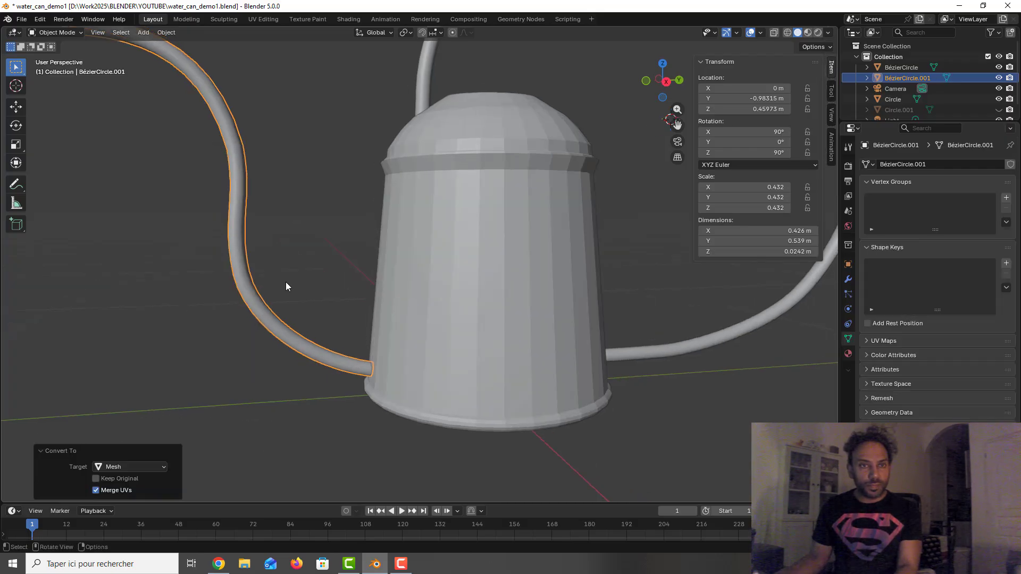
# Step: Add one loop cut near the spout tube's lower end in side X-ray view, sliding it toward the can's wall with factor -0.259
pyautogui.press('KP_3')
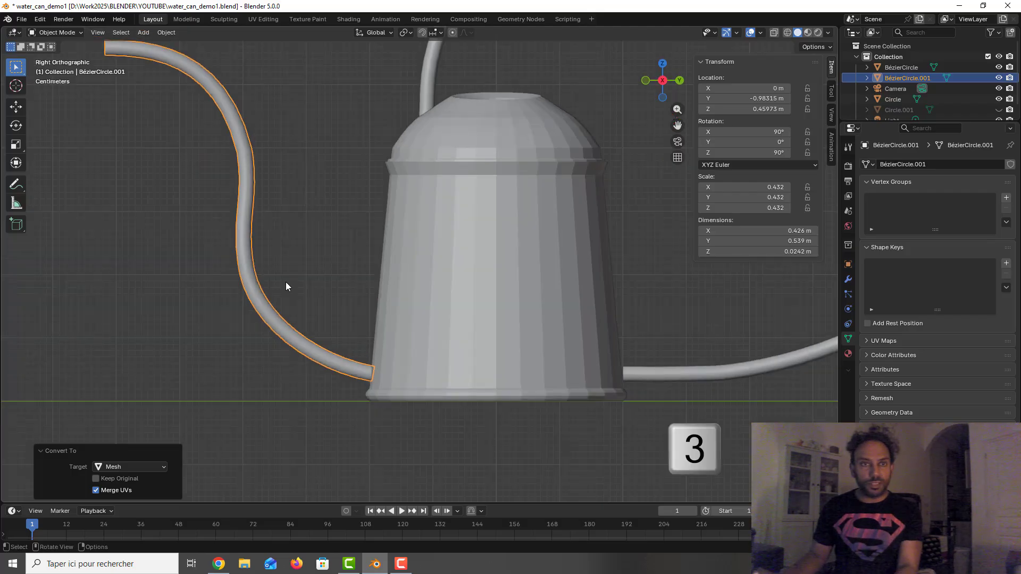
pyautogui.click(775, 33)
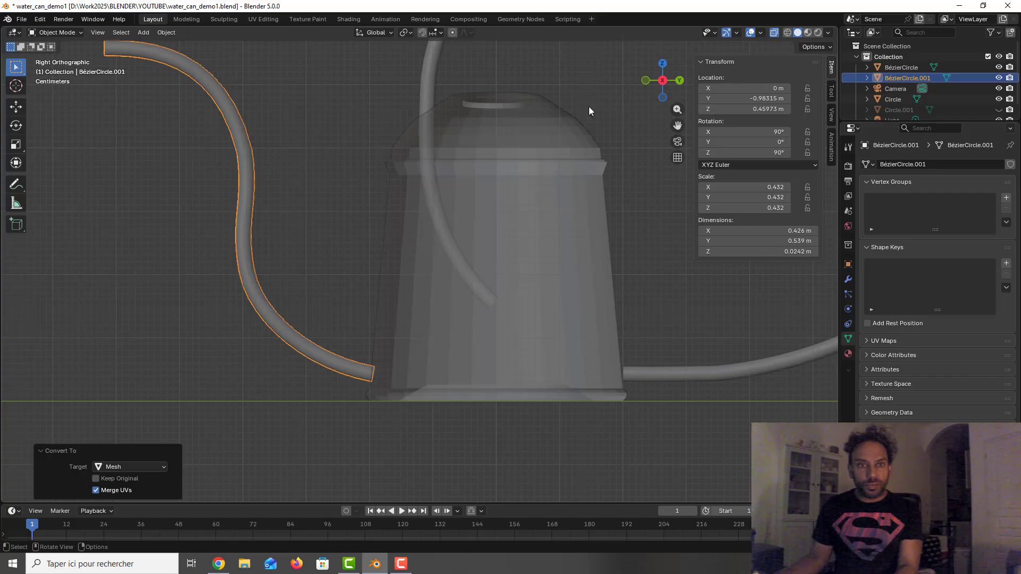
pyautogui.press('Tab')
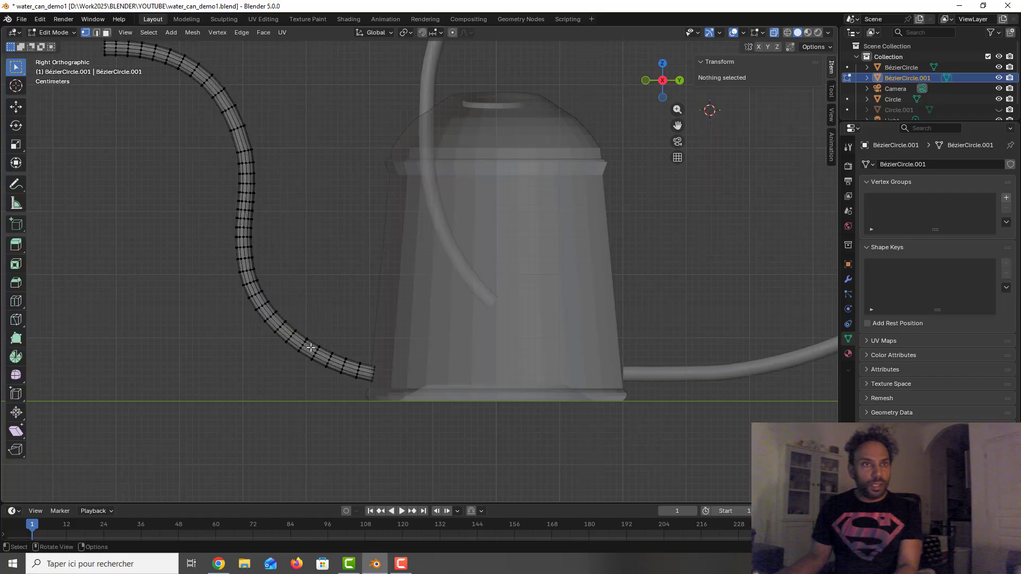
pyautogui.scroll(2, 311, 348)
pyautogui.scroll(2, 311, 347)
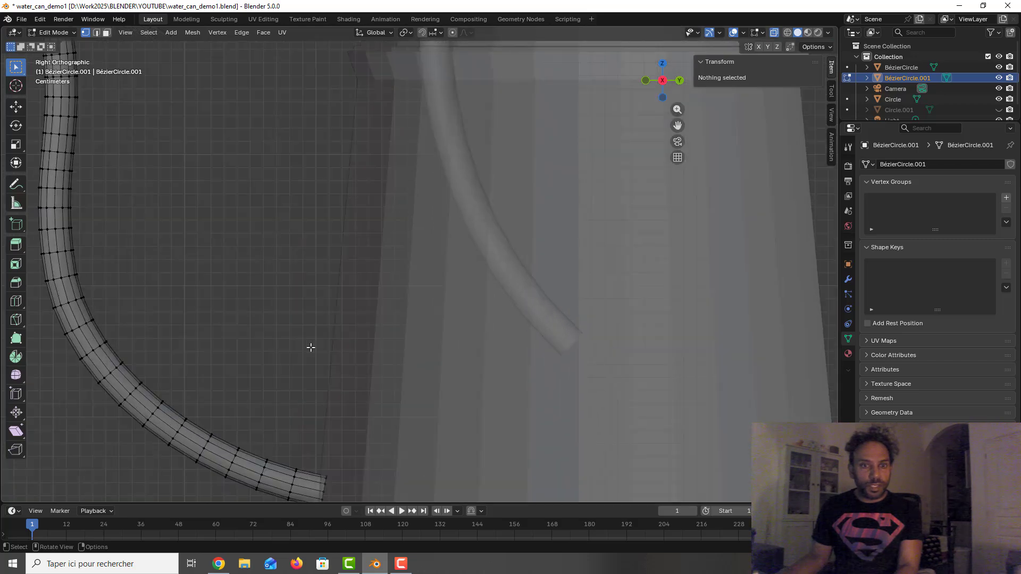
pyautogui.keyDown('shift'); pyautogui.moveTo(310, 346); pyautogui.dragTo(390, 205, button='middle'); pyautogui.keyUp('shift')
pyautogui.scroll(3, 374, 296)
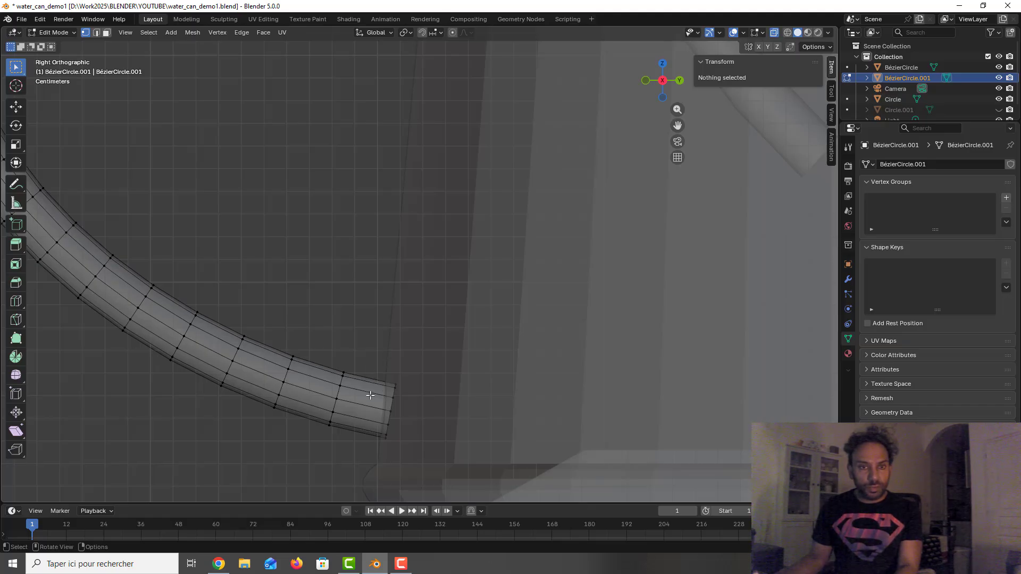
pyautogui.hotkey('ctrl', 'r')
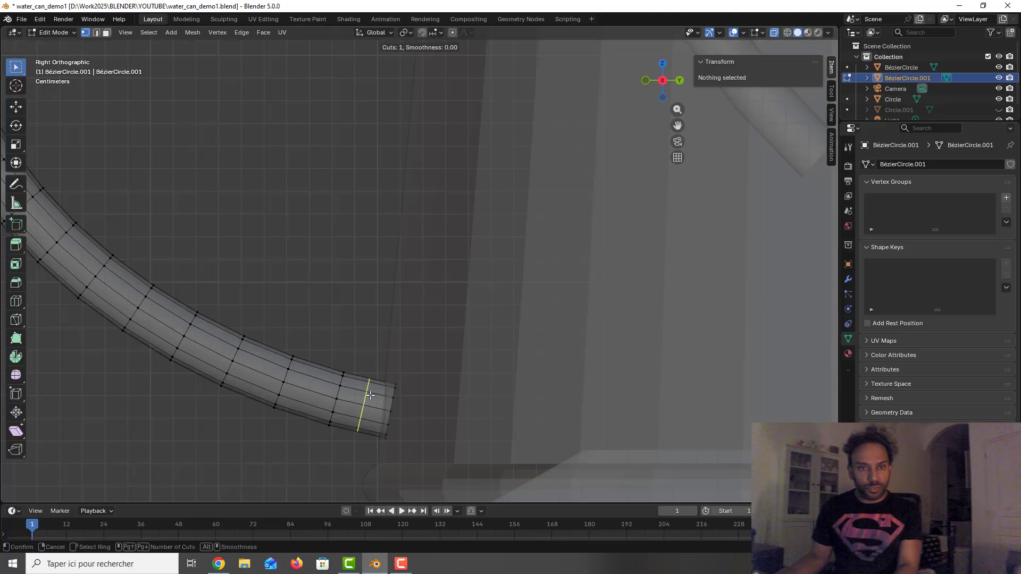
pyautogui.click(370, 396)
pyautogui.click(390, 396)
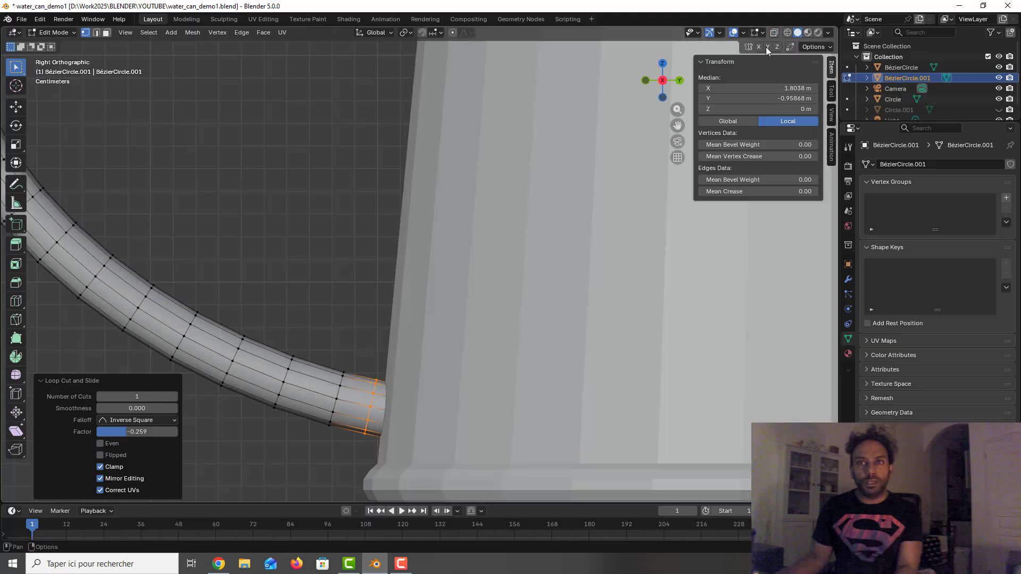
pyautogui.hotkey('alt', 'z')
# Step: Return to object mode and examine where the spout and handle tubes' lower ends meet the can
pyautogui.moveTo(484, 281); pyautogui.dragTo(458, 294, button='middle')
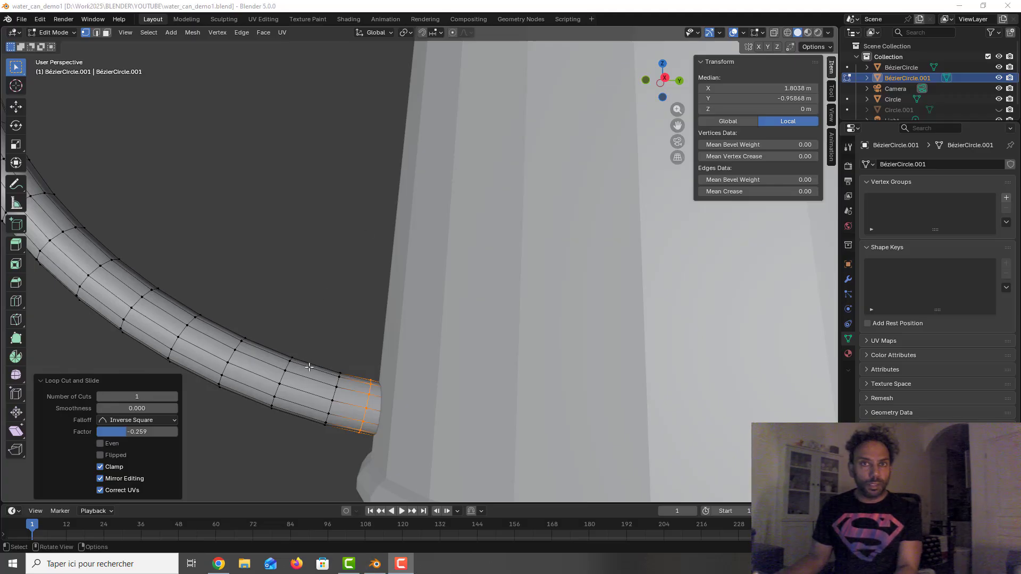
pyautogui.scroll(-1, 309, 367)
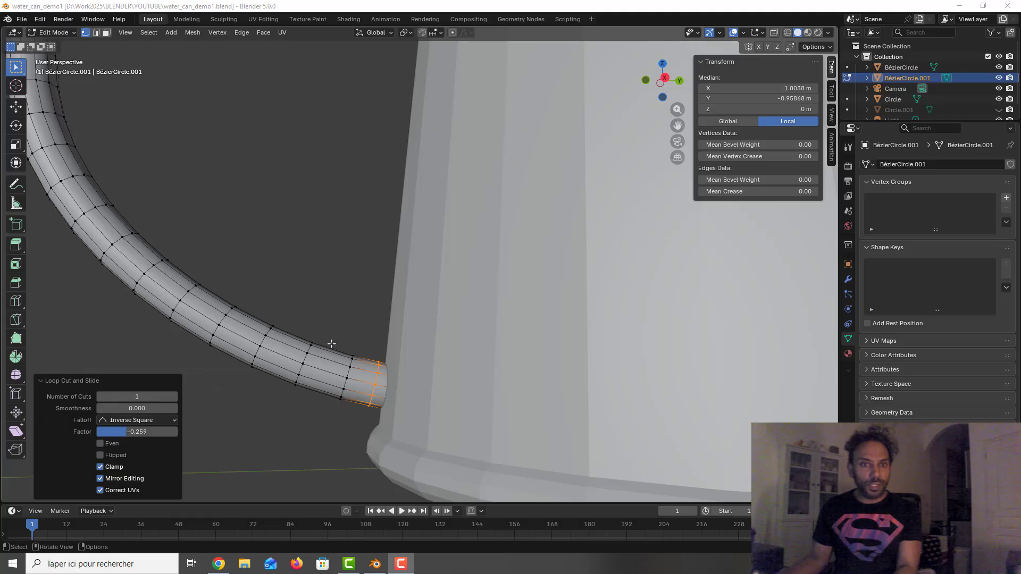
pyautogui.press('Tab')
pyautogui.scroll(-3, 331, 344)
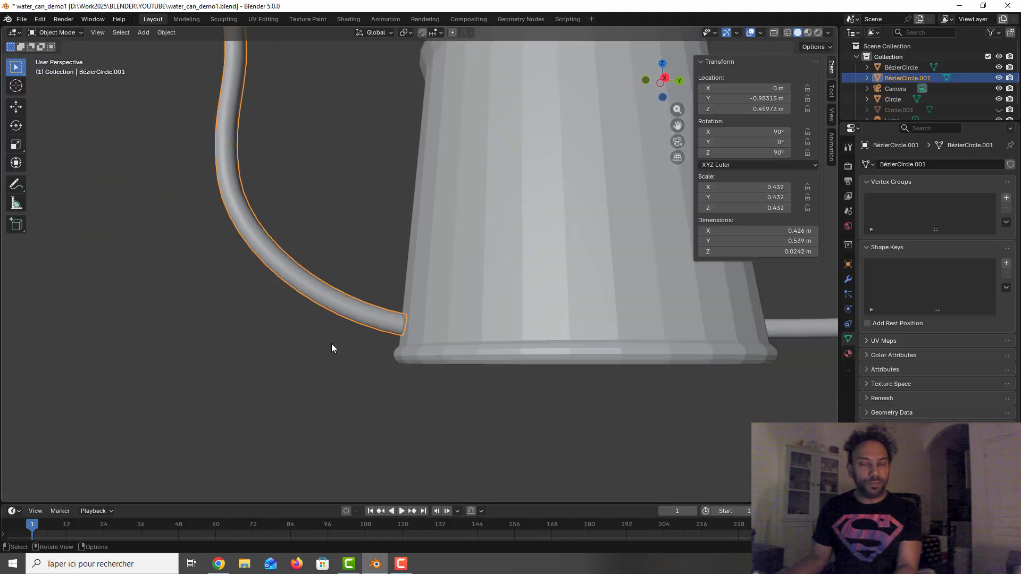
pyautogui.moveTo(392, 256); pyautogui.dragTo(357, 264, button='middle')
pyautogui.scroll(-1, 534, 285)
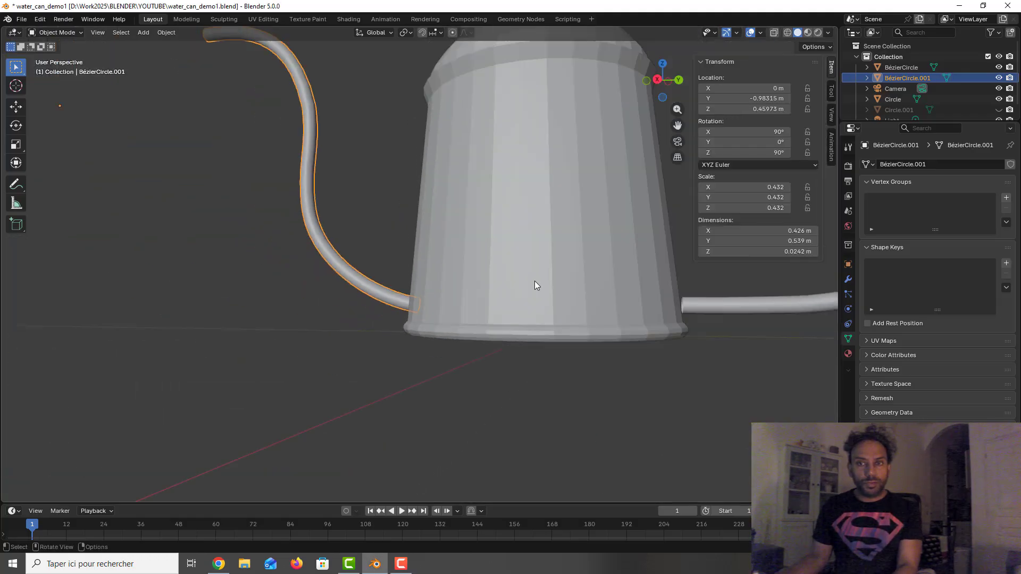
pyautogui.click(743, 305)
pyautogui.keyDown('shift'); pyautogui.moveTo(754, 290); pyautogui.dragTo(403, 405, button='middle'); pyautogui.keyUp('shift')
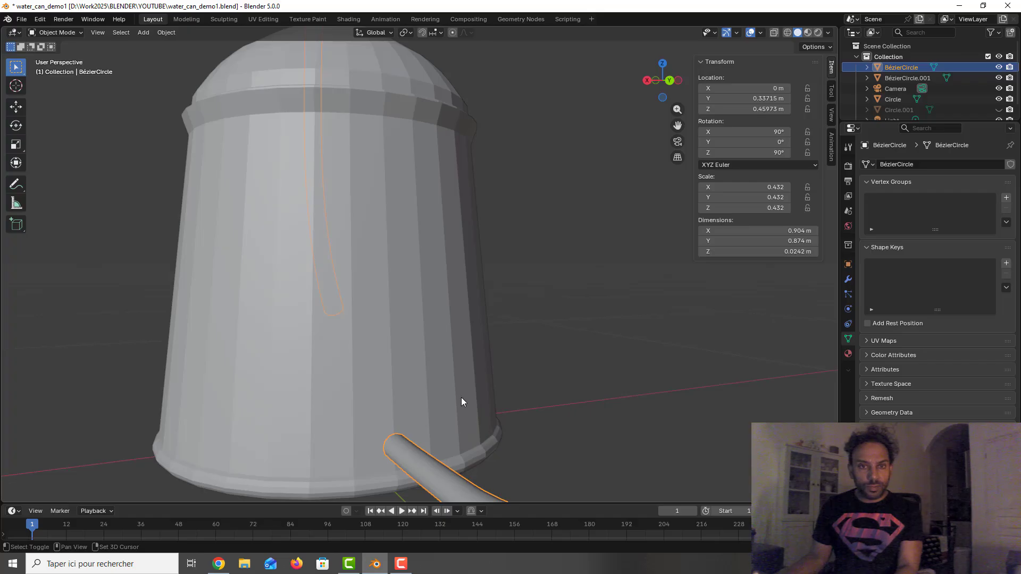
pyautogui.scroll(4, 478, 373)
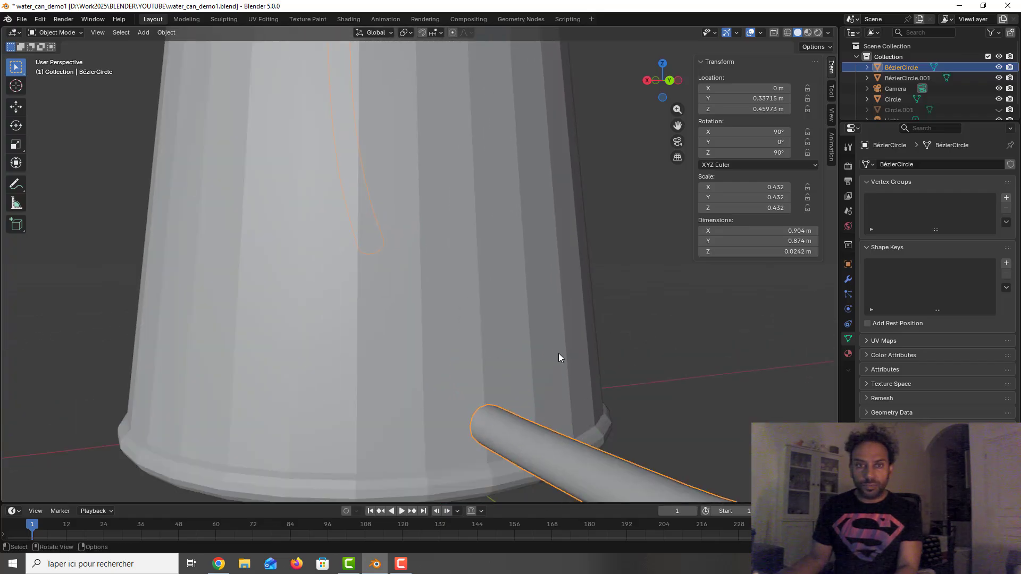
pyautogui.moveTo(559, 354); pyautogui.dragTo(584, 353, button='middle')
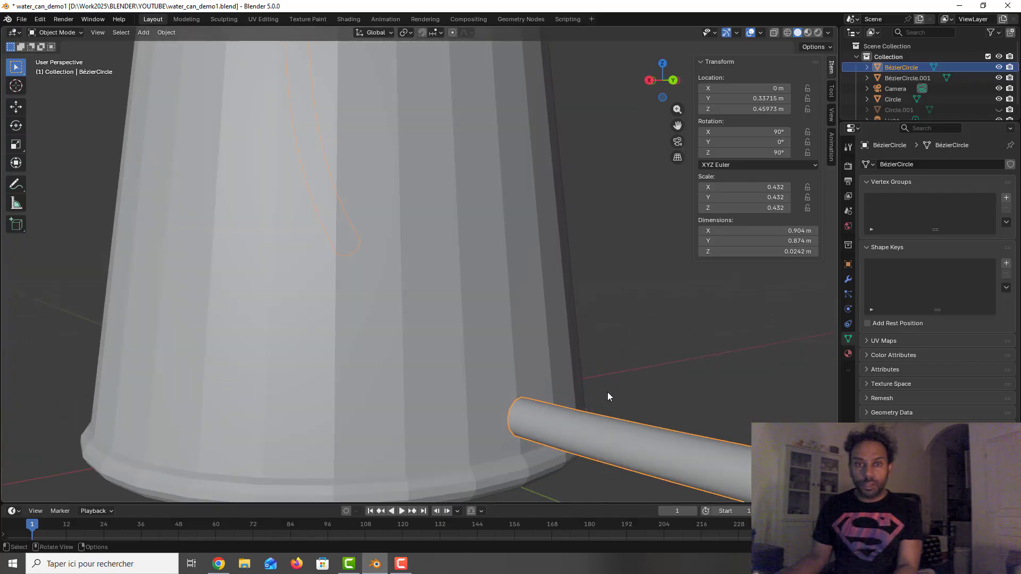
# Step: Enter edit mode on the can body and switch to face selection near the handle tube's lower end
pyautogui.click(507, 358)
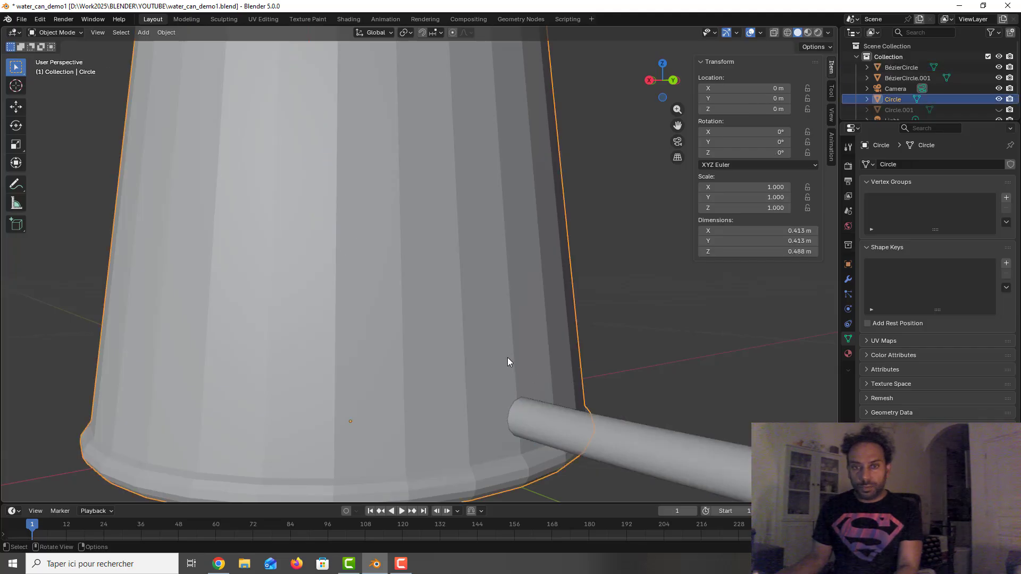
pyautogui.press('Tab')
pyautogui.scroll(5, 537, 293)
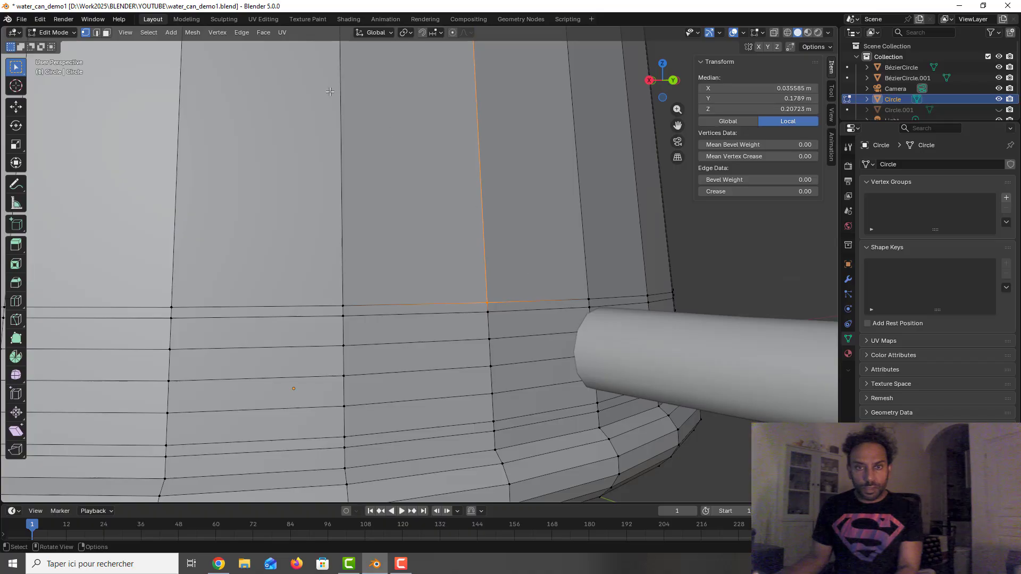
pyautogui.click(107, 33)
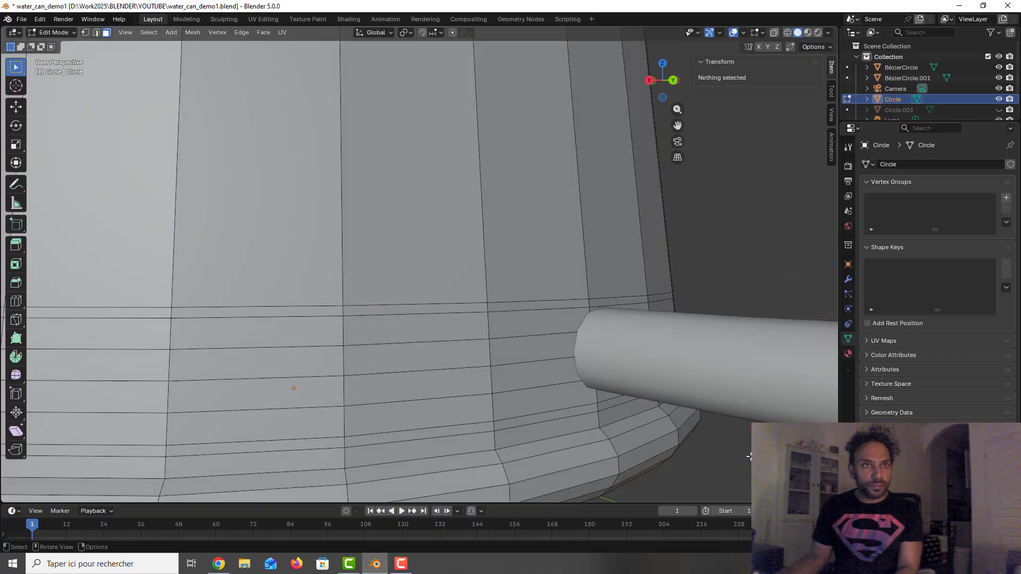
# Step: Inset the eight can faces around the handle tube's lower end by 0.004381 m and save the file
pyautogui.click(570, 325)
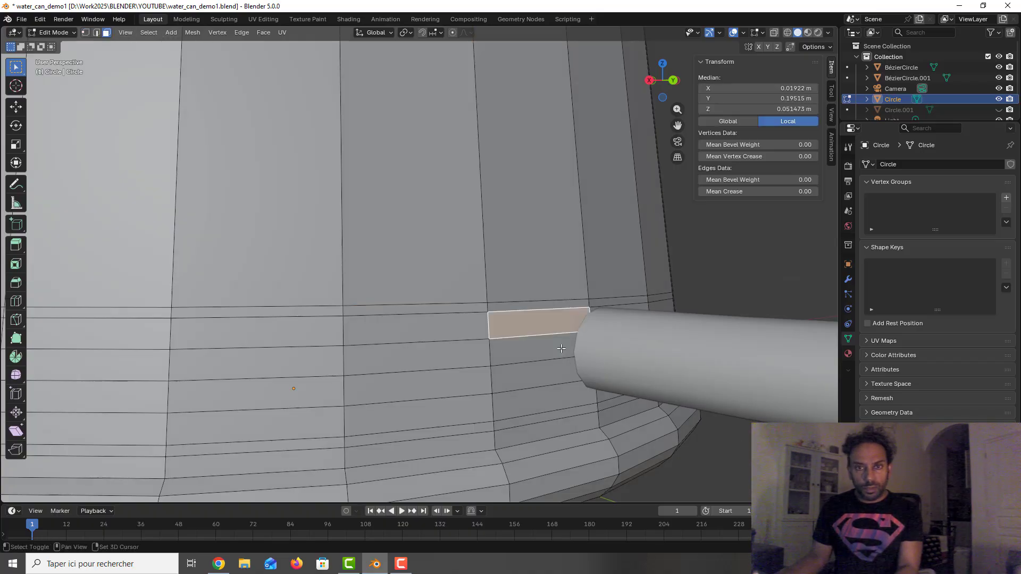
pyautogui.keyDown('shift'); pyautogui.click(561, 355); pyautogui.keyUp('shift')
pyautogui.keyDown('shift'); pyautogui.click(568, 390); pyautogui.keyUp('shift')
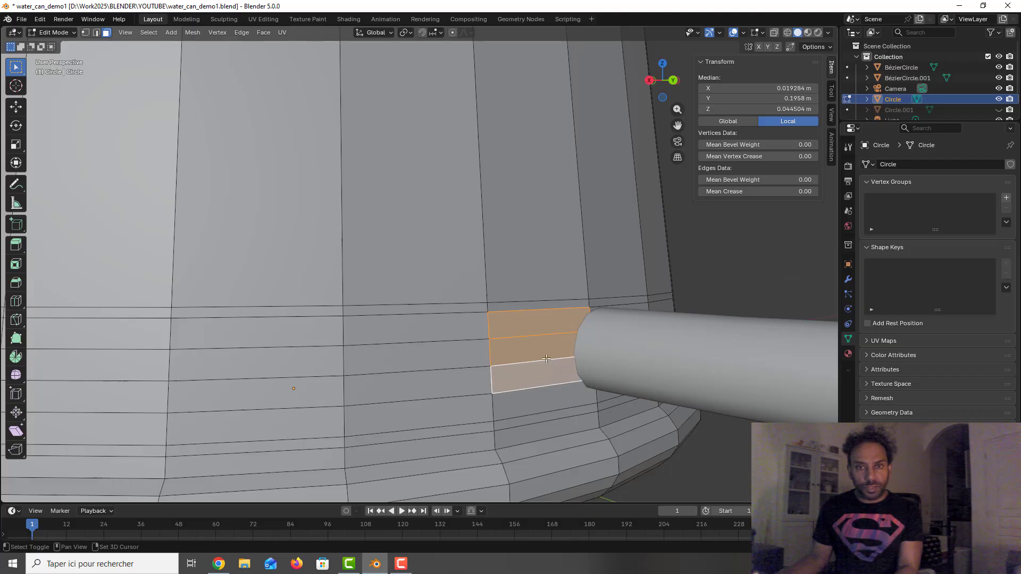
pyautogui.moveTo(572, 397); pyautogui.dragTo(472, 302, button='middle')
pyautogui.keyDown('shift'); pyautogui.click(472, 304); pyautogui.keyUp('shift')
pyautogui.keyDown('shift'); pyautogui.click(481, 284); pyautogui.keyUp('shift')
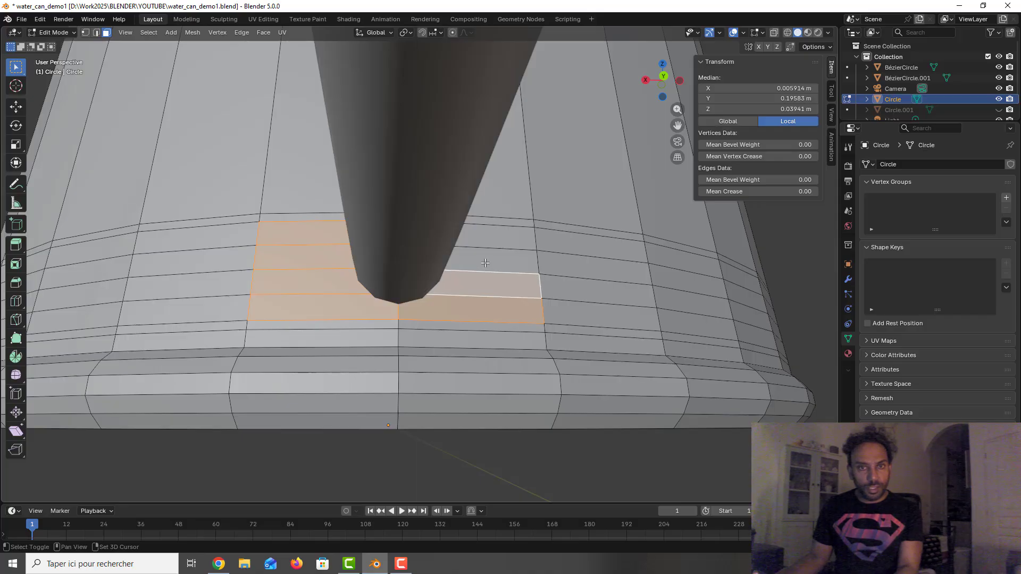
pyautogui.keyDown('shift'); pyautogui.click(492, 252); pyautogui.keyUp('shift')
pyautogui.keyDown('shift'); pyautogui.click(494, 241); pyautogui.keyUp('shift')
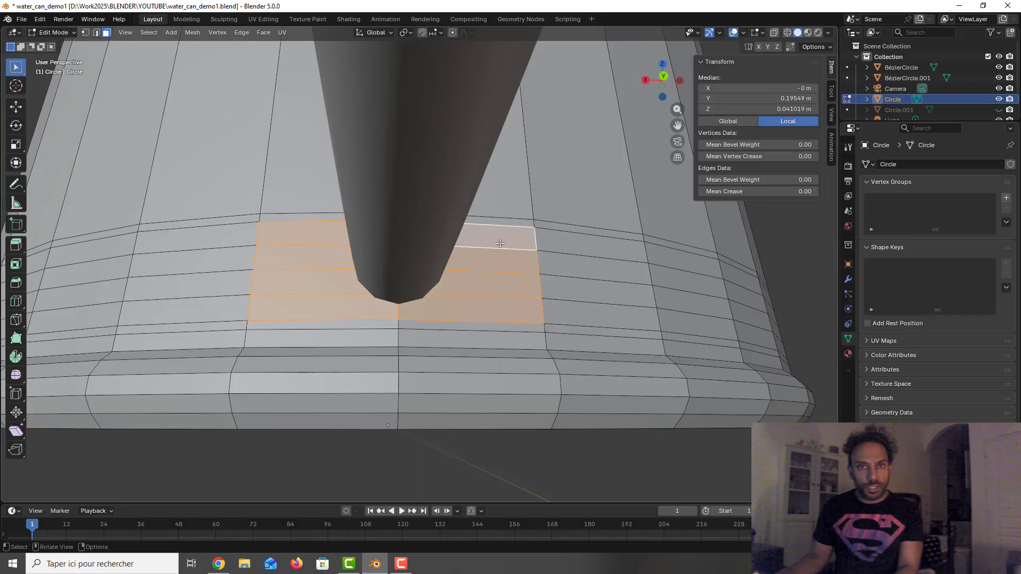
pyautogui.press('i')
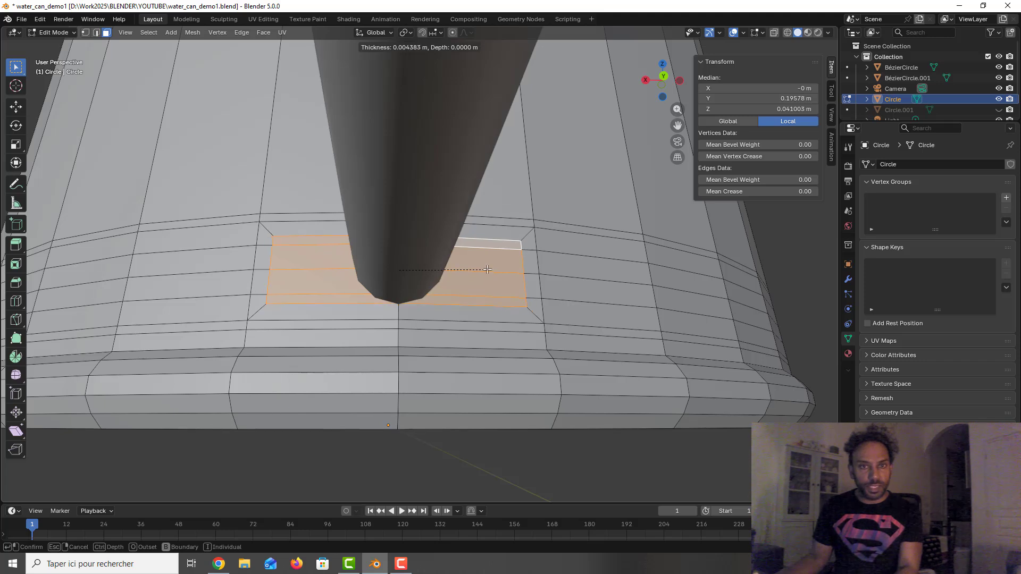
pyautogui.click(553, 260)
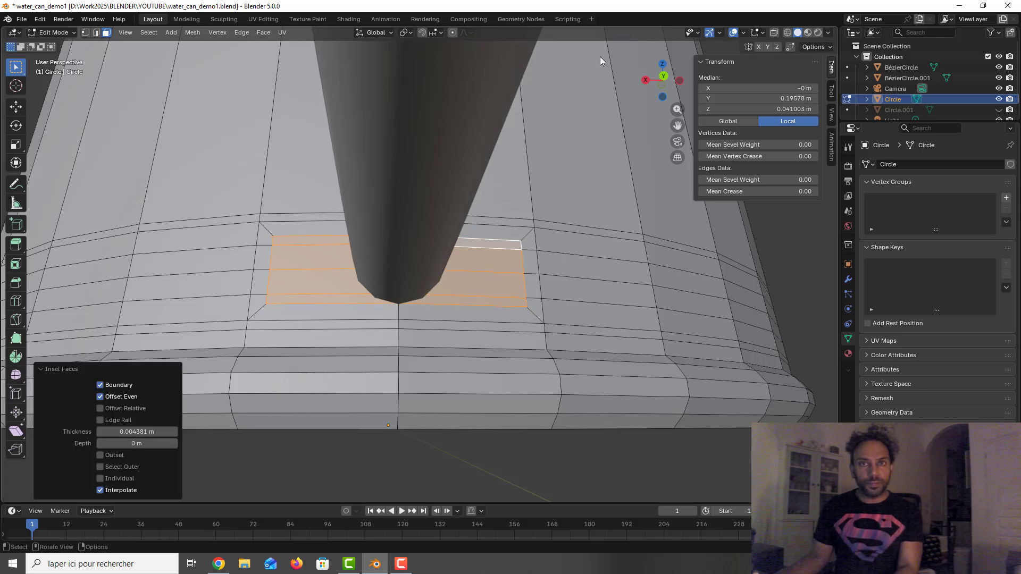
pyautogui.hotkey('ctrl', 's')
# Step: Select the edges on one side of the inset beside the handle tube and move them 0.021372 m along X toward the tube
pyautogui.moveTo(519, 212); pyautogui.dragTo(505, 235, button='middle')
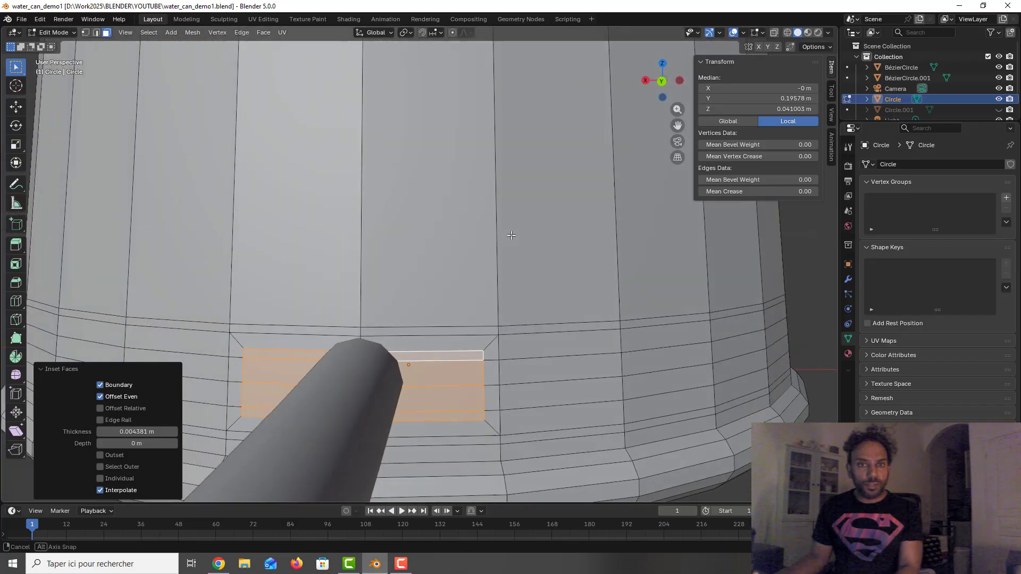
pyautogui.click(95, 34)
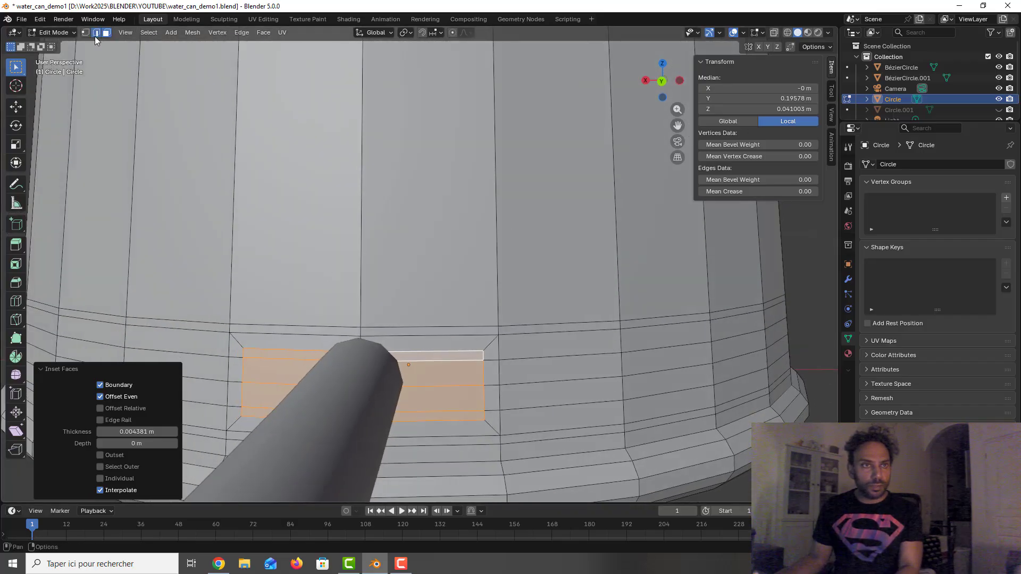
pyautogui.click(481, 356)
pyautogui.keyDown('shift'); pyautogui.click(484, 415); pyautogui.keyUp('shift')
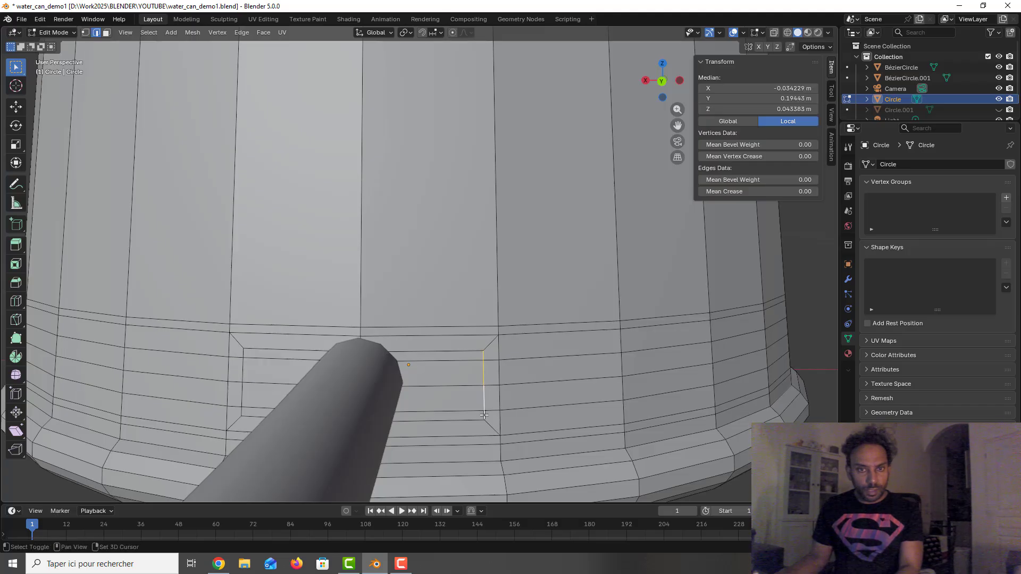
pyautogui.keyDown('shift'); pyautogui.click(491, 410); pyautogui.keyUp('shift')
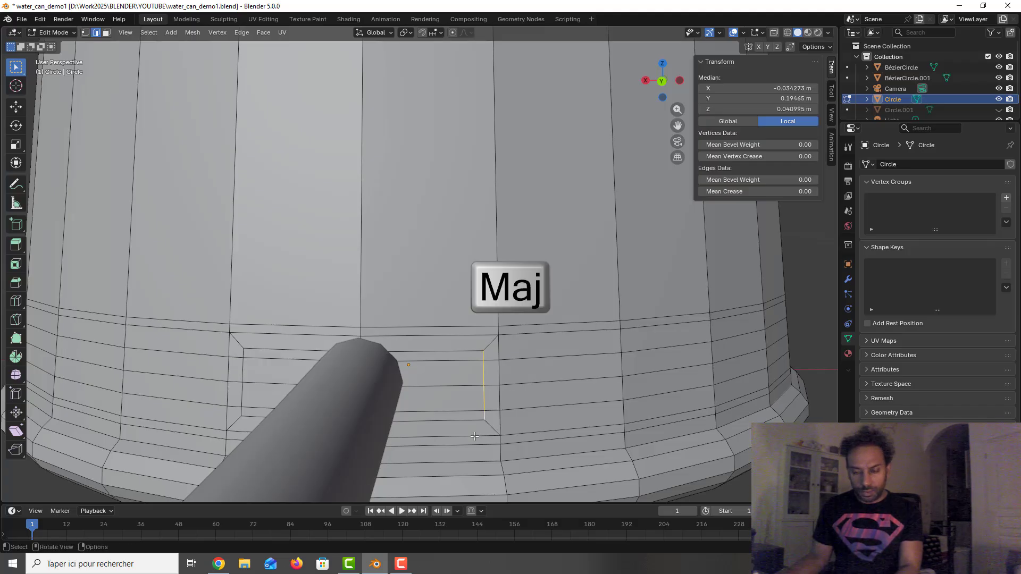
pyautogui.scroll(2, 474, 436)
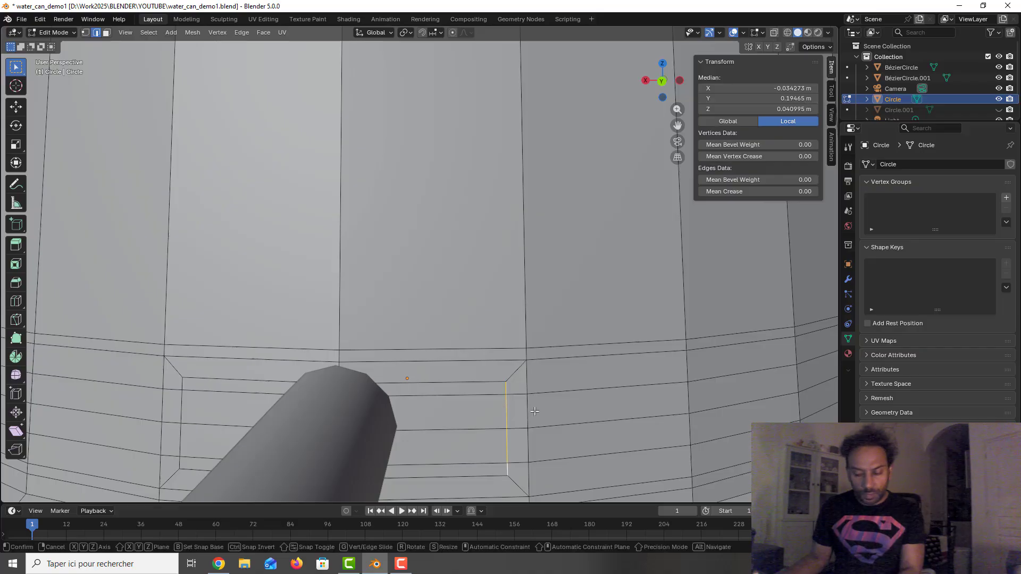
pyautogui.press('g')
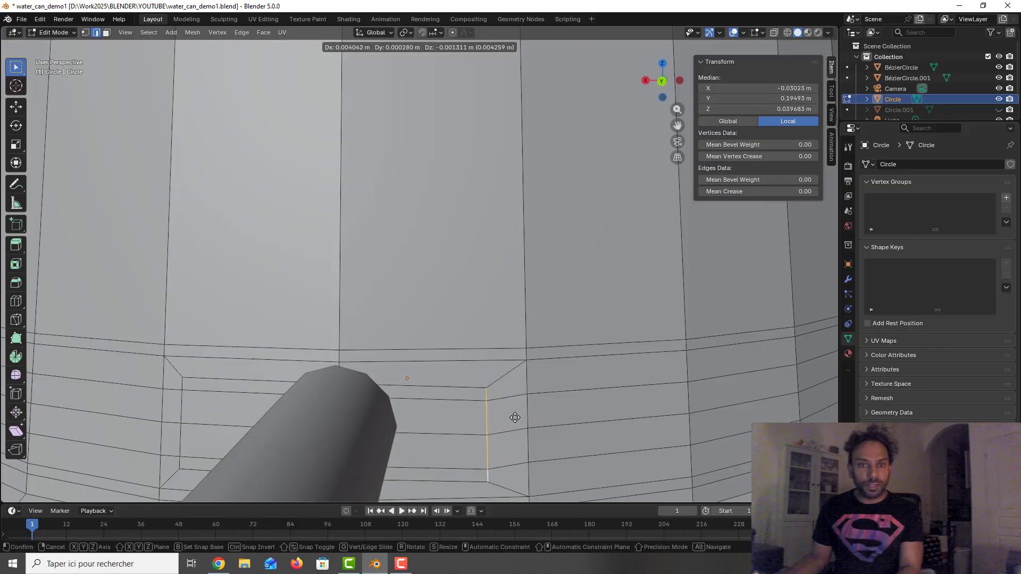
pyautogui.press('y')
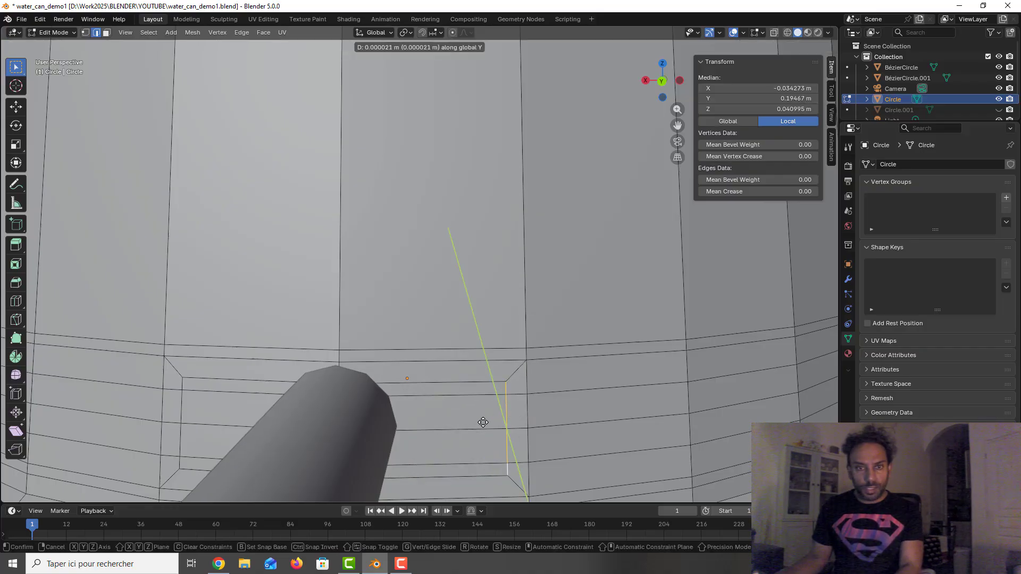
pyautogui.press('x')
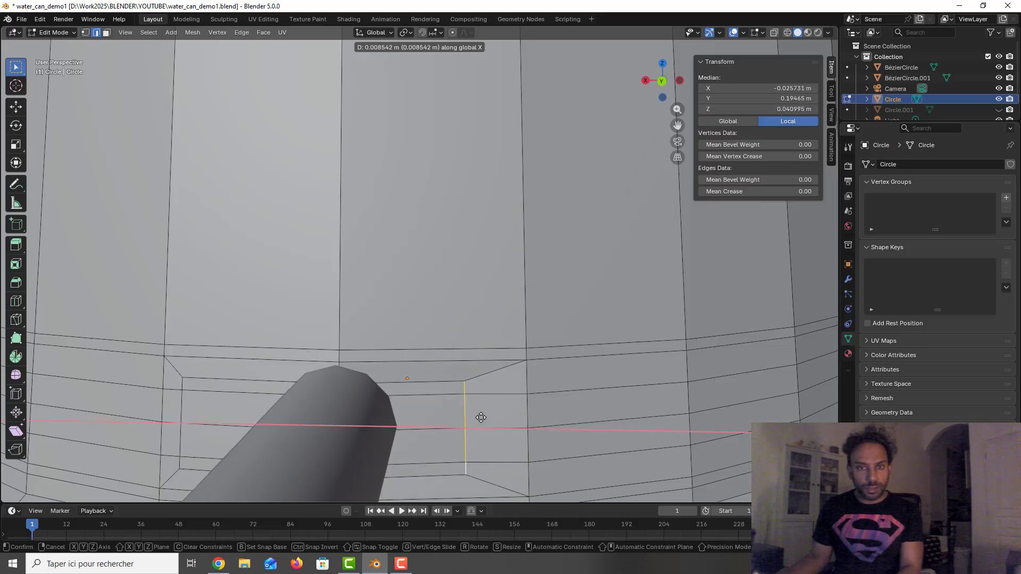
pyautogui.click(430, 419)
pyautogui.scroll(-3, 432, 400)
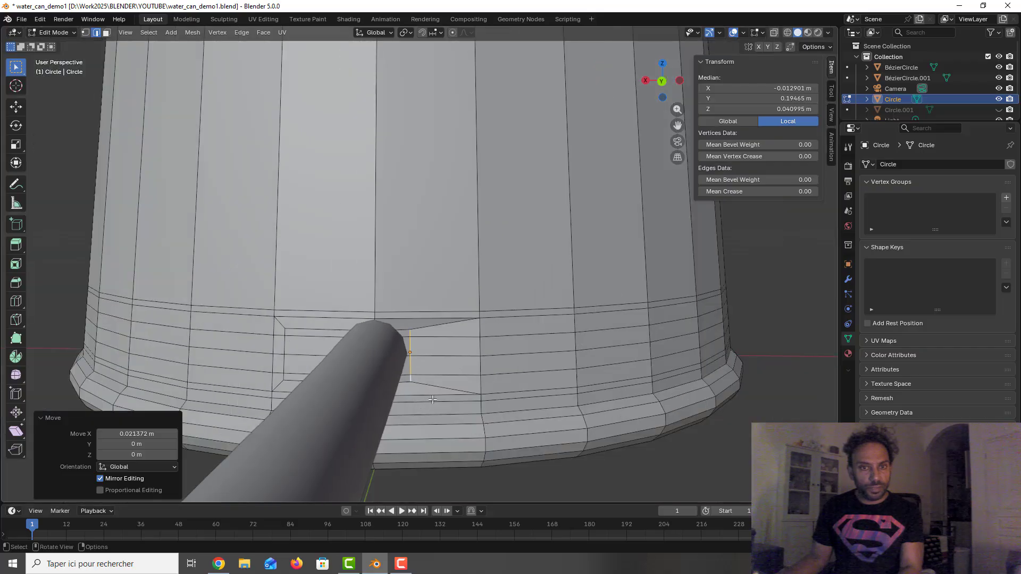
# Step: Move the inset's opposite side edges -0.022979 m along X toward the handle tube, return to object mode and save the file
pyautogui.moveTo(433, 400); pyautogui.dragTo(446, 390, button='middle')
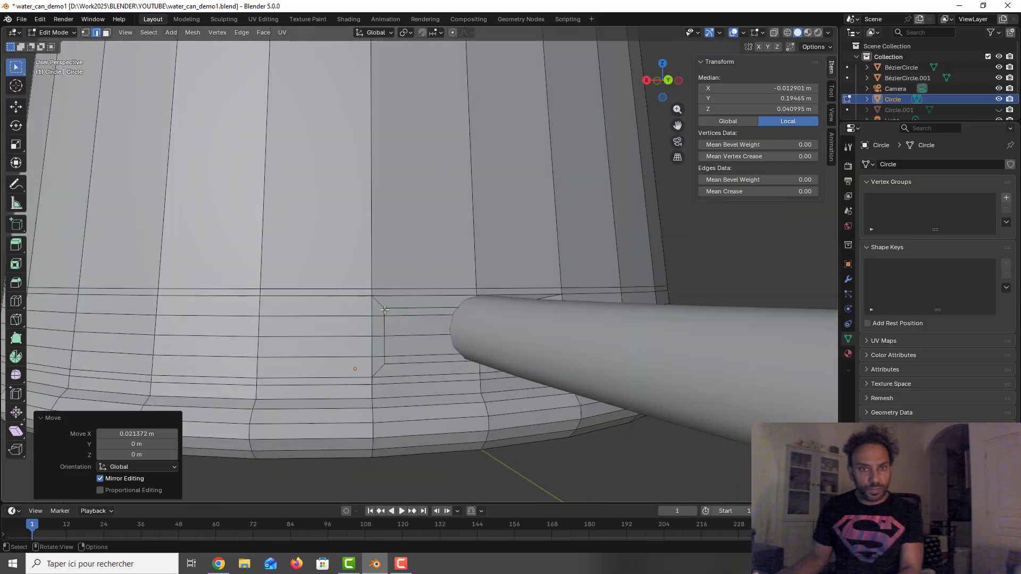
pyautogui.click(387, 323)
pyautogui.keyDown('shift'); pyautogui.click(389, 346); pyautogui.keyUp('shift')
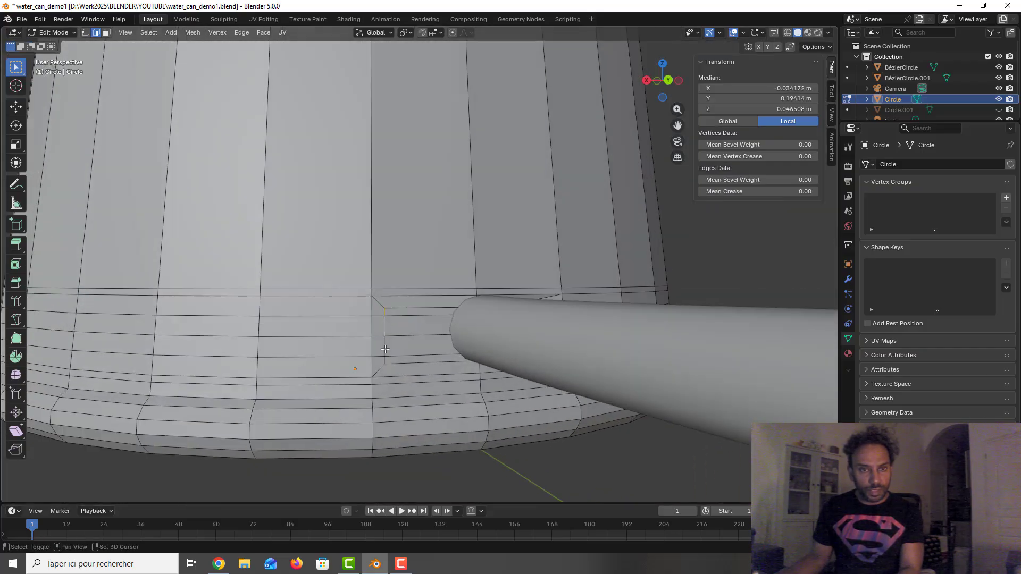
pyautogui.keyDown('shift'); pyautogui.click(385, 350); pyautogui.keyUp('shift')
pyautogui.press('g')
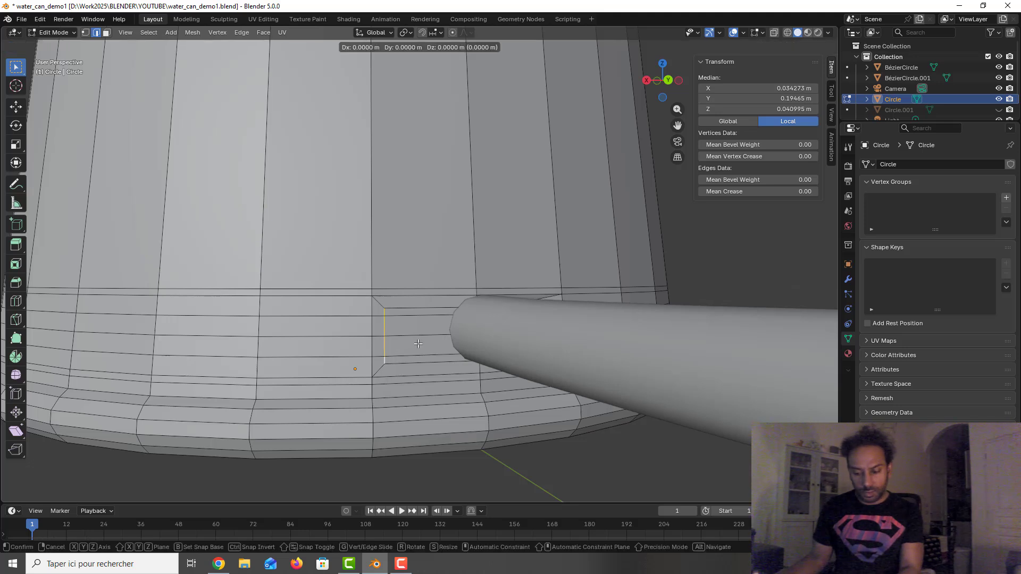
pyautogui.press('z')
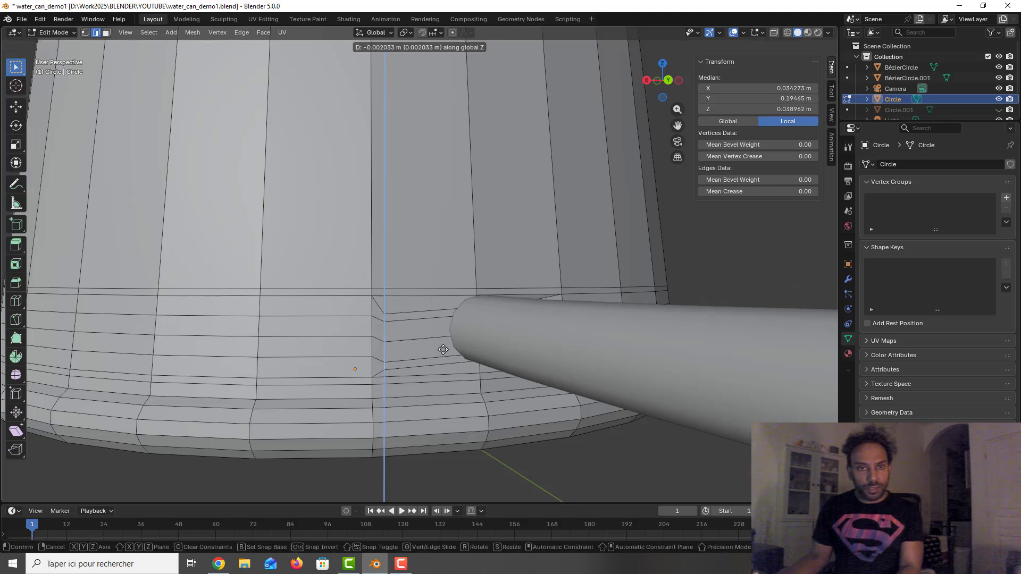
pyautogui.press('x')
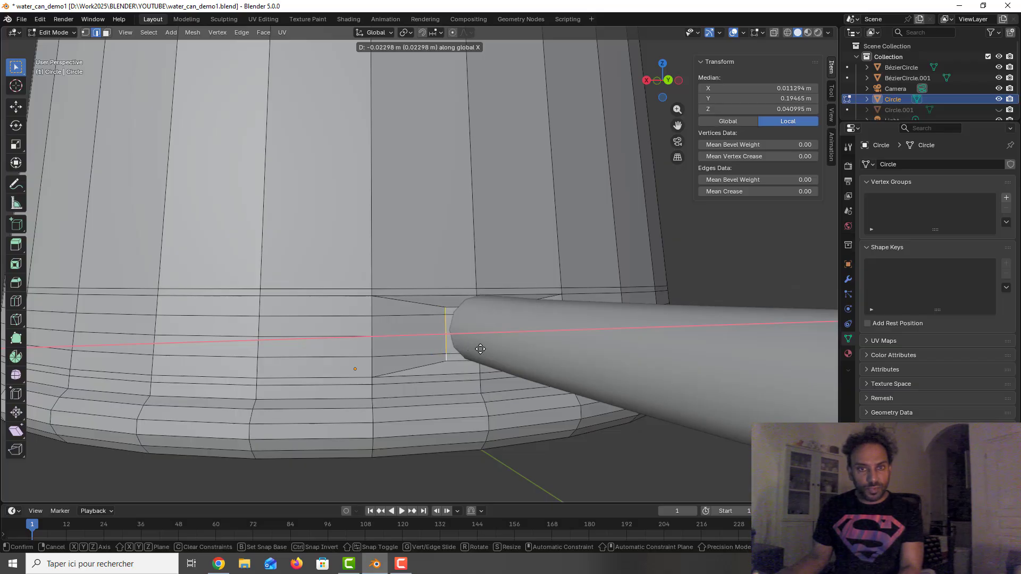
pyautogui.click(480, 348)
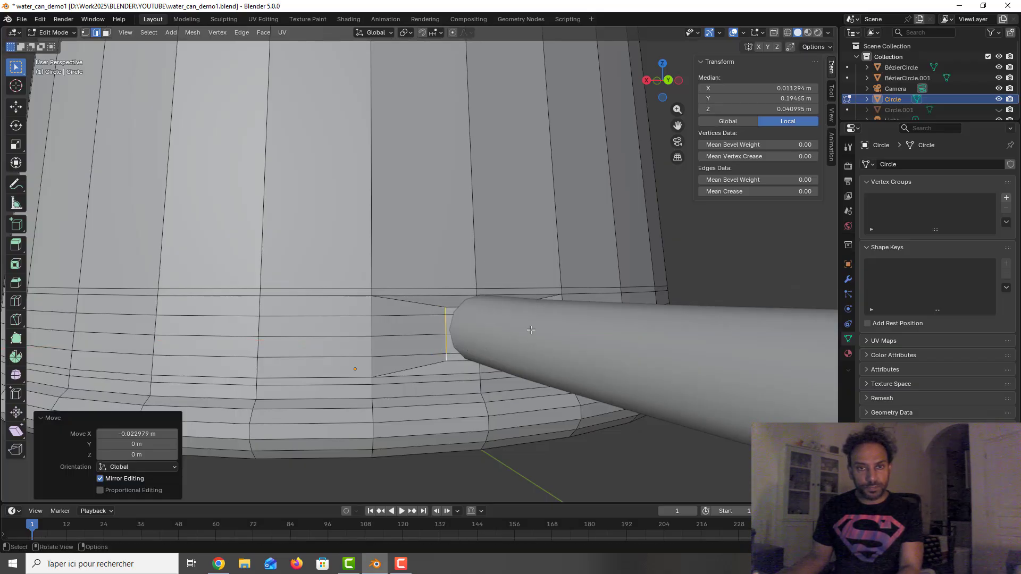
pyautogui.press('Tab')
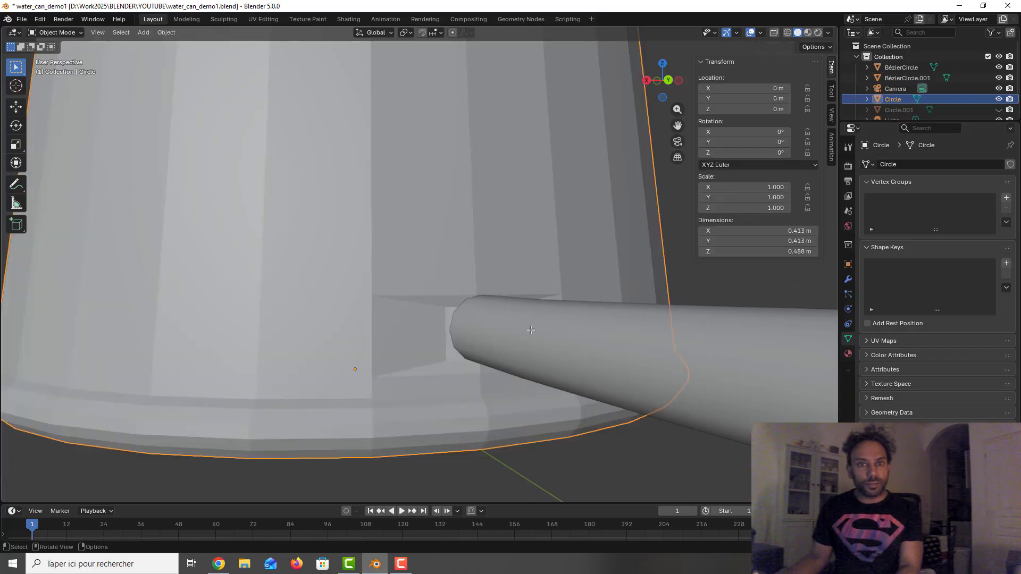
pyautogui.hotkey('ctrl', 's')
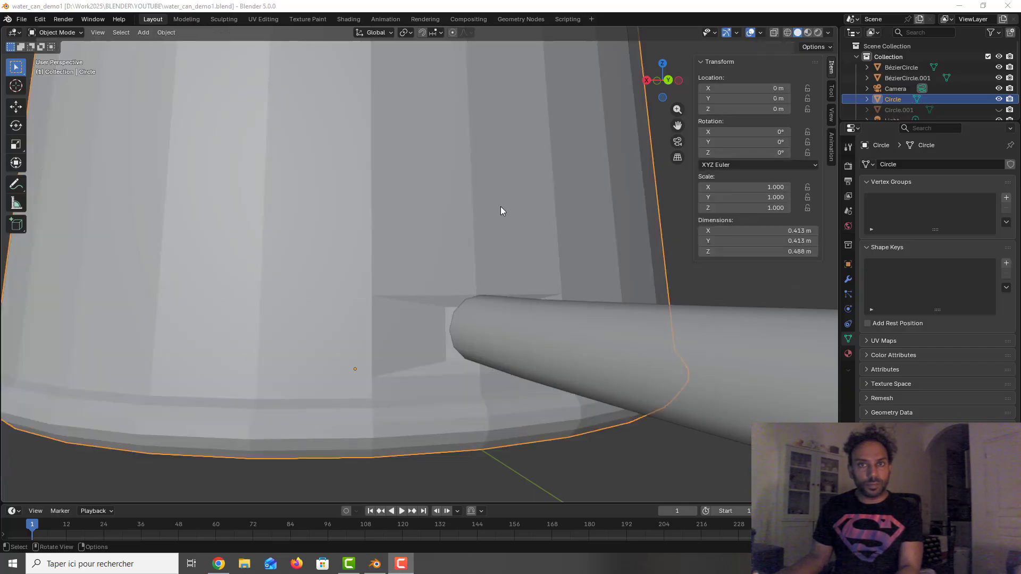
# Step: Enter edit mode on the handle tube near its lower end and set the snap target to Face Nearest
pyautogui.moveTo(503, 208); pyautogui.dragTo(521, 218, button='middle')
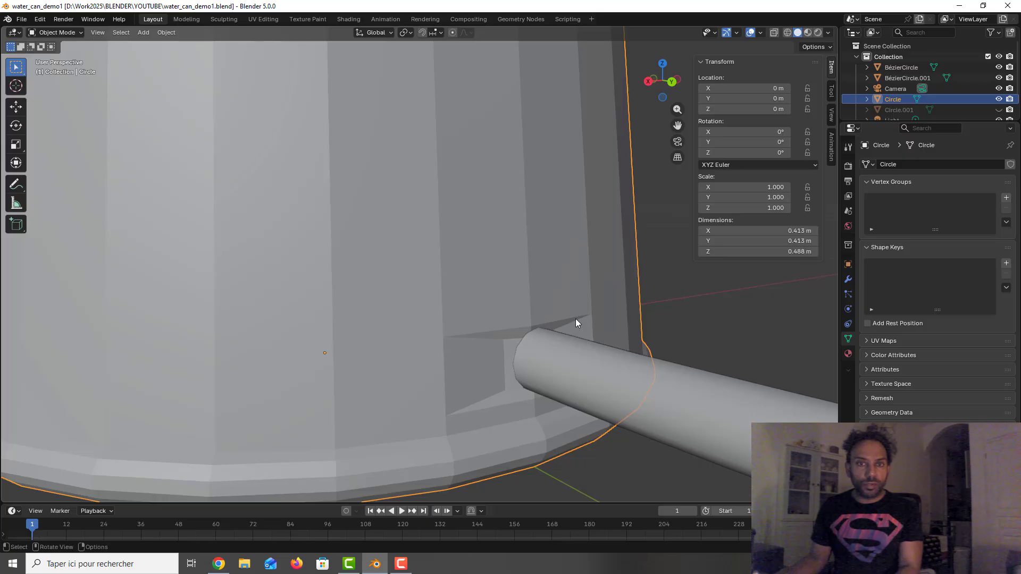
pyautogui.click(564, 344)
pyautogui.moveTo(566, 337); pyautogui.dragTo(589, 325, button='middle')
pyautogui.press('Tab')
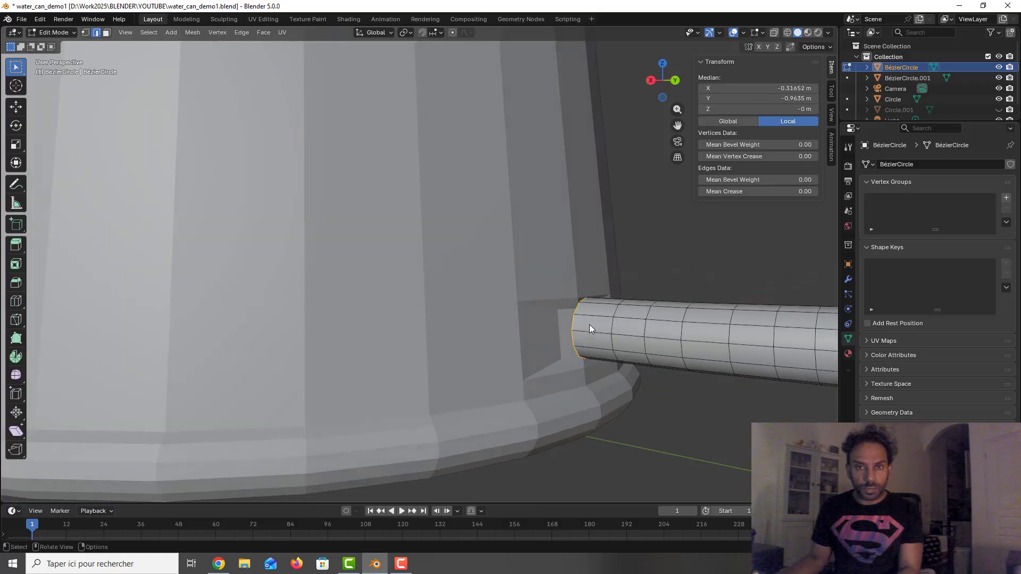
pyautogui.scroll(4, 589, 324)
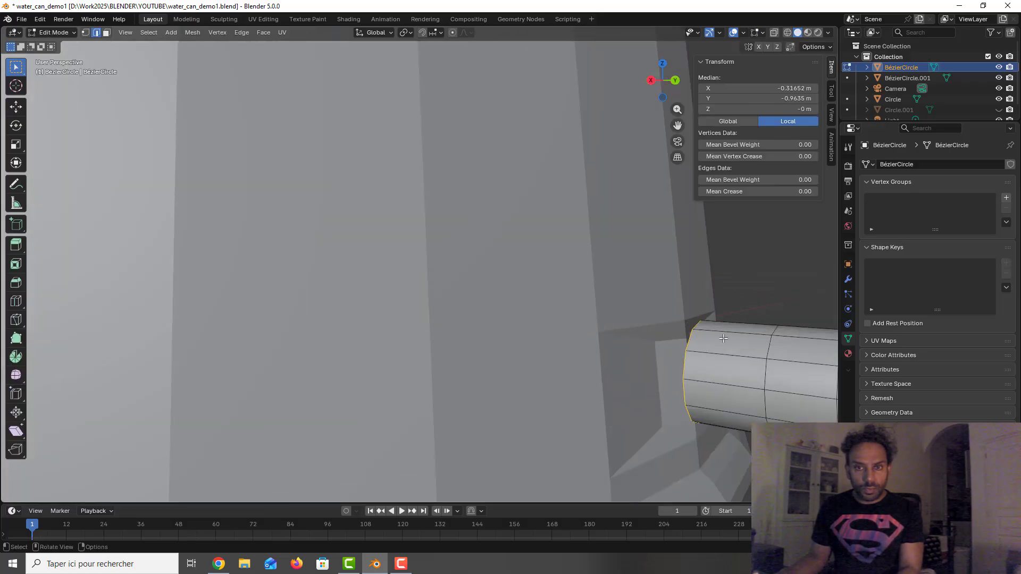
pyautogui.click(442, 34)
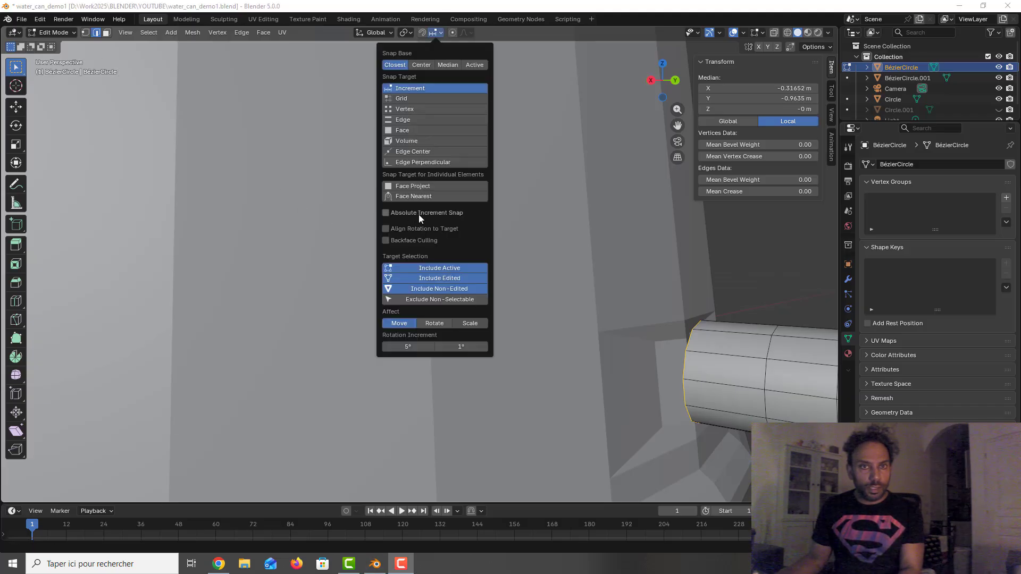
pyautogui.click(441, 198)
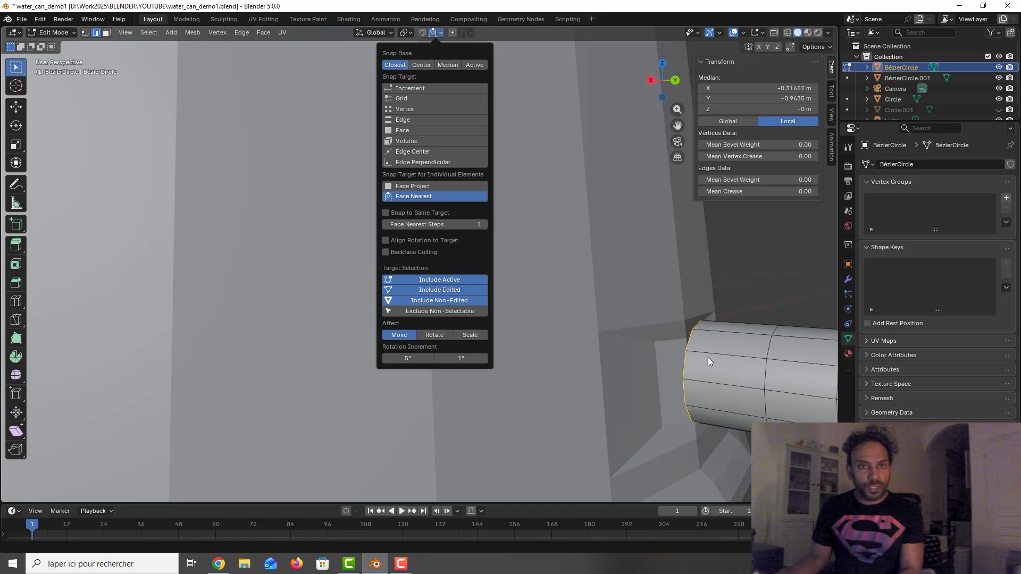
# Step: Move the handle tube's lower end loop toward the can's wall by 0.004422, -0.007845 and -0.003182 m in X, Y and Z
pyautogui.moveTo(702, 358); pyautogui.dragTo(721, 356, button='middle')
pyautogui.press('g')
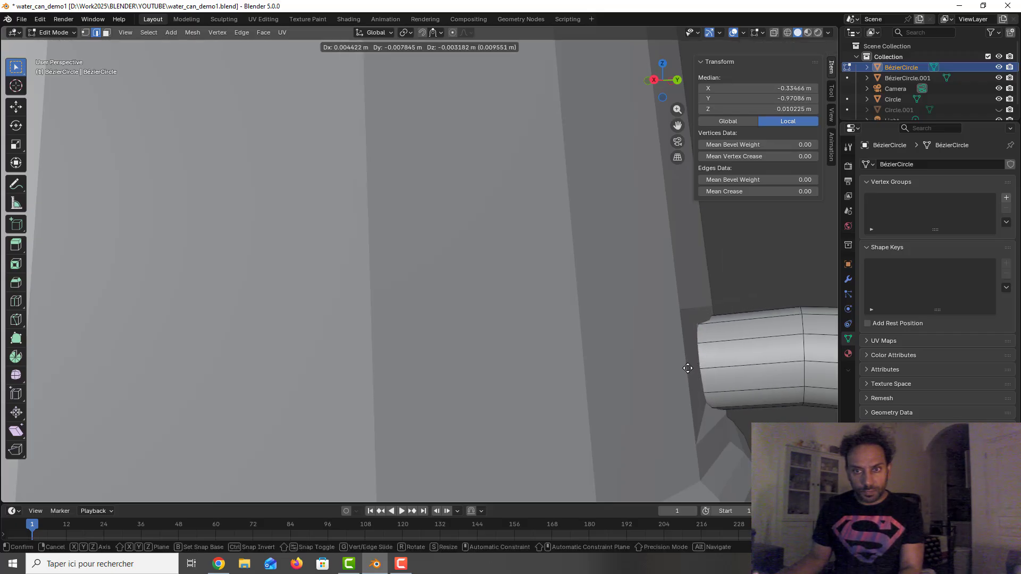
pyautogui.click(687, 368)
# Step: Centre the handle tube's lower end loop by moving it -0.005335 m along X, and return to object mode
pyautogui.moveTo(730, 365); pyautogui.dragTo(668, 369, button='middle')
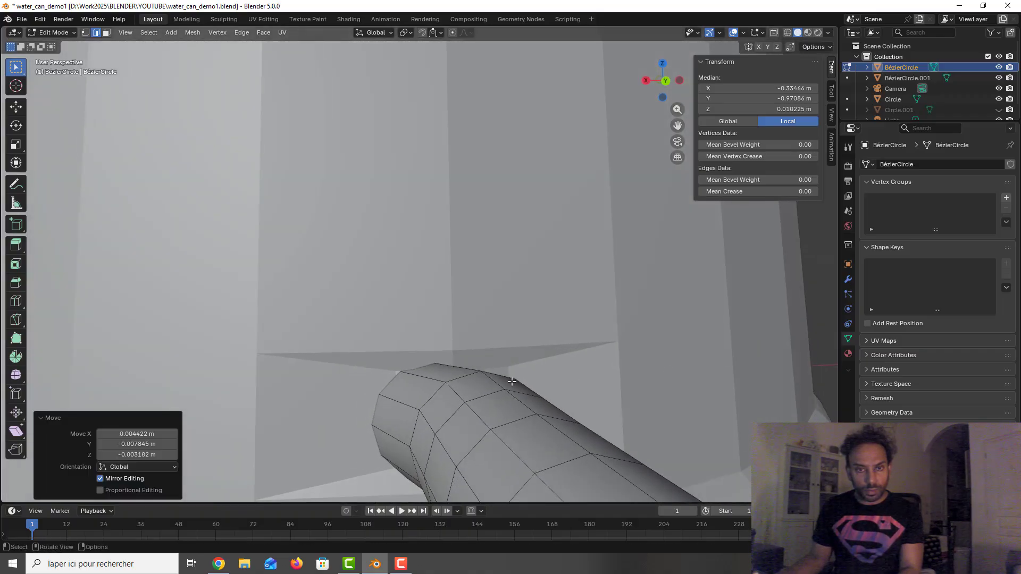
pyautogui.press('g')
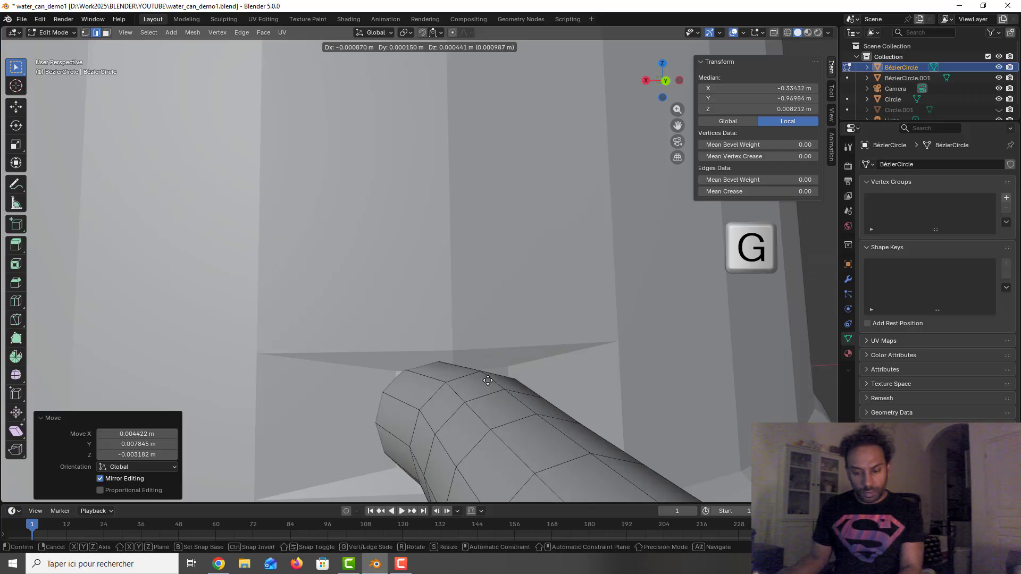
pyautogui.press('x')
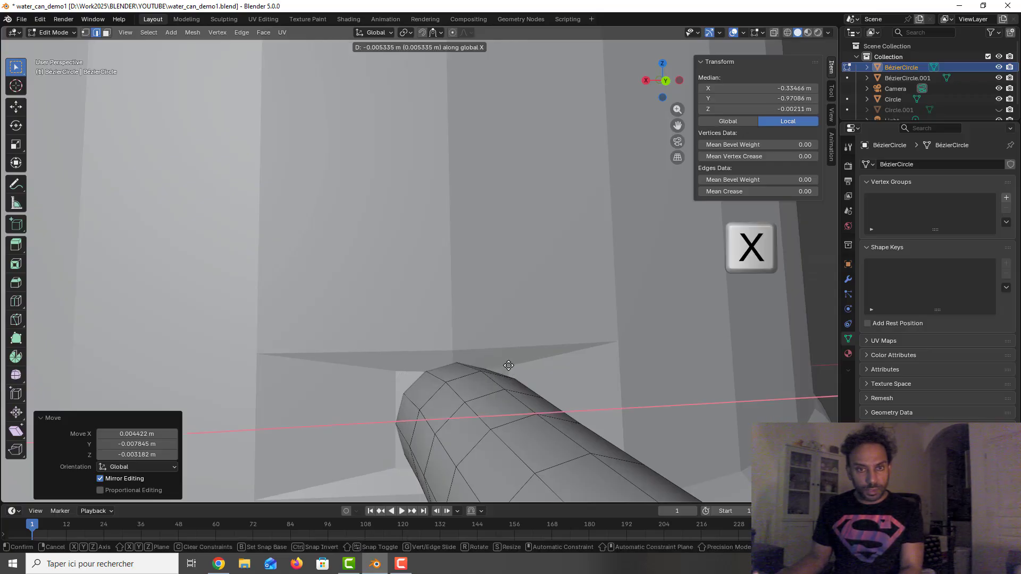
pyautogui.click(508, 365)
pyautogui.moveTo(508, 365); pyautogui.dragTo(529, 348, button='middle')
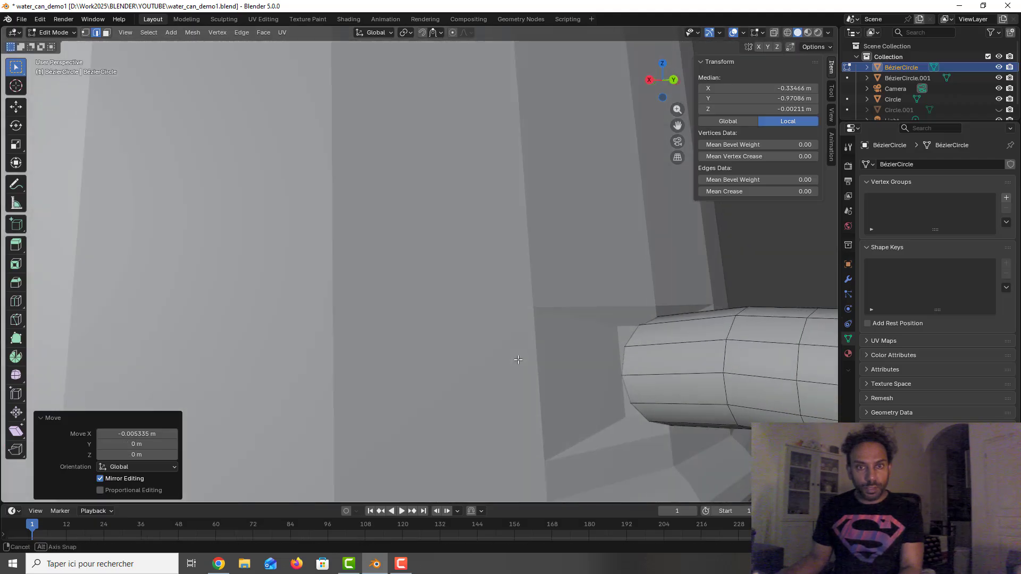
pyautogui.press('Tab')
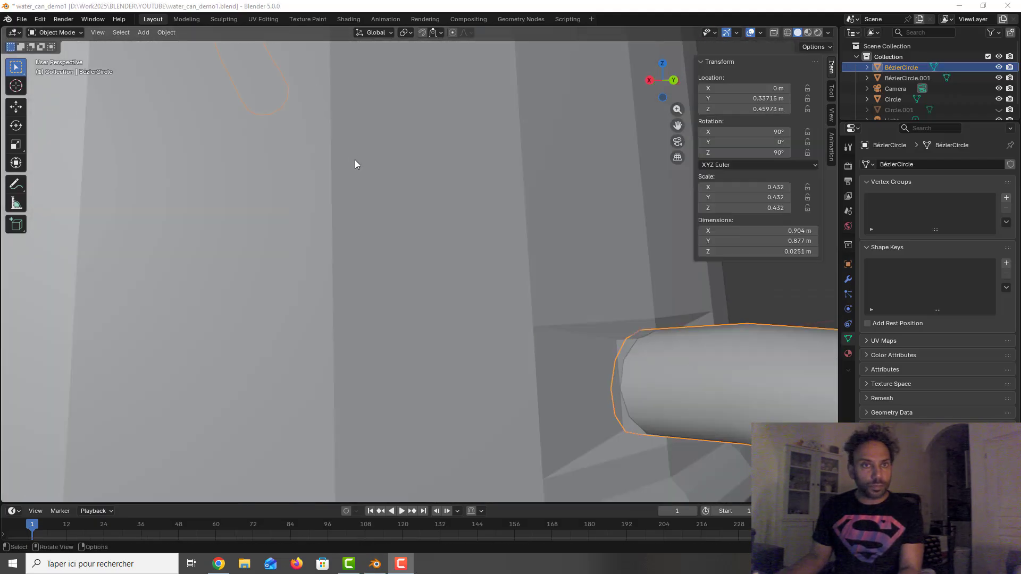
# Step: Turn on X-ray in the right orthographic view and enter edit mode on the handle tube where it passes into the can's dome
pyautogui.scroll(-8, 356, 159)
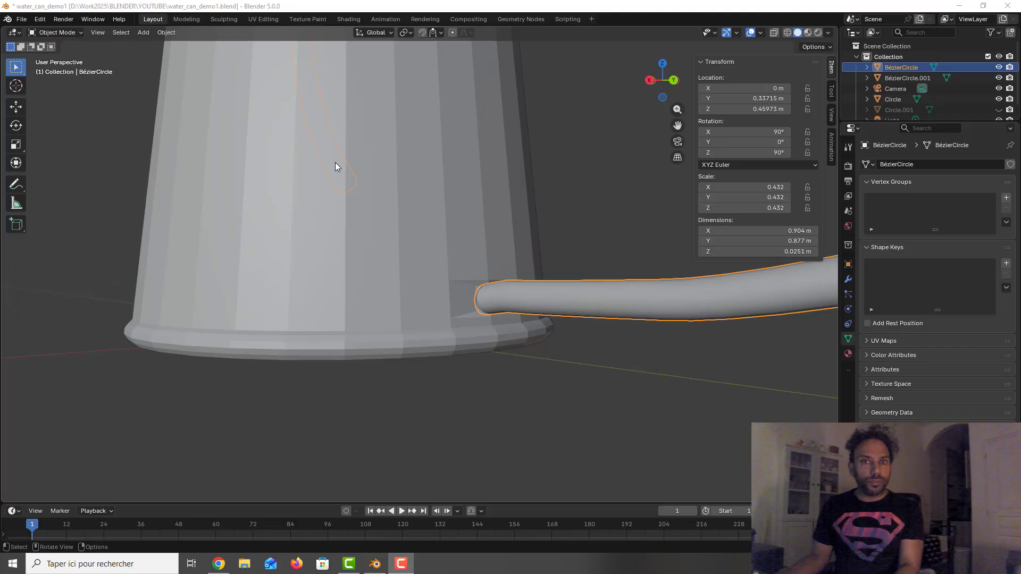
pyautogui.moveTo(335, 162); pyautogui.dragTo(392, 197, button='middle')
pyautogui.scroll(-5, 361, 167)
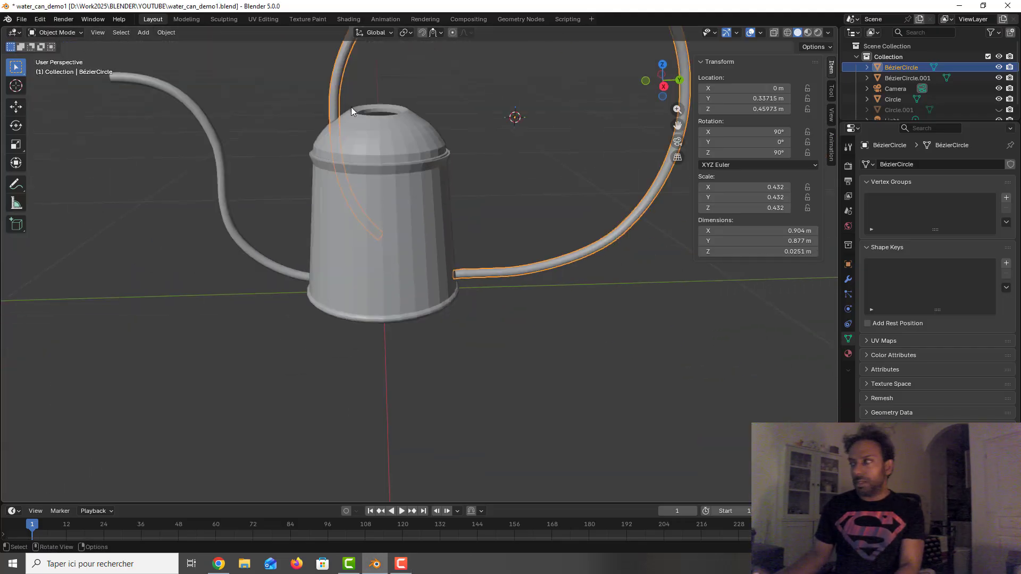
pyautogui.press('KP_3')
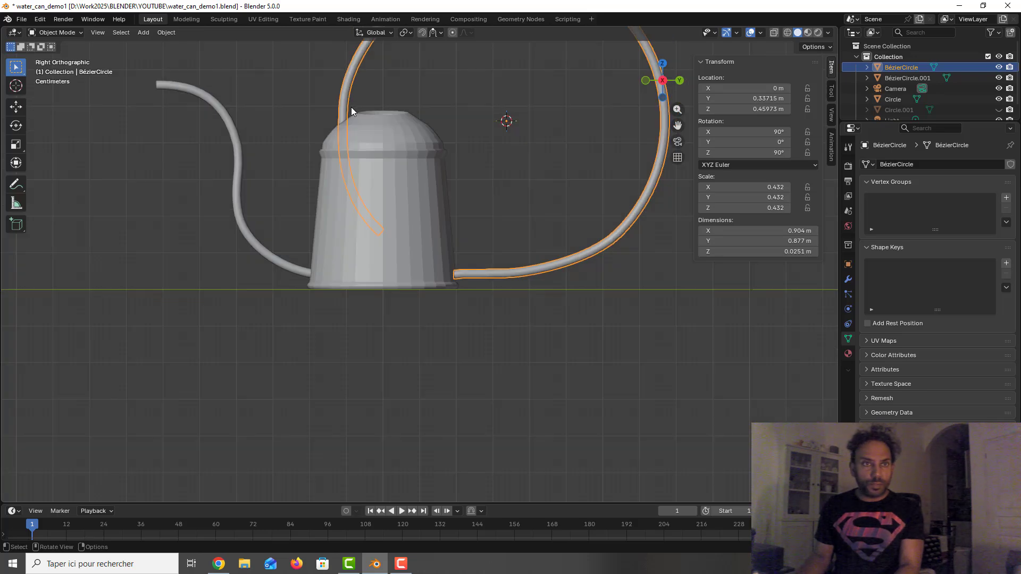
pyautogui.keyDown('shift'); pyautogui.moveTo(351, 107); pyautogui.dragTo(432, 270, button='middle'); pyautogui.keyUp('shift')
pyautogui.scroll(5, 429, 259)
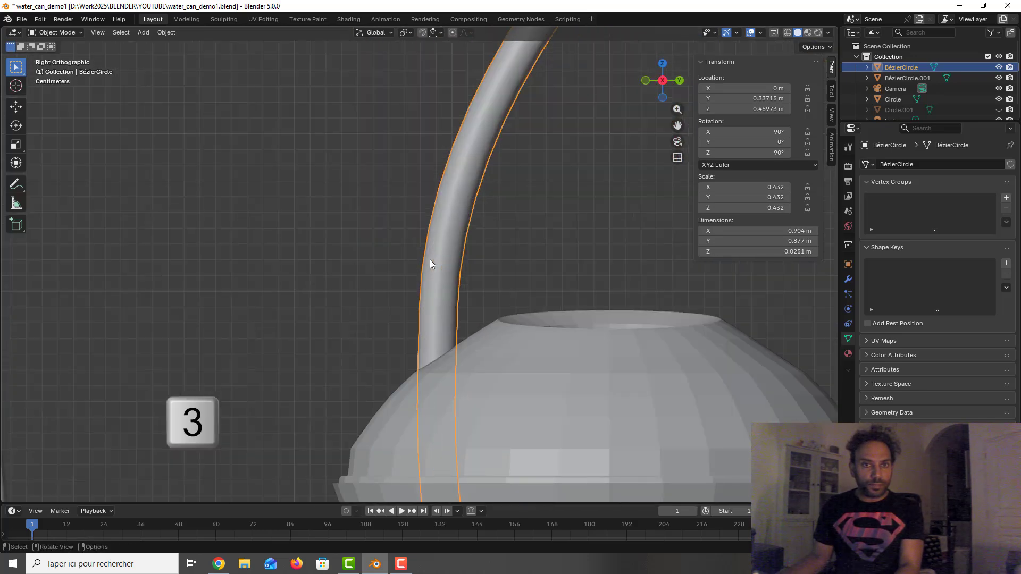
pyautogui.click(775, 32)
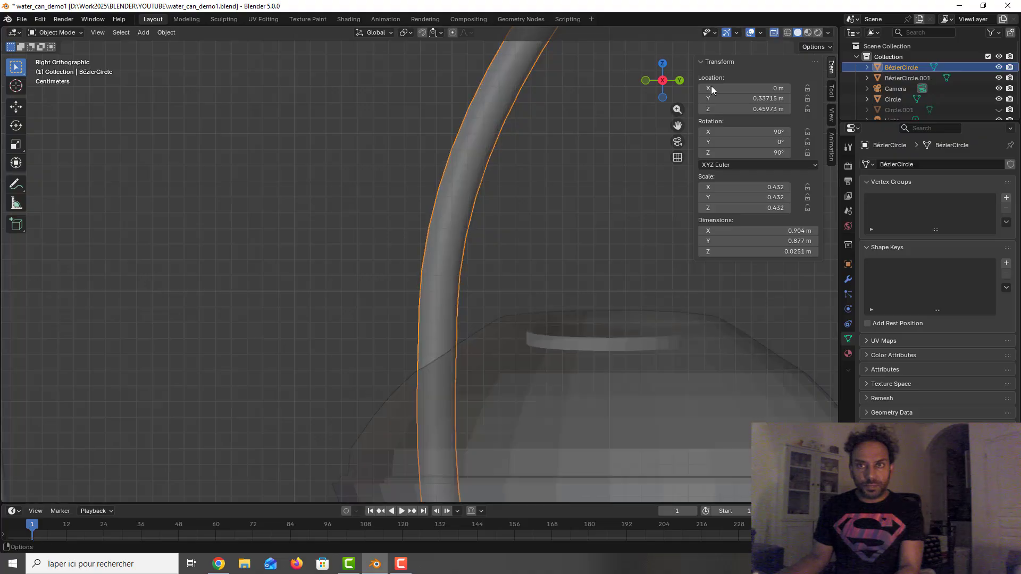
pyautogui.press('Tab')
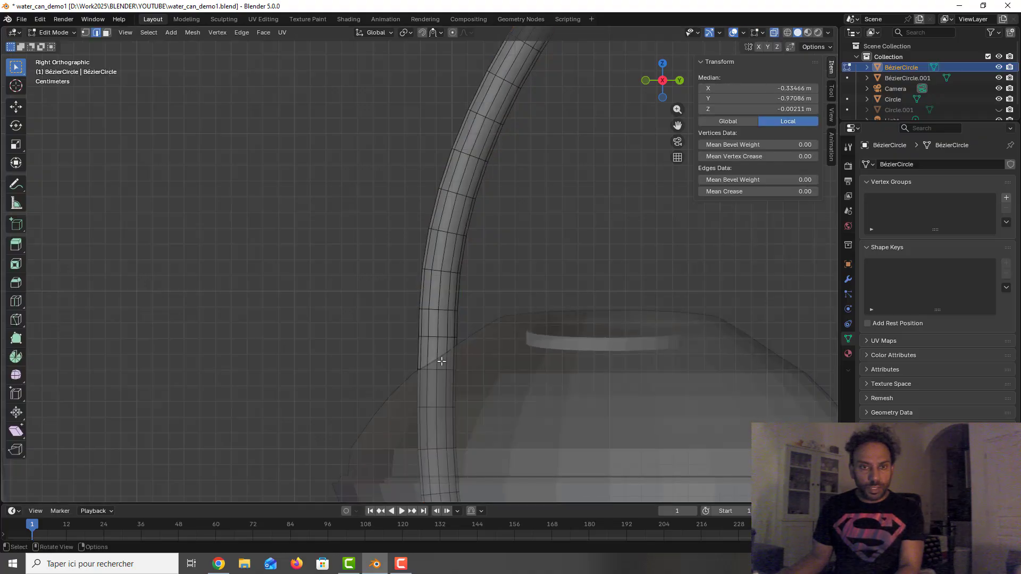
# Step: Add one centred loop cut to the handle tube in the segment that crosses the dome's surface
pyautogui.scroll(3, 442, 361)
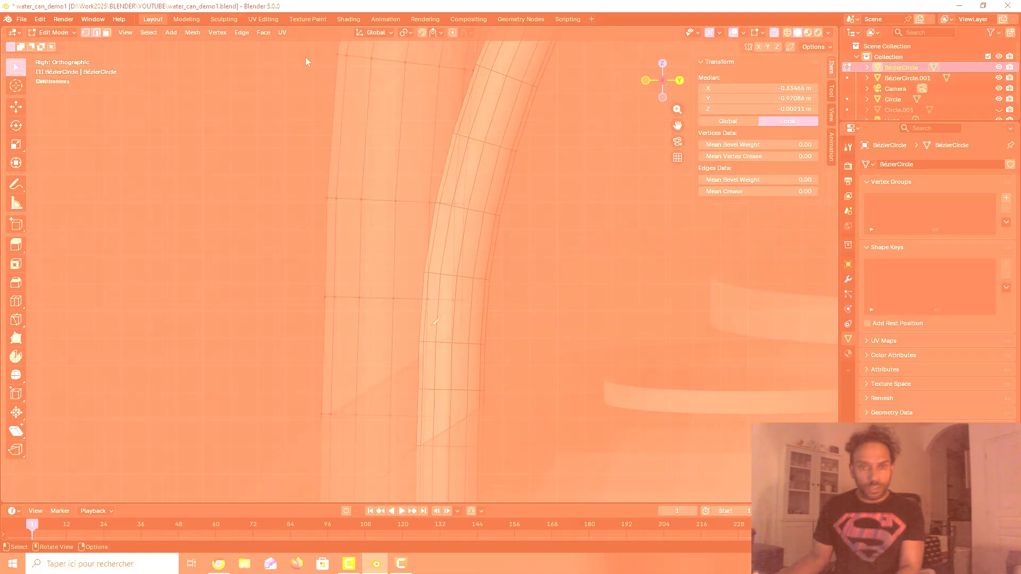
pyautogui.hotkey('ctrl', 'r')
pyautogui.click(433, 321)
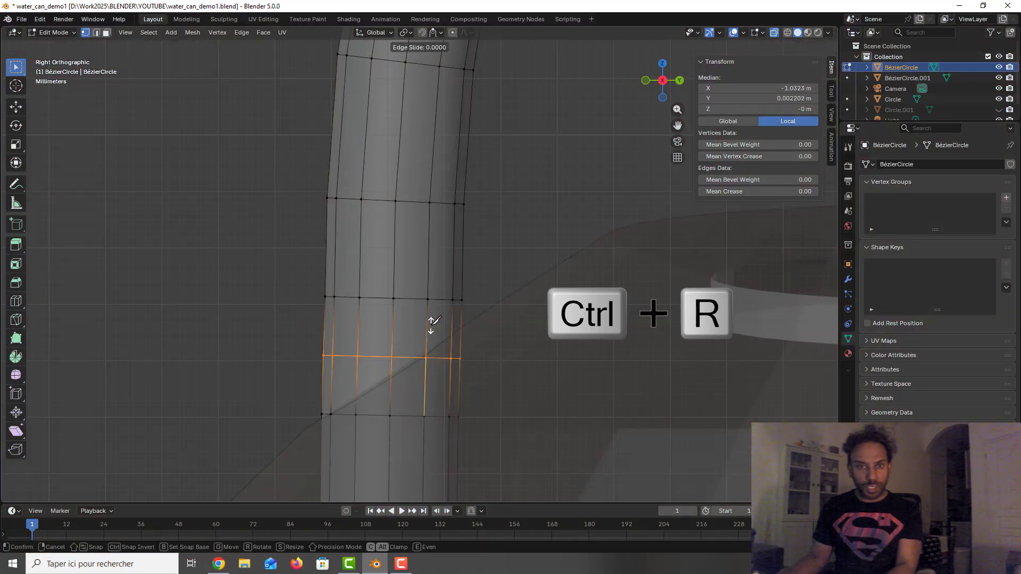
pyautogui.rightClick(432, 321)
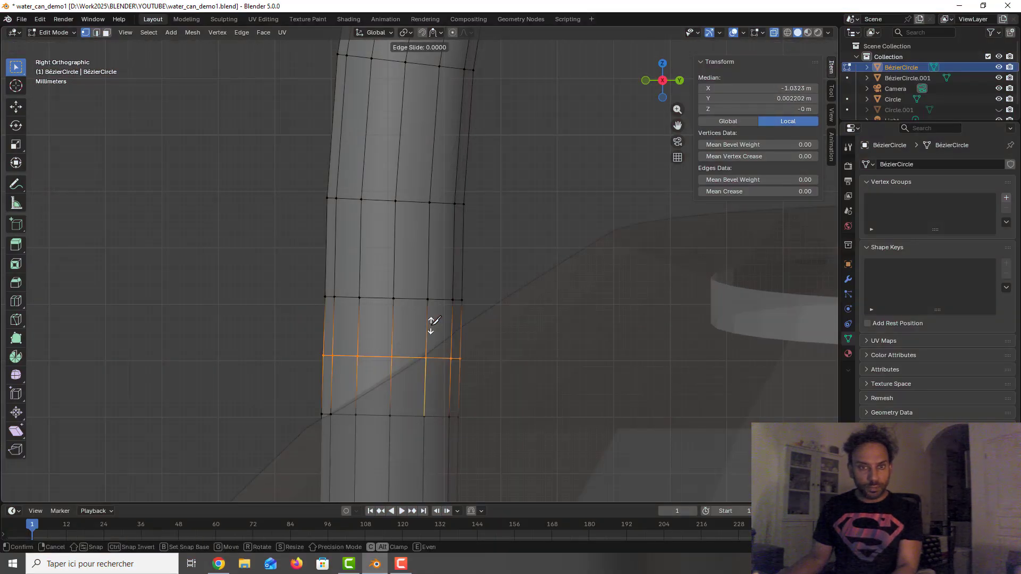
# Step: Align the new loop with the dome's slope by rotating it 34.4°, scaling it by 1.213 and moving it slightly down onto the surface
pyautogui.press('r')
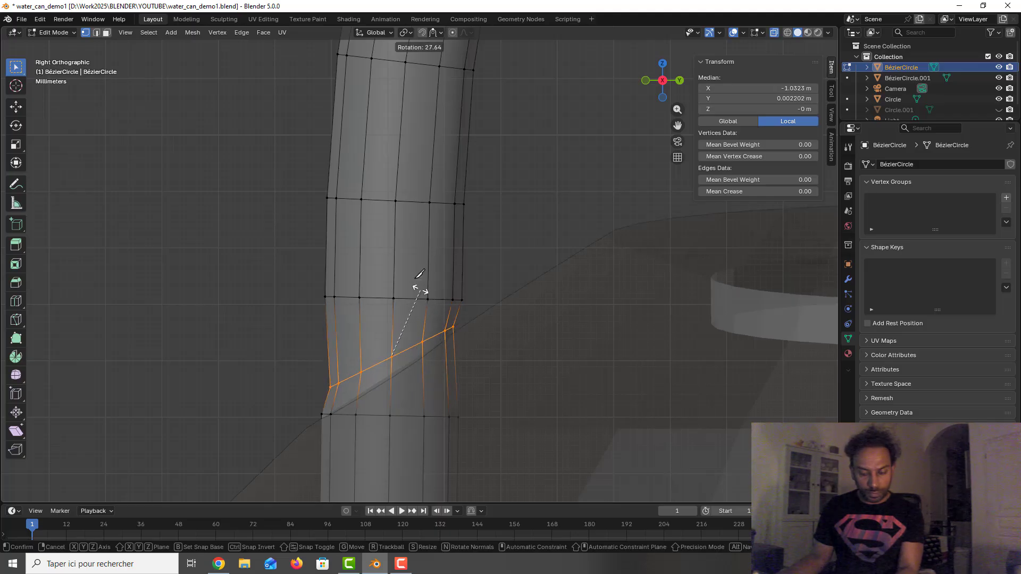
pyautogui.click(417, 285)
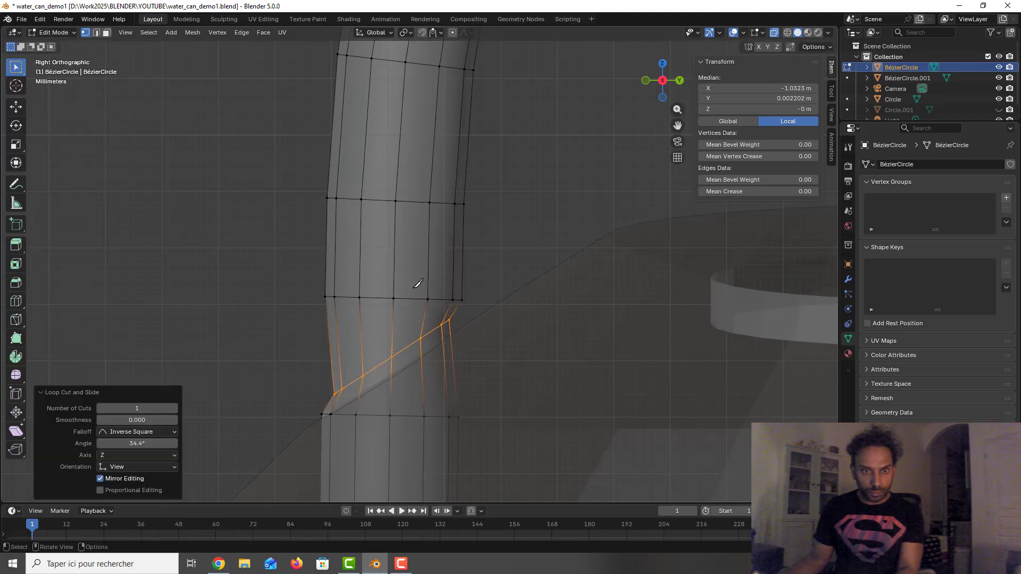
pyautogui.press('s')
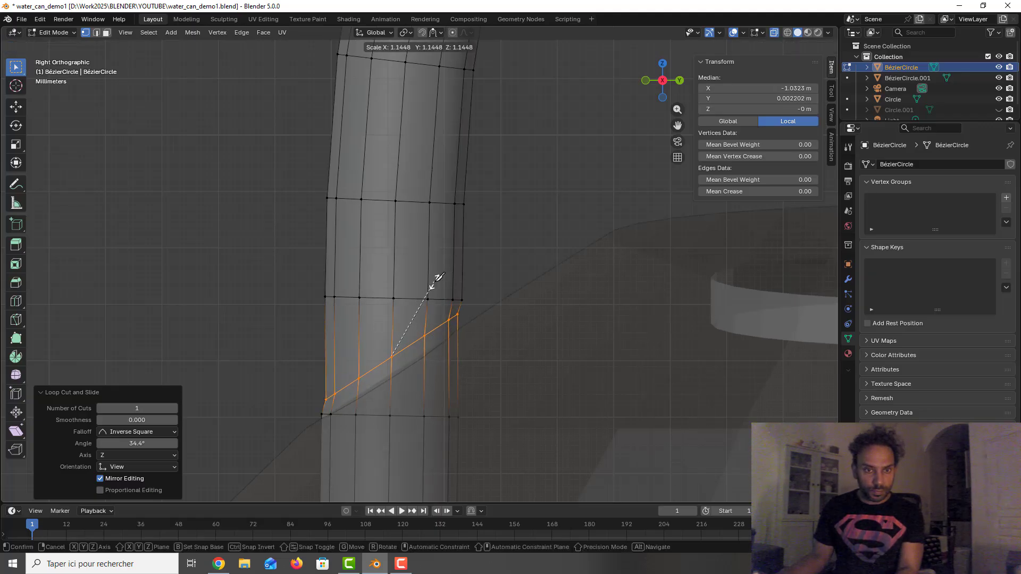
pyautogui.click(446, 276)
pyautogui.press('g')
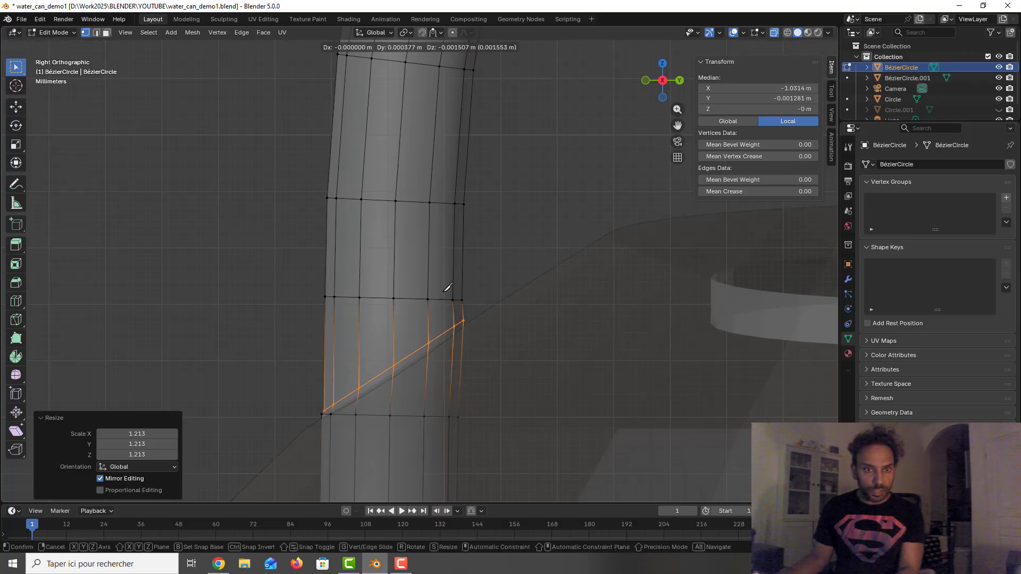
pyautogui.click(449, 285)
# Step: Move the upper end vertex of the slanted loop by -0.000094 m in Y and 0.000282 m in Z onto the dome's outline
pyautogui.click(463, 321)
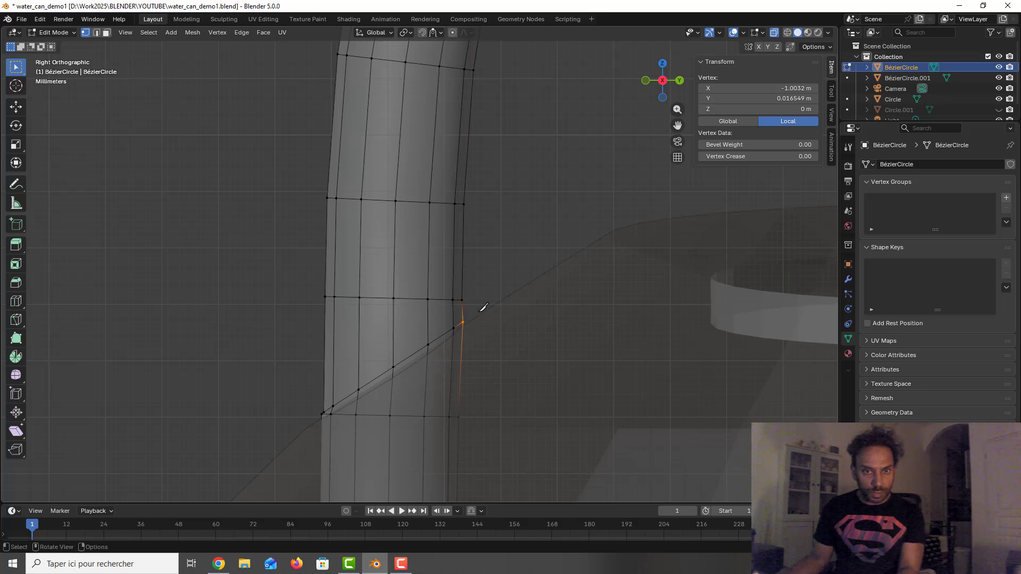
pyautogui.press('g')
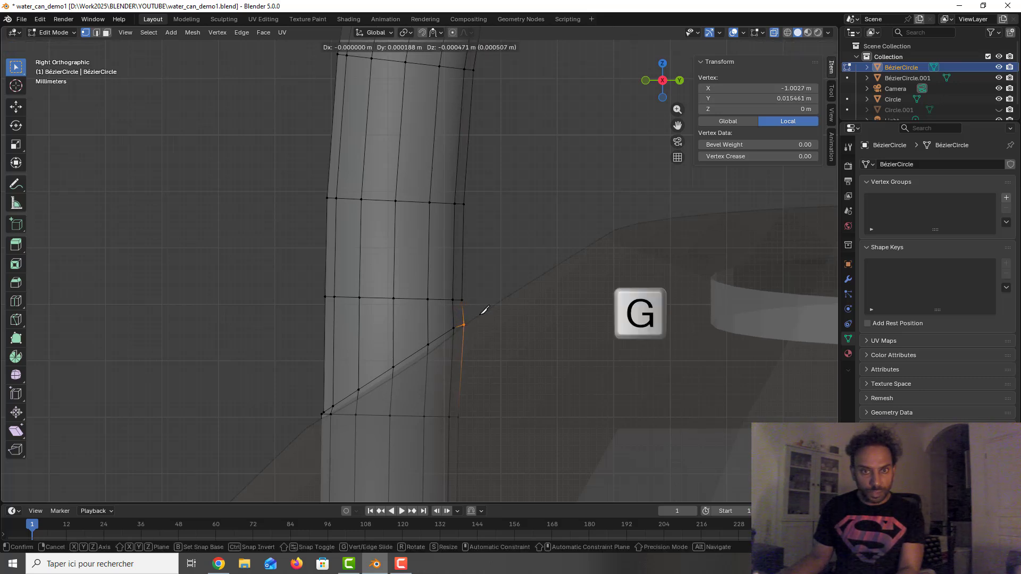
pyautogui.click(482, 307)
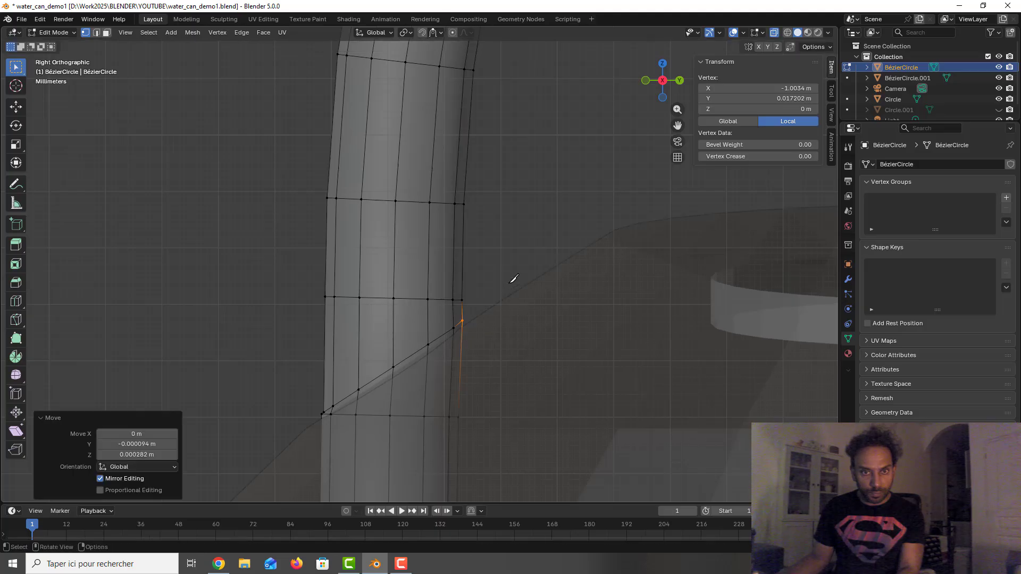
pyautogui.click(322, 299)
pyautogui.scroll(-2, 320, 314)
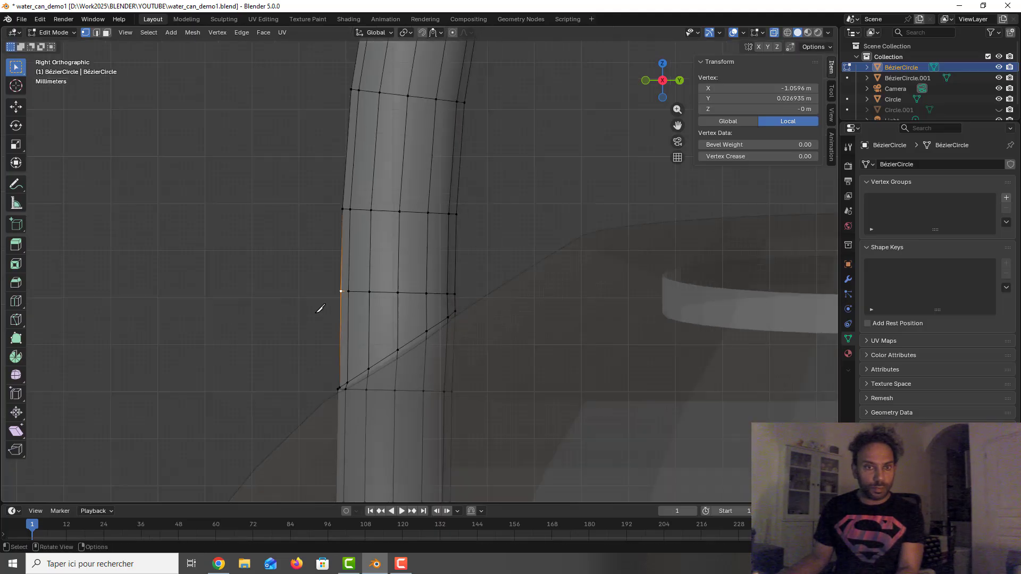
pyautogui.press('Tab')
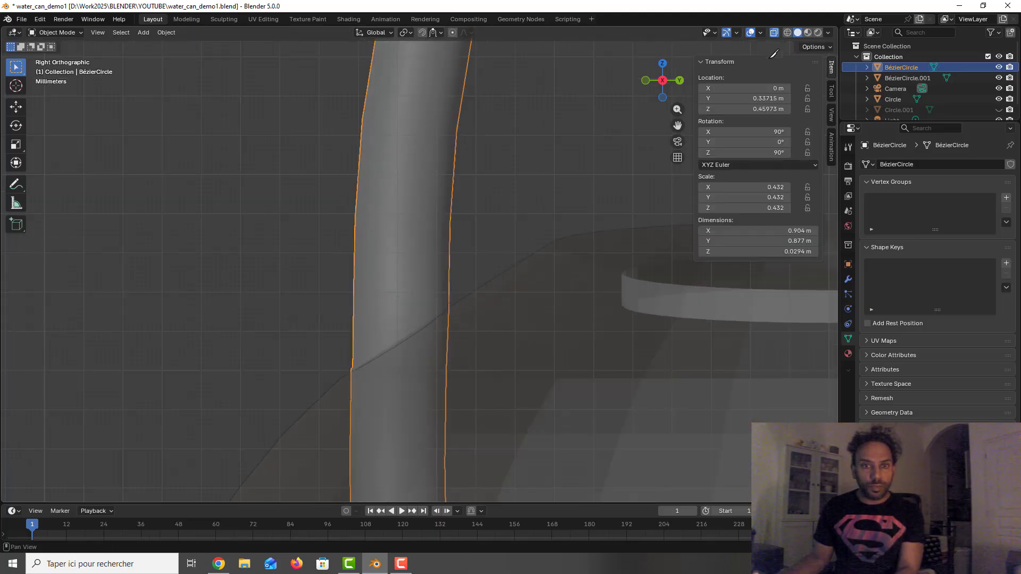
pyautogui.press('Tab')
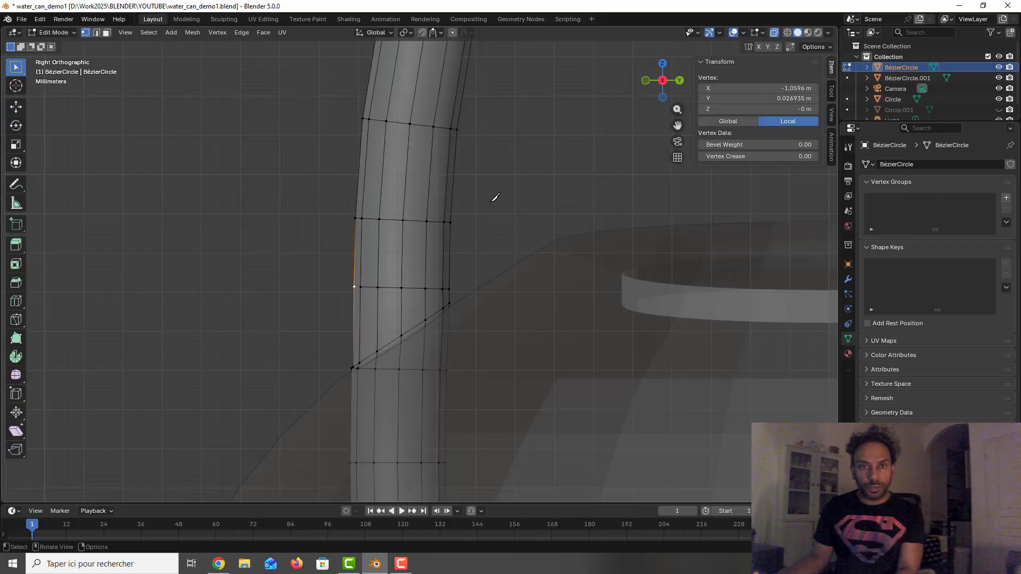
pyautogui.press('F10')
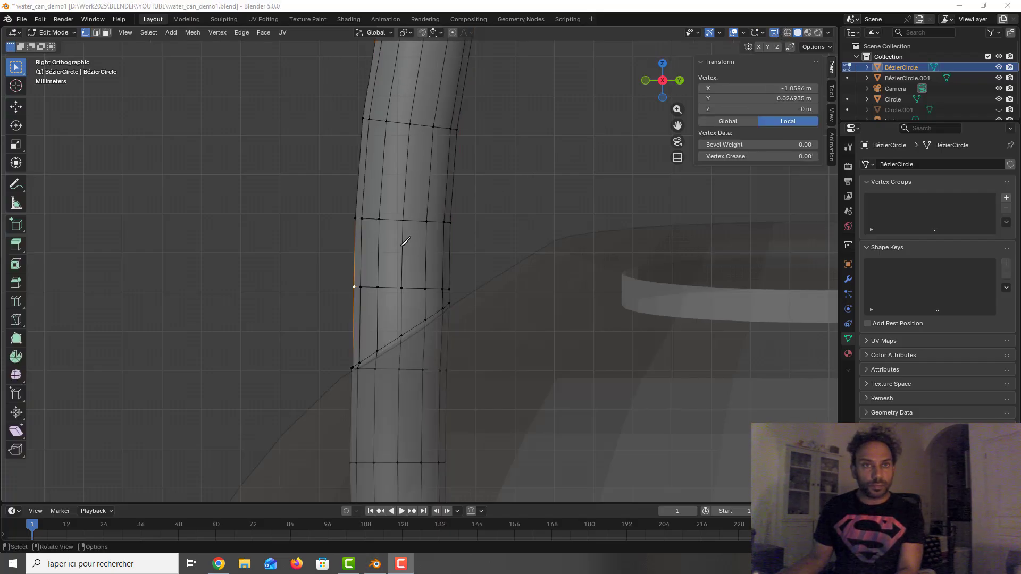
pyautogui.scroll(-6, 405, 242)
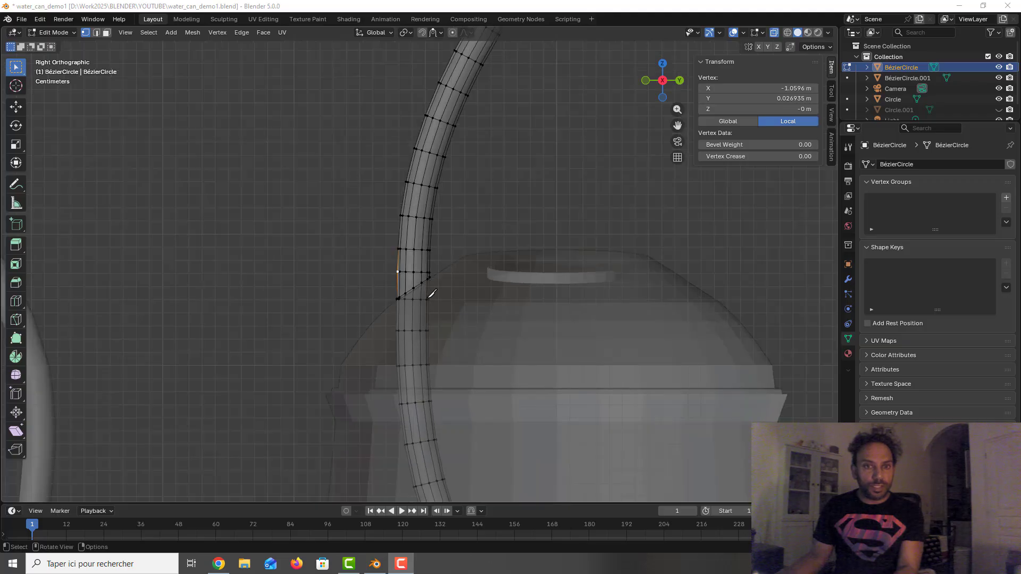
pyautogui.keyDown('shift'); pyautogui.moveTo(413, 285); pyautogui.dragTo(396, 189, button='middle'); pyautogui.keyUp('shift')
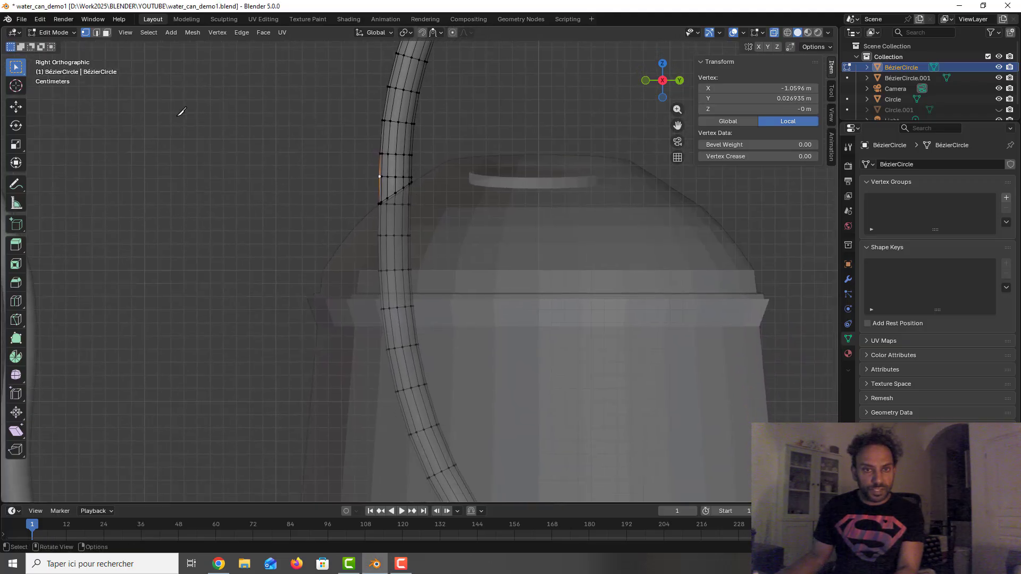
# Step: Delete the vertices of the handle tube's lower arc that runs through the can body, leaving a short stub below the slanted loop
pyautogui.keyDown('shift'); pyautogui.moveTo(408, 252); pyautogui.dragTo(388, 185, button='middle'); pyautogui.keyUp('shift')
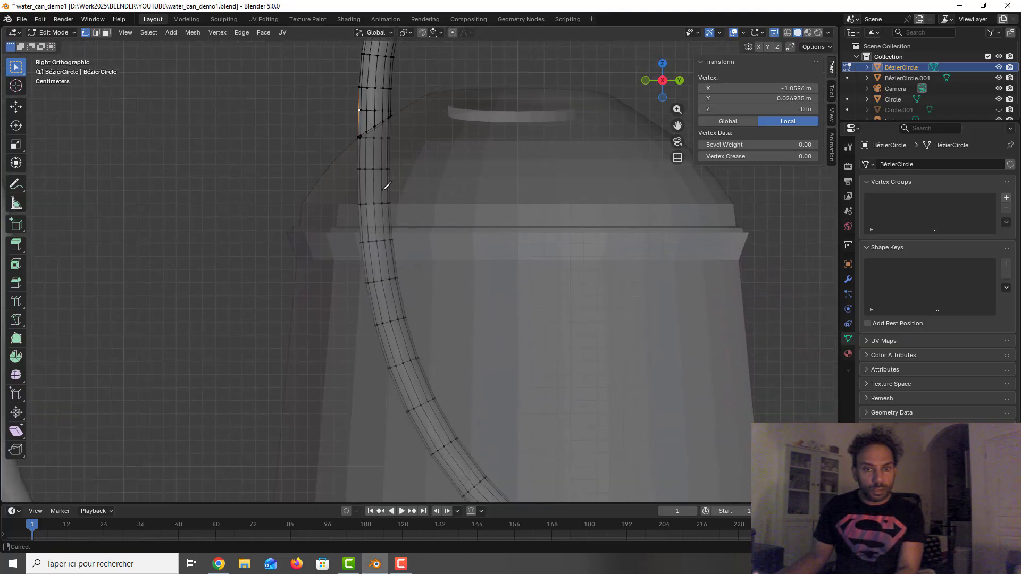
pyautogui.scroll(-2, 386, 186)
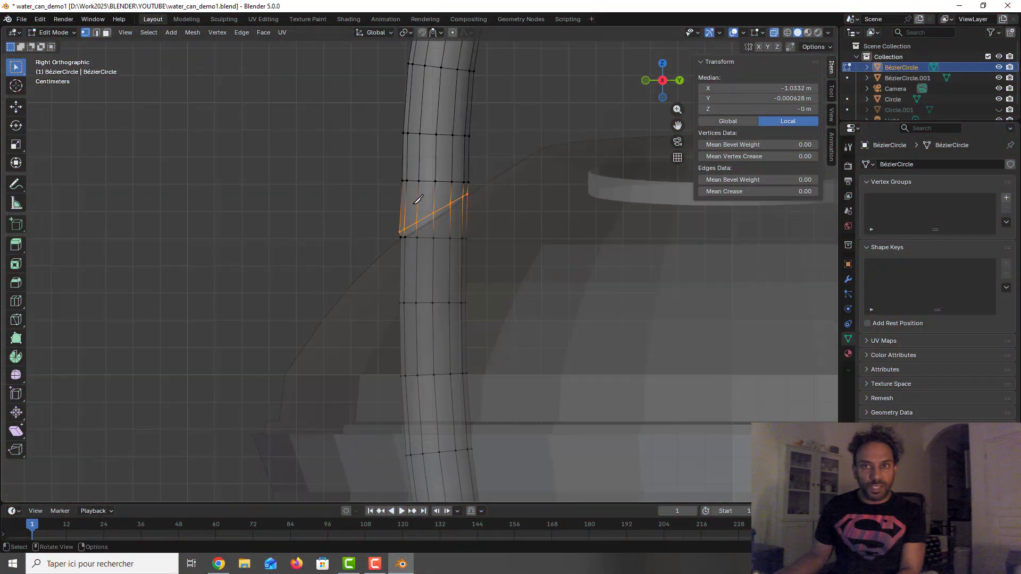
pyautogui.scroll(-1, 417, 200)
pyautogui.scroll(-2, 402, 243)
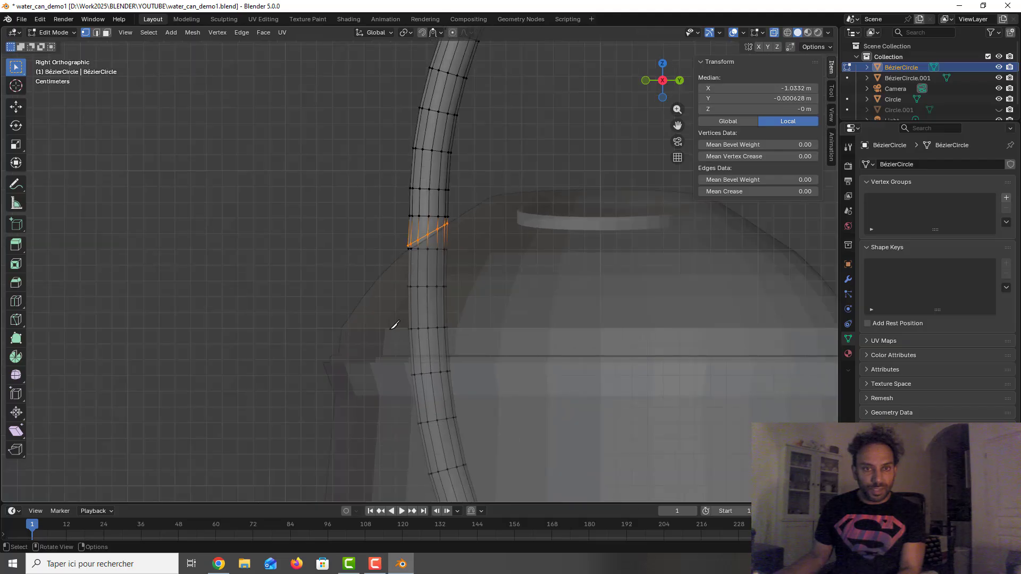
pyautogui.moveTo(389, 301); pyautogui.dragTo(548, 478)
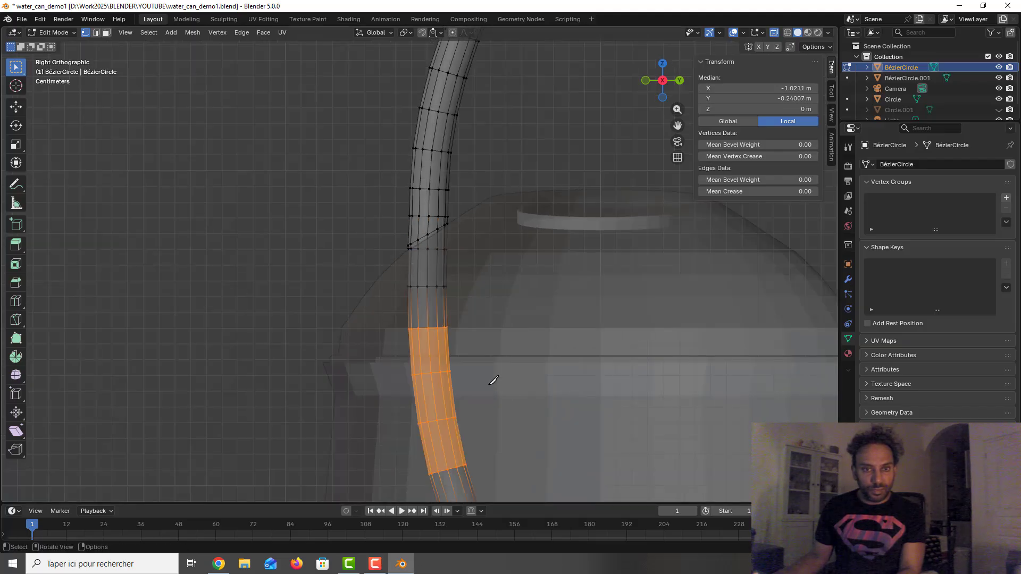
pyautogui.scroll(-2, 494, 380)
pyautogui.scroll(-3, 494, 380)
pyautogui.keyDown('shift'); pyautogui.moveTo(404, 322); pyautogui.dragTo(487, 461); pyautogui.keyUp('shift')
pyautogui.press('Delete')
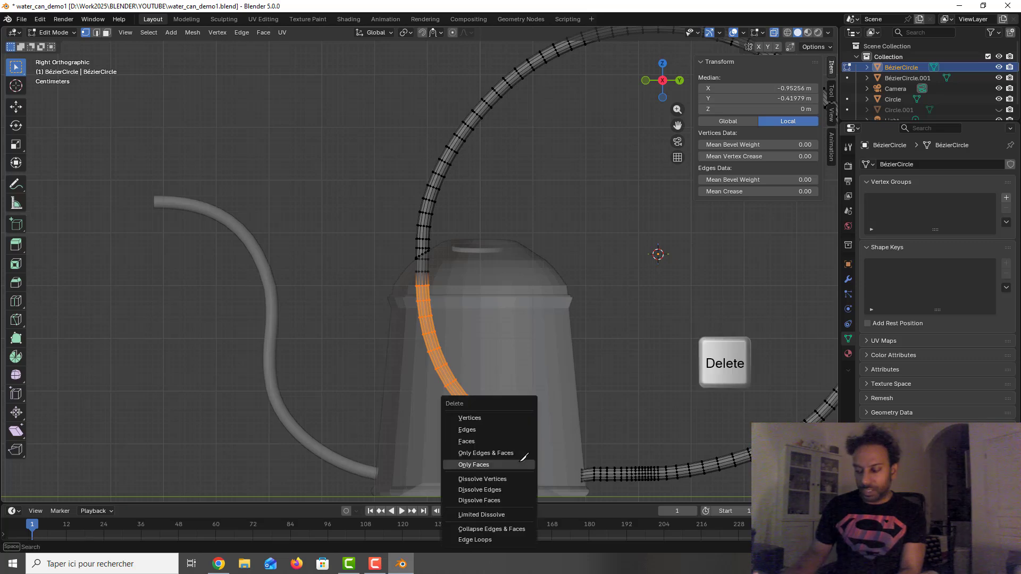
pyautogui.click(524, 417)
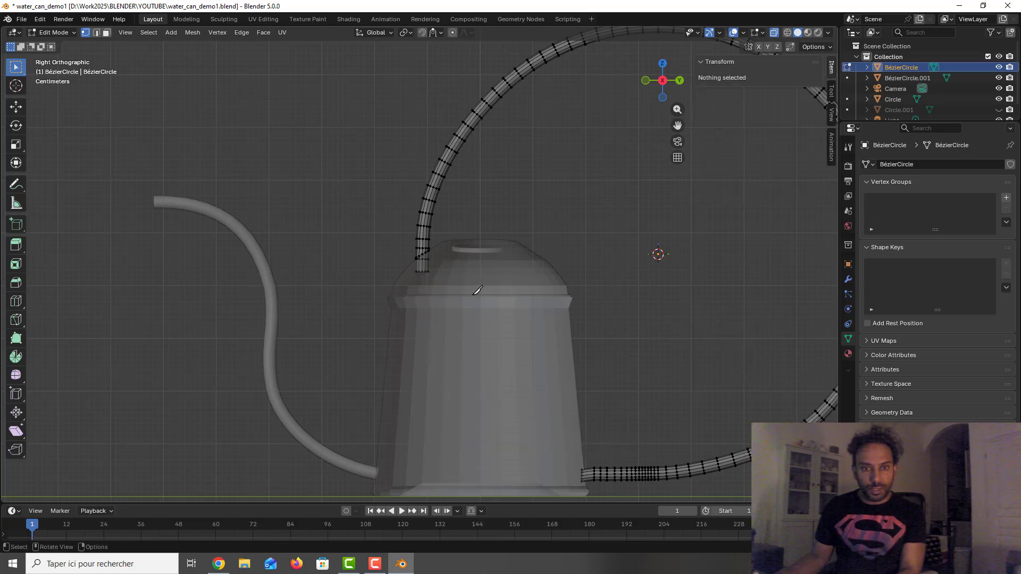
# Step: Delete the remaining stub vertices below the handle's slanted loop so the tube ends at the can's shoulder
pyautogui.scroll(10, 420, 242)
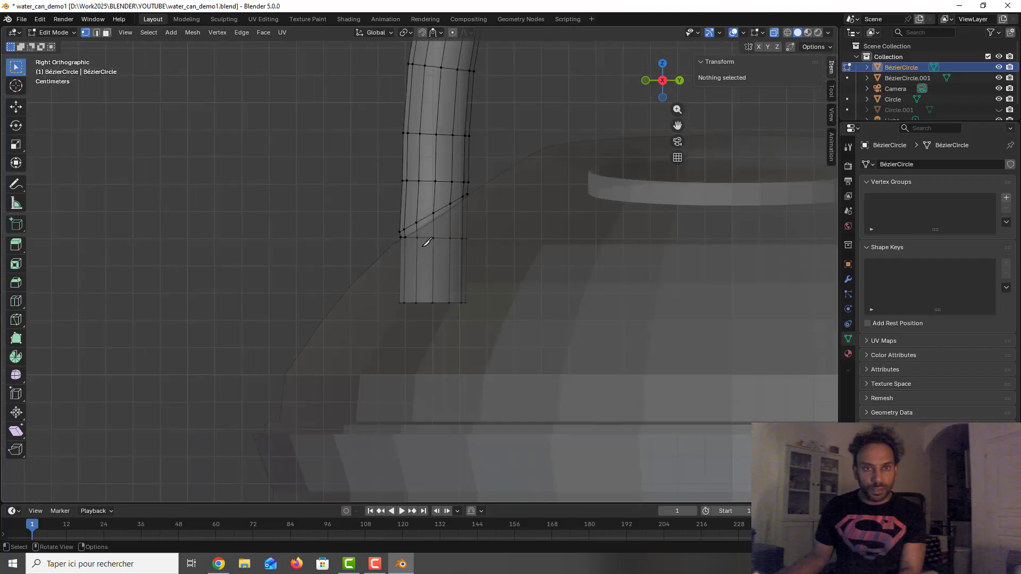
pyautogui.scroll(2, 432, 246)
pyautogui.moveTo(532, 352); pyautogui.dragTo(374, 214)
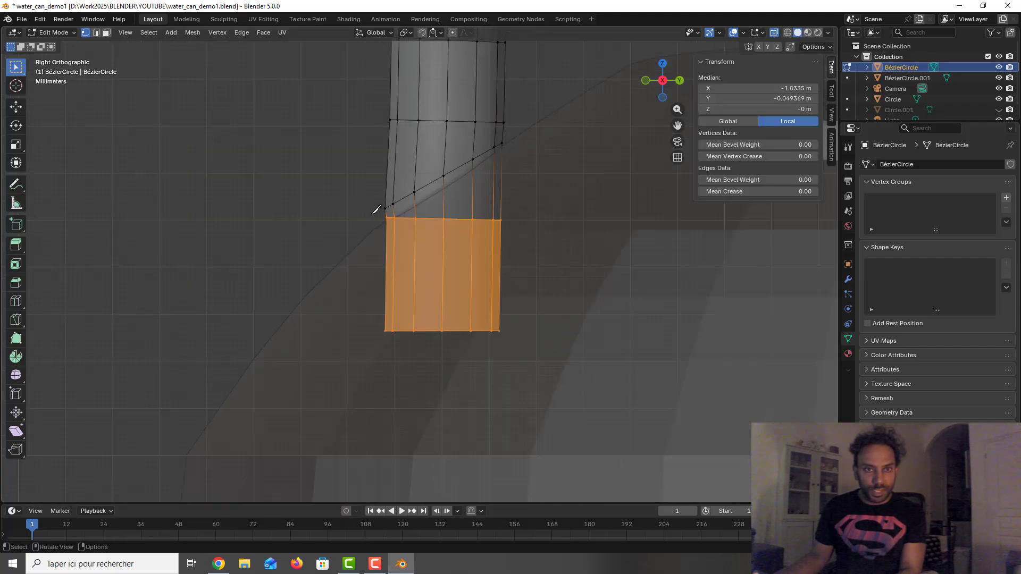
pyautogui.press('Delete')
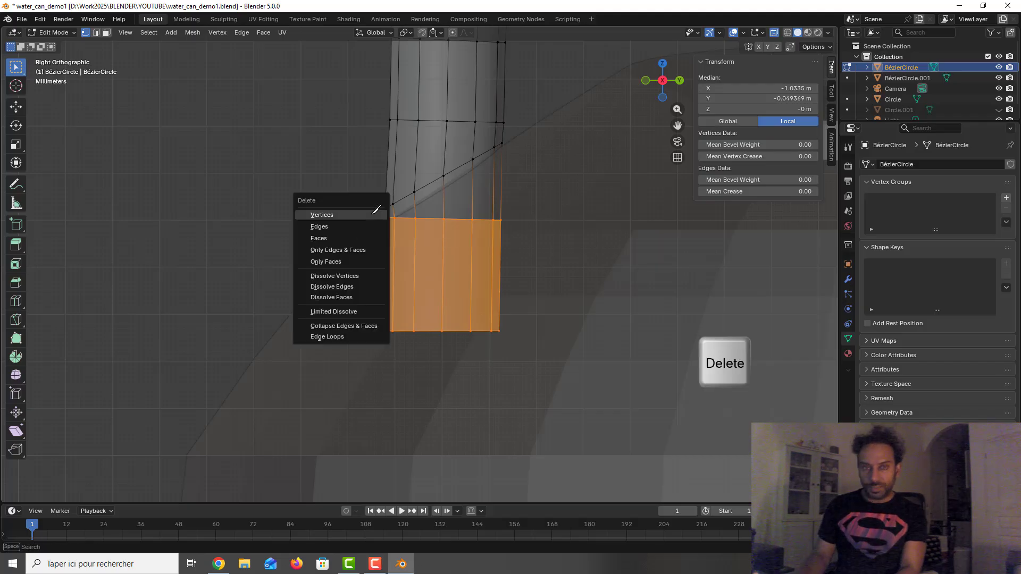
pyautogui.click(376, 209)
# Step: Move the vertices of the handle's slanted end slightly down to follow the can's shoulder outline, and save the file
pyautogui.moveTo(358, 167); pyautogui.dragTo(420, 232)
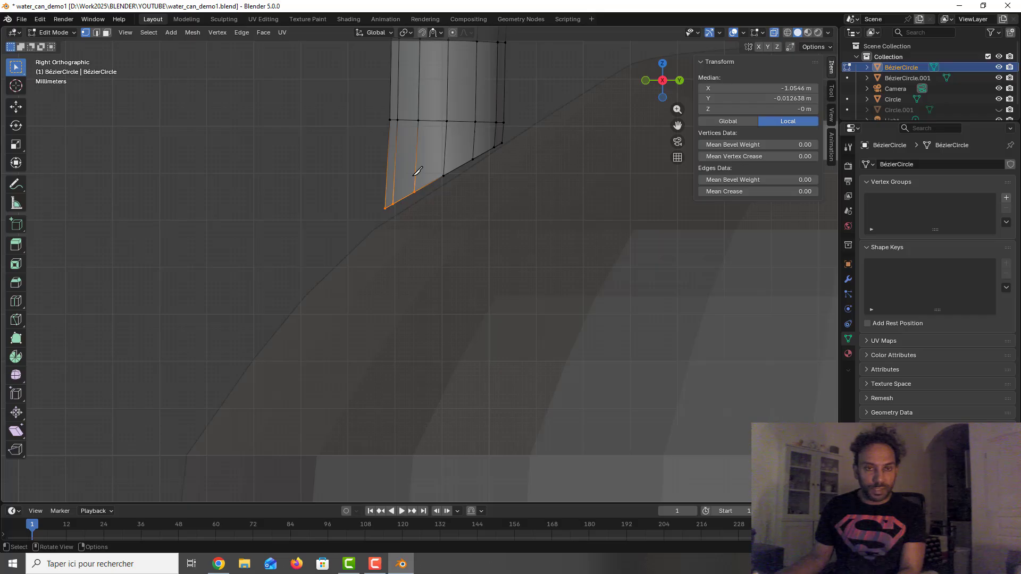
pyautogui.press('g')
pyautogui.click(441, 165)
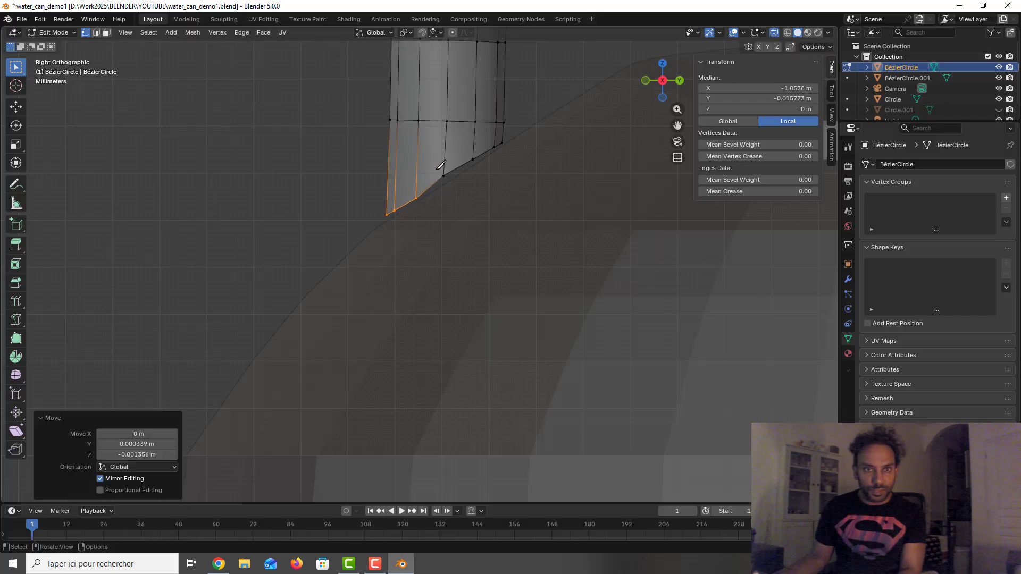
pyautogui.click(448, 172)
pyautogui.press('g')
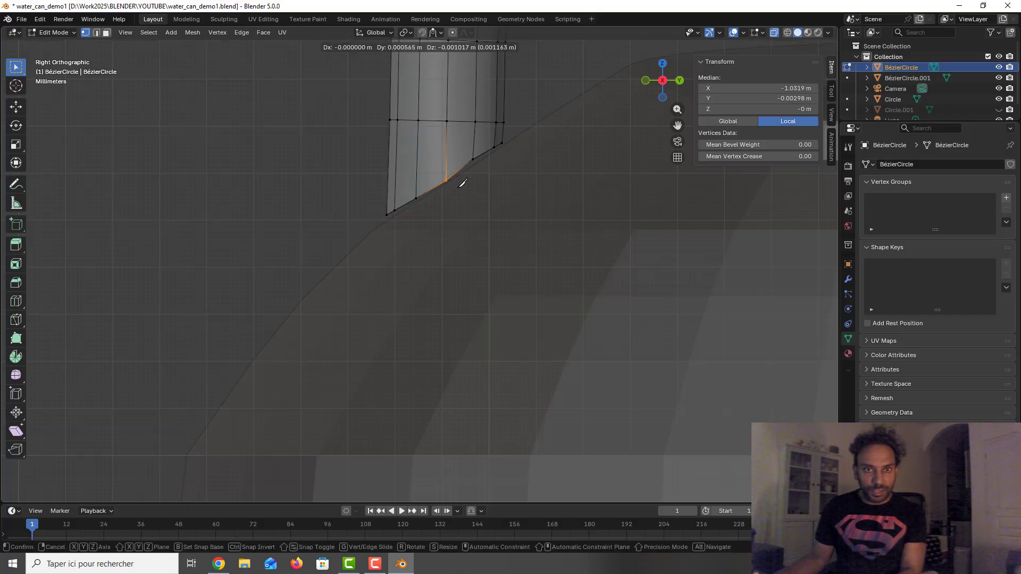
pyautogui.click(462, 182)
pyautogui.click(473, 157)
pyautogui.press('g')
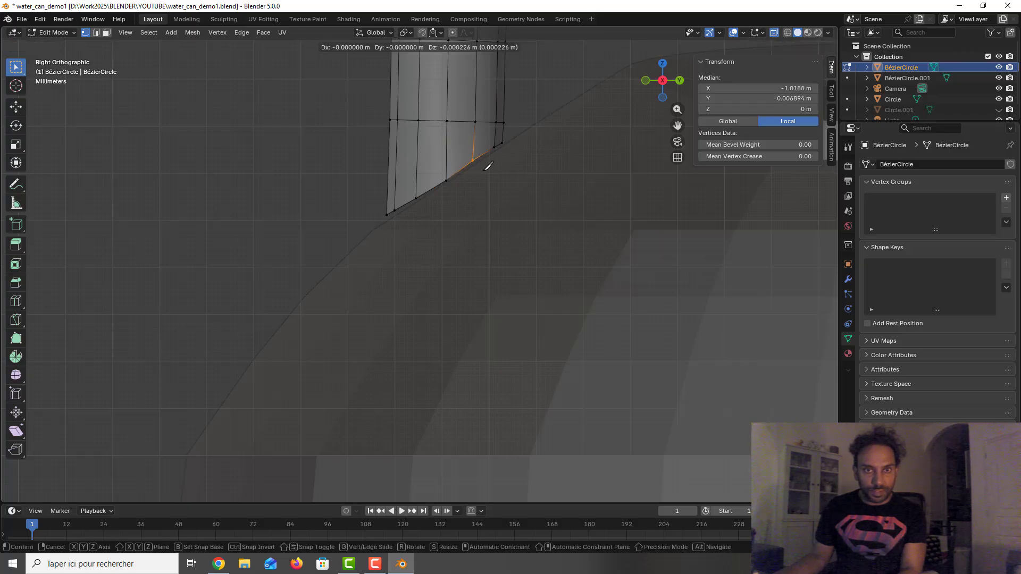
pyautogui.click(487, 166)
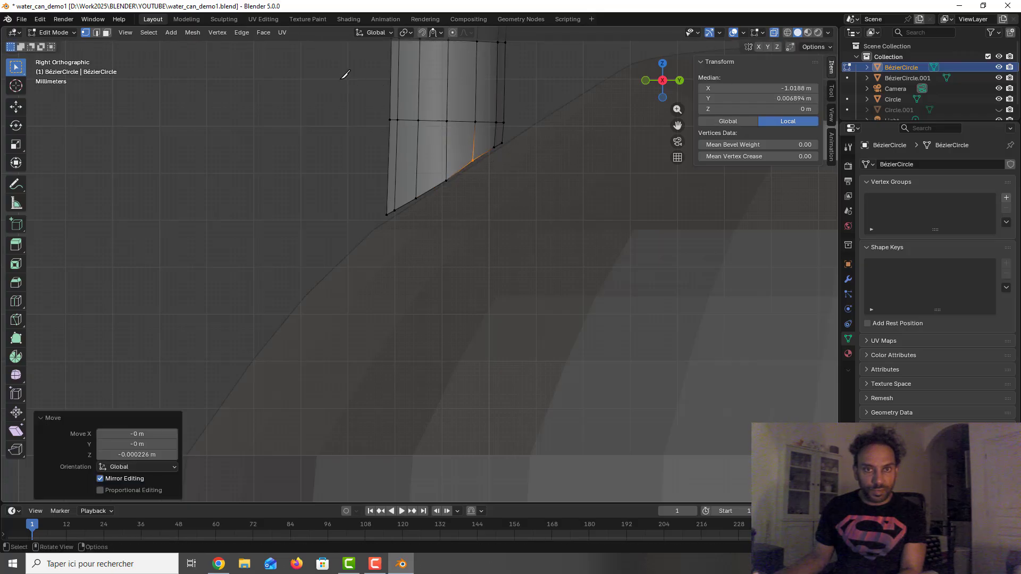
pyautogui.hotkey('ctrl', 's')
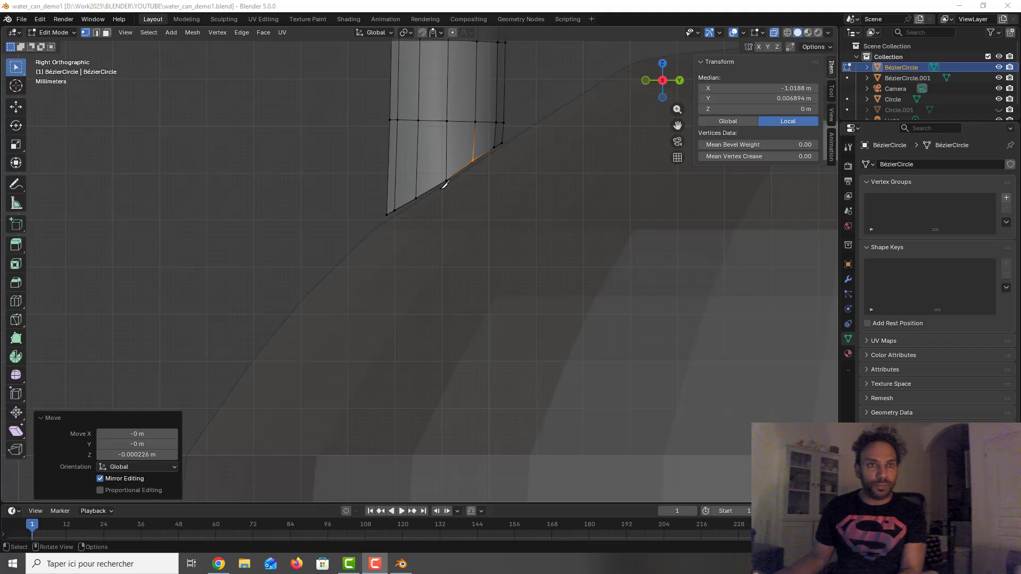
# Step: Move the handle's whole slanted end loop down about 0.004 m along Z into the can's shoulder, and leave Edit Mode
pyautogui.moveTo(446, 183); pyautogui.dragTo(467, 200, button='middle')
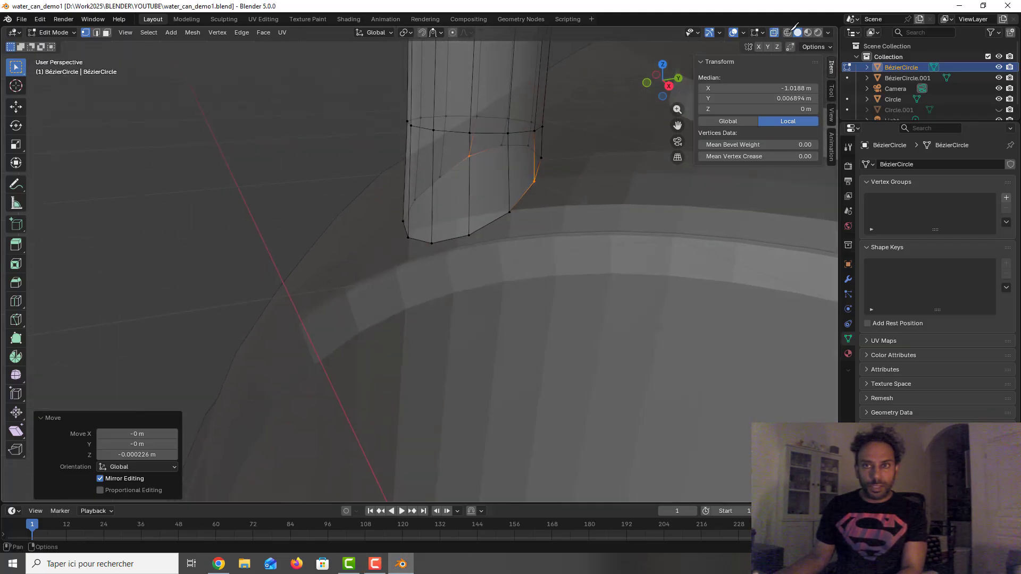
pyautogui.click(774, 32)
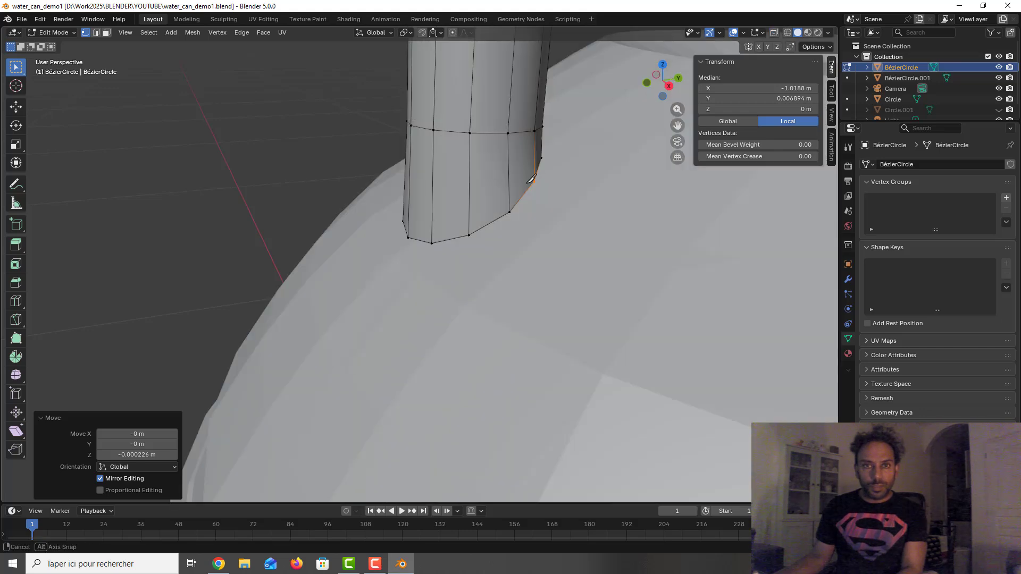
pyautogui.moveTo(529, 175); pyautogui.dragTo(506, 169, button='middle')
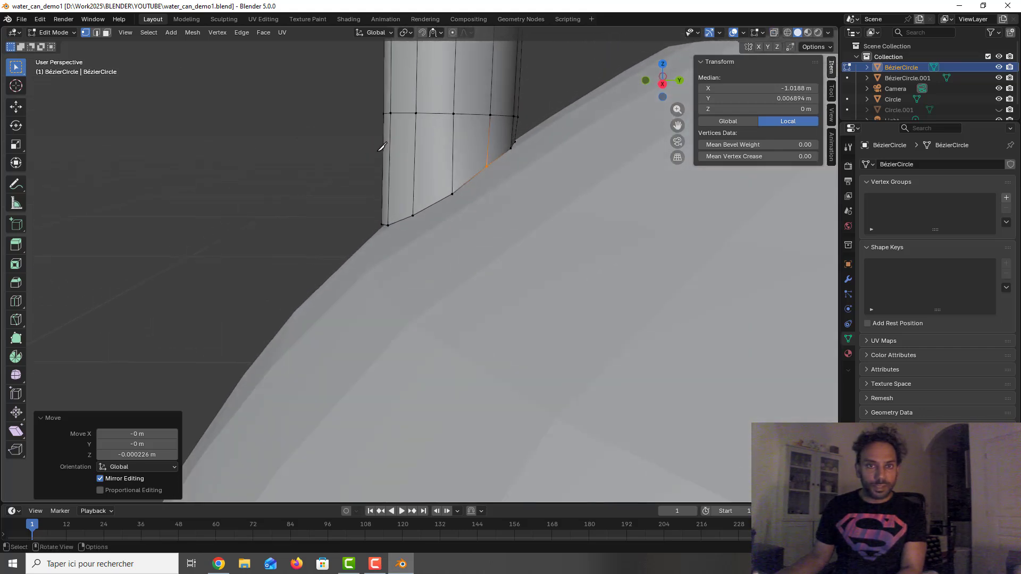
pyautogui.click(774, 32)
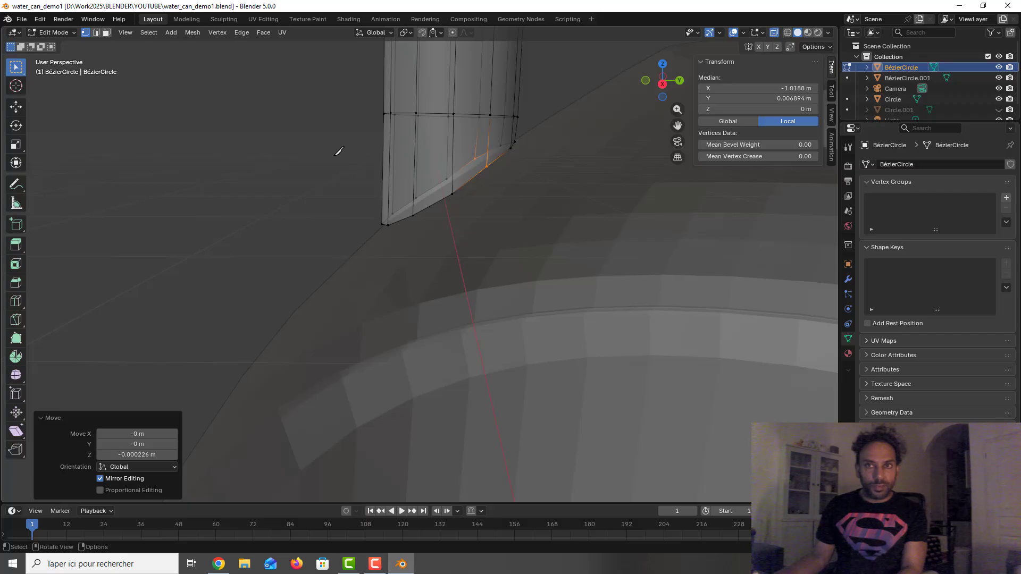
pyautogui.moveTo(336, 154); pyautogui.dragTo(512, 286)
pyautogui.moveTo(541, 206); pyautogui.dragTo(489, 137)
pyautogui.moveTo(551, 167); pyautogui.dragTo(489, 138)
pyautogui.moveTo(488, 138); pyautogui.dragTo(587, 112, button='middle')
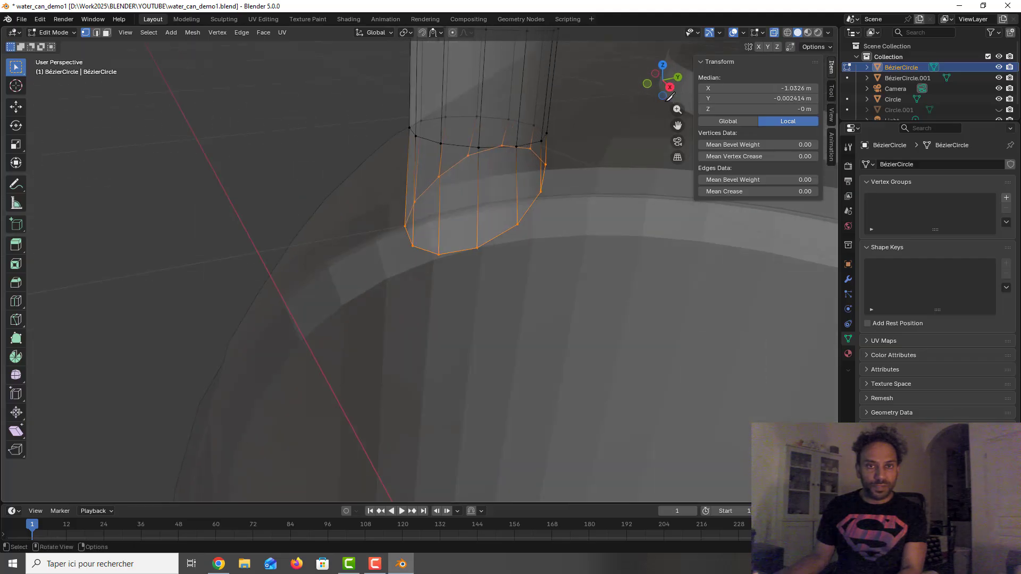
pyautogui.click(774, 33)
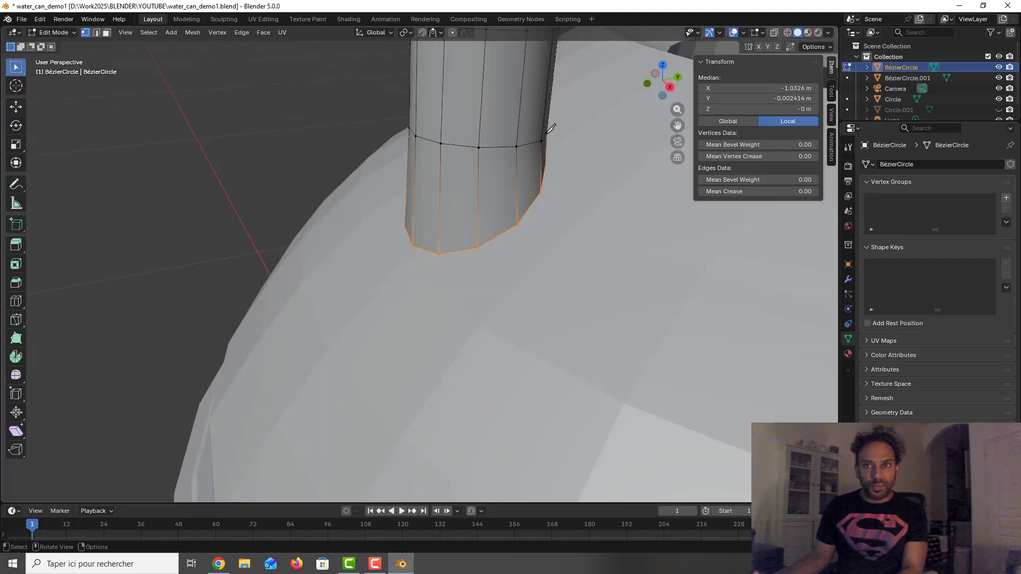
pyautogui.press('g')
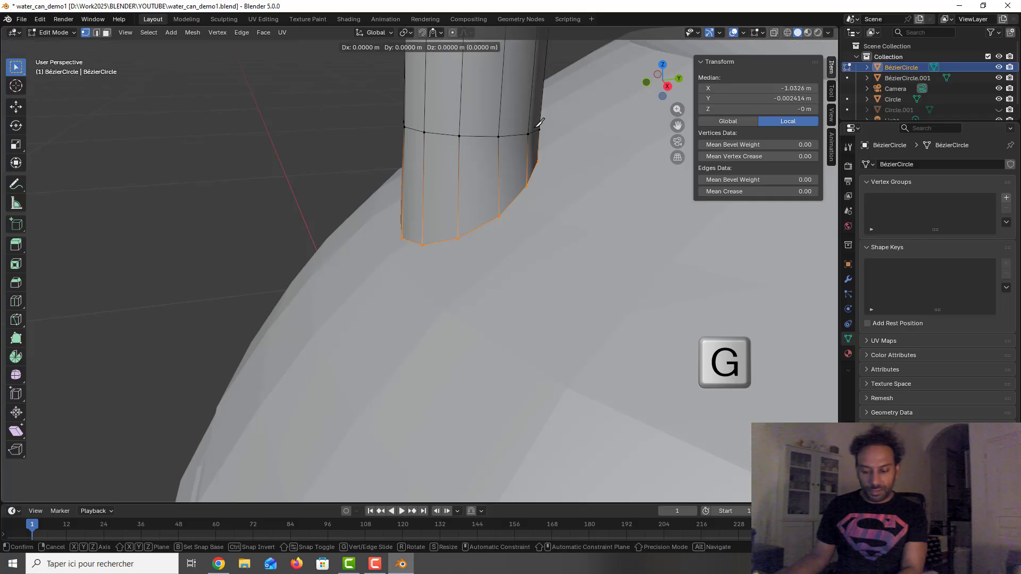
pyautogui.press('z')
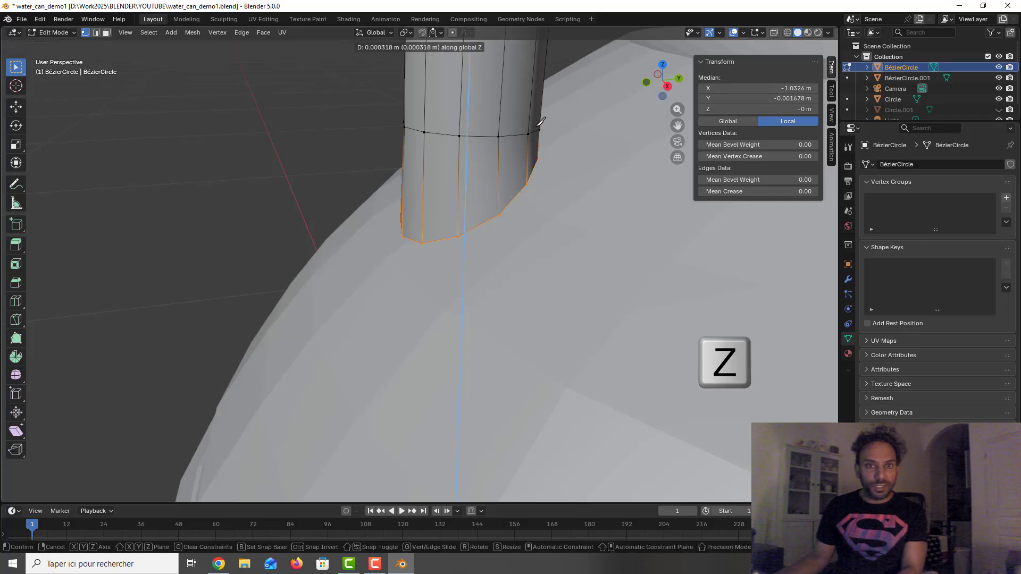
pyautogui.click(543, 143)
pyautogui.scroll(-1, 545, 153)
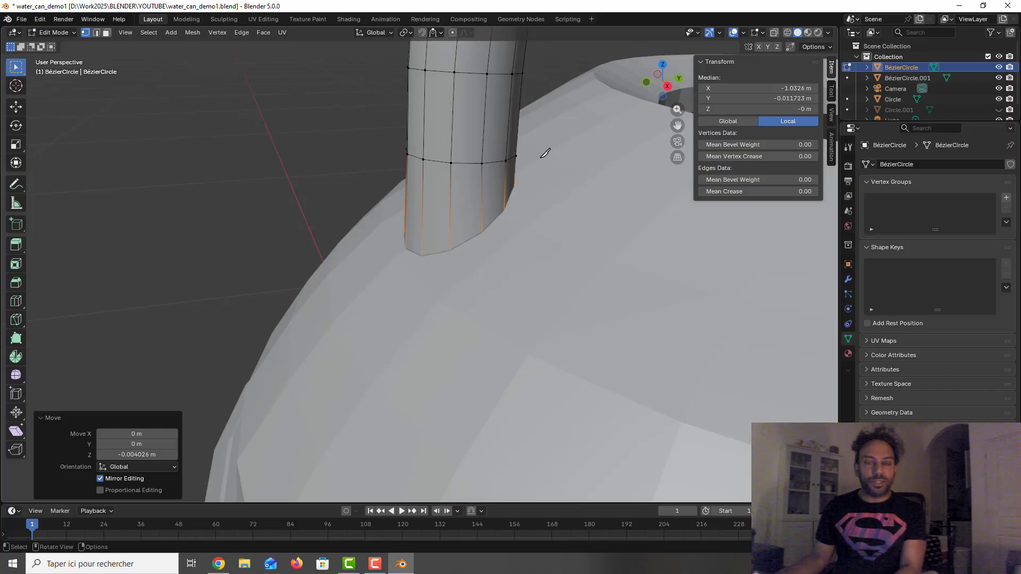
pyautogui.press('Tab')
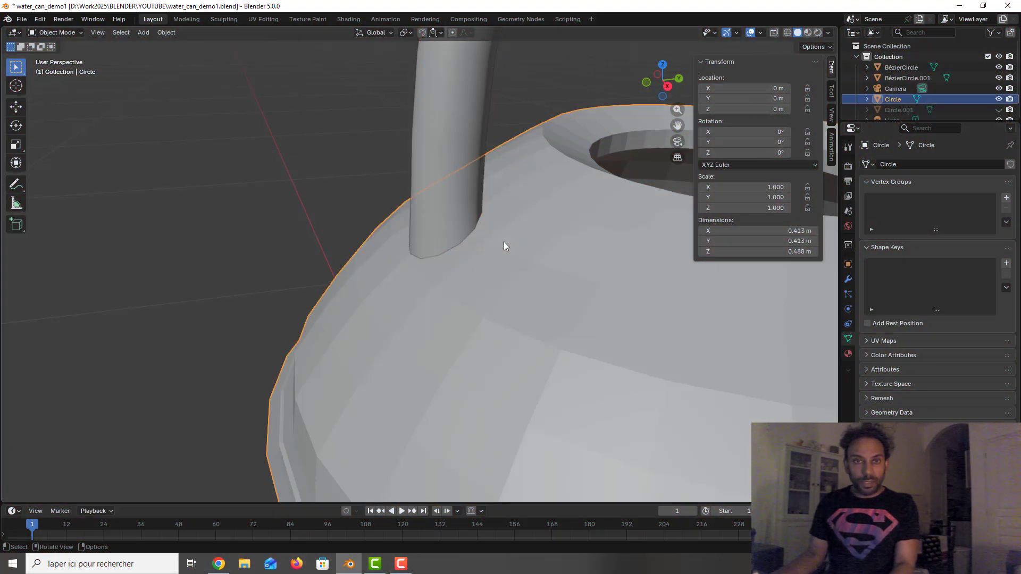
# Step: Edit the can body's mesh and add one edge loop around the shoulder near the handle's base, with a slide factor of 0.011
pyautogui.press('Tab')
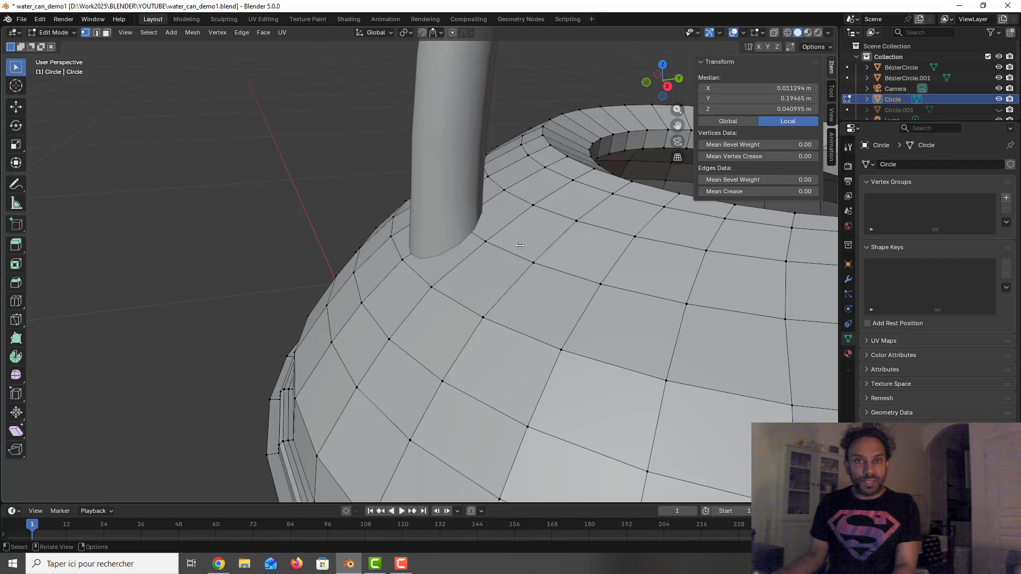
pyautogui.moveTo(520, 245); pyautogui.dragTo(550, 256, button='middle')
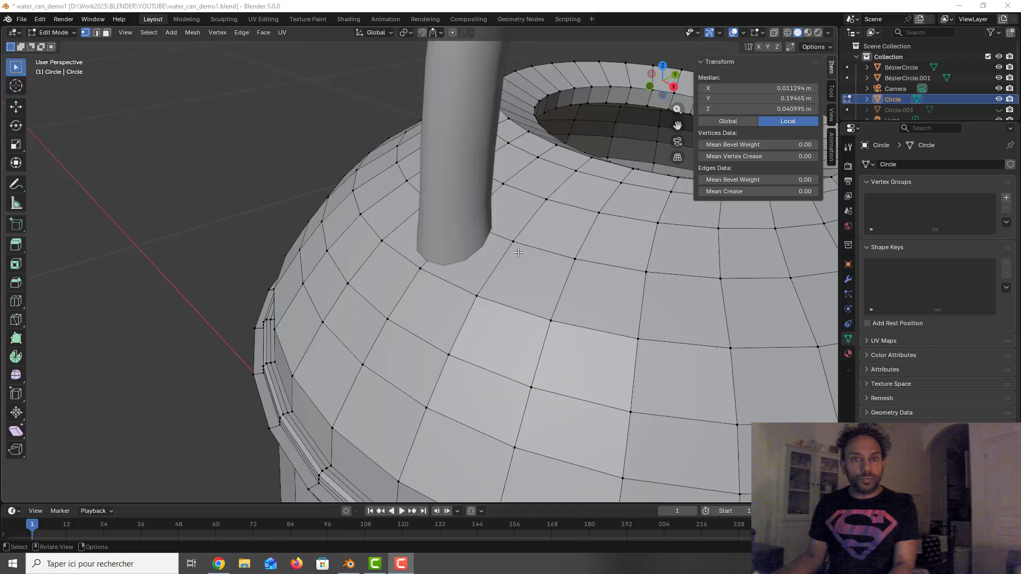
pyautogui.scroll(-1, 518, 252)
pyautogui.hotkey('ctrl', 'r')
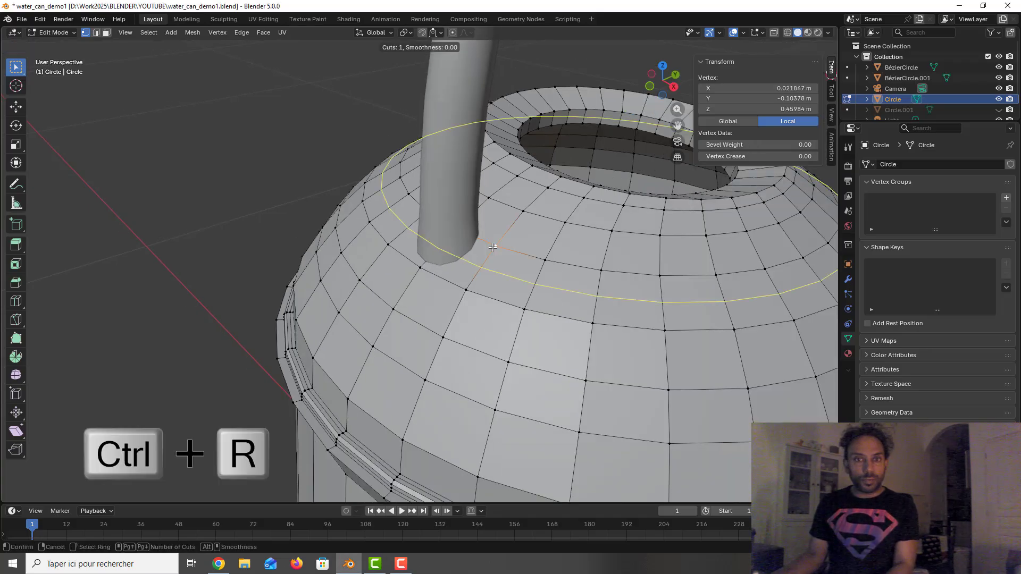
pyautogui.click(493, 247)
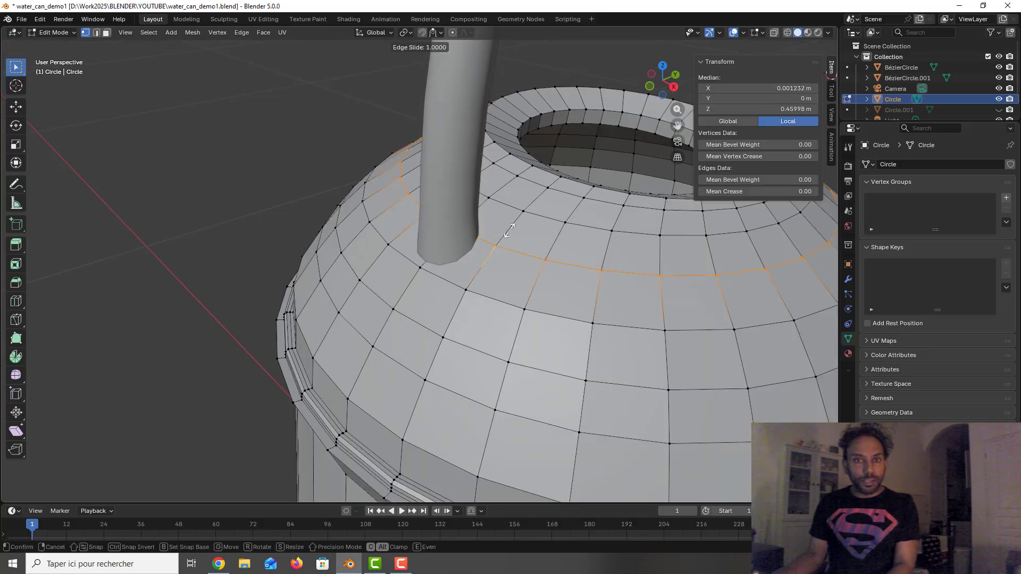
pyautogui.click(502, 235)
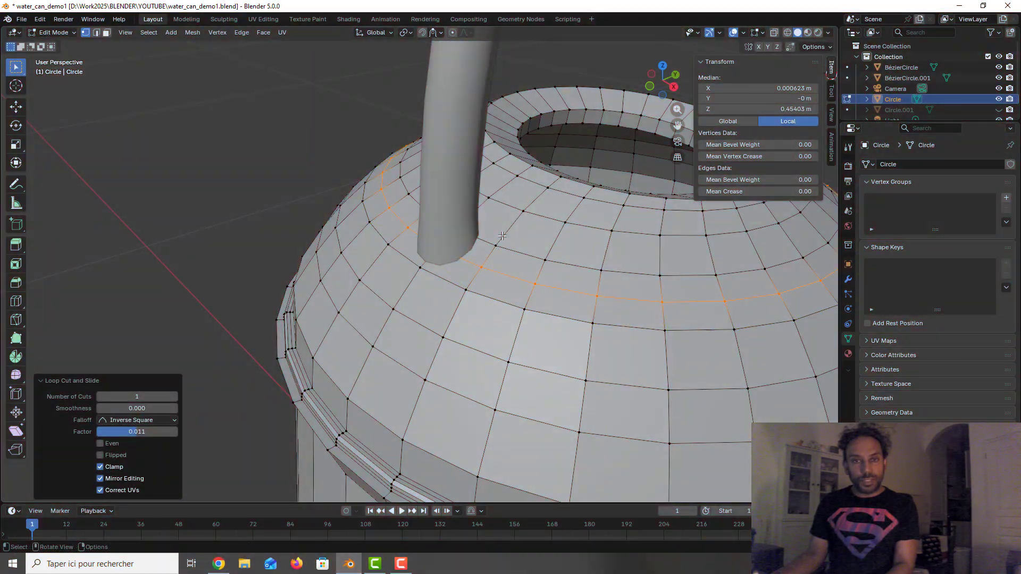
pyautogui.press('F9')
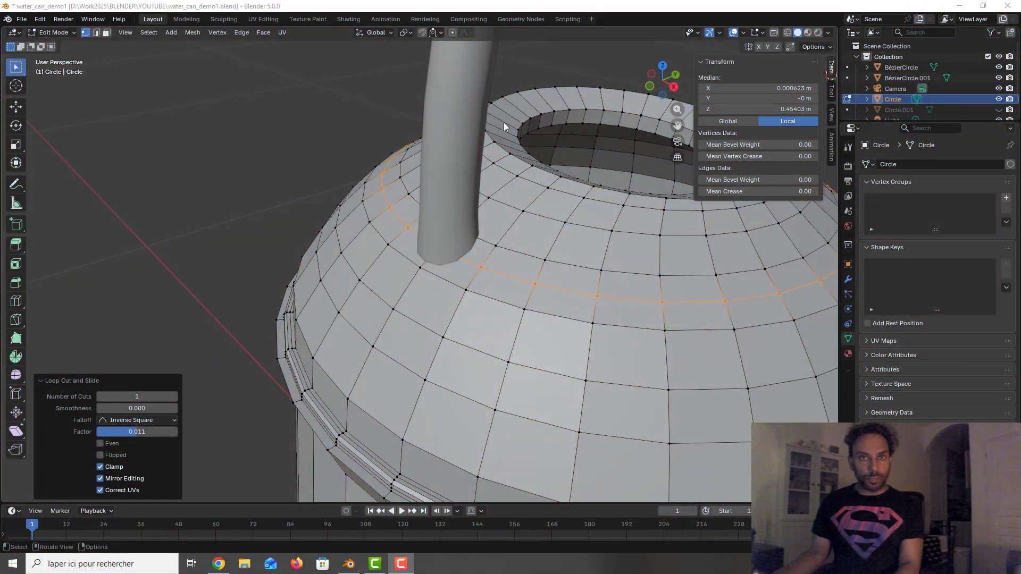
pyautogui.click(317, 190)
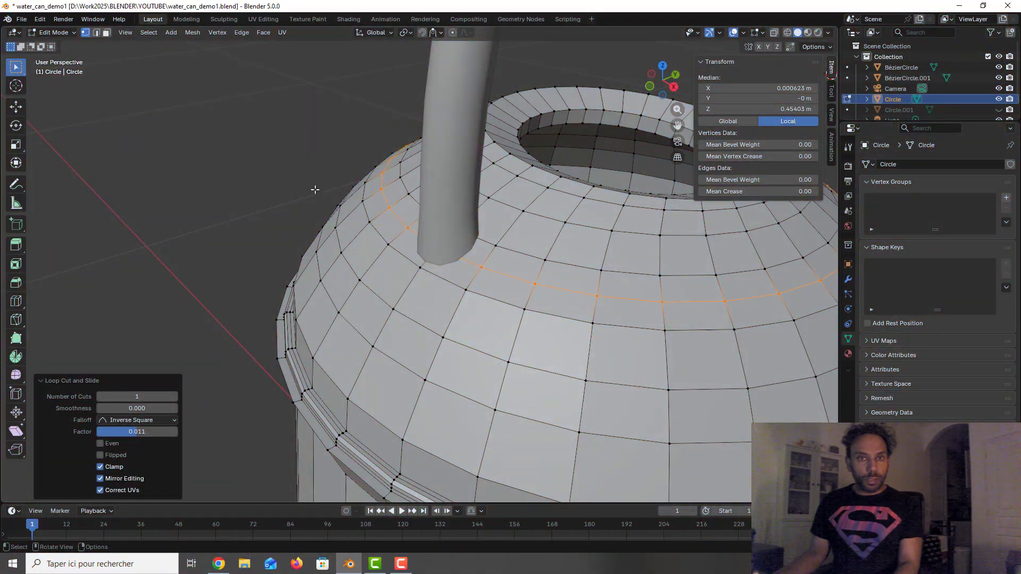
# Step: Add a second edge loop around the can's shoulder in the ring just above, with an edge slide of -0.0992
pyautogui.hotkey('ctrl', 'r')
pyautogui.click(513, 227)
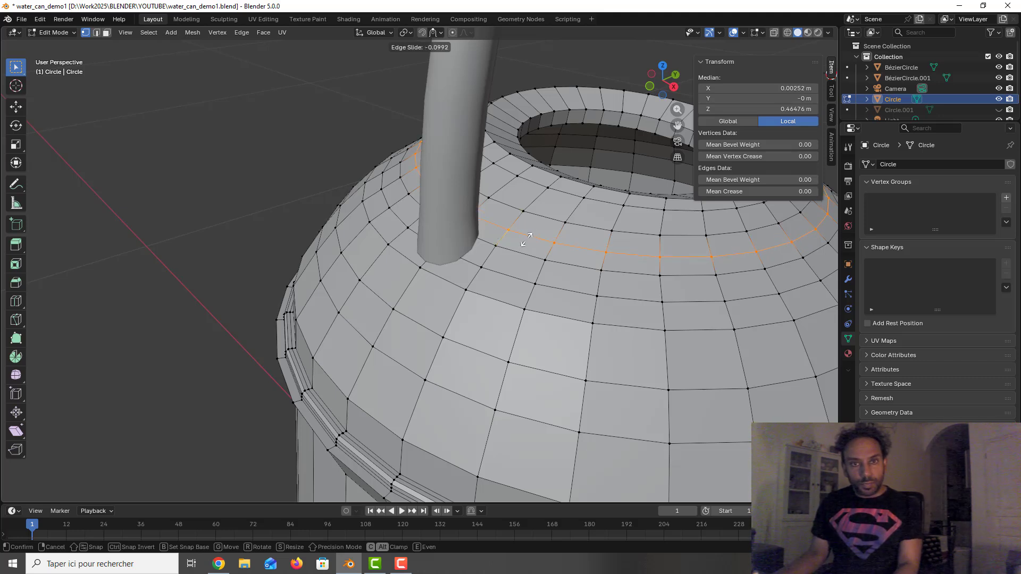
pyautogui.click(526, 240)
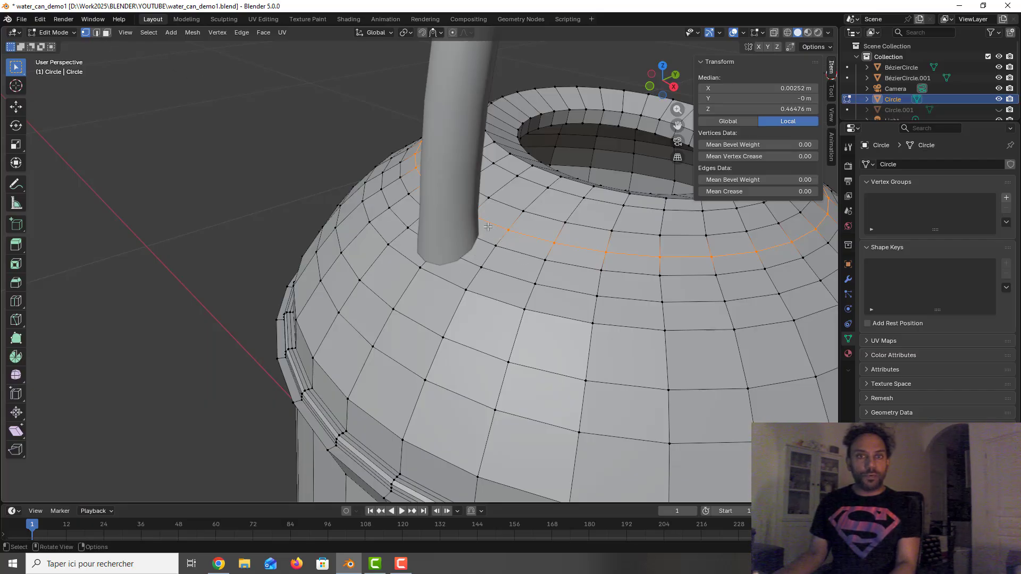
pyautogui.click(511, 110)
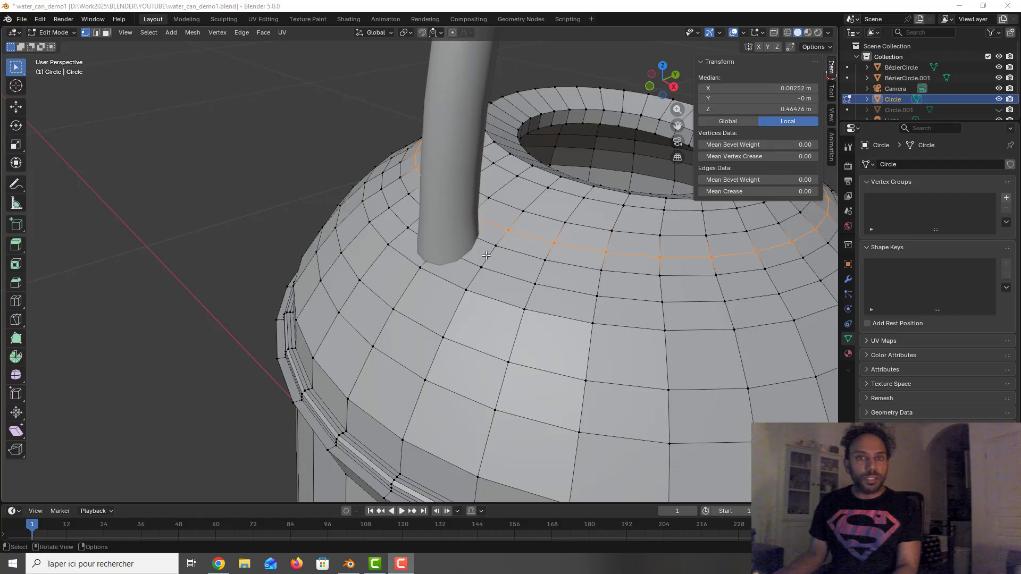
# Step: In face selection mode, select the can's shoulder faces around the visible front and +X side of the handle's base
pyautogui.click(106, 32)
pyautogui.click(500, 215)
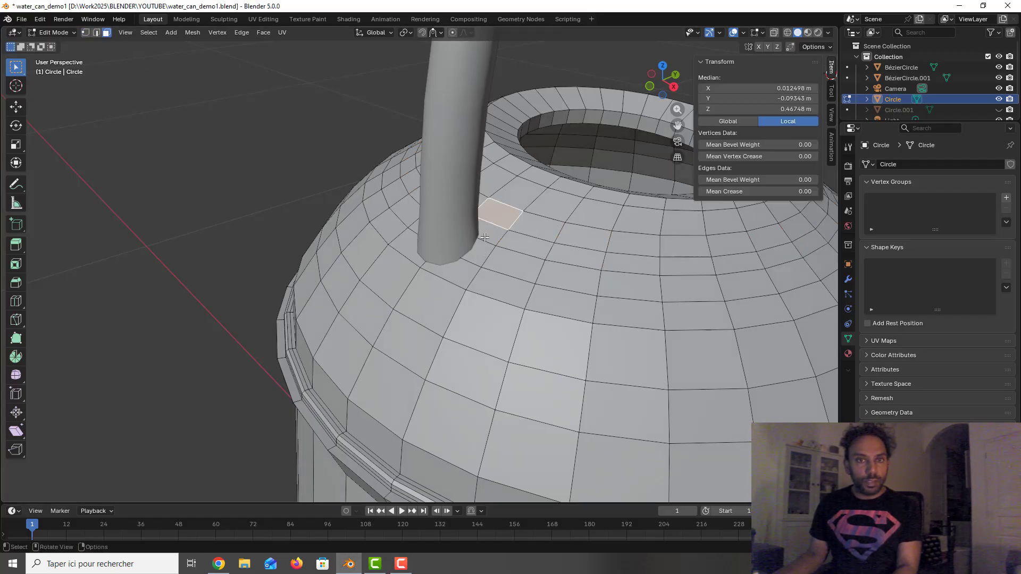
pyautogui.keyDown('shift'); pyautogui.click(465, 262); pyautogui.keyUp('shift')
pyautogui.keyDown('shift'); pyautogui.click(451, 274); pyautogui.keyUp('shift')
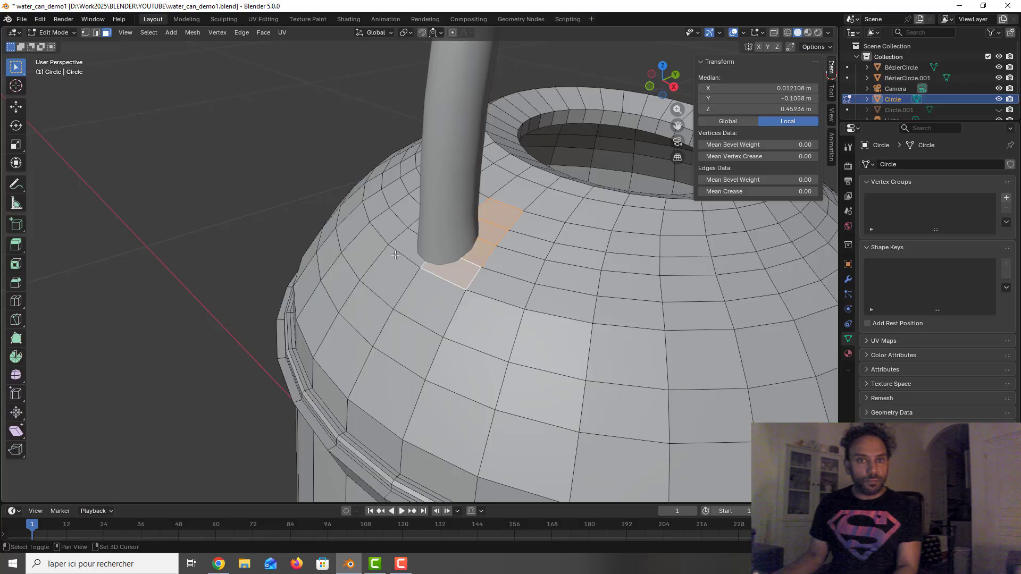
pyautogui.click(412, 242)
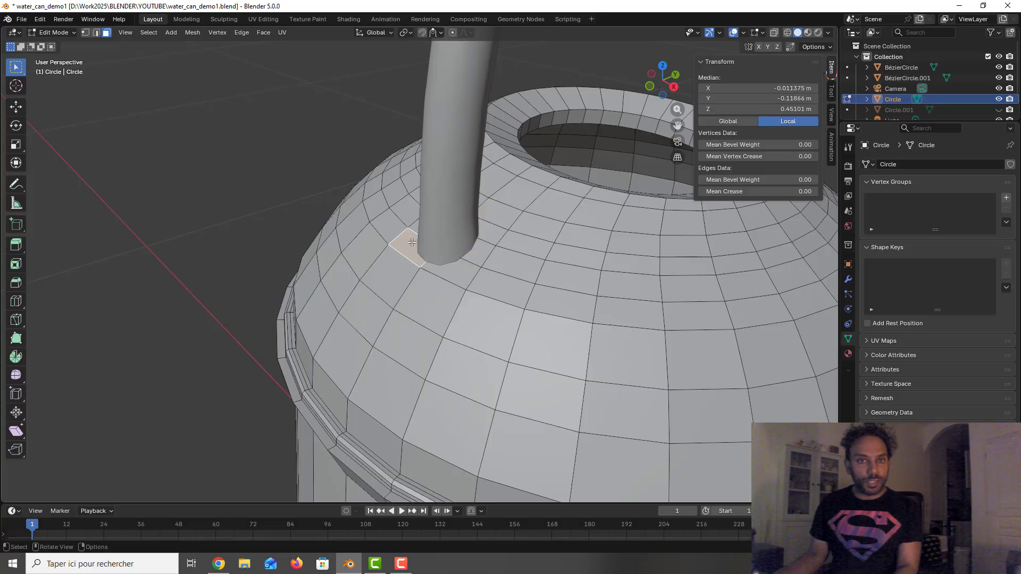
pyautogui.keyDown('shift'); pyautogui.click(450, 272); pyautogui.keyUp('shift')
pyautogui.keyDown('shift'); pyautogui.click(477, 254); pyautogui.keyUp('shift')
pyautogui.keyDown('shift'); pyautogui.click(500, 219); pyautogui.keyUp('shift')
pyautogui.keyDown('shift'); pyautogui.click(497, 209); pyautogui.keyUp('shift')
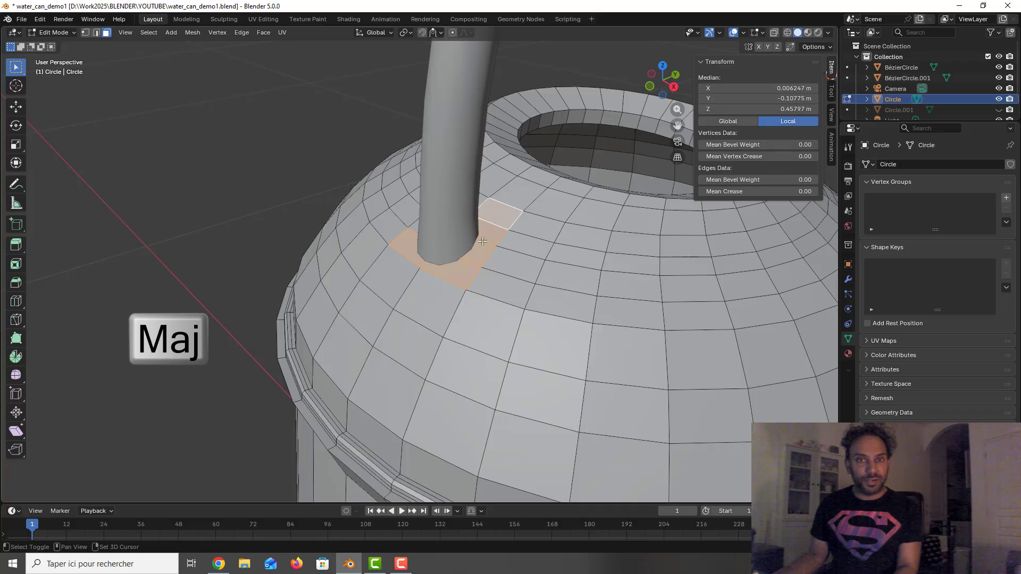
# Step: Add the remaining shoulder faces on the -X side of the handle's base to the selection using X-ray, and turn X-ray off
pyautogui.moveTo(497, 209); pyautogui.dragTo(429, 207, button='middle')
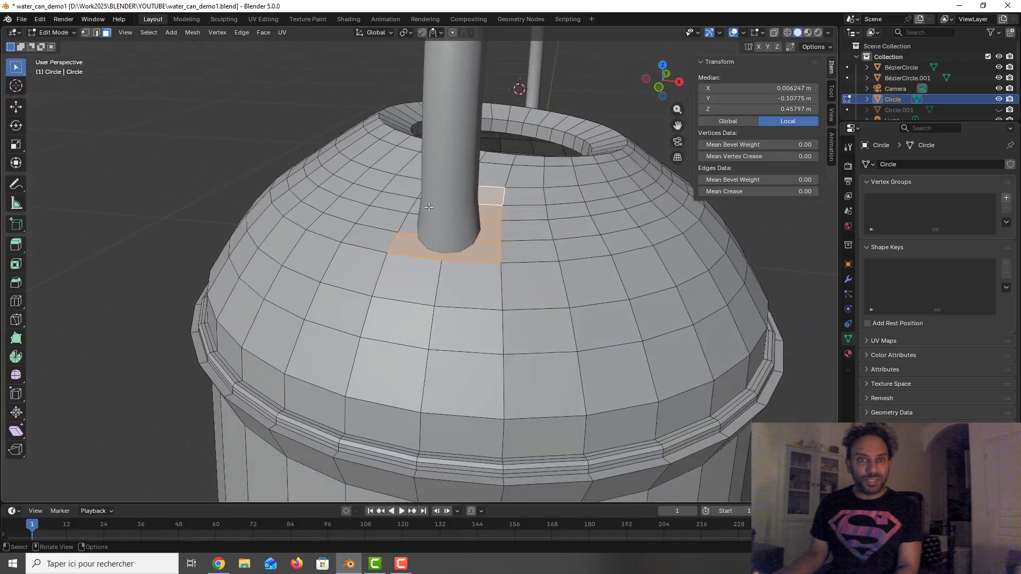
pyautogui.hotkey('alt', 'z')
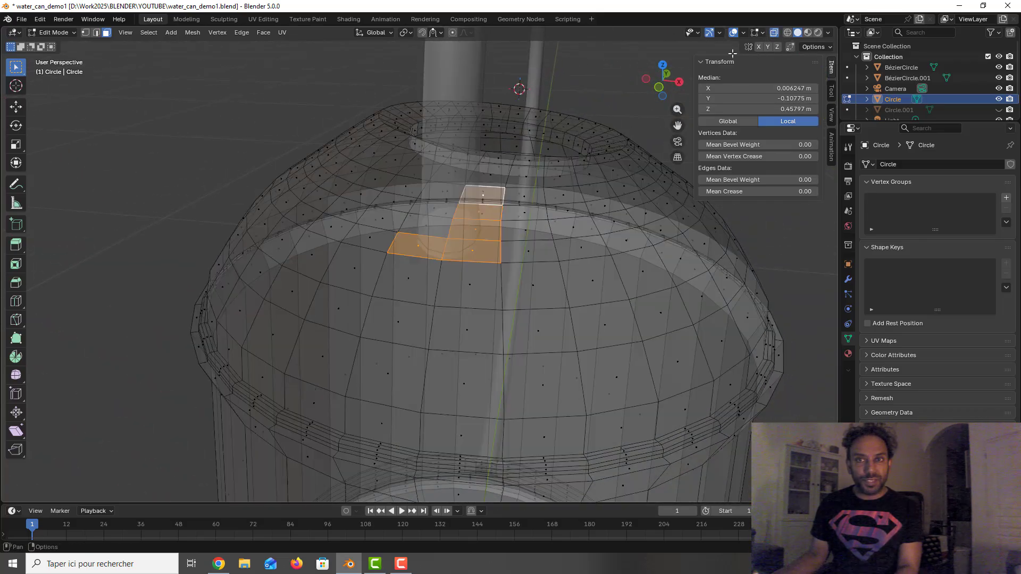
pyautogui.keyDown('shift'); pyautogui.click(421, 215); pyautogui.keyUp('shift')
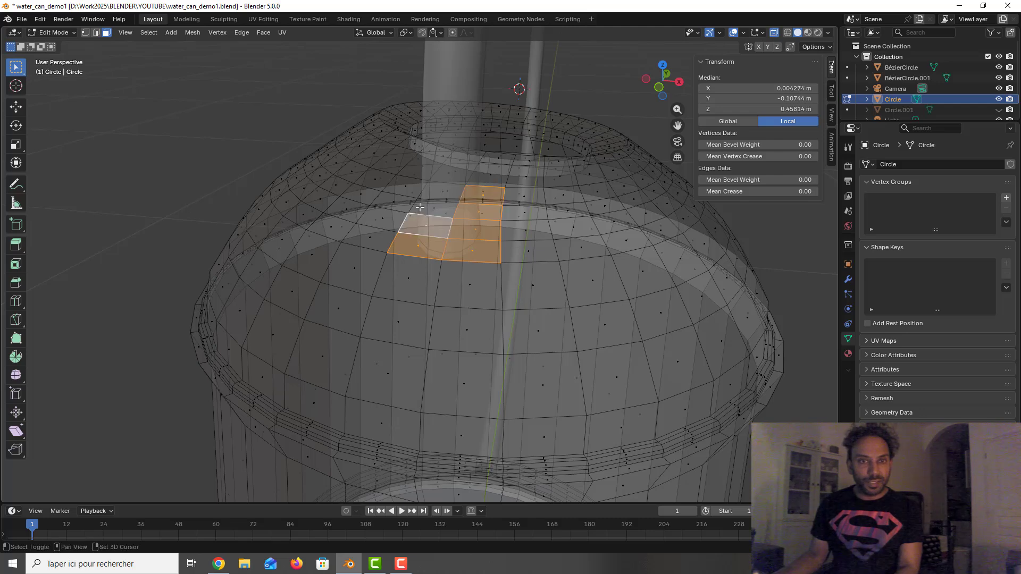
pyautogui.moveTo(420, 207); pyautogui.dragTo(441, 214, button='middle')
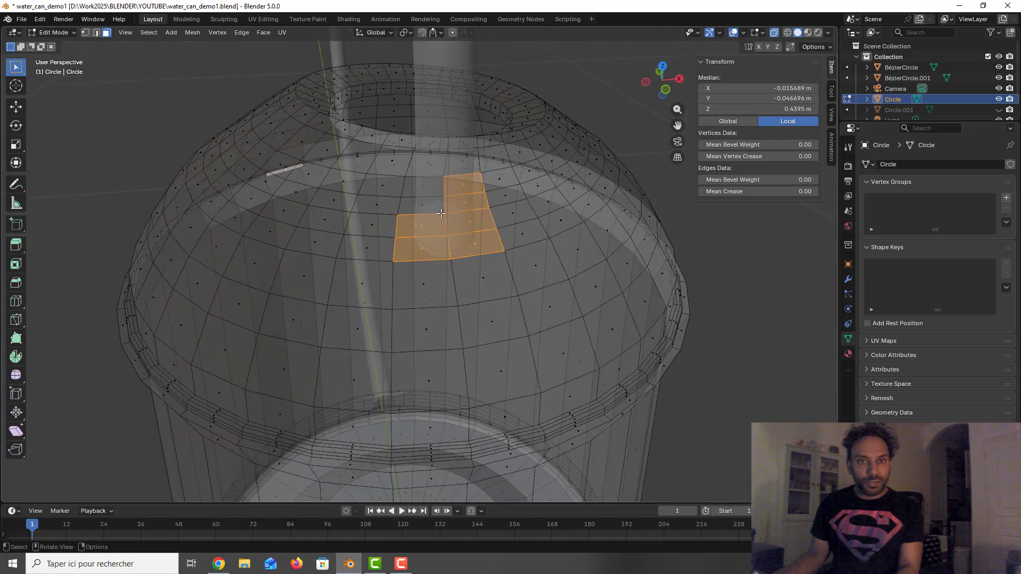
pyautogui.keyDown('shift'); pyautogui.click(413, 193); pyautogui.keyUp('shift')
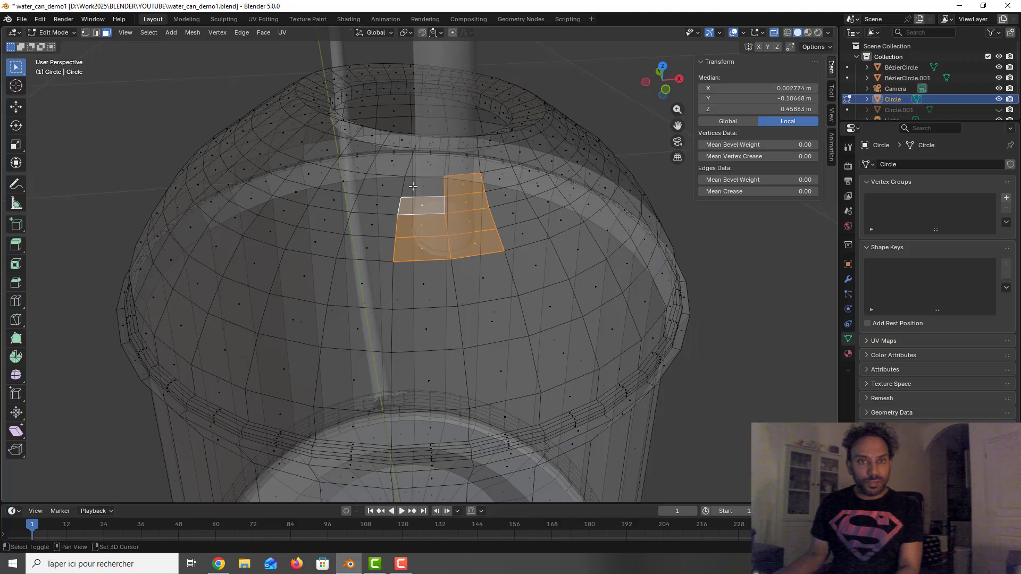
pyautogui.keyDown('shift'); pyautogui.click(413, 186); pyautogui.keyUp('shift')
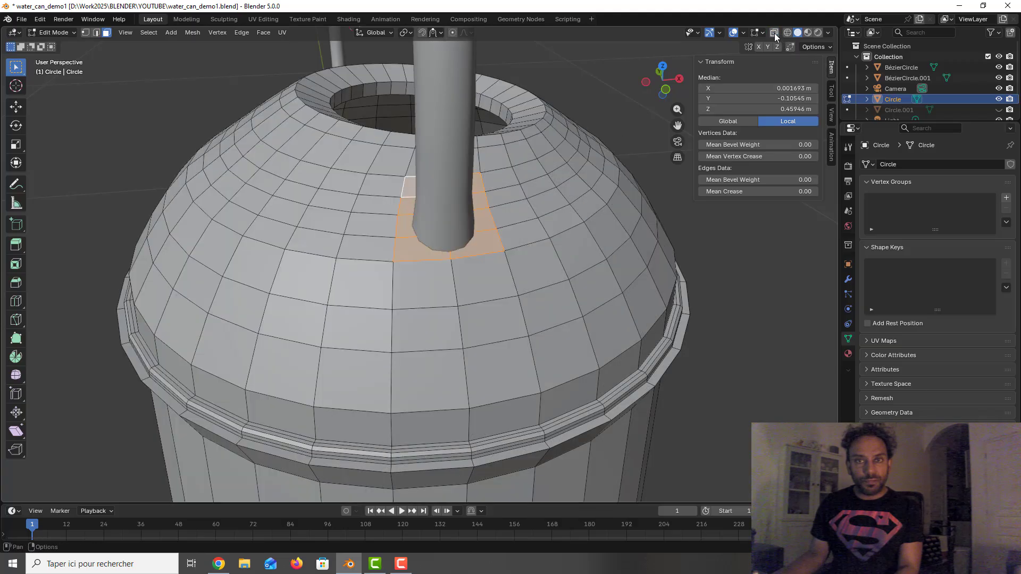
pyautogui.click(774, 33)
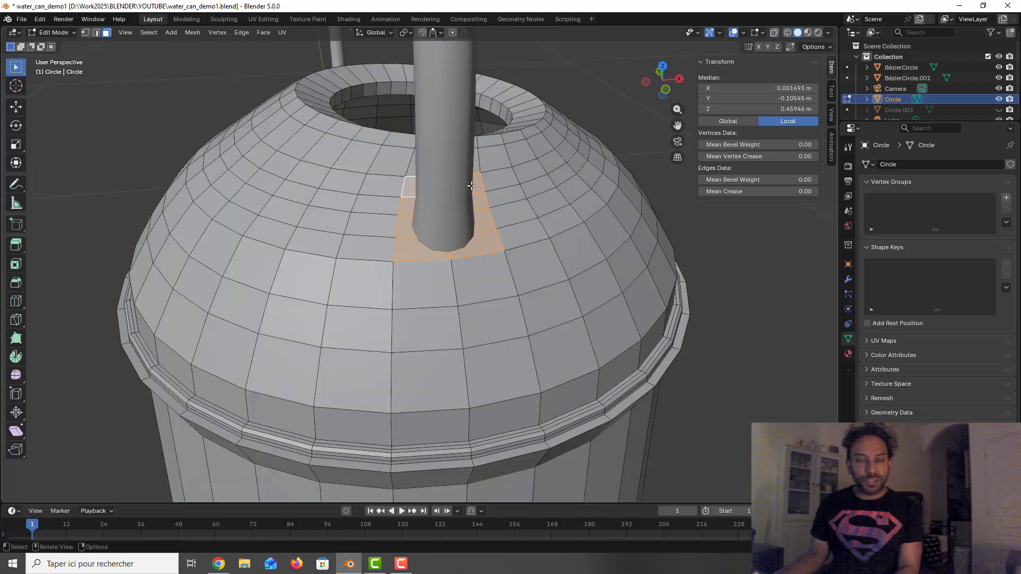
# Step: Inset the selected faces around the handle's base with a thickness of about 0.003 m
pyautogui.moveTo(471, 186); pyautogui.dragTo(501, 214, button='middle')
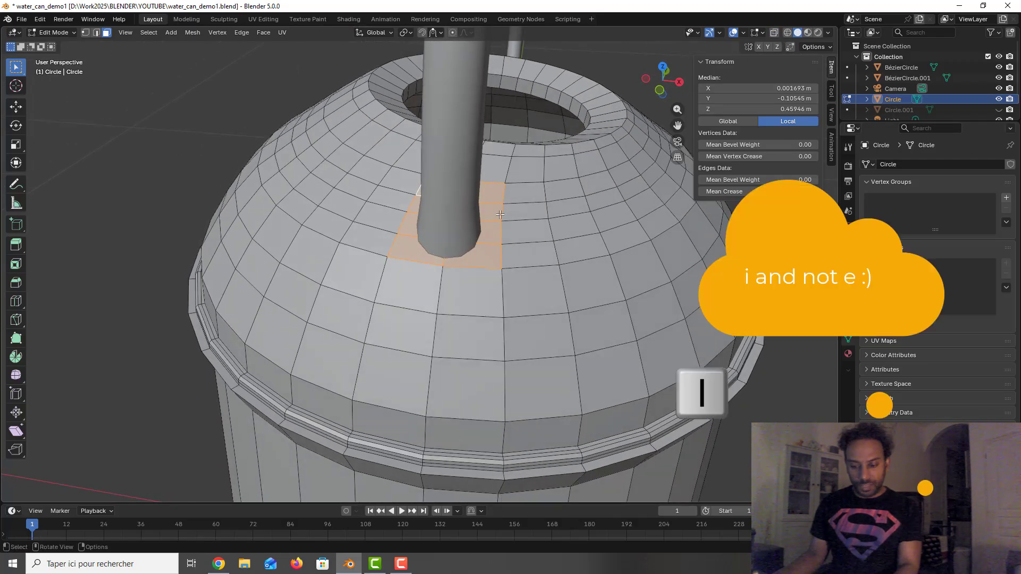
pyautogui.press('i')
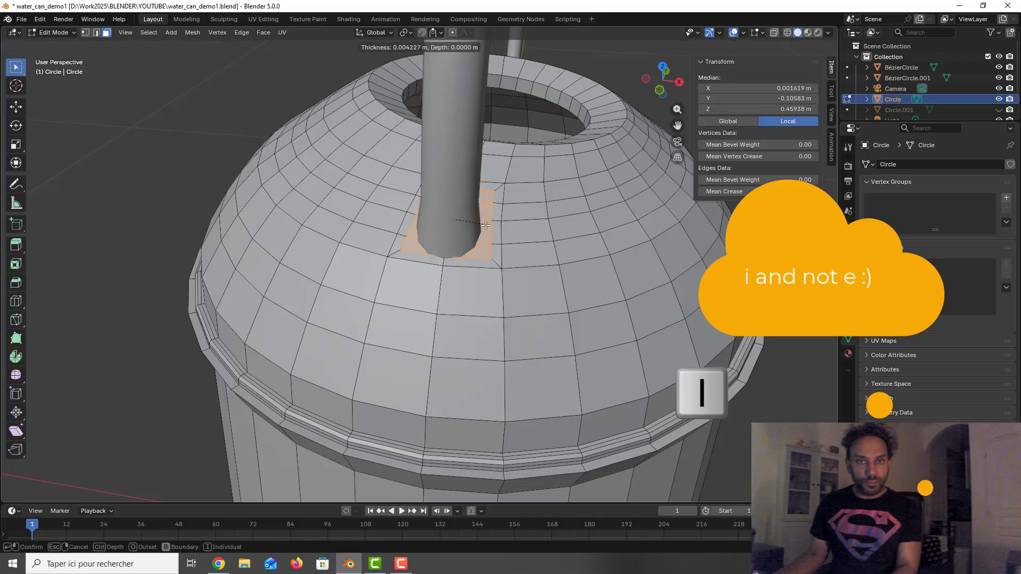
pyautogui.click(486, 225)
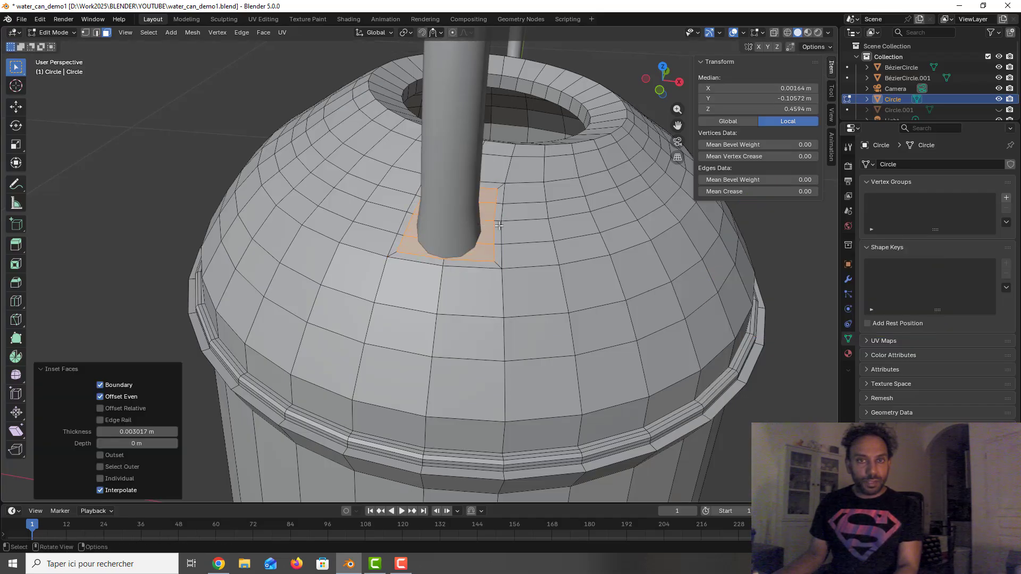
# Step: In vertex selection mode, move the upper and lower corner vertices of the inset's +X side inward toward the handle's outline
pyautogui.click(86, 33)
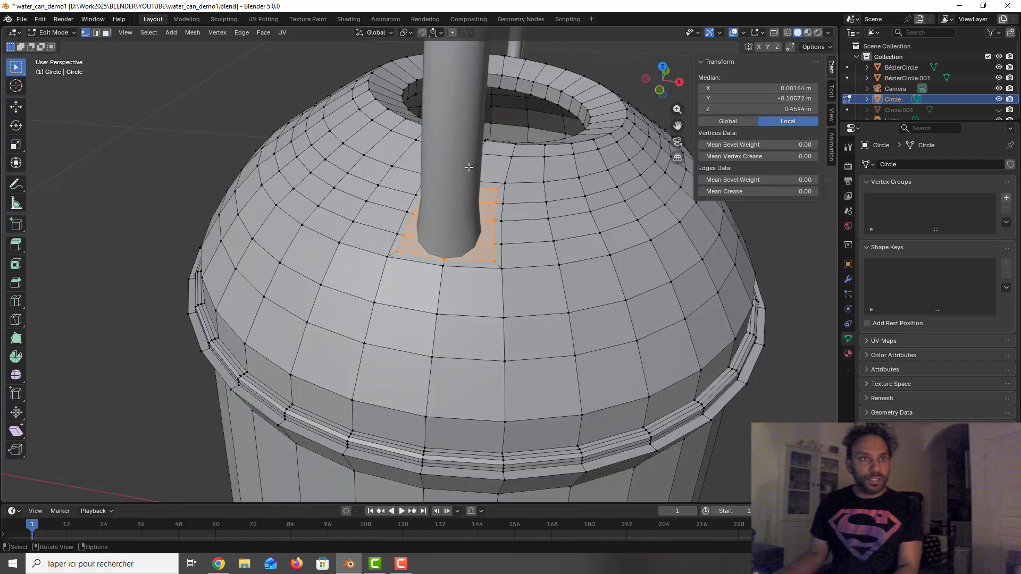
pyautogui.click(494, 187)
pyautogui.scroll(3, 497, 189)
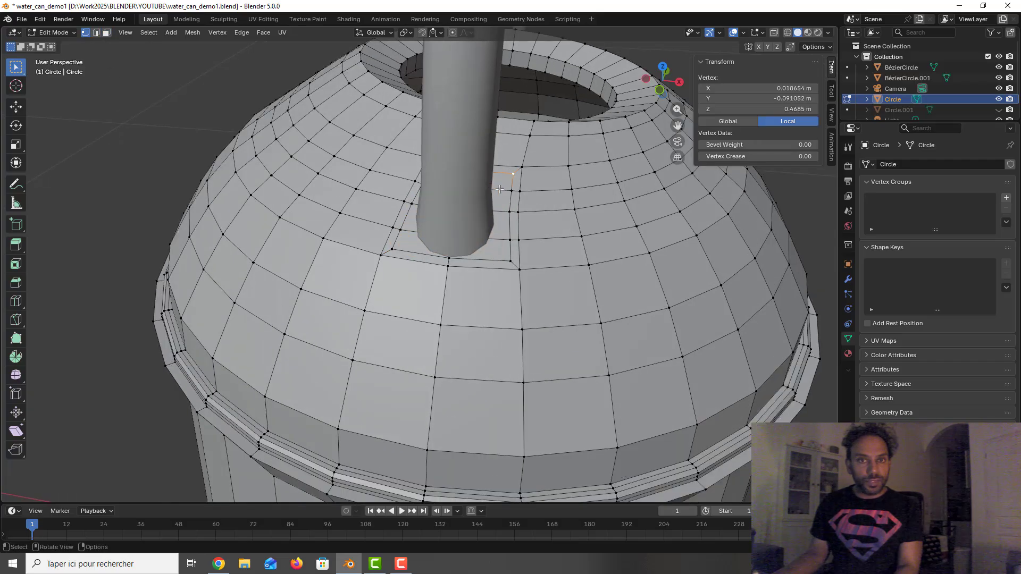
pyautogui.press('g')
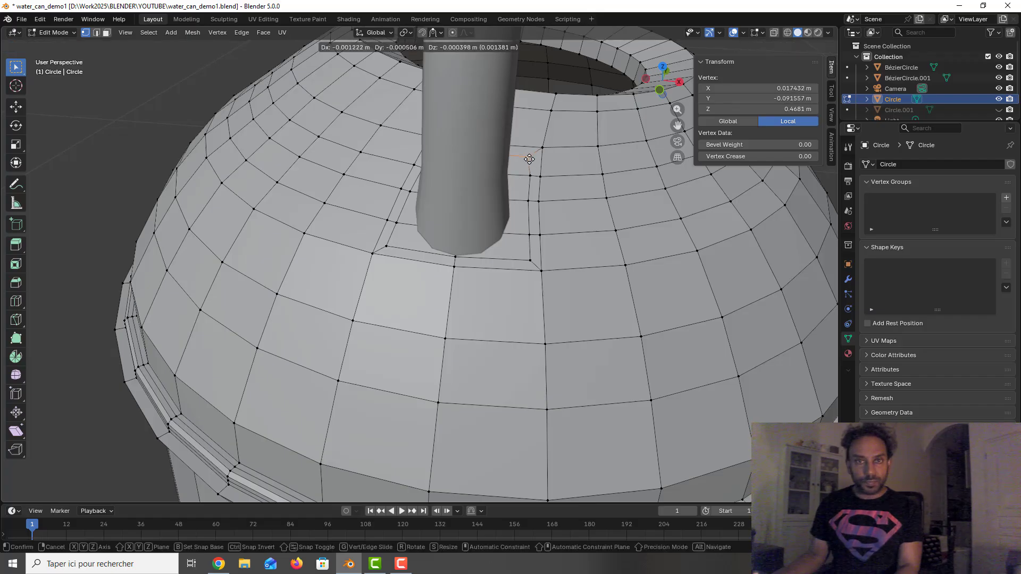
pyautogui.click(522, 163)
pyautogui.press('g')
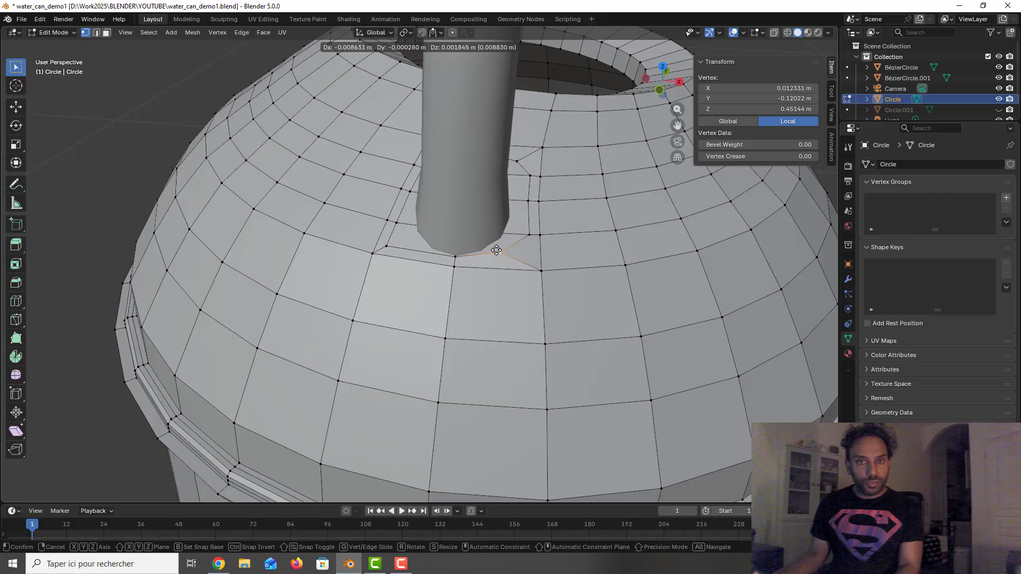
pyautogui.click(496, 247)
# Step: Move the three inset vertices between the +X side corners toward the handle, about 0.004, 0.002 and 0.002 m from lowest to highest
pyautogui.click(532, 233)
pyautogui.press('g')
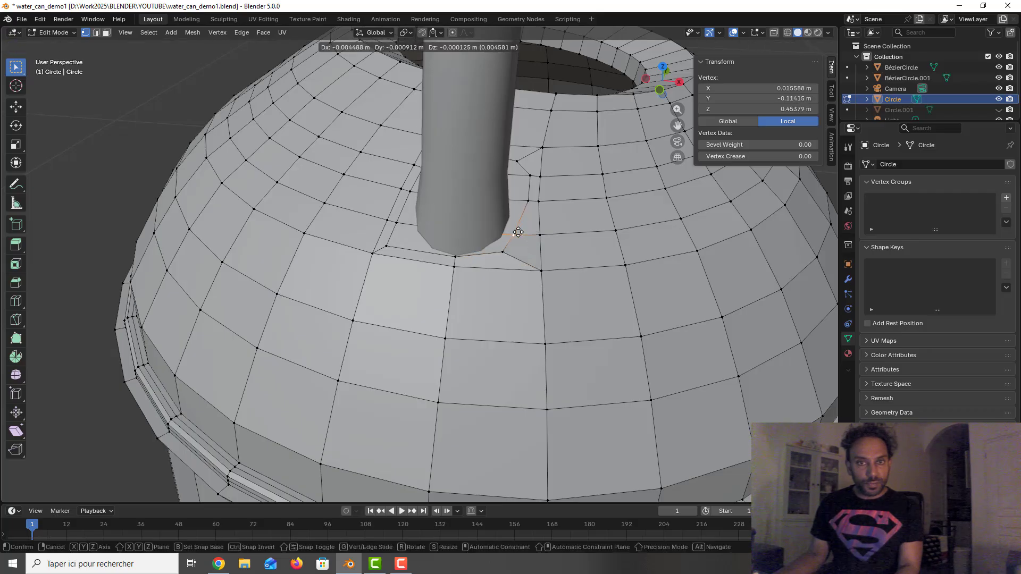
pyautogui.click(526, 220)
pyautogui.press('g')
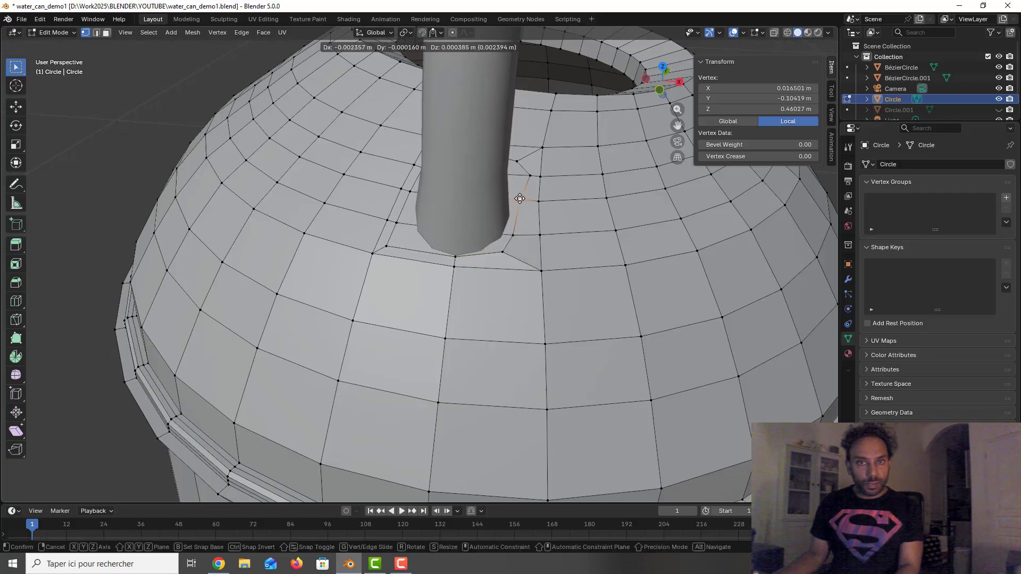
pyautogui.click(520, 198)
pyautogui.click(526, 174)
pyautogui.press('g')
pyautogui.click(516, 187)
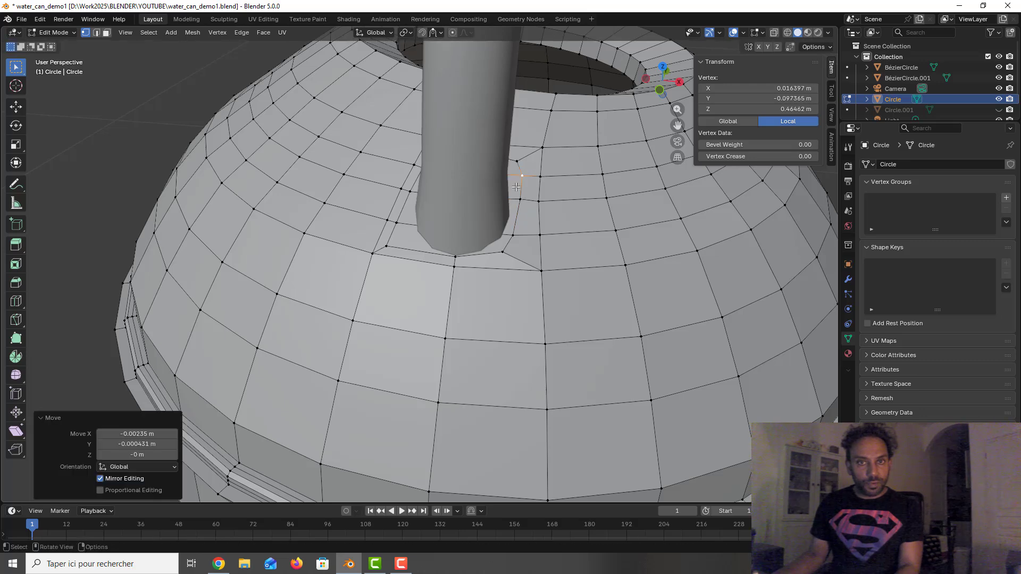
# Step: Move the inset's lower -X corner and the two vertices above it toward the handle, about 0.005, 0.003 and 0.001 m along X
pyautogui.moveTo(459, 233); pyautogui.dragTo(419, 259, button='middle')
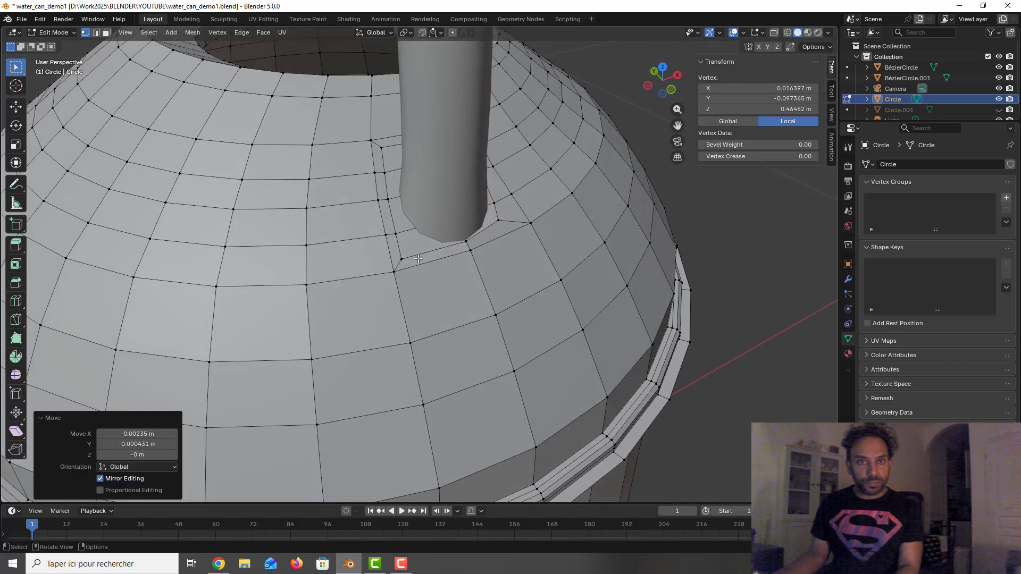
pyautogui.click(405, 255)
pyautogui.press('g')
pyautogui.click(426, 239)
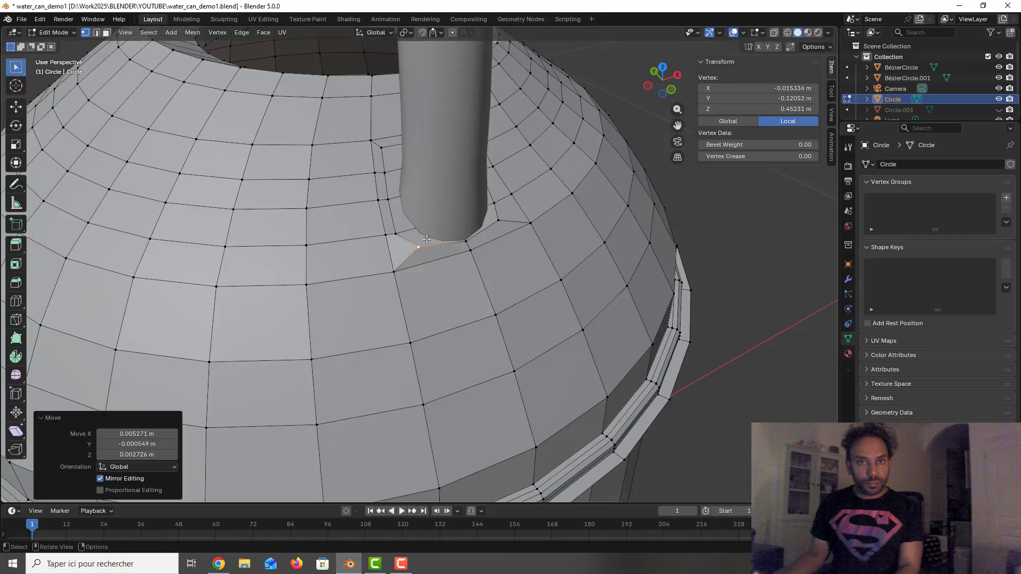
pyautogui.click(393, 234)
pyautogui.press('g')
pyautogui.click(399, 215)
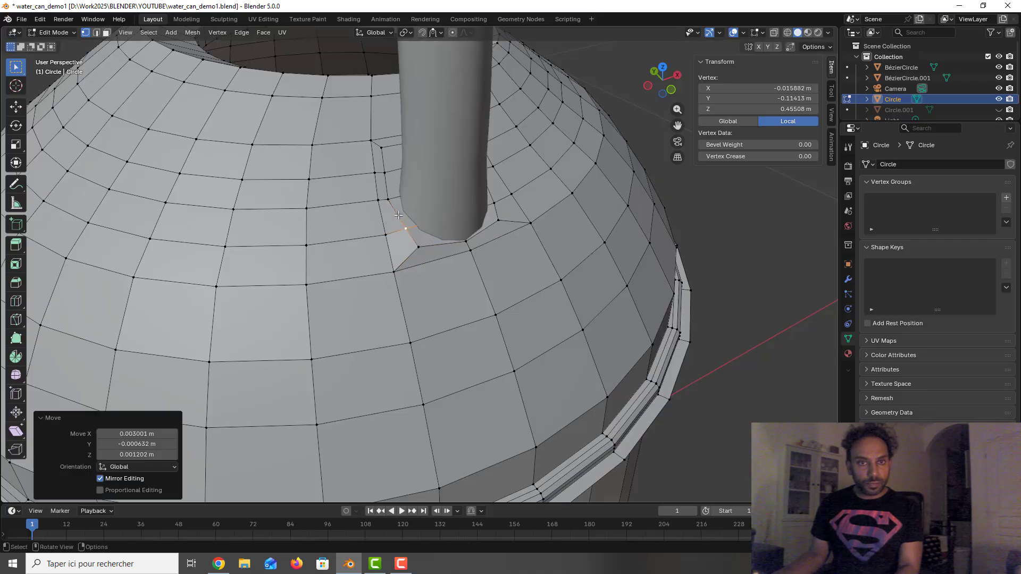
pyautogui.click(388, 200)
pyautogui.press('g')
pyautogui.click(396, 199)
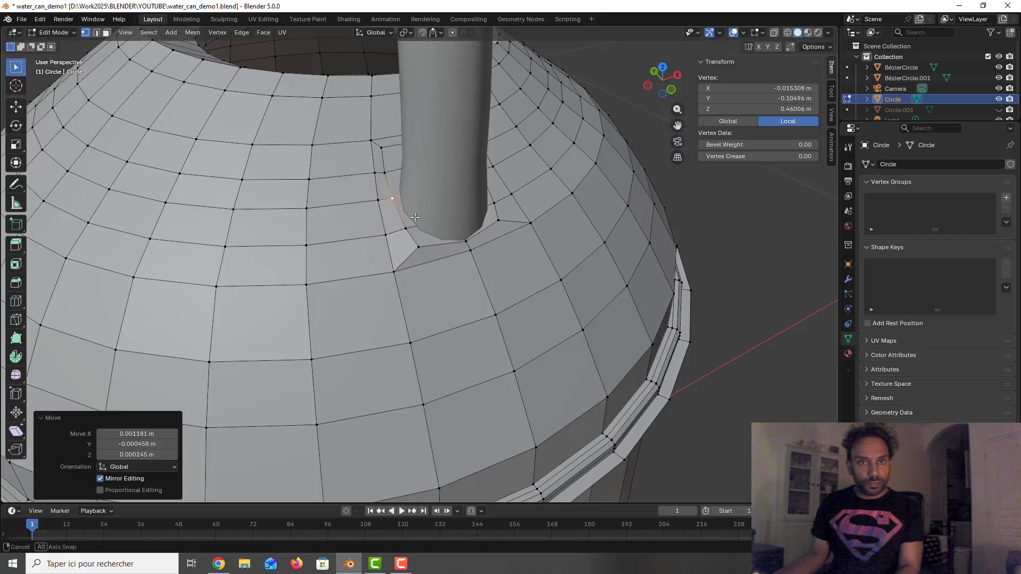
# Step: Move the -X side's highest inset side vertex about 0.002 m and its upper corner about 0.005 m toward the handle, and save the file
pyautogui.moveTo(426, 211)
pyautogui.mouseDown(button='middle')
pyautogui.moveTo(450, 212)
pyautogui.moveTo(431, 228)
pyautogui.mouseUp(button='middle')
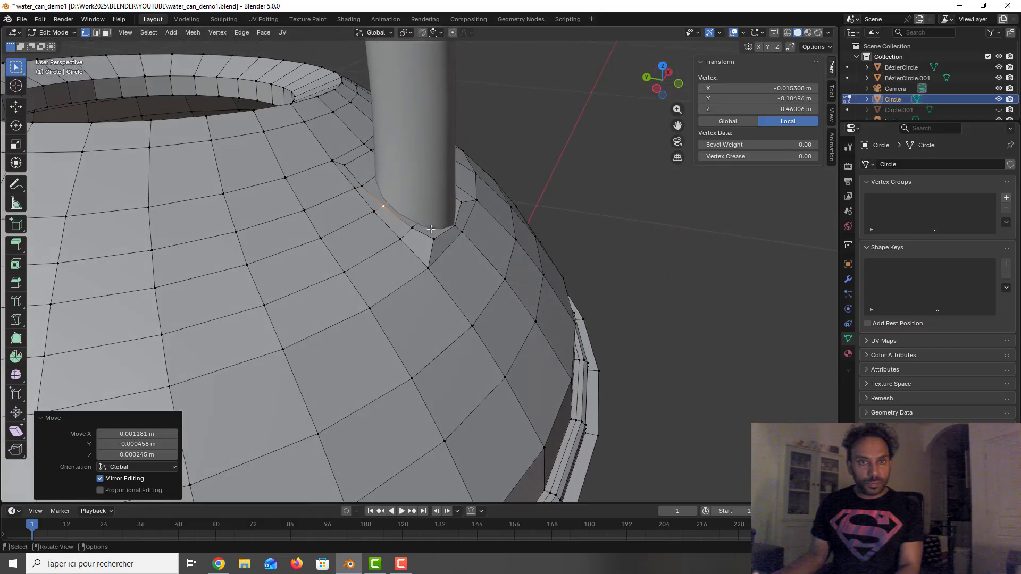
pyautogui.click(352, 180)
pyautogui.press('g')
pyautogui.click(365, 176)
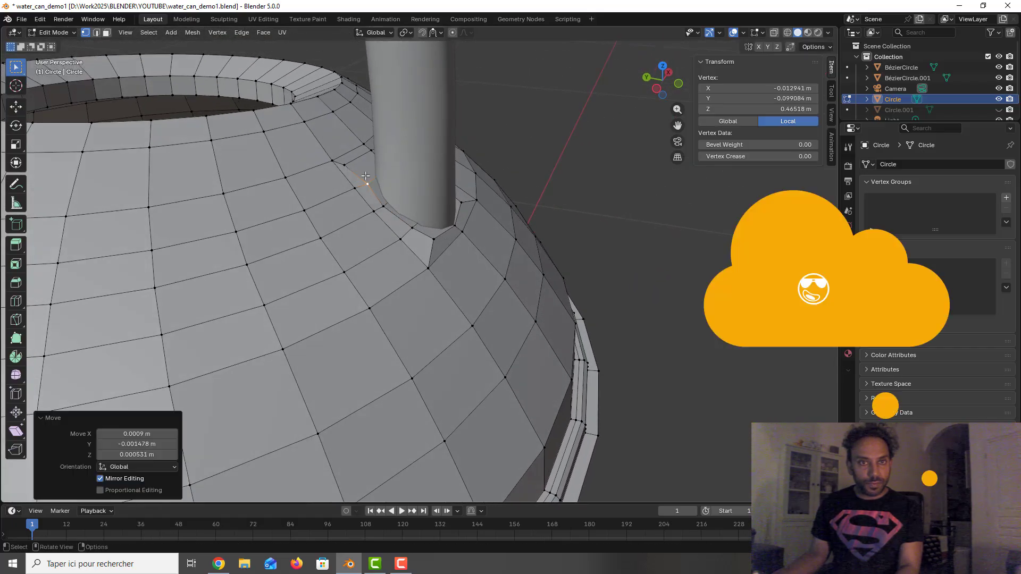
pyautogui.press('g')
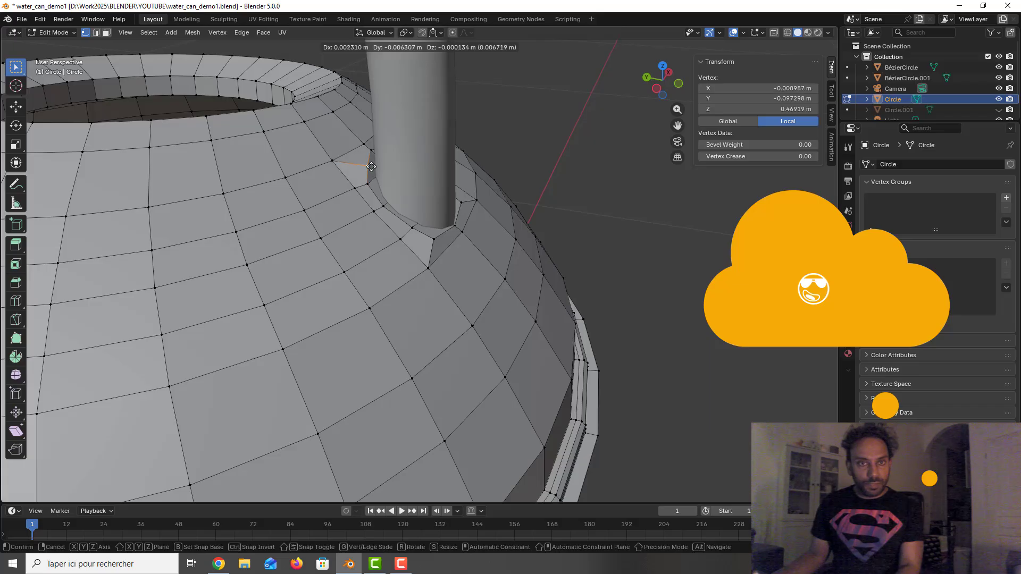
pyautogui.click(365, 169)
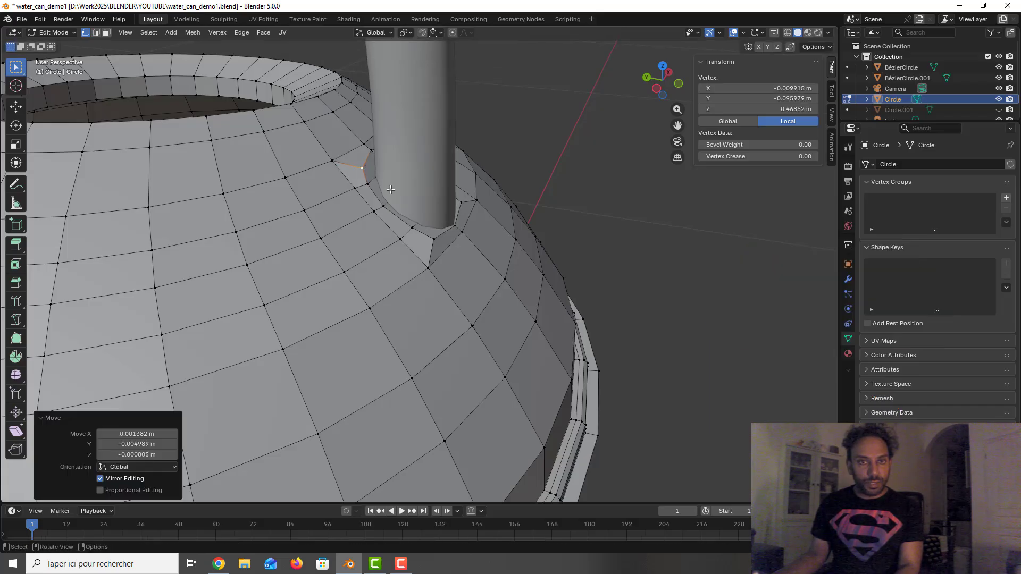
pyautogui.moveTo(390, 189); pyautogui.dragTo(439, 201, button='middle')
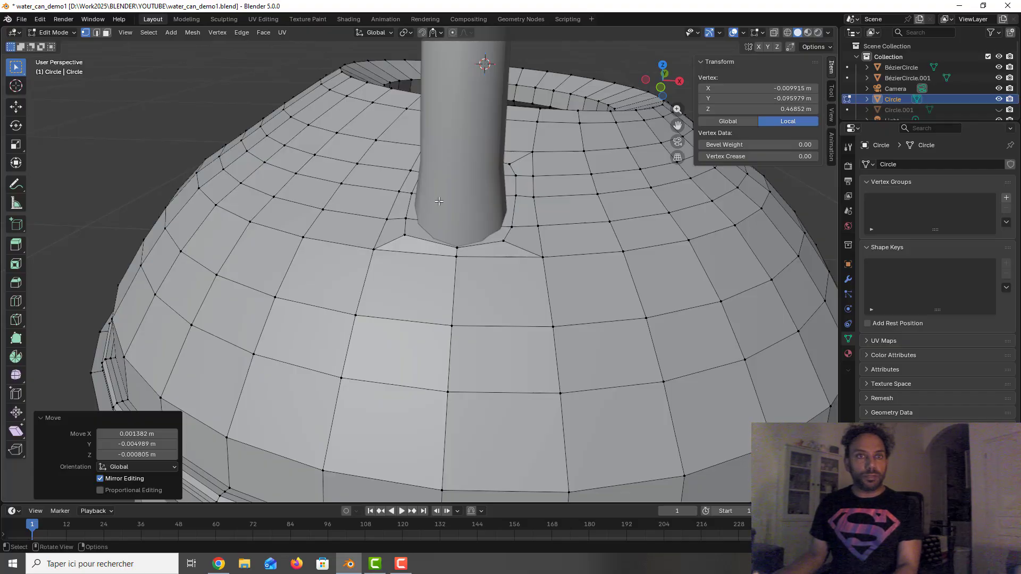
pyautogui.hotkey('ctrl', 's')
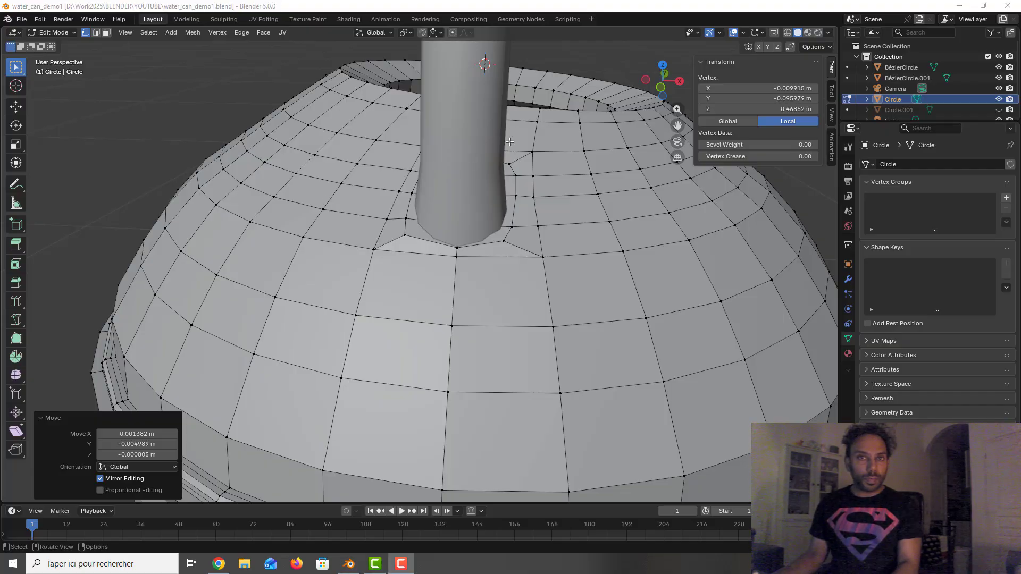
# Step: Examine the can body's mesh around the handle's lower joint
pyautogui.scroll(-4, 511, 202)
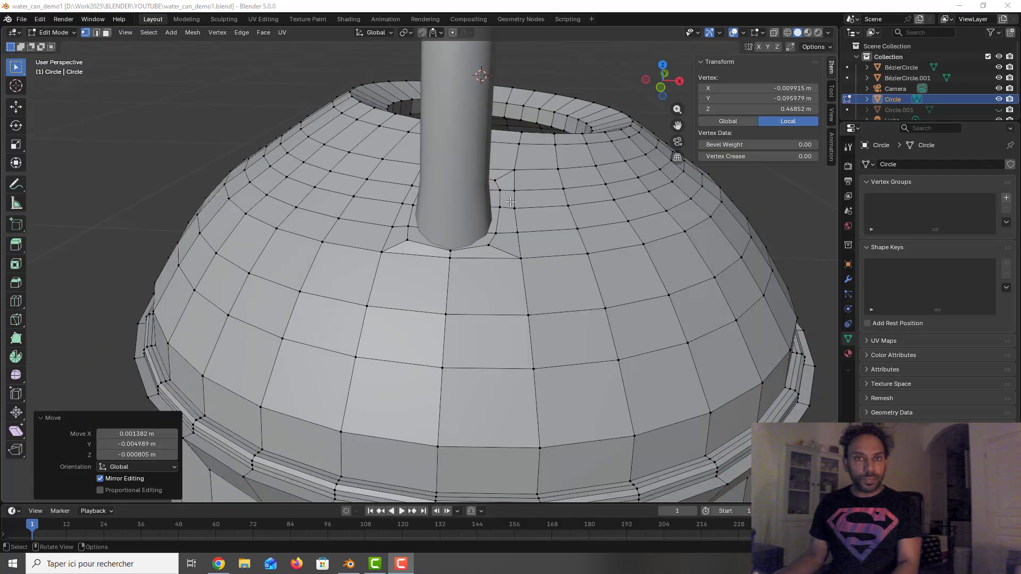
pyautogui.moveTo(617, 319); pyautogui.dragTo(477, 315, button='middle')
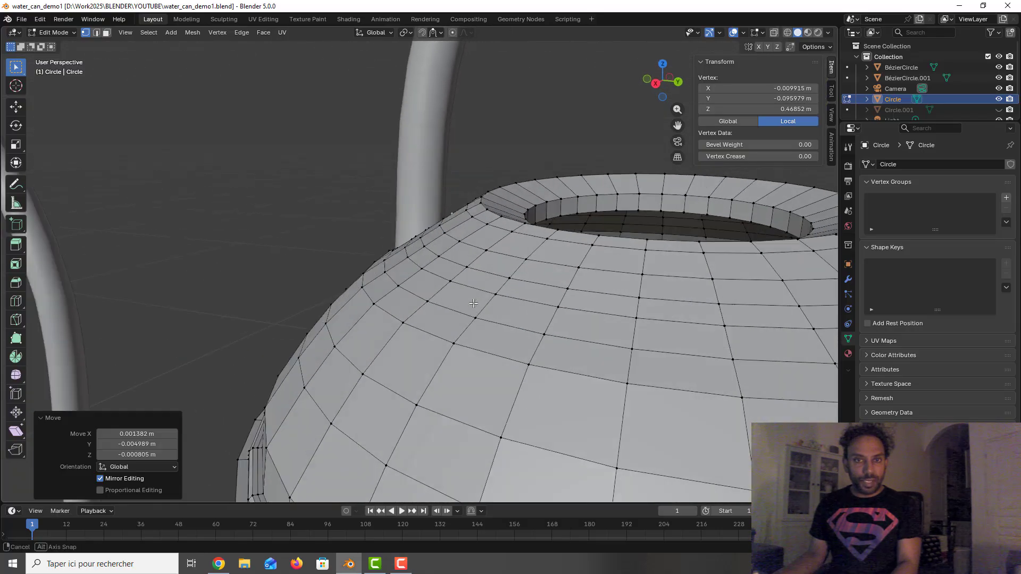
pyautogui.scroll(-5, 477, 316)
pyautogui.scroll(-3, 477, 315)
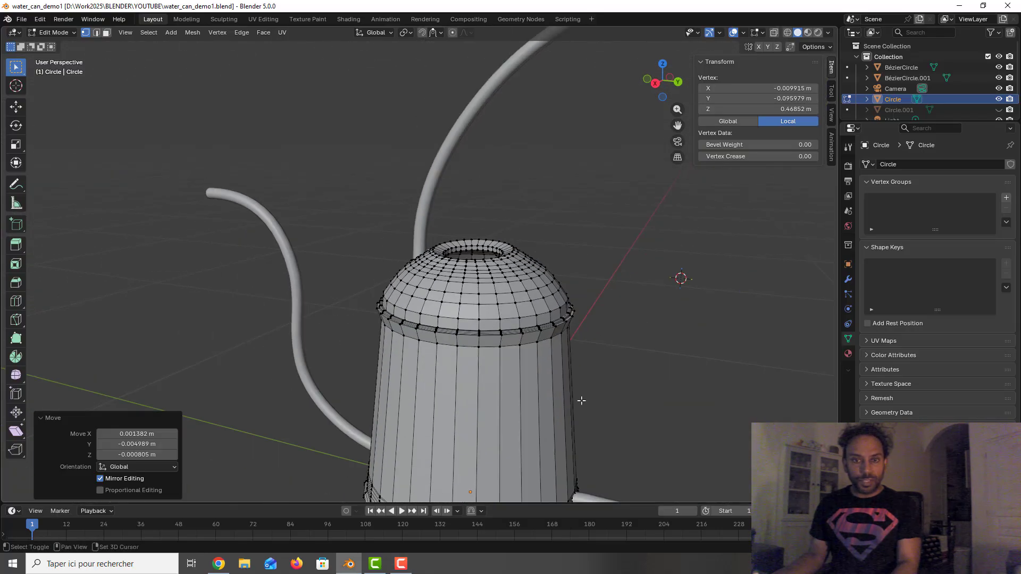
pyautogui.keyDown('shift'); pyautogui.moveTo(582, 399); pyautogui.dragTo(461, 294, button='middle'); pyautogui.keyUp('shift')
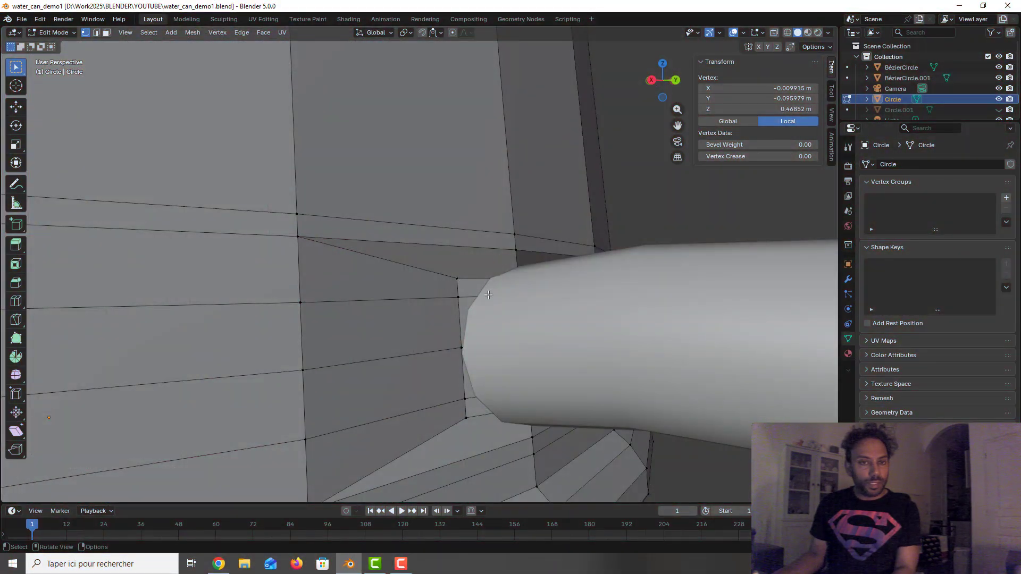
# Step: Move the opening's upper +X corner about 0.003 m inward along the tube's outline and raise its upper middle vertex about 0.003 m
pyautogui.keyDown('shift'); pyautogui.moveTo(475, 293); pyautogui.dragTo(327, 291, button='middle'); pyautogui.keyUp('shift')
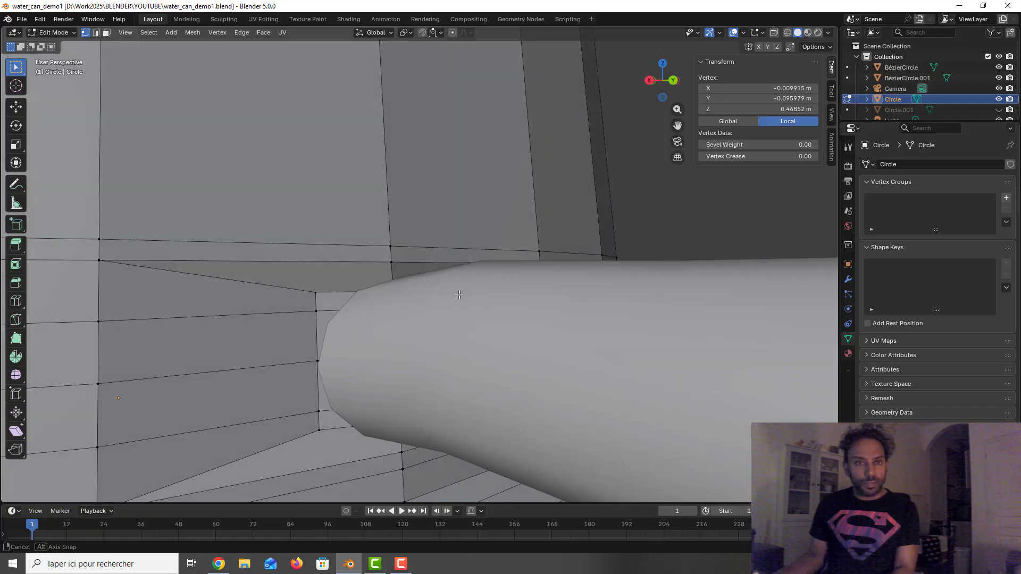
pyautogui.click(314, 293)
pyautogui.press('g')
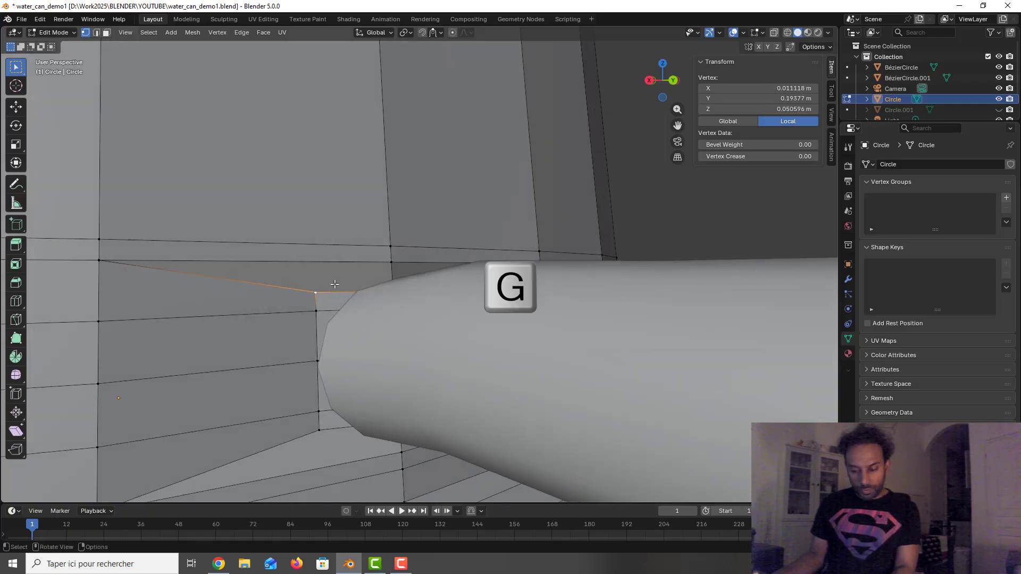
pyautogui.click(373, 283)
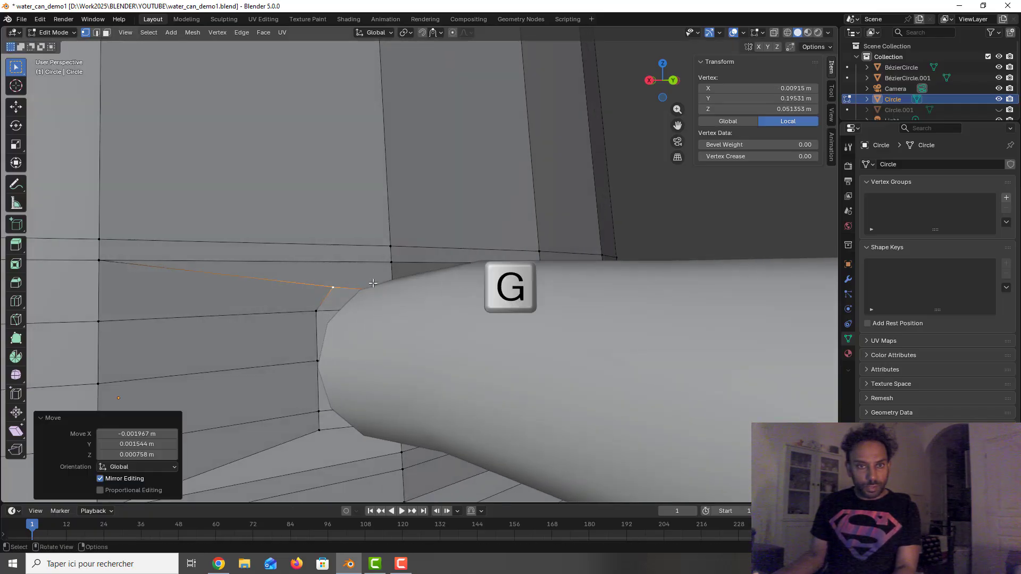
pyautogui.click(773, 33)
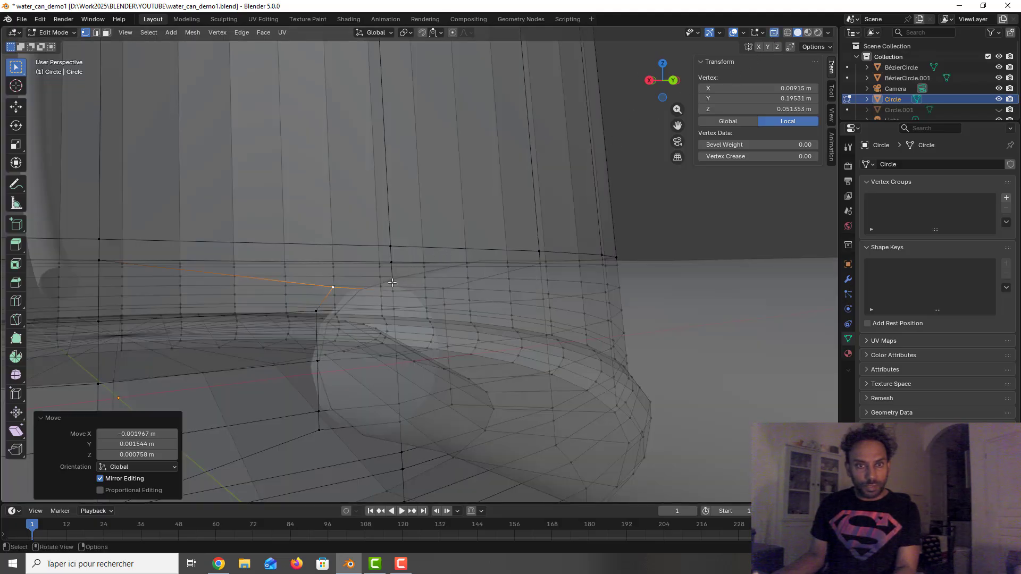
pyautogui.click(774, 33)
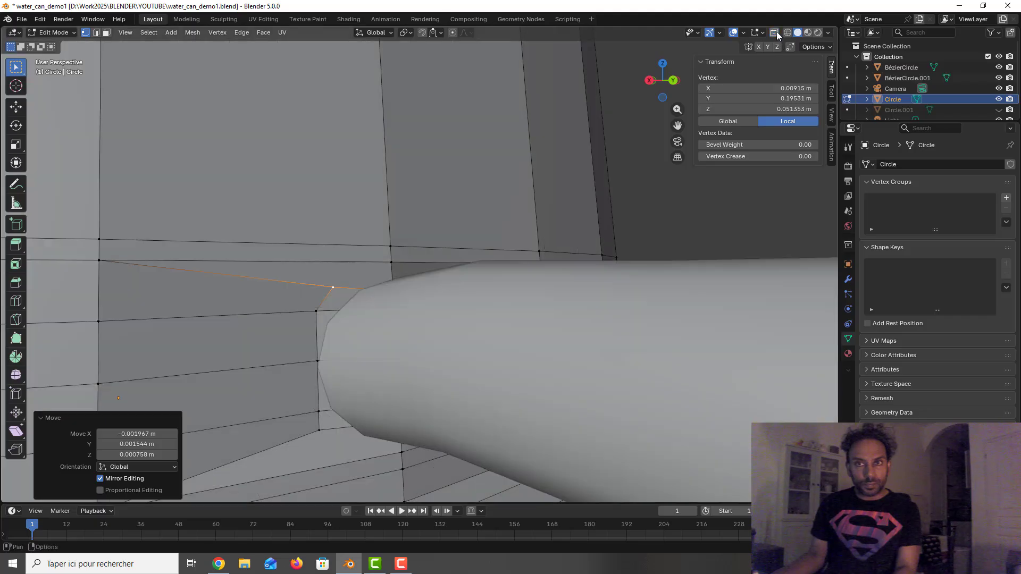
pyautogui.click(396, 285)
pyautogui.press('g')
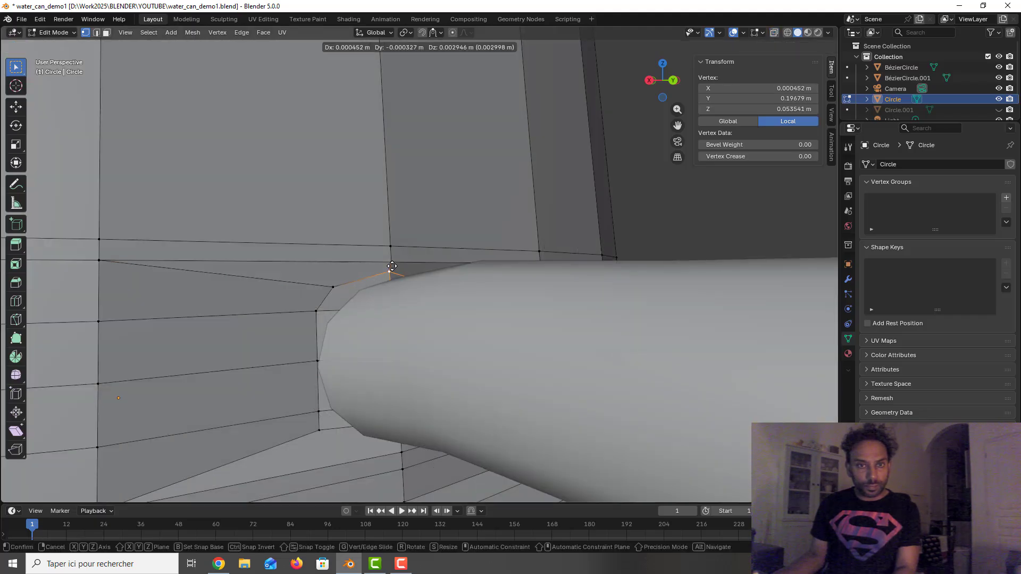
pyautogui.click(395, 271)
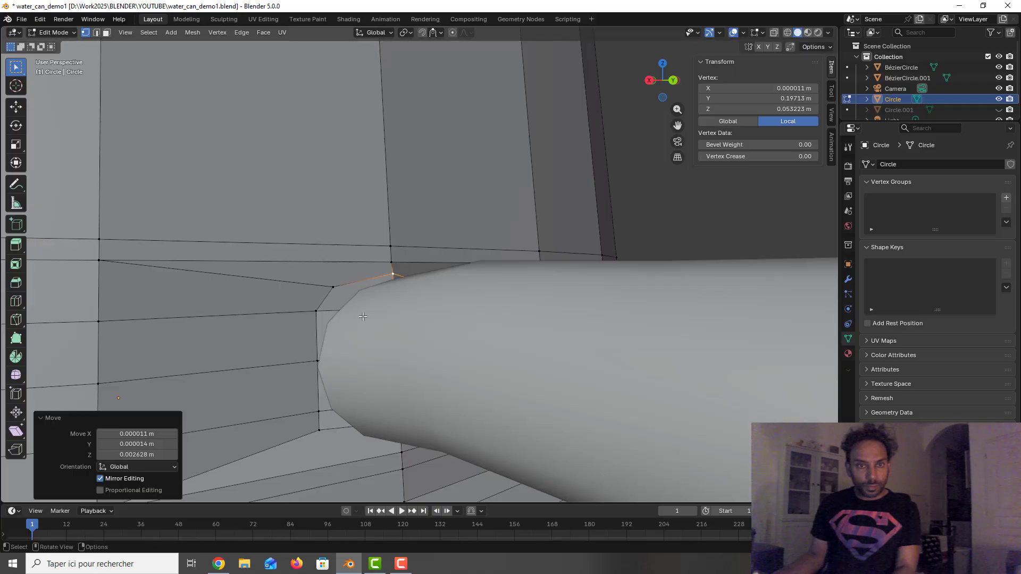
# Step: Move the middle and next lower vertices on the opening's +X side about 0.002 m each away from the tube
pyautogui.click(312, 360)
pyautogui.press('g')
pyautogui.click(300, 370)
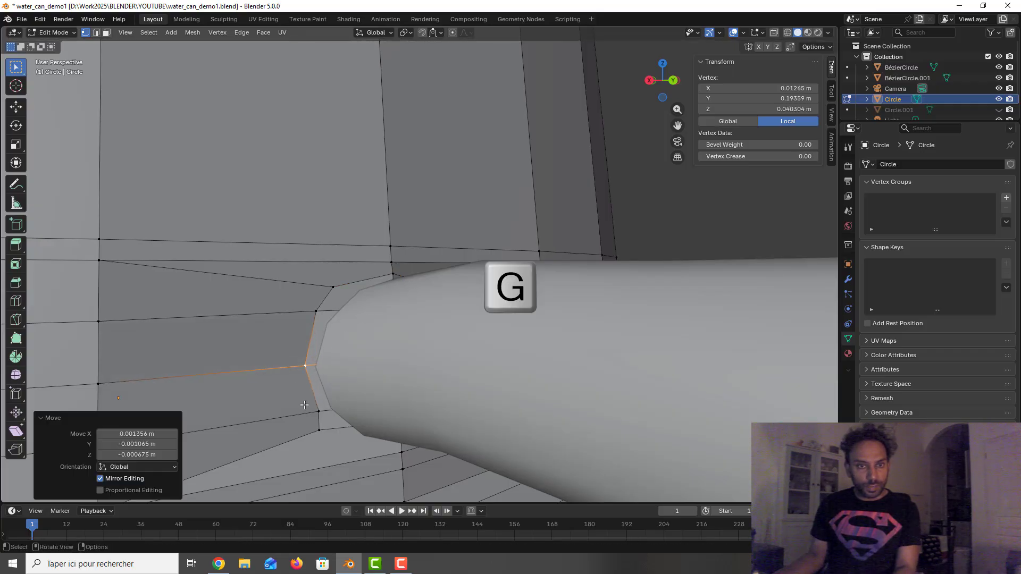
pyautogui.click(320, 412)
pyautogui.press('g')
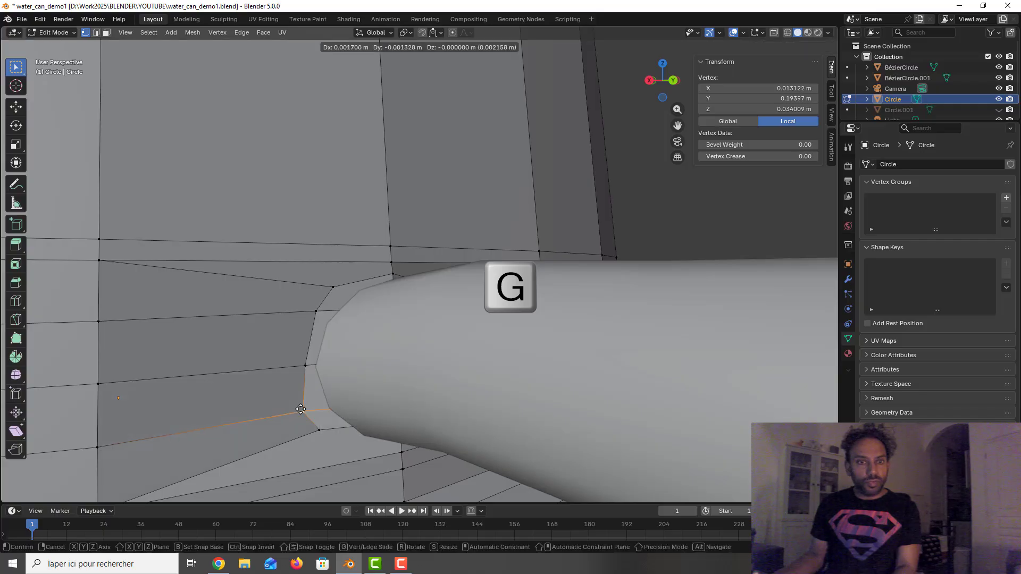
pyautogui.click(303, 411)
# Step: Lower the opening's bottom middle vertex about 0.003 m to just beneath the tube
pyautogui.moveTo(404, 425); pyautogui.dragTo(405, 412, button='middle')
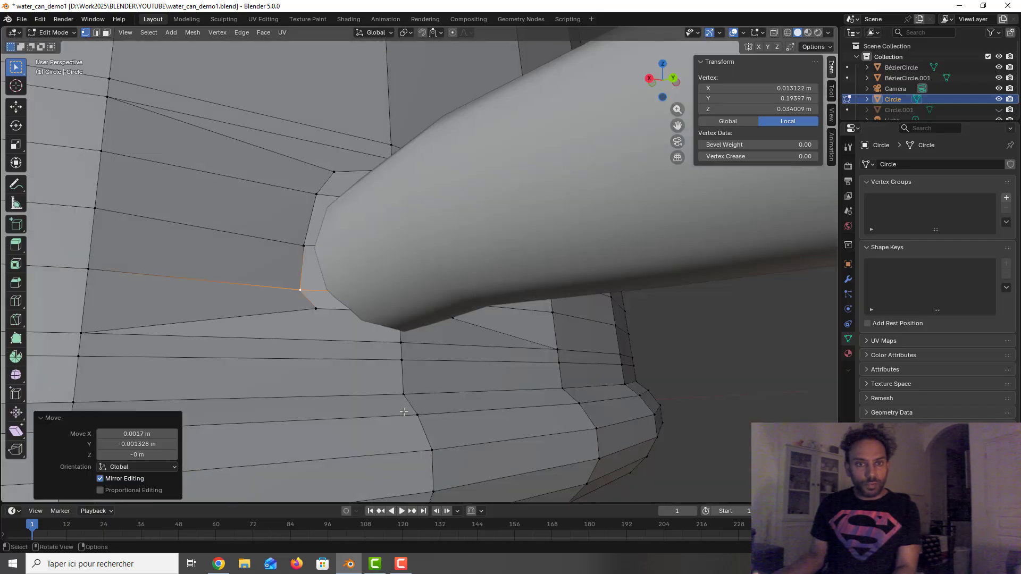
pyautogui.click(396, 312)
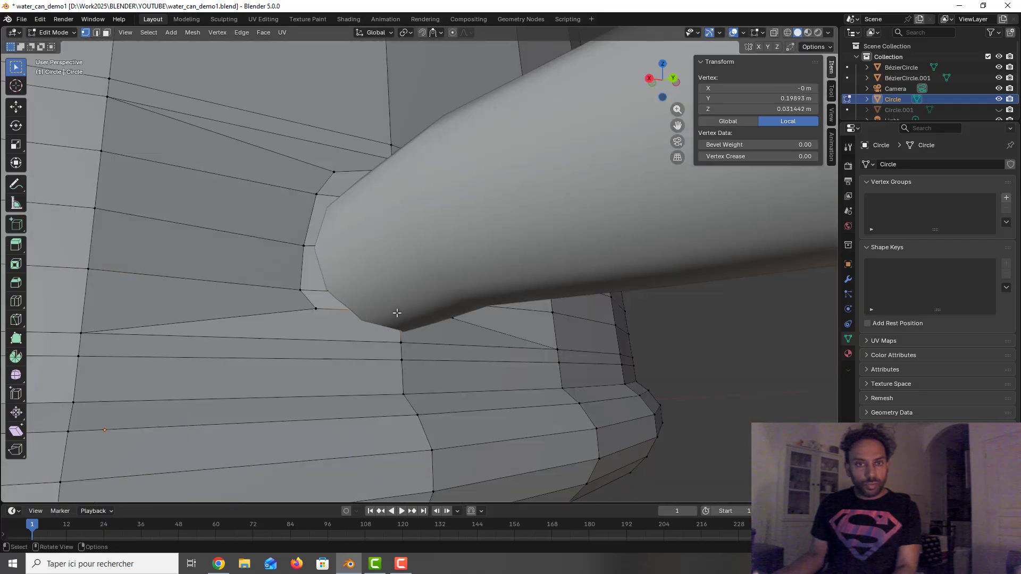
pyautogui.moveTo(396, 313); pyautogui.dragTo(427, 309, button='middle')
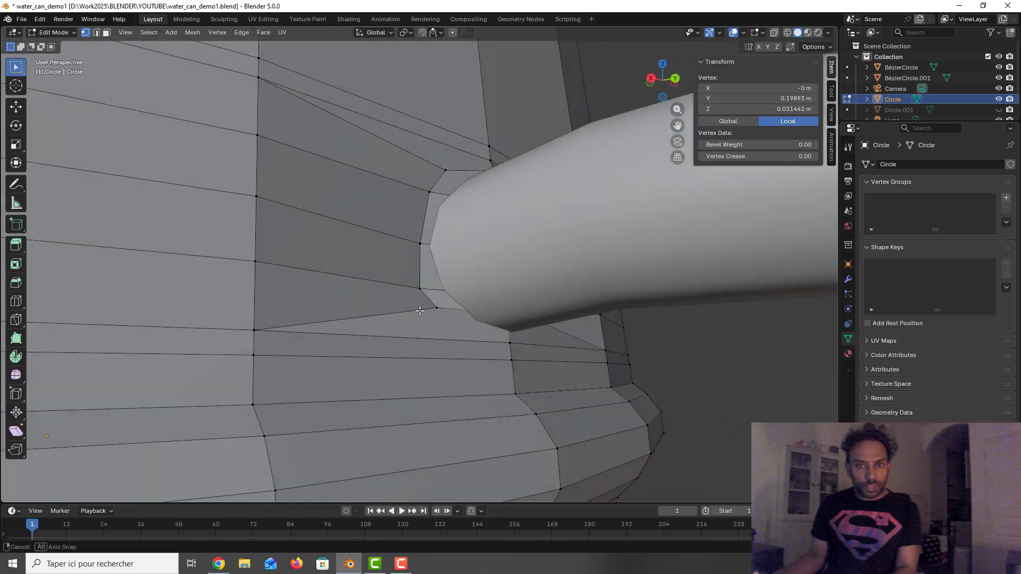
pyautogui.press('g')
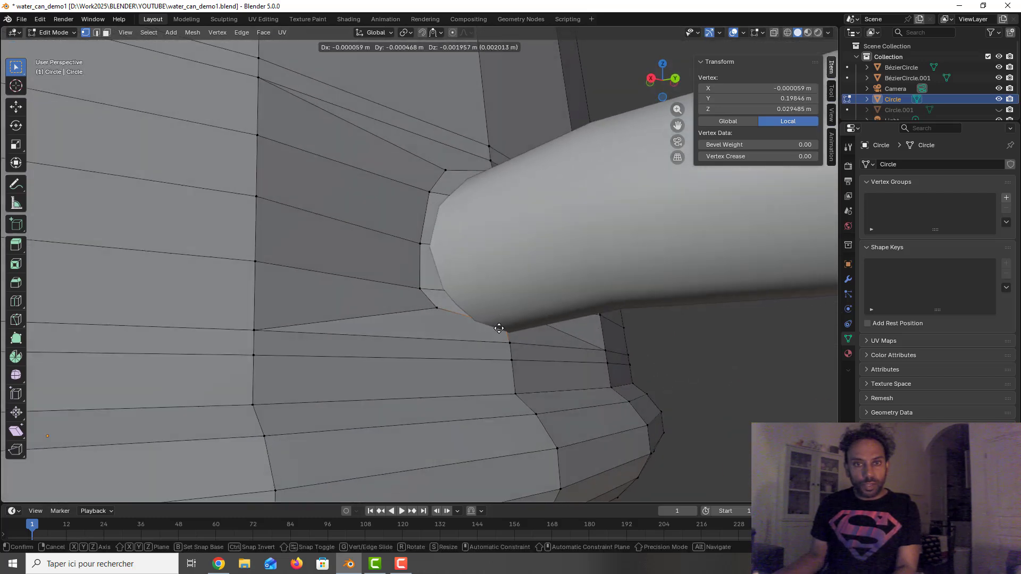
pyautogui.click(506, 337)
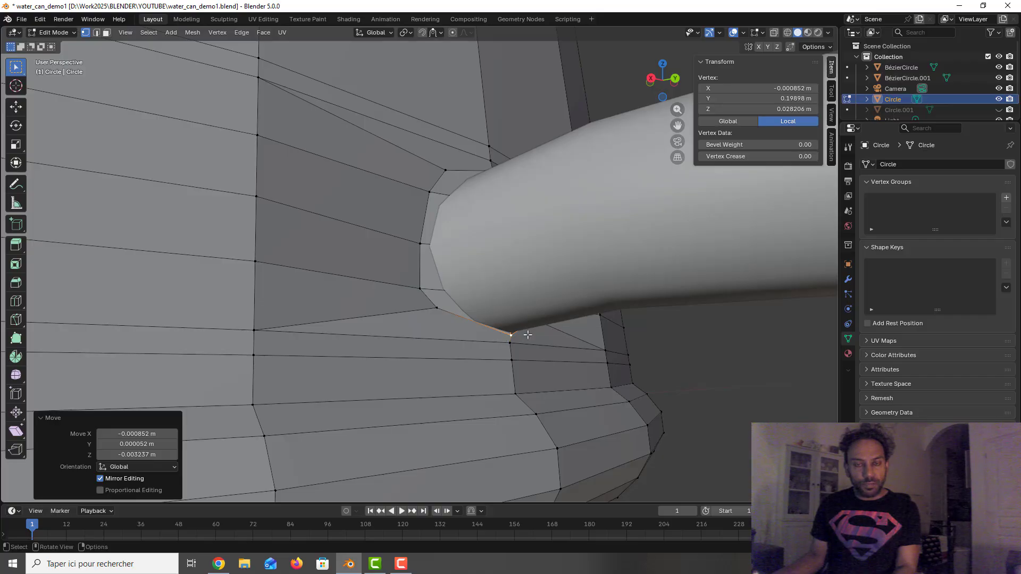
# Step: Move the two vertices above the opening's lower -X corner about 0.002 m each away from the tube
pyautogui.moveTo(527, 334); pyautogui.dragTo(305, 306, button='middle')
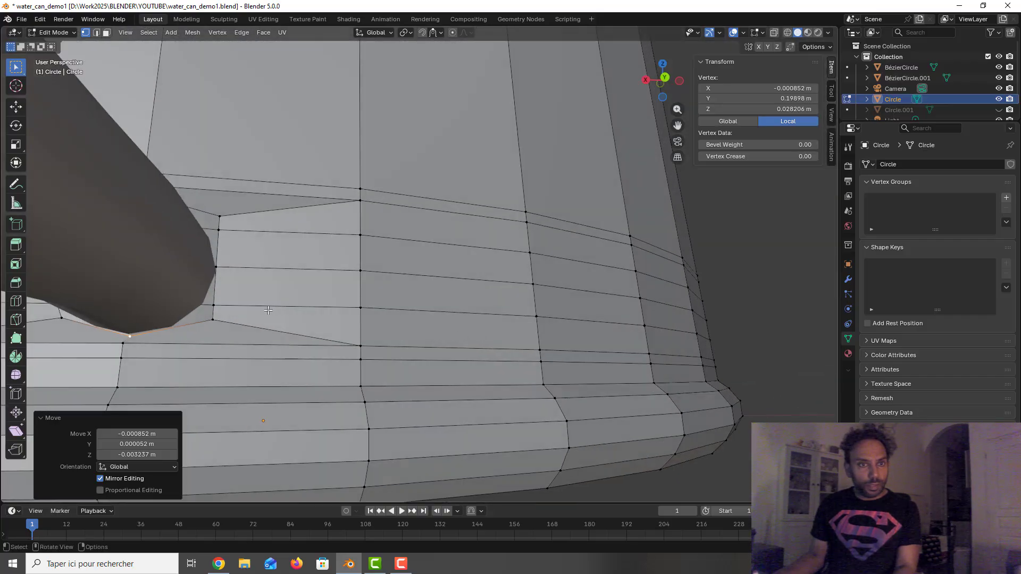
pyautogui.click(216, 307)
pyautogui.press('g')
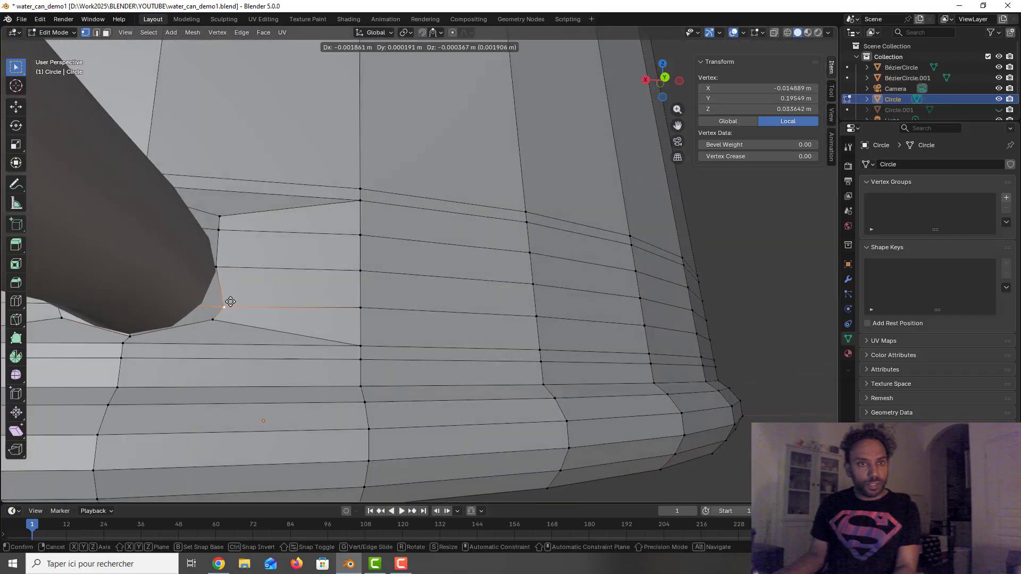
pyautogui.click(230, 301)
pyautogui.click(220, 268)
pyautogui.press('g')
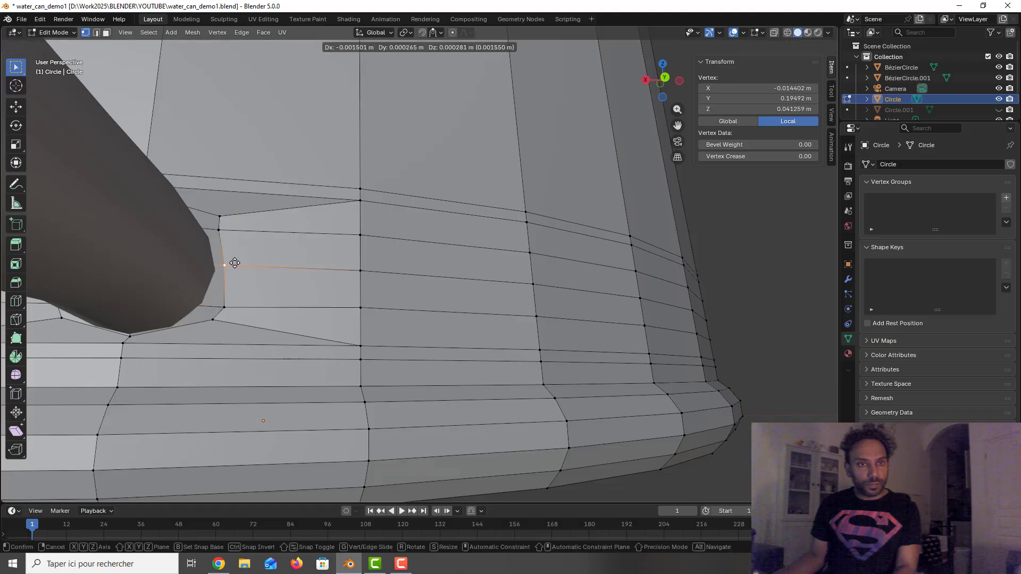
pyautogui.click(235, 259)
# Step: Move the opening's upper -X corner vertex about 0.002 m inward along X
pyautogui.click(215, 215)
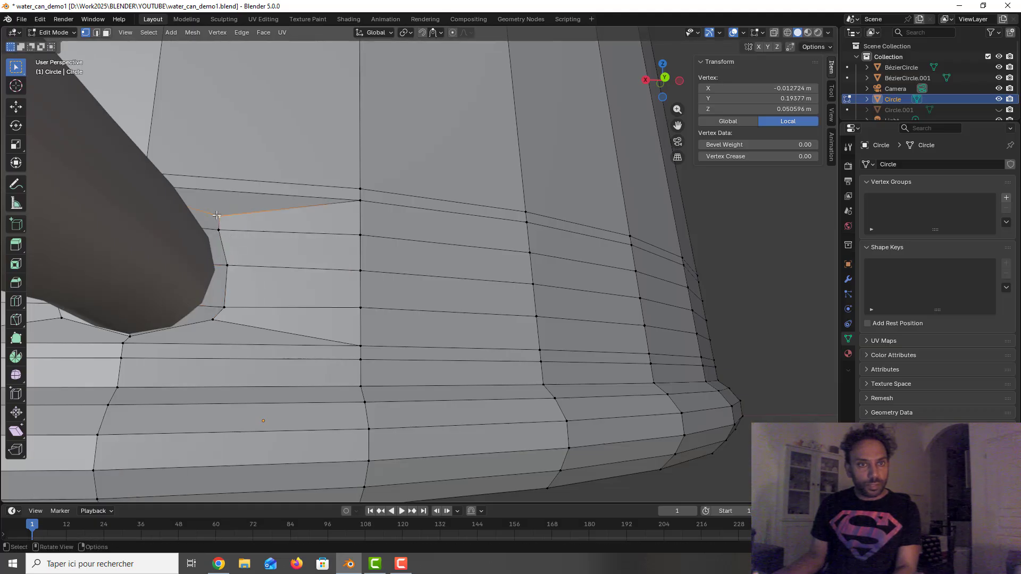
pyautogui.press('g')
pyautogui.click(255, 220)
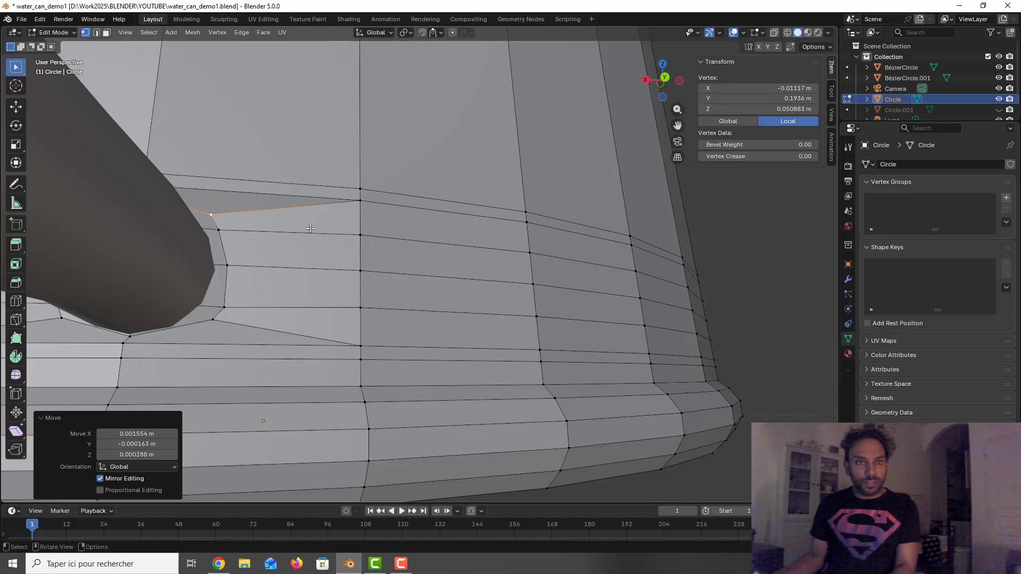
# Step: Select the ring of body edges surrounding the tube's lower joint in edge selection mode, and return to Object Mode
pyautogui.click(96, 33)
pyautogui.moveTo(215, 227); pyautogui.dragTo(255, 229, button='middle')
pyautogui.click(280, 200)
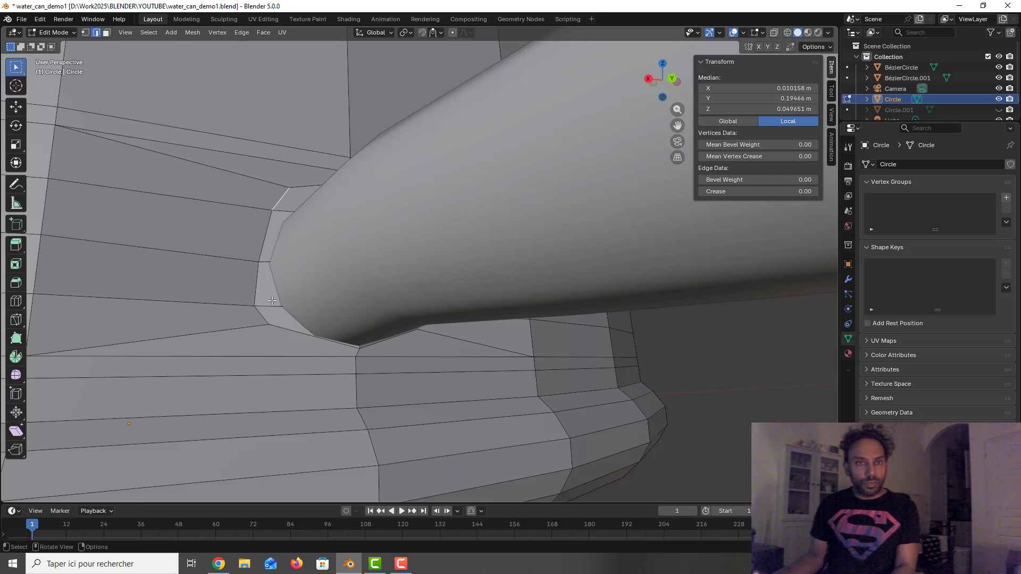
pyautogui.keyDown('alt'); pyautogui.click(260, 256); pyautogui.keyUp('alt')
pyautogui.moveTo(283, 270); pyautogui.dragTo(262, 267, button='middle')
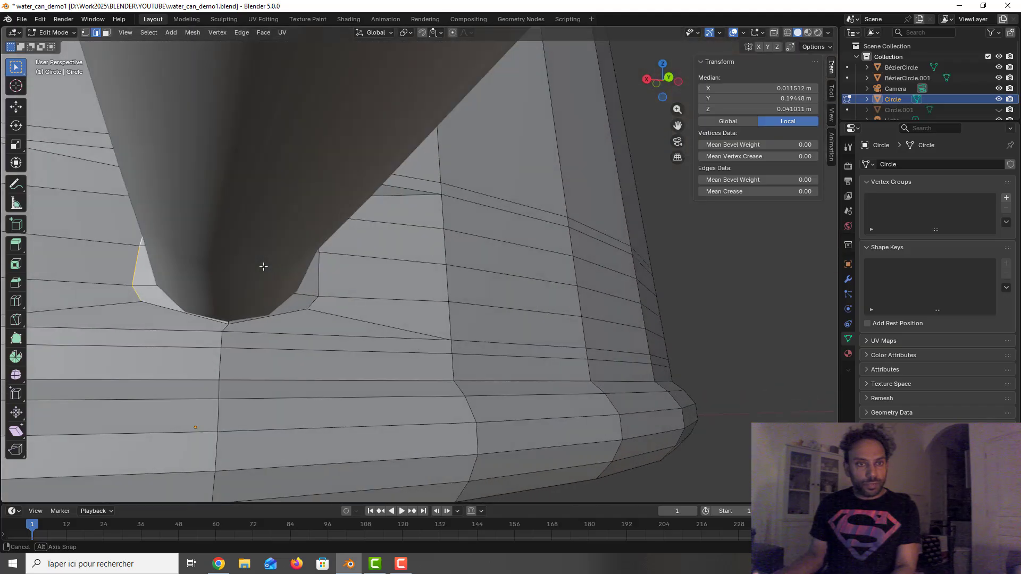
pyautogui.keyDown('shift'); pyautogui.click(212, 321); pyautogui.keyUp('shift')
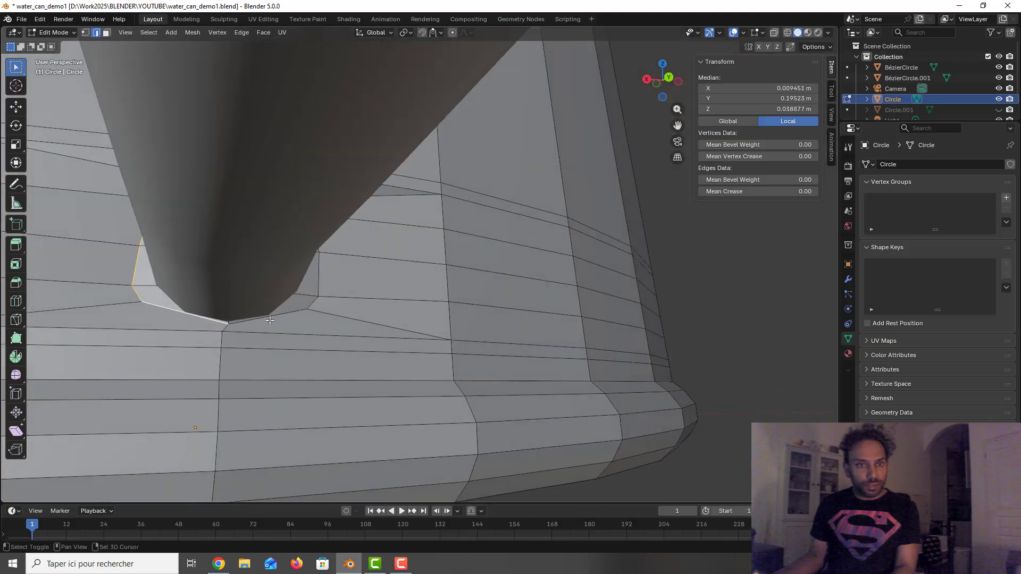
pyautogui.keyDown('shift'); pyautogui.click(279, 314); pyautogui.keyUp('shift')
pyautogui.keyDown('shift'); pyautogui.click(315, 303); pyautogui.keyUp('shift')
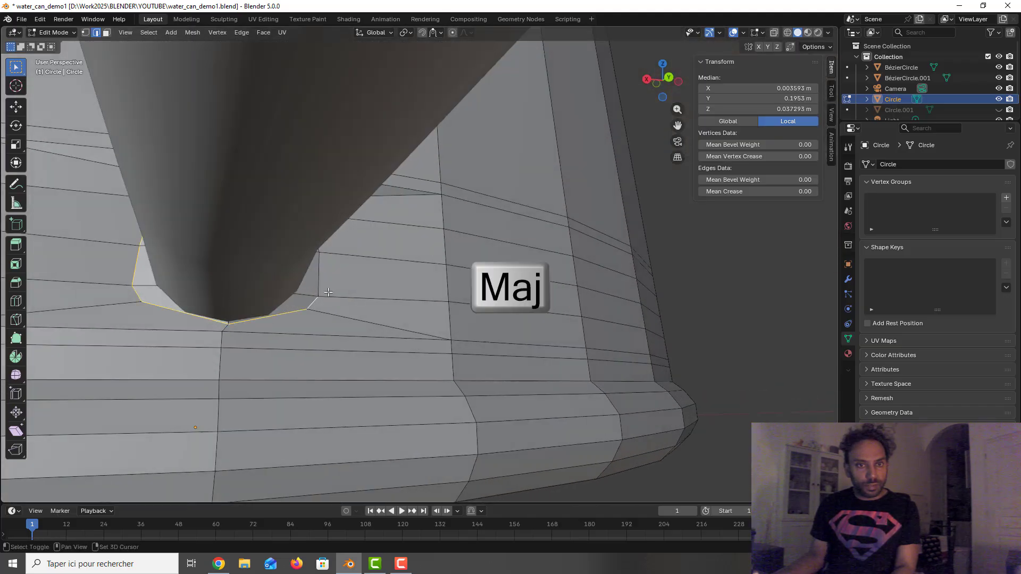
pyautogui.keyDown('shift'); pyautogui.click(321, 282); pyautogui.keyUp('shift')
pyautogui.moveTo(323, 283); pyautogui.dragTo(310, 299, button='middle')
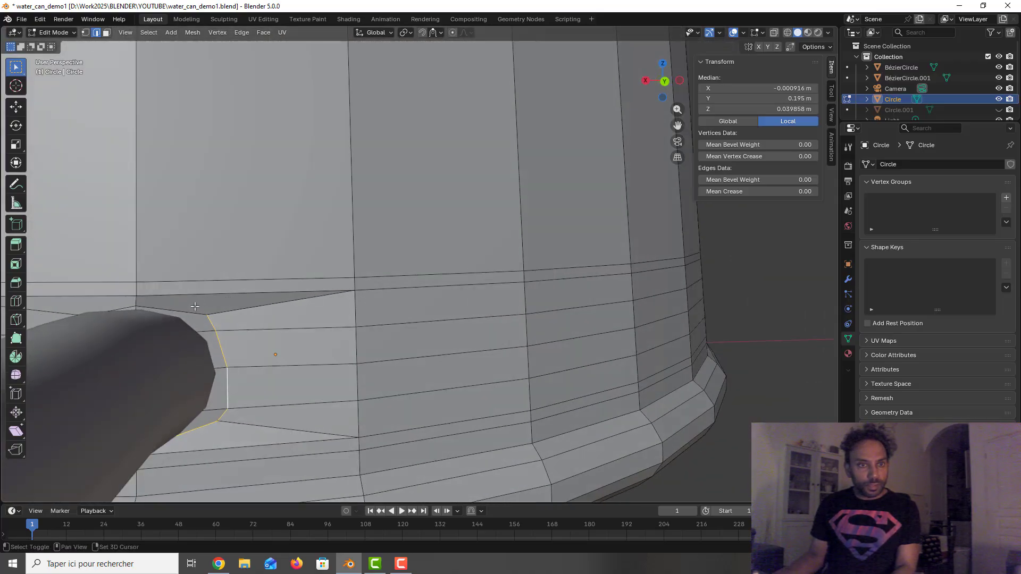
pyautogui.moveTo(195, 311); pyautogui.dragTo(394, 292, button='middle')
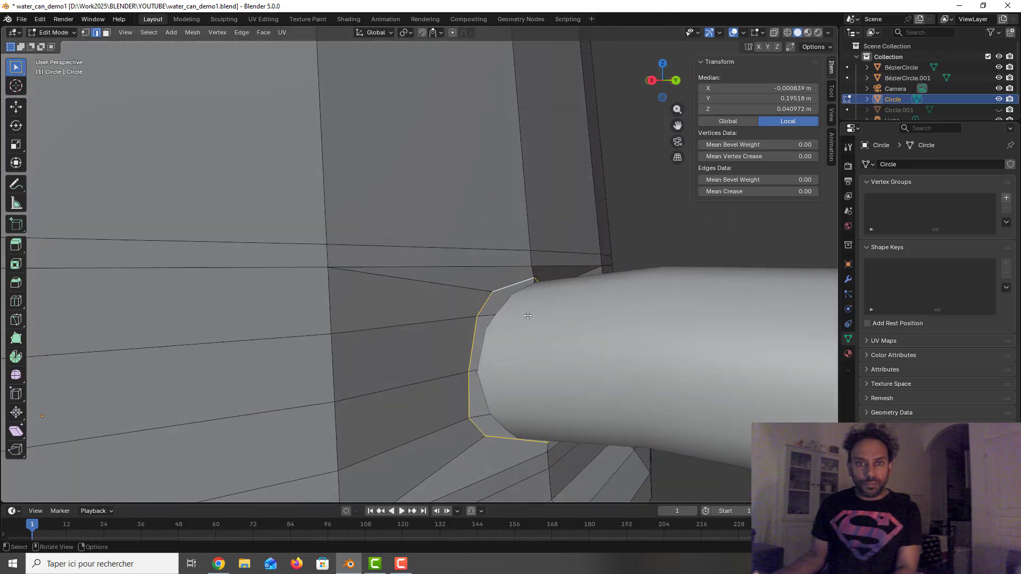
pyautogui.moveTo(528, 315); pyautogui.dragTo(448, 297, button='middle')
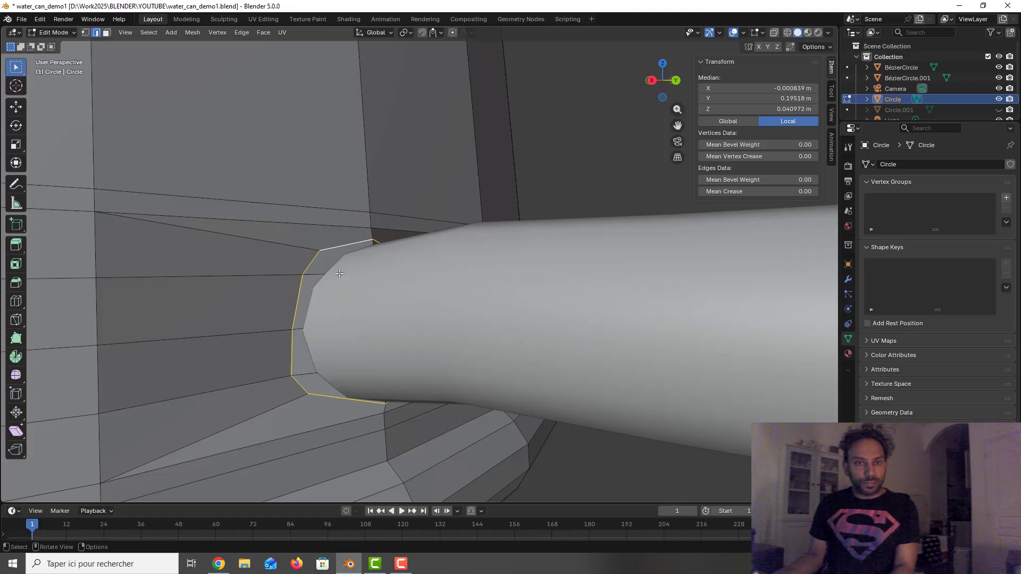
pyautogui.press('Tab')
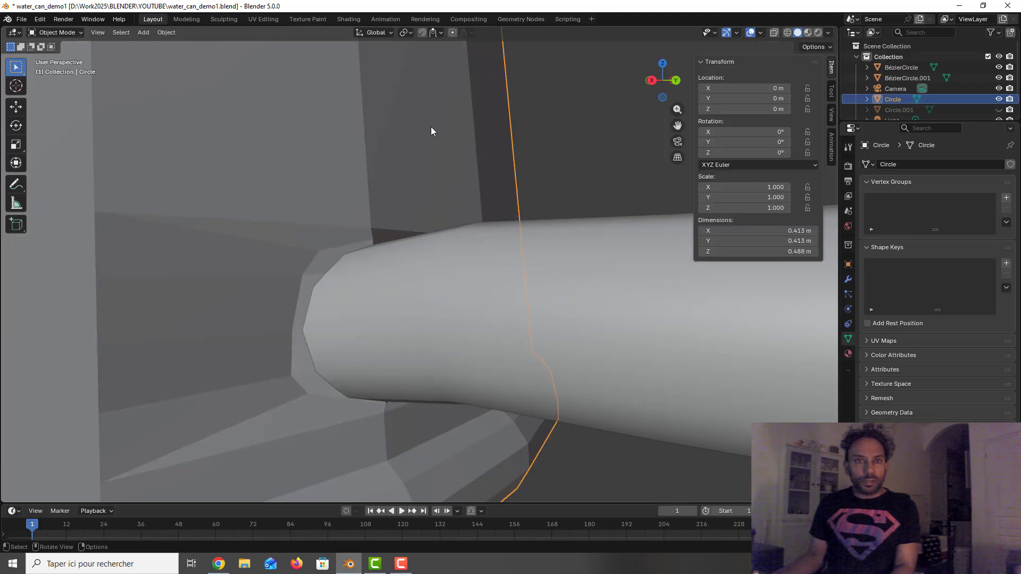
# Step: Join the BézierCircle tube, the Circle can body and the BézierCircle.001 tube into one object, with BézierCircle.001 active
pyautogui.click(401, 140)
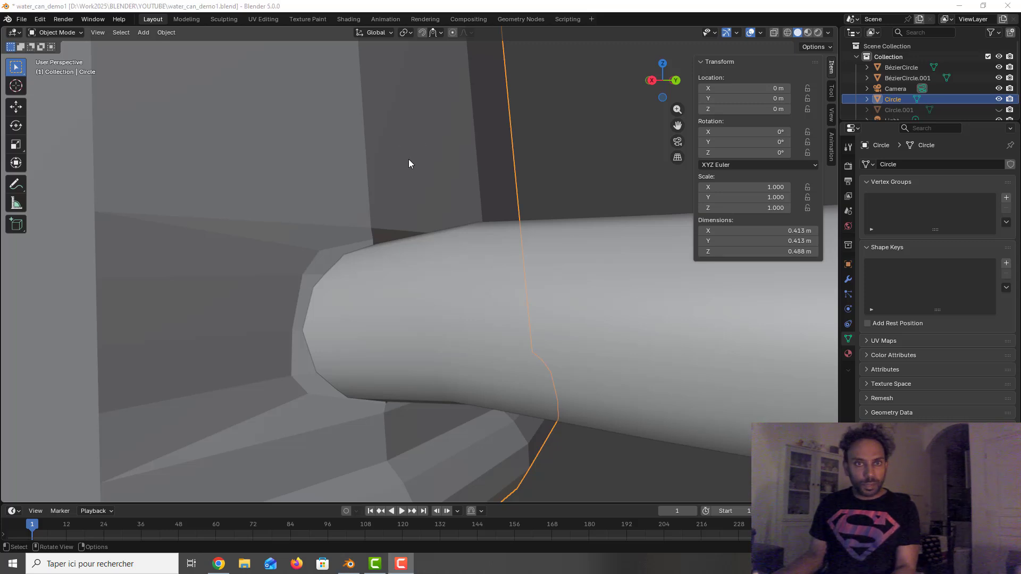
pyautogui.click(486, 282)
pyautogui.press('KP_Decimal')
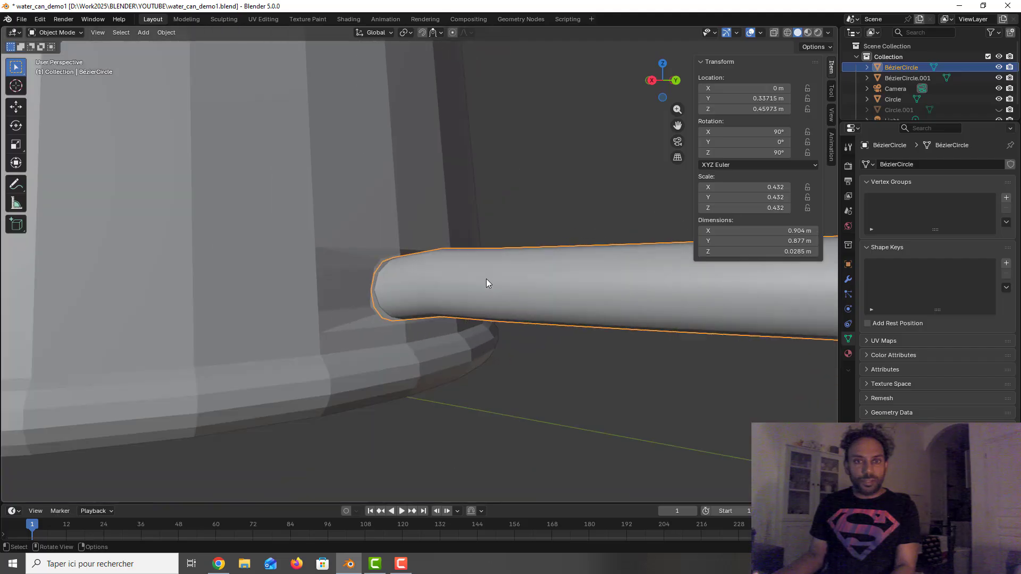
pyautogui.keyDown('shift'); pyautogui.click(329, 227); pyautogui.keyUp('shift')
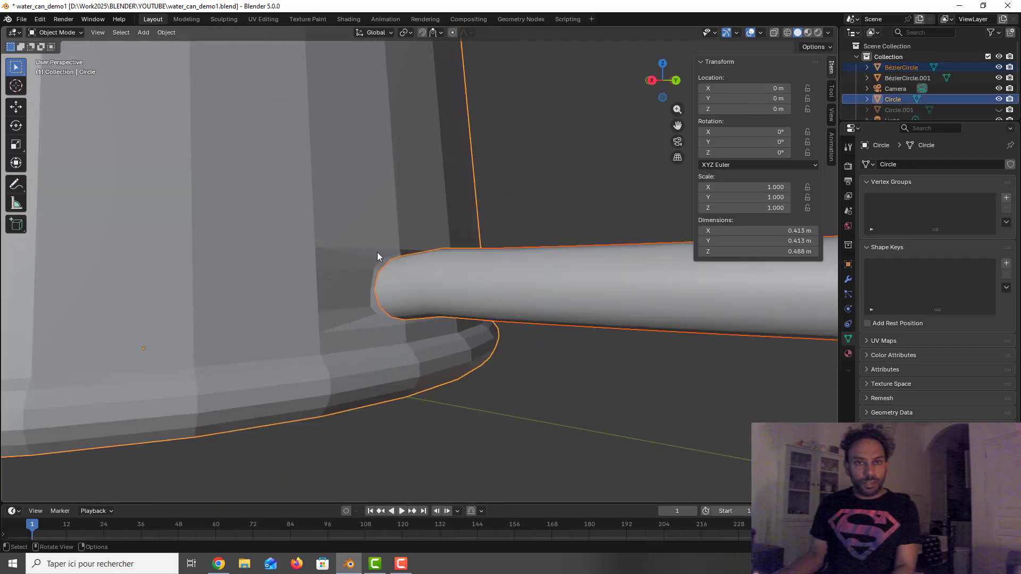
pyautogui.scroll(-7, 378, 255)
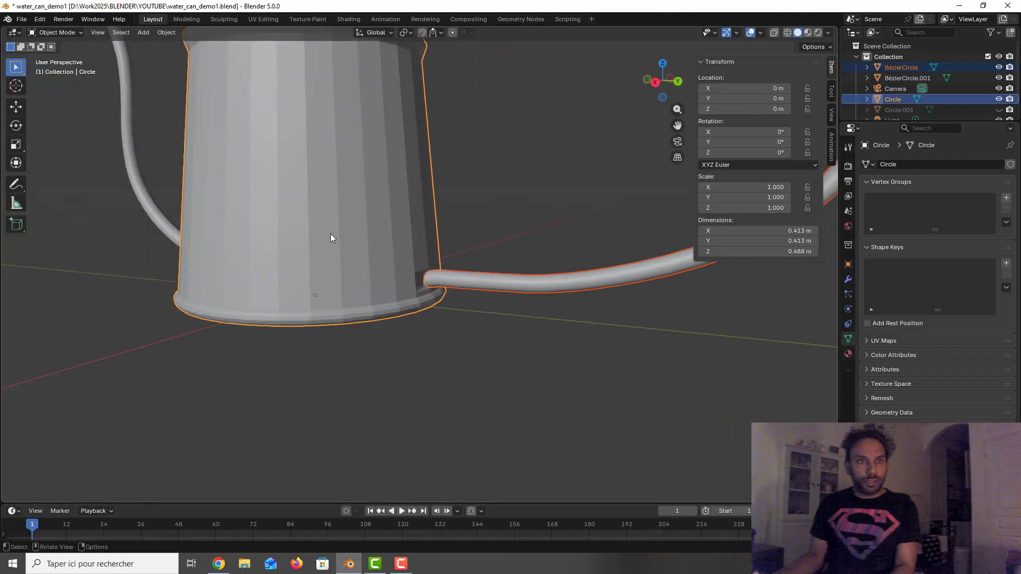
pyautogui.keyDown('shift'); pyautogui.click(169, 224); pyautogui.keyUp('shift')
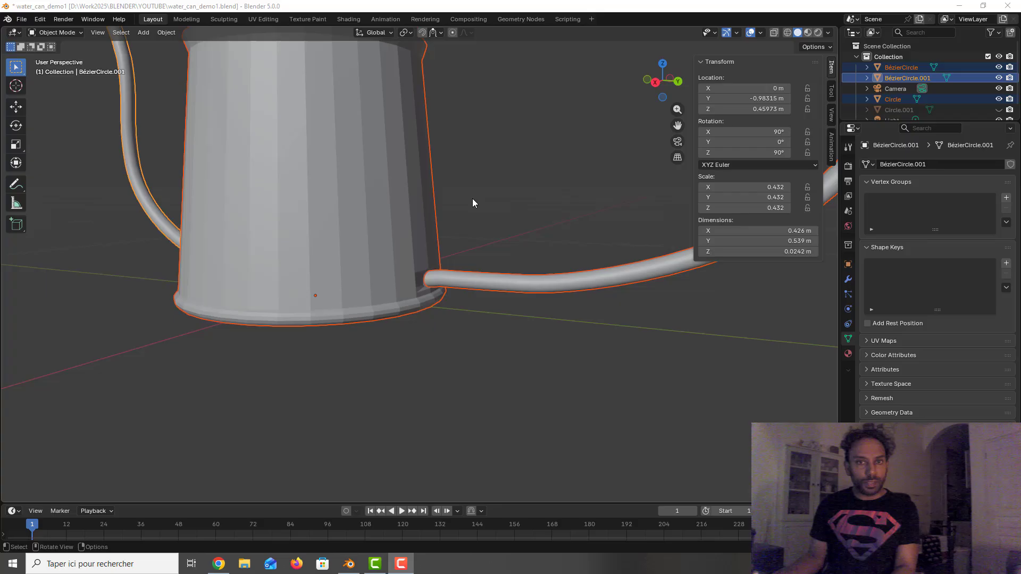
pyautogui.moveTo(472, 199); pyautogui.dragTo(474, 198, button='middle')
pyautogui.hotkey('ctrl', 'j')
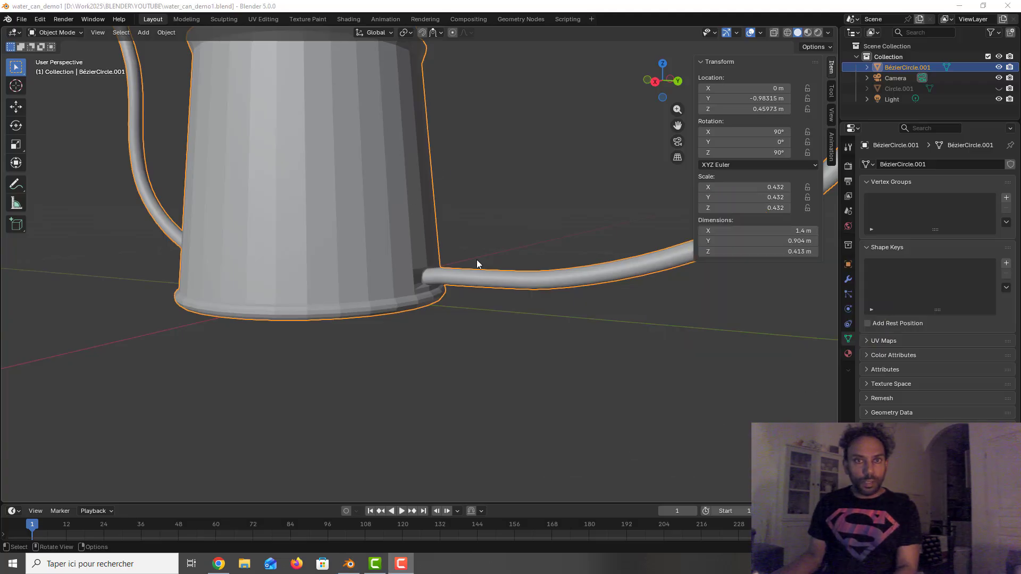
# Step: In Edit Mode, select the tube's open end loop at the lower joint and move it about 0.005 m away from the body
pyautogui.scroll(3, 476, 259)
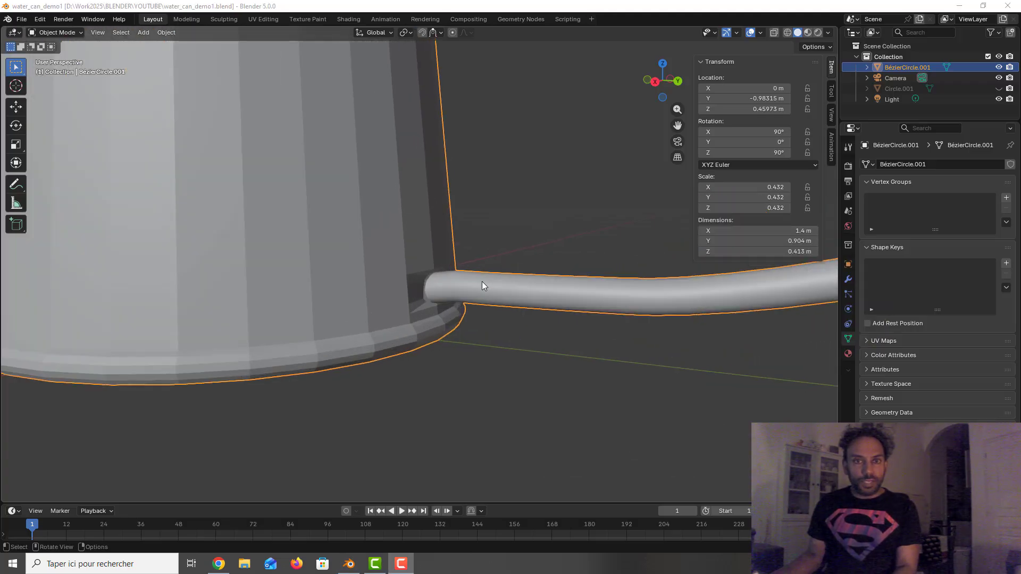
pyautogui.press('Tab')
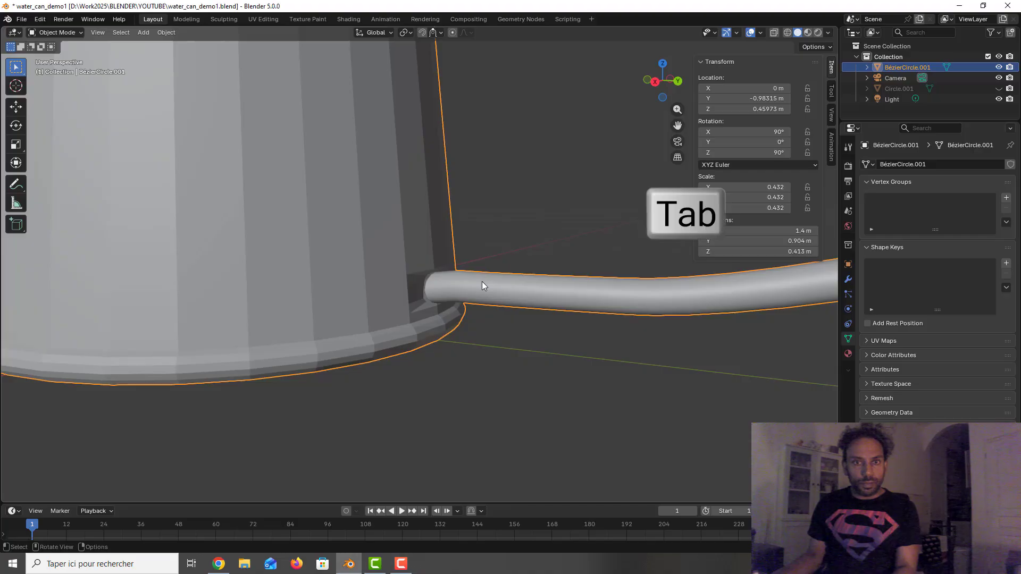
pyautogui.scroll(4, 481, 282)
pyautogui.scroll(2, 482, 282)
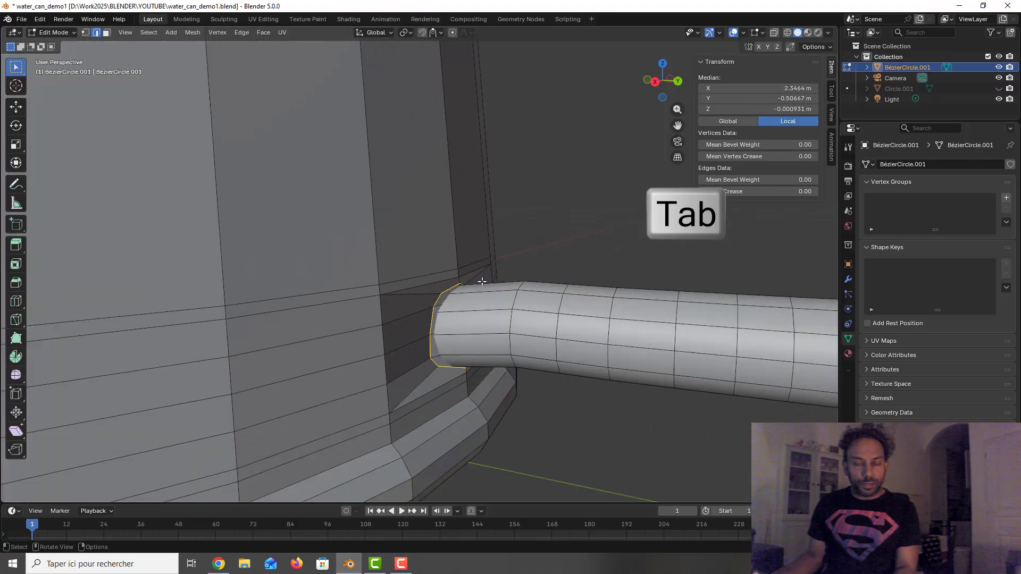
pyautogui.moveTo(482, 281); pyautogui.dragTo(482, 281, button='middle')
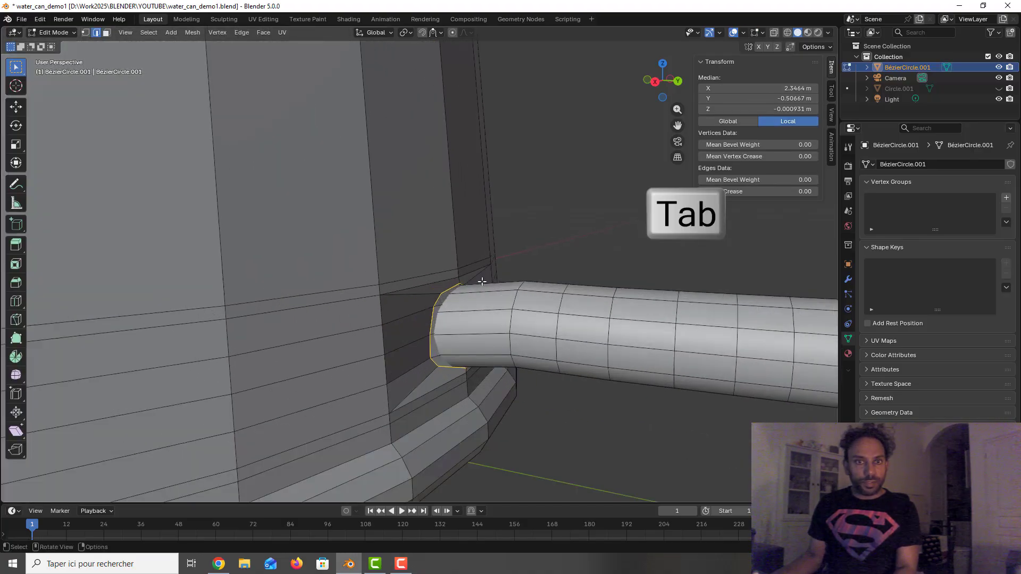
pyautogui.moveTo(420, 236); pyautogui.dragTo(471, 294, button='middle')
pyautogui.scroll(3, 474, 297)
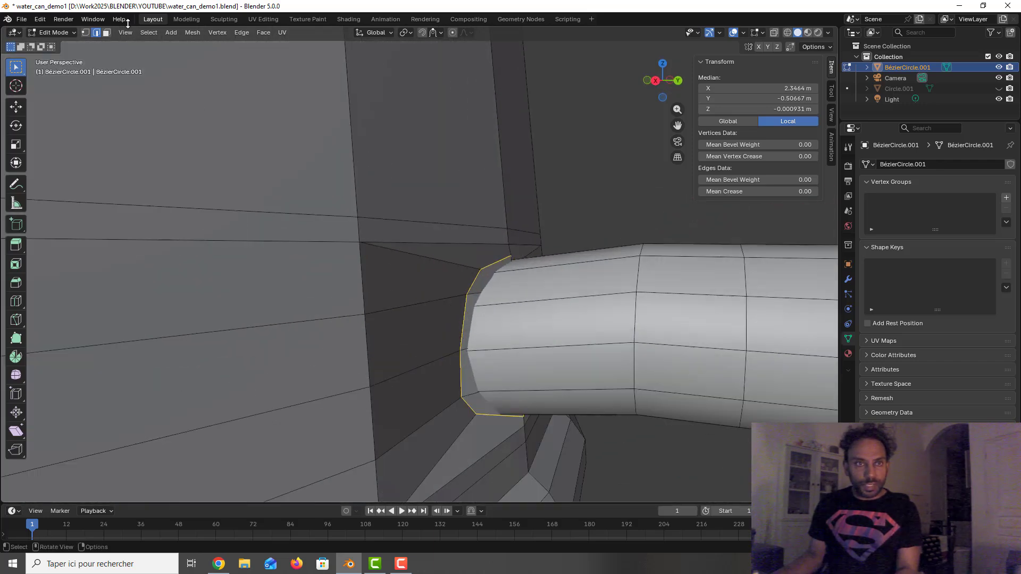
pyautogui.click(489, 286)
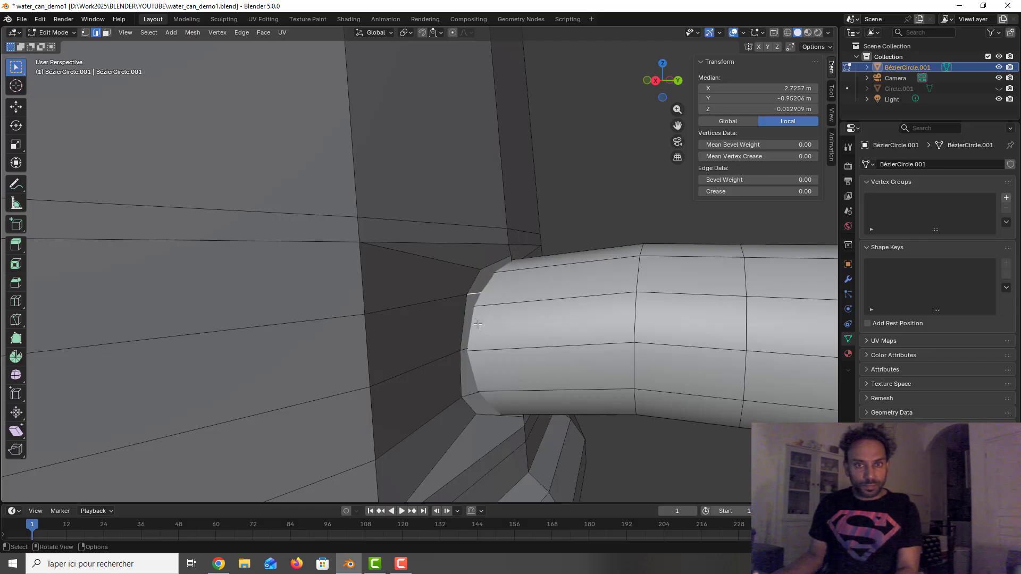
pyautogui.moveTo(513, 331); pyautogui.dragTo(513, 332, button='middle')
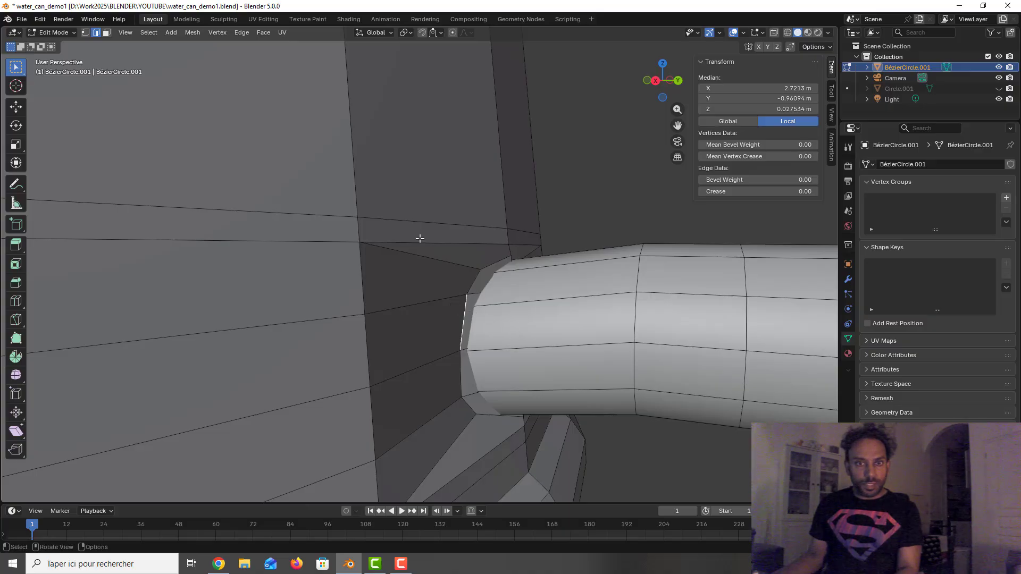
pyautogui.moveTo(393, 144); pyautogui.dragTo(445, 241, button='middle')
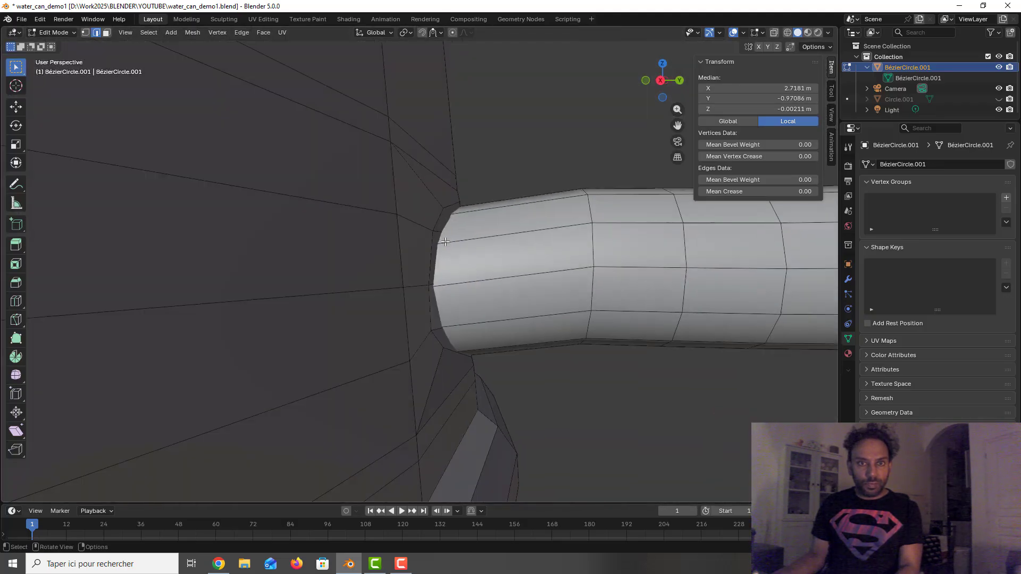
pyautogui.press('g')
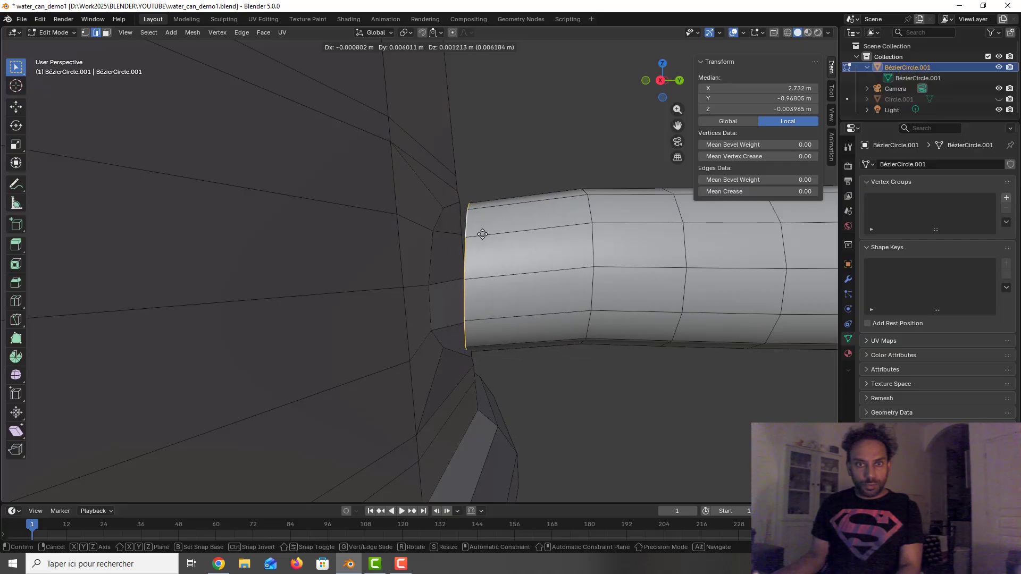
pyautogui.click(476, 235)
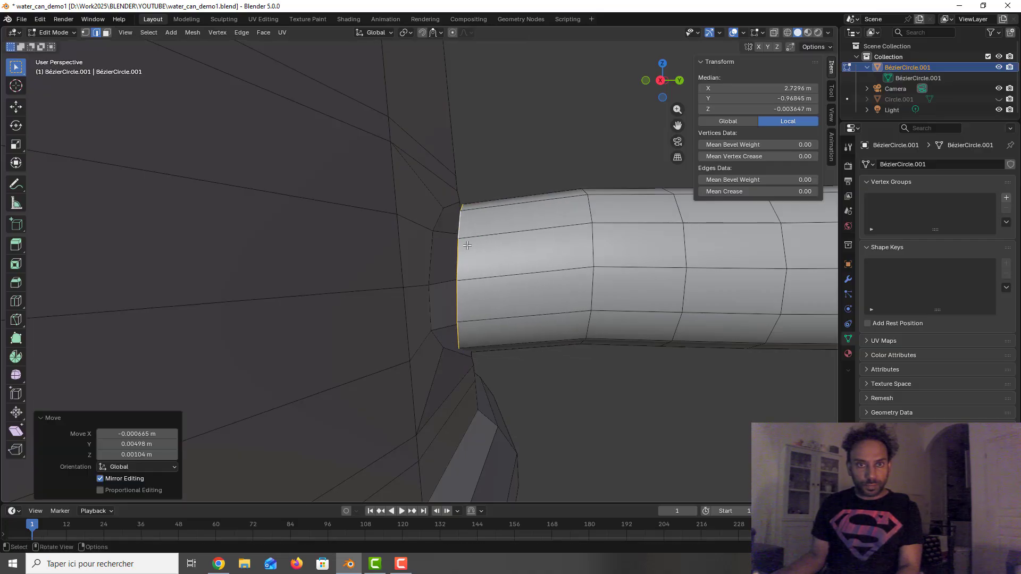
# Step: Add the ring of body edges around the lower joint to the tube's end loop selection, bridge the two edge loops and deselect everything
pyautogui.moveTo(446, 223); pyautogui.dragTo(404, 233, button='middle')
pyautogui.keyDown('shift'); pyautogui.click(353, 237); pyautogui.keyUp('shift')
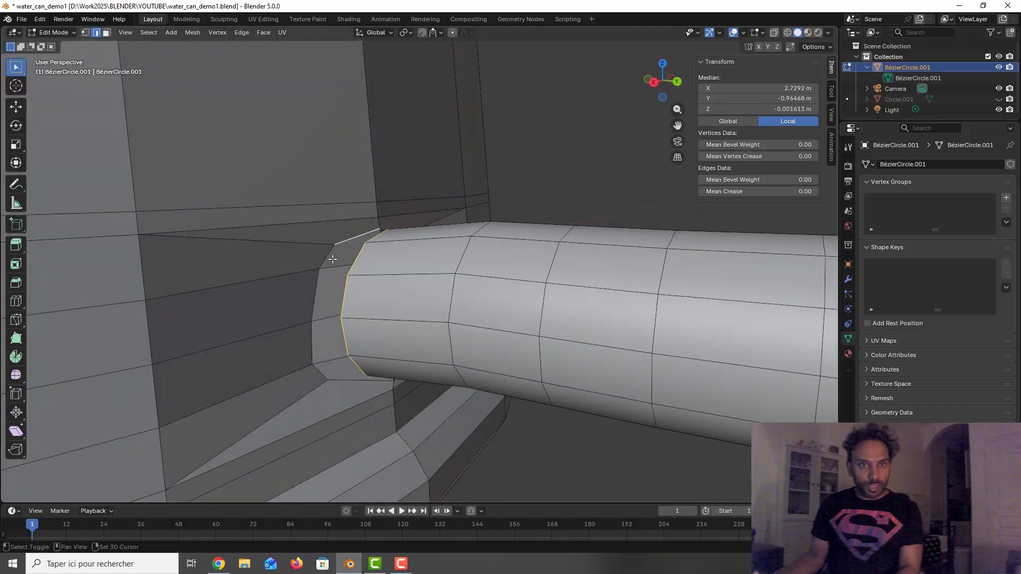
pyautogui.keyDown('shift'); pyautogui.click(323, 261); pyautogui.keyUp('shift')
pyautogui.keyDown('shift'); pyautogui.click(314, 310); pyautogui.keyUp('shift')
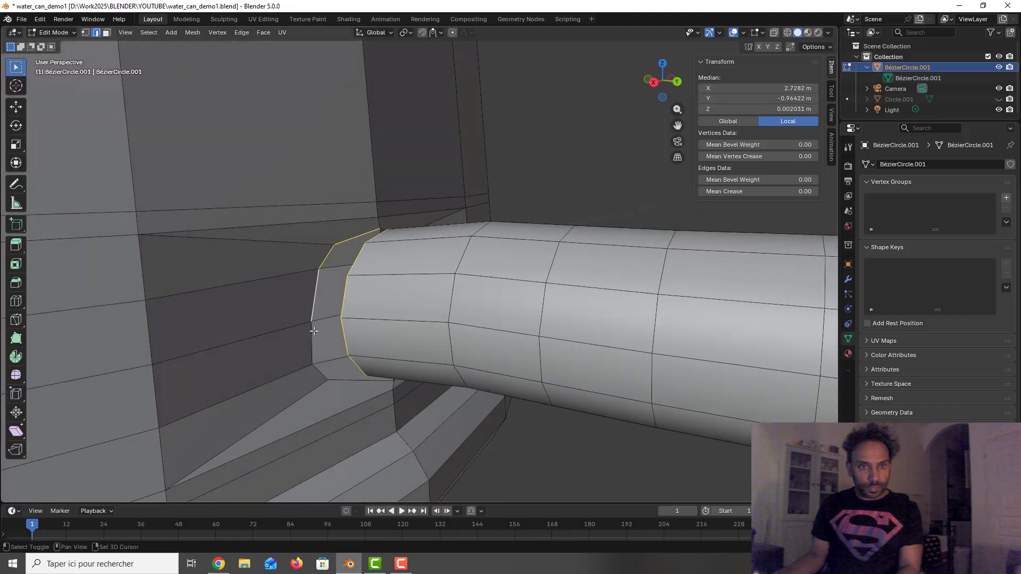
pyautogui.keyDown('shift'); pyautogui.click(312, 343); pyautogui.keyUp('shift')
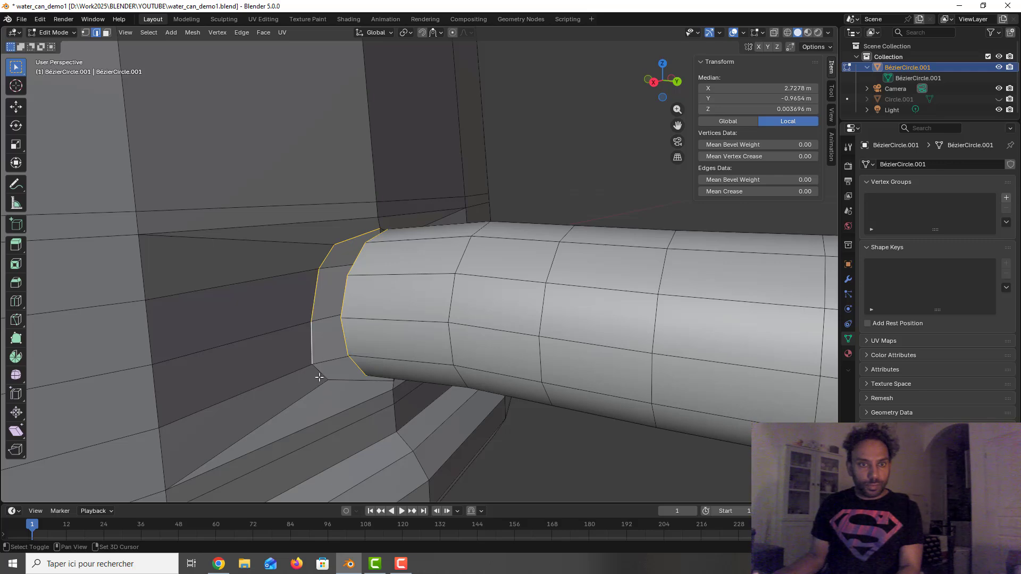
pyautogui.keyDown('shift'); pyautogui.click(320, 372); pyautogui.keyUp('shift')
pyautogui.keyDown('shift'); pyautogui.click(348, 381); pyautogui.keyUp('shift')
pyautogui.moveTo(348, 381); pyautogui.dragTo(302, 320, button='middle')
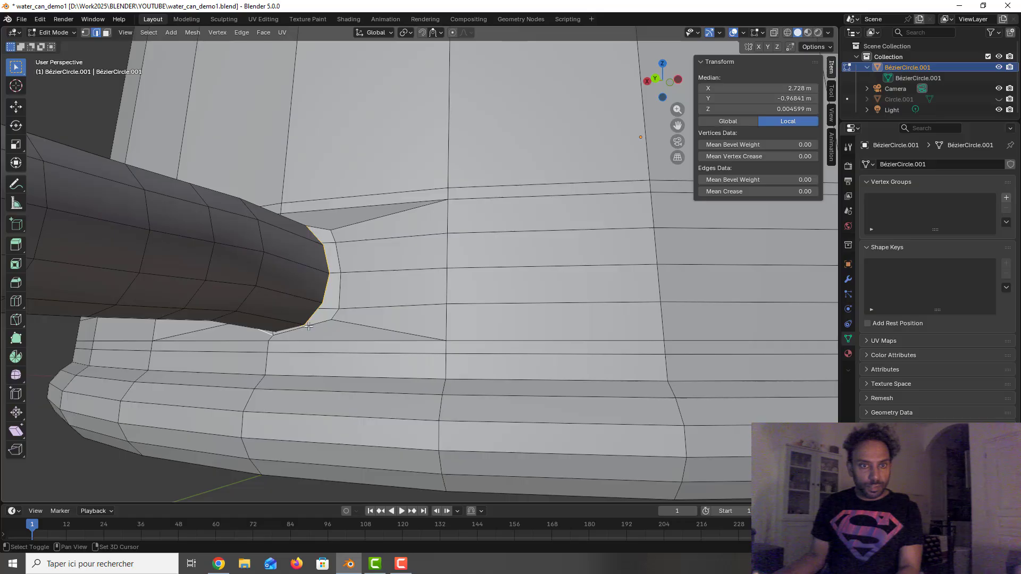
pyautogui.keyDown('shift'); pyautogui.click(308, 326); pyautogui.keyUp('shift')
pyautogui.keyDown('shift'); pyautogui.click(337, 314); pyautogui.keyUp('shift')
pyautogui.keyDown('shift'); pyautogui.click(341, 290); pyautogui.keyUp('shift')
pyautogui.keyDown('shift'); pyautogui.click(339, 256); pyautogui.keyUp('shift')
pyautogui.keyDown('shift'); pyautogui.click(333, 235); pyautogui.keyUp('shift')
pyautogui.moveTo(325, 229); pyautogui.dragTo(453, 271, button='middle')
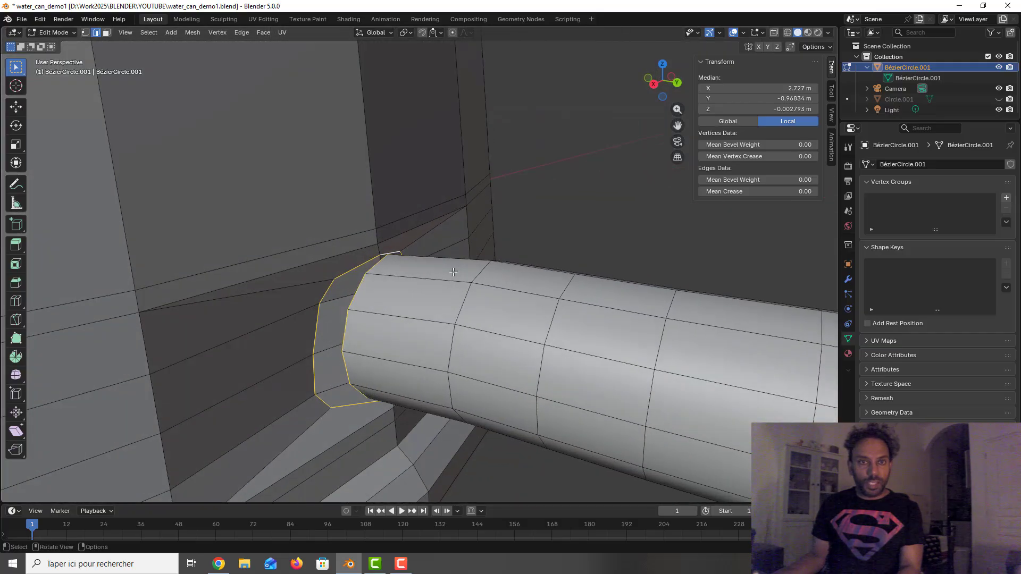
pyautogui.rightClick(335, 240)
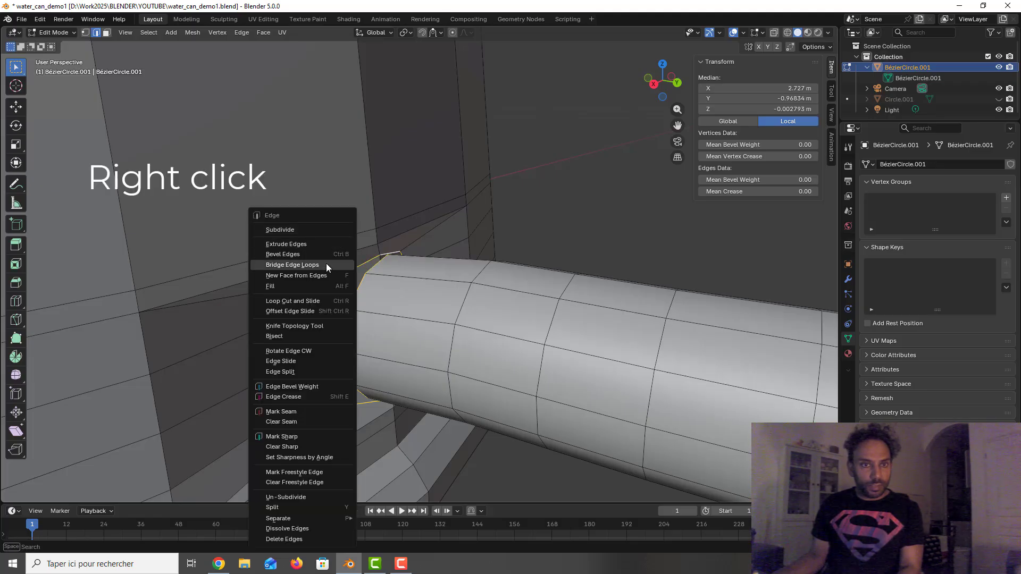
pyautogui.click(326, 264)
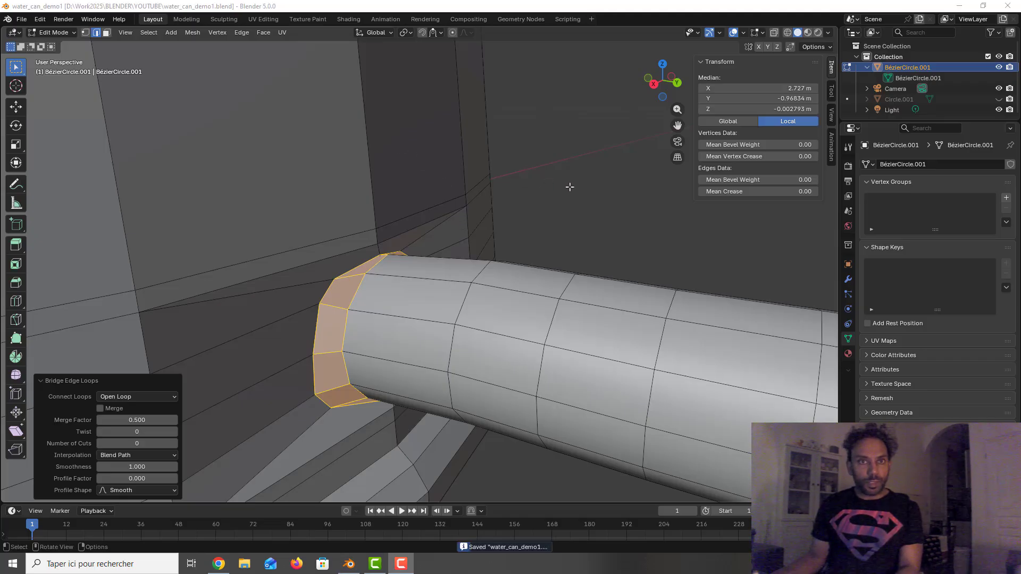
pyautogui.click(540, 183)
# Step: Delete the ring of faces on the domed top that surrounds the base of the tube at the upper joint
pyautogui.scroll(-10, 498, 179)
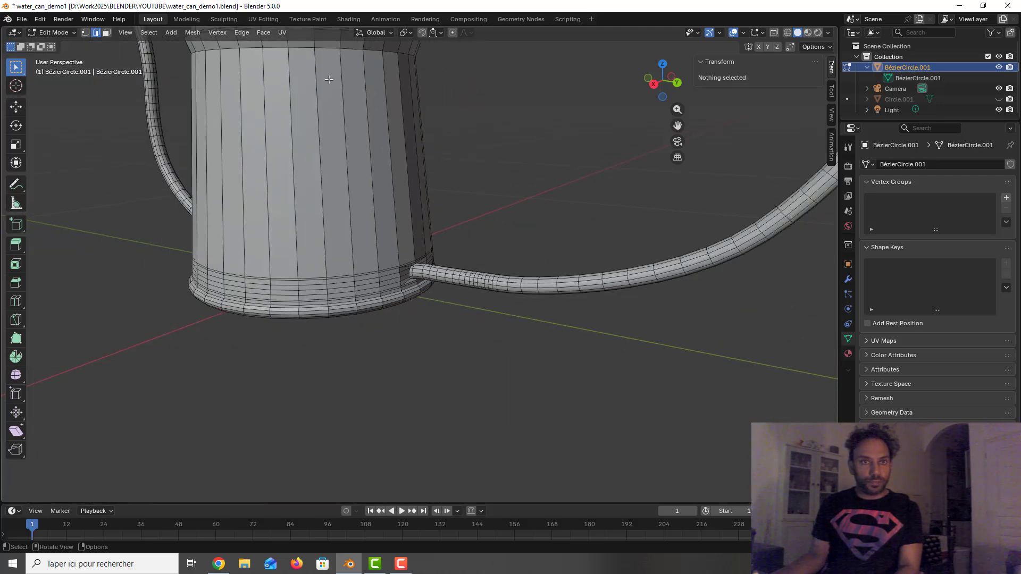
pyautogui.keyDown('shift'); pyautogui.moveTo(329, 79); pyautogui.dragTo(569, 246, button='middle'); pyautogui.keyUp('shift')
pyautogui.scroll(5, 496, 258)
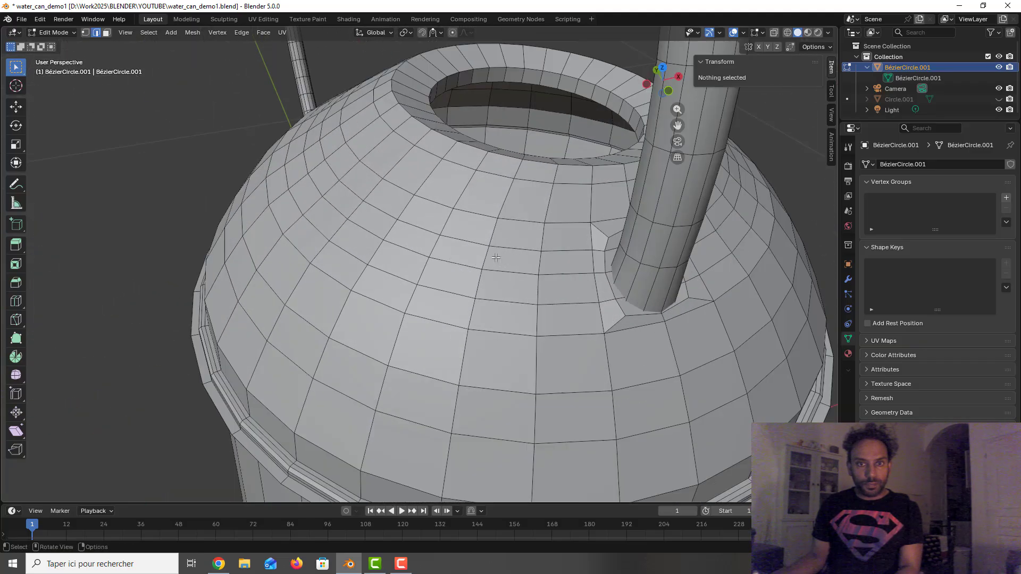
pyautogui.scroll(2, 554, 252)
pyautogui.moveTo(697, 286); pyautogui.dragTo(686, 292, button='middle')
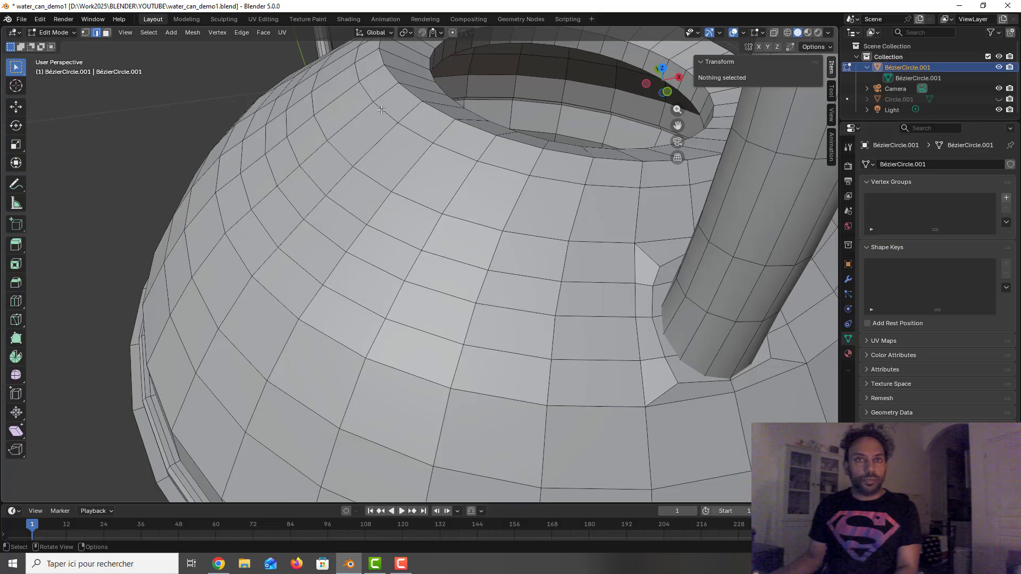
pyautogui.click(106, 32)
pyautogui.moveTo(617, 298); pyautogui.dragTo(585, 323, button='middle')
pyautogui.click(504, 307)
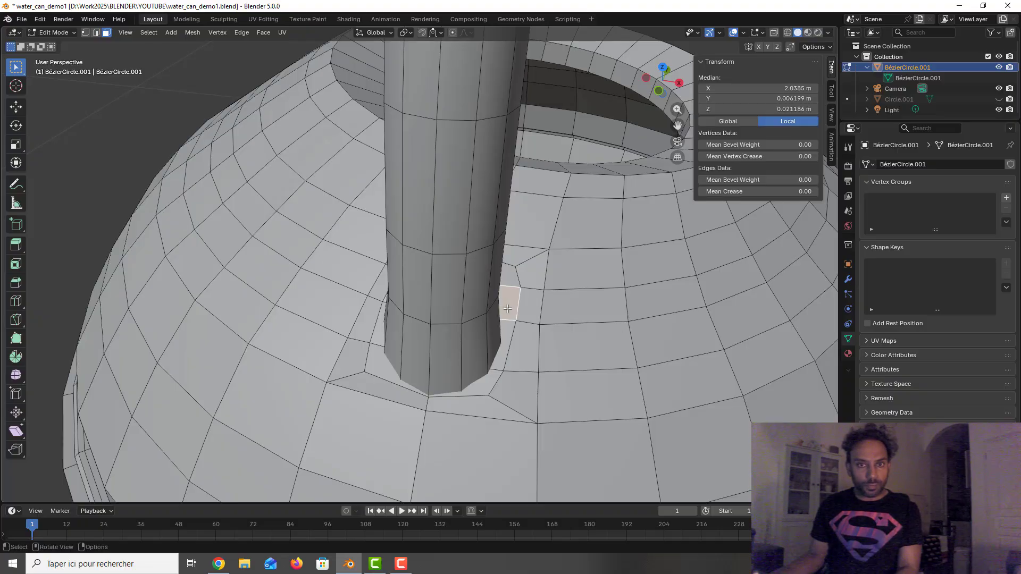
pyautogui.keyDown('shift'); pyautogui.click(503, 345); pyautogui.keyUp('shift')
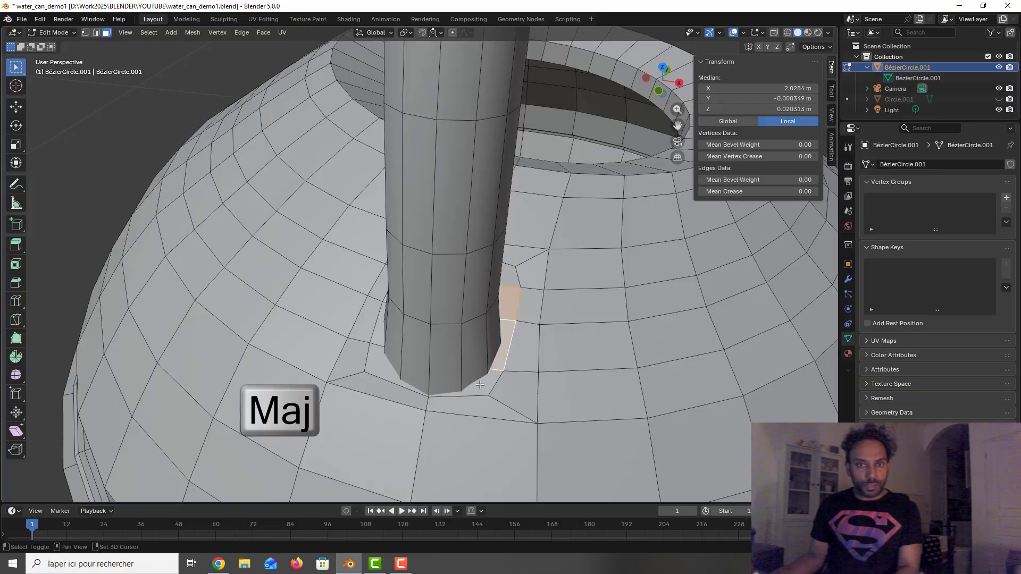
pyautogui.keyDown('shift'); pyautogui.click(428, 382); pyautogui.keyUp('shift')
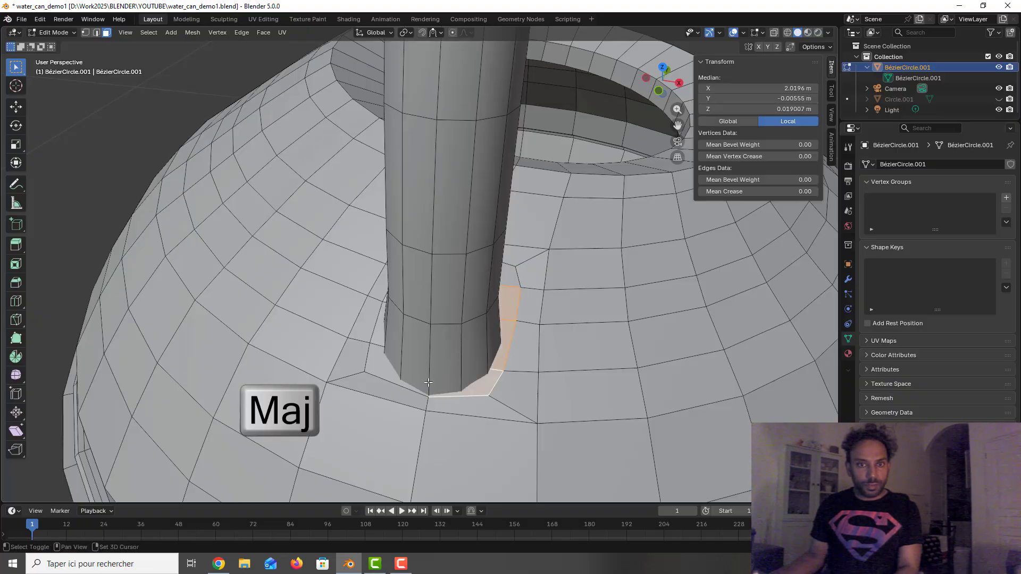
pyautogui.keyDown('shift'); pyautogui.click(376, 369); pyautogui.keyUp('shift')
pyautogui.keyDown('shift'); pyautogui.click(379, 331); pyautogui.keyUp('shift')
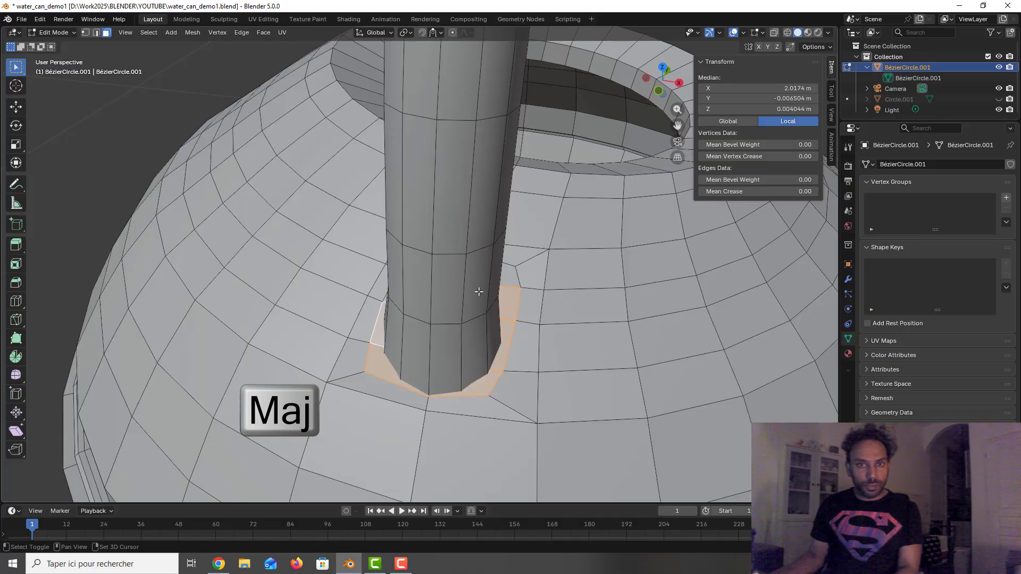
pyautogui.keyDown('shift'); pyautogui.click(509, 281); pyautogui.keyUp('shift')
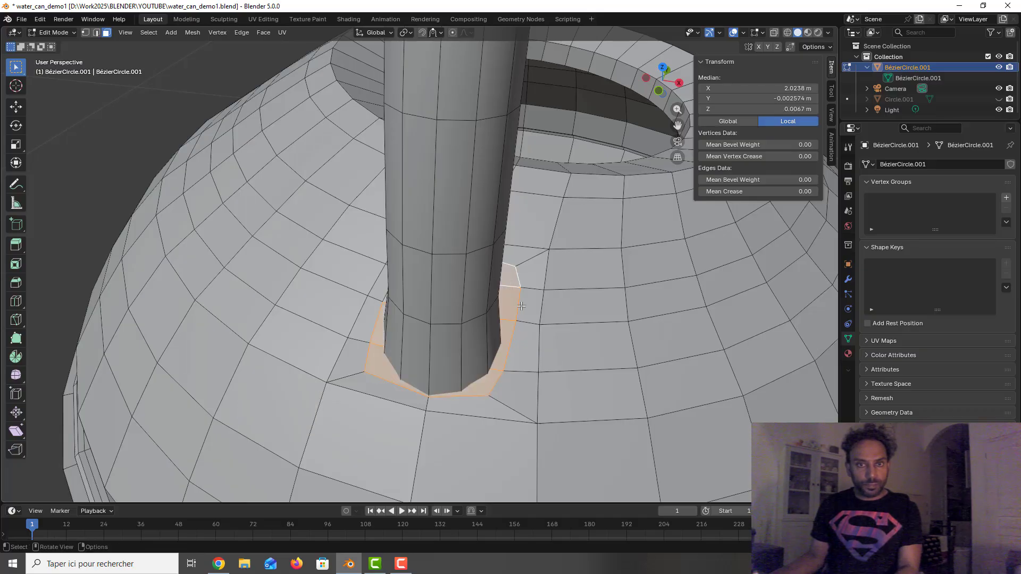
pyautogui.moveTo(509, 281); pyautogui.dragTo(649, 256, button='middle')
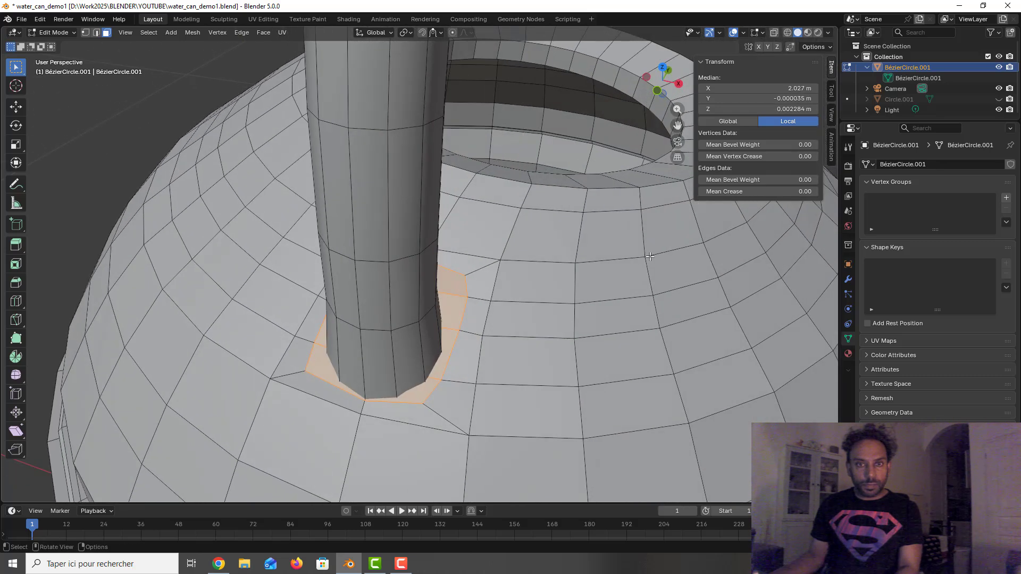
pyautogui.press('x')
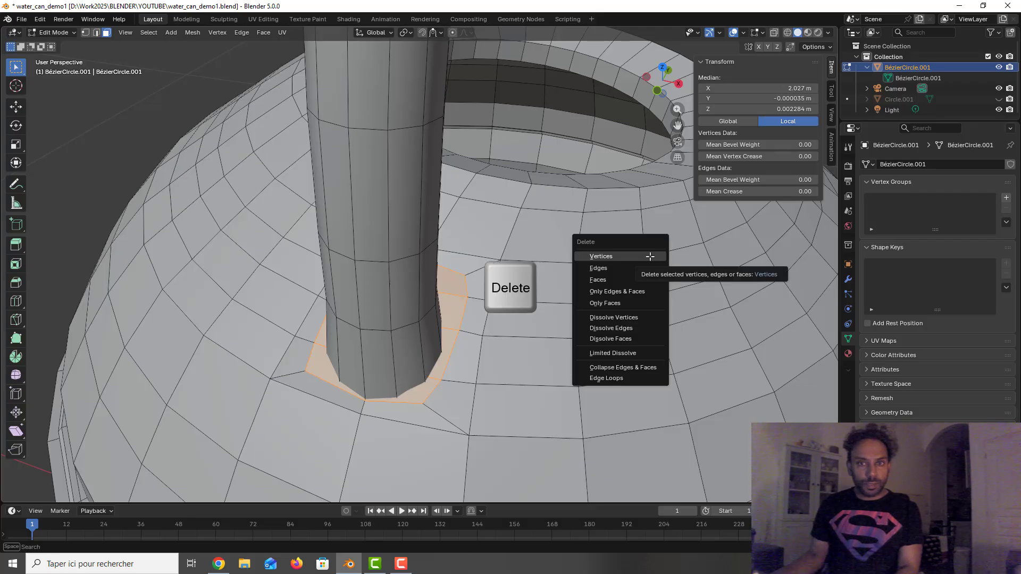
pyautogui.click(639, 273)
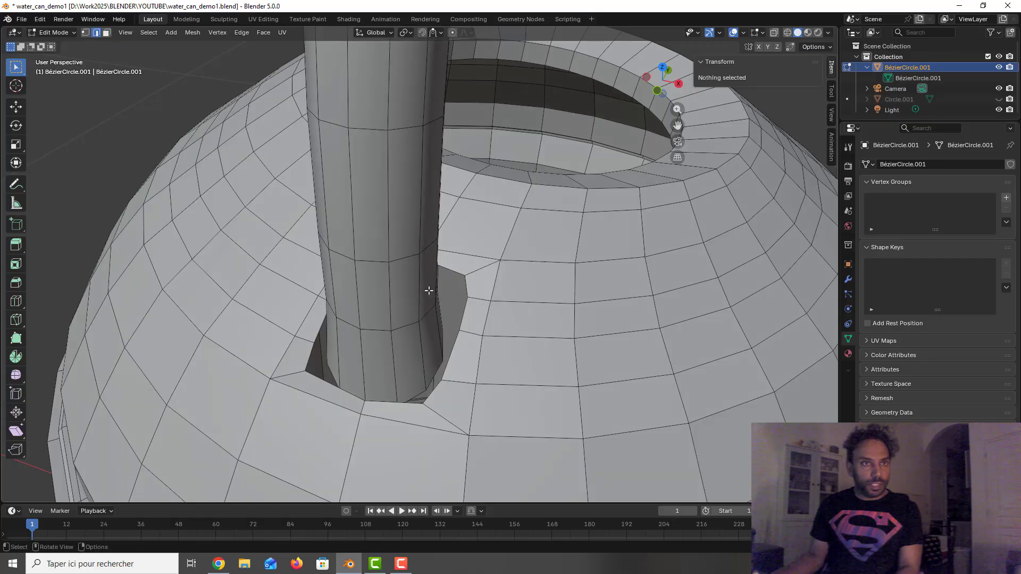
# Step: Select the tube's end edge loop at the dome opening and raise it about 0.010 m along Z
pyautogui.click(468, 288)
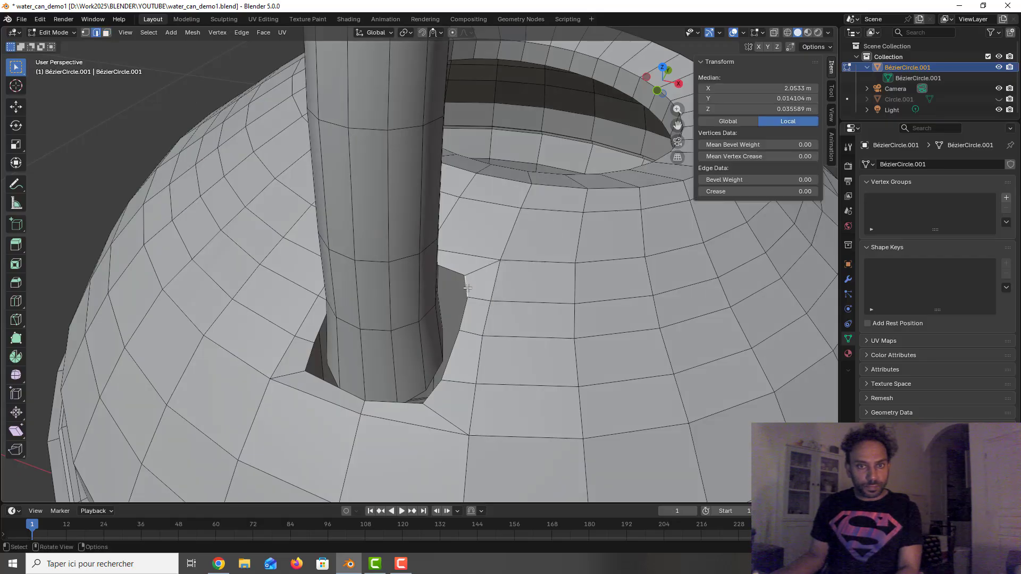
pyautogui.click(435, 374)
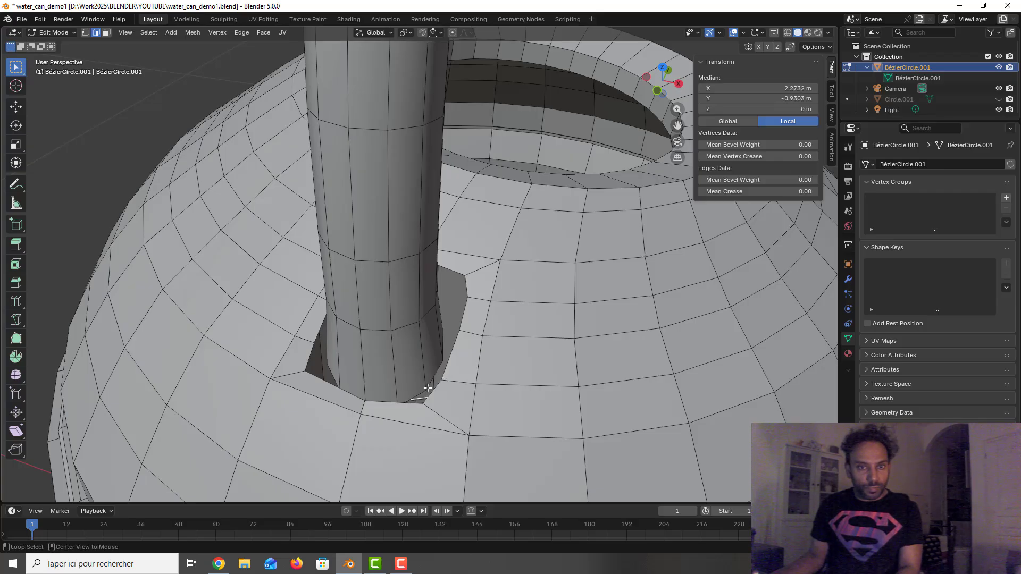
pyautogui.click(416, 396)
pyautogui.keyDown('alt'); pyautogui.click(432, 378); pyautogui.keyUp('alt')
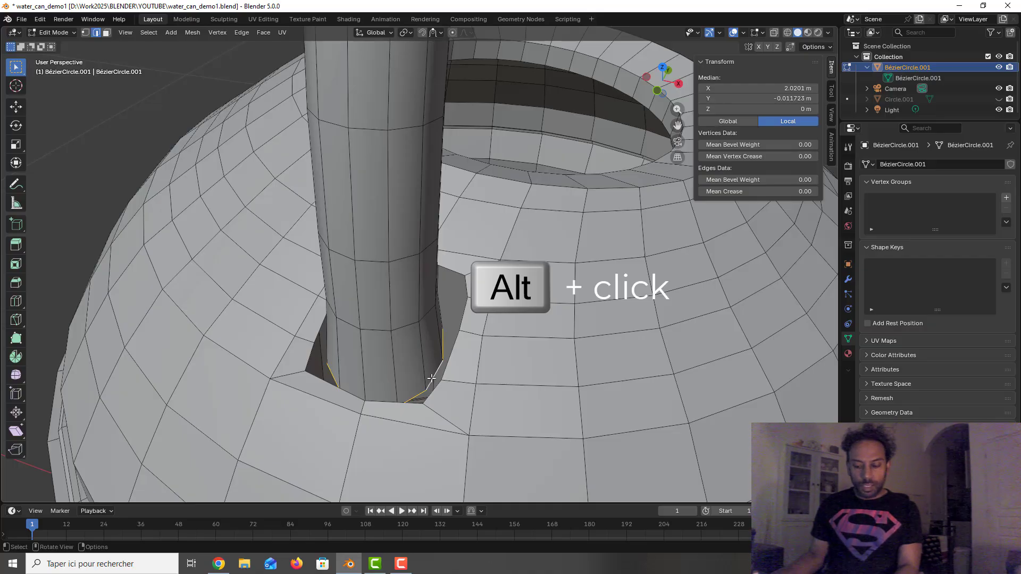
pyautogui.press('g')
pyautogui.press('z')
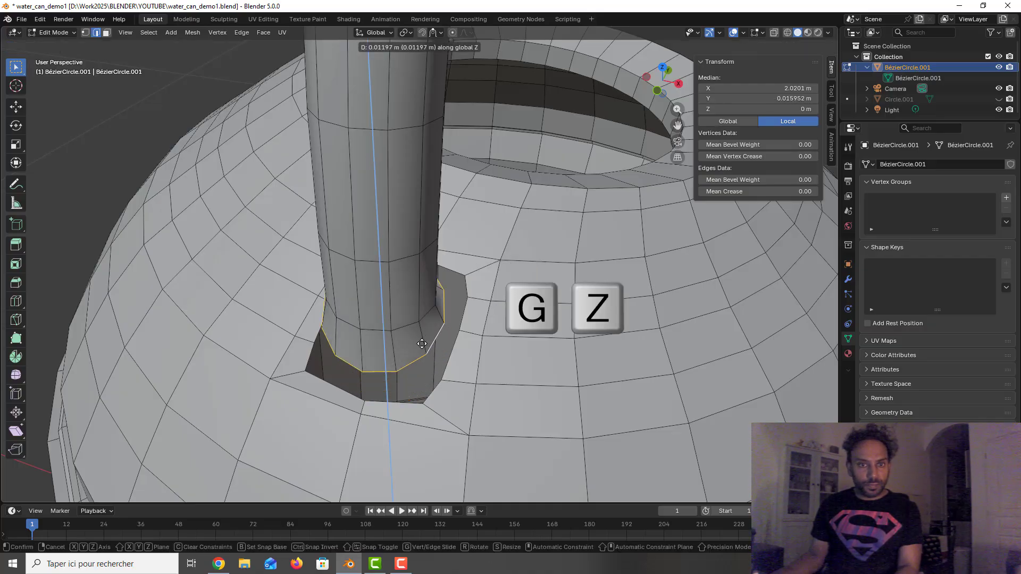
pyautogui.click(418, 346)
pyautogui.moveTo(418, 346)
pyautogui.mouseDown(button='middle')
pyautogui.moveTo(385, 341)
pyautogui.moveTo(422, 336)
pyautogui.mouseUp(button='middle')
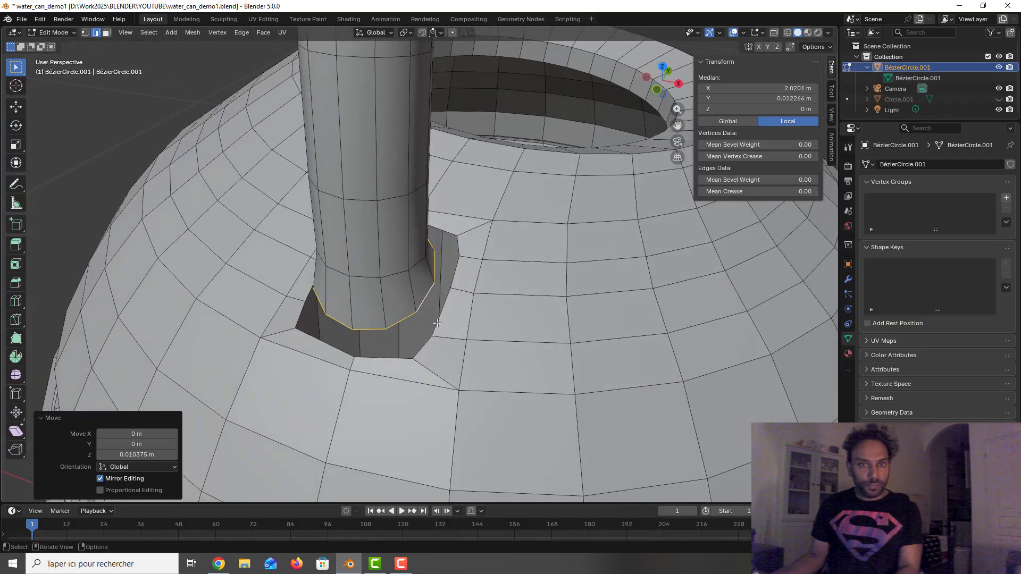
# Step: Add the dome opening's edge loop around the upper joint to the tube's end loop selection and bridge the two edge loops
pyautogui.hotkey('ctrl', 'z')
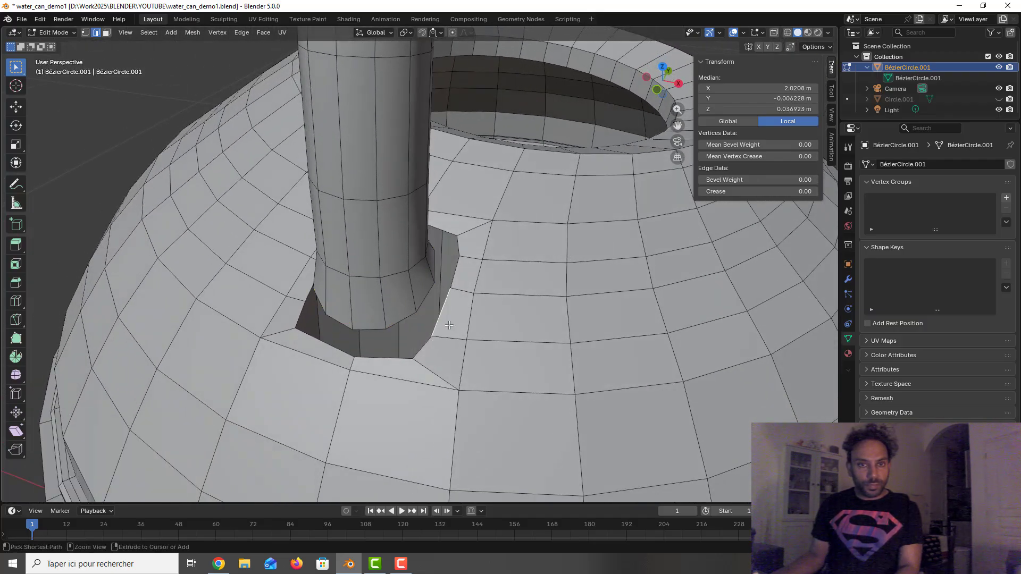
pyautogui.hotkey('ctrl', 'shift', 'z')
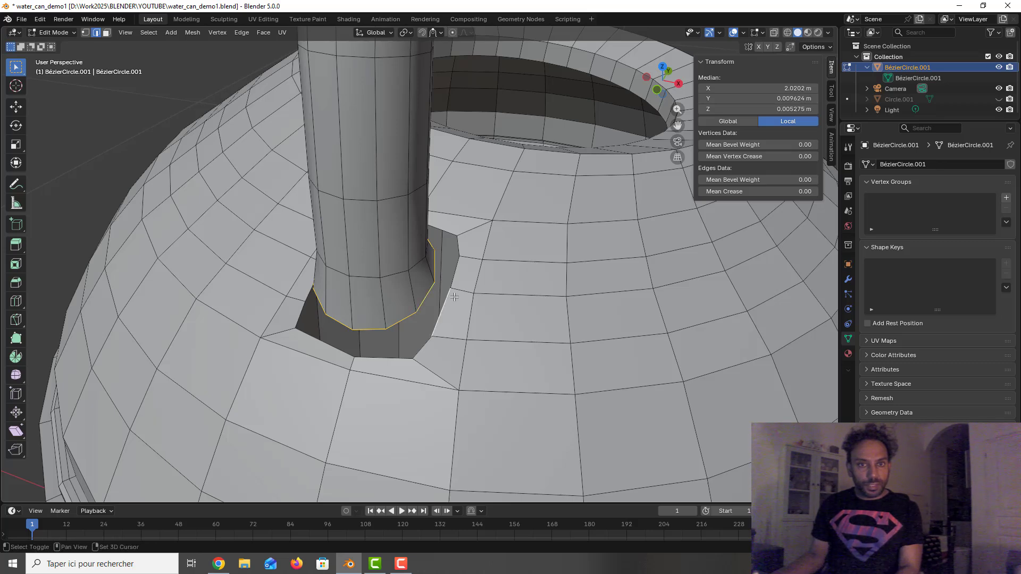
pyautogui.keyDown('alt'); pyautogui.keyDown('shift'); pyautogui.click(458, 271); pyautogui.keyUp('shift'); pyautogui.keyUp('alt')
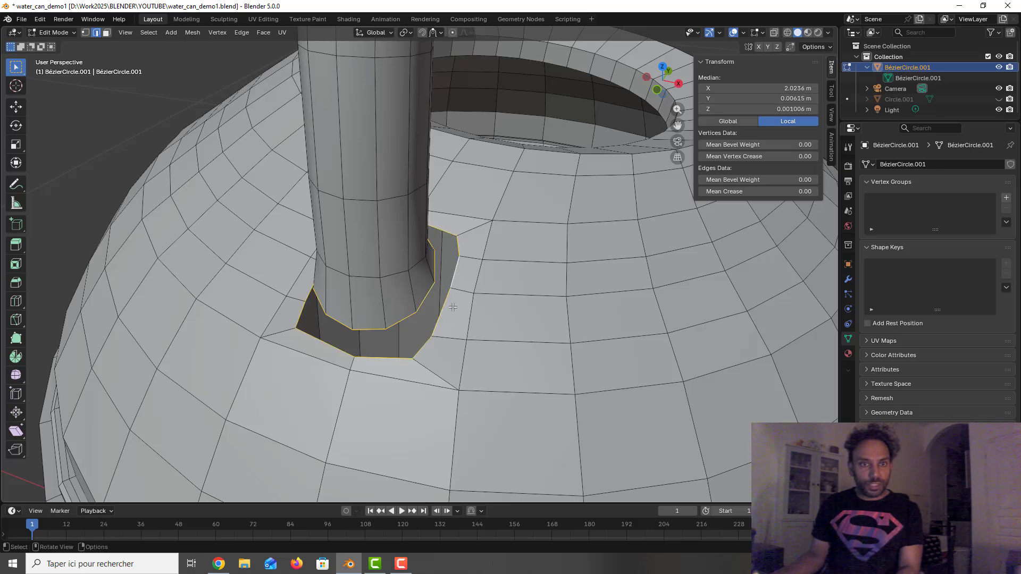
pyautogui.moveTo(437, 325); pyautogui.dragTo(408, 259, button='middle')
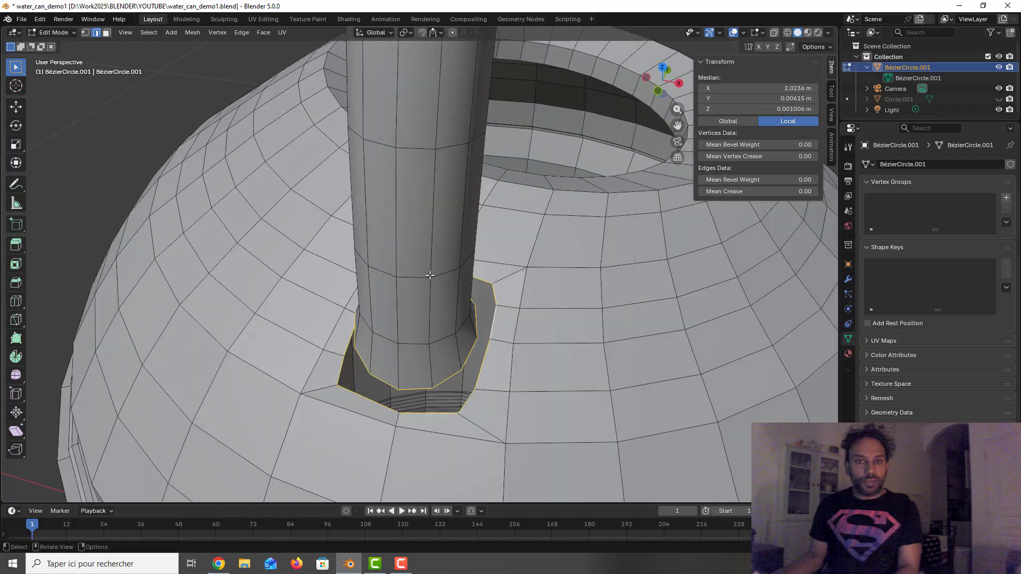
pyautogui.rightClick(498, 293)
pyautogui.click(477, 263)
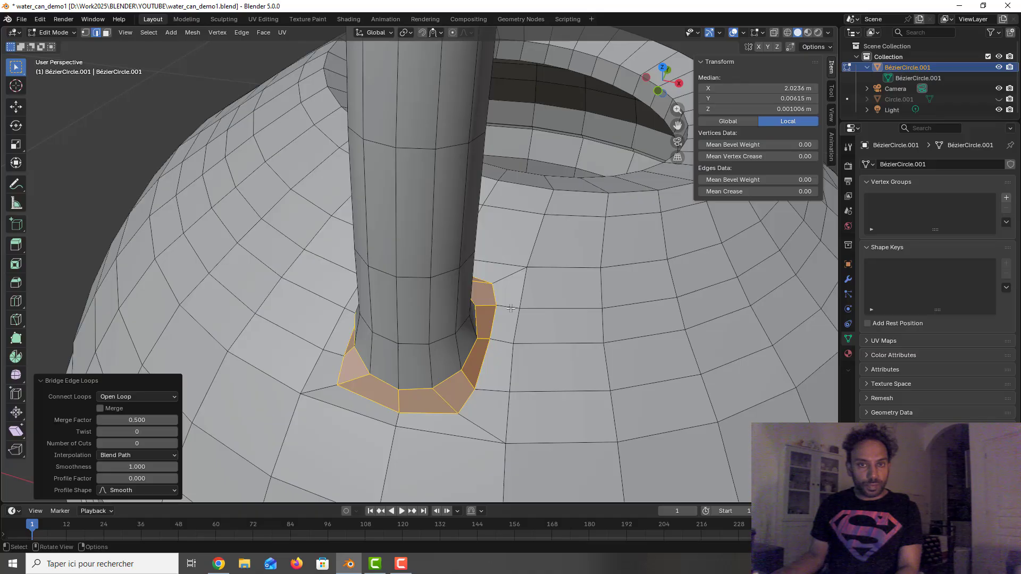
# Step: Switch to vertex selection and move three outer vertices of the bridged ring, on the side facing the filling opening, closer to the tube
pyautogui.click(85, 33)
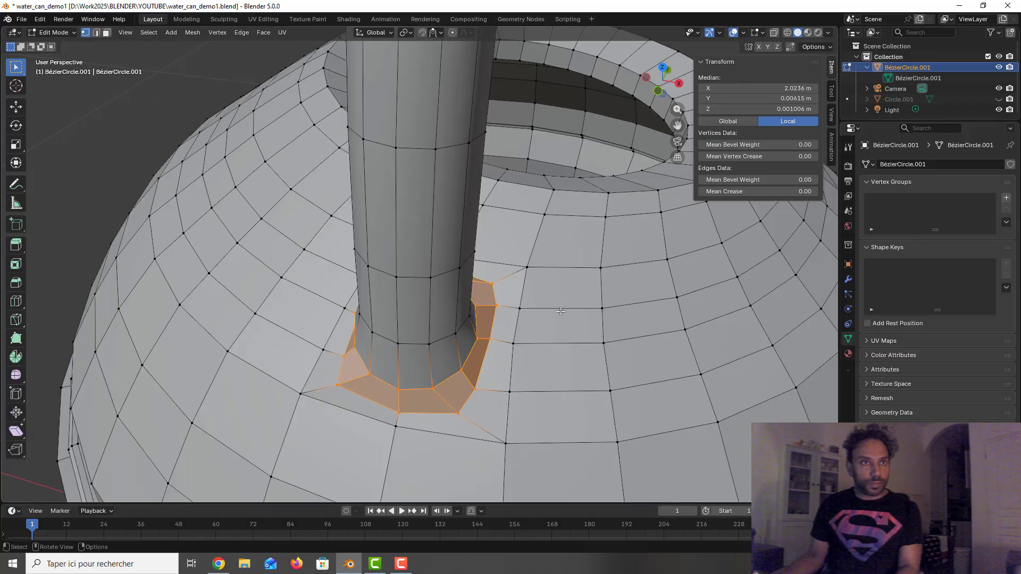
pyautogui.click(500, 289)
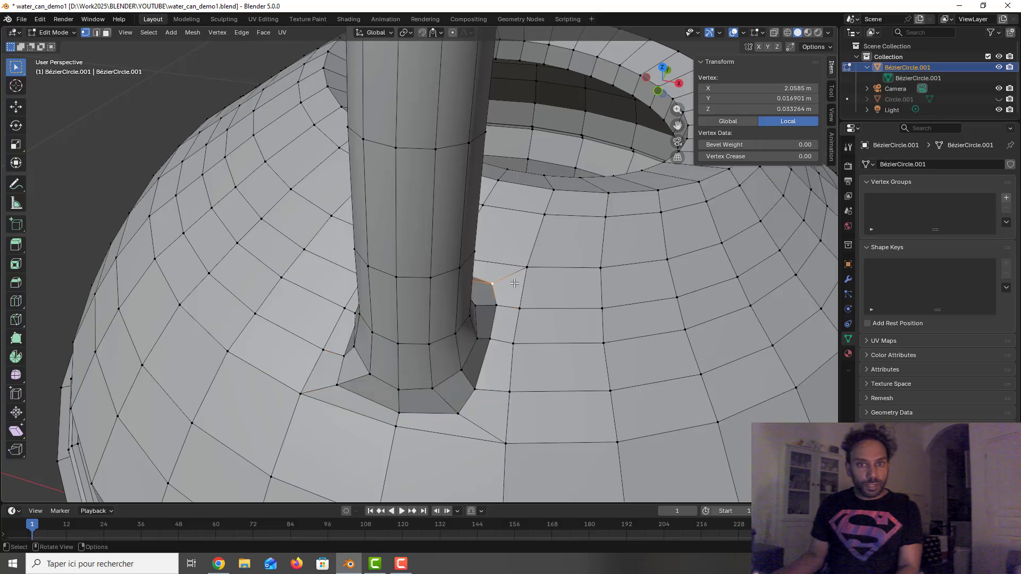
pyautogui.press('g')
pyautogui.click(496, 287)
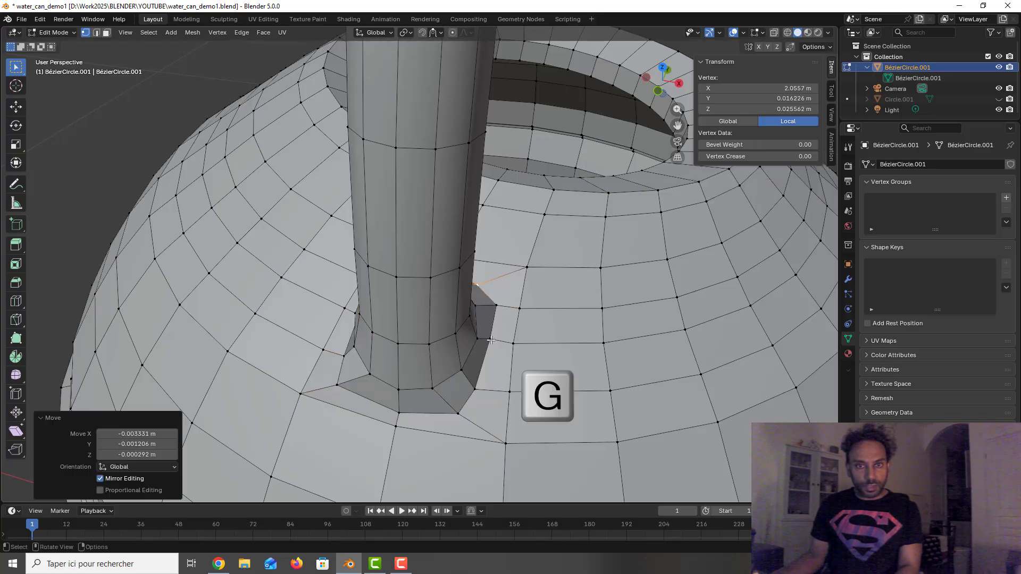
pyautogui.click(488, 342)
pyautogui.press('g')
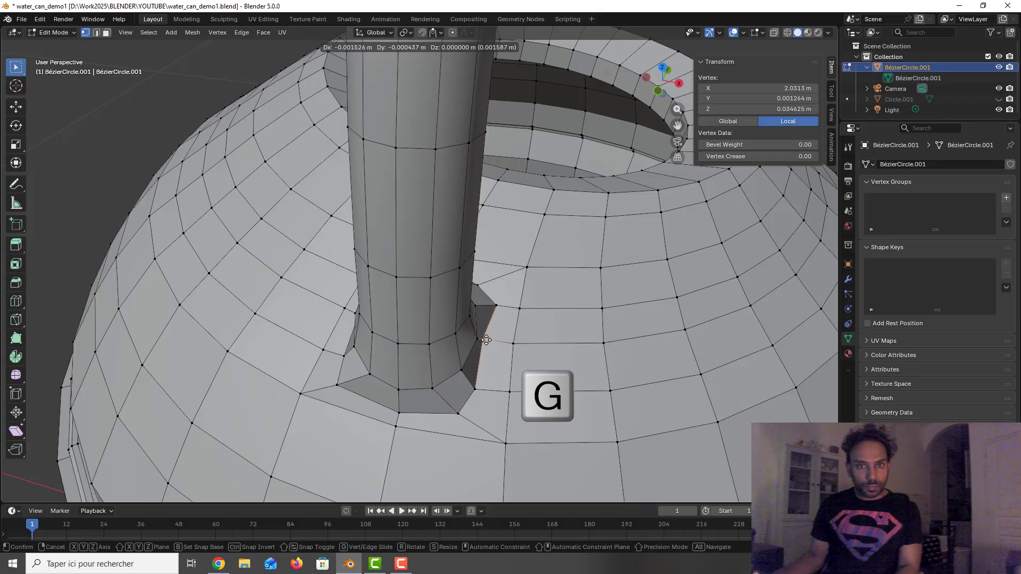
pyautogui.click(497, 322)
pyautogui.click(499, 305)
pyautogui.press('g')
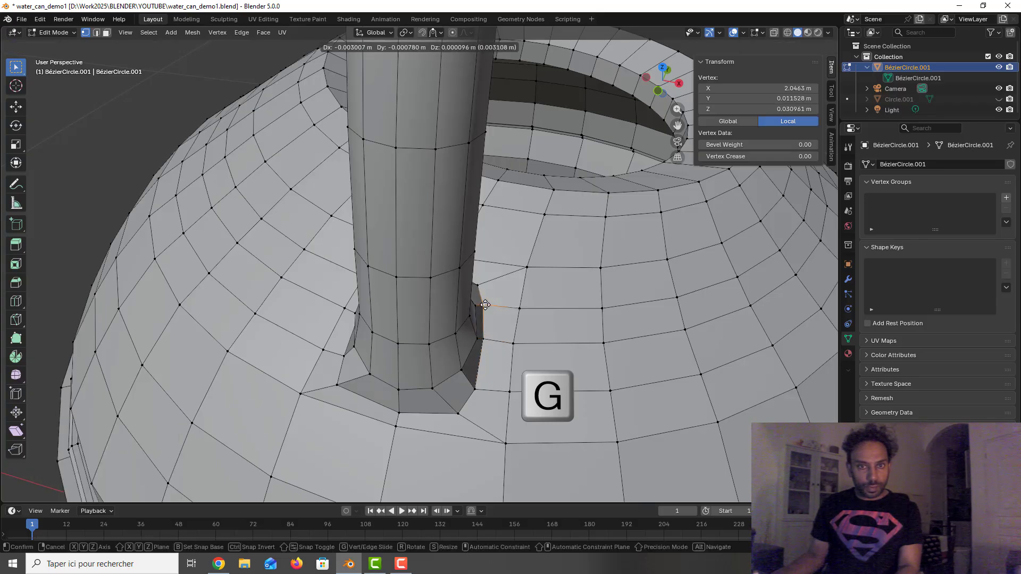
pyautogui.click(485, 301)
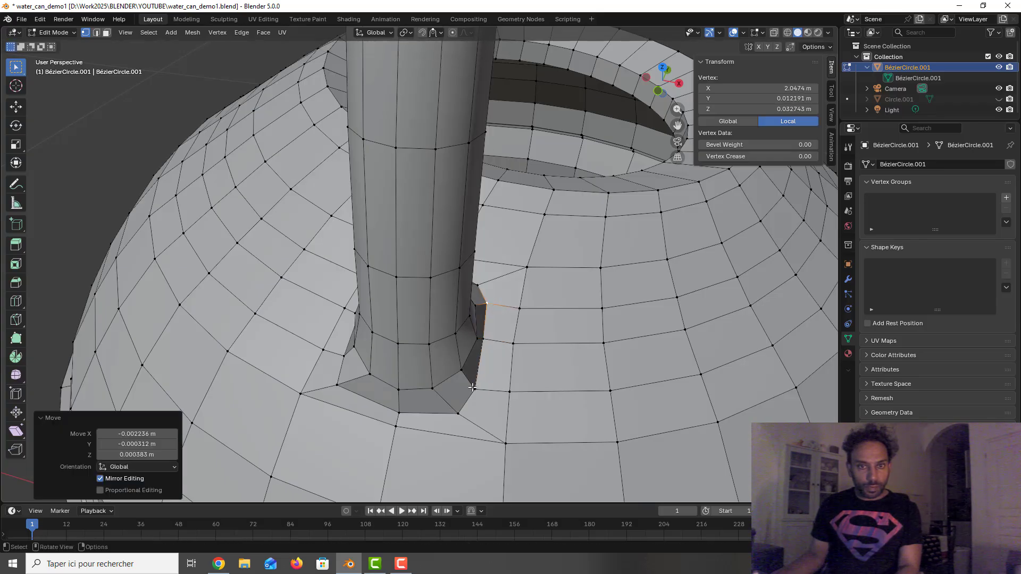
# Step: Move the protruding outer corner vertex on the opposite side of the bridged ring about 0.004 m toward the tube
pyautogui.click(333, 385)
pyautogui.press('g')
pyautogui.click(354, 383)
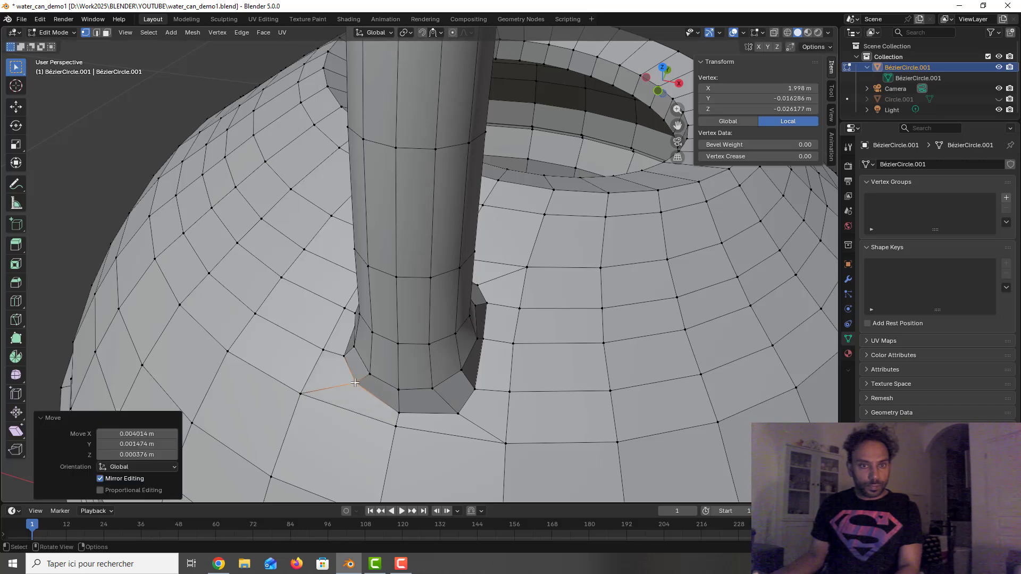
# Step: Inspect the finished upper joint and return to Object Mode to check the whole watering can
pyautogui.moveTo(398, 389); pyautogui.dragTo(547, 182, button='middle')
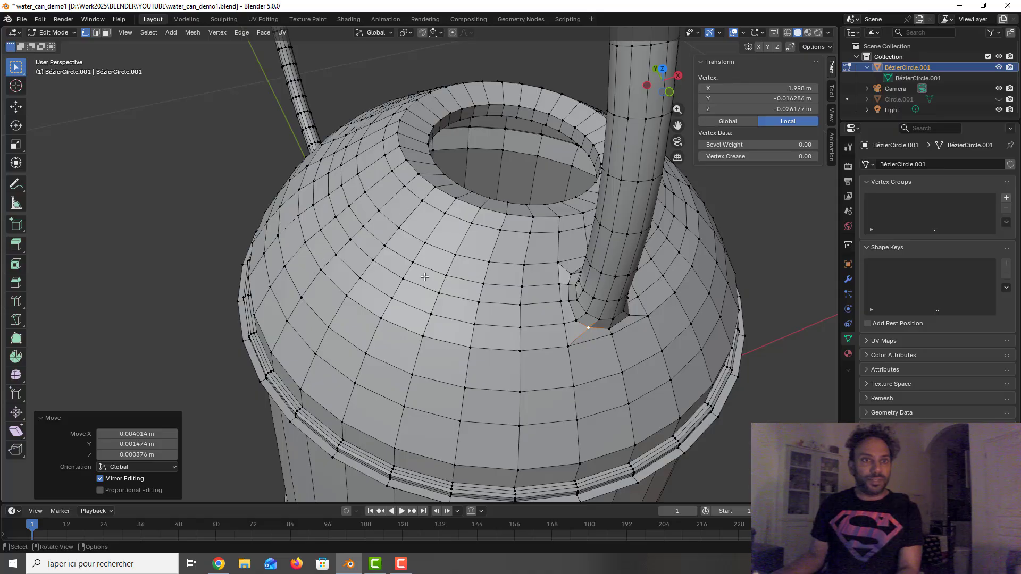
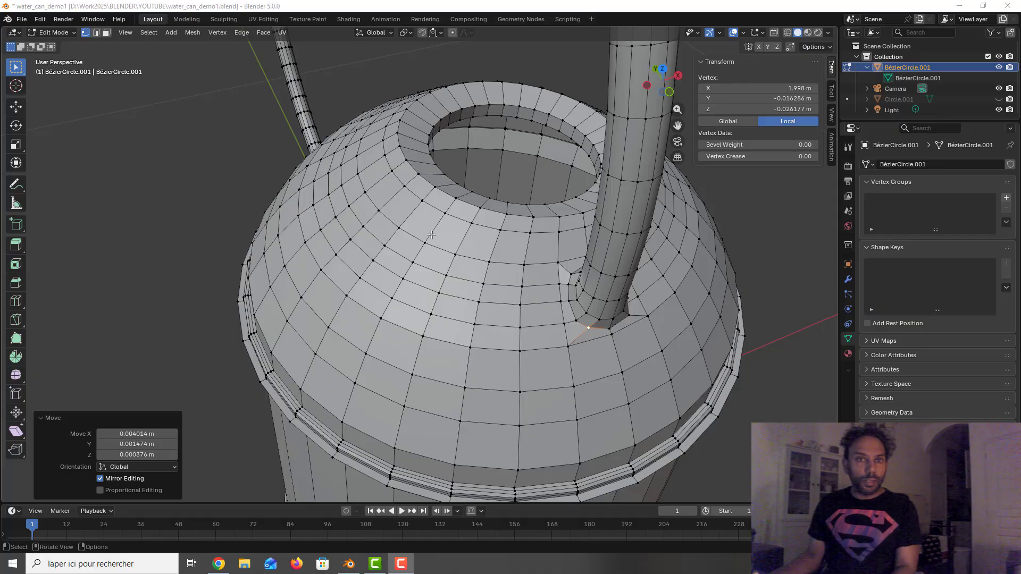
pyautogui.click(268, 228)
pyautogui.press('Tab')
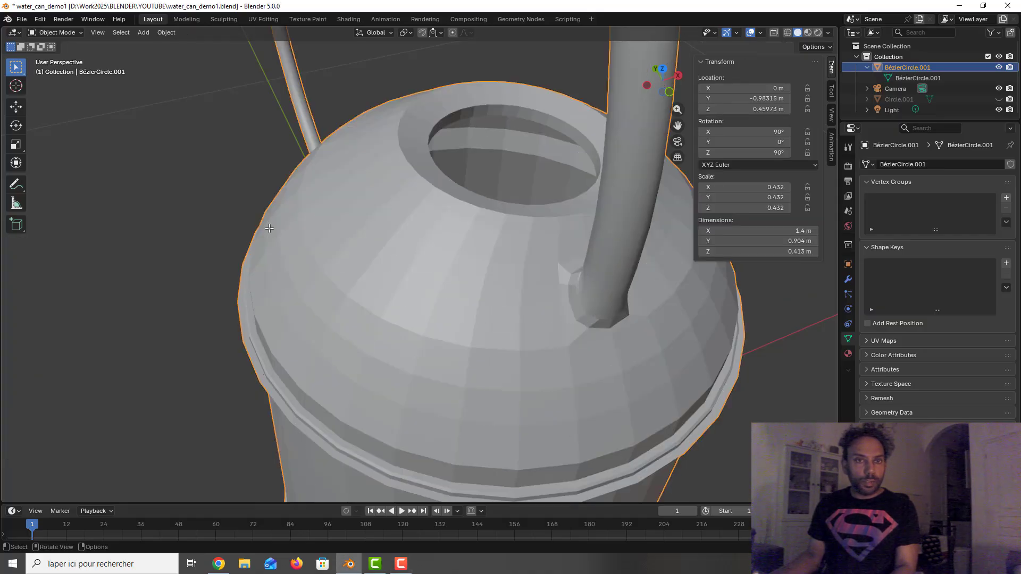
pyautogui.scroll(-8, 269, 228)
pyautogui.moveTo(283, 210); pyautogui.dragTo(332, 301, button='middle')
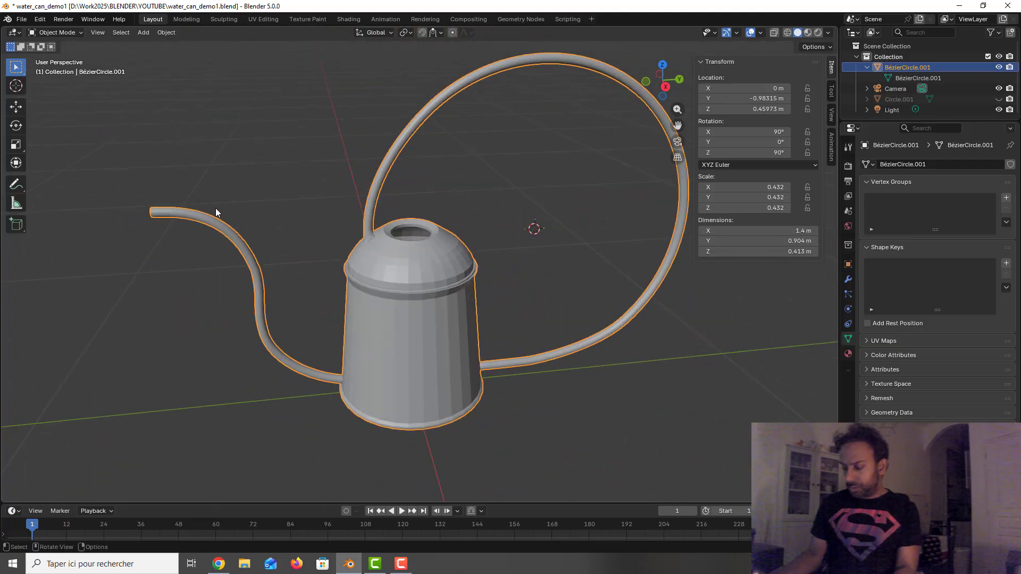
# Step: In Edit Mode, from the right orthographic view with X-ray on, shear the spout tip's end ring of vertices by about -0.43
pyautogui.press('KP_3')
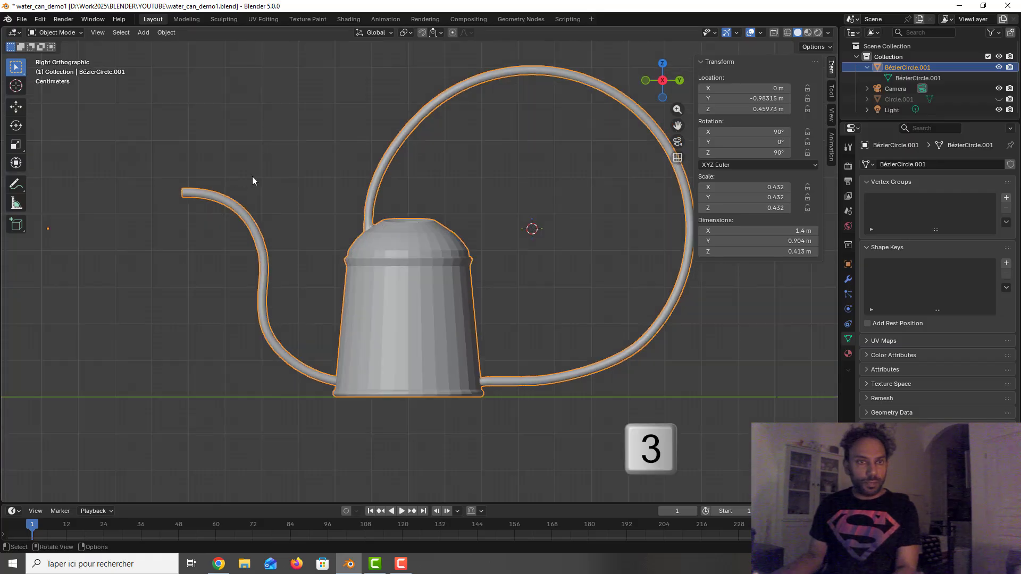
pyautogui.keyDown('shift'); pyautogui.moveTo(252, 177); pyautogui.dragTo(423, 246, button='middle'); pyautogui.keyUp('shift')
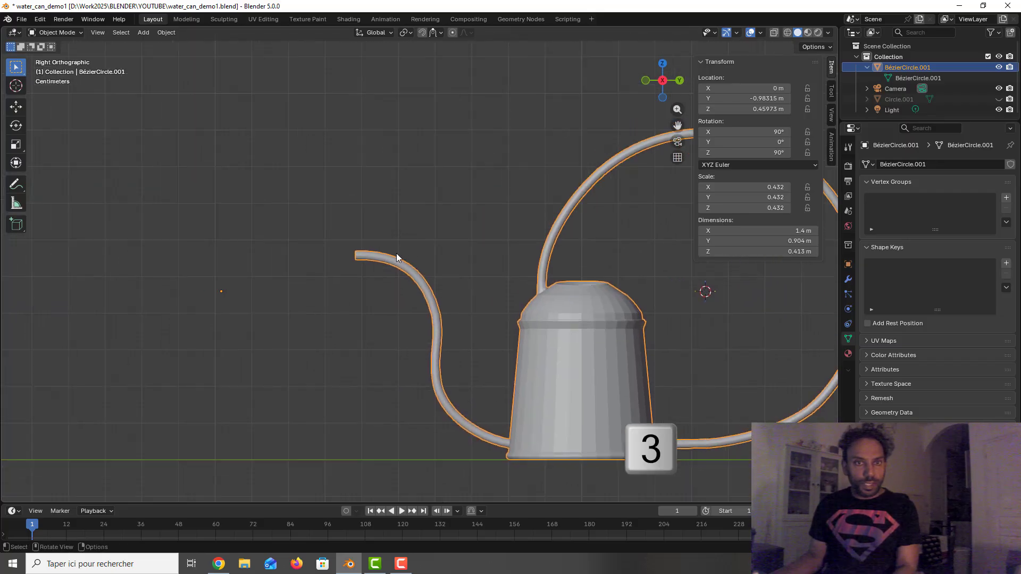
pyautogui.scroll(8, 396, 253)
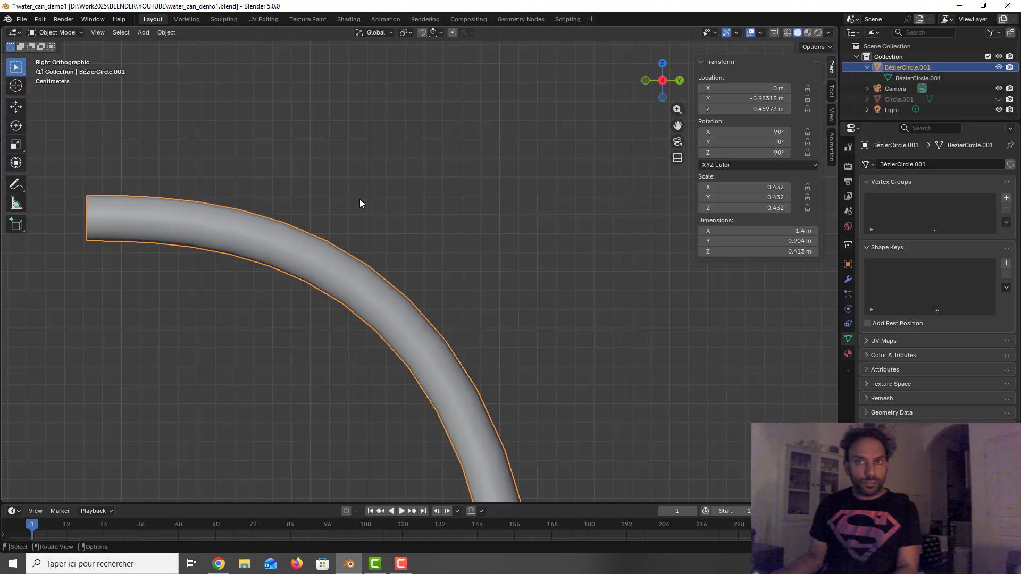
pyautogui.keyDown('shift'); pyautogui.moveTo(360, 199); pyautogui.dragTo(566, 232, button='middle'); pyautogui.keyUp('shift')
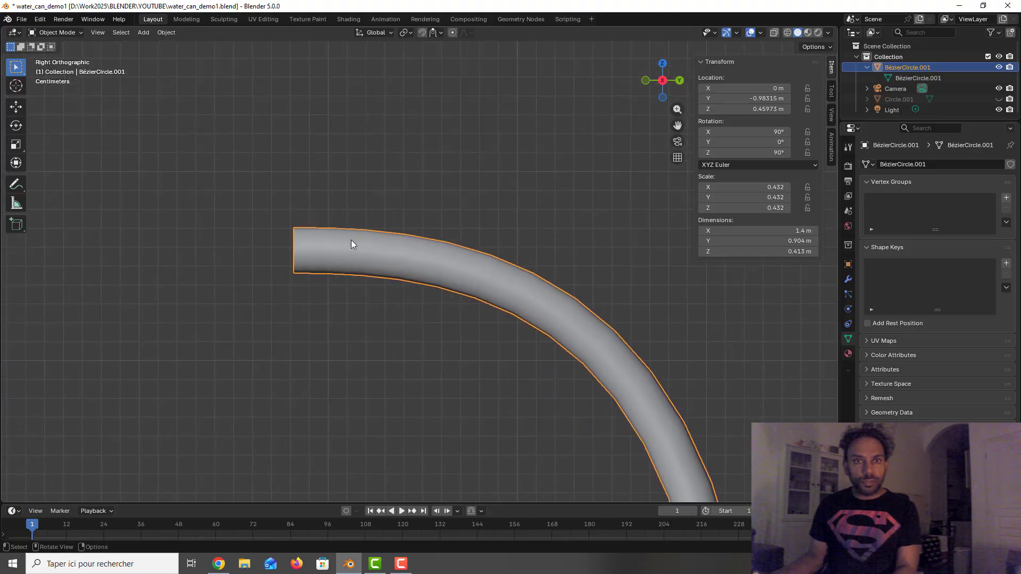
pyautogui.press('Tab')
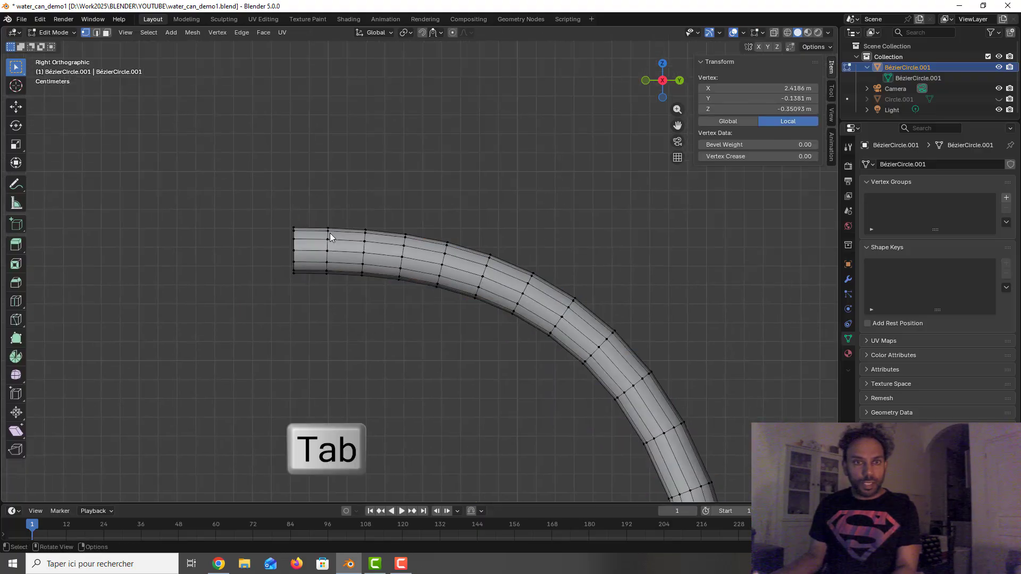
pyautogui.click(774, 32)
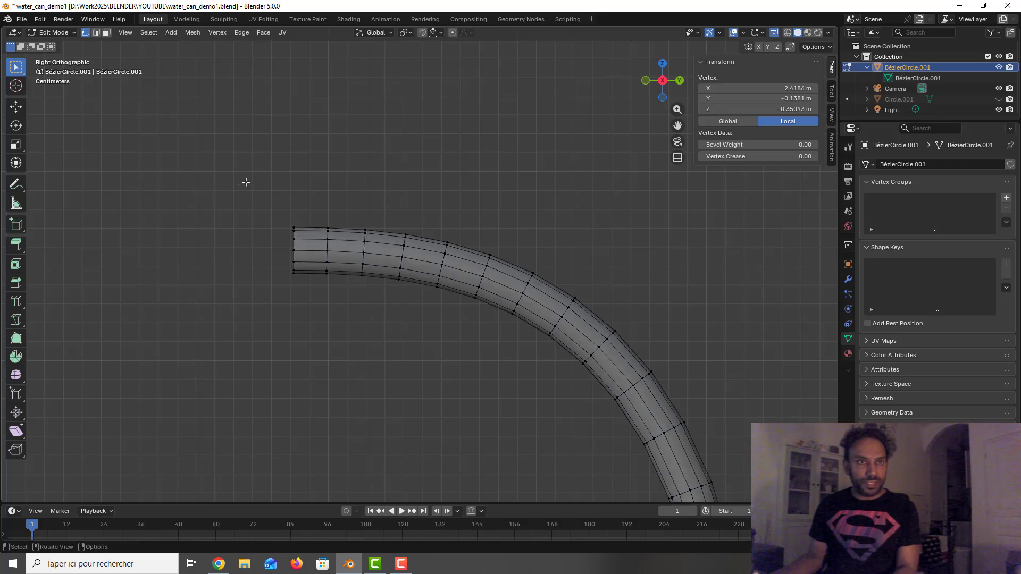
pyautogui.moveTo(246, 182); pyautogui.dragTo(313, 309)
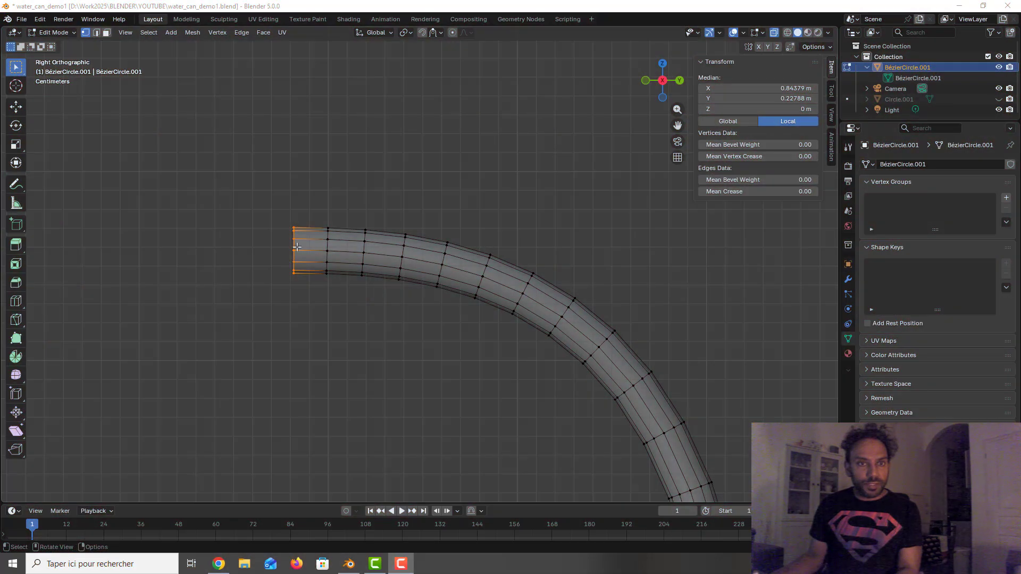
pyautogui.rightClick(293, 245)
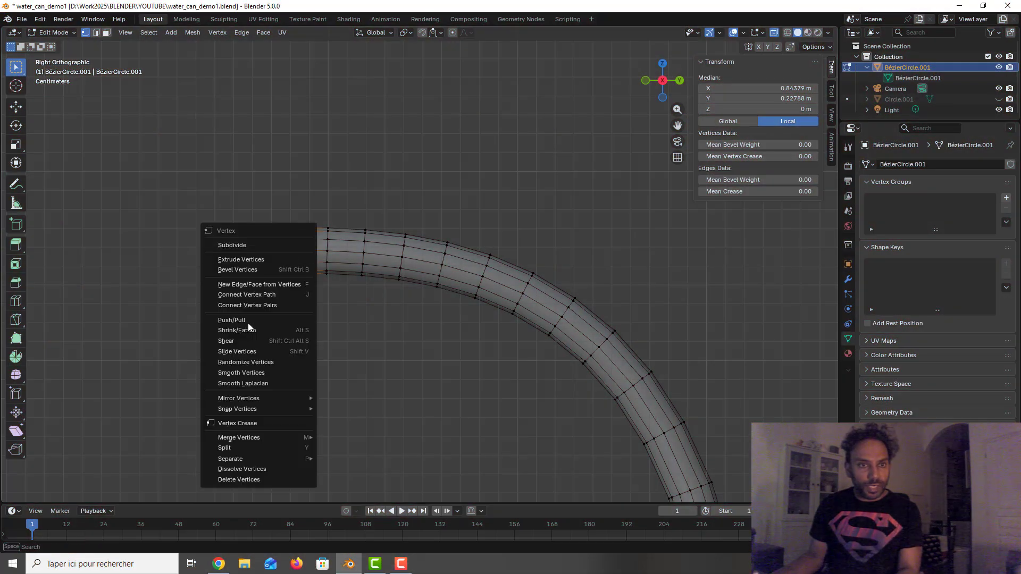
pyautogui.click(258, 339)
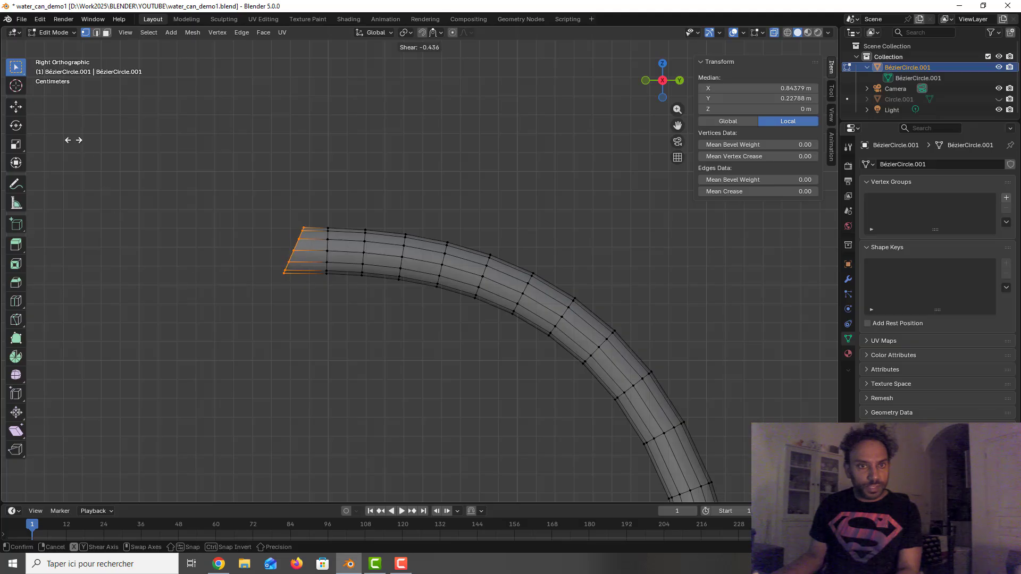
pyautogui.click(75, 78)
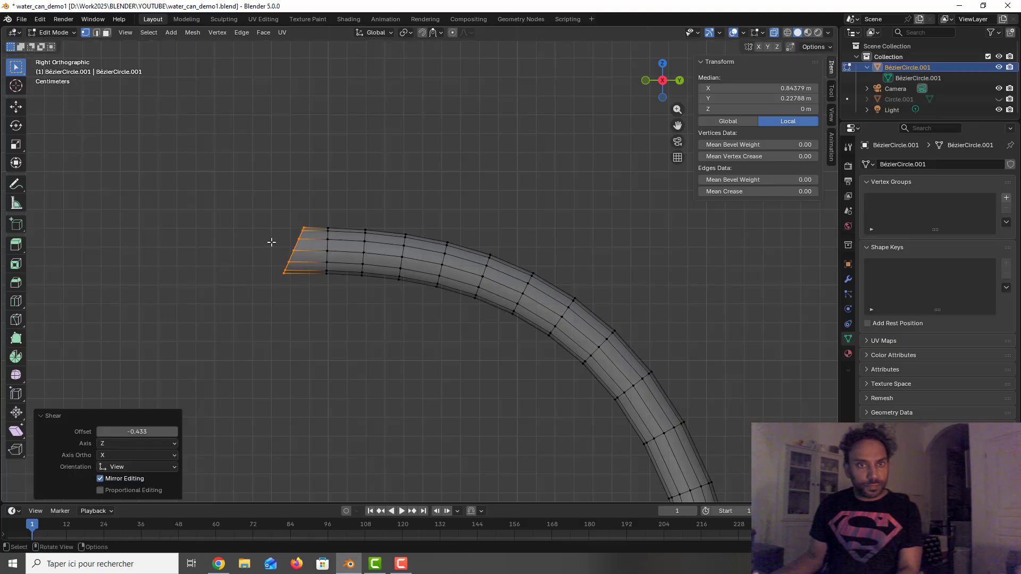
# Step: Select the second ring of vertices from the spout tip and shear it by about -0.31
pyautogui.moveTo(319, 203); pyautogui.dragTo(337, 299)
pyautogui.rightClick(331, 279)
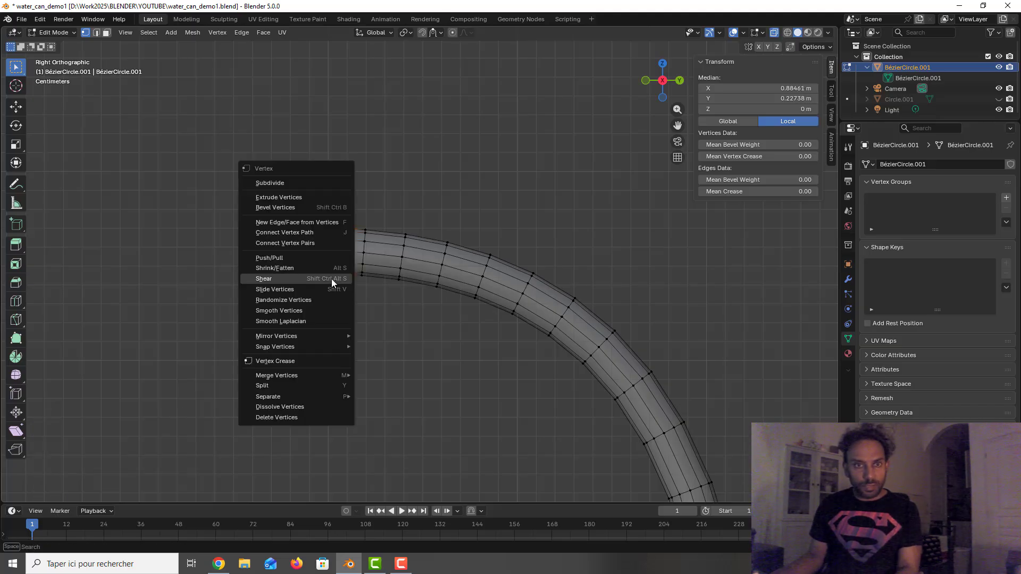
pyautogui.click(331, 279)
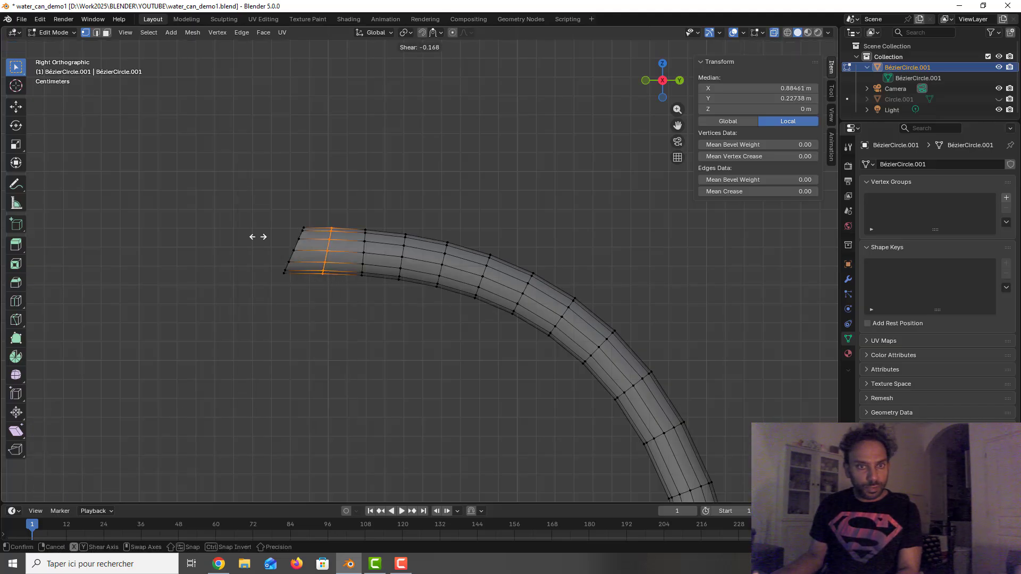
pyautogui.click(201, 159)
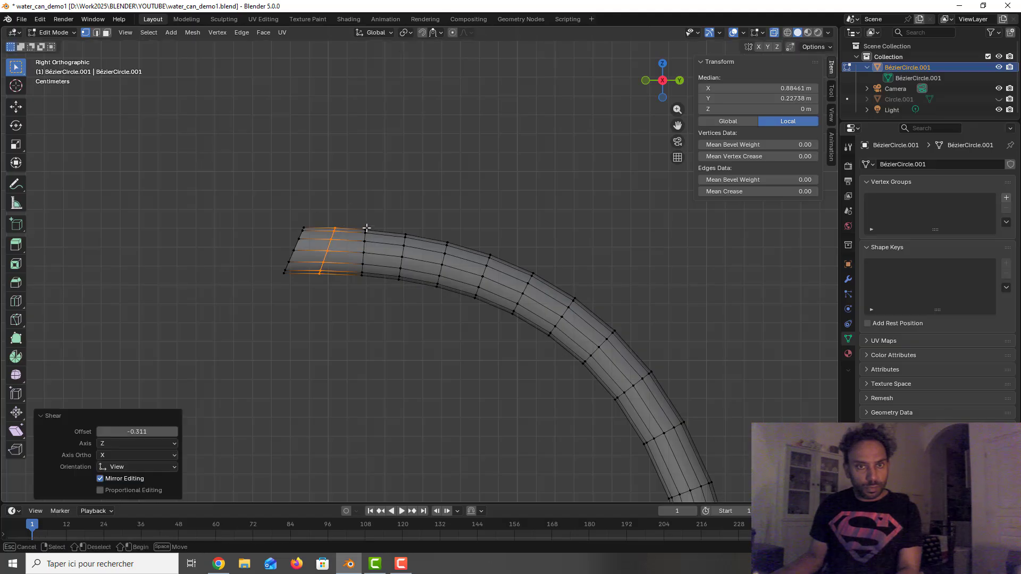
# Step: Shear the third ring of vertices from the spout tip by about -0.33 and nudge it about 0.0004 m toward the tip
pyautogui.moveTo(350, 210); pyautogui.dragTo(376, 301)
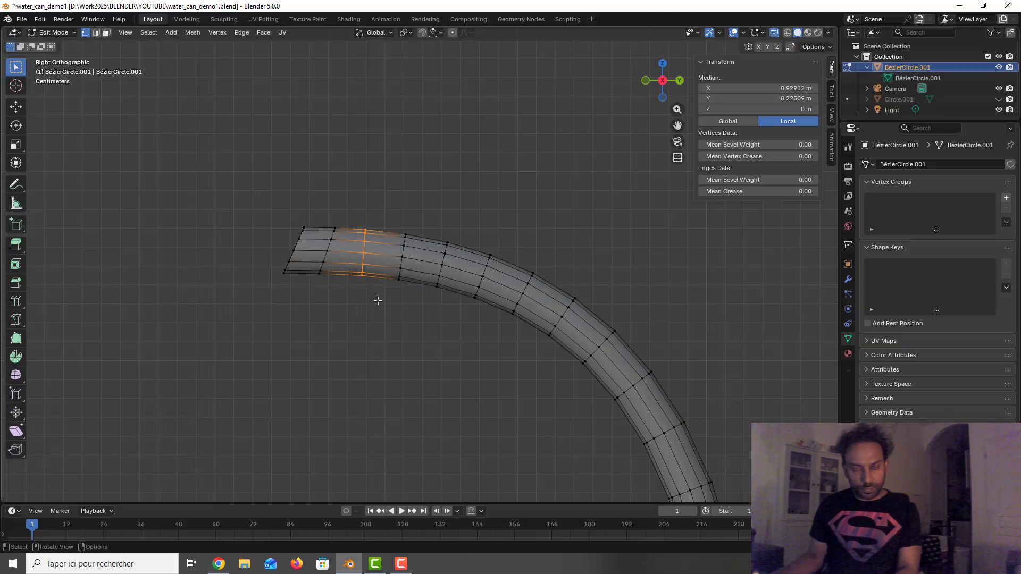
pyautogui.rightClick(366, 291)
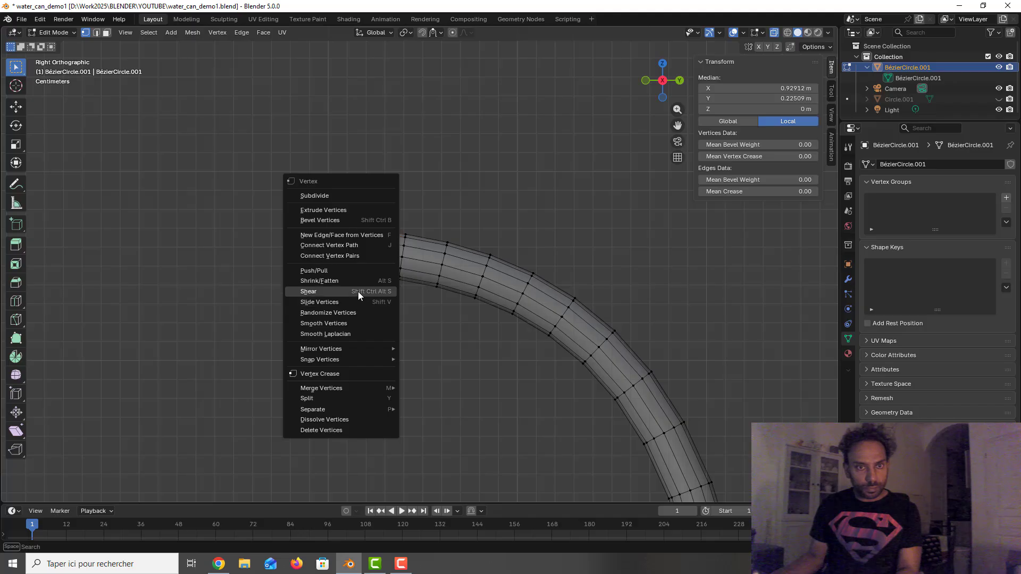
pyautogui.click(359, 292)
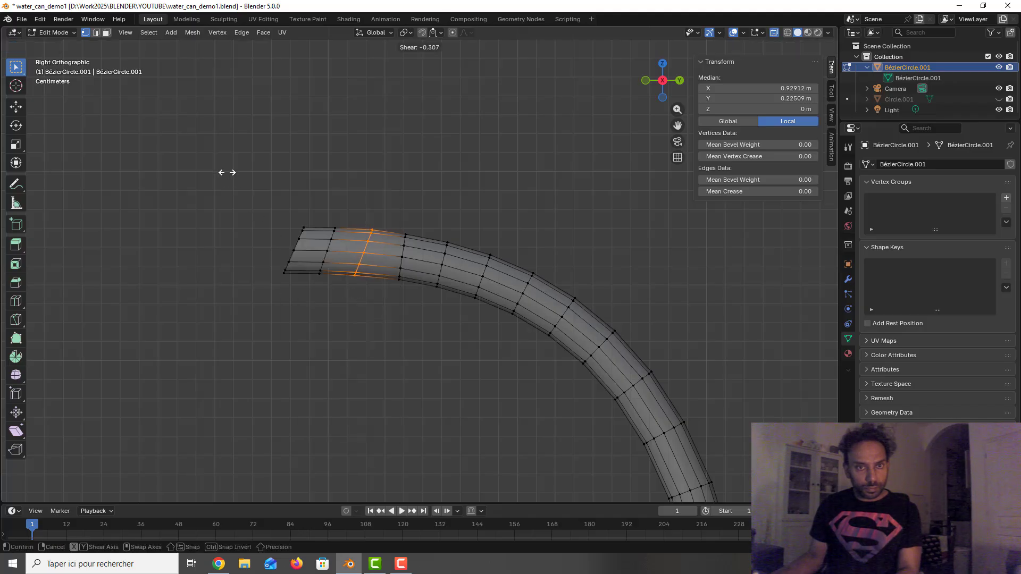
pyautogui.click(221, 152)
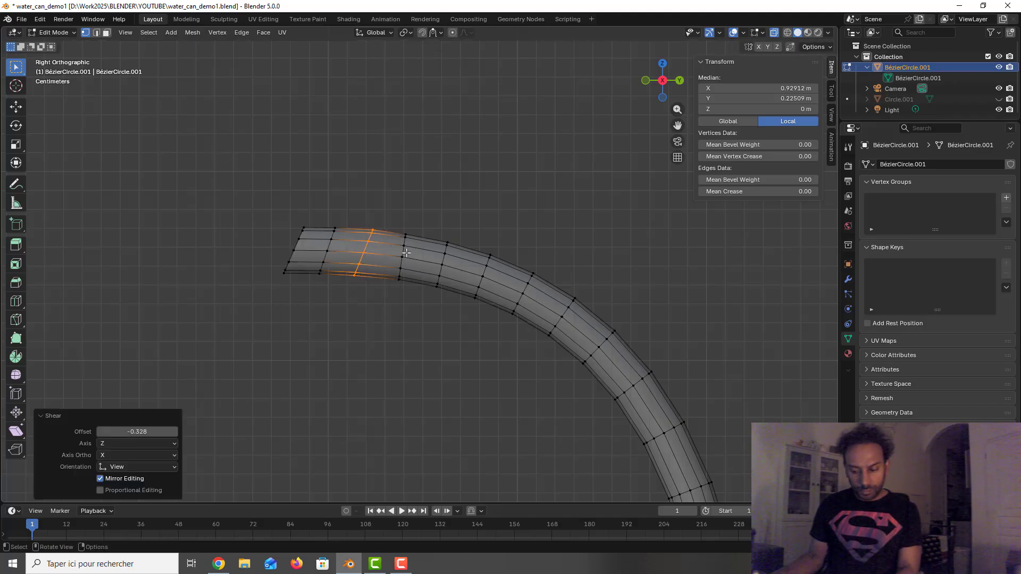
pyautogui.press('g')
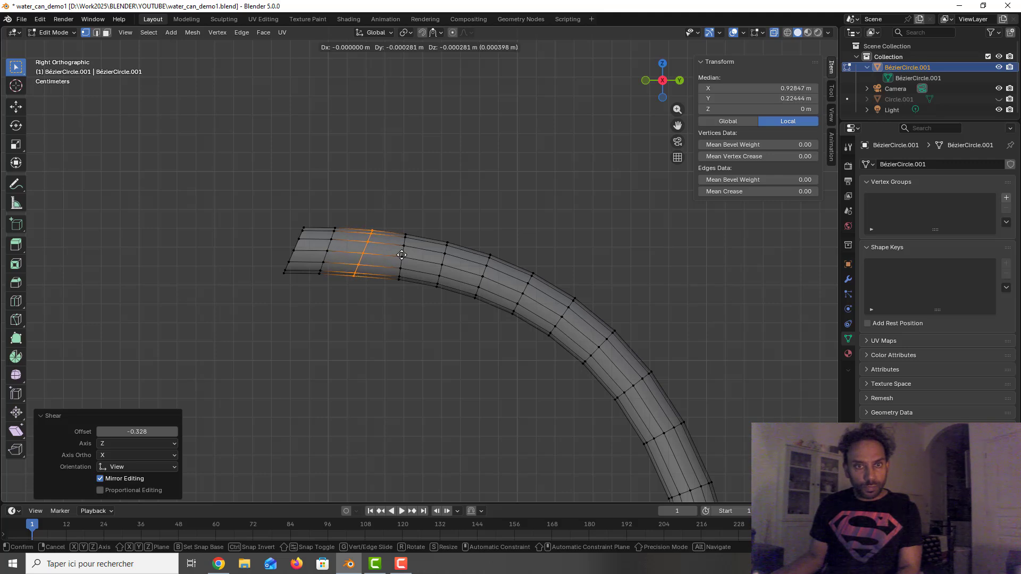
pyautogui.click(402, 255)
pyautogui.click(429, 227)
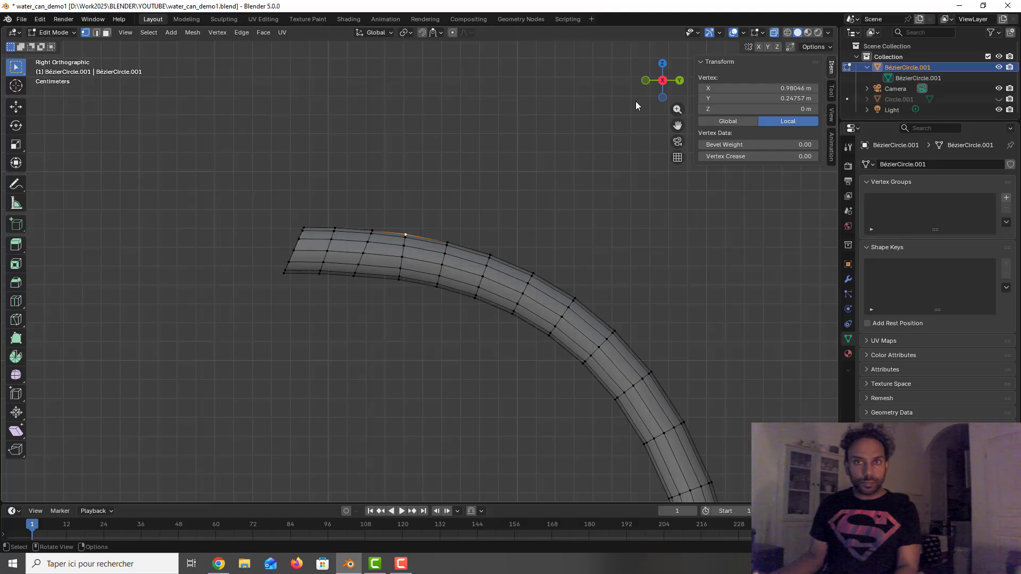
# Step: Select the open edge loop at the end of the spout tip and fill it with a face
pyautogui.click(381, 196)
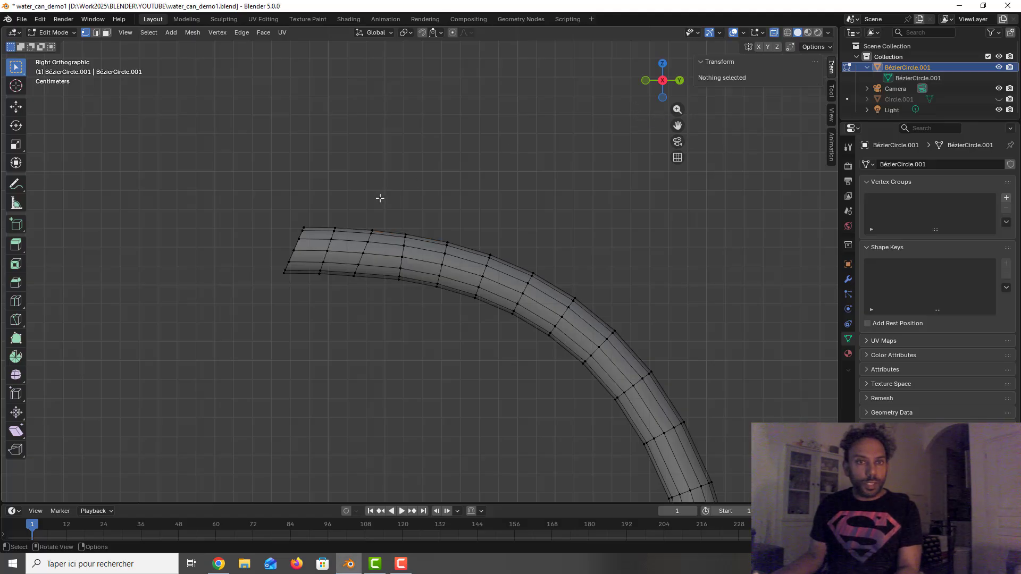
pyautogui.scroll(-1, 380, 198)
pyautogui.moveTo(334, 222); pyautogui.dragTo(394, 273, button='middle')
pyautogui.scroll(2, 394, 273)
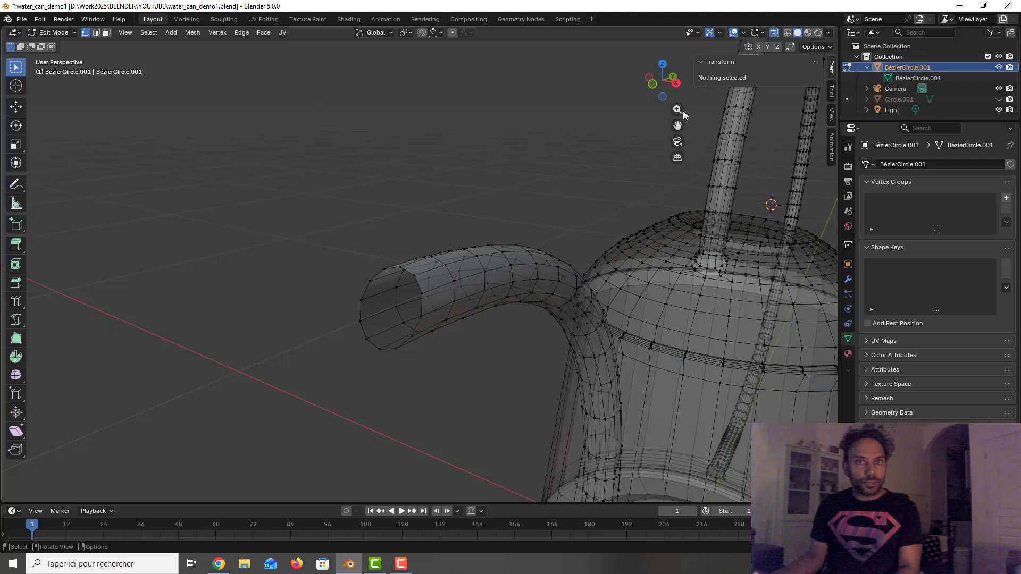
pyautogui.moveTo(639, 93); pyautogui.dragTo(353, 78, button='middle')
pyautogui.click(97, 33)
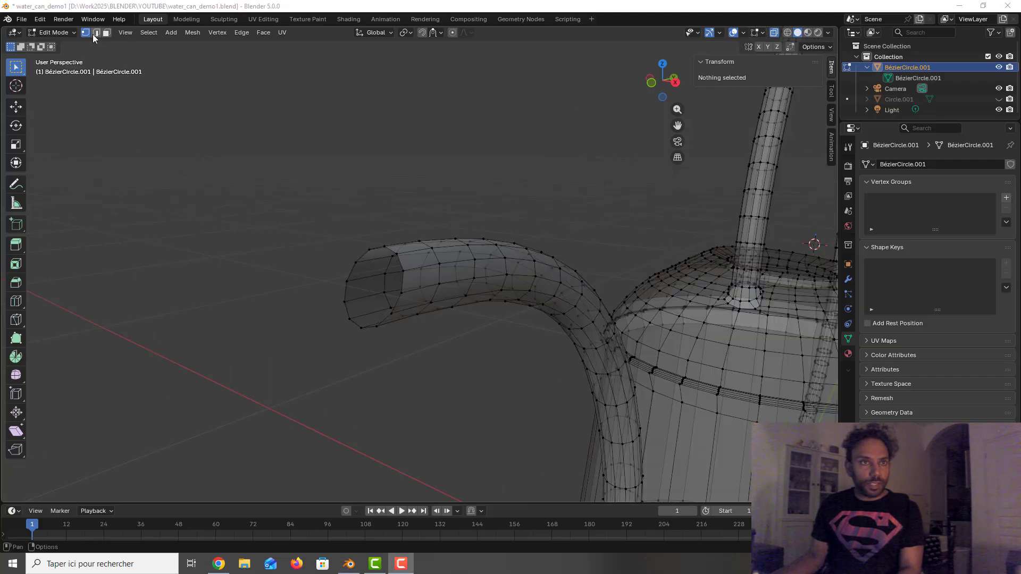
pyautogui.click(402, 260)
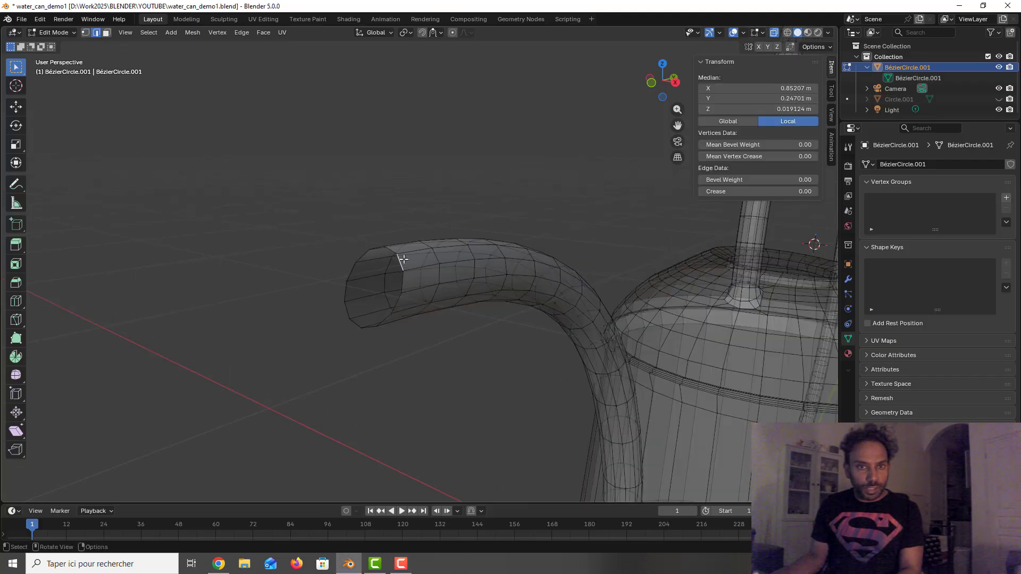
pyautogui.keyDown('alt'); pyautogui.click(403, 285); pyautogui.keyUp('alt')
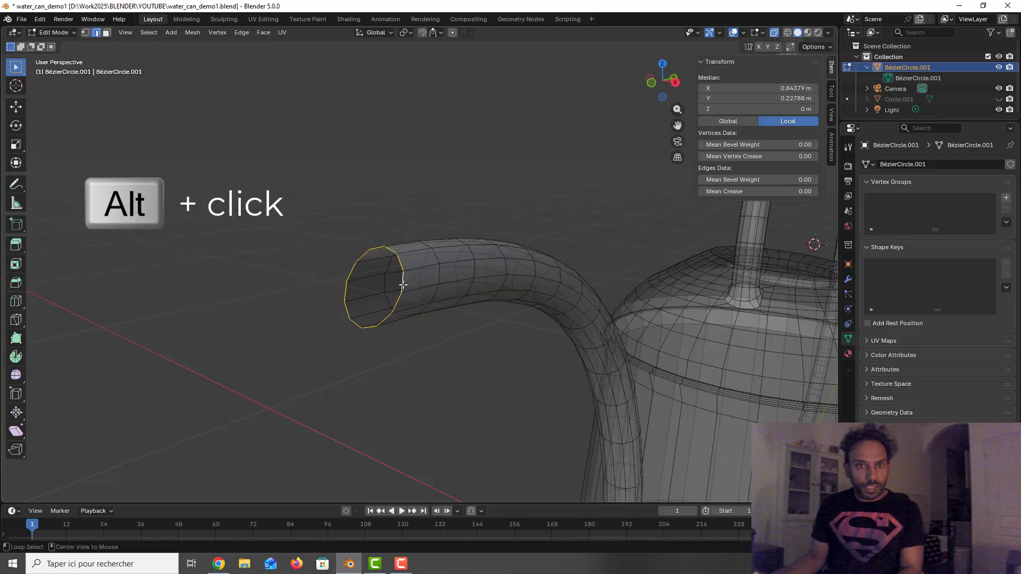
pyautogui.press('f')
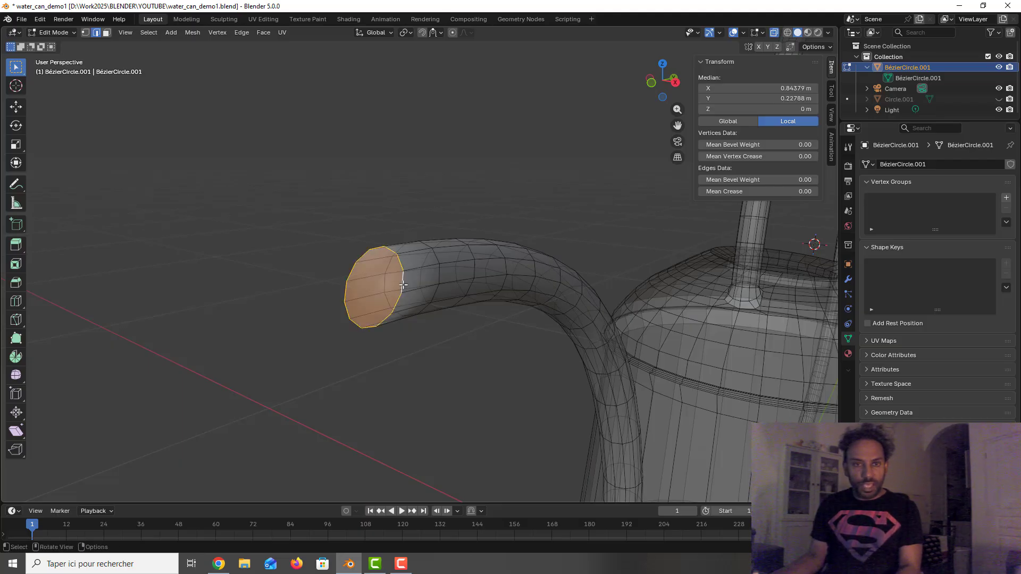
# Step: Inset the spout tip's end face by about 0.0057 m and extrude it about 0.021 m into the tube along global Y
pyautogui.press('i')
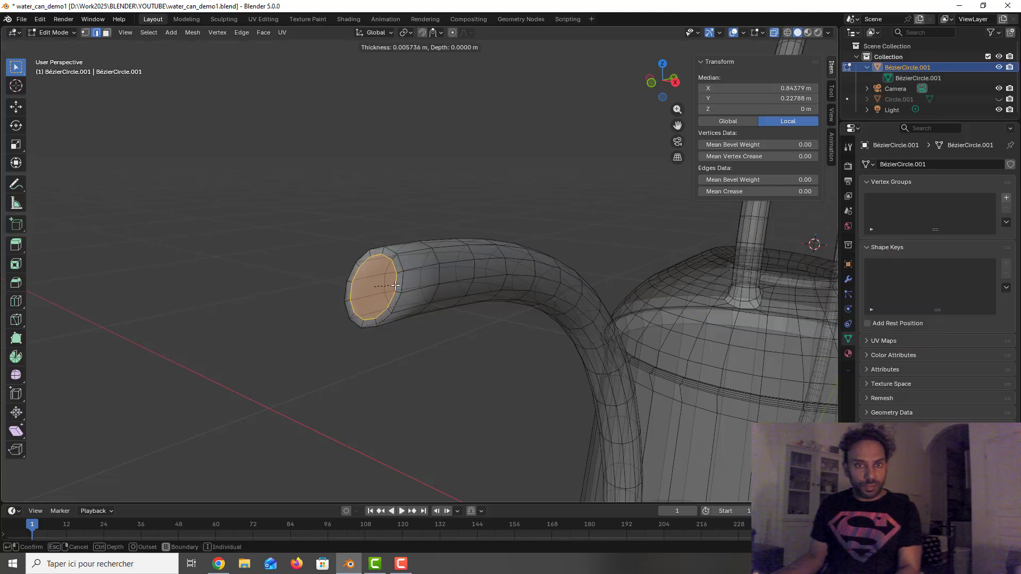
pyautogui.click(395, 285)
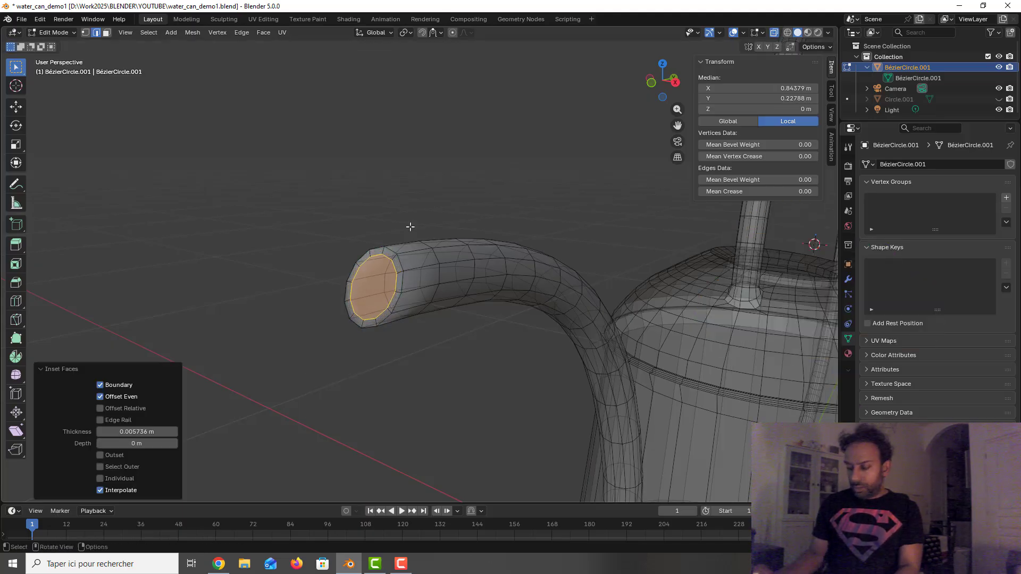
pyautogui.press('KP_3')
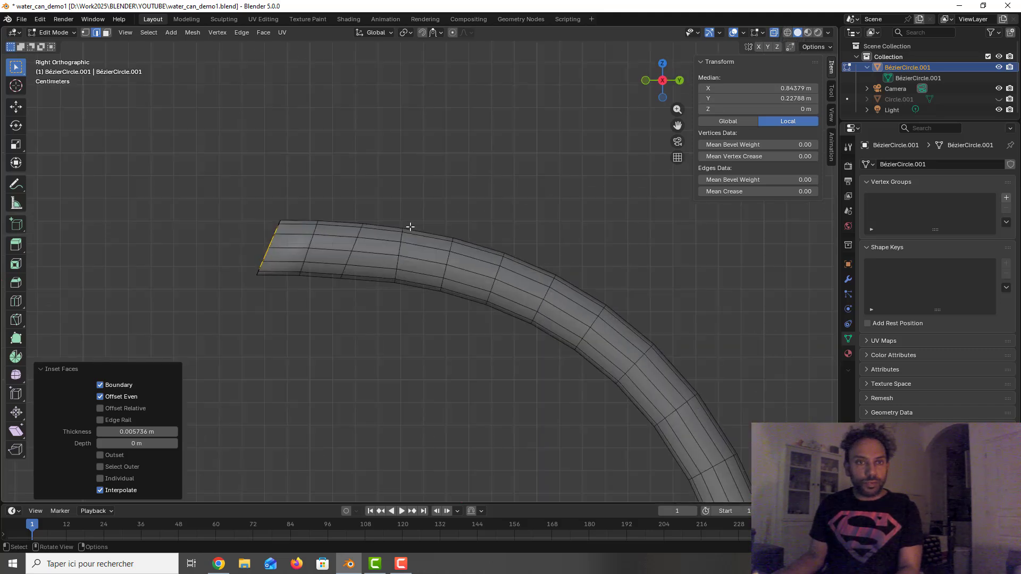
pyautogui.press('e')
pyautogui.press('y')
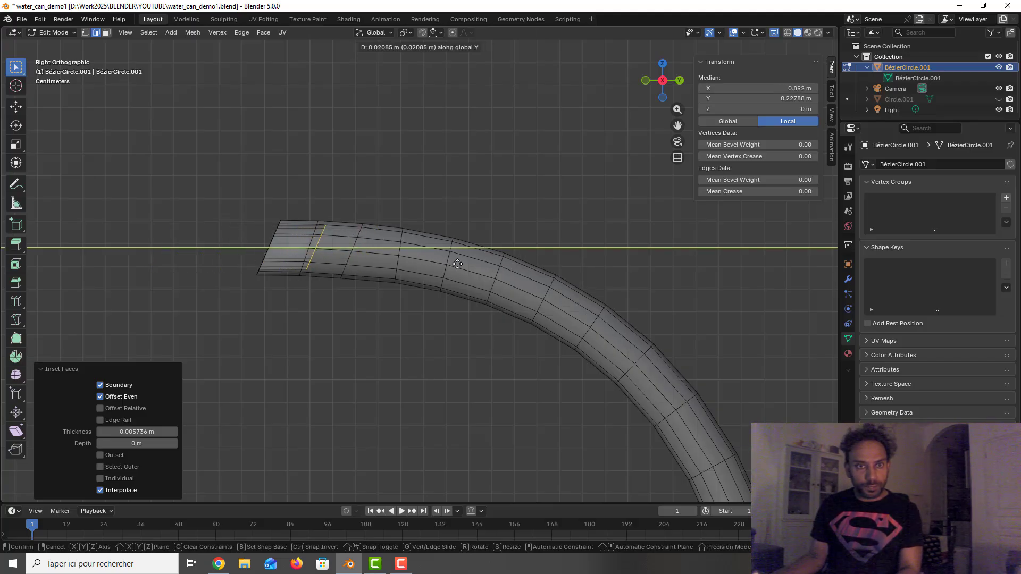
pyautogui.click(456, 264)
# Step: Extrude the inner face about 0.023 m deeper, then move it about 0.0044 m in Y and 0.0067 m in Z to follow the tube
pyautogui.scroll(2, 383, 243)
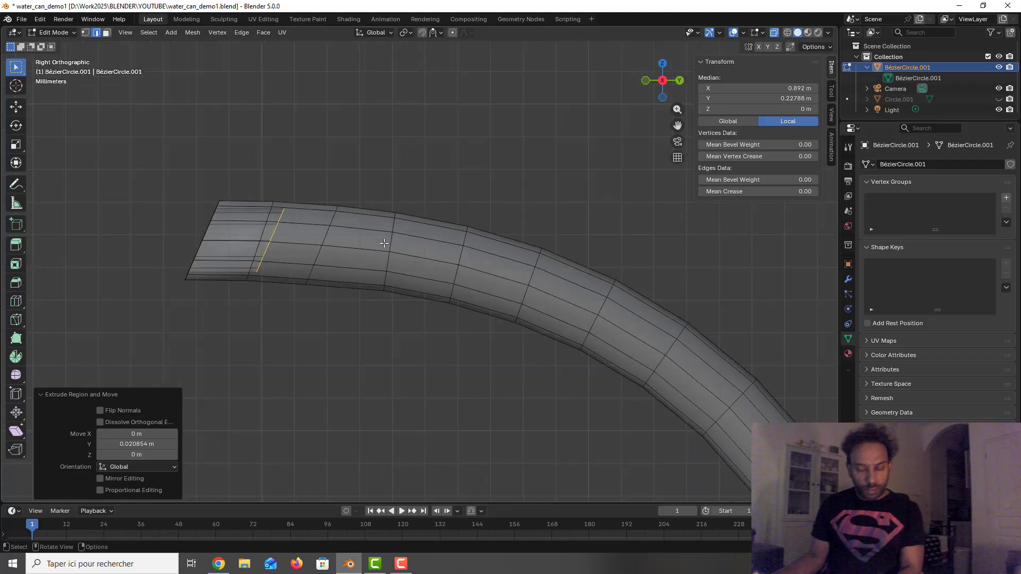
pyautogui.press('e')
pyautogui.press('g')
pyautogui.press('e')
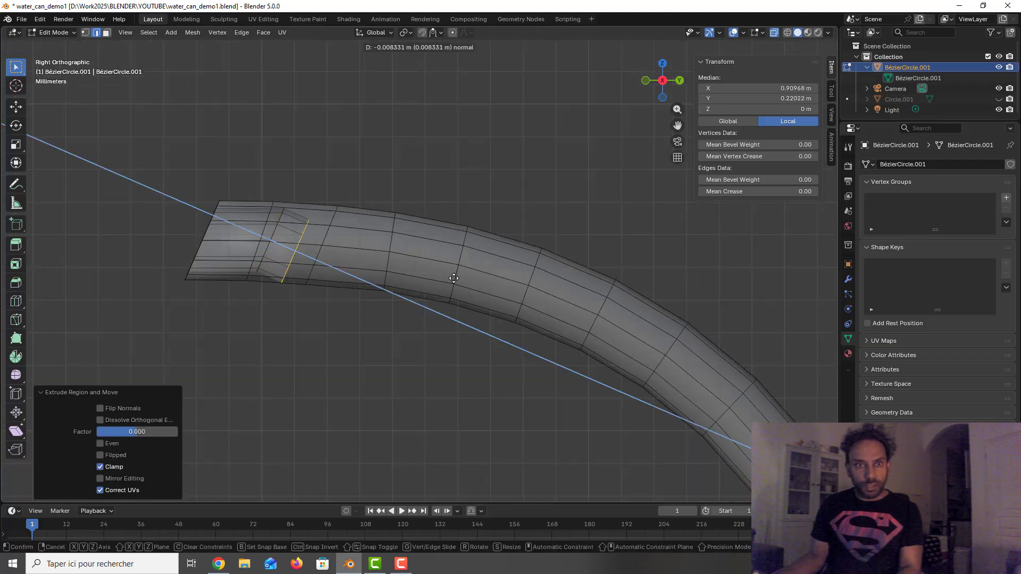
pyautogui.click(487, 288)
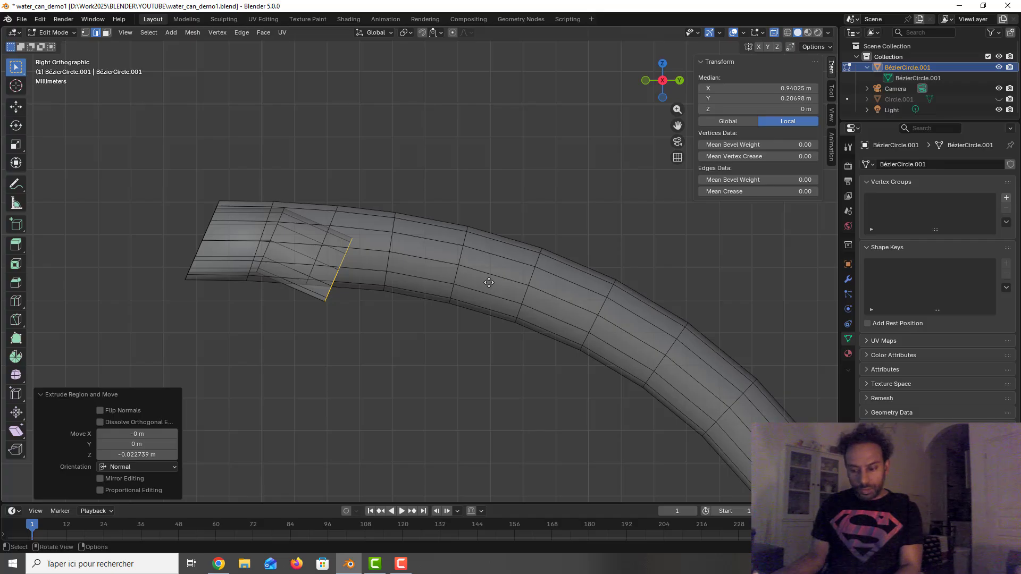
pyautogui.press('g')
pyautogui.click(501, 267)
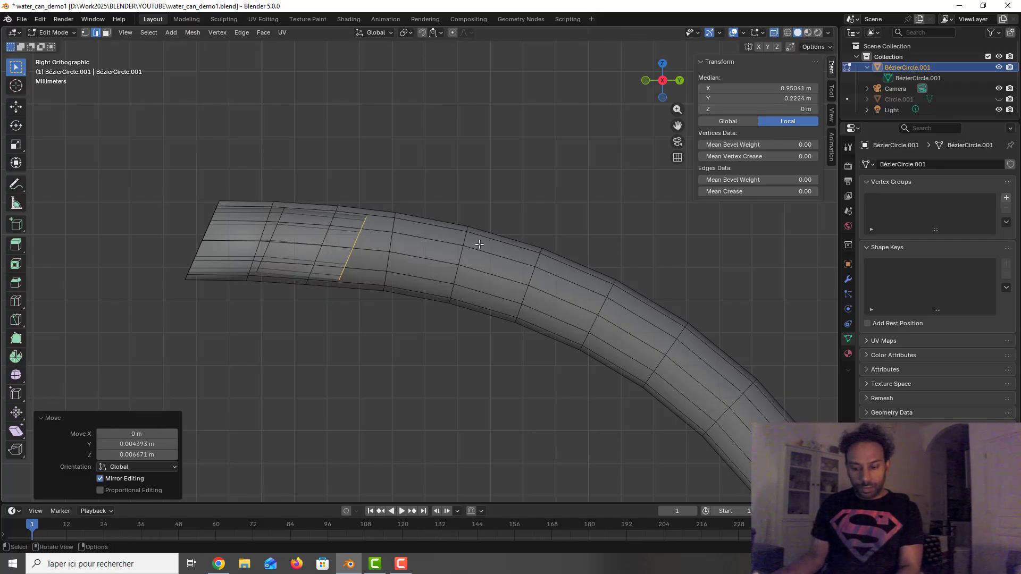
# Step: Extrude the inner face another 0.0215 m or so inward and move it about 0.0041 m in Y and 0.0042 m in Z
pyautogui.press('e')
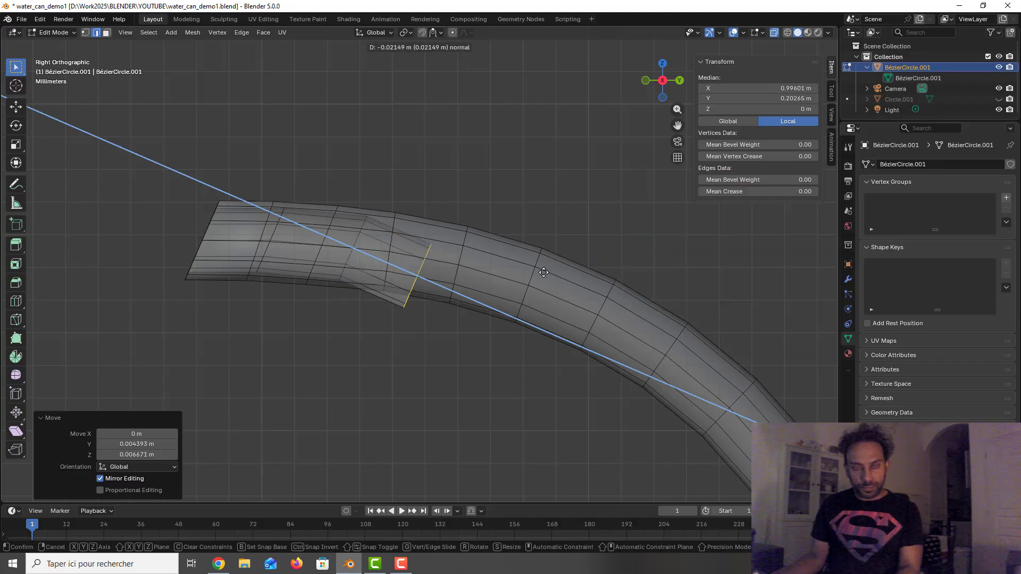
pyautogui.press('Escape')
pyautogui.press('g')
pyautogui.press('g')
pyautogui.press('e')
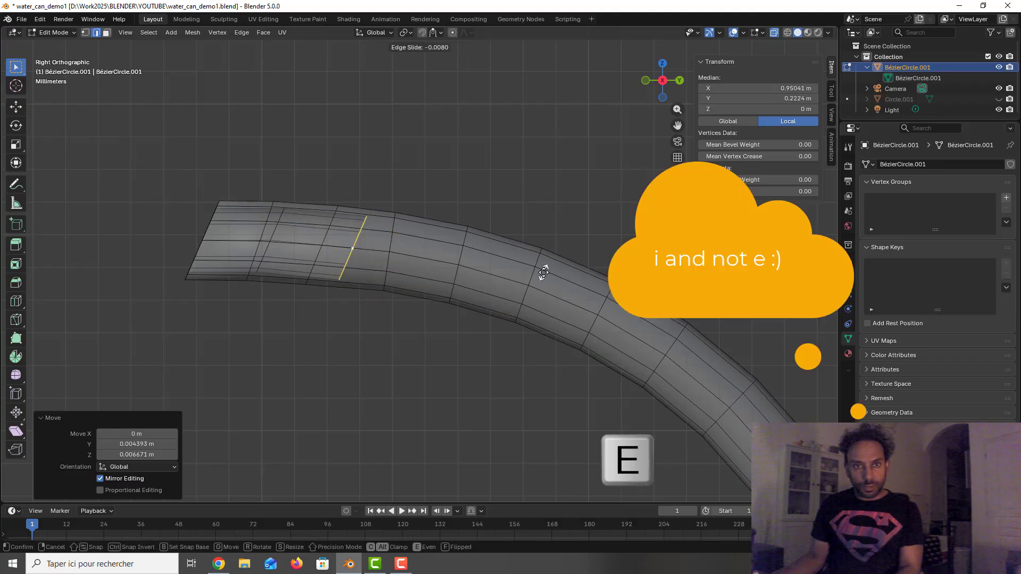
pyautogui.press('g')
pyautogui.click(543, 272)
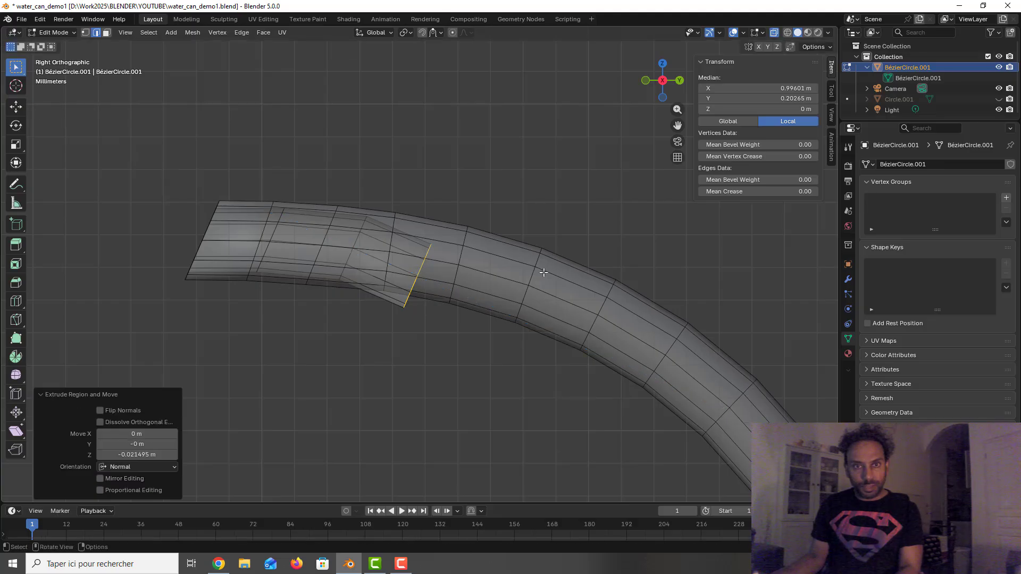
pyautogui.press('g')
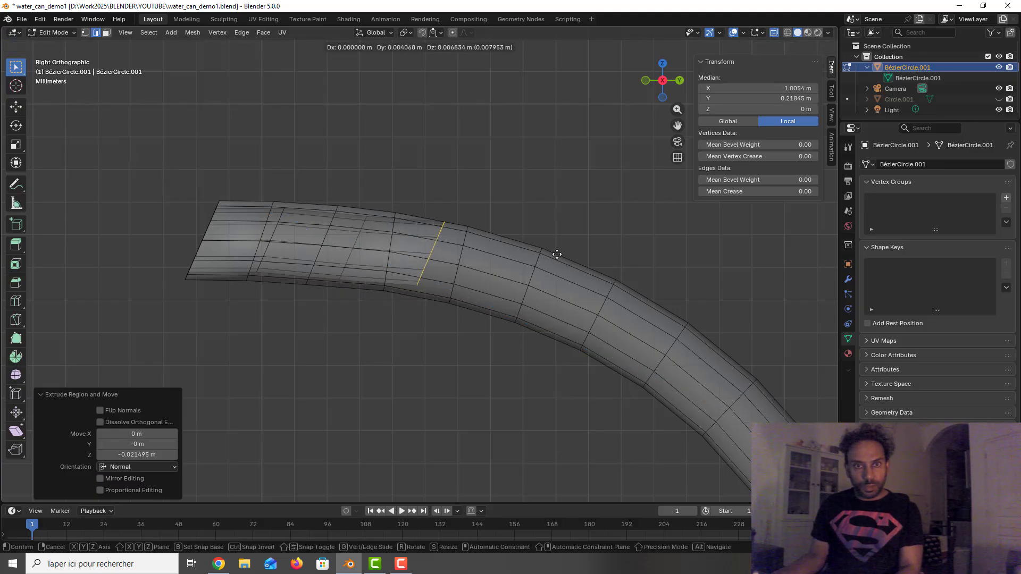
pyautogui.click(555, 258)
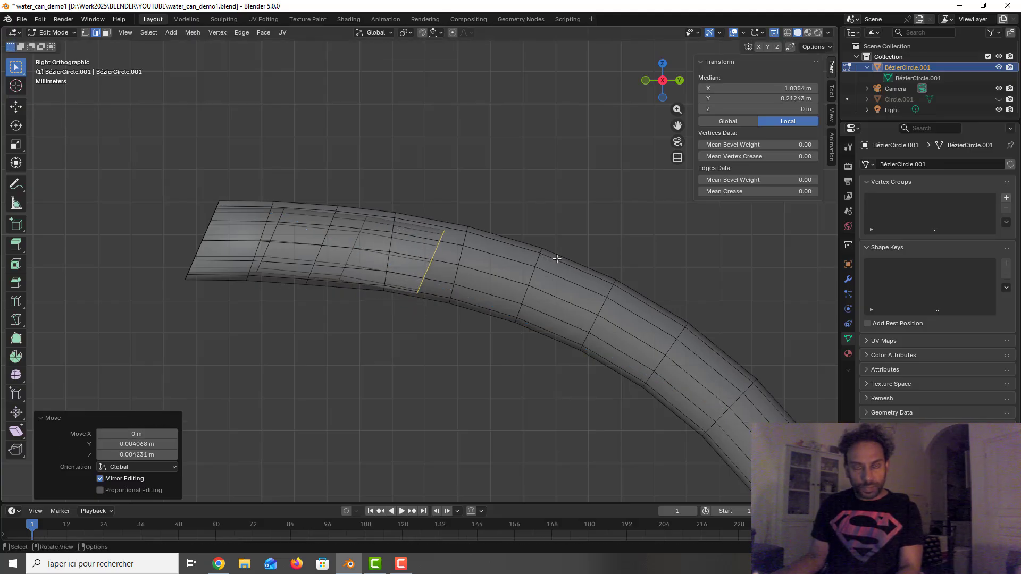
# Step: Scale the inner face to 0.982 and nudge it about 0.0013 m in Y and 0.0007 m in Z inside the tube
pyautogui.press('s')
pyautogui.press('s')
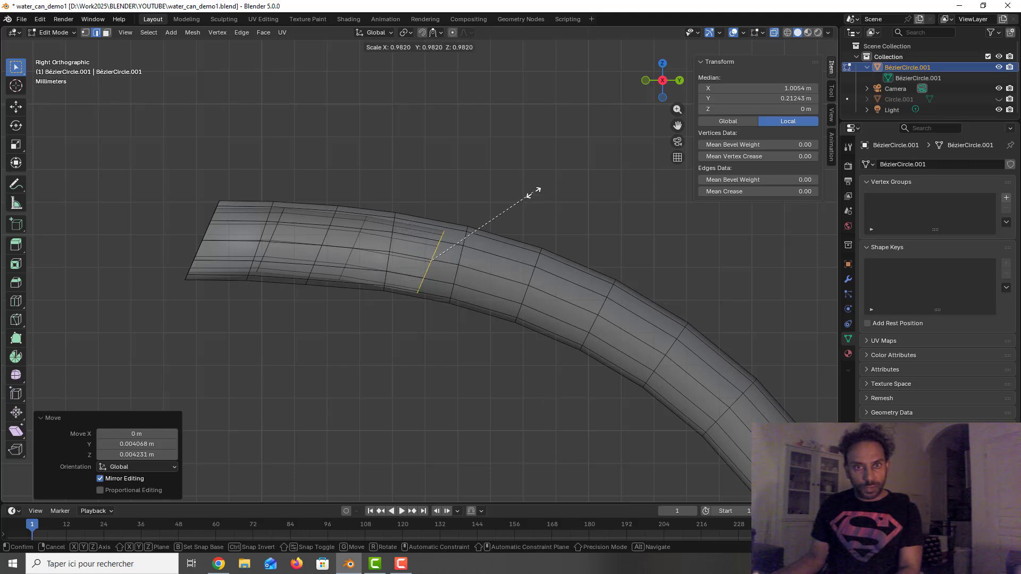
pyautogui.press('g')
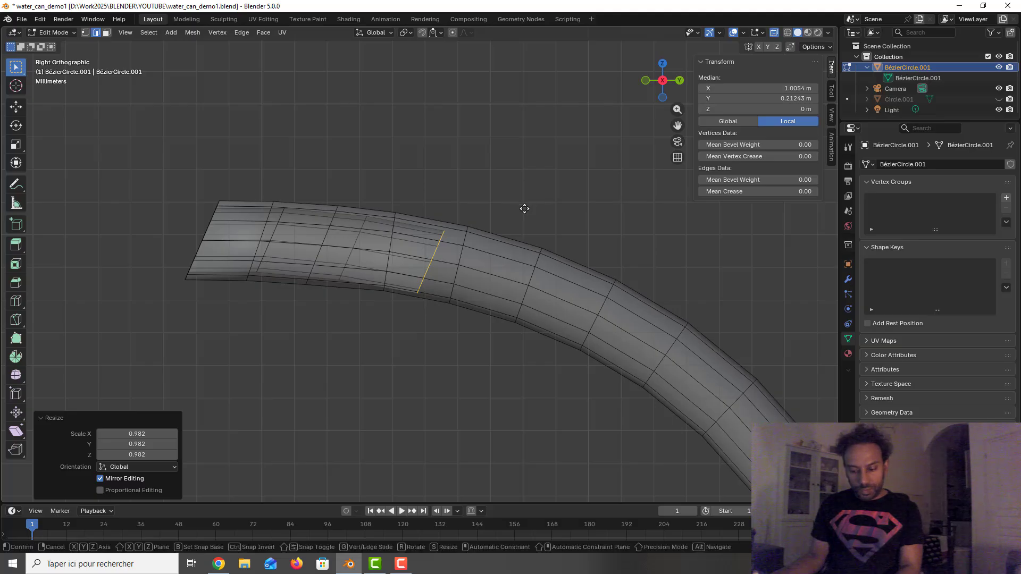
pyautogui.click(529, 203)
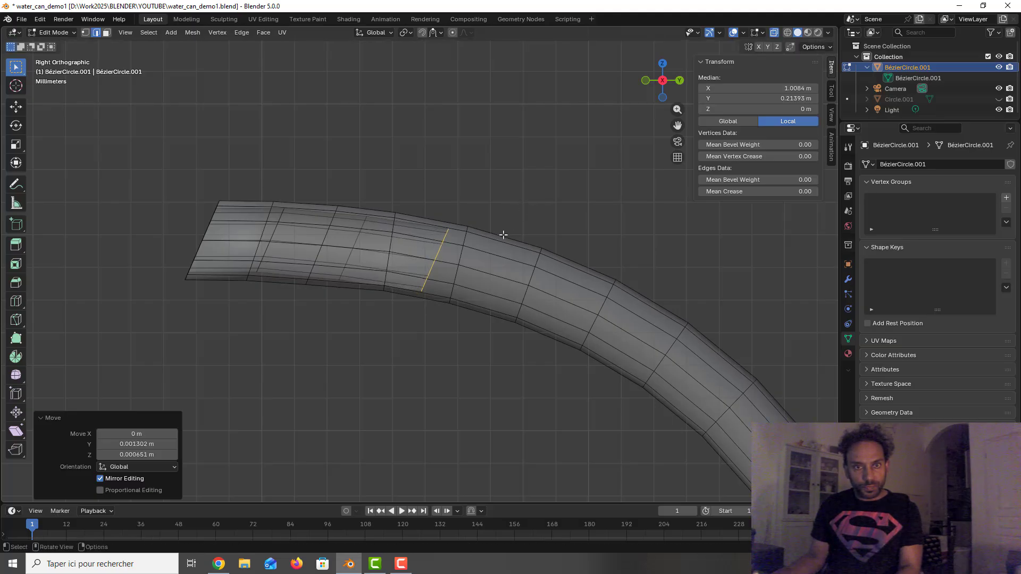
# Step: Delete the selected cap face at the inner end of the spout's extruded wall to leave the opening hollow
pyautogui.moveTo(469, 263); pyautogui.dragTo(566, 287, button='middle')
pyautogui.moveTo(464, 265)
pyautogui.mouseDown(button='middle')
pyautogui.moveTo(436, 282)
pyautogui.moveTo(466, 280)
pyautogui.mouseUp(button='middle')
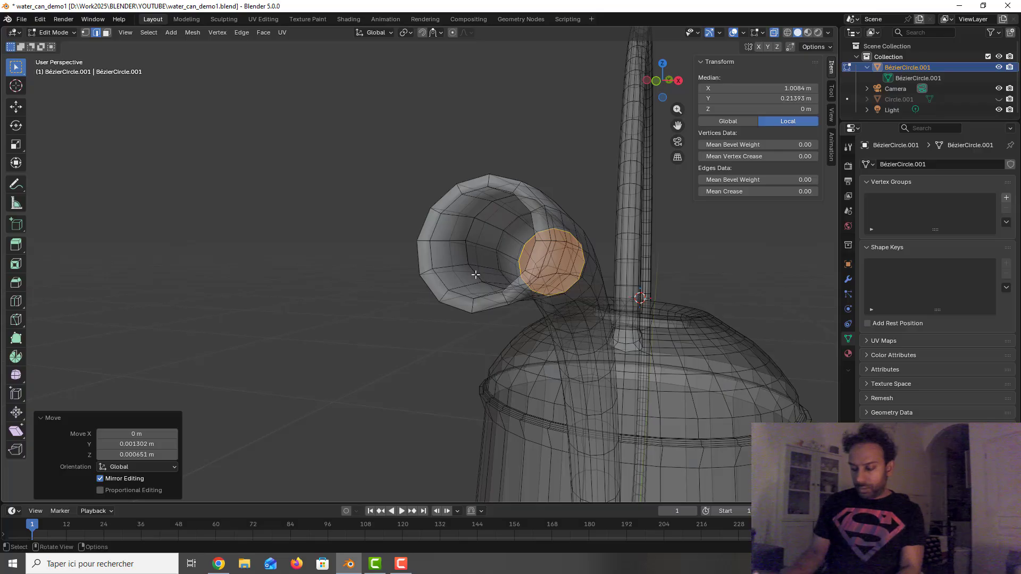
pyautogui.press('Delete')
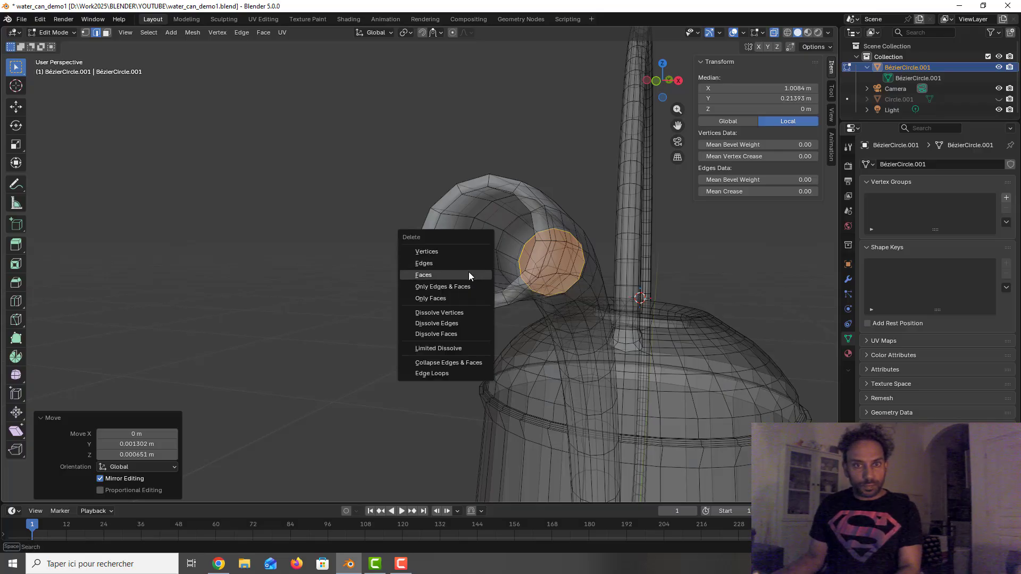
pyautogui.click(468, 274)
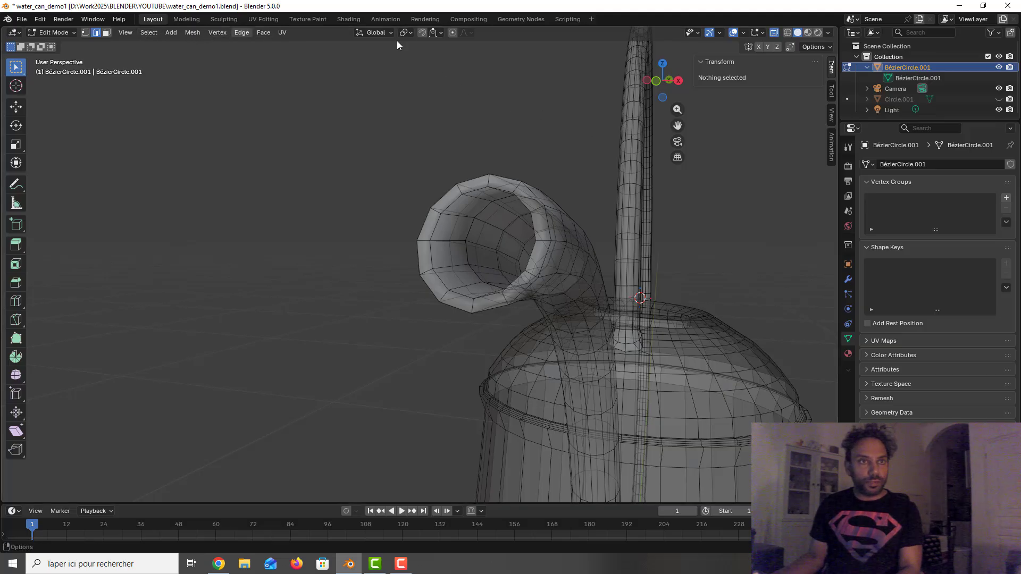
# Step: Turn off X-ray to check the thickened spout rim and save the file
pyautogui.click(774, 32)
pyautogui.moveTo(561, 234); pyautogui.dragTo(483, 241, button='middle')
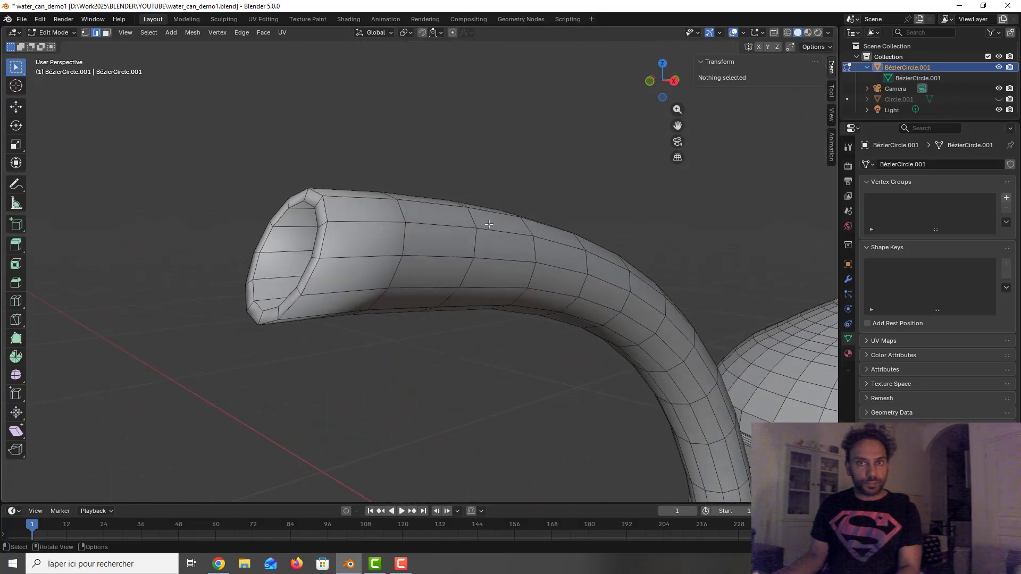
pyautogui.hotkey('ctrl', 's')
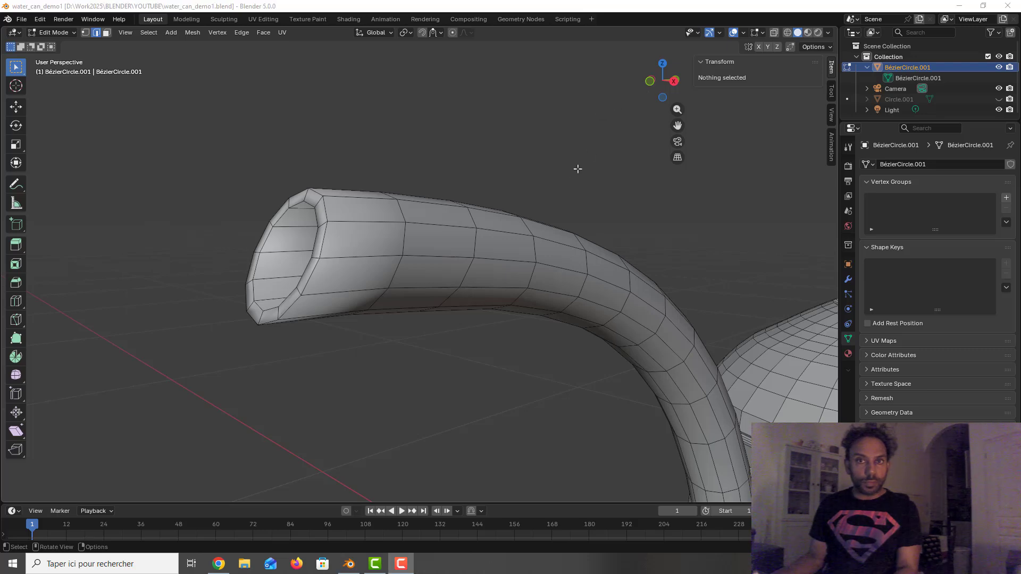
# Step: Return to Object Mode and check the whole watering can from the right and front orthographic views
pyautogui.scroll(-4, 567, 187)
pyautogui.scroll(-3, 566, 188)
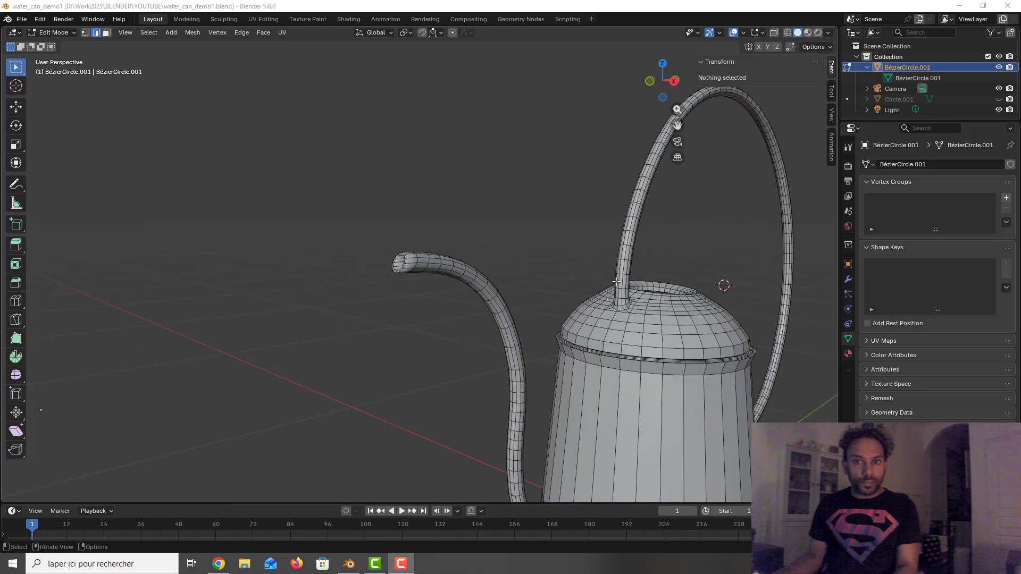
pyautogui.click(646, 301)
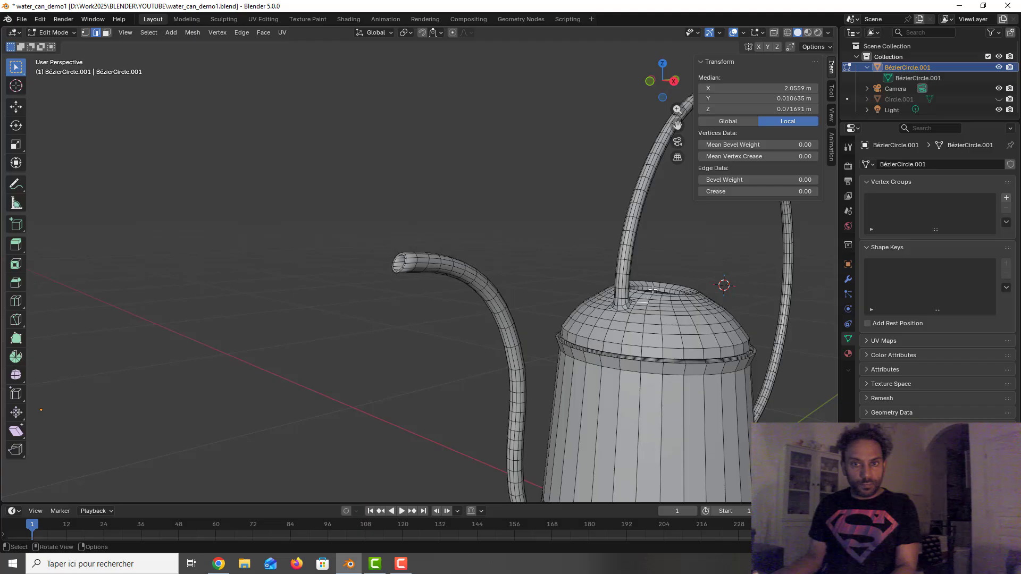
pyautogui.press('Tab')
pyautogui.scroll(-3, 654, 290)
pyautogui.moveTo(671, 296); pyautogui.dragTo(694, 301, button='middle')
pyautogui.press('KP_3')
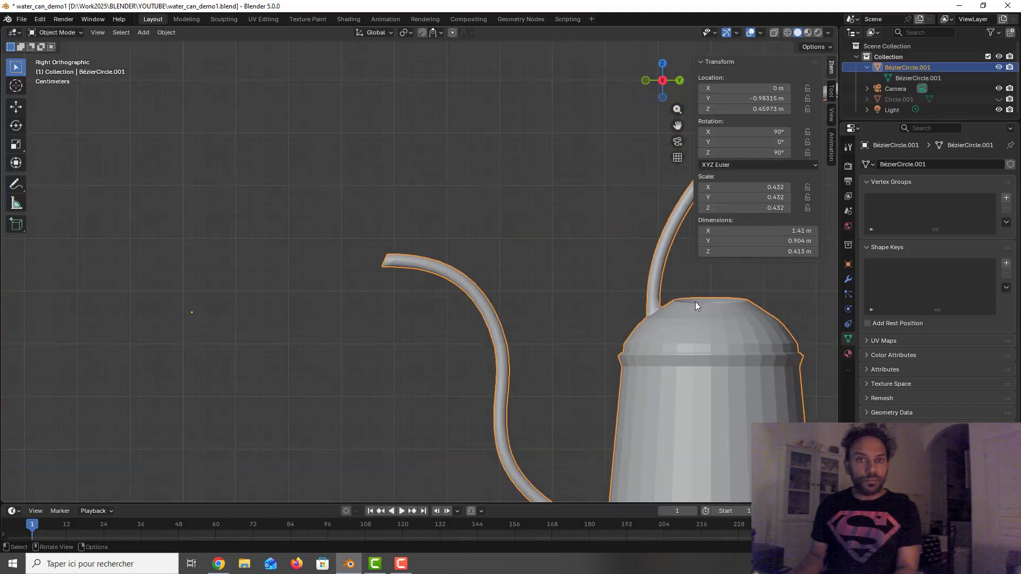
pyautogui.press('KP_1')
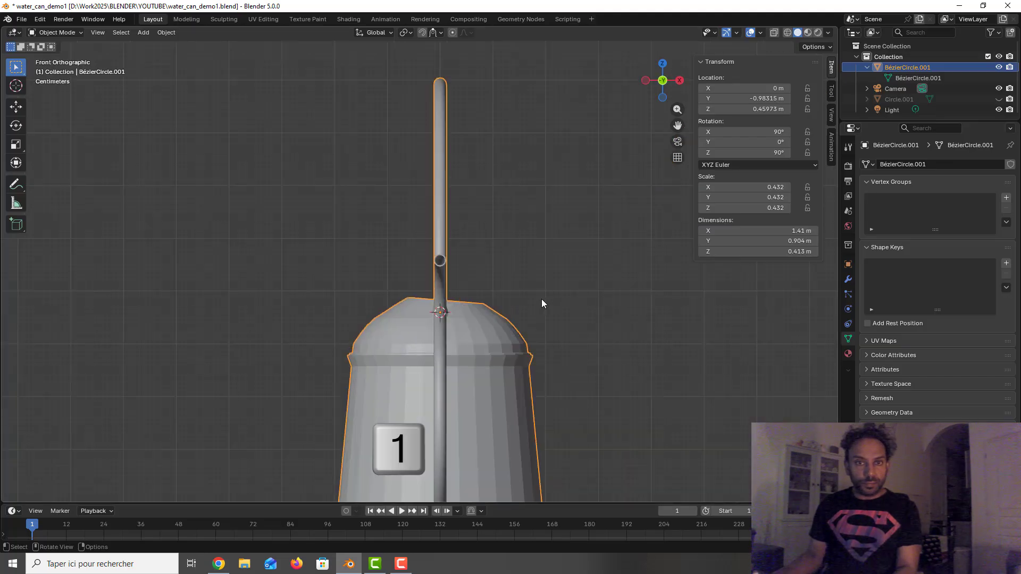
pyautogui.scroll(-4, 531, 260)
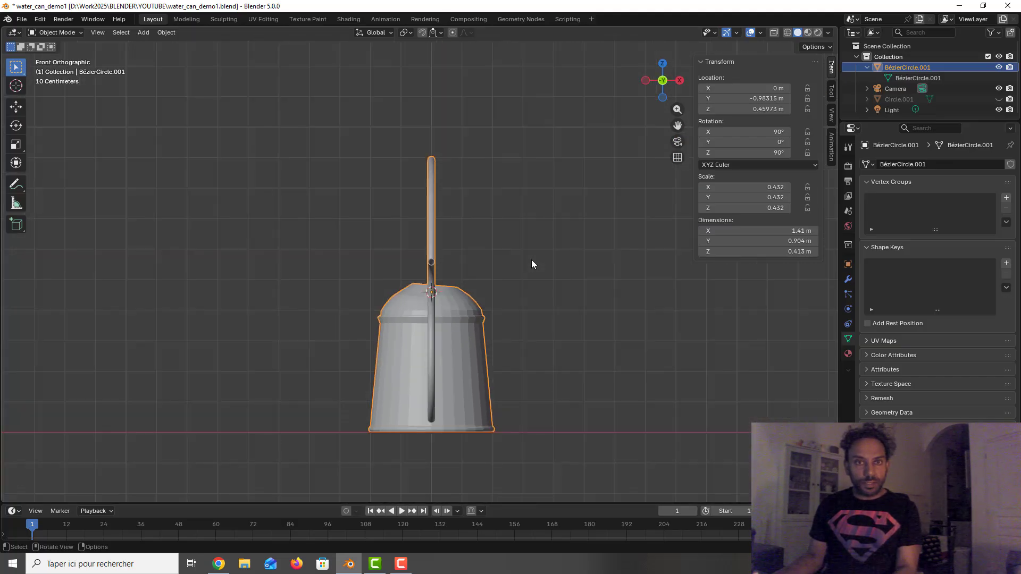
# Step: With X-ray on, box-select every vertex on the negative-X half of the watering can in the front orthographic view
pyautogui.click(774, 33)
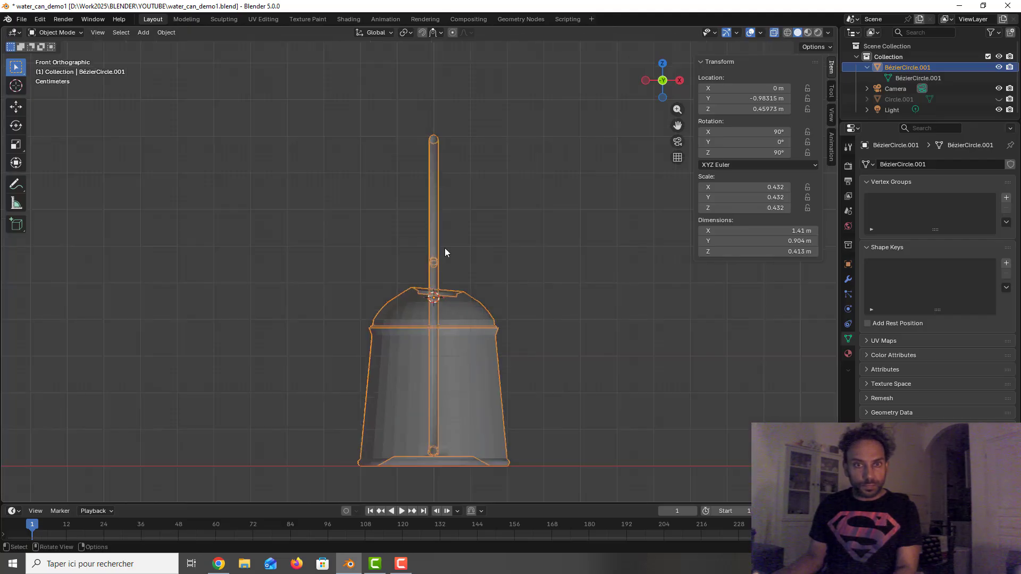
pyautogui.press('Tab')
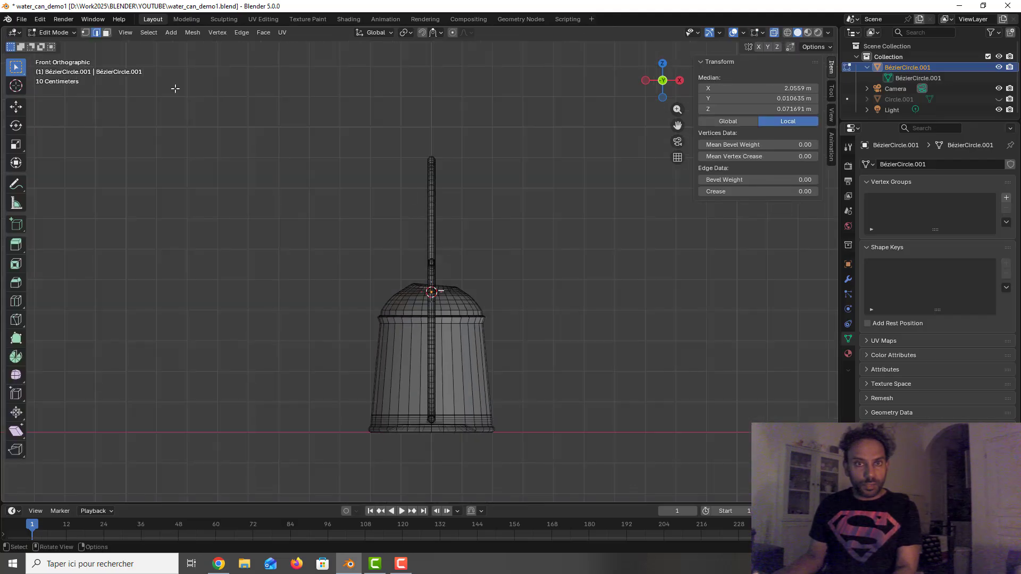
pyautogui.click(85, 32)
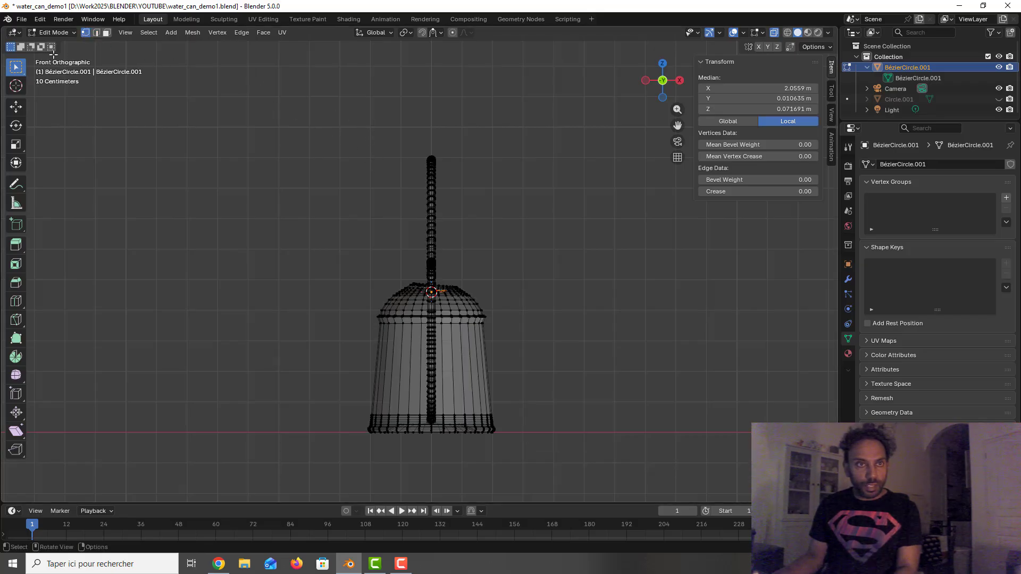
pyautogui.moveTo(351, 142); pyautogui.dragTo(430, 473)
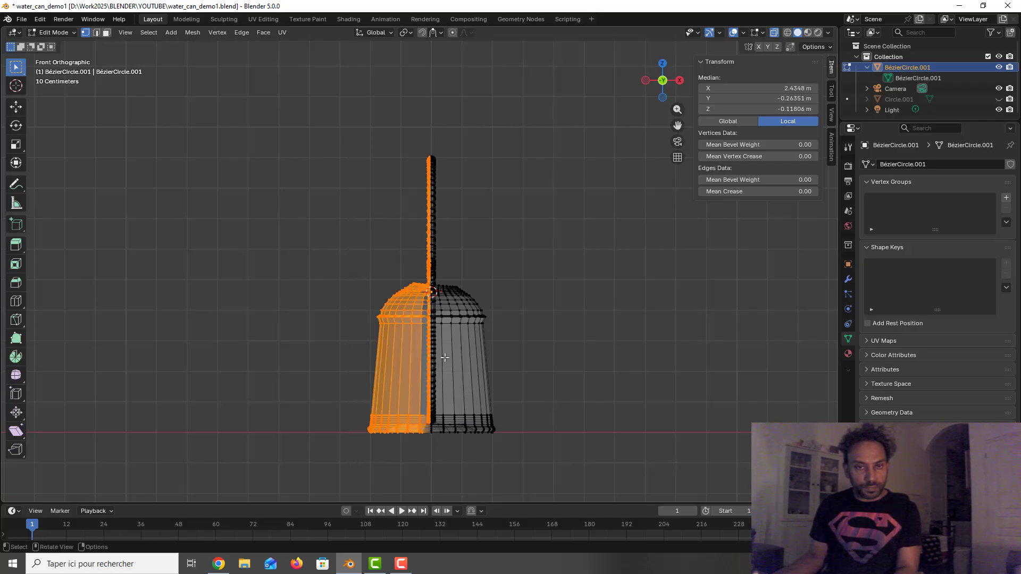
pyautogui.scroll(6, 444, 357)
pyautogui.scroll(-6, 447, 359)
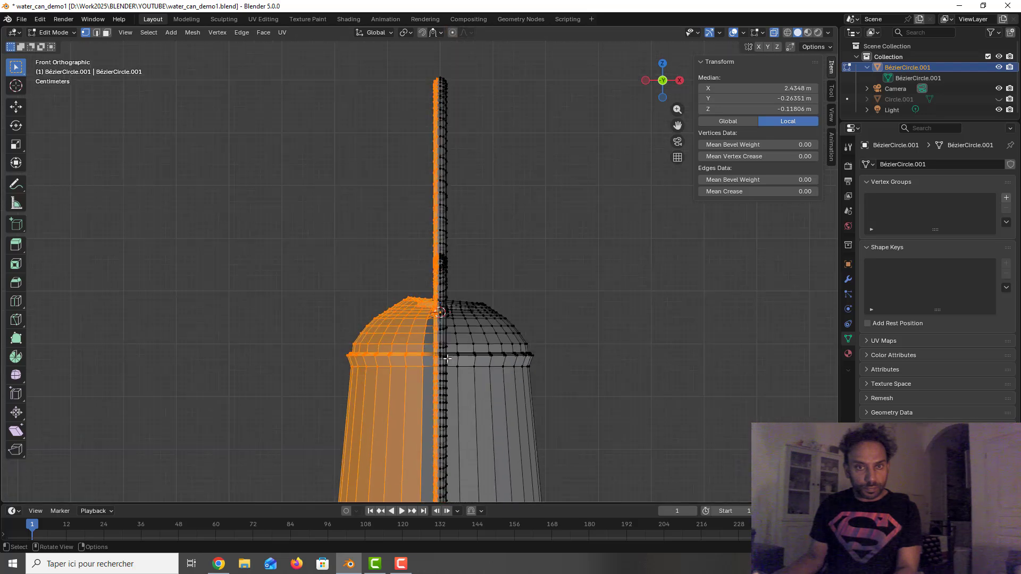
pyautogui.scroll(1, 447, 358)
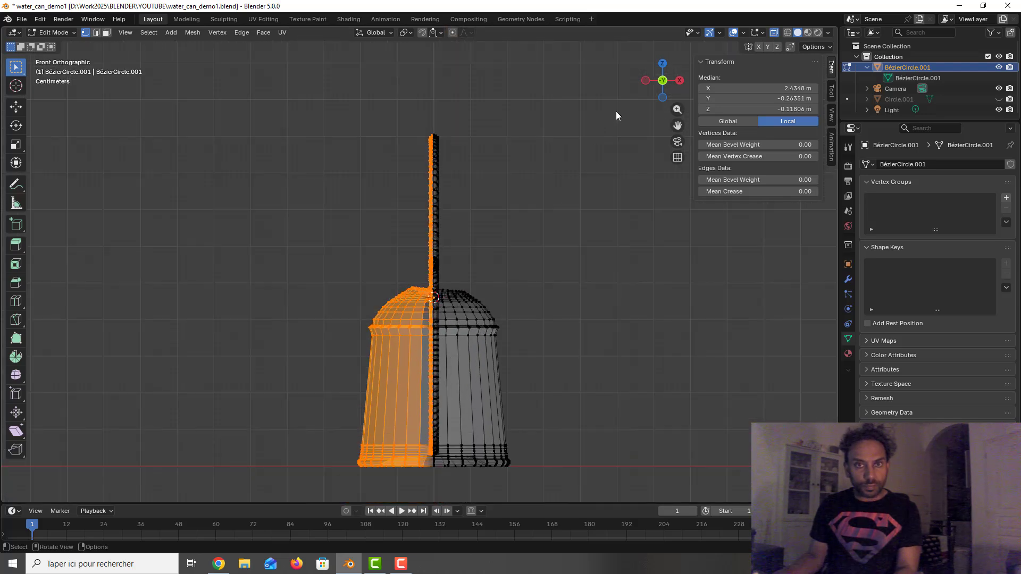
pyautogui.scroll(-1, 585, 221)
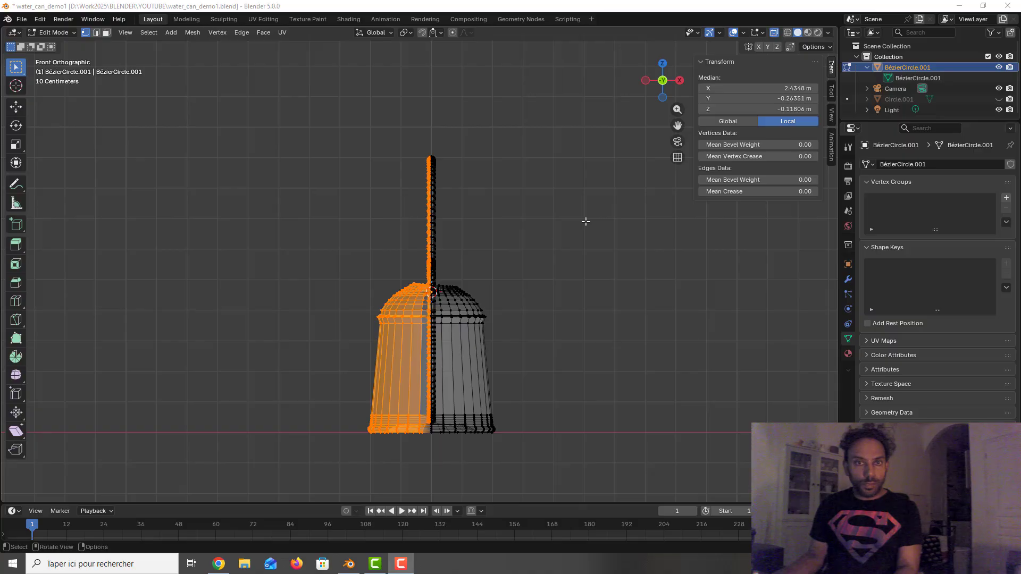
pyautogui.scroll(1, 585, 221)
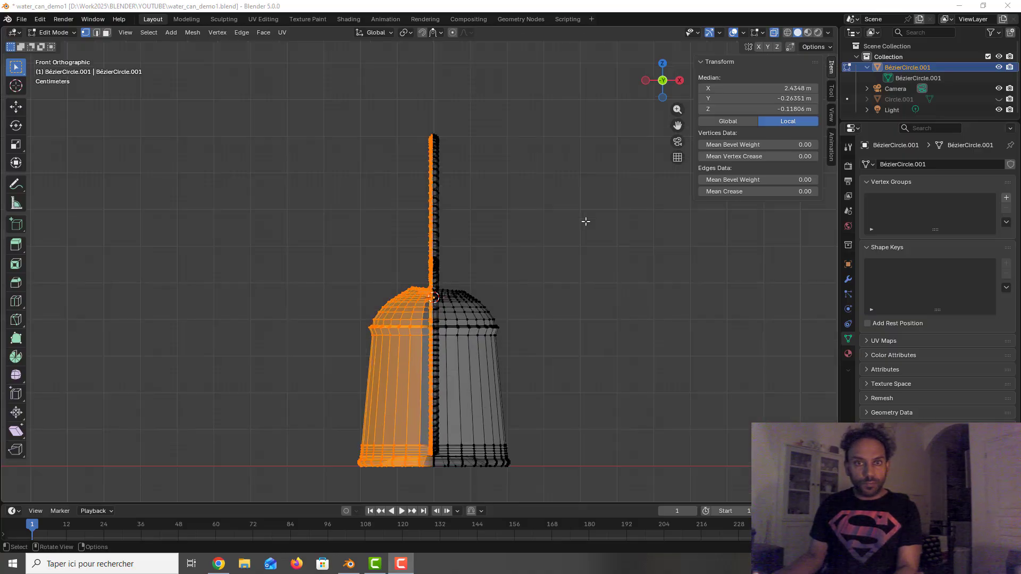
pyautogui.hotkey('alt', 'a')
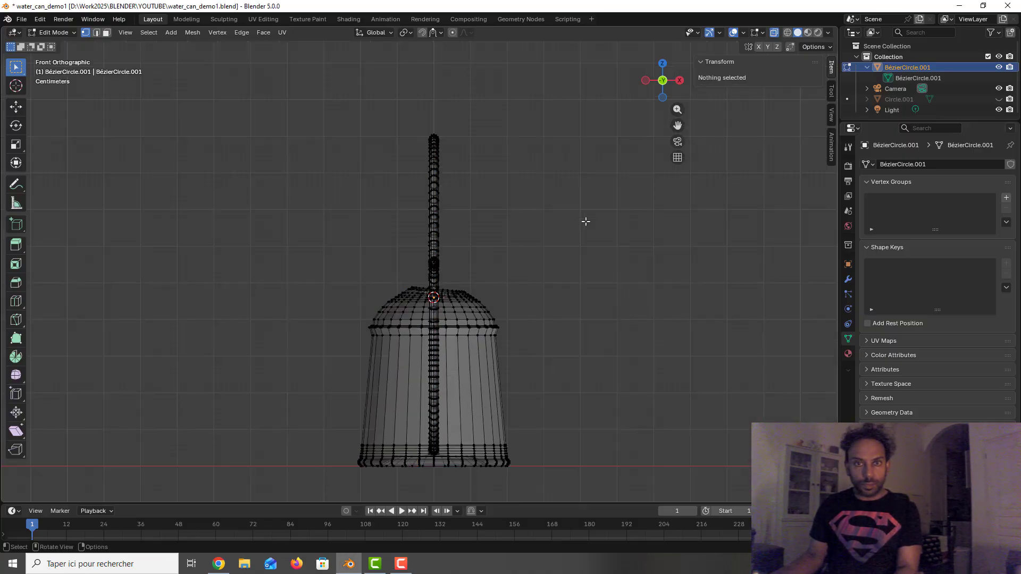
pyautogui.hotkey('ctrl', 'z')
# Step: Examine the half selection across the body, handle and spout from the top orthographic view
pyautogui.press('KP_7')
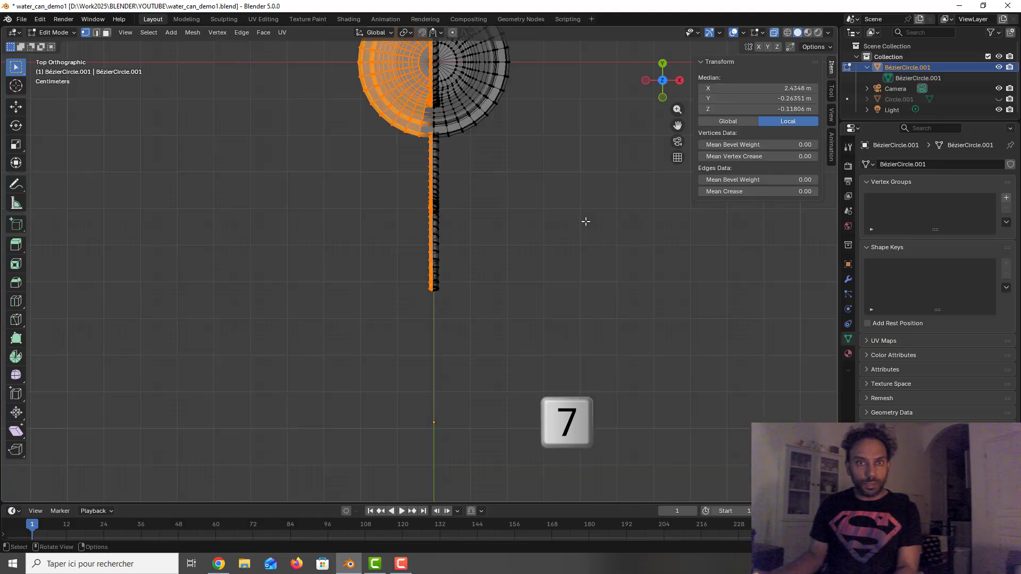
pyautogui.scroll(-1, 547, 202)
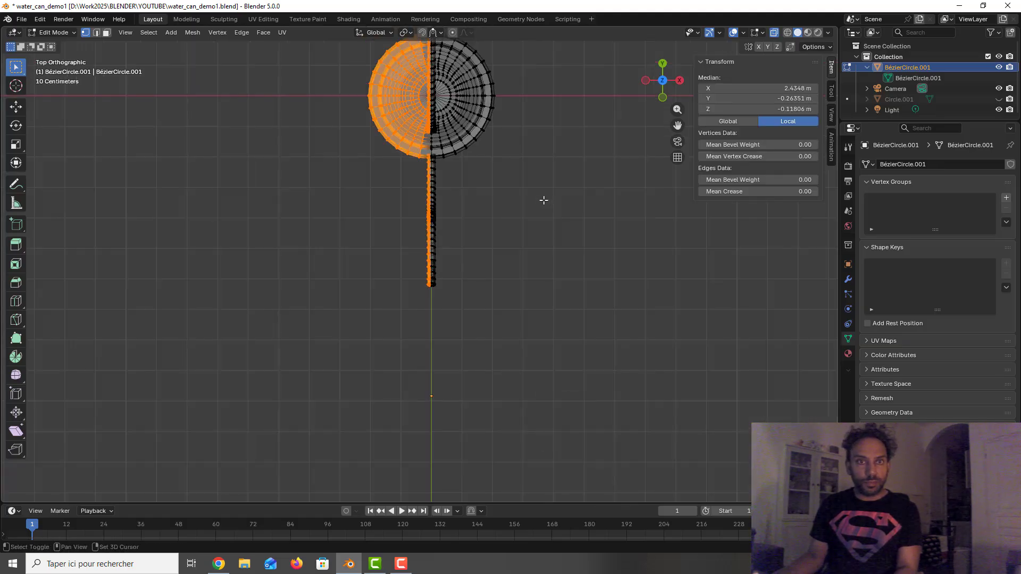
pyautogui.keyDown('shift'); pyautogui.moveTo(542, 199); pyautogui.dragTo(525, 423, button='middle'); pyautogui.keyUp('shift')
pyautogui.scroll(-2, 525, 383)
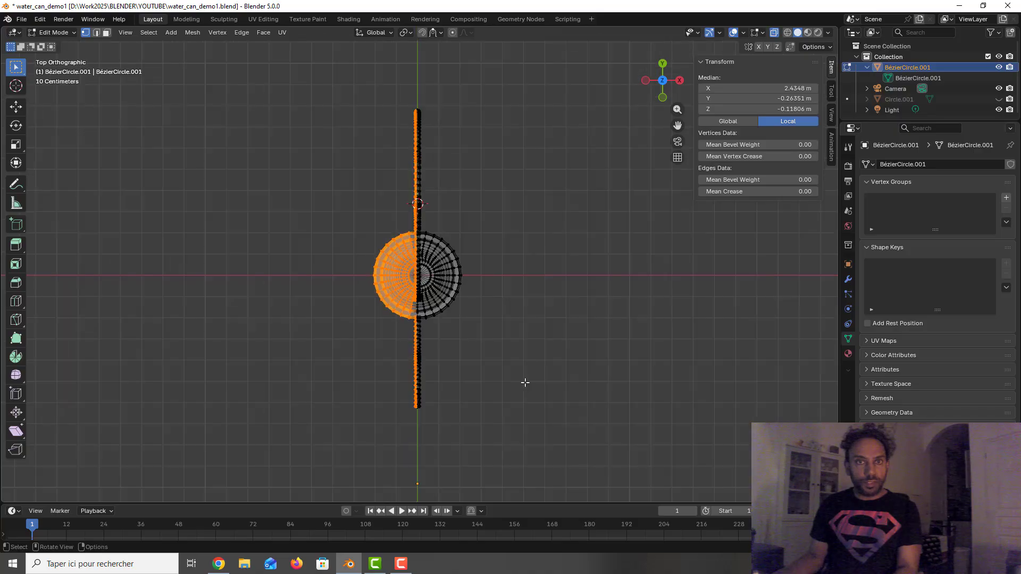
pyautogui.moveTo(519, 311)
pyautogui.keyDown('shift'); pyautogui.mouseDown(button='middle')
pyautogui.moveTo(533, 333)
pyautogui.moveTo(521, 323)
pyautogui.mouseUp(button='middle'); pyautogui.keyUp('shift')
pyautogui.press('b')
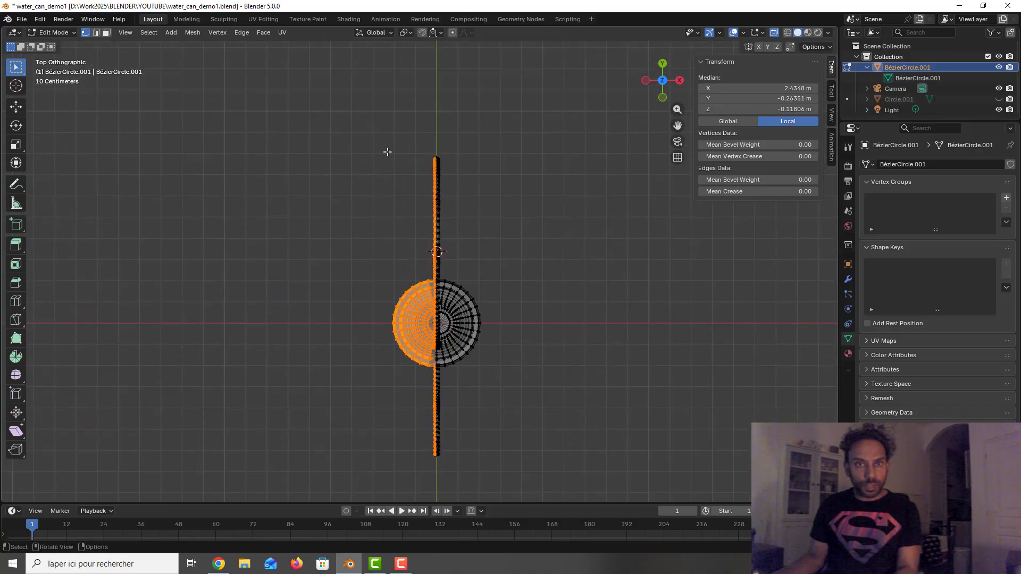
pyautogui.moveTo(379, 147); pyautogui.dragTo(436, 495)
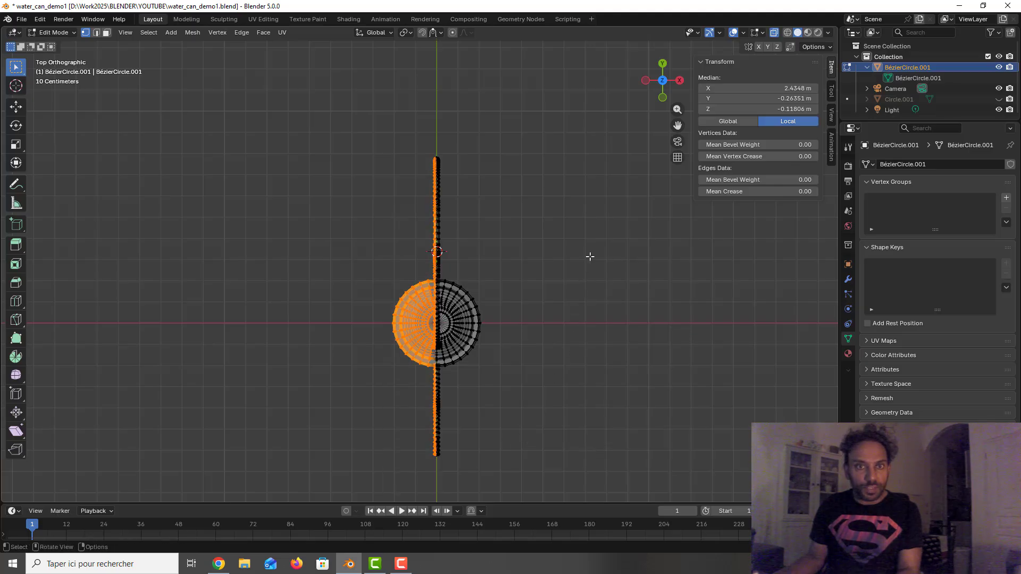
# Step: Delete the selected half's vertices and return to Object Mode with X-ray off
pyautogui.moveTo(586, 259); pyautogui.dragTo(594, 162, button='middle')
pyautogui.press('Delete')
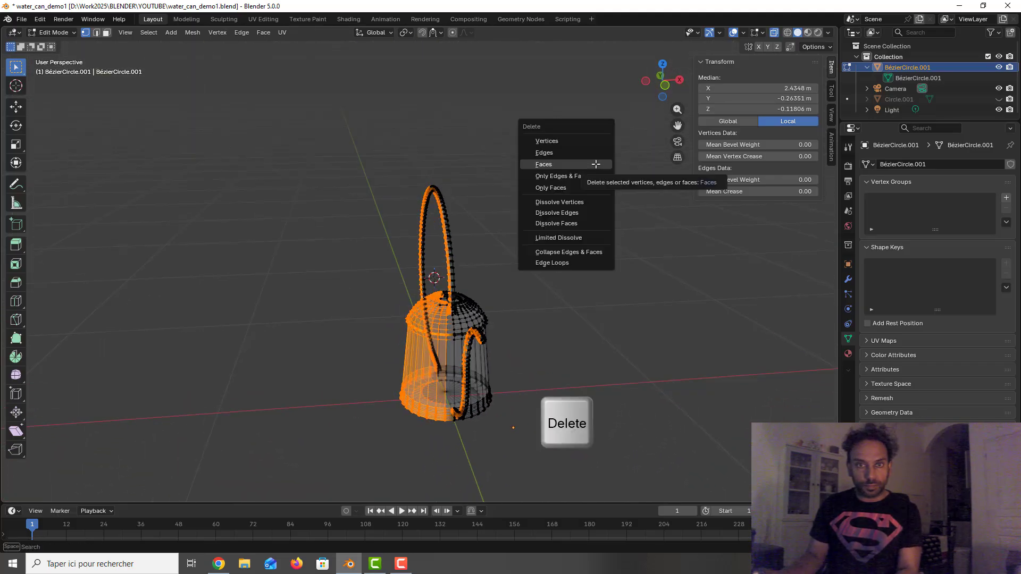
pyautogui.click(585, 140)
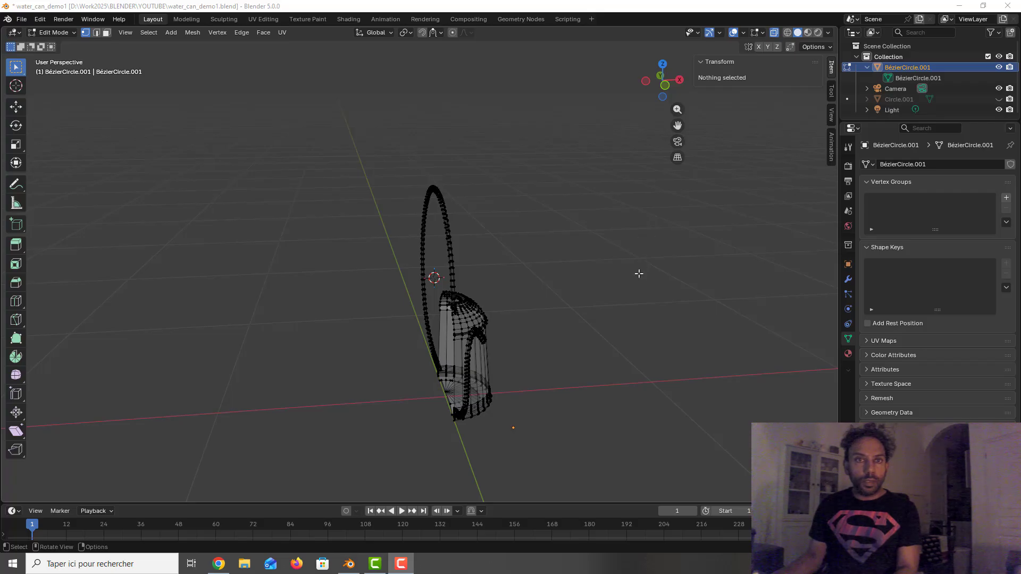
pyautogui.moveTo(638, 273); pyautogui.dragTo(604, 284, button='middle')
pyautogui.press('Tab')
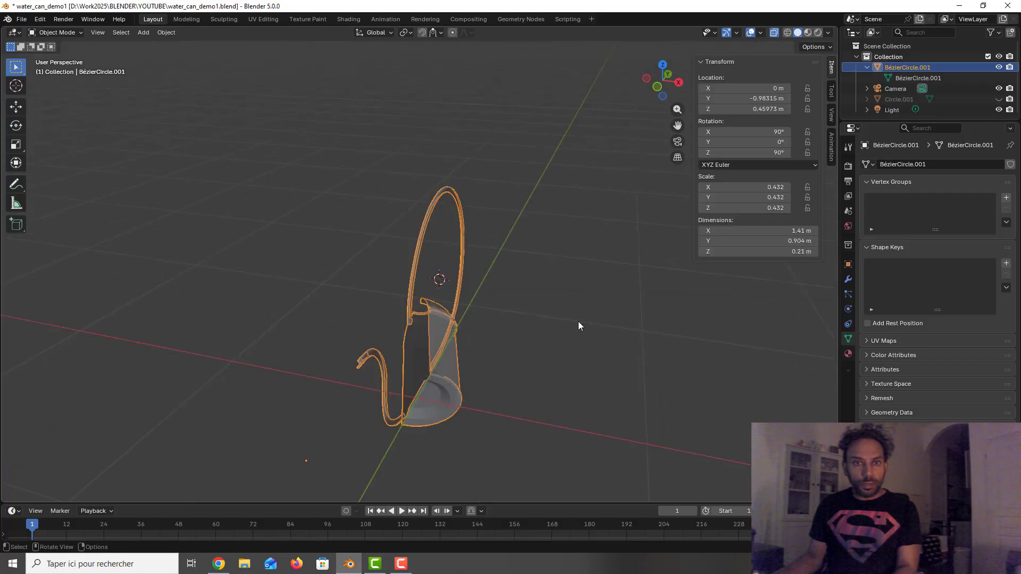
pyautogui.click(774, 33)
pyautogui.moveTo(589, 239); pyautogui.dragTo(620, 226, button='middle')
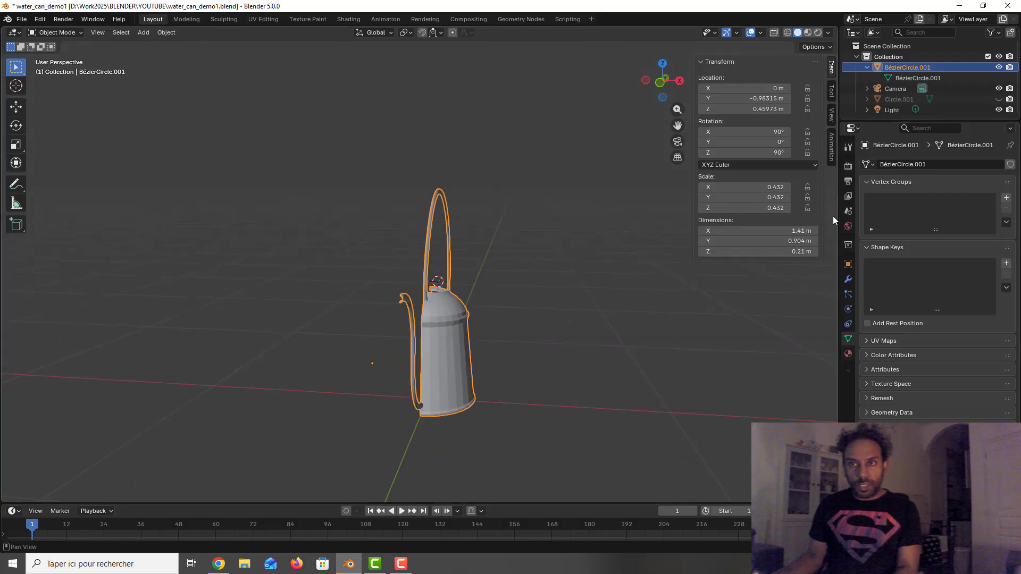
# Step: Add a Mirror modifier to the half can with only the Z axis enabled
pyautogui.click(849, 279)
pyautogui.click(971, 162)
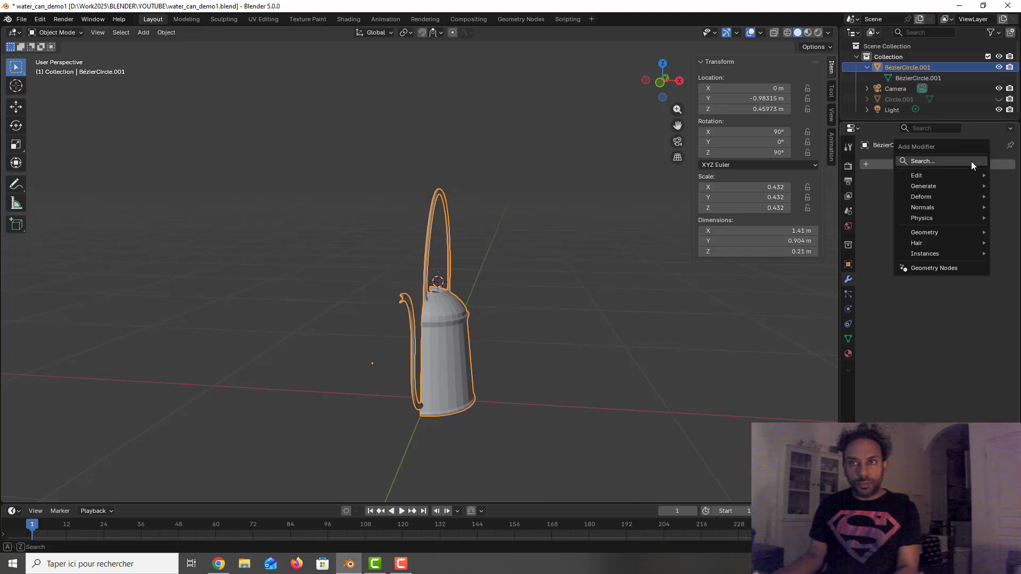
pyautogui.moveTo(956, 180)
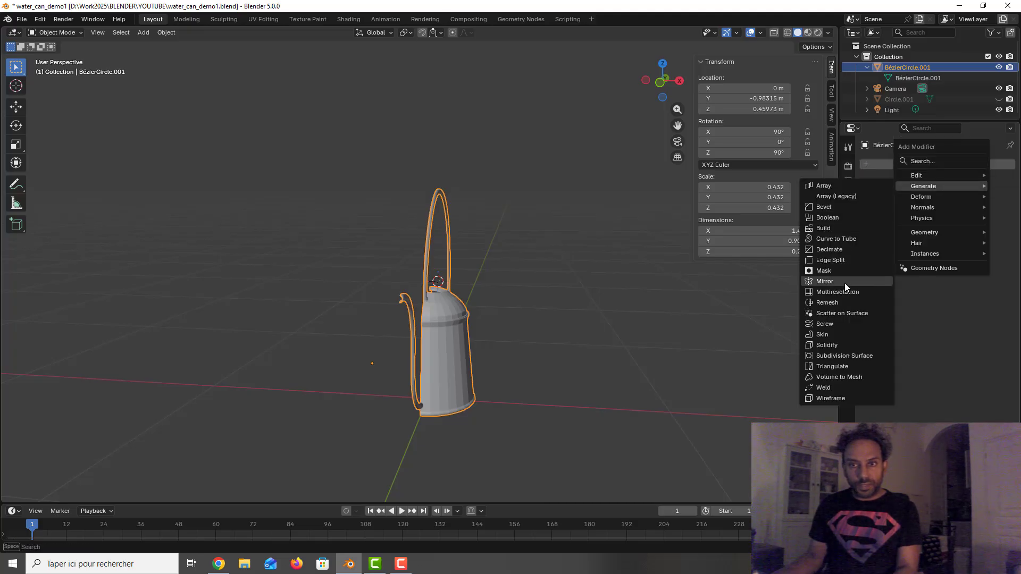
pyautogui.click(844, 283)
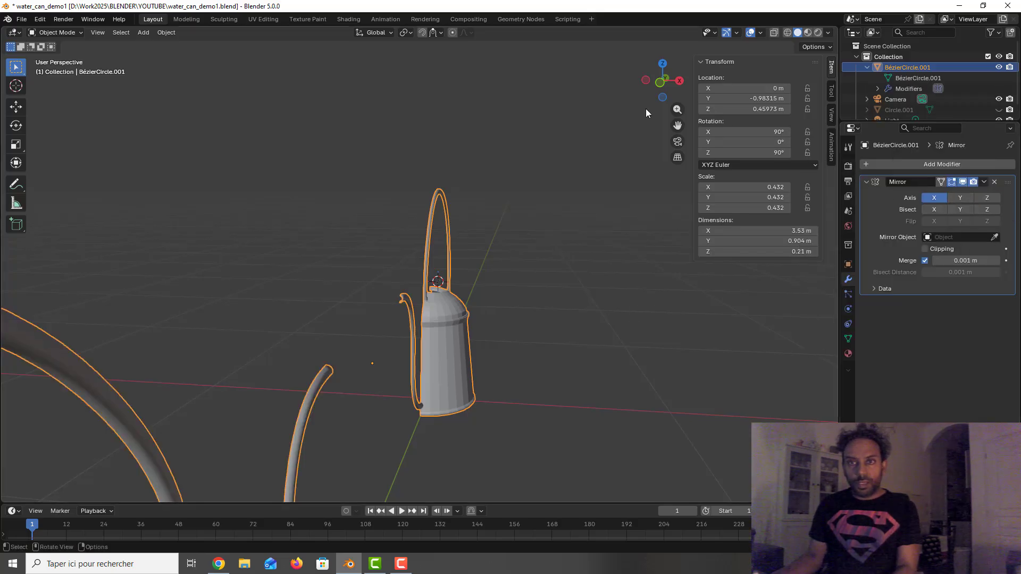
pyautogui.click(957, 199)
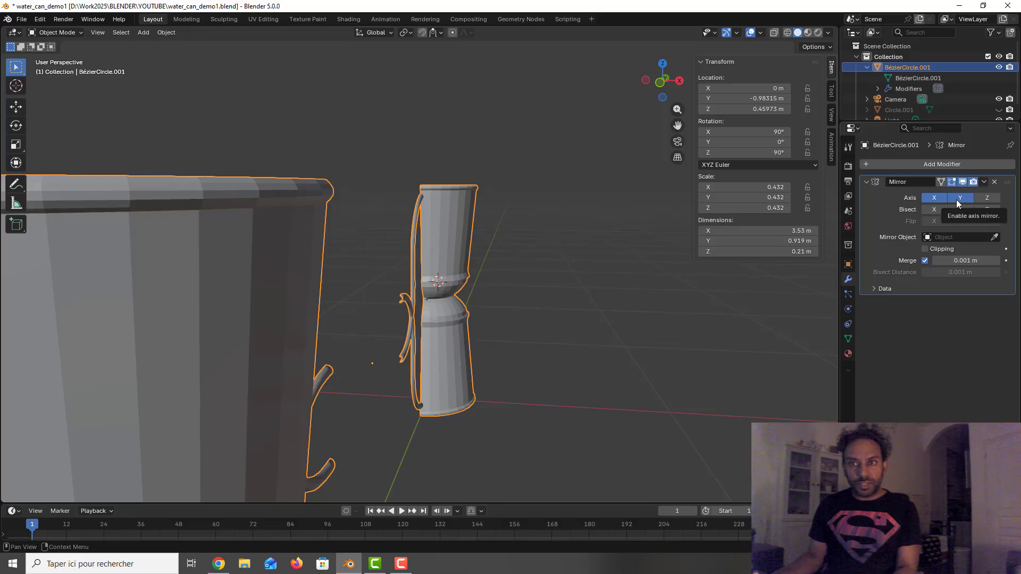
pyautogui.click(959, 199)
pyautogui.click(934, 198)
pyautogui.click(983, 198)
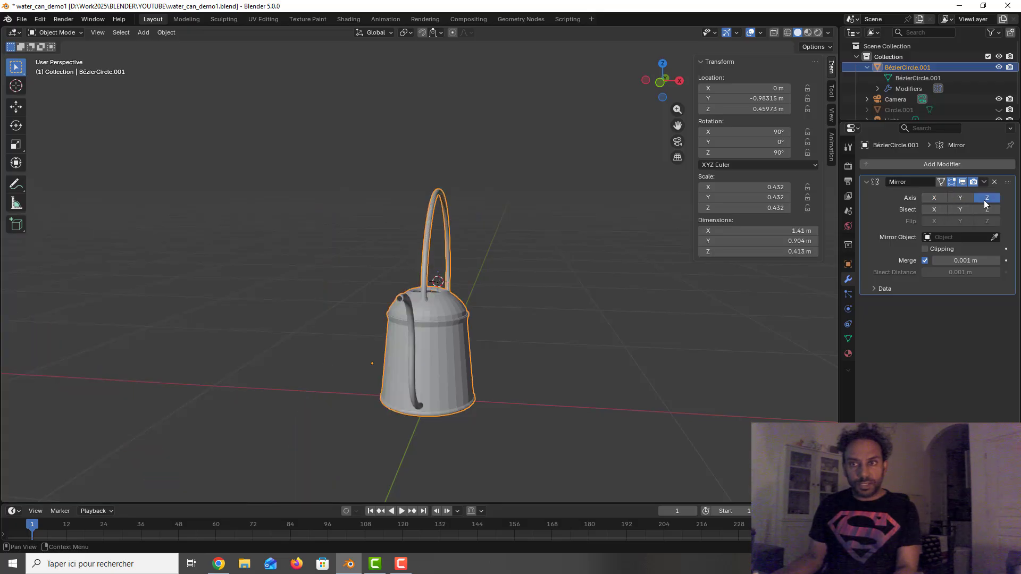
# Step: Test the mirroring by trying to move a body vertex in Edit Mode, cancel the move, and save the file
pyautogui.moveTo(604, 336); pyautogui.dragTo(641, 339, button='middle')
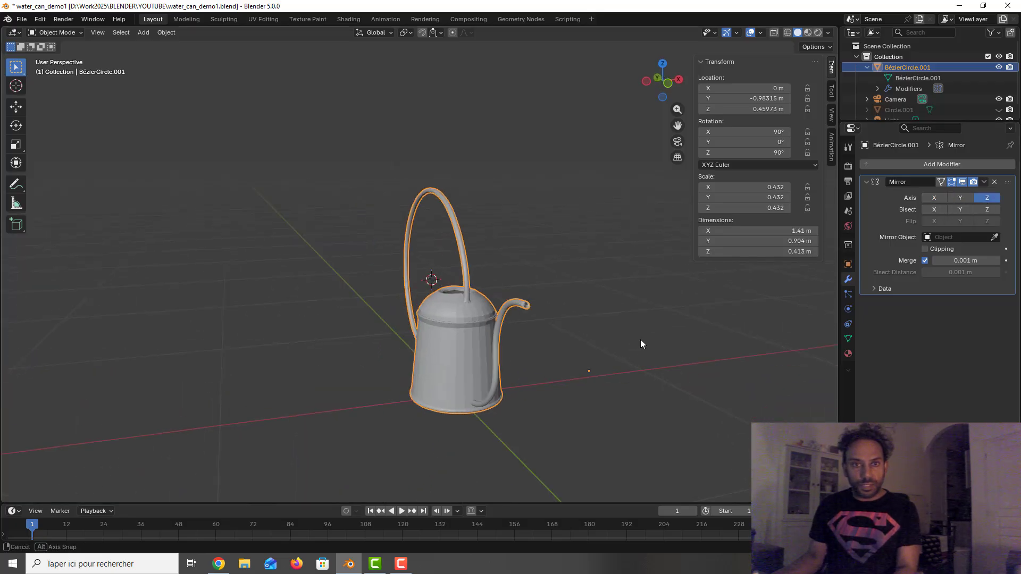
pyautogui.scroll(3, 522, 360)
pyautogui.moveTo(514, 356)
pyautogui.mouseDown(button='middle')
pyautogui.moveTo(497, 342)
pyautogui.moveTo(557, 356)
pyautogui.moveTo(509, 341)
pyautogui.mouseUp(button='middle')
pyautogui.moveTo(429, 394); pyautogui.dragTo(438, 395, button='middle')
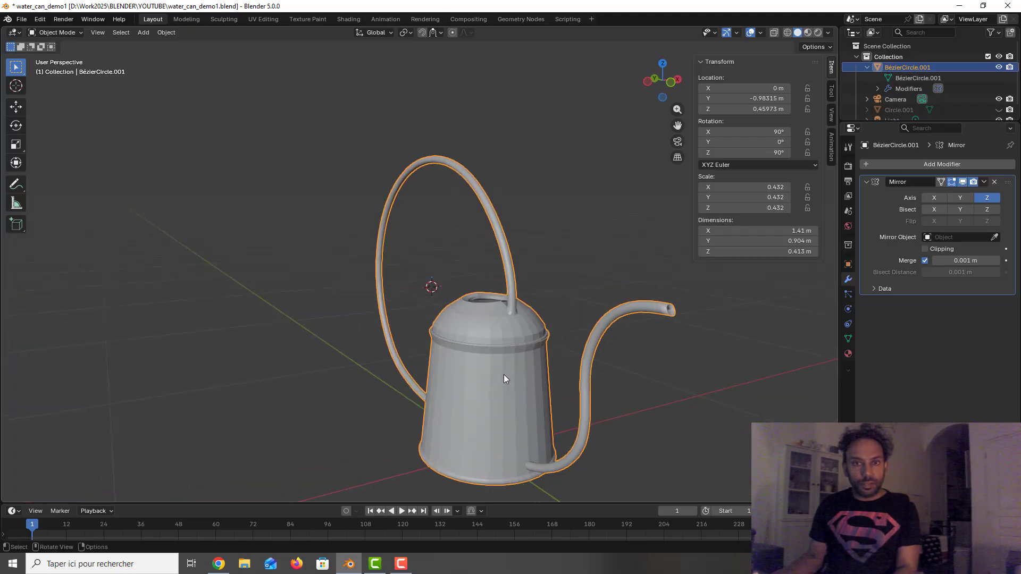
pyautogui.moveTo(503, 374); pyautogui.dragTo(487, 366, button='middle')
pyautogui.press('Tab')
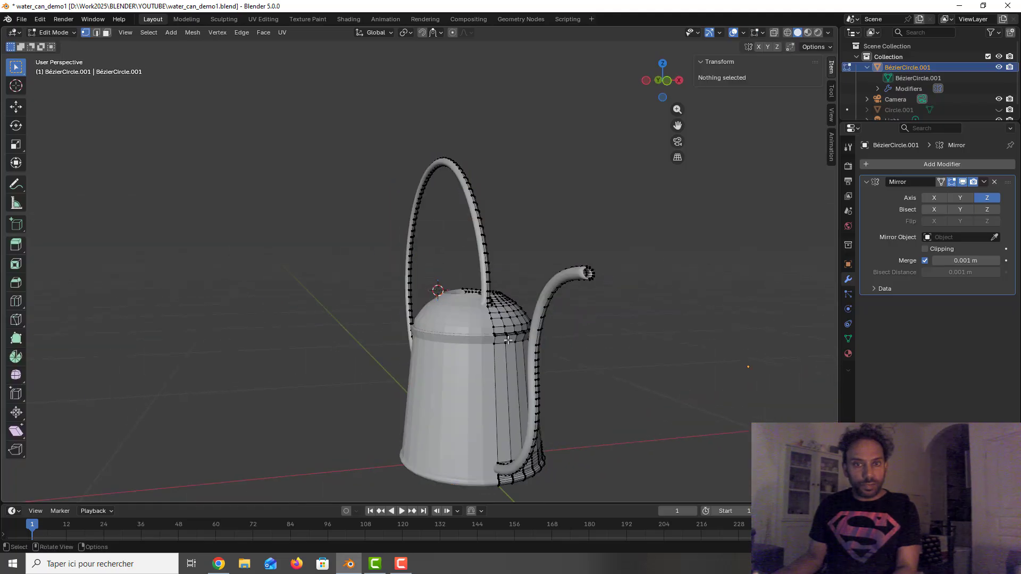
pyautogui.click(531, 337)
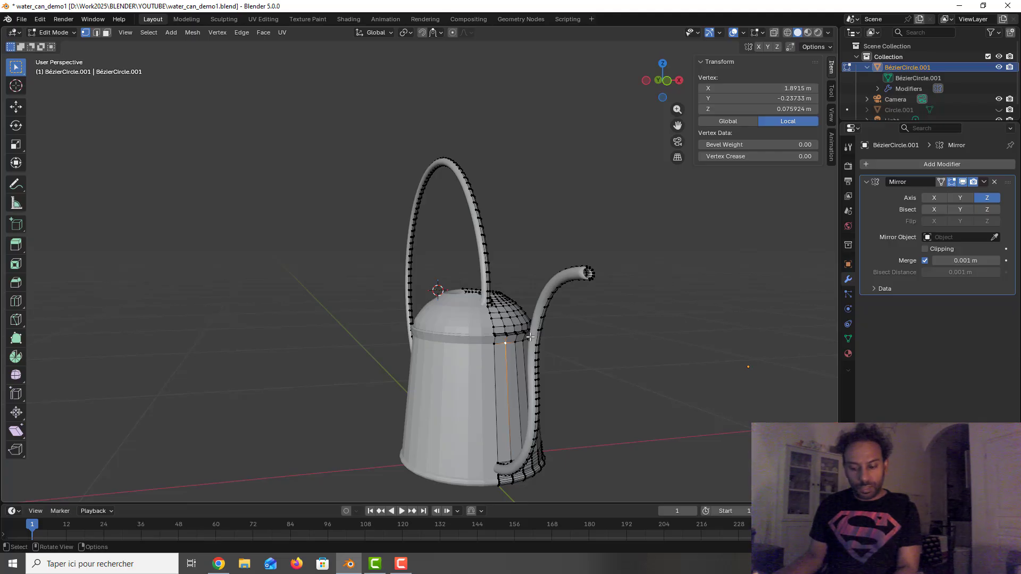
pyautogui.press('g')
pyautogui.rightClick(546, 348)
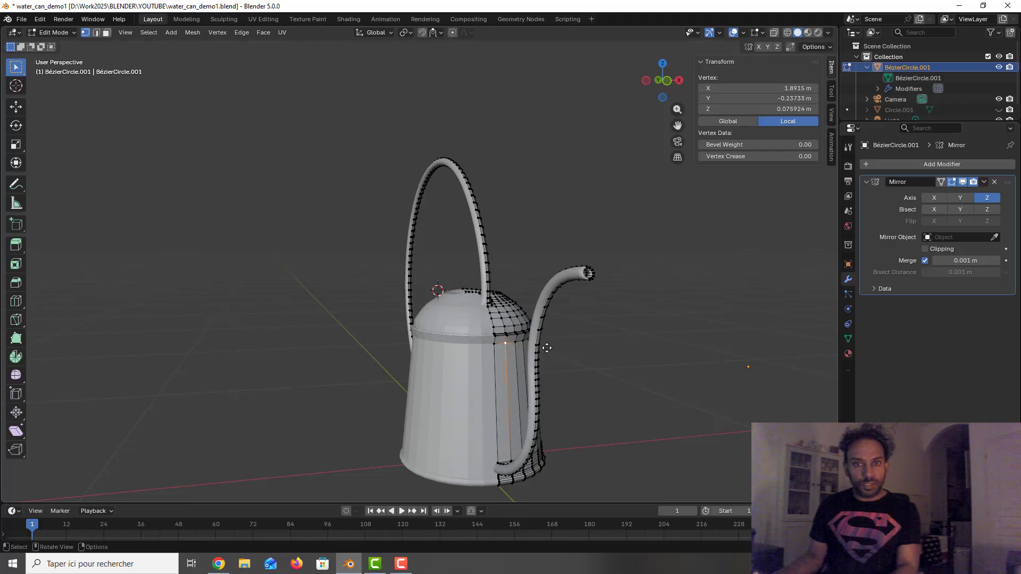
pyautogui.press('Tab')
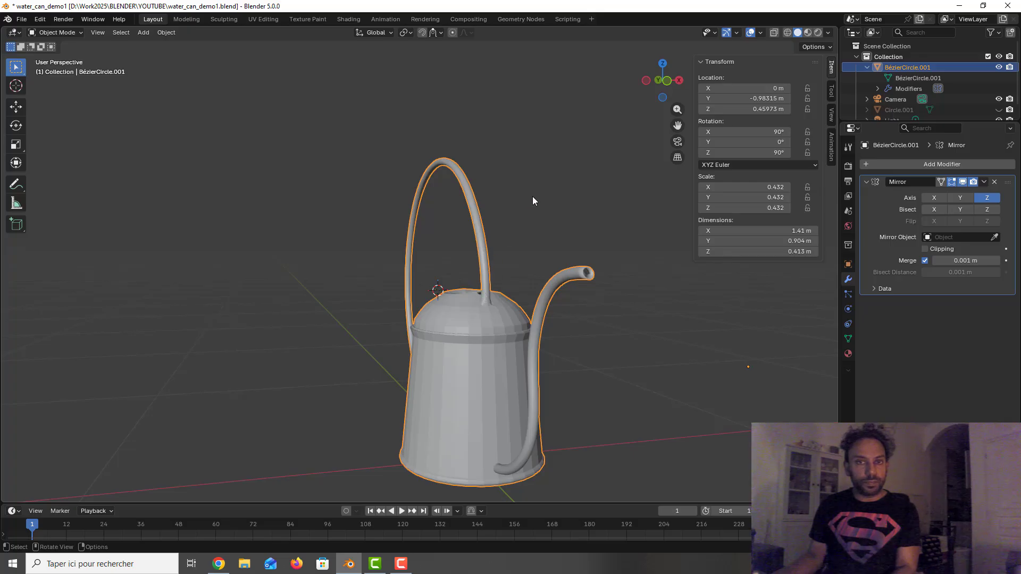
pyautogui.hotkey('ctrl', 's')
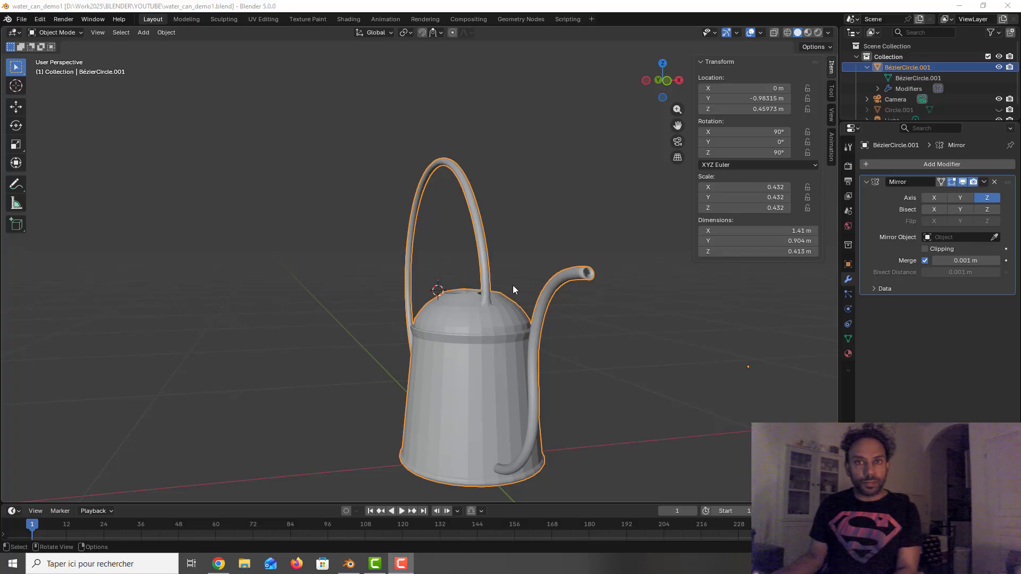
# Step: Select the seam vertex beneath the handle's joint on the lower body and enable Clipping in the Mirror modifier
pyautogui.moveTo(521, 384); pyautogui.dragTo(659, 372, button='middle')
pyautogui.scroll(4, 431, 449)
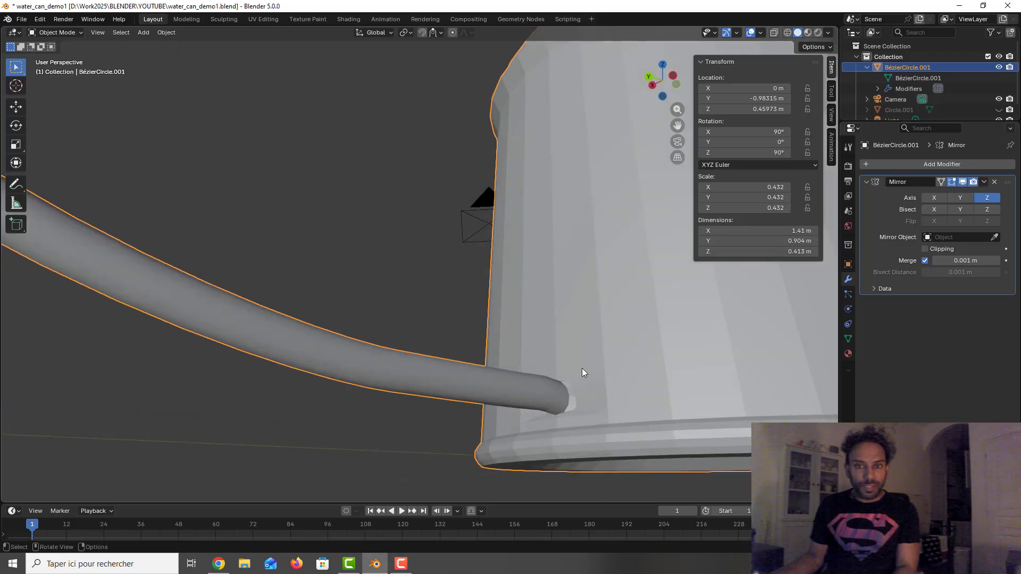
pyautogui.press('Tab')
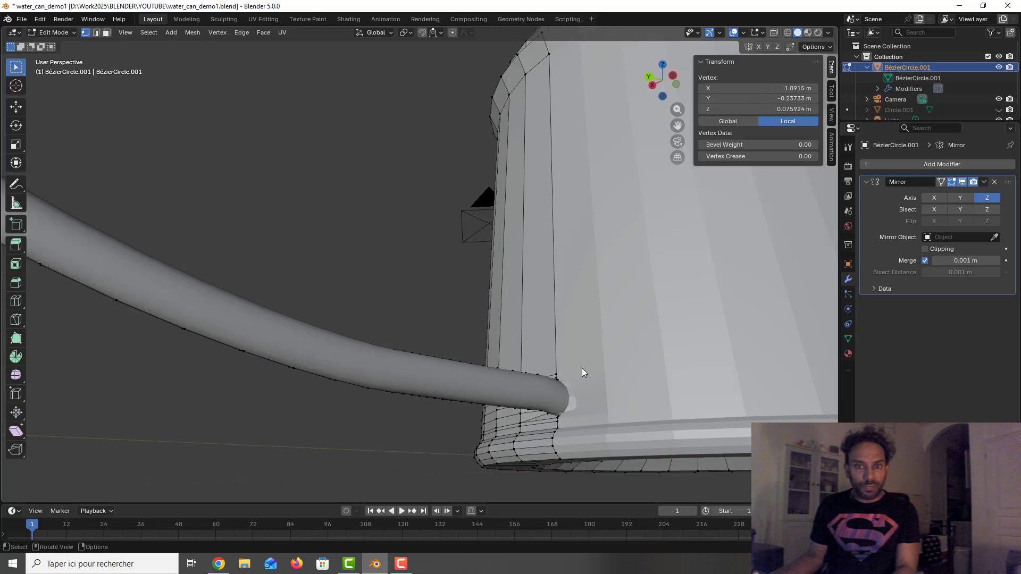
pyautogui.click(559, 419)
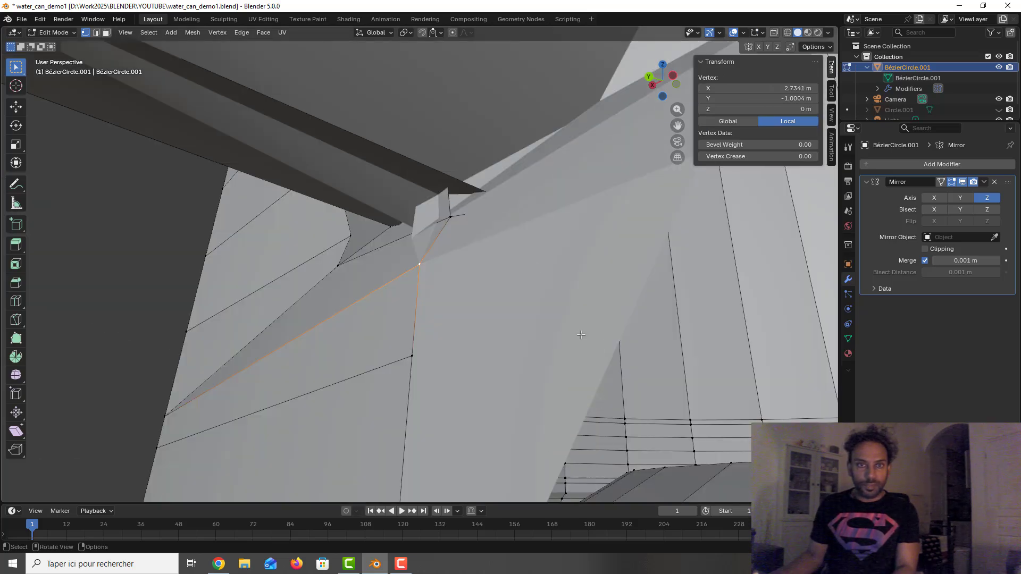
pyautogui.moveTo(581, 335); pyautogui.dragTo(632, 242, button='middle')
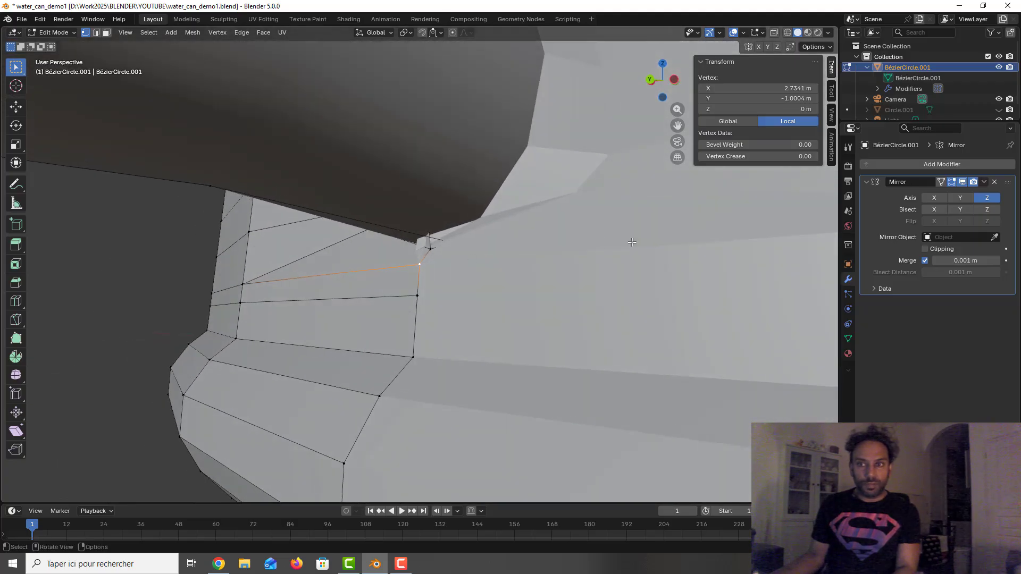
pyautogui.click(926, 249)
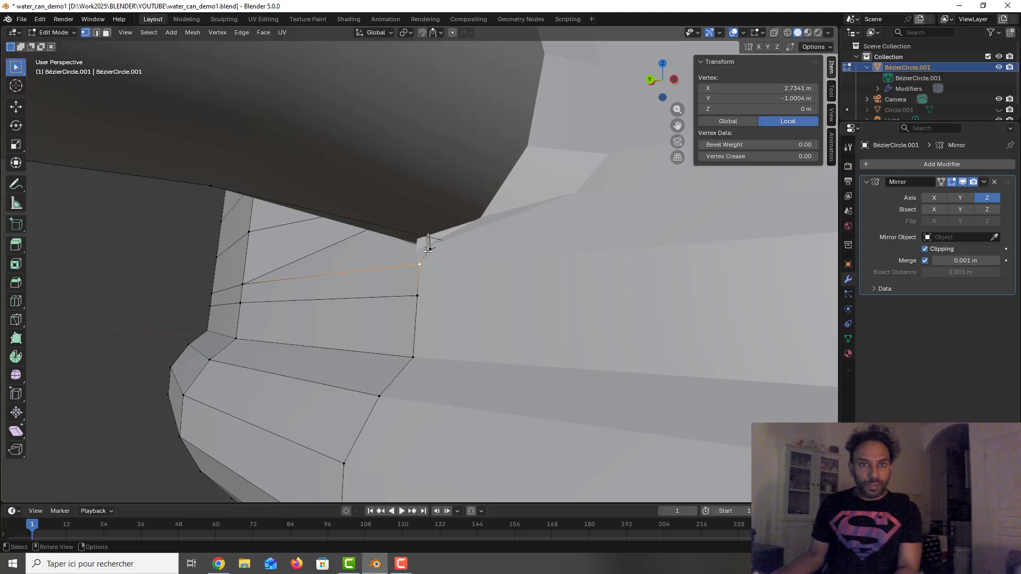
# Step: Move the off-centre vertex just beneath the handle's joint along X onto the mirror seam
pyautogui.click(428, 250)
pyautogui.moveTo(428, 250); pyautogui.dragTo(472, 250, button='middle')
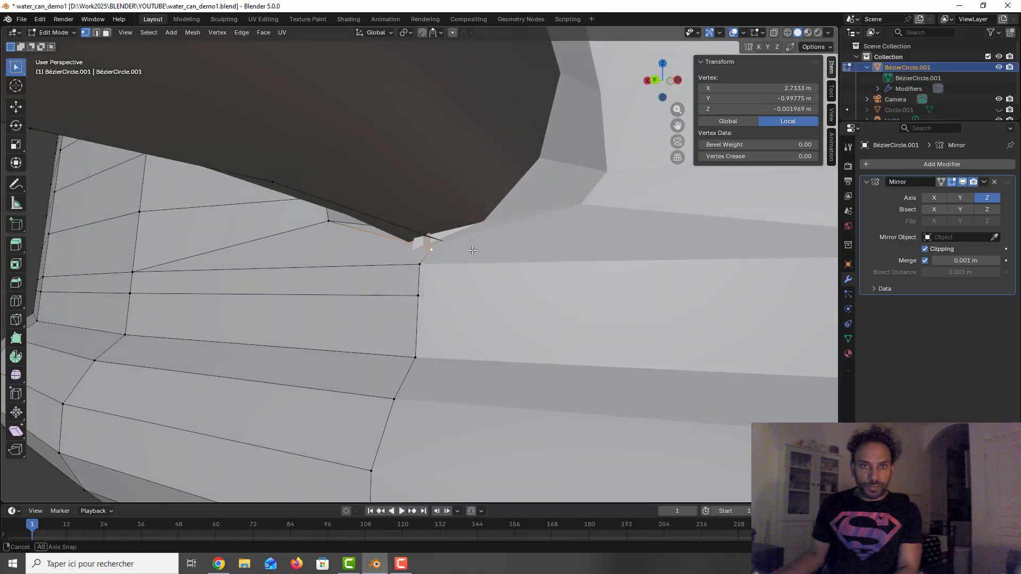
pyautogui.press('g')
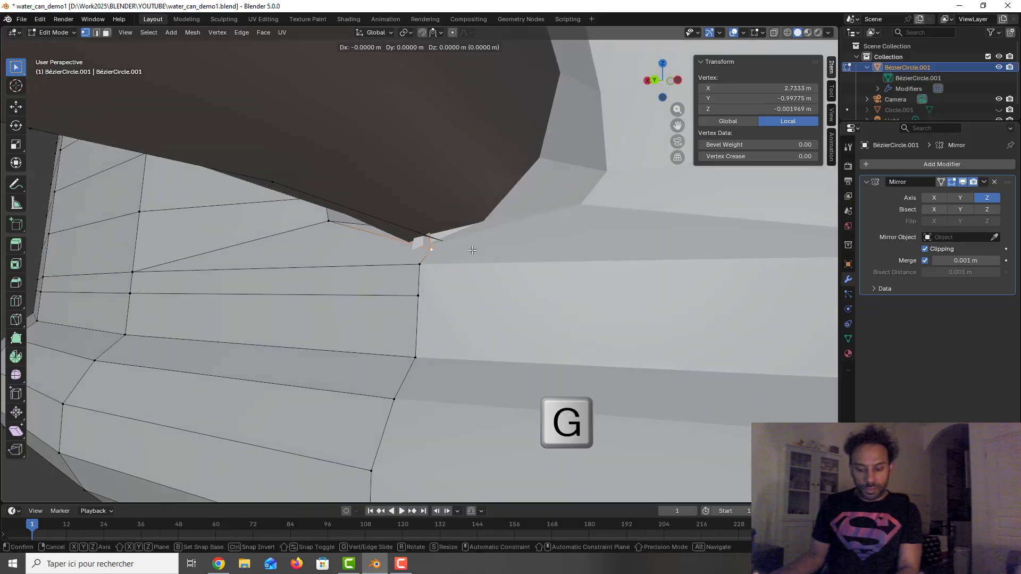
pyautogui.press('x')
pyautogui.click(405, 247)
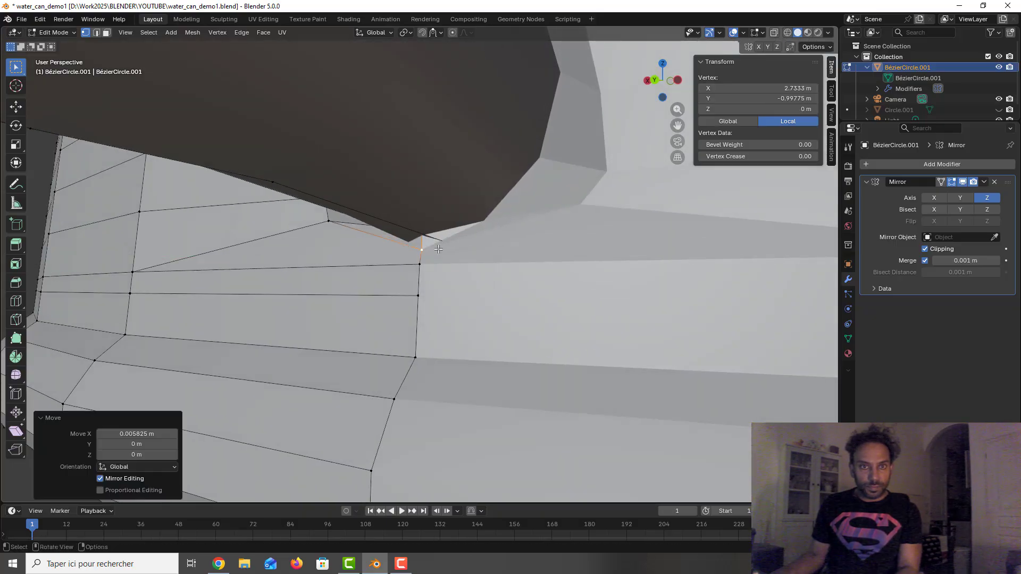
# Step: Move the next stray vertex at the handle's joint along X onto the seam using X-ray, and check its neighbouring vertices
pyautogui.moveTo(447, 243)
pyautogui.mouseDown(button='middle')
pyautogui.moveTo(469, 224)
pyautogui.moveTo(522, 239)
pyautogui.moveTo(462, 247)
pyautogui.mouseUp(button='middle')
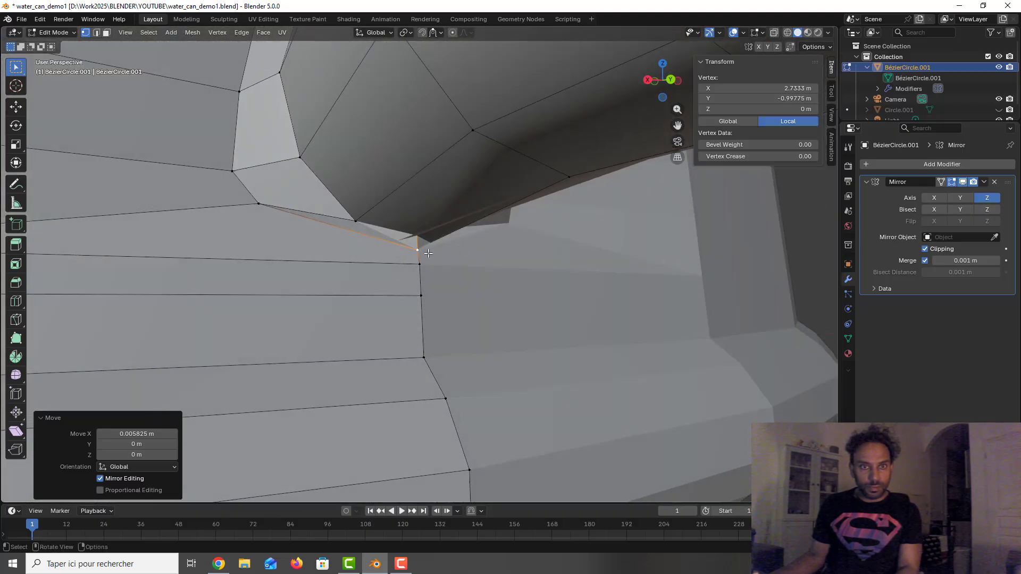
pyautogui.click(424, 235)
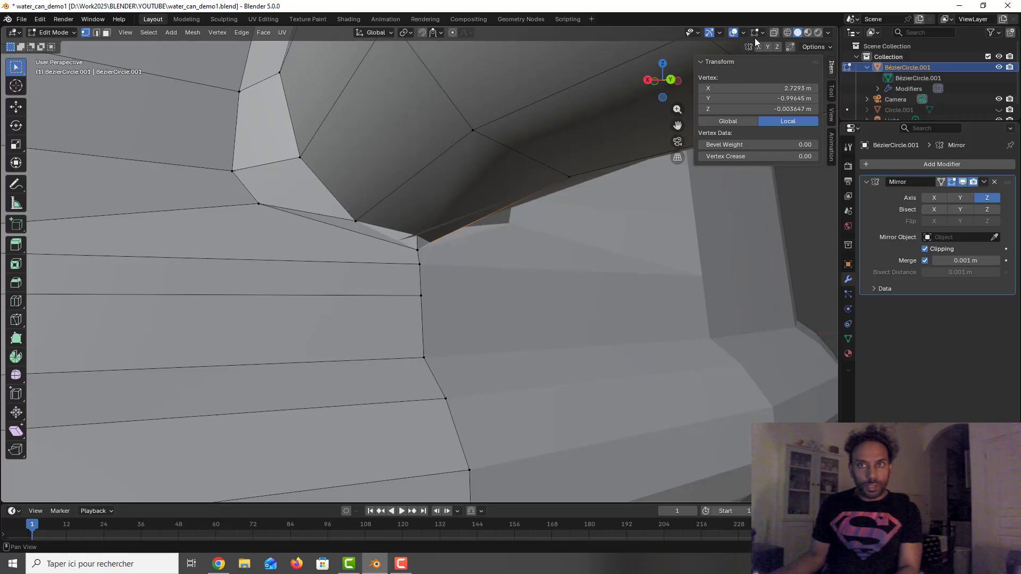
pyautogui.click(774, 33)
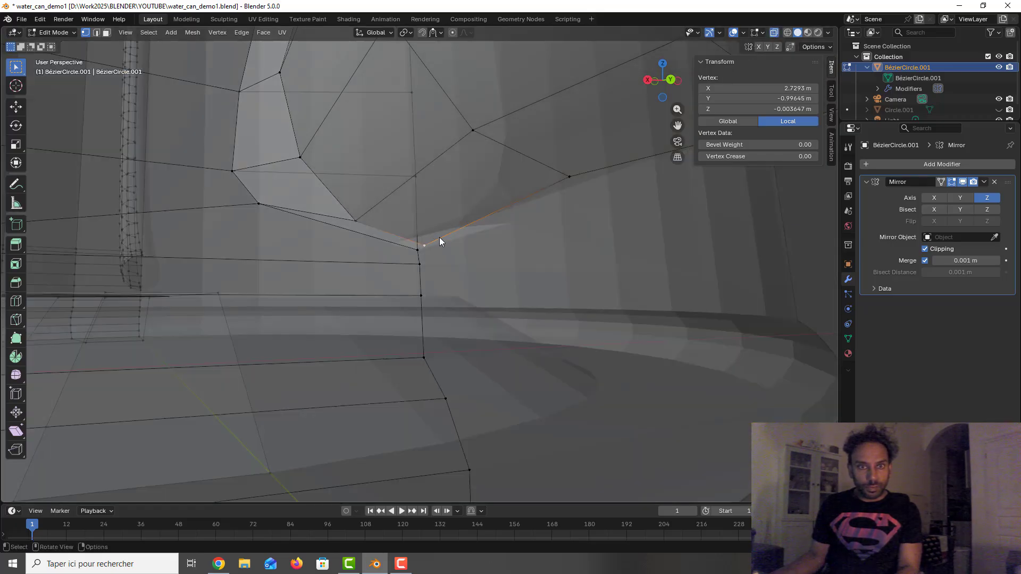
pyautogui.moveTo(432, 240); pyautogui.dragTo(410, 247, button='middle')
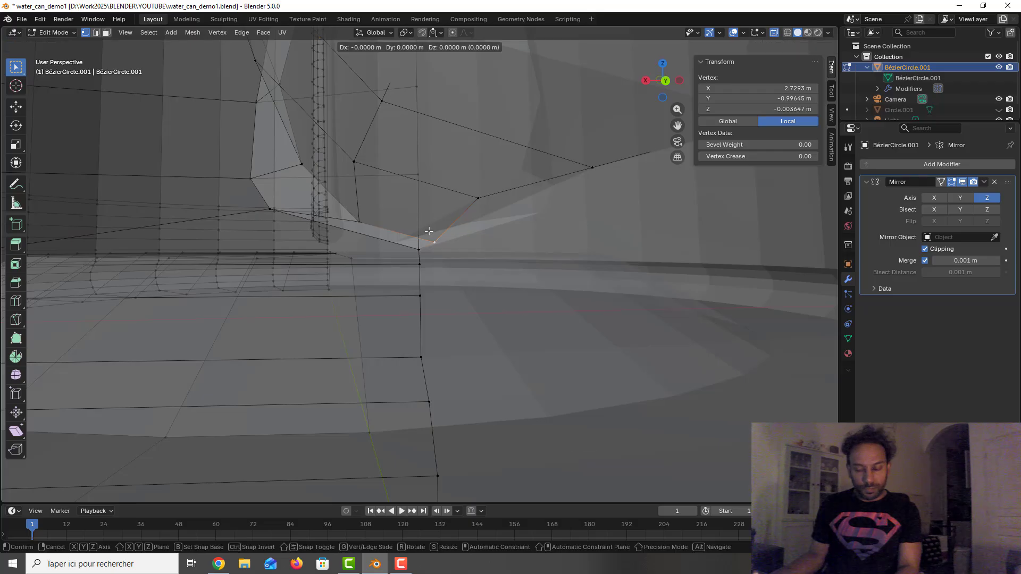
pyautogui.press('g')
pyautogui.press('x')
pyautogui.click(400, 239)
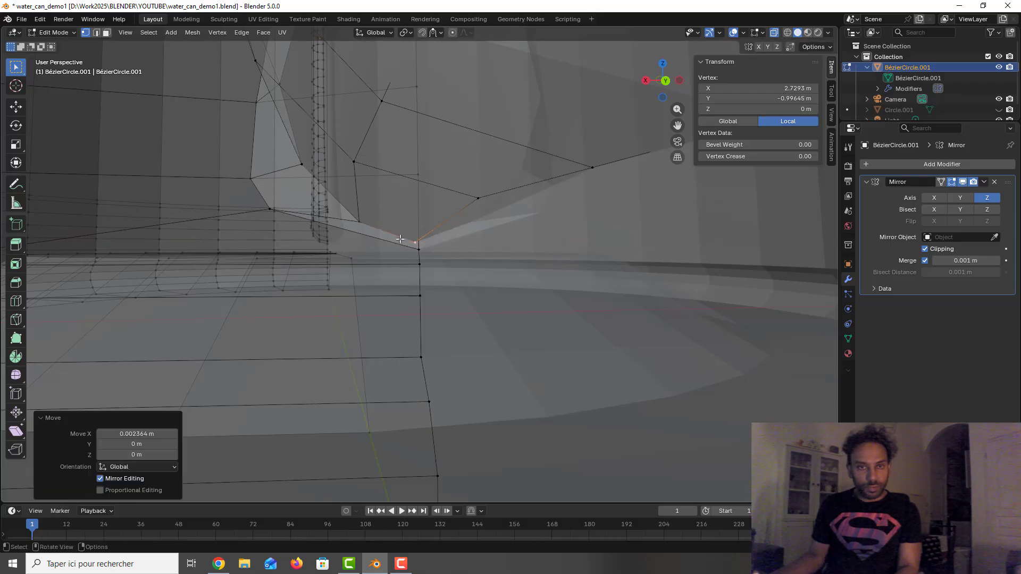
pyautogui.click(358, 221)
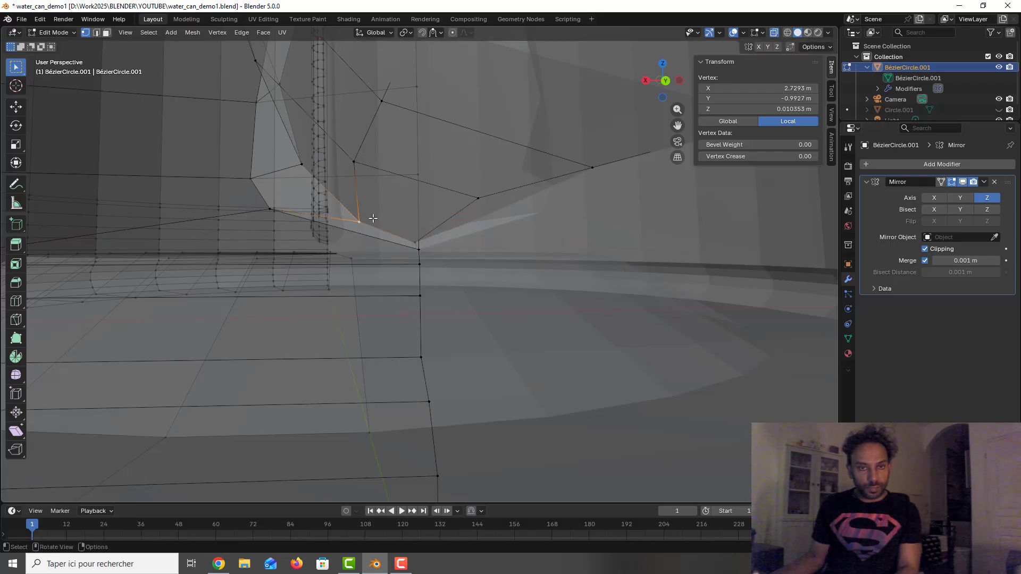
pyautogui.click(488, 200)
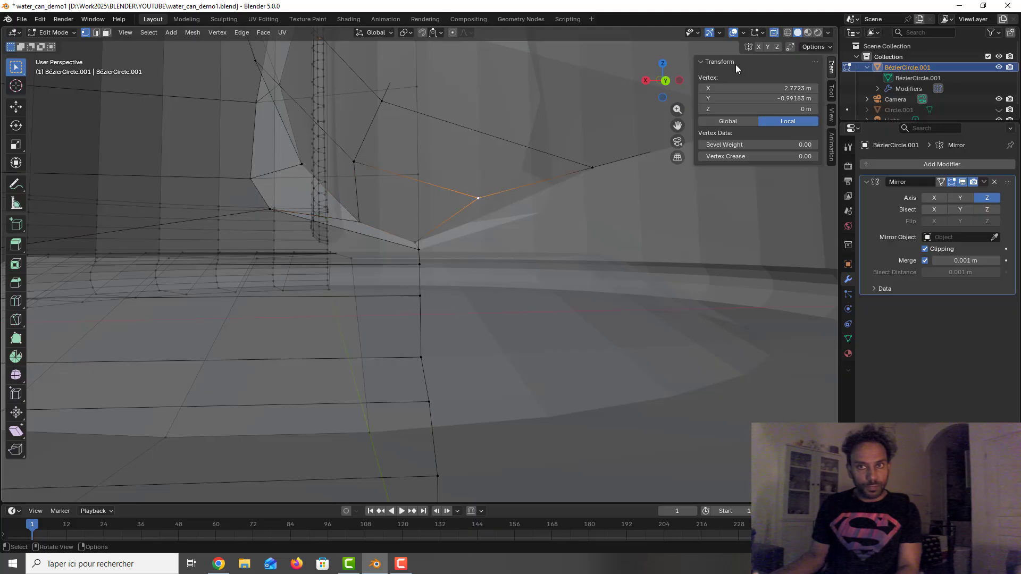
pyautogui.click(773, 33)
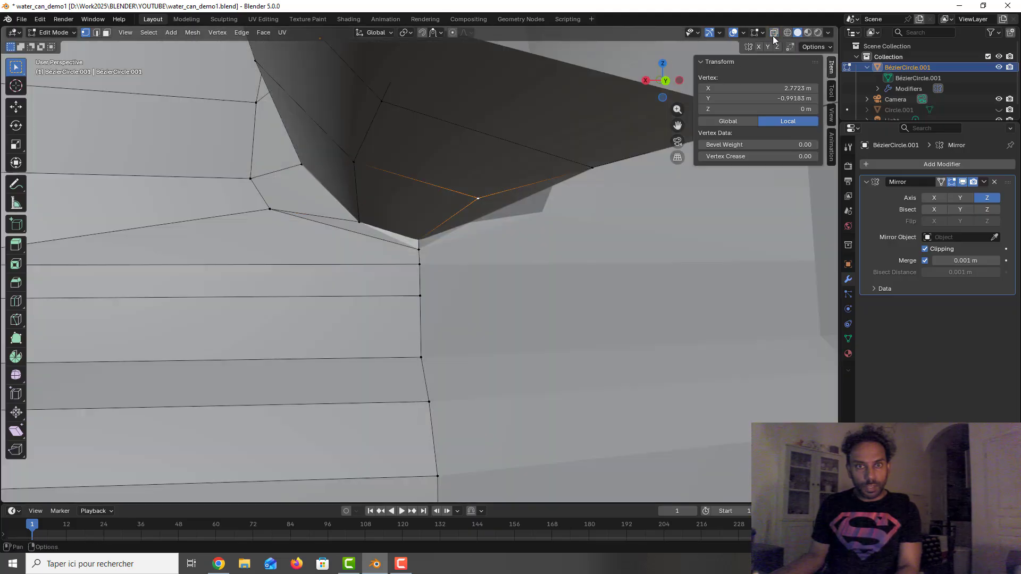
# Step: Move the off-centre vertex on the tube's end ring at the joint along X onto the mirror seam and deselect it
pyautogui.moveTo(486, 136); pyautogui.dragTo(408, 178, button='middle')
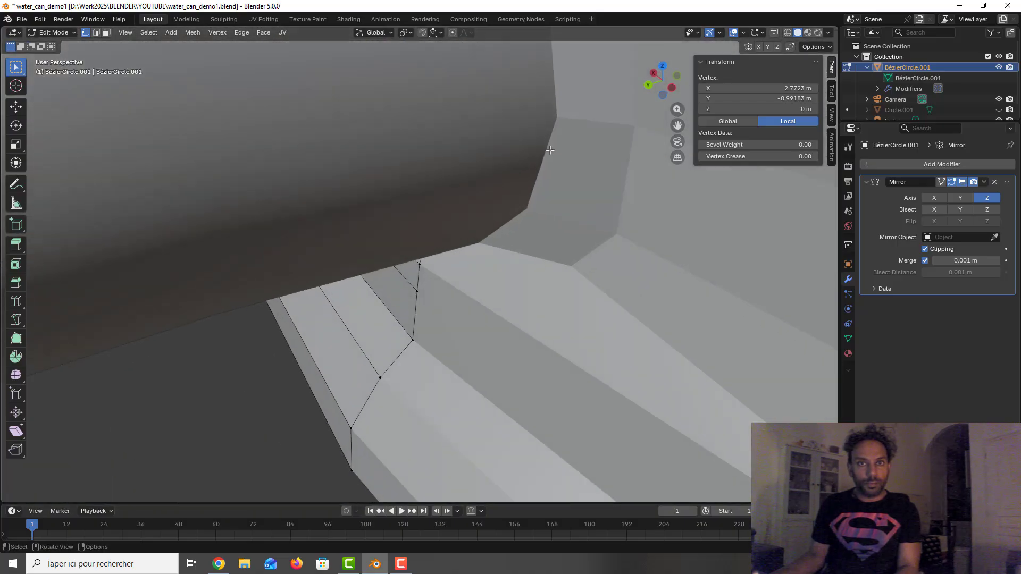
pyautogui.moveTo(550, 151); pyautogui.dragTo(440, 219, button='middle')
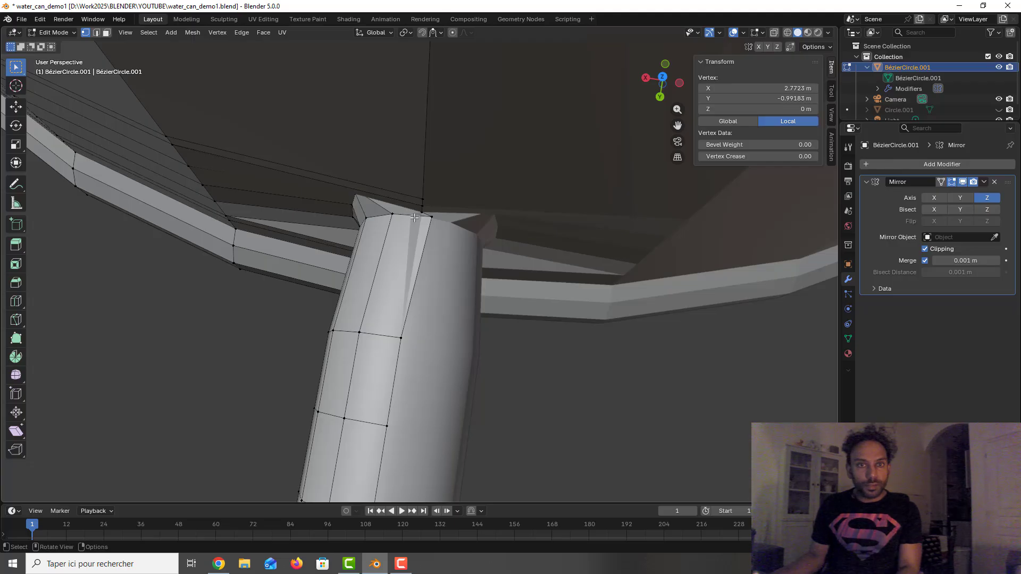
pyautogui.click(415, 218)
pyautogui.click(431, 219)
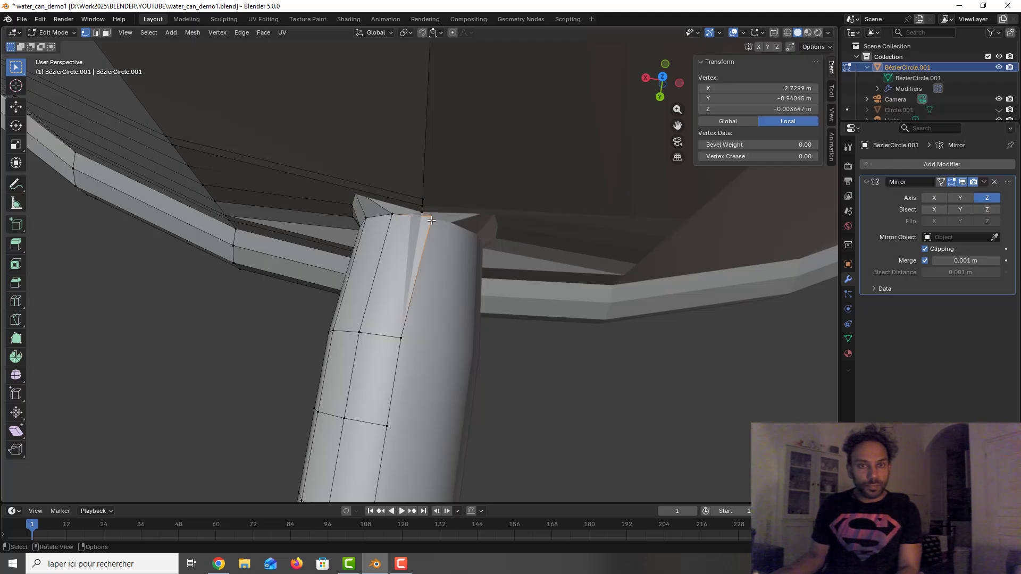
pyautogui.press('g')
pyautogui.press('x')
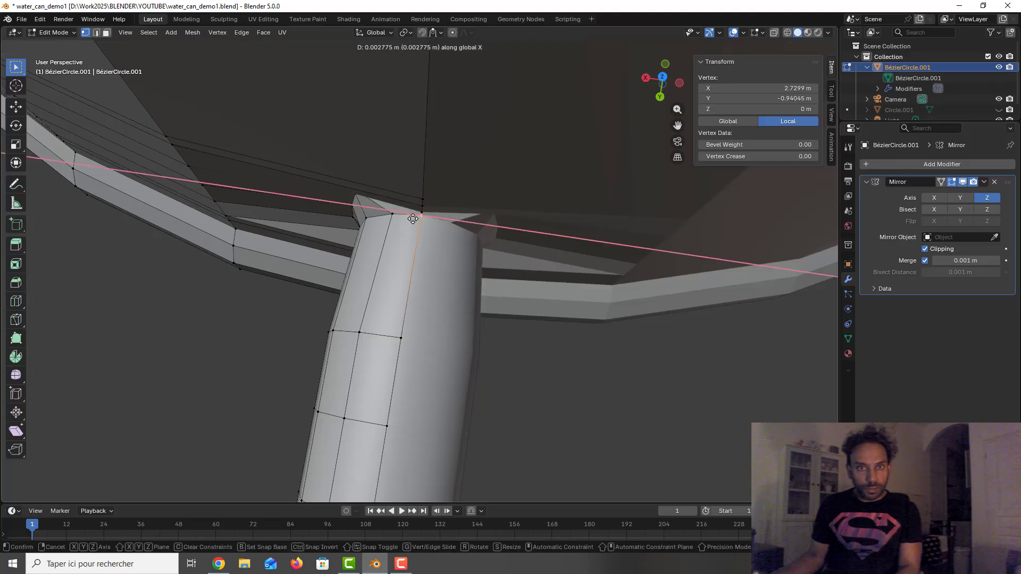
pyautogui.click(413, 218)
pyautogui.click(504, 250)
pyautogui.moveTo(435, 224); pyautogui.dragTo(415, 205, button='middle')
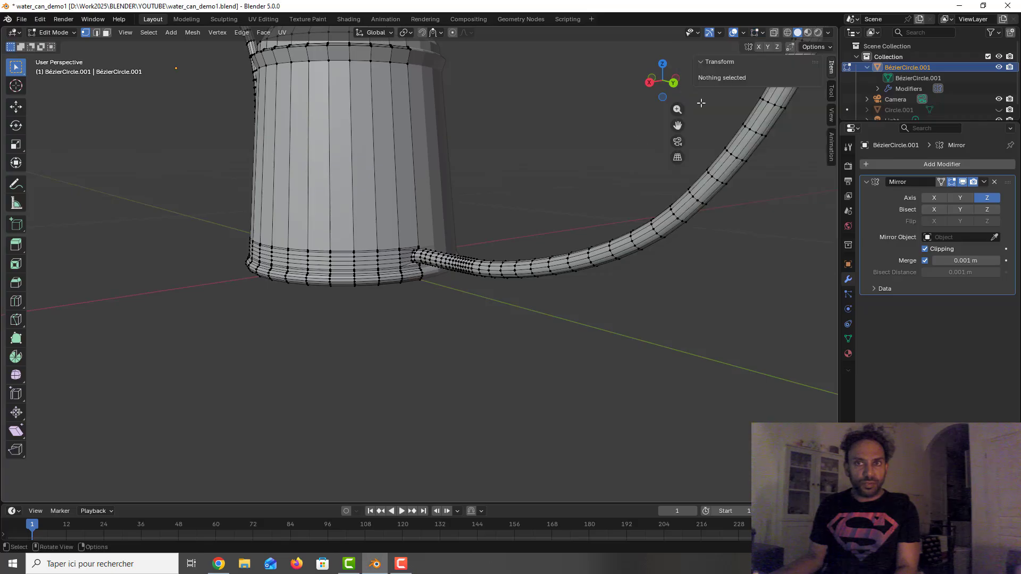
# Step: Display face normals and, with X-ray on, select the faces of the can's lower rim and adjoining tube ends
pyautogui.click(760, 33)
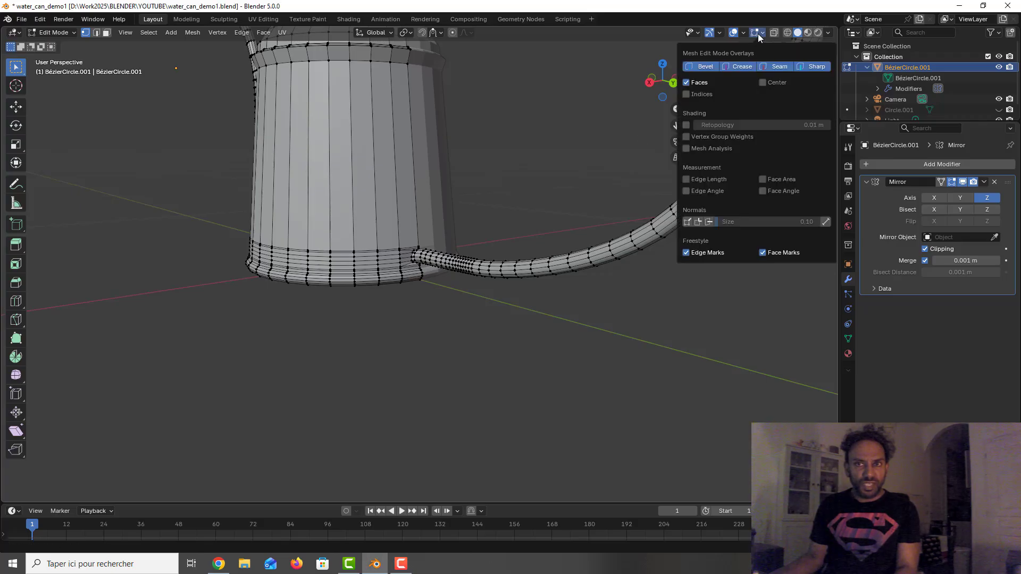
pyautogui.click(708, 222)
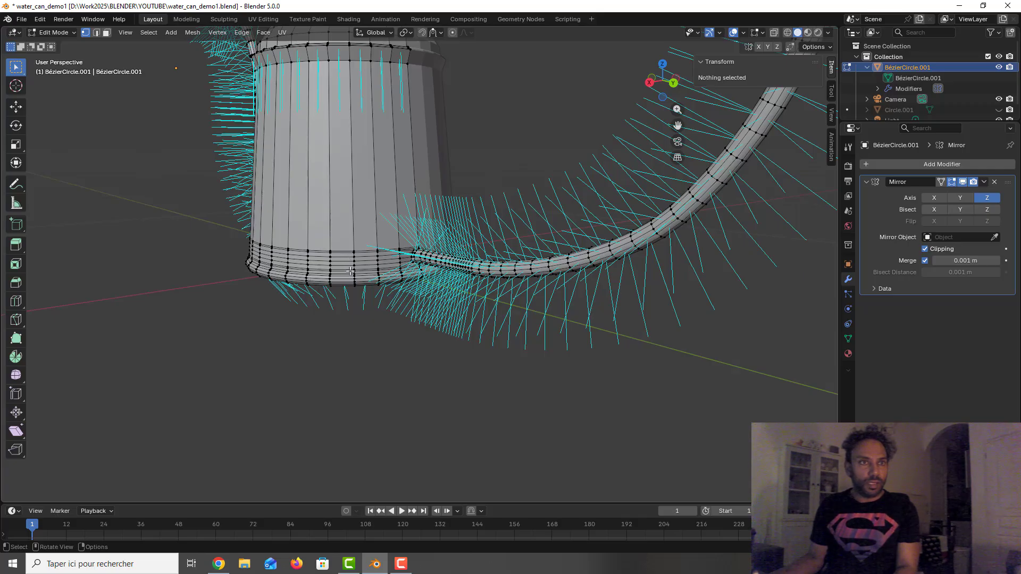
pyautogui.click(106, 33)
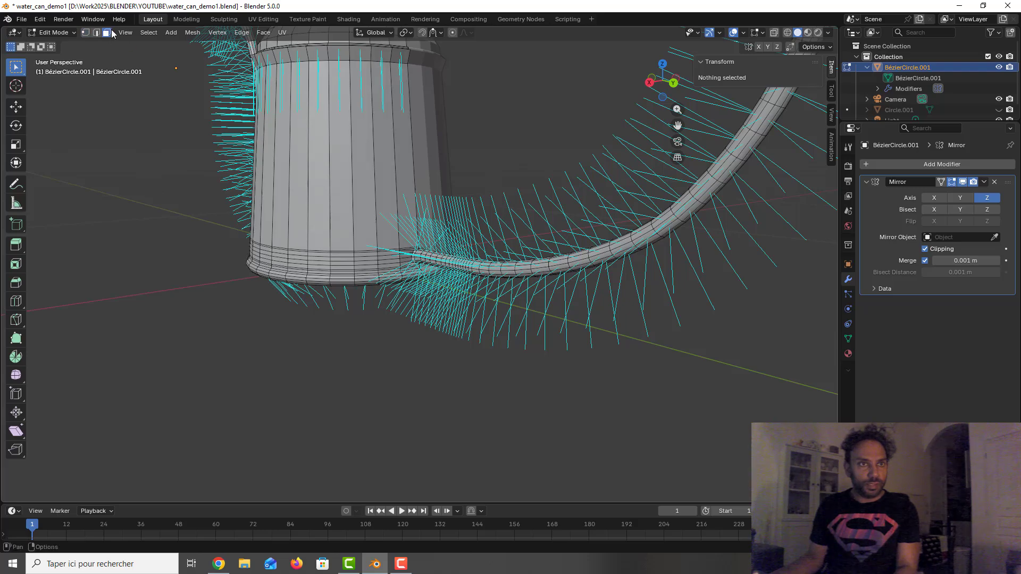
pyautogui.moveTo(260, 241); pyautogui.dragTo(211, 237, button='middle')
pyautogui.moveTo(146, 215); pyautogui.dragTo(467, 364)
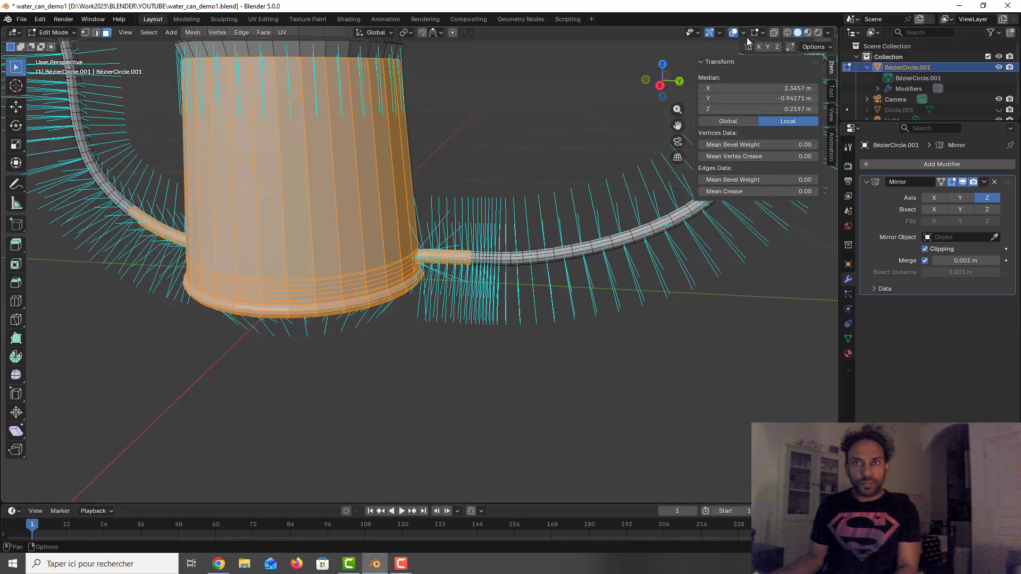
pyautogui.click(774, 32)
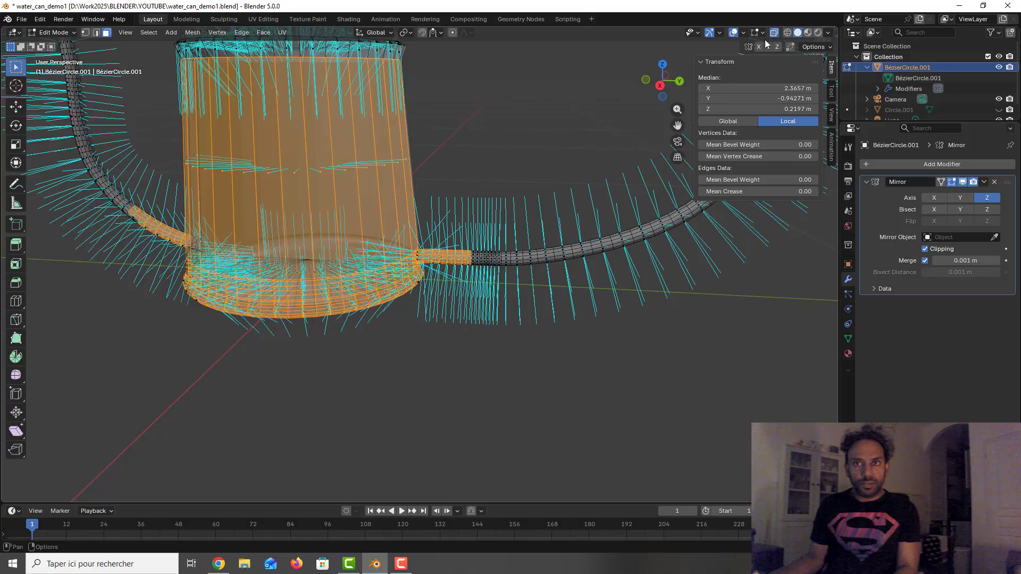
pyautogui.click(153, 216)
pyautogui.moveTo(125, 194); pyautogui.dragTo(475, 390)
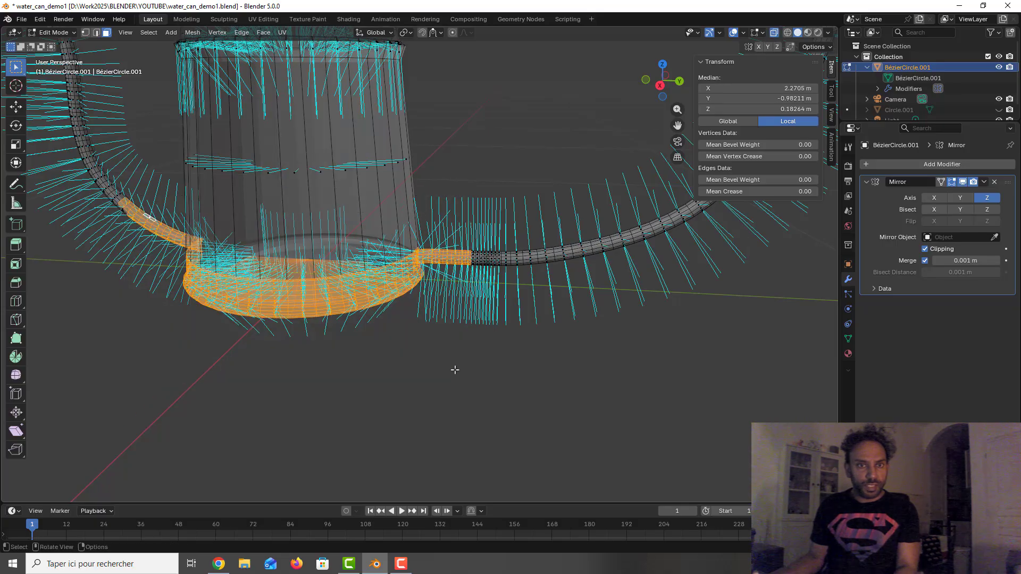
# Step: Recalculate the normals of the selected lower faces to the outside and clear the selection
pyautogui.click(191, 33)
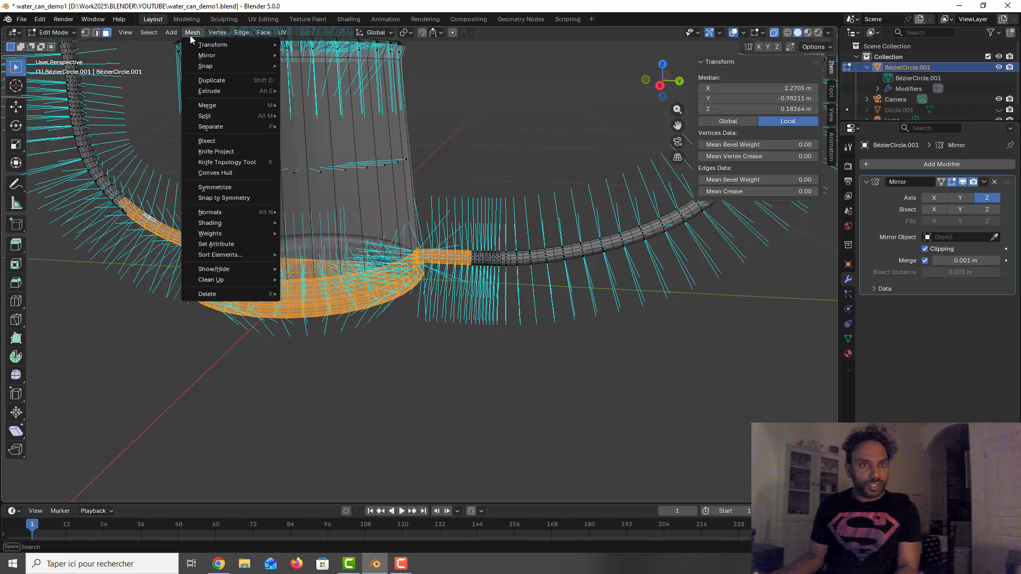
pyautogui.moveTo(207, 55)
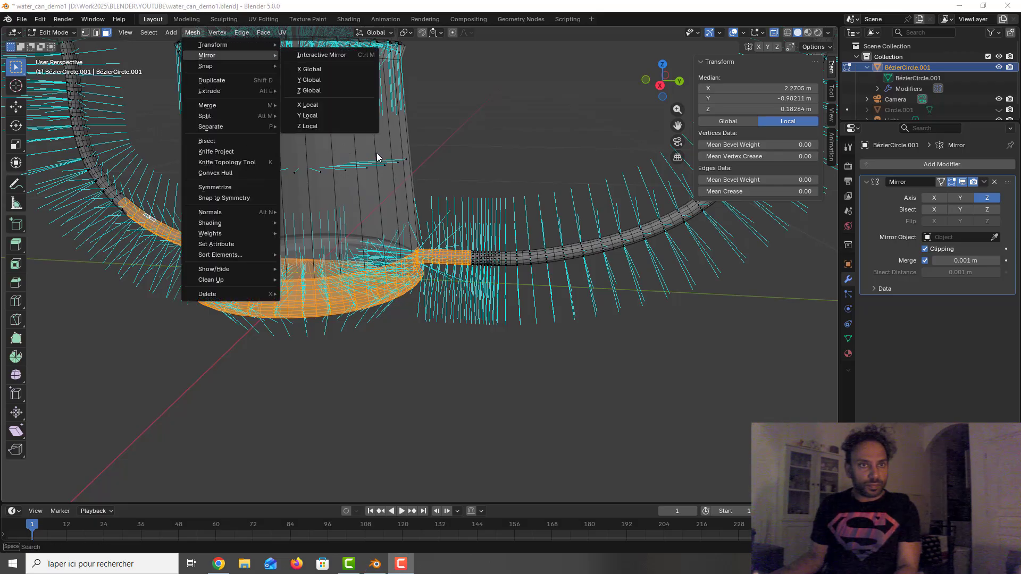
pyautogui.moveTo(229, 212)
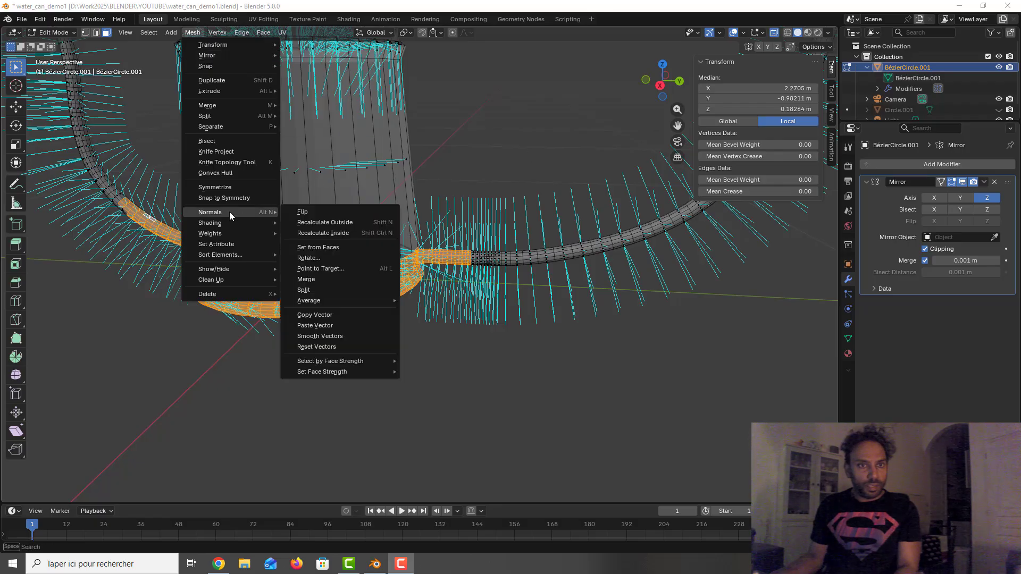
pyautogui.click(327, 226)
pyautogui.click(401, 391)
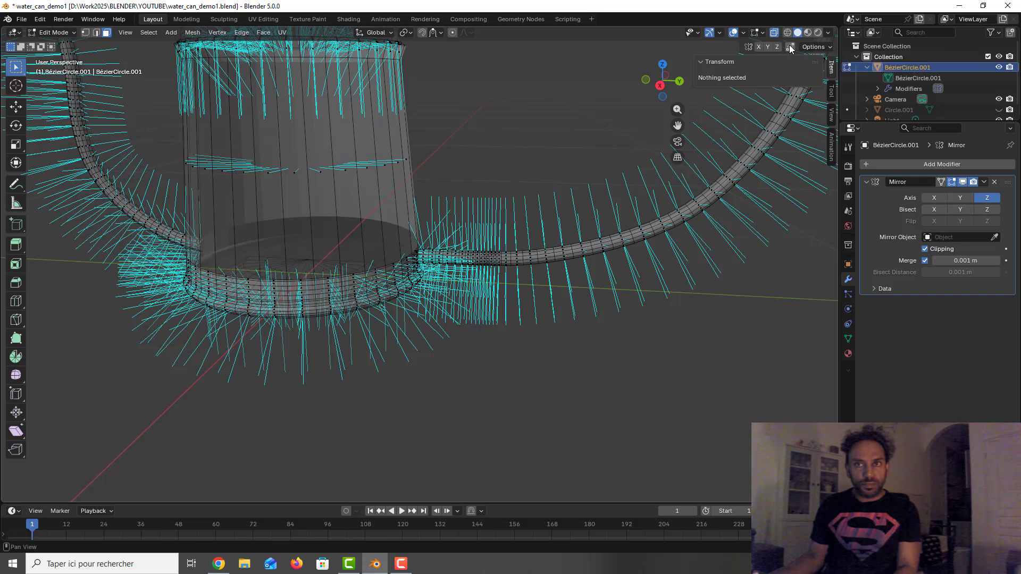
# Step: Hide the face normals overlay and turn X-ray off
pyautogui.click(762, 33)
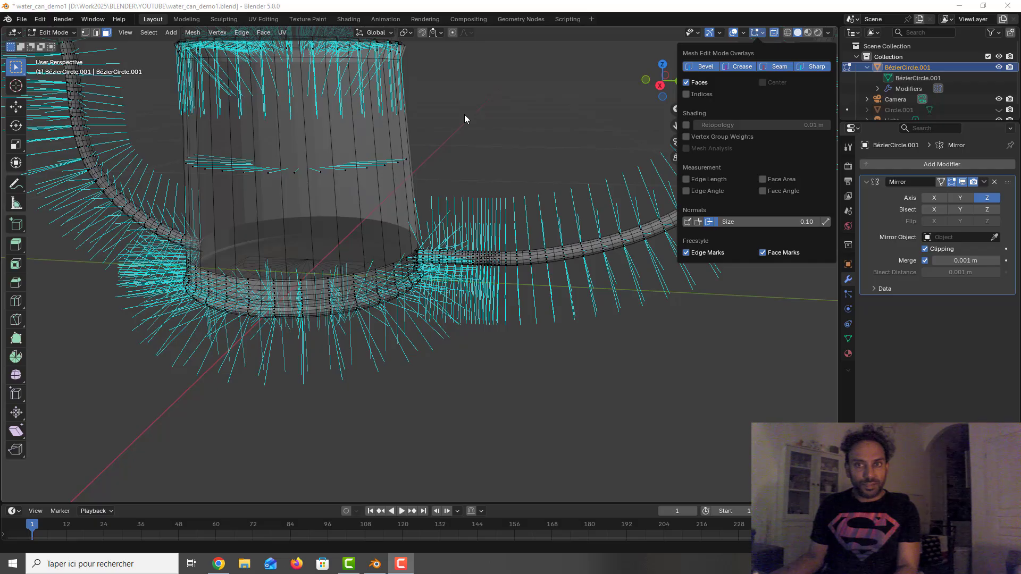
pyautogui.click(709, 222)
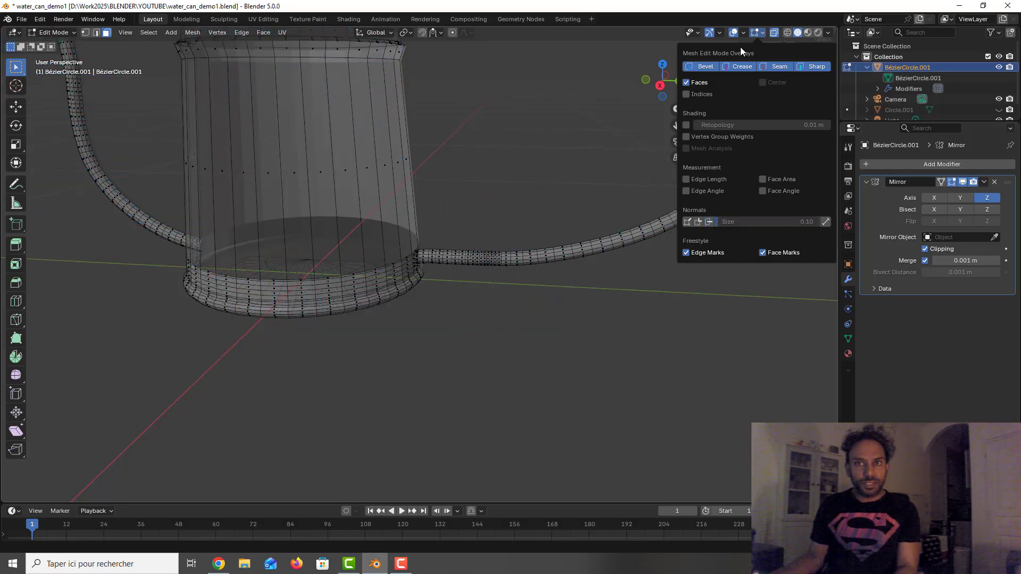
pyautogui.press('n')
pyautogui.hotkey('alt', 'z')
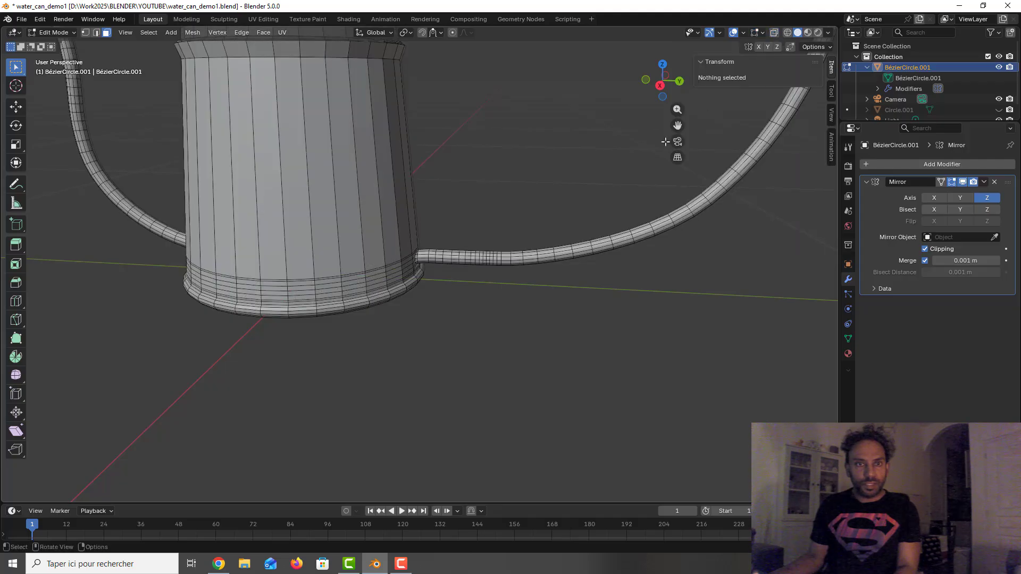
pyautogui.moveTo(500, 234); pyautogui.dragTo(518, 213, button='middle')
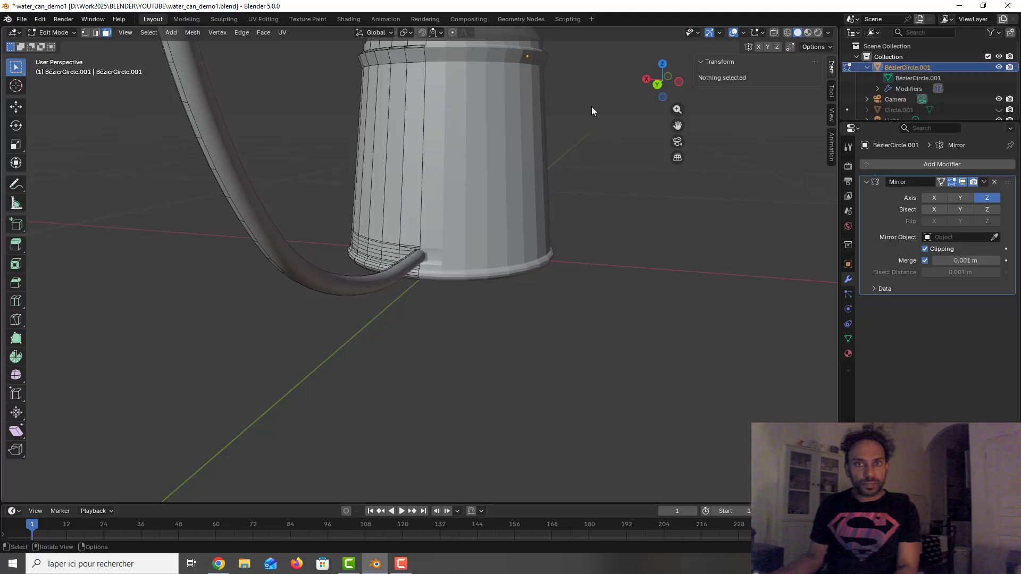
pyautogui.moveTo(583, 100); pyautogui.dragTo(436, 224, button='middle')
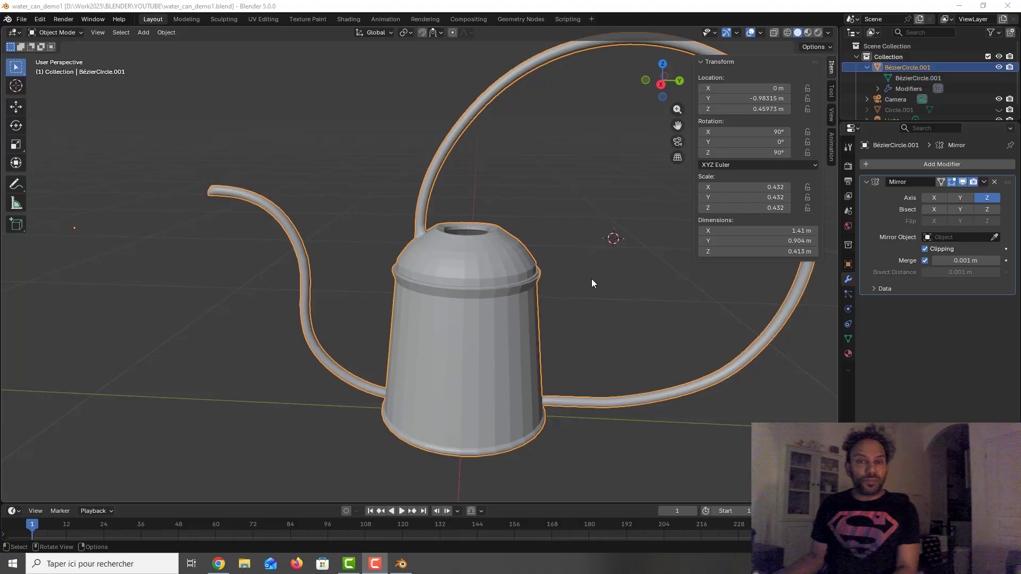
# Step: Rename the can object BézierCircle.001 to "Watering can" in the scene's object list
pyautogui.moveTo(591, 279)
pyautogui.mouseDown(button='middle')
pyautogui.moveTo(625, 278)
pyautogui.moveTo(579, 290)
pyautogui.moveTo(585, 281)
pyautogui.moveTo(597, 295)
pyautogui.mouseUp(button='middle')
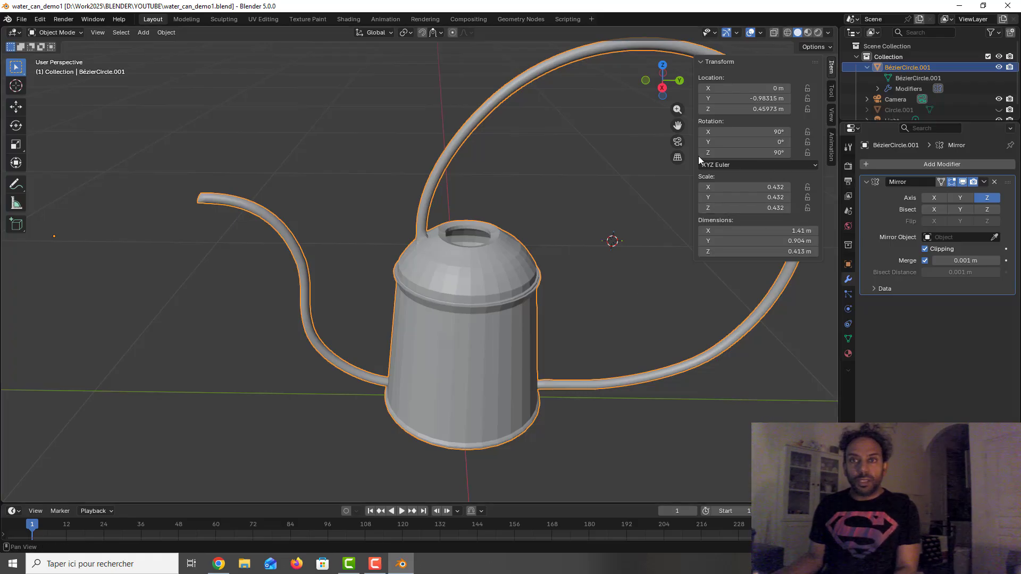
pyautogui.doubleClick(910, 66)
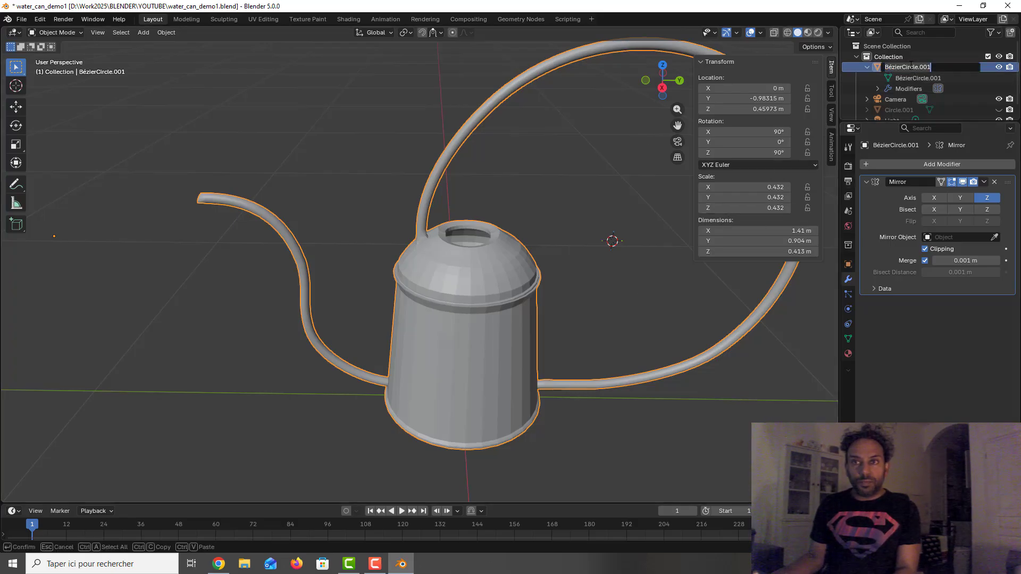
pyautogui.write('Watering can')
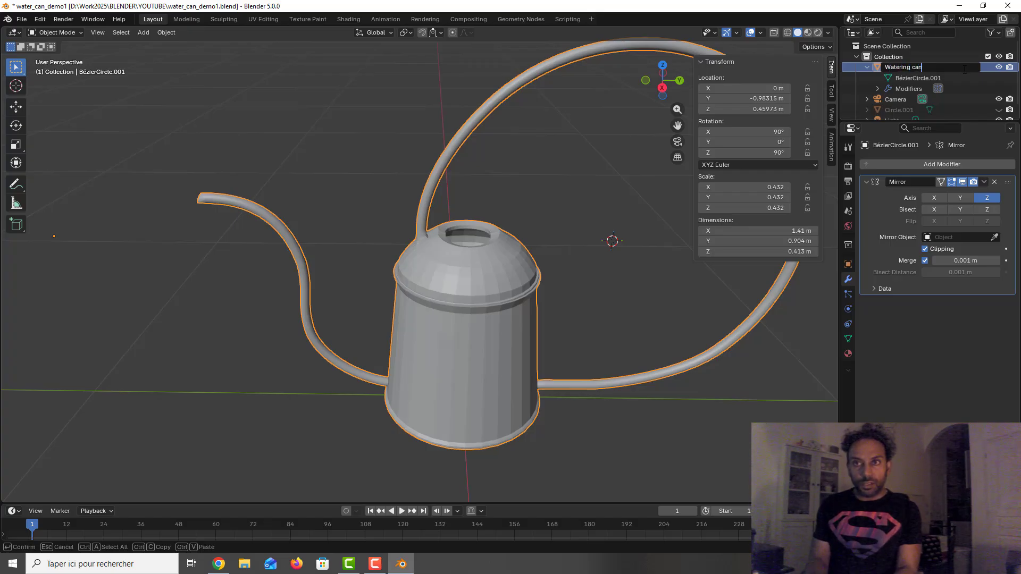
pyautogui.press('Return')
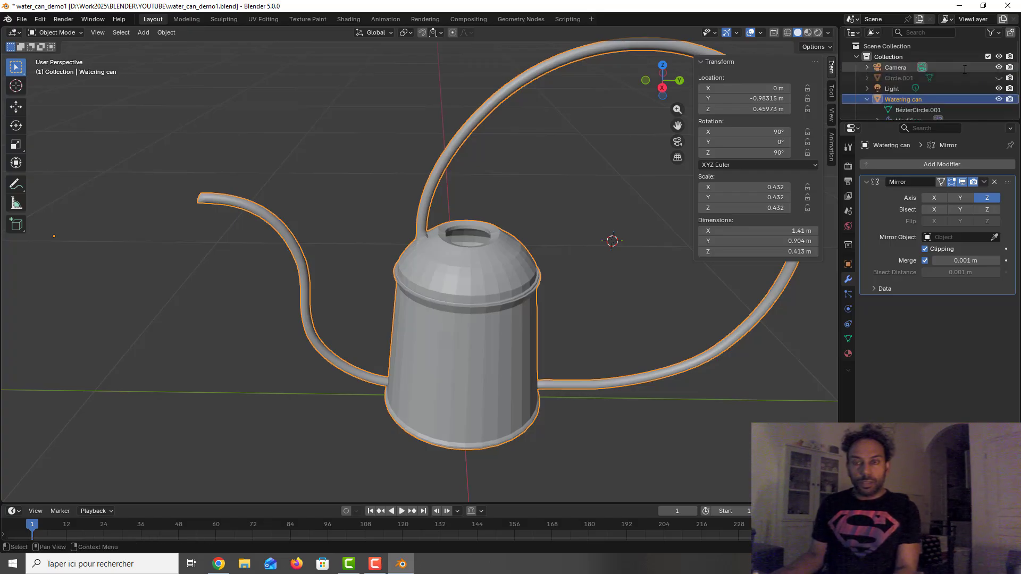
# Step: Check the mesh data nested under the Watering can object in the scene's object list and collapse its entry
pyautogui.click(866, 99)
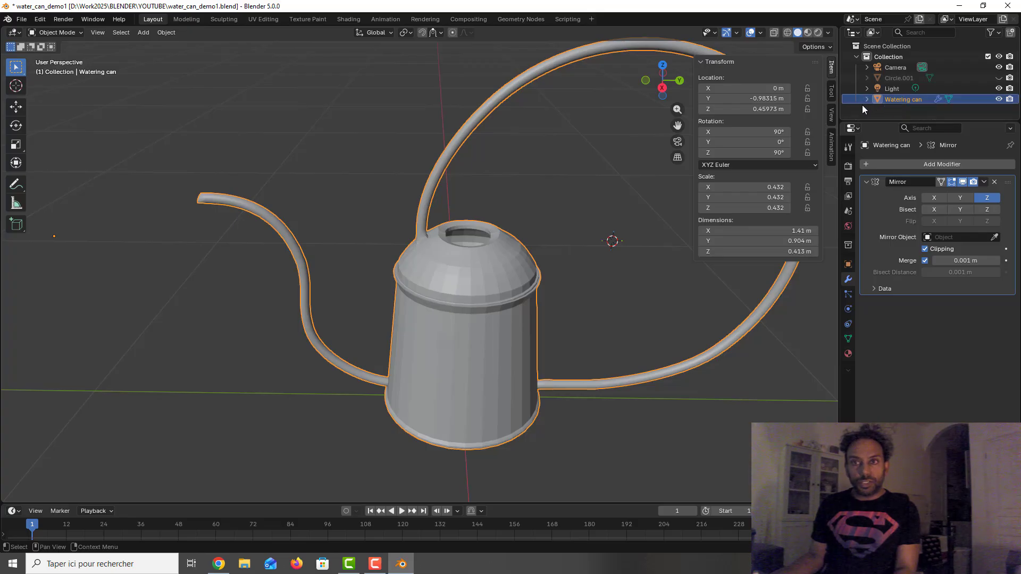
pyautogui.click(866, 99)
pyautogui.scroll(-1, 915, 98)
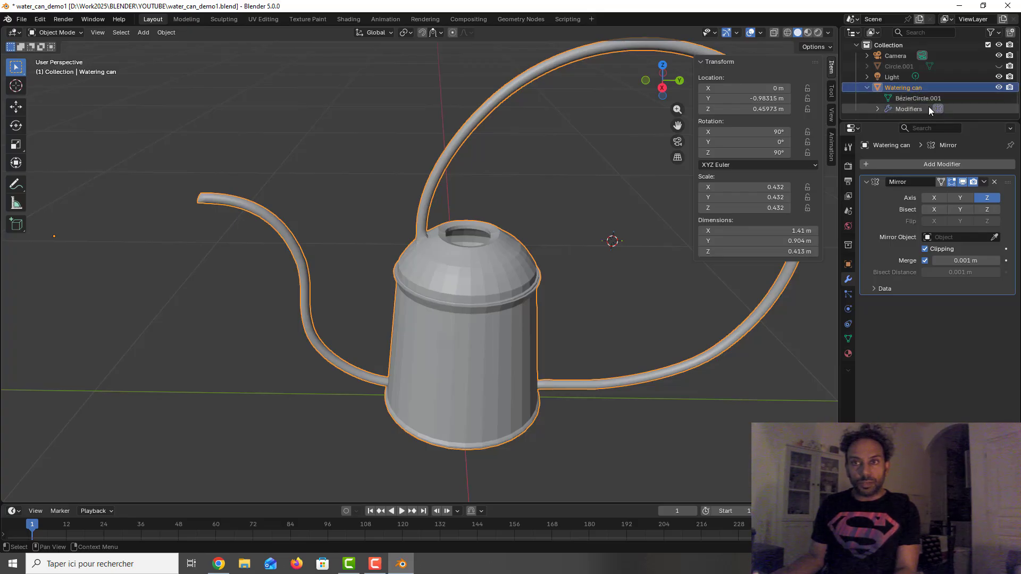
pyautogui.click(919, 98)
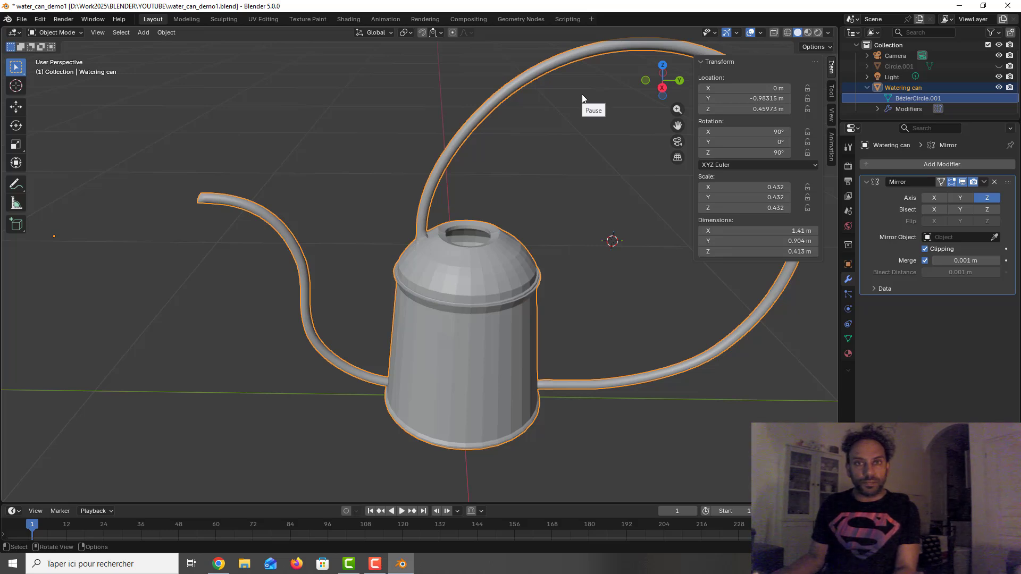
pyautogui.click(867, 87)
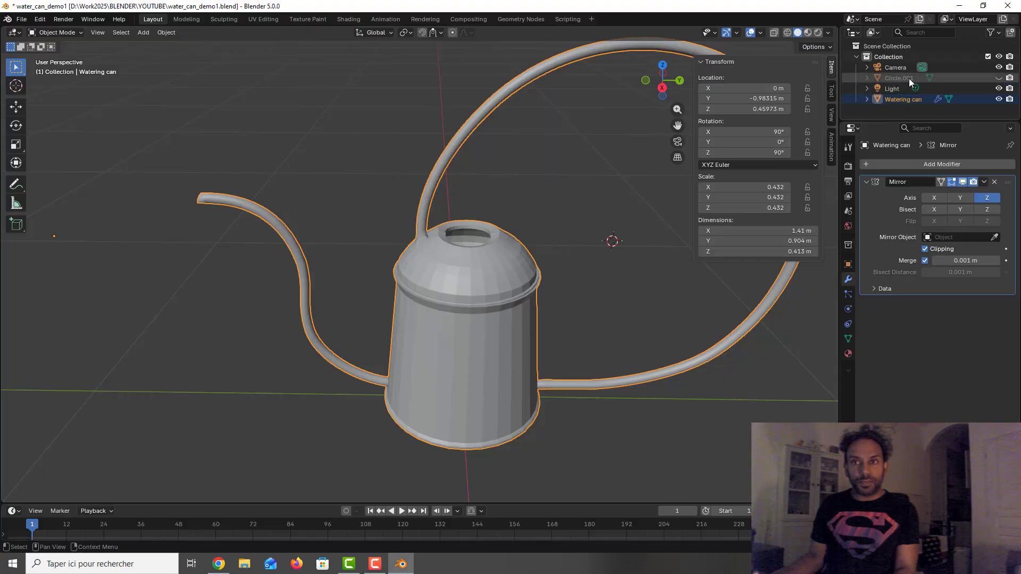
# Step: Rename the collection holding the camera, light and can to "Watering_can"
pyautogui.click(886, 57)
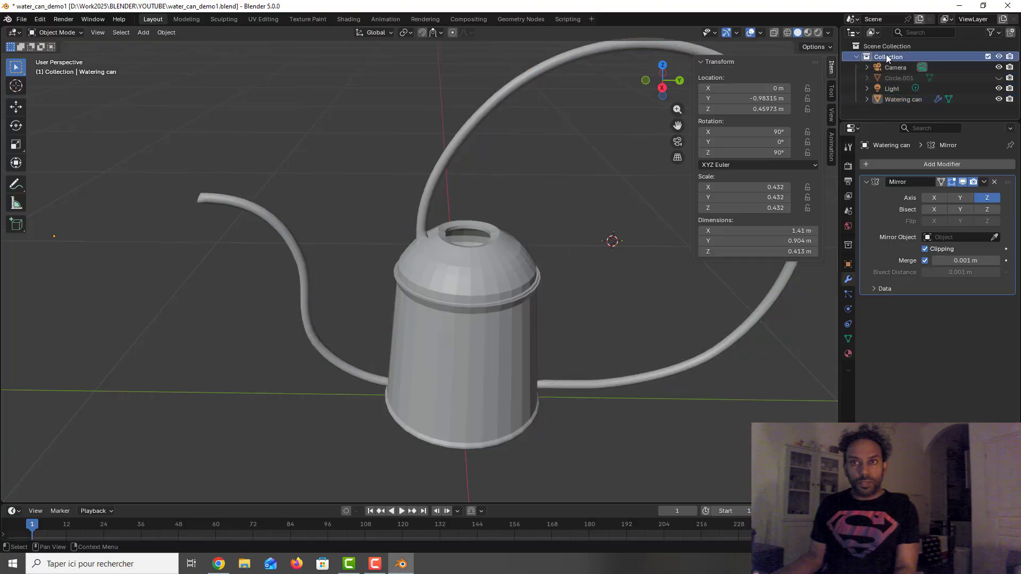
pyautogui.doubleClick(886, 55)
pyautogui.write('Watering_can')
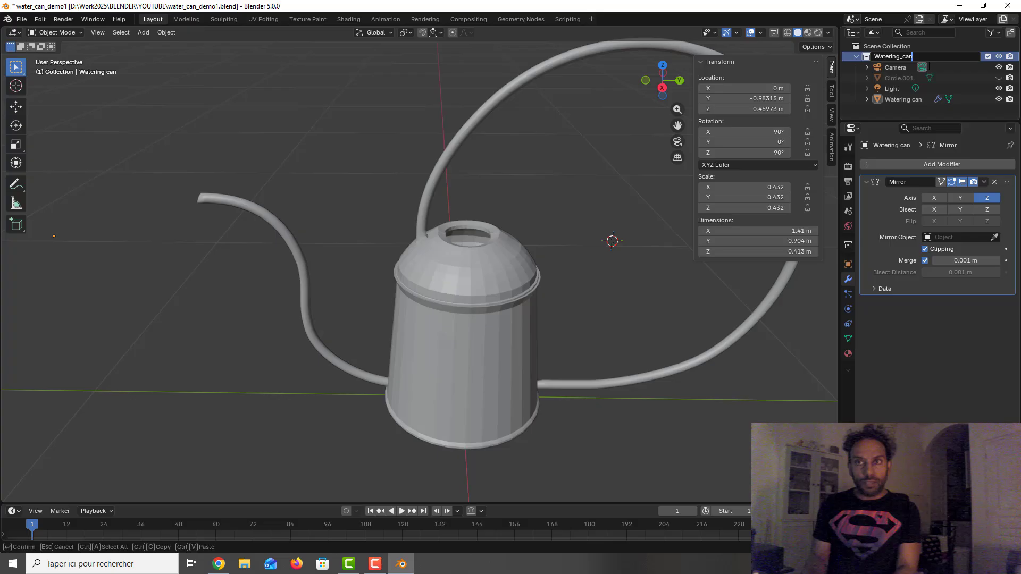
pyautogui.press('Return')
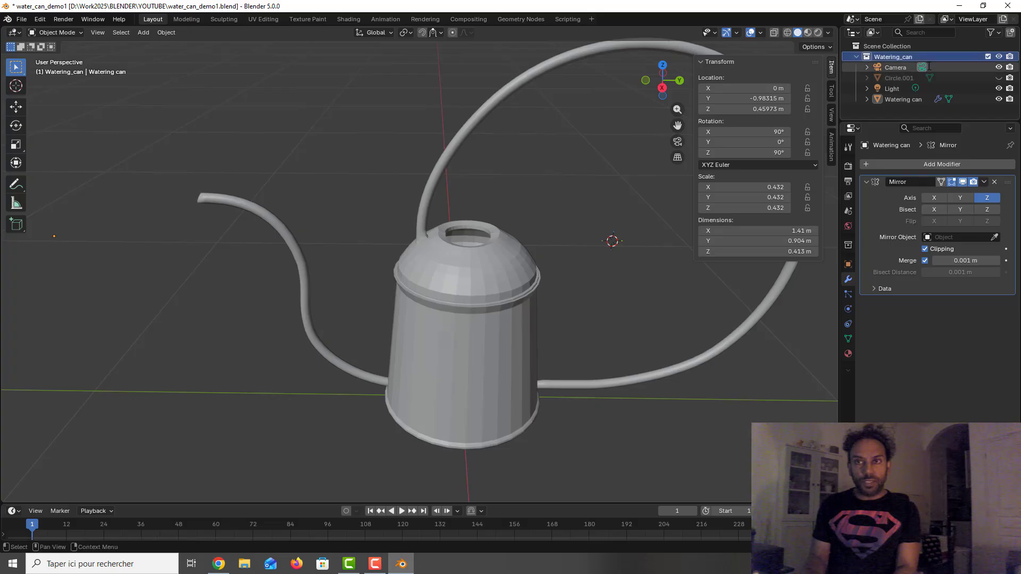
# Step: Add "Scene" in front of the collection's name so that it reads "Scene Watering_can"
pyautogui.click(899, 89)
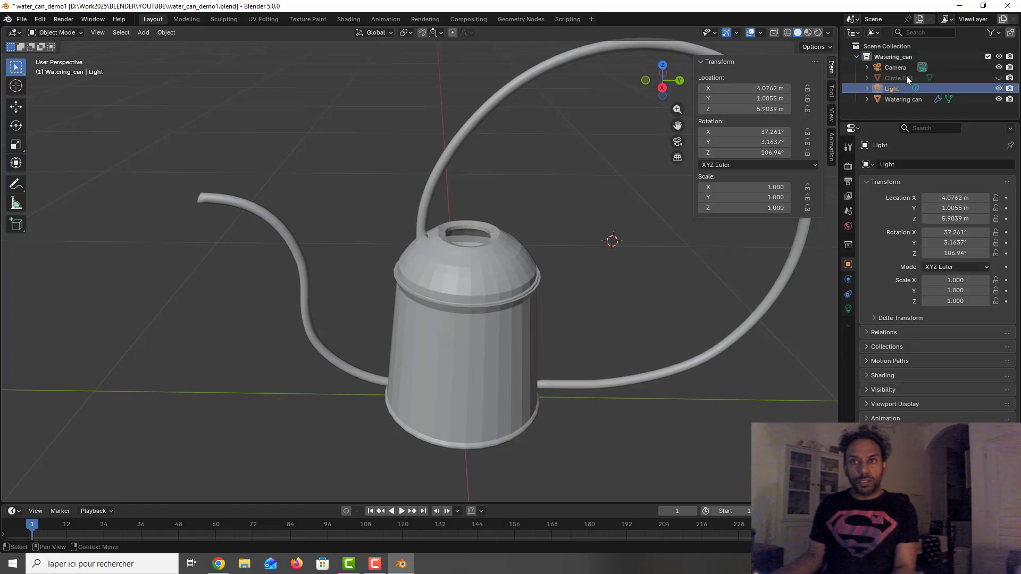
pyautogui.click(905, 66)
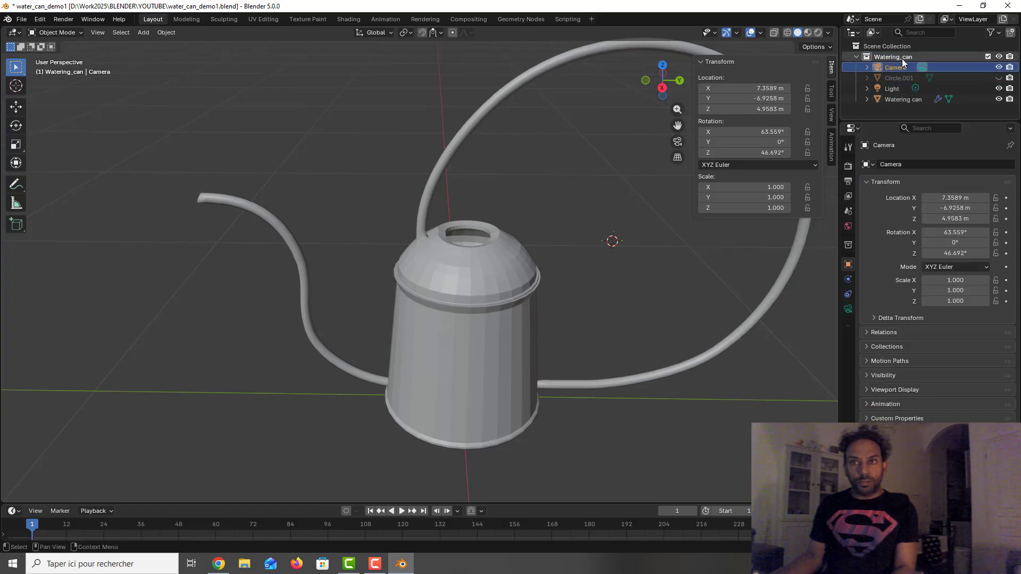
pyautogui.doubleClick(900, 57)
pyautogui.press('Home')
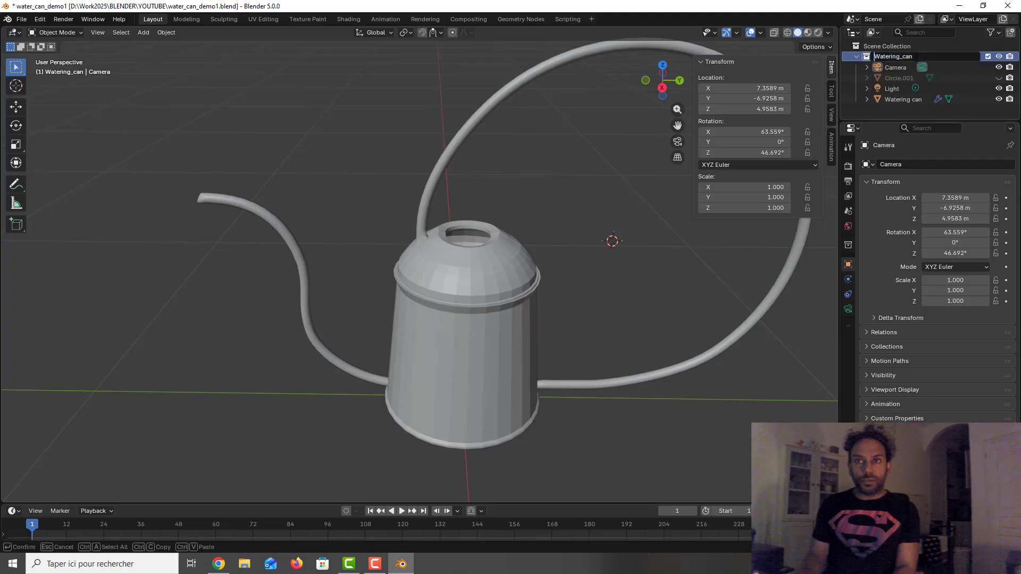
pyautogui.write('Scene')
pyautogui.press('Return')
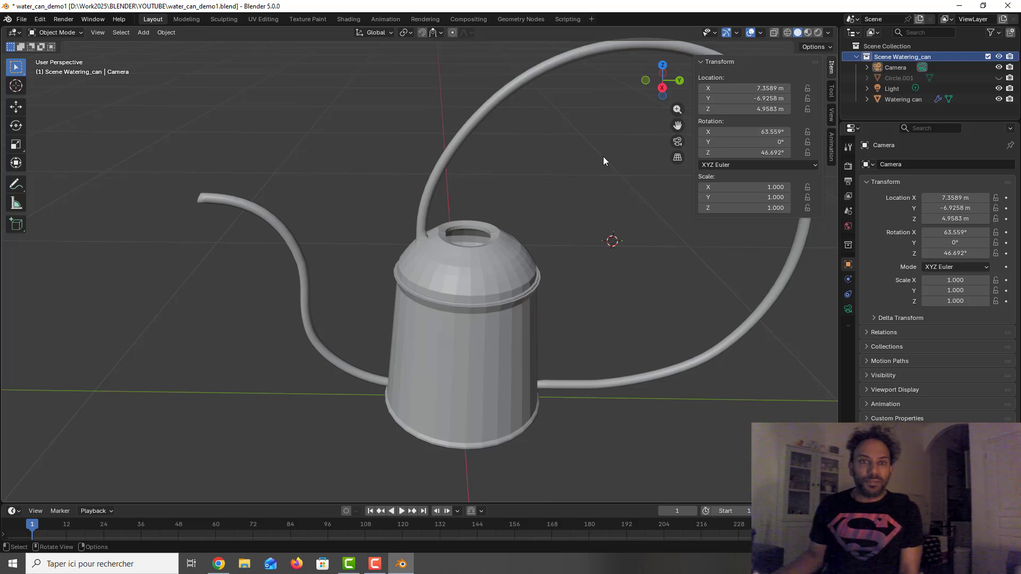
# Step: Apply Shade Auto Smooth with a 30° angle to the watering can object
pyautogui.click(461, 260)
pyautogui.rightClick(460, 261)
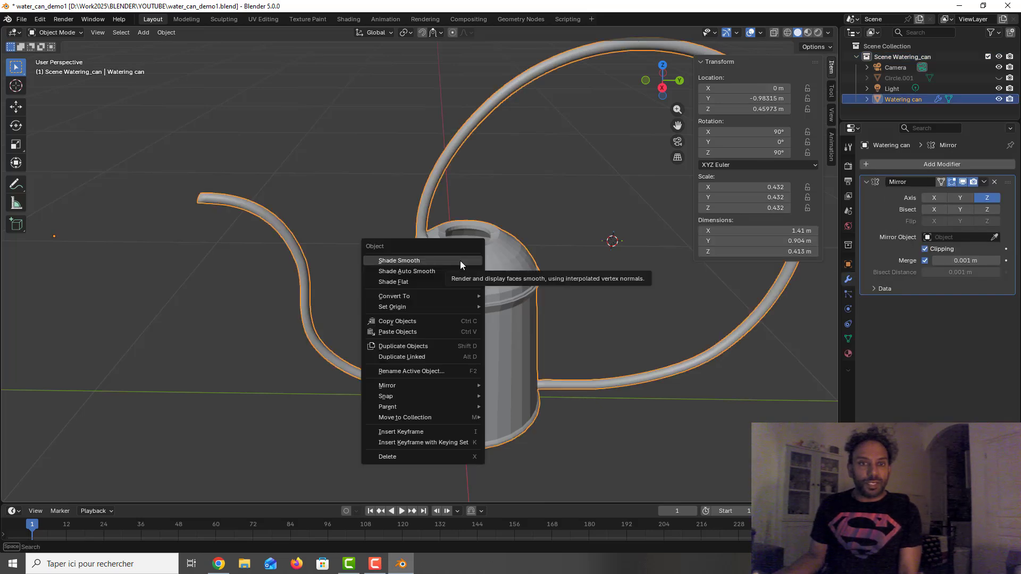
pyautogui.click(449, 272)
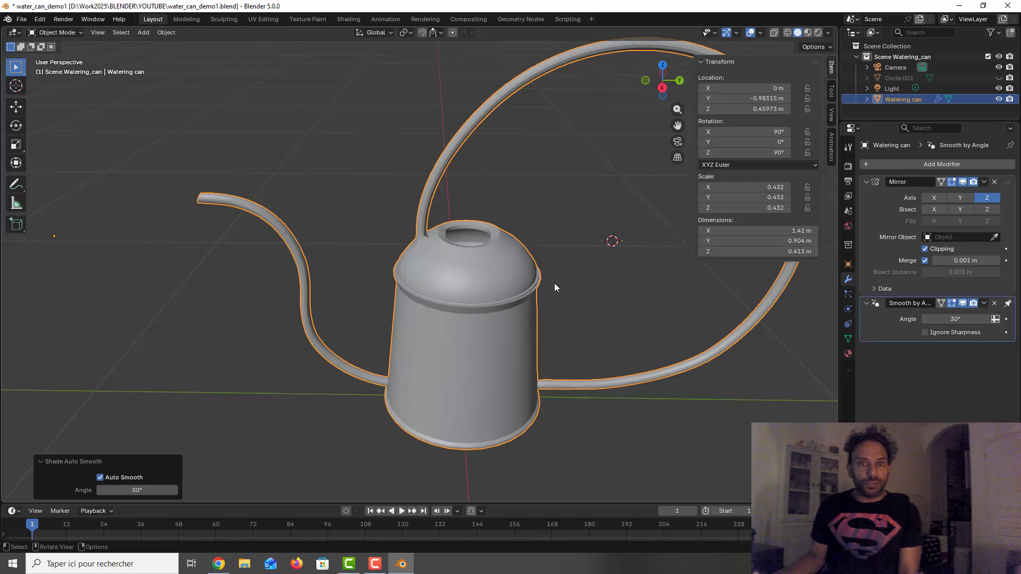
pyautogui.moveTo(554, 283)
pyautogui.mouseDown(button='middle')
pyautogui.moveTo(579, 282)
pyautogui.moveTo(551, 264)
pyautogui.mouseUp(button='middle')
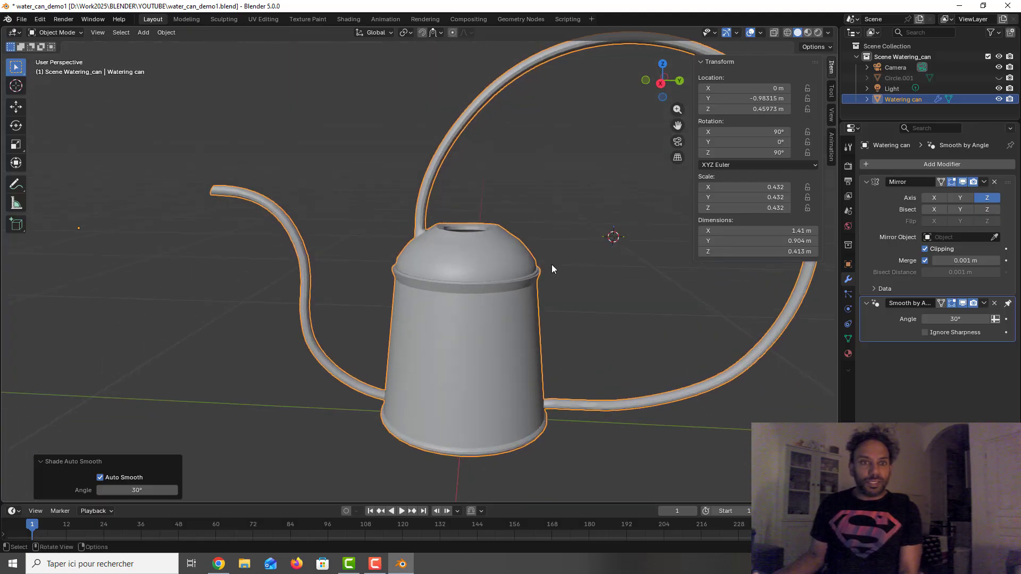